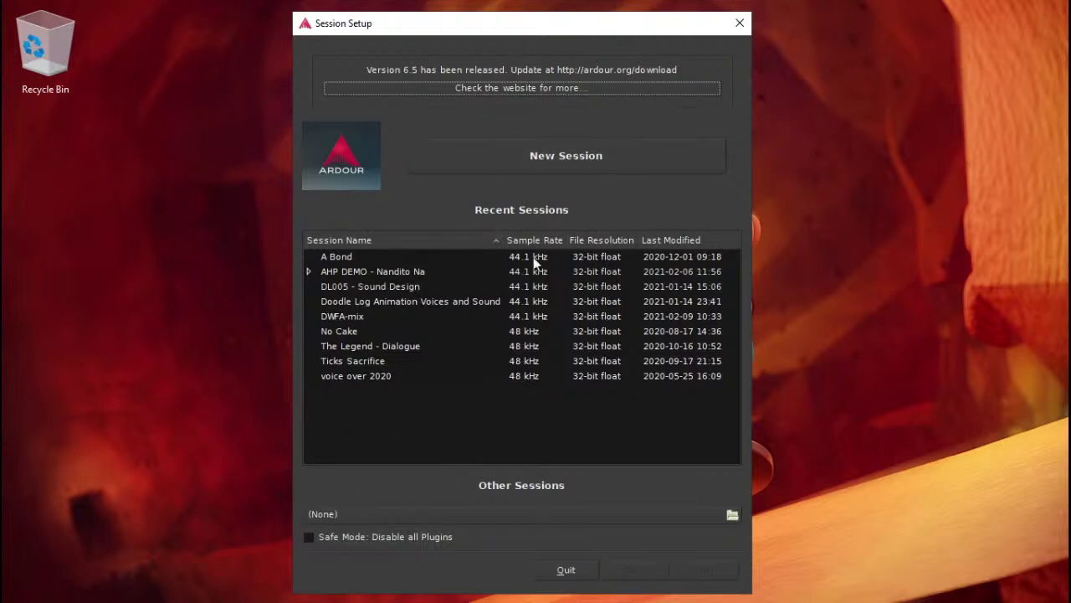
Step: Start a new session from the empty template and browse its save location to 1_DOODLE NOTES PROJECTS > 5_MUSIC > DWFA > ARDOUR PROJECTS
left_click(567, 157)
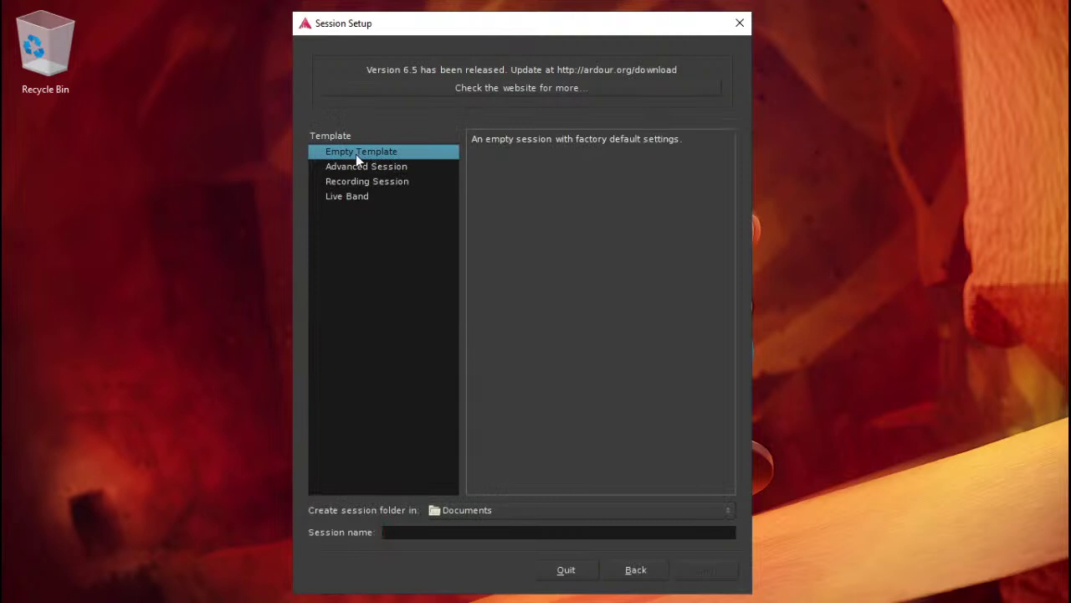
left_click(477, 507)
left_click(475, 533)
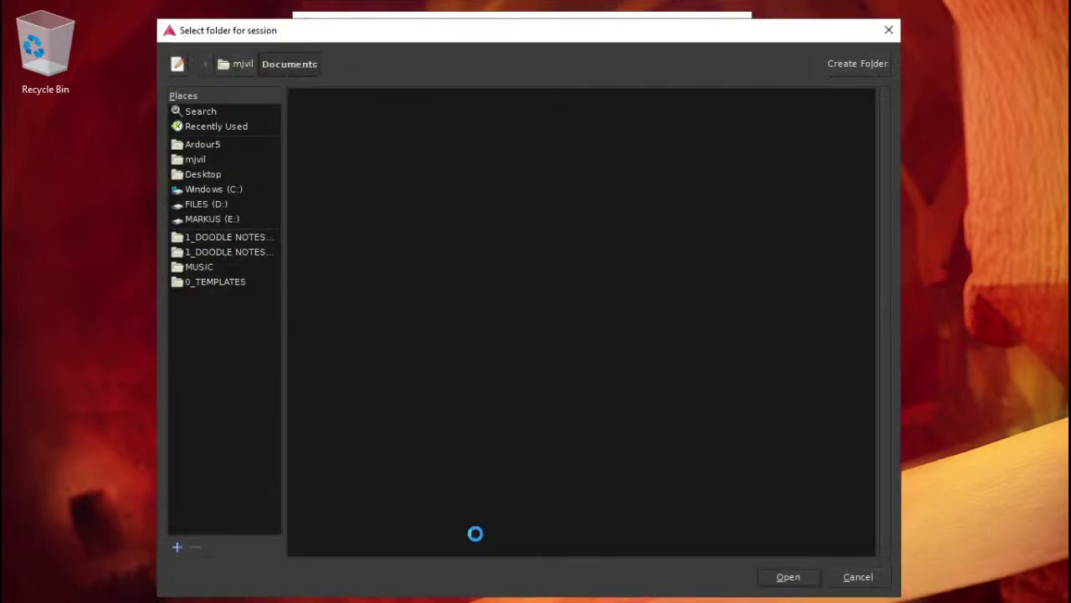
left_click(238, 253)
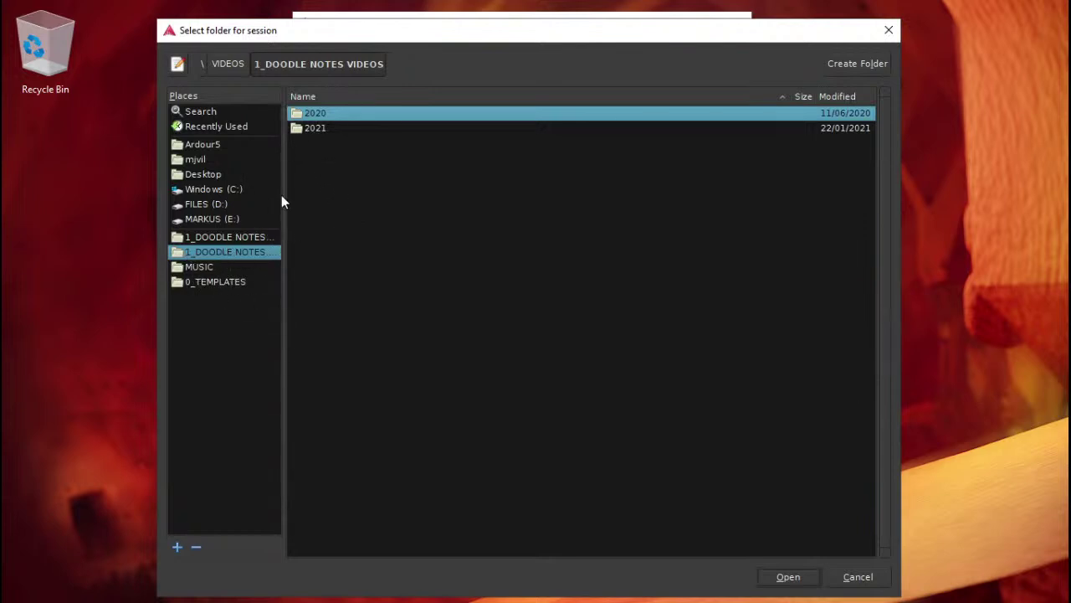
left_click(247, 238)
double_click(335, 174)
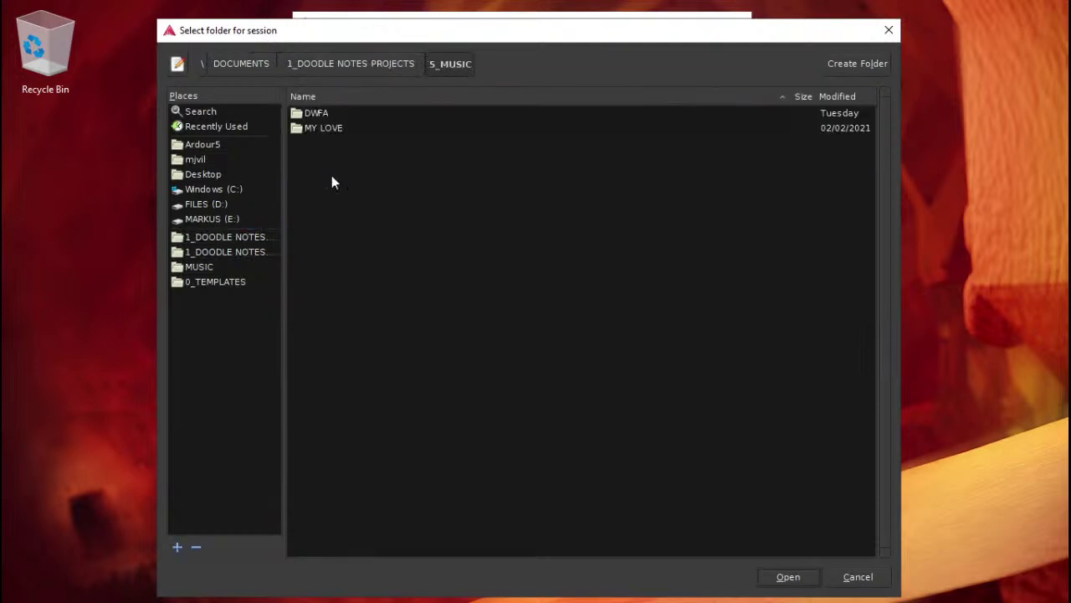
double_click(329, 130)
left_click(460, 66)
double_click(325, 113)
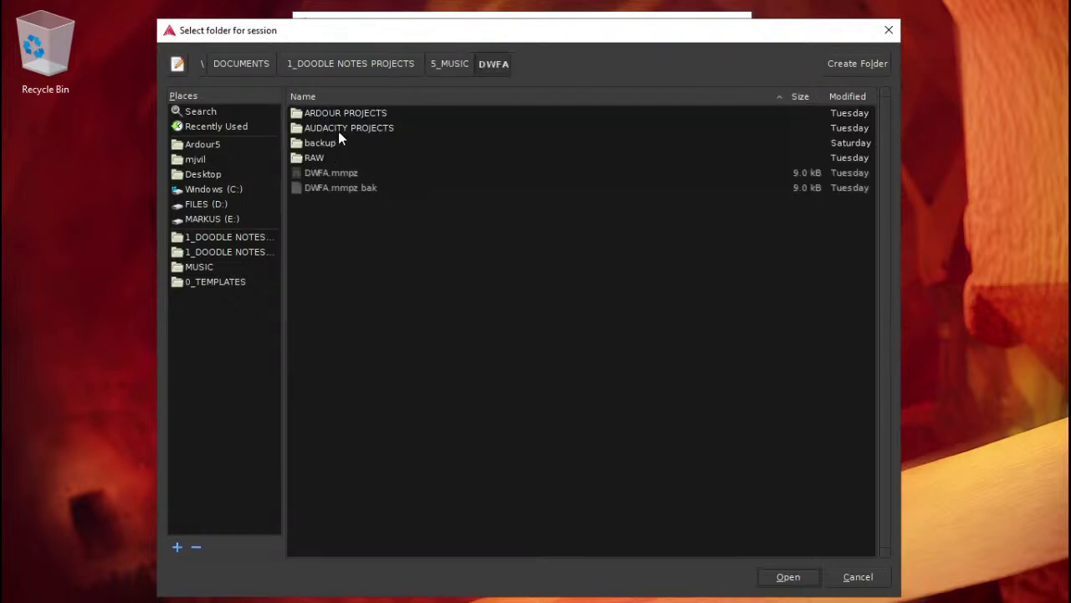
double_click(350, 117)
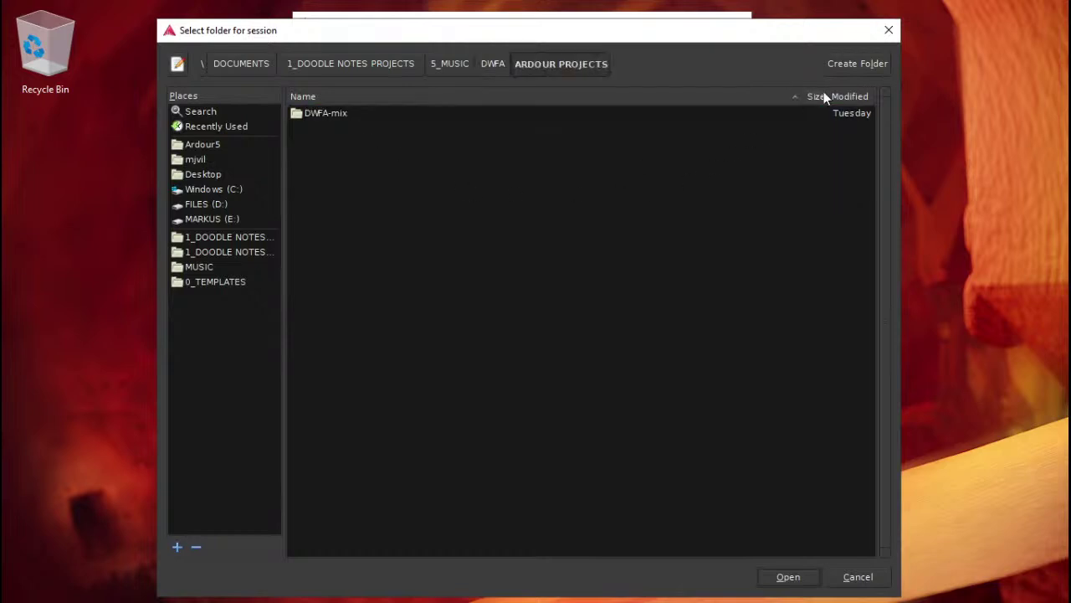
Step: Create a DWFA-final folder for the session and open the new session under the name "Dont Wanna Fall Again"
left_click(847, 66)
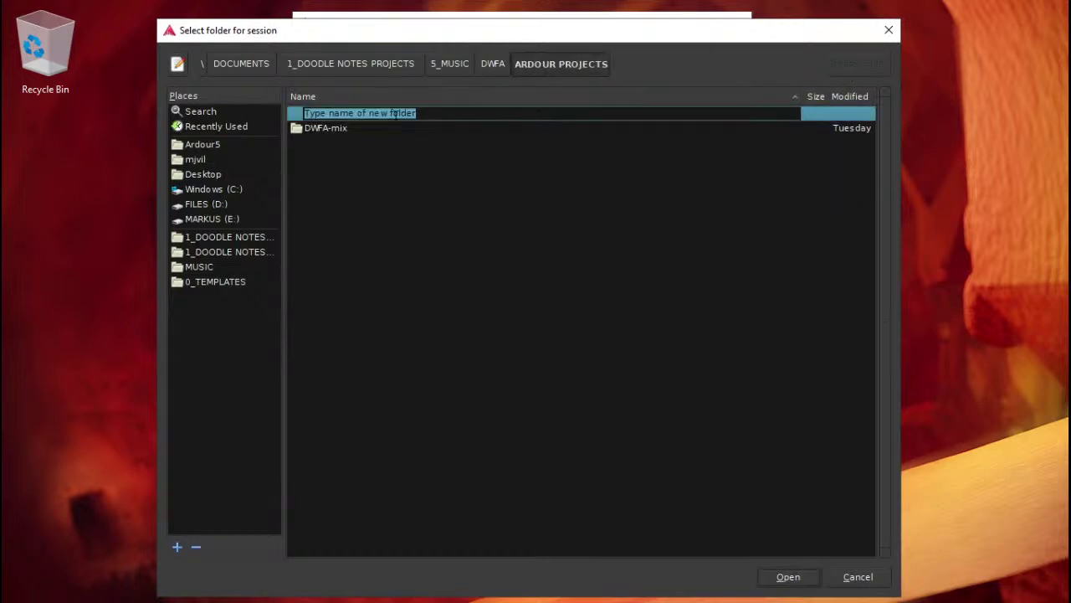
type("DWFA-final")
key("Return")
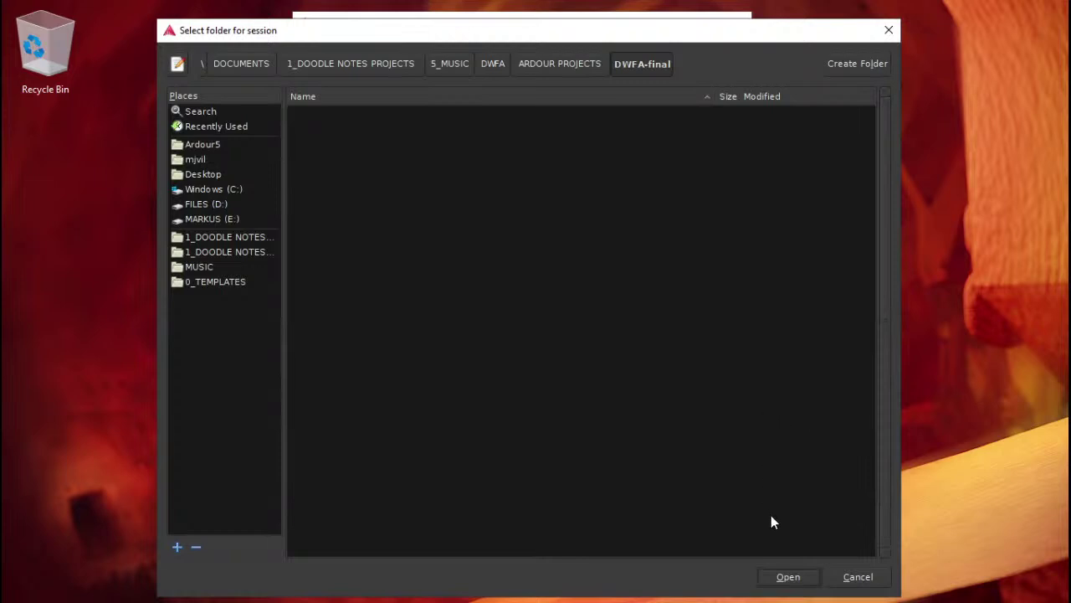
left_click(787, 577)
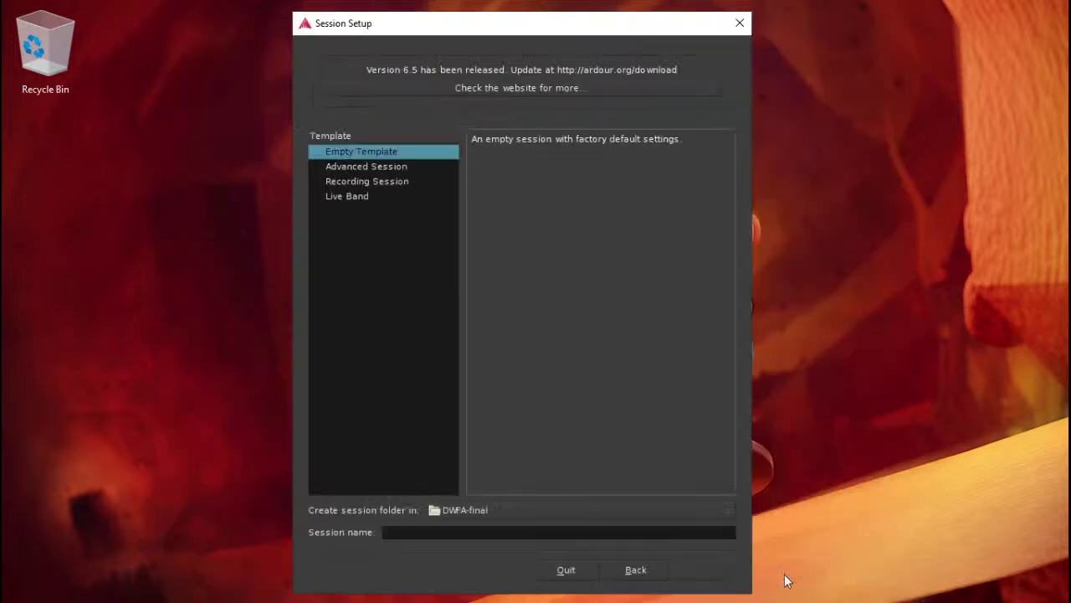
type("Dont Wanna Fall Again")
left_click(706, 570)
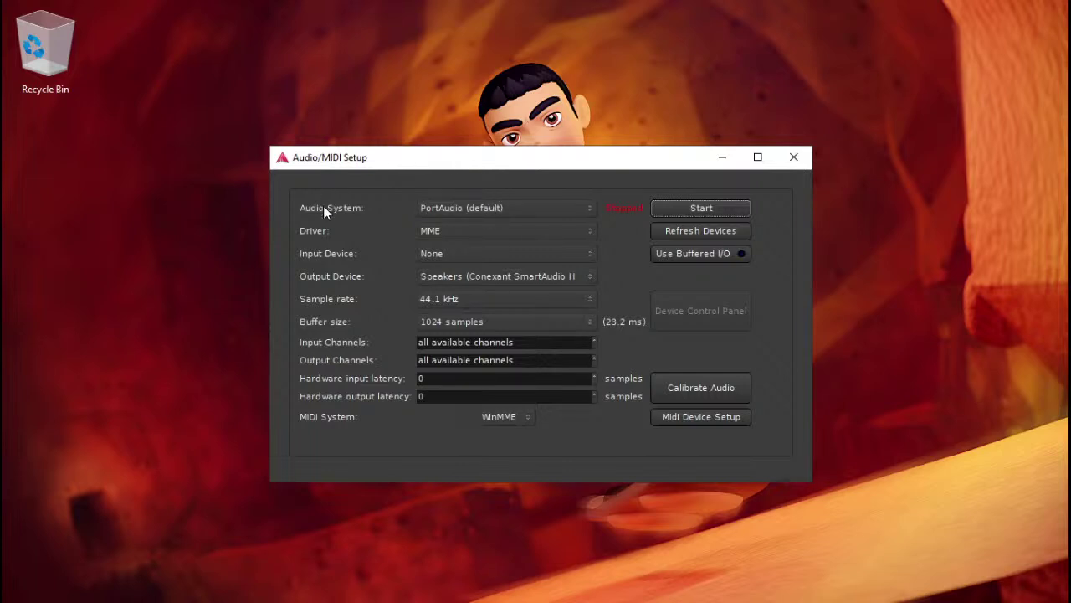
Step: Choose a 44.1 kHz sample rate in the audio setup and start the audio engine
left_click(444, 303)
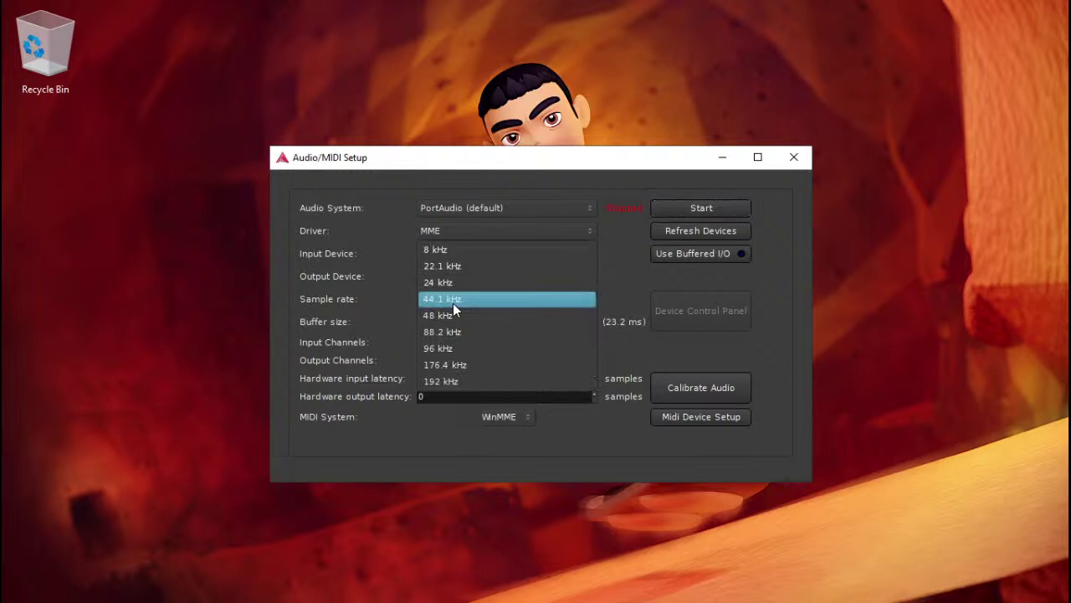
left_click(460, 299)
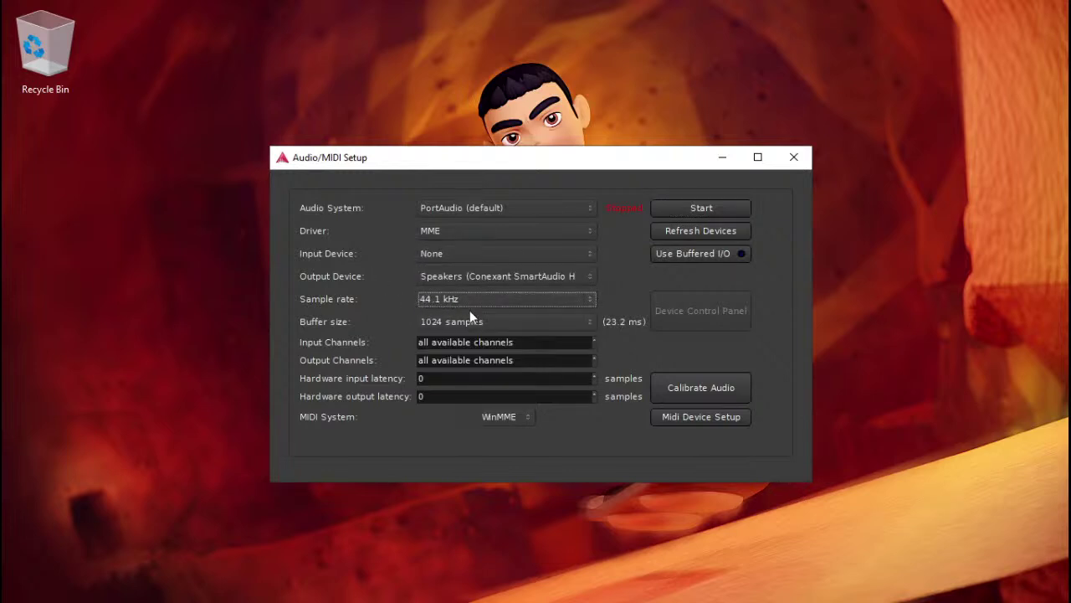
left_click(708, 207)
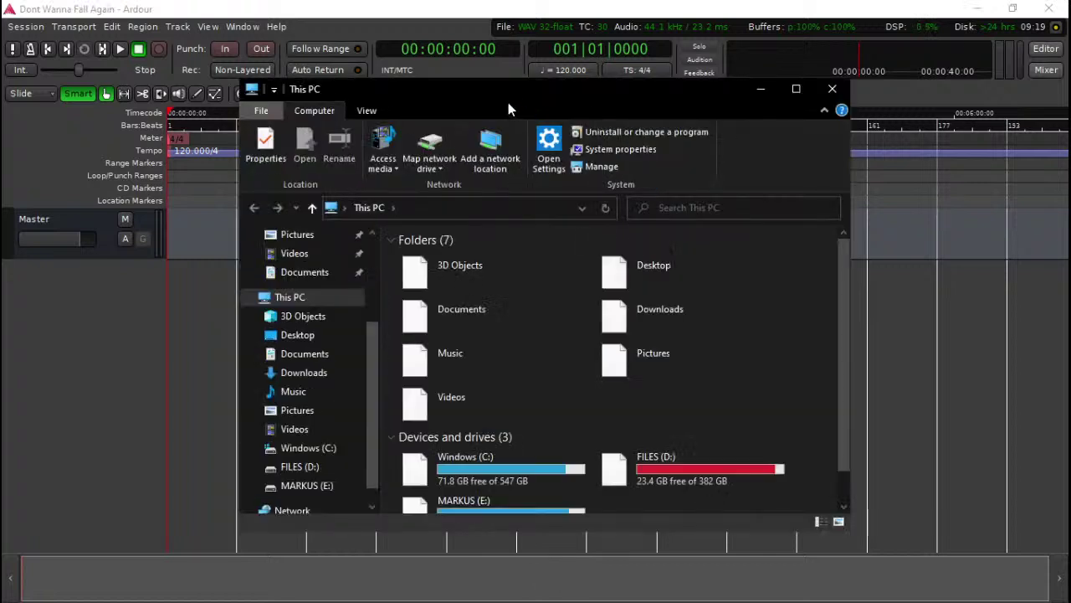
Step: Return from File Explorer to the Ardour session and add two mono audio tracks named VOCALS
left_click_drag(503, 94, 607, 86)
left_click(132, 268)
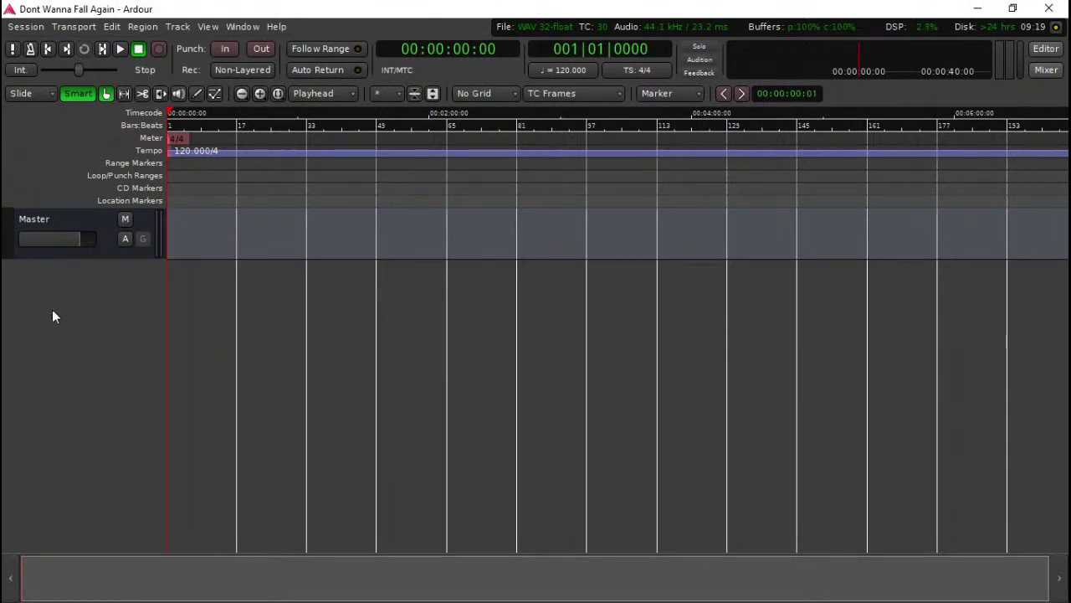
double_click(92, 285)
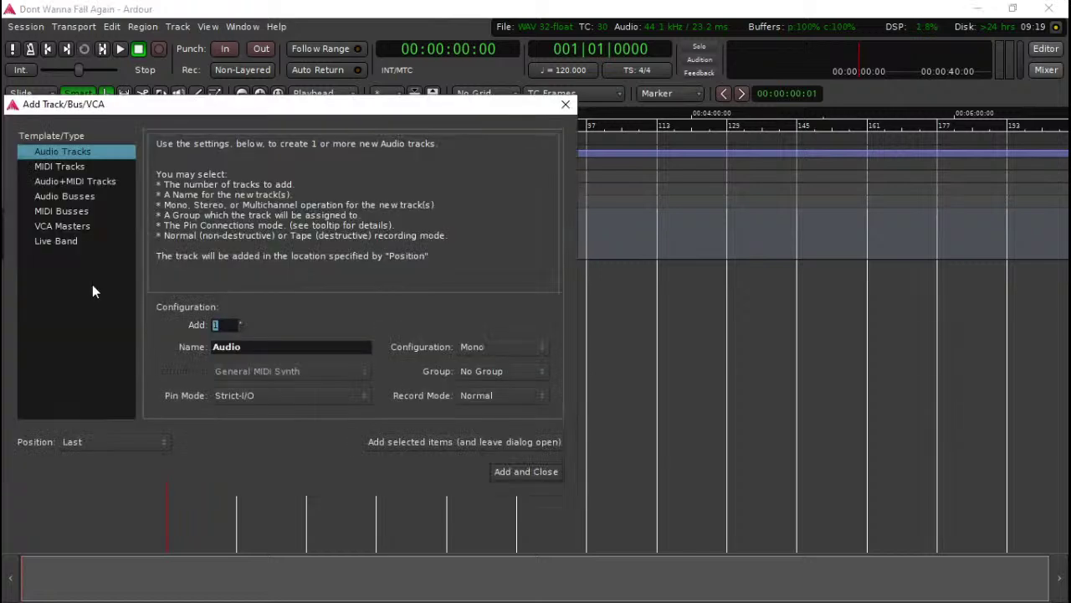
left_click_drag(247, 106, 444, 131)
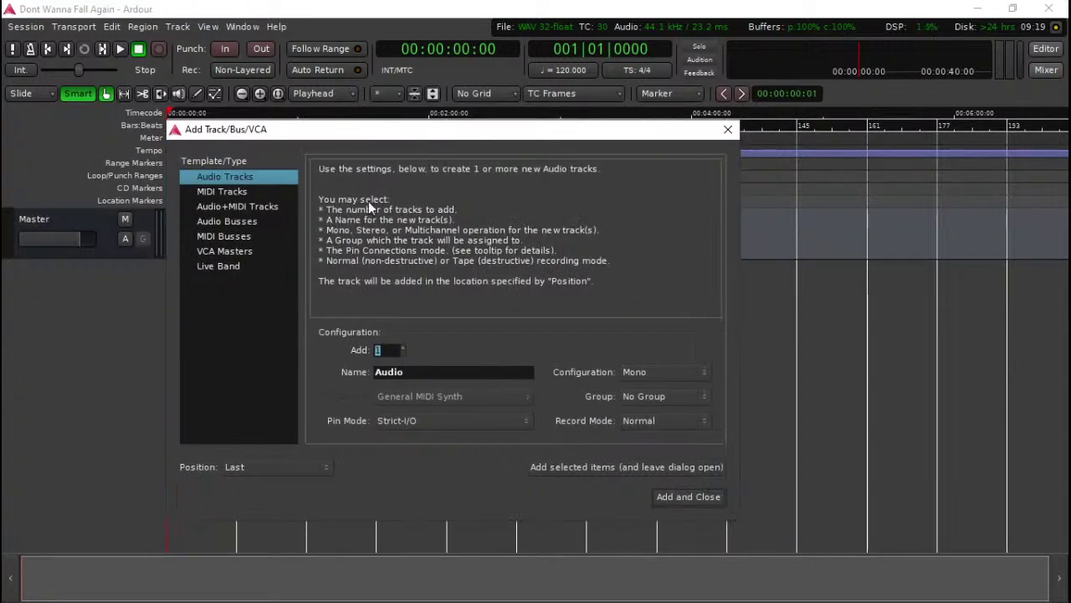
left_click(664, 371)
left_click(663, 373)
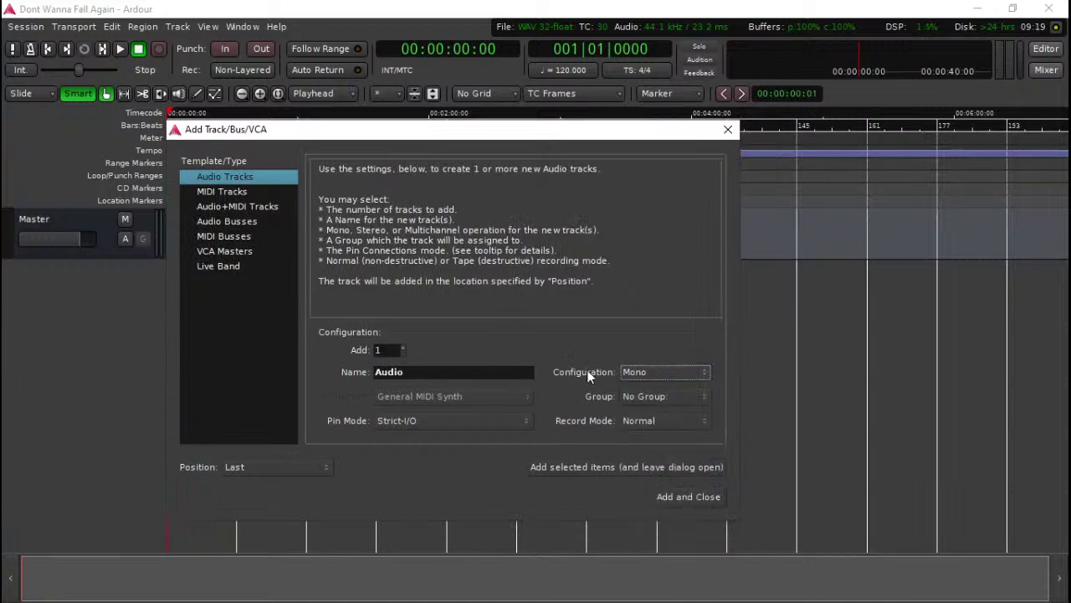
double_click(388, 371)
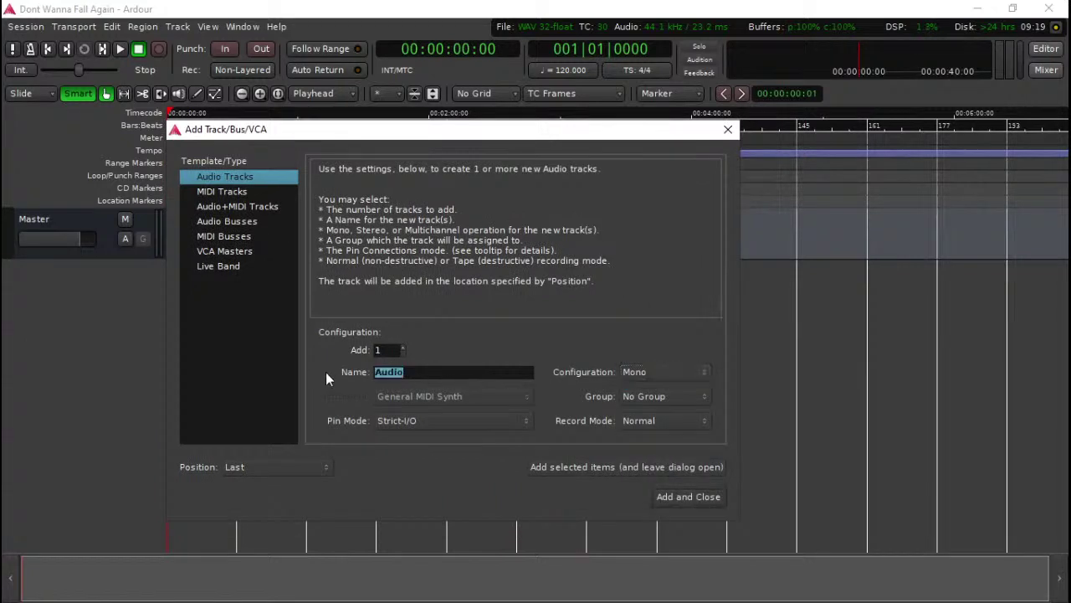
type("VOCALS")
scroll(403, 348, "up", 1)
left_click(684, 499)
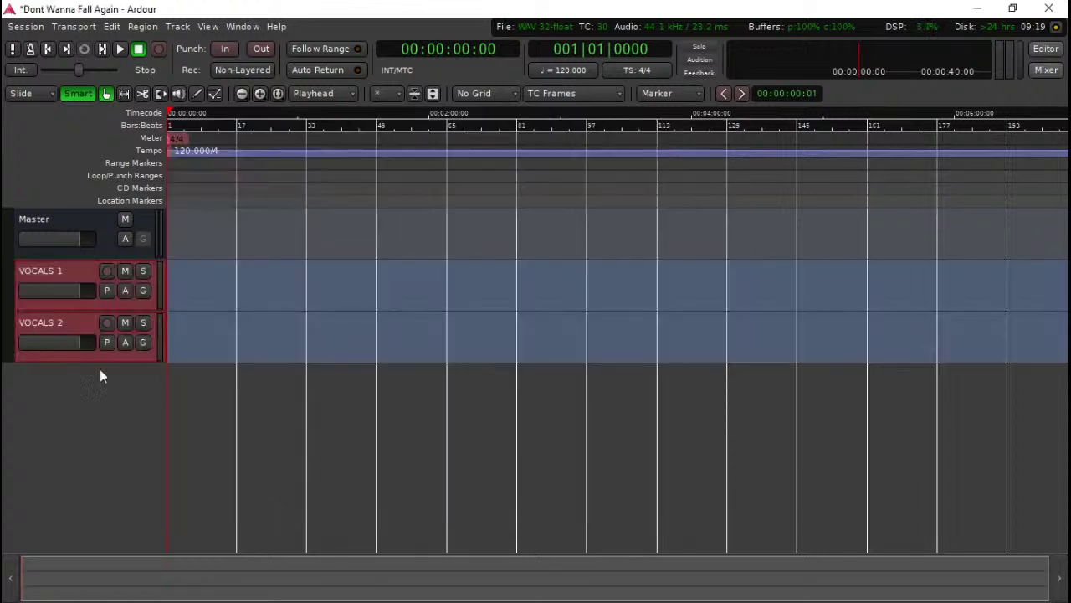
Step: Add one stereo audio track named GUITAR after the vocal tracks
left_click(63, 325)
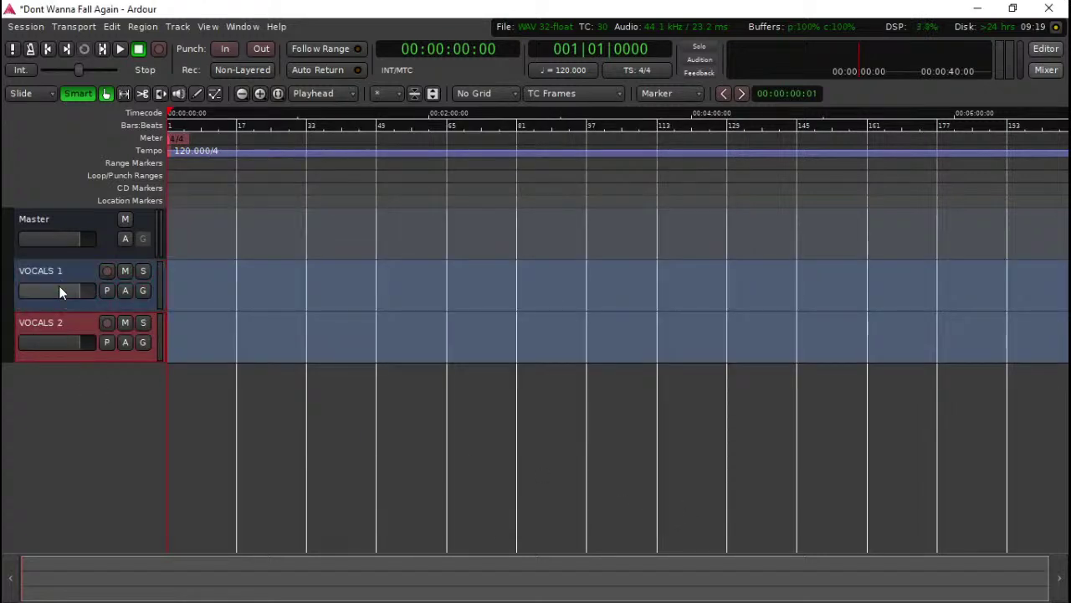
double_click(78, 402)
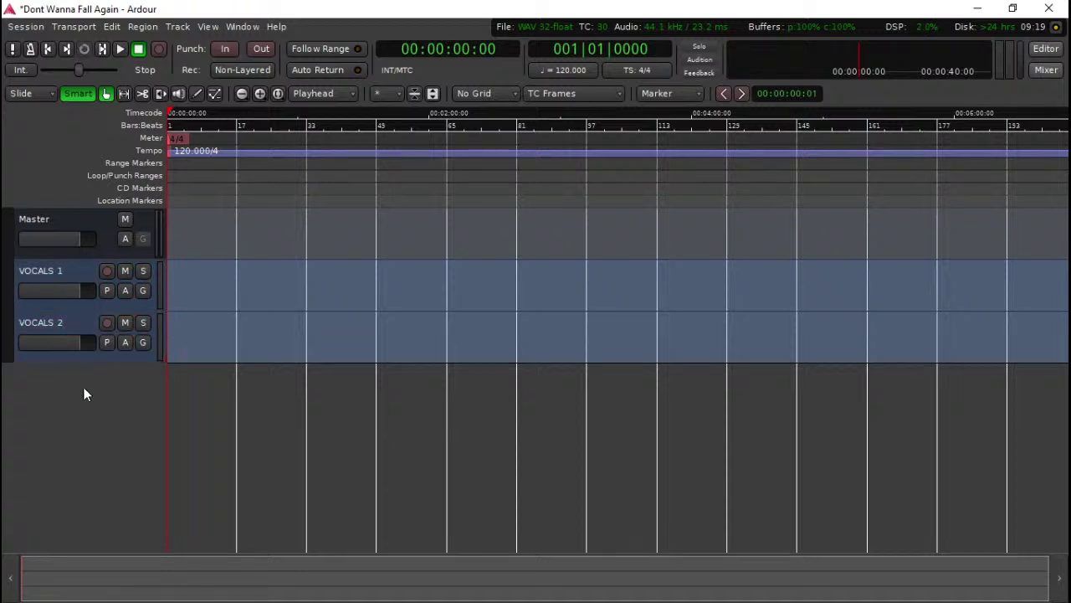
key("Tab")
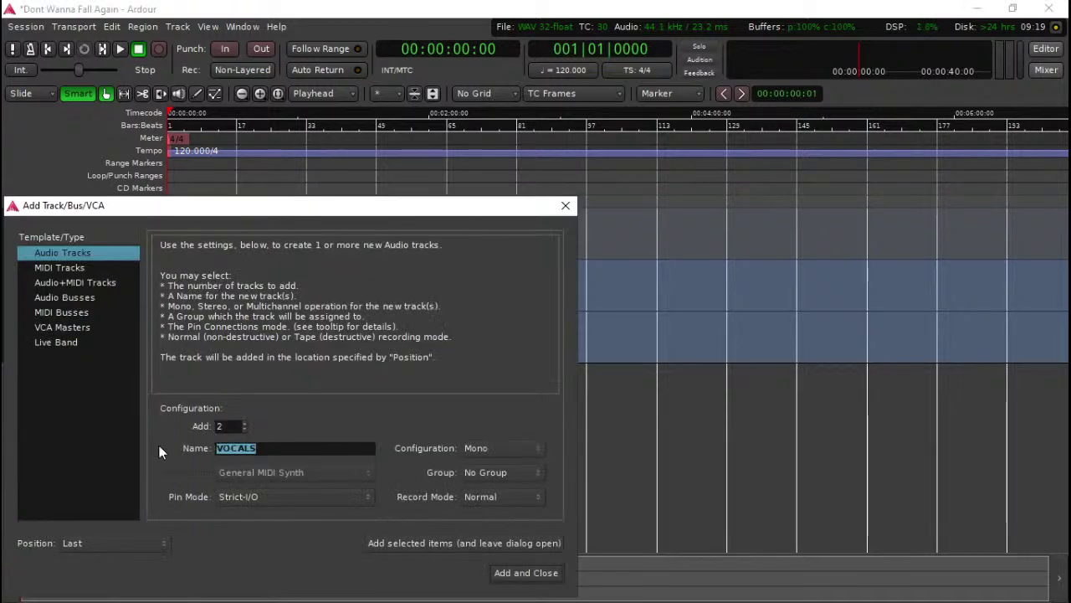
type("GUITAR")
left_click(502, 449)
left_click(500, 462)
left_click(246, 429)
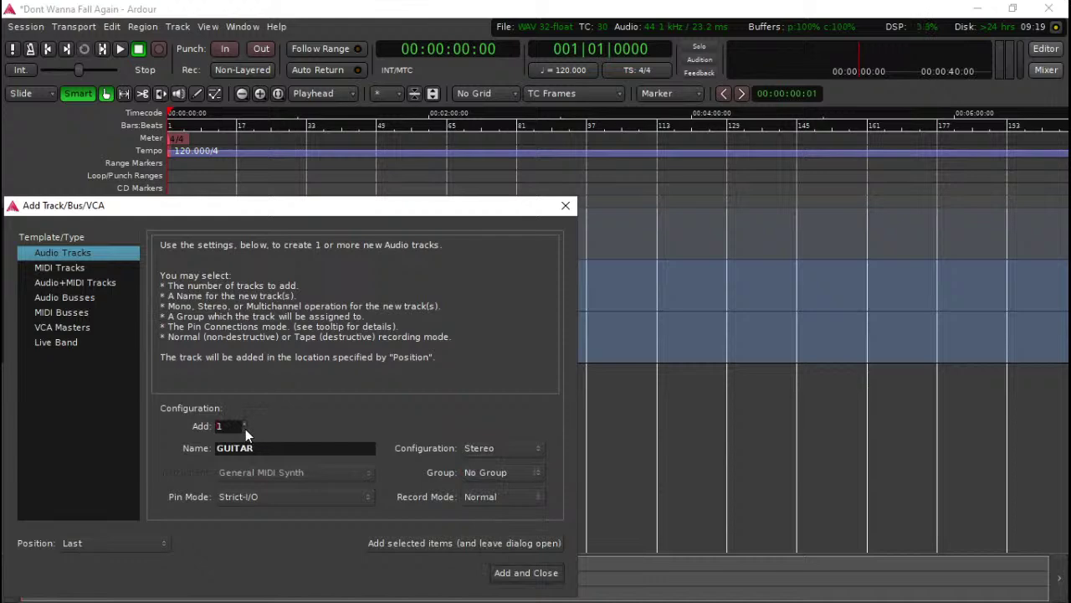
left_click_drag(398, 215, 458, 128)
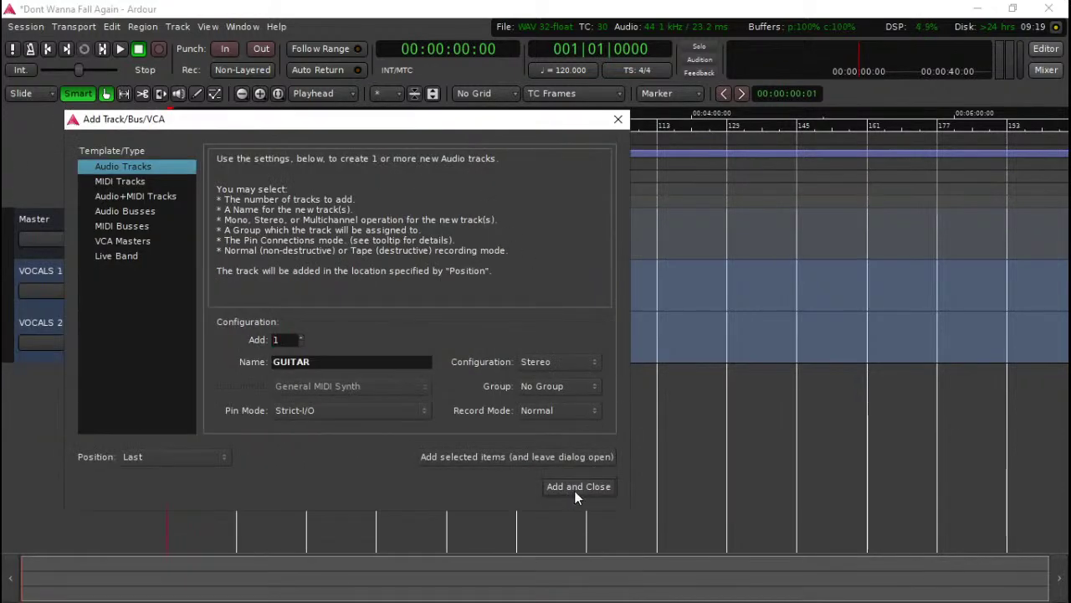
left_click(575, 486)
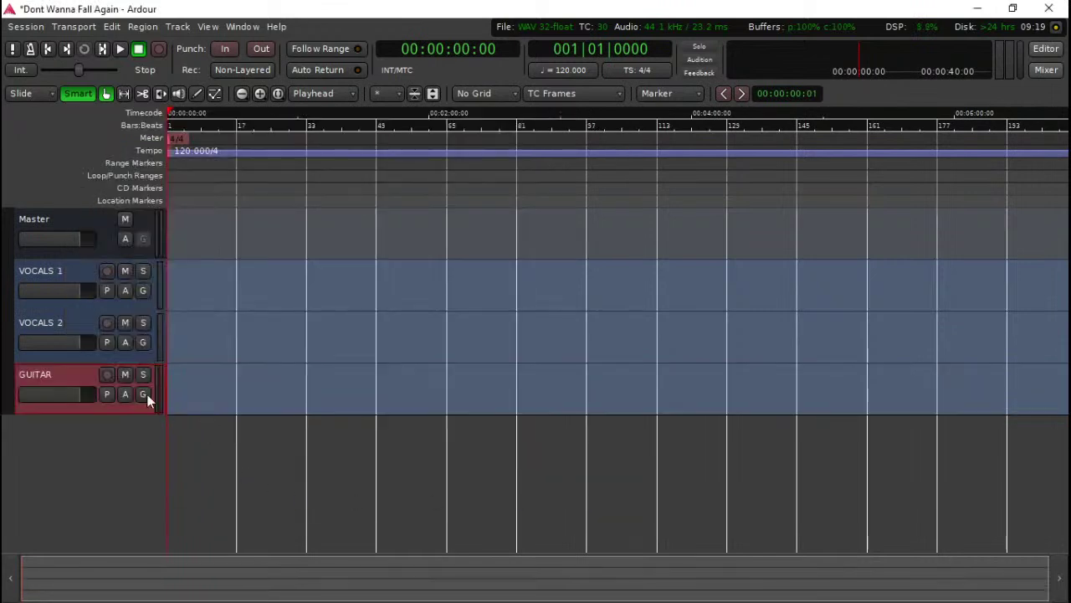
Step: Add three mono audio tracks named VIOLIN after the guitar track
double_click(61, 443)
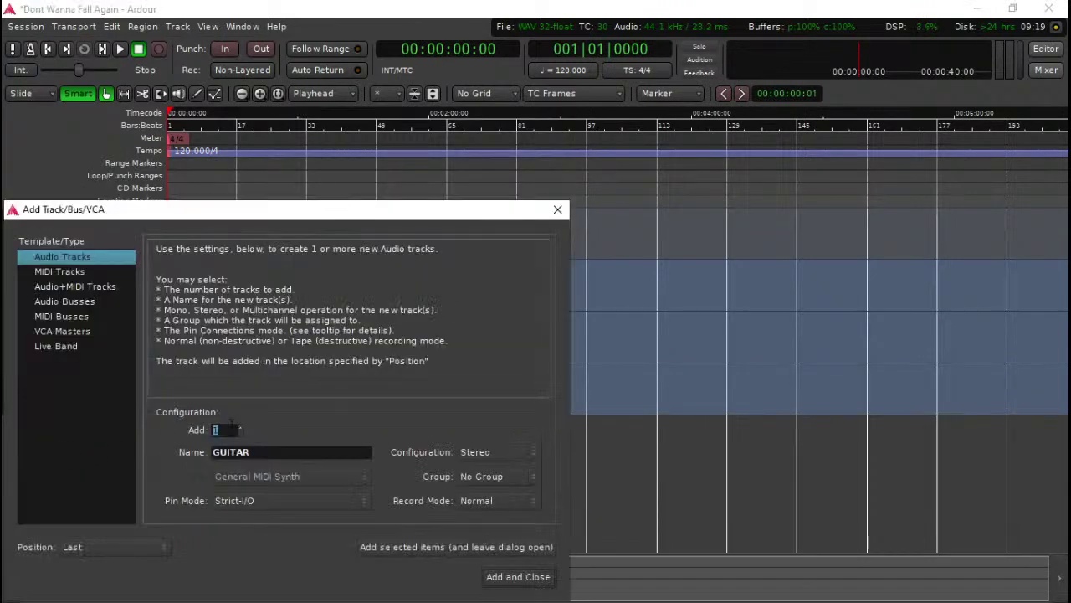
type("3")
double_click(251, 452)
type("VIOLIN")
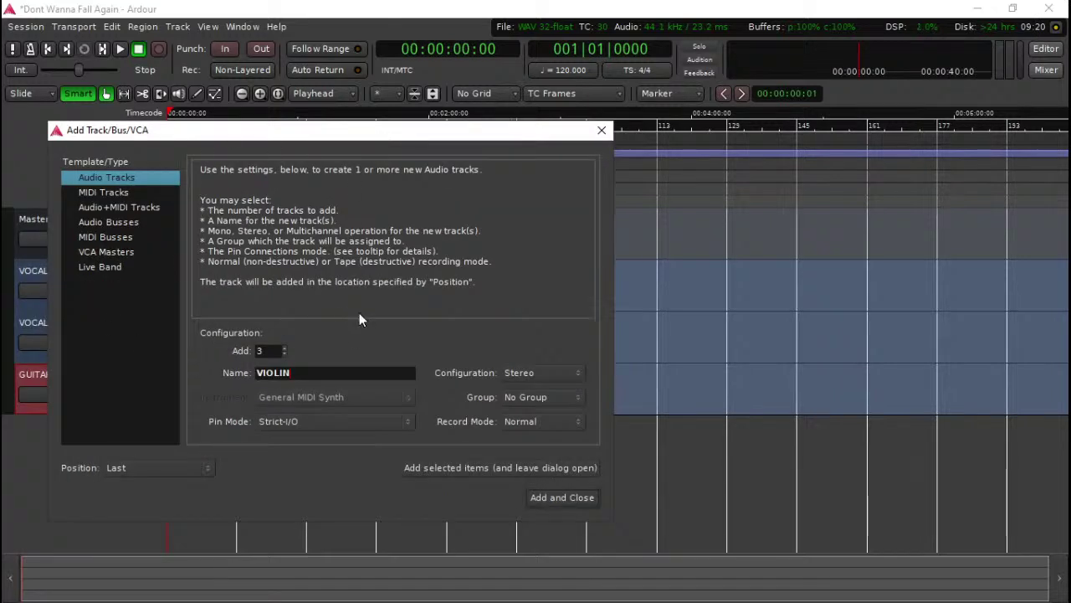
left_click(536, 369)
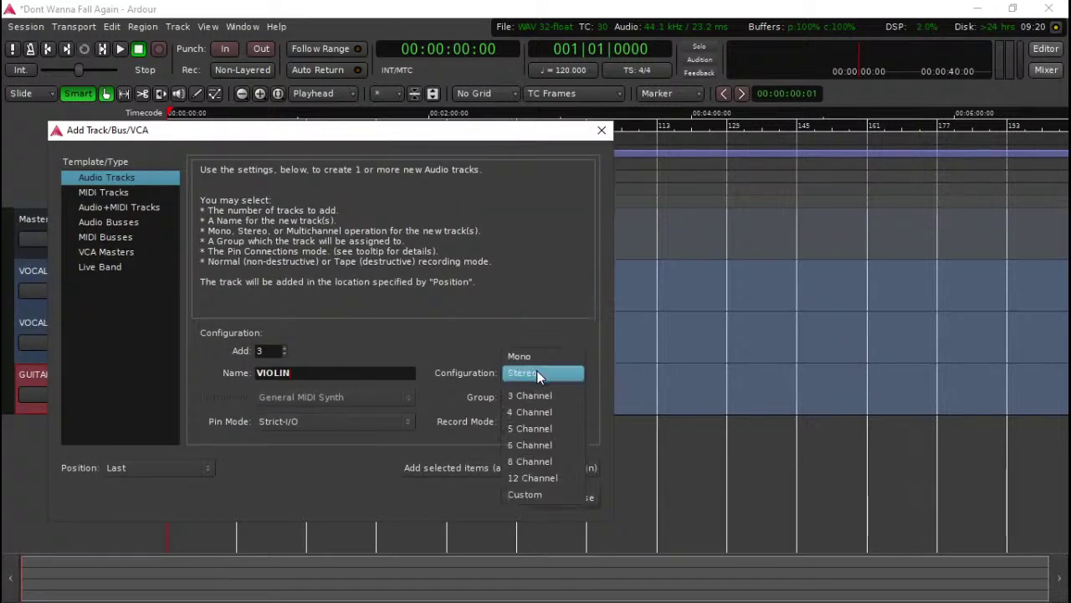
left_click(537, 370)
left_click(515, 377)
left_click(521, 354)
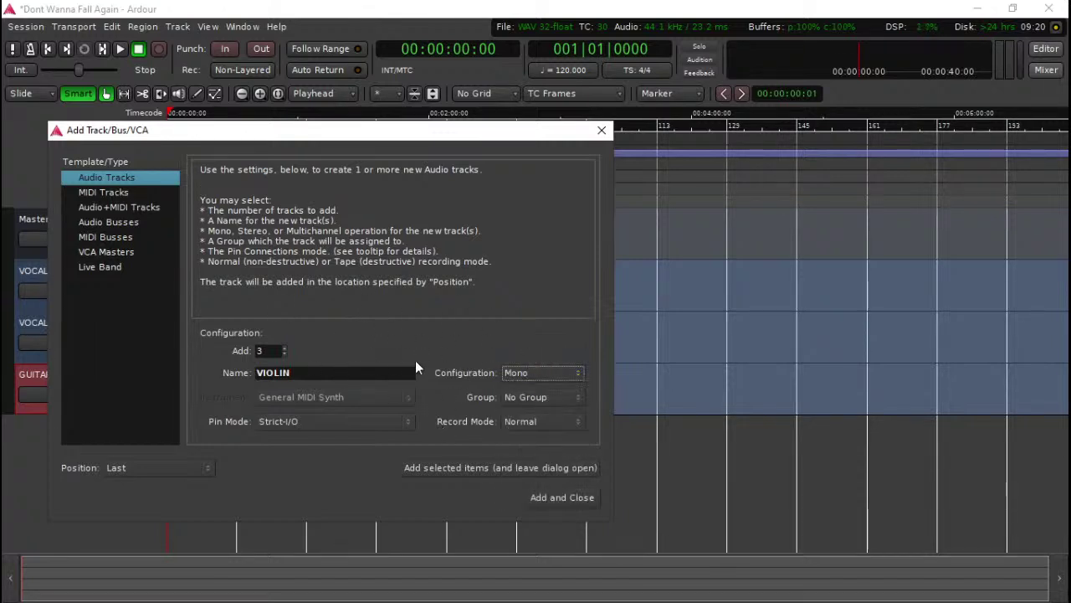
left_click(561, 498)
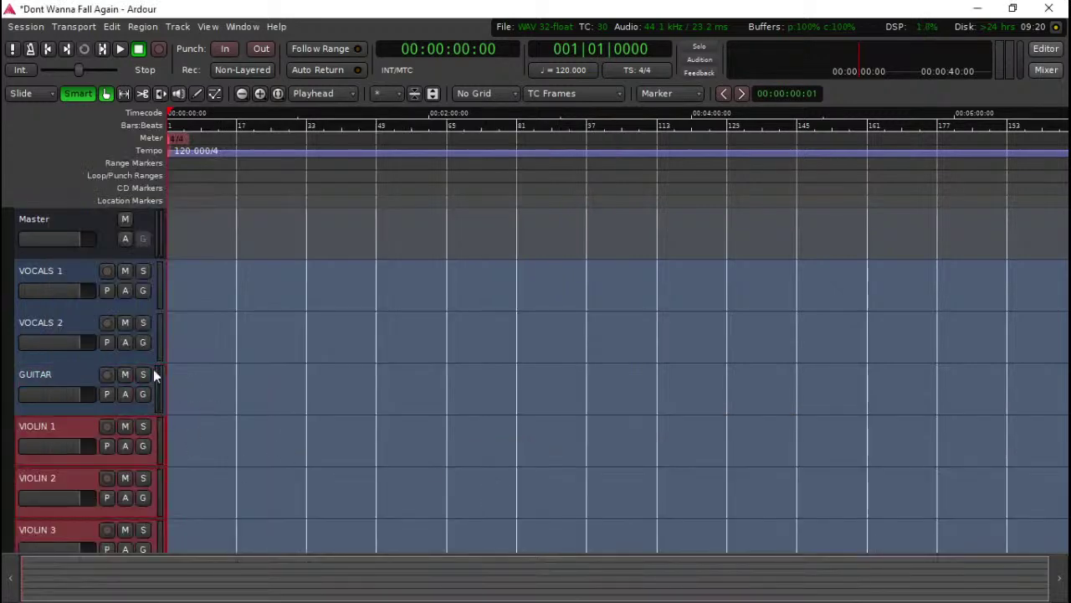
Step: Add two mono audio tracks named BASS after the violin tracks
scroll(142, 435, "down", 2)
scroll(104, 468, "down", 2)
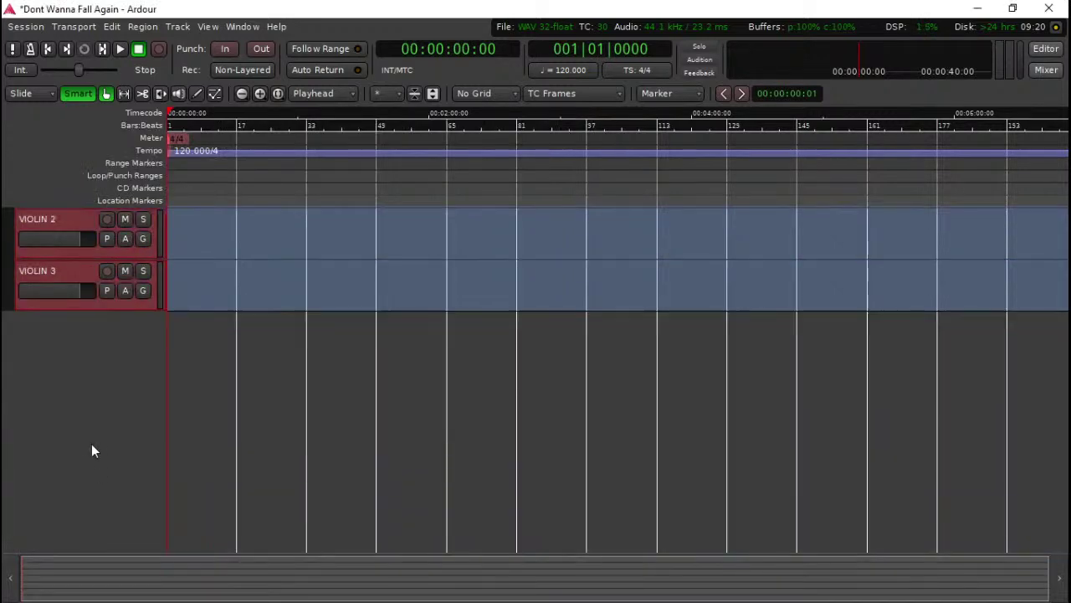
double_click(79, 368)
left_click(226, 402)
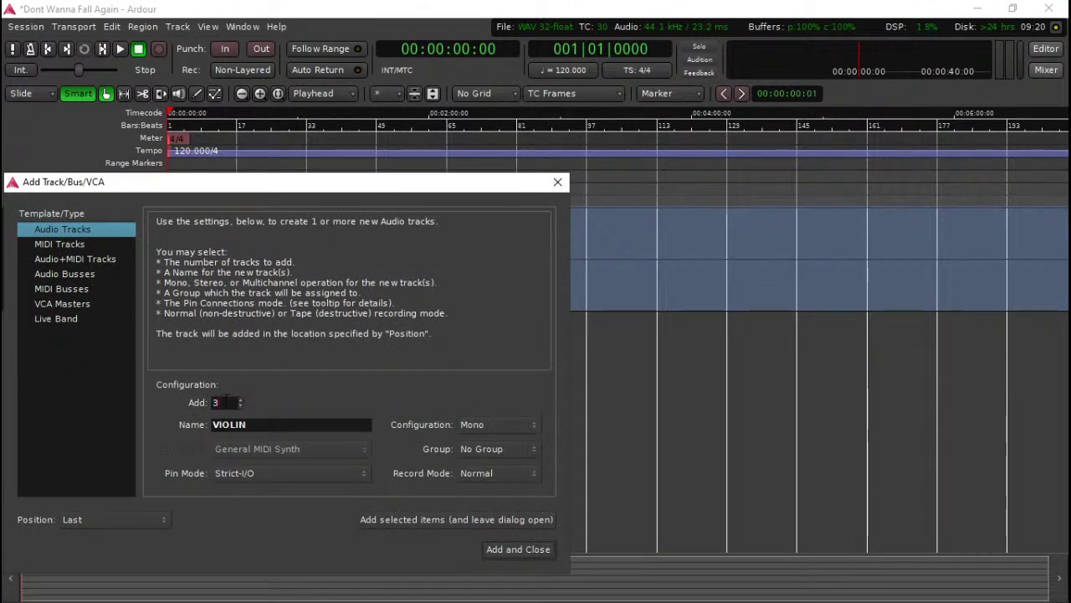
double_click(226, 403)
type("2")
key("Tab")
key("BackSpace")
type("BASS")
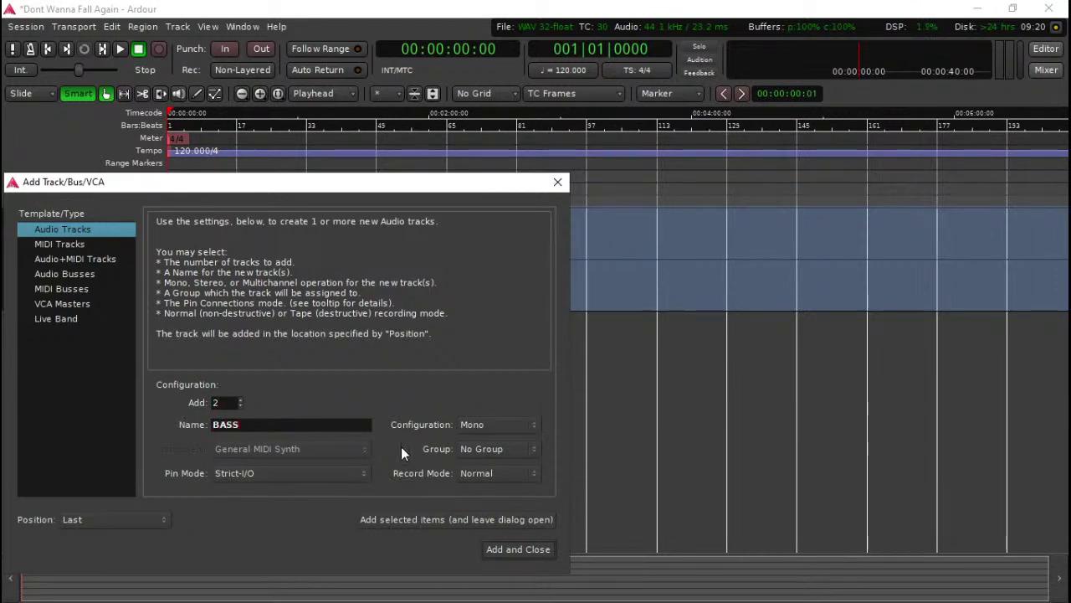
left_click(463, 428)
left_click(475, 426)
left_click(520, 548)
Step: Add three stereo audio tracks named DRUMS after the bass tracks and close the track dialog
double_click(104, 425)
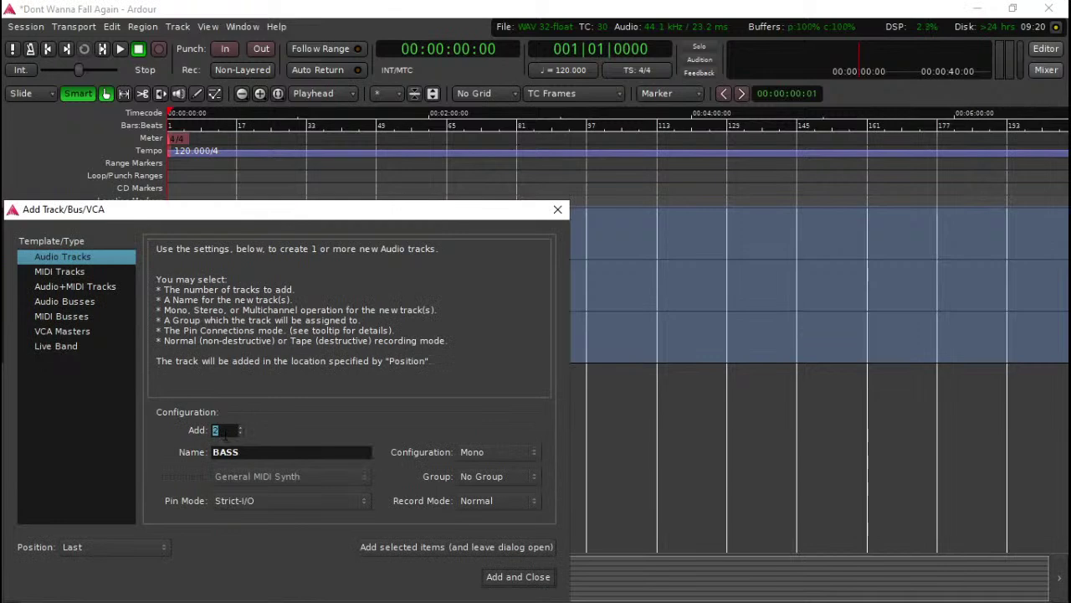
key("Tab")
type("DRUMS")
left_click(477, 452)
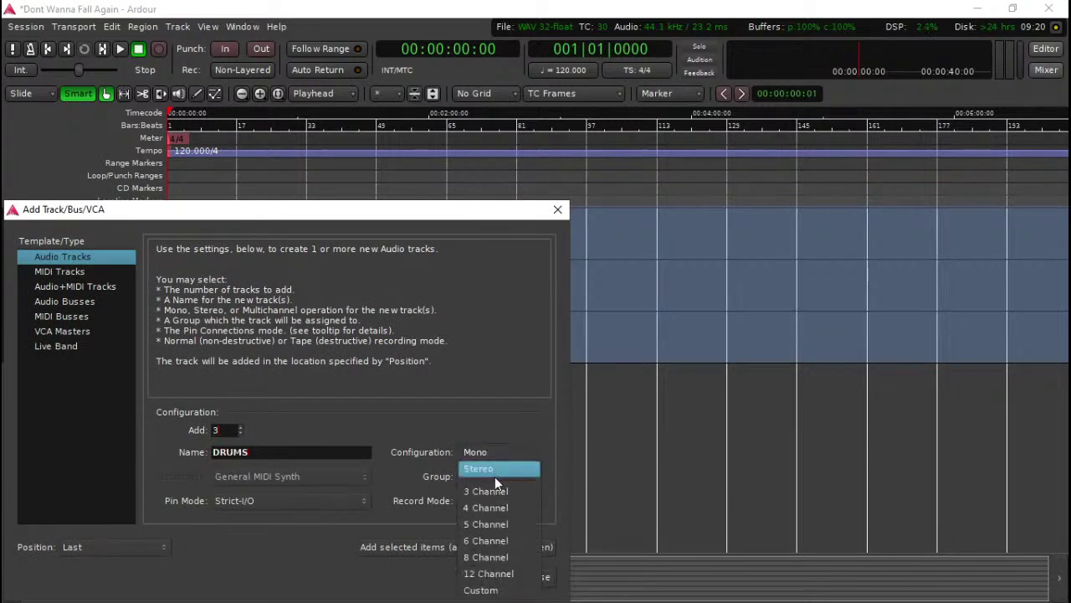
left_click(494, 471)
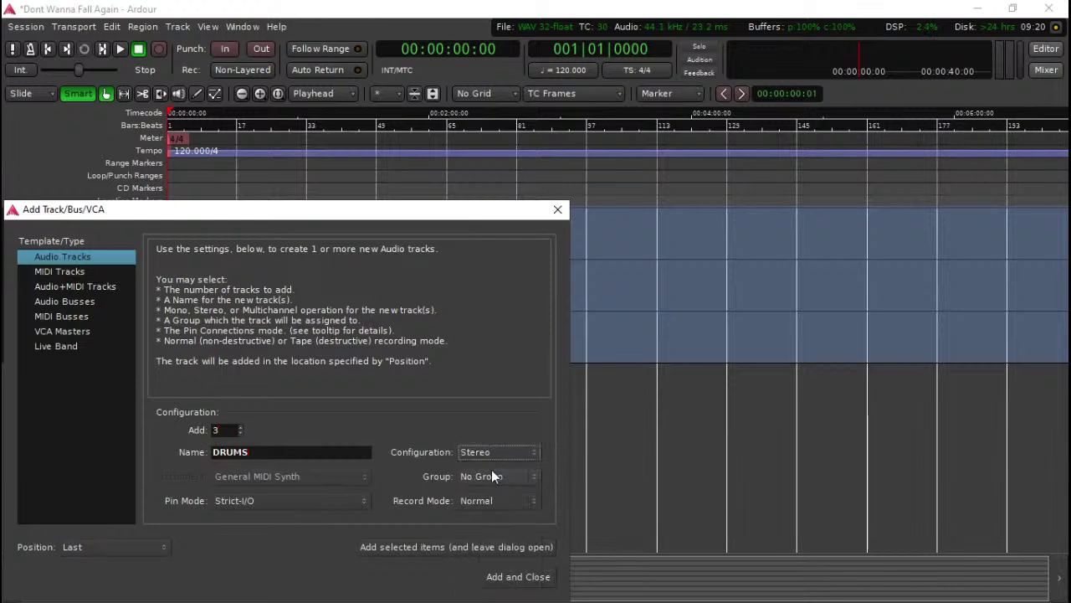
left_click(534, 575)
Step: Switch to File Explorer and open the INSTRUMENTS folder under 1_DOODLE NOTES PROJECTS, 5_MUSIC, DWFA, RAW
scroll(58, 374, "up", 6)
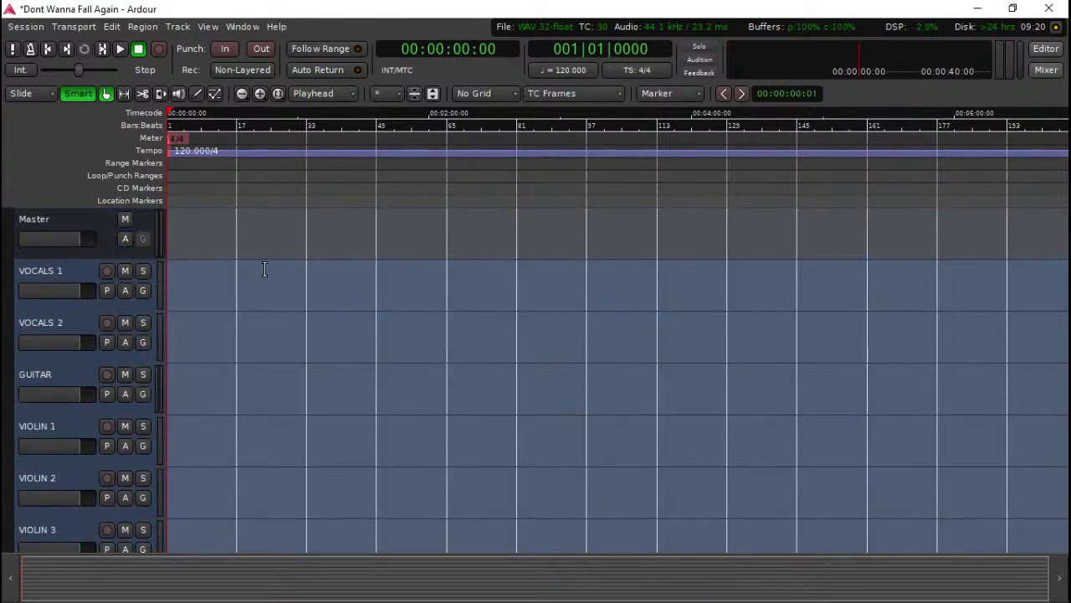
scroll(90, 374, "down", 1)
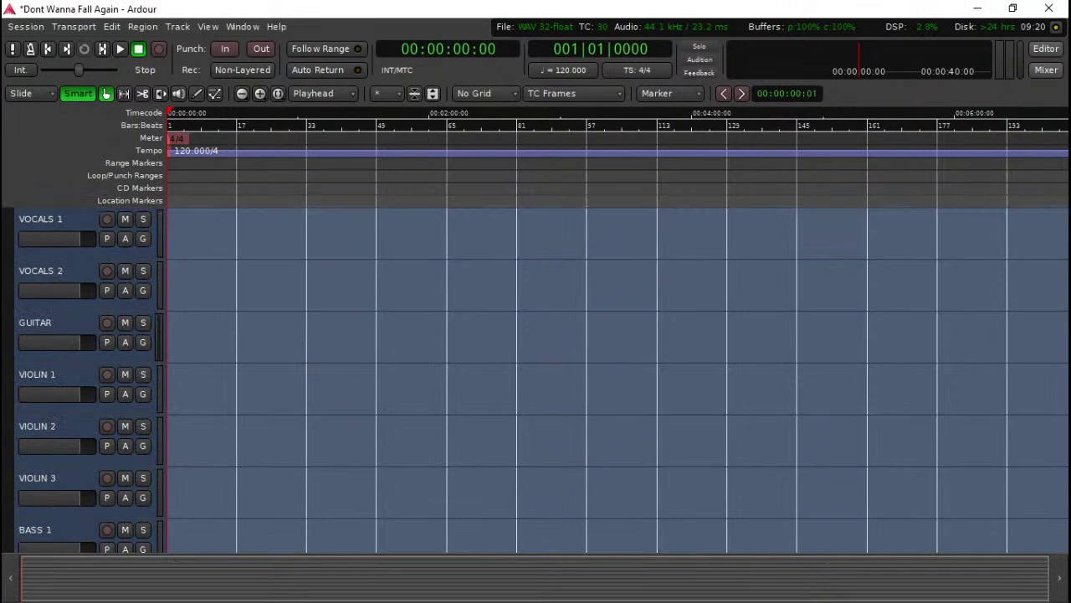
key("super+e")
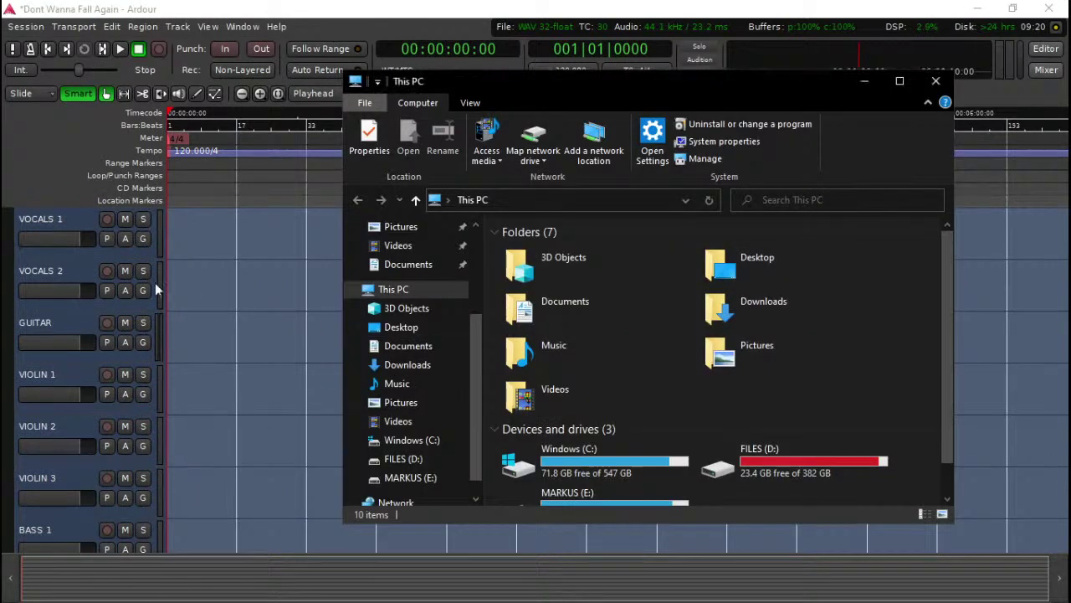
scroll(430, 278, "up", 2)
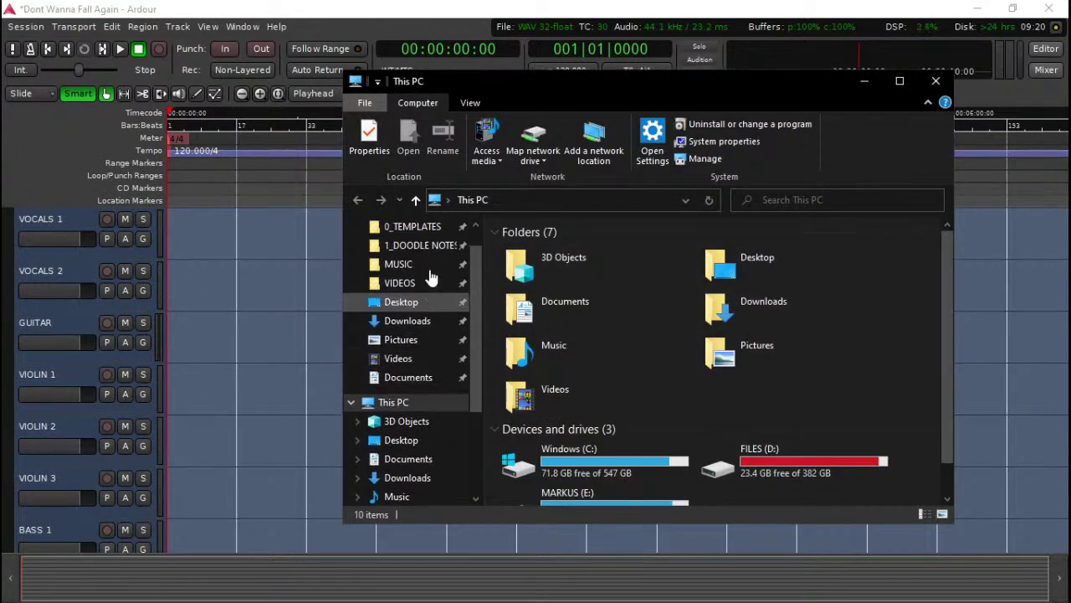
left_click(418, 245)
left_click(553, 332)
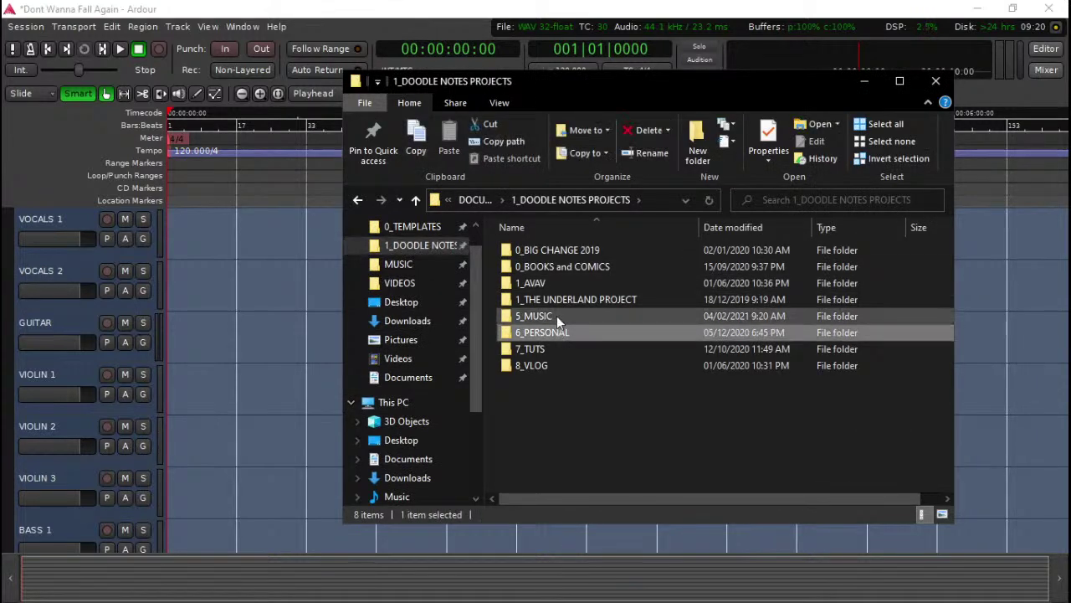
double_click(557, 316)
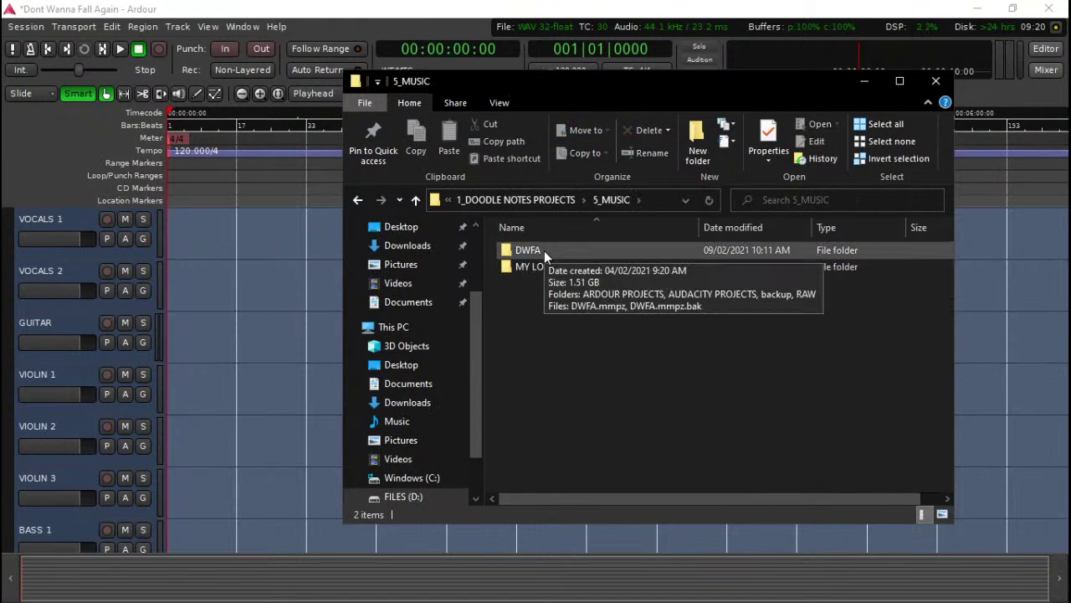
mouse_move(535, 274)
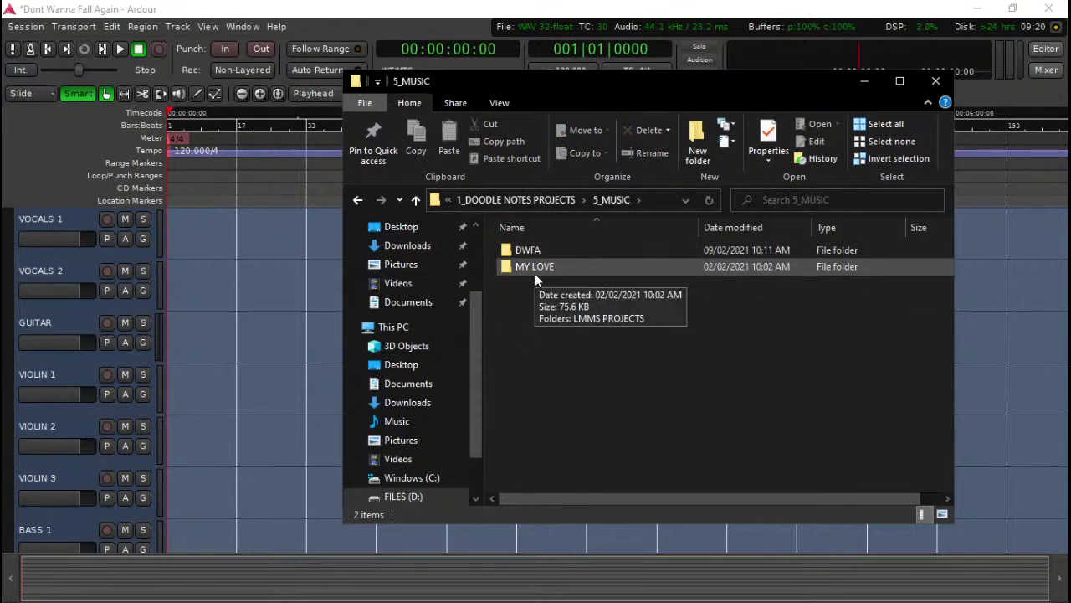
double_click(544, 252)
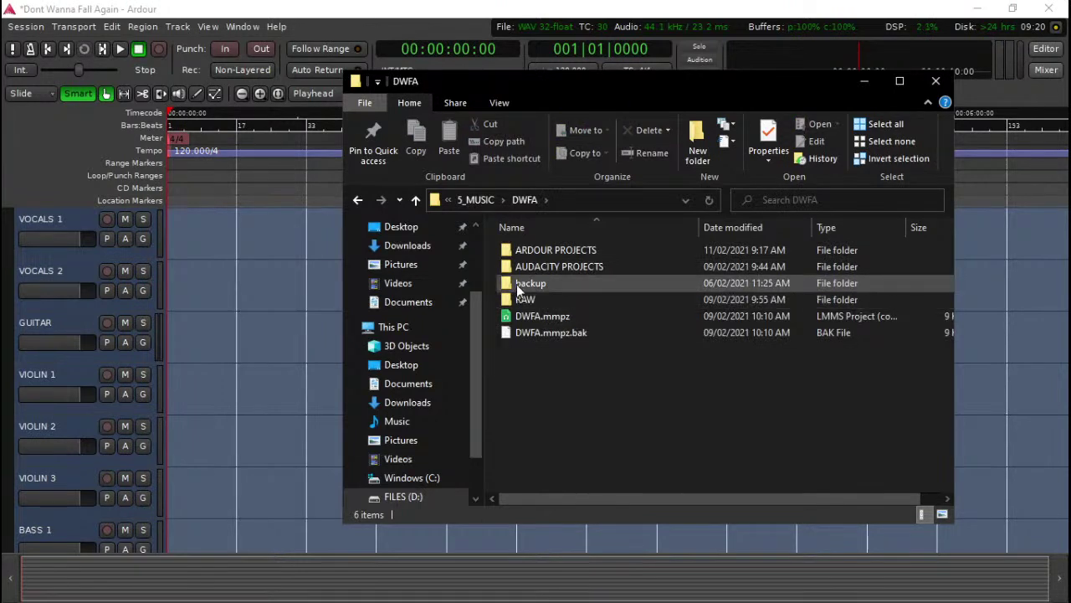
mouse_move(554, 303)
left_click(540, 301)
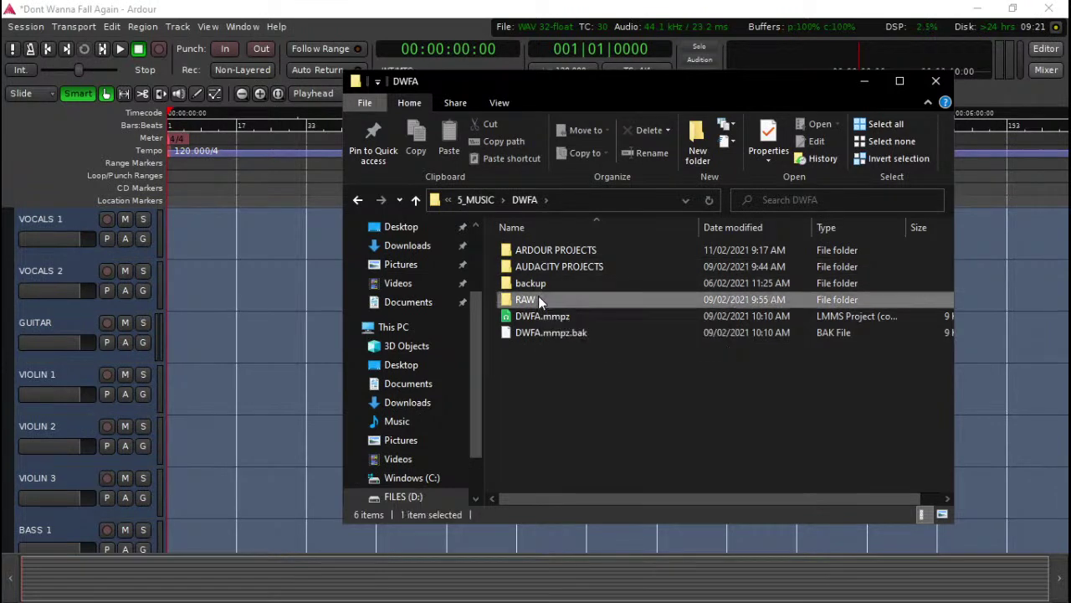
double_click(539, 300)
double_click(554, 249)
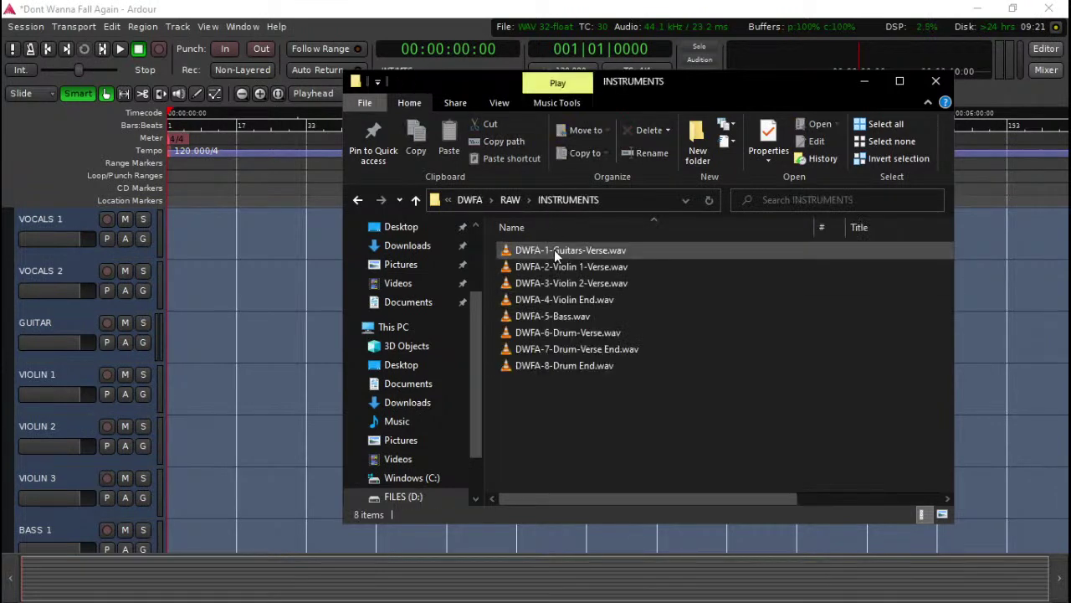
Step: Import DWFA-1-Guitars-Verse.wav onto the GUITAR track in Ardour, align its region to the timeline start and save the session
left_click(554, 250)
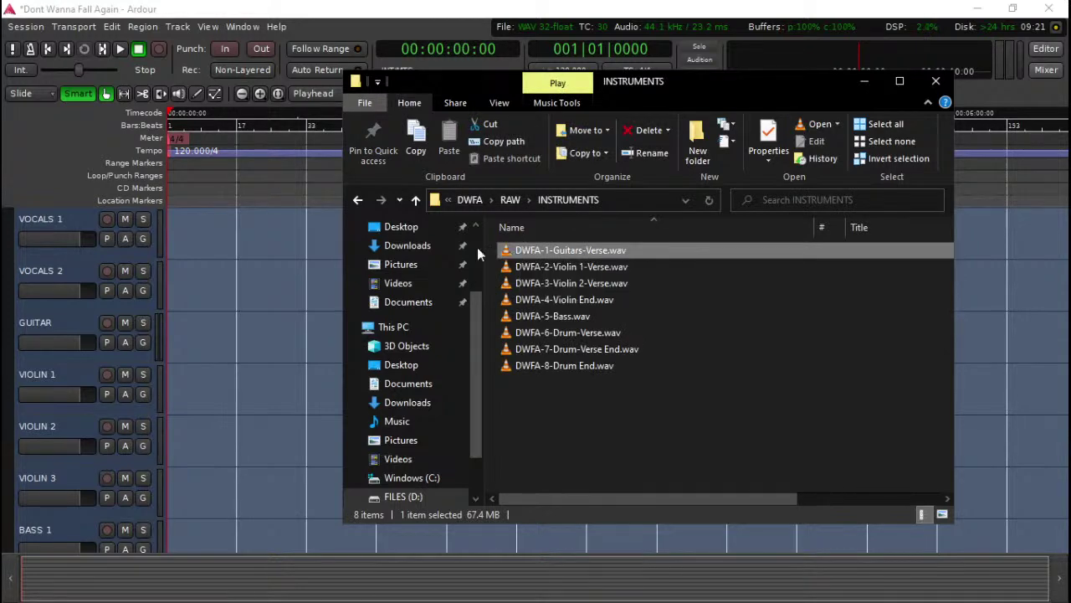
left_click_drag(171, 335, 172, 335)
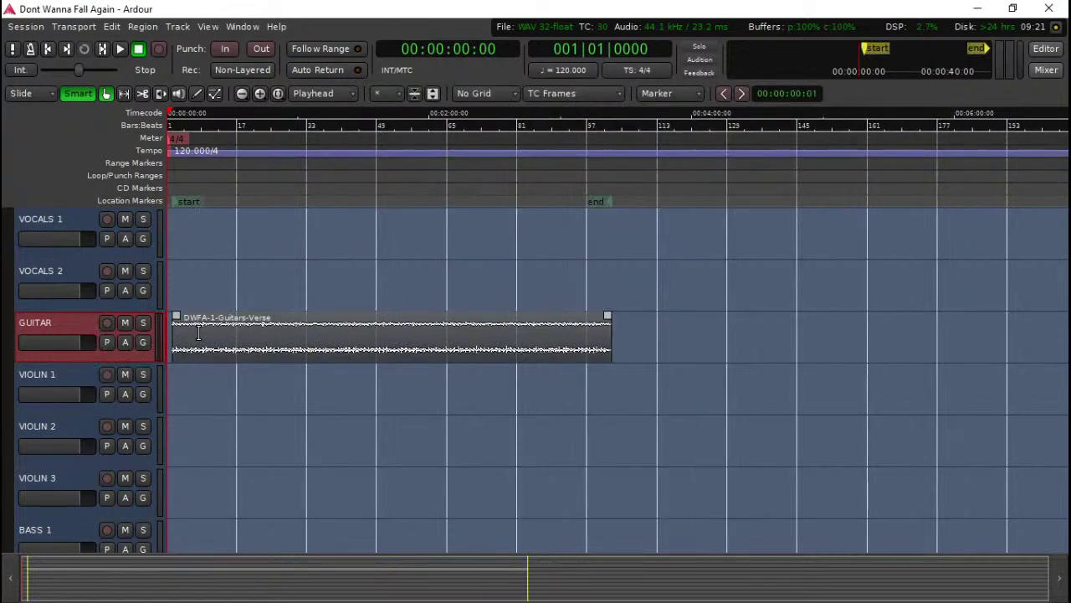
left_click_drag(244, 350, 244, 350)
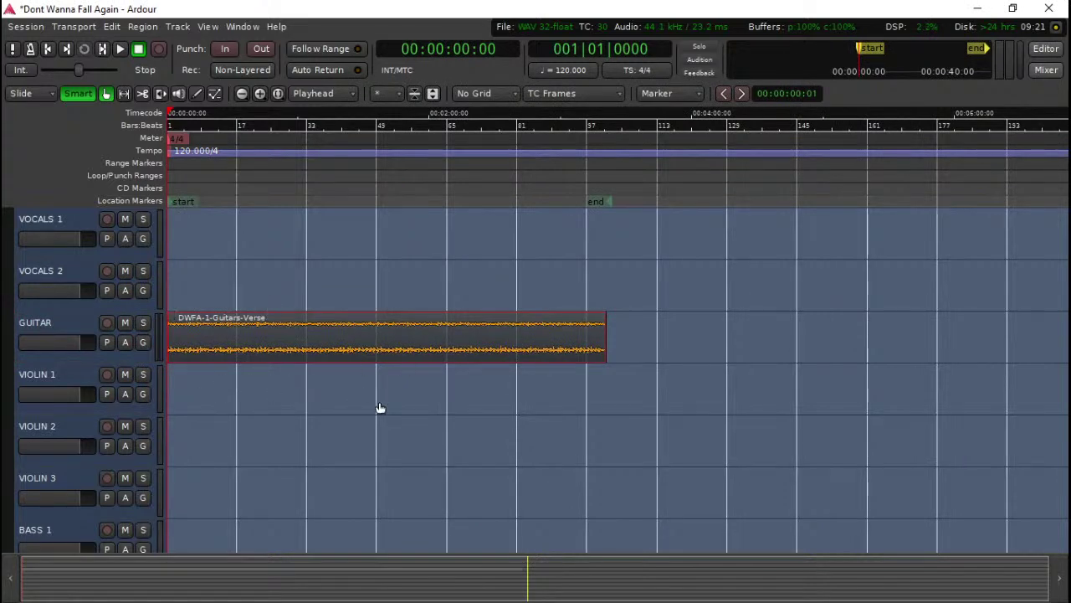
key("ctrl+s")
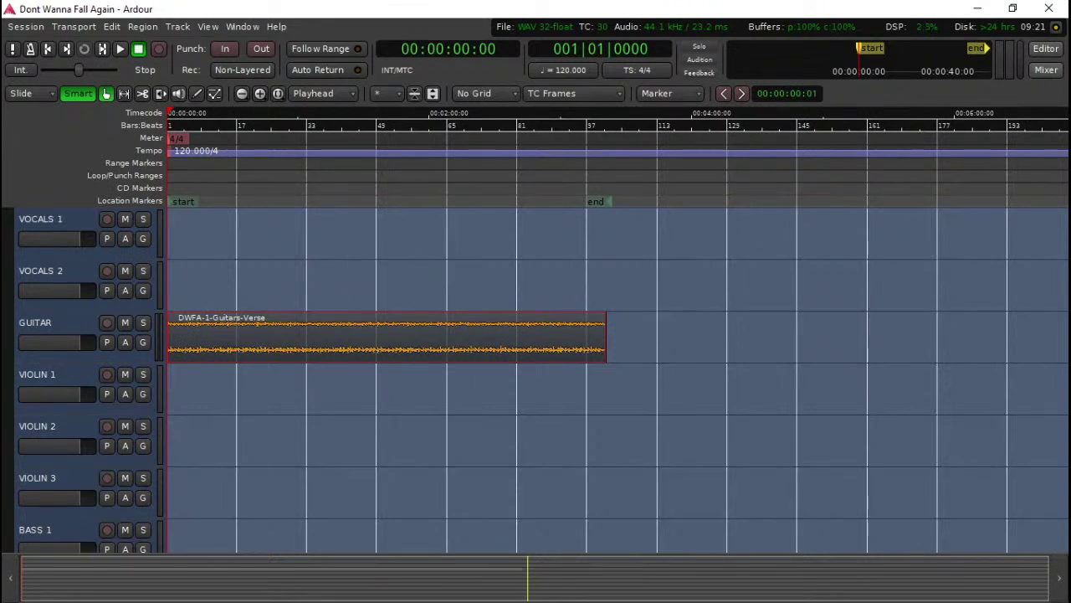
Step: Import DWFA-2-Violin 1-Verse.wav from File Explorer onto the VIOLIN 1 track and align its region to the timeline start
key("alt+Tab")
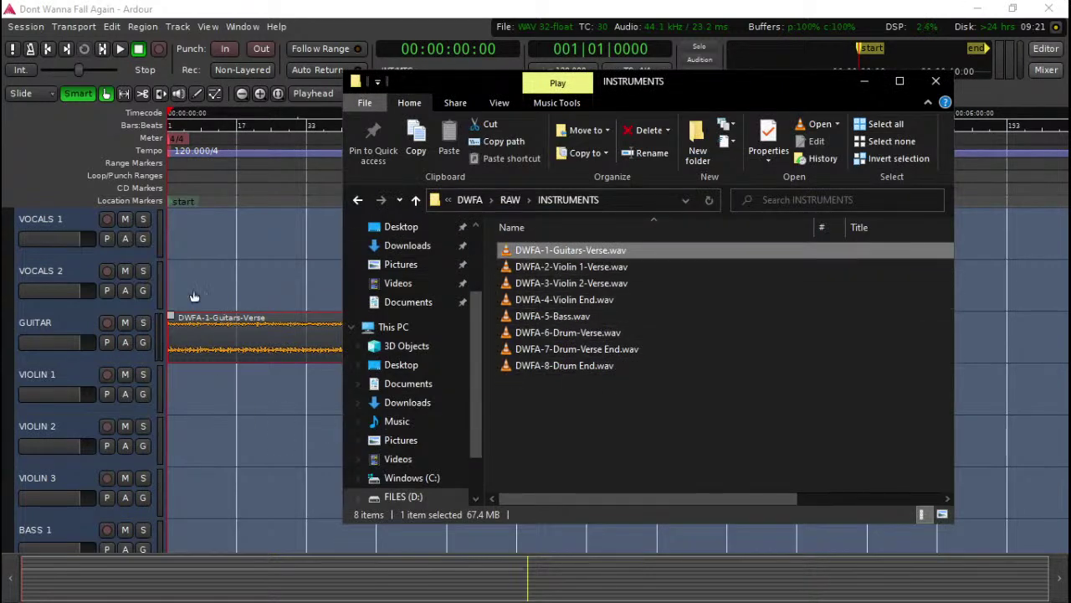
left_click(540, 410)
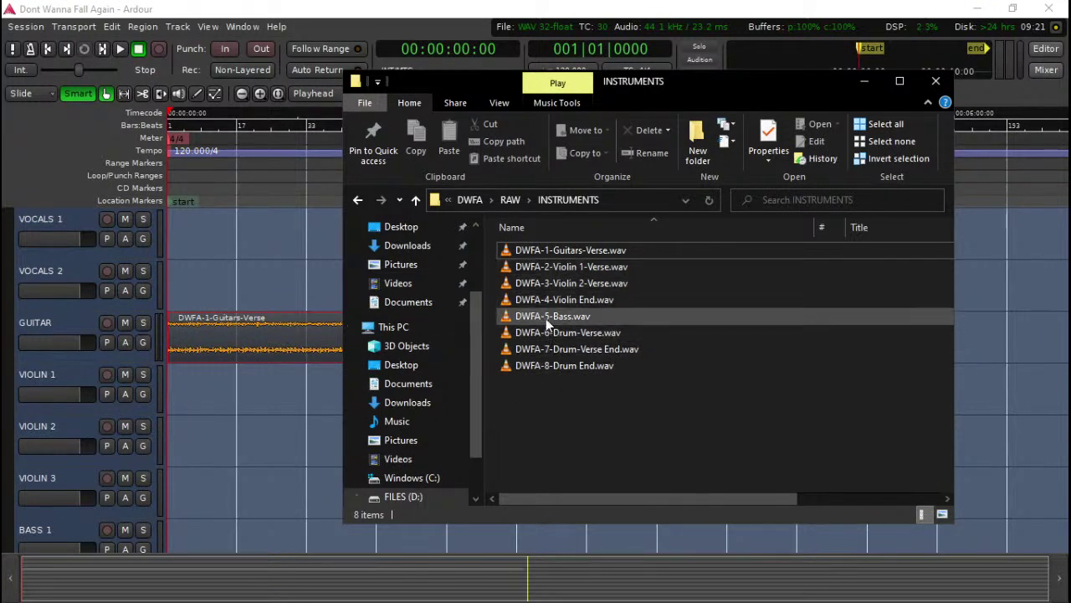
left_click_drag(570, 273, 202, 378)
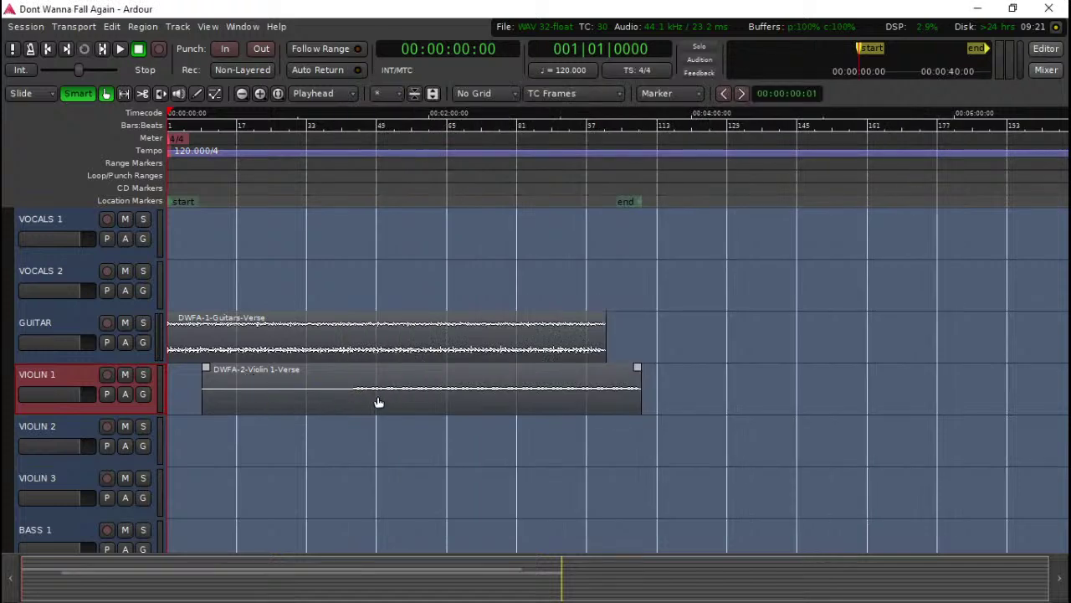
left_click_drag(378, 395, 281, 401)
Step: Import DWFA-3-Violin 2-Verse.wav from File Explorer onto the VIOLIN 2 track and align its region to the timeline start
key("alt+Tab")
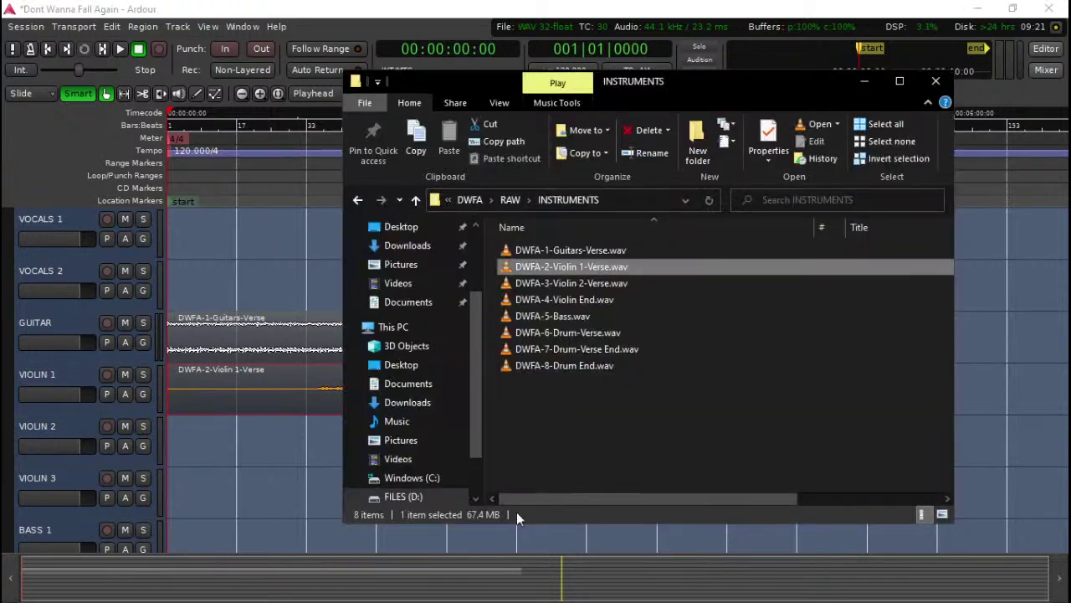
left_click(581, 284)
left_click_drag(519, 289, 181, 437)
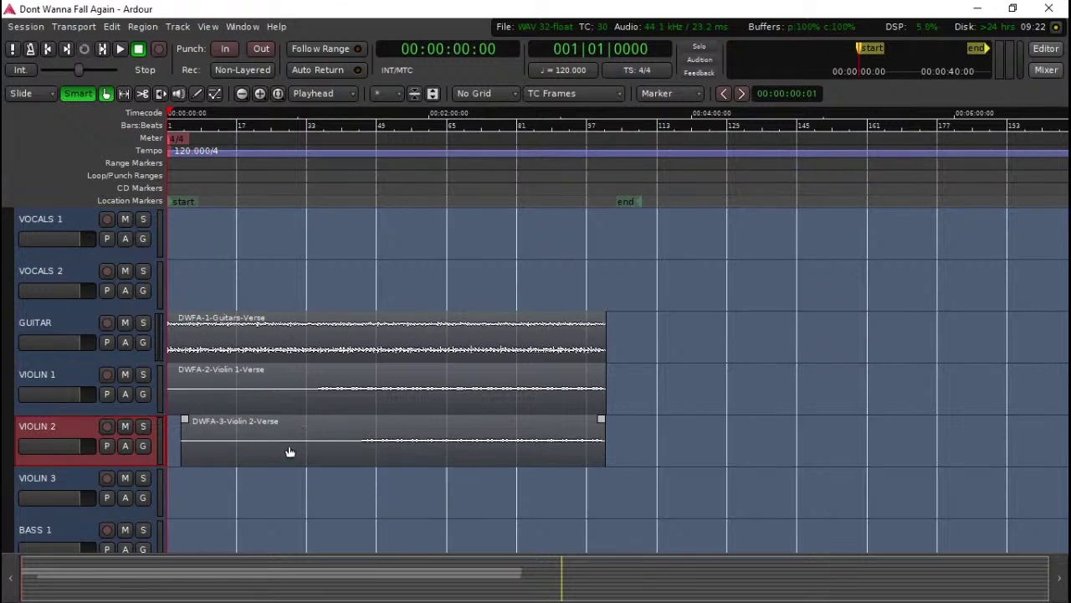
Step: Import DWFA-4-Violin End.wav from File Explorer onto the VIOLIN 3 track and align its region to the timeline start
key("alt+Tab")
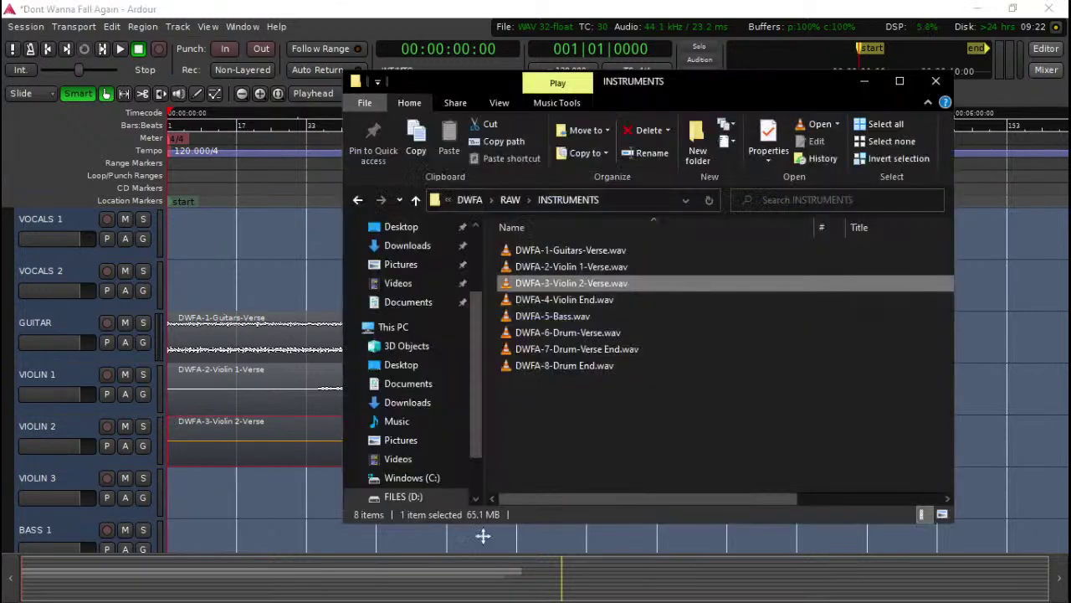
left_click_drag(564, 300, 332, 512)
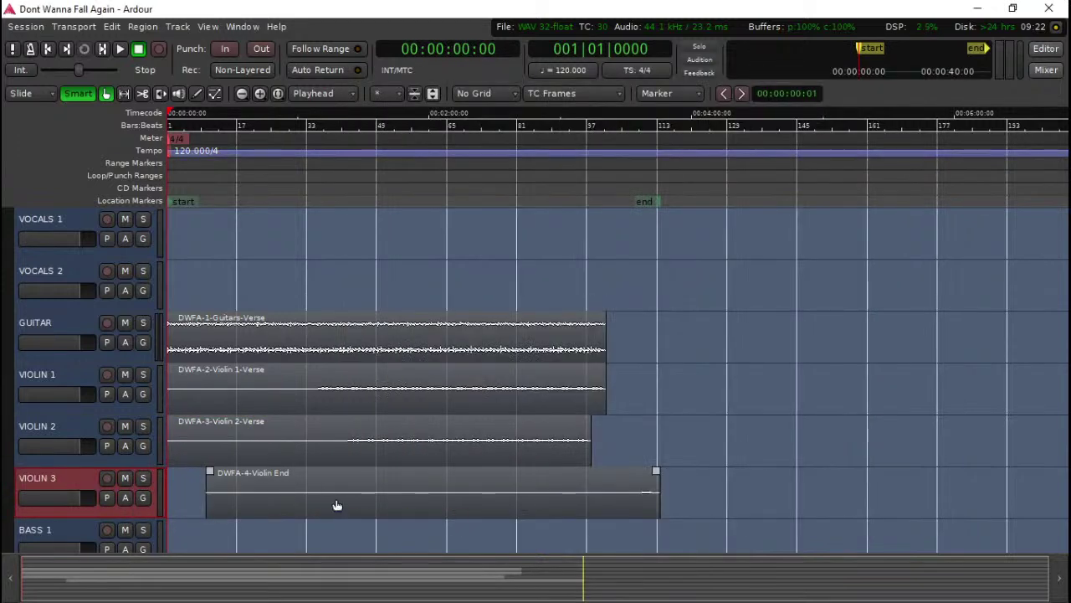
left_click_drag(336, 505, 319, 505)
Step: Import DWFA-5-Bass.wav from File Explorer onto the BASS 1 track and align its region to the timeline start
scroll(416, 428, "down", 2)
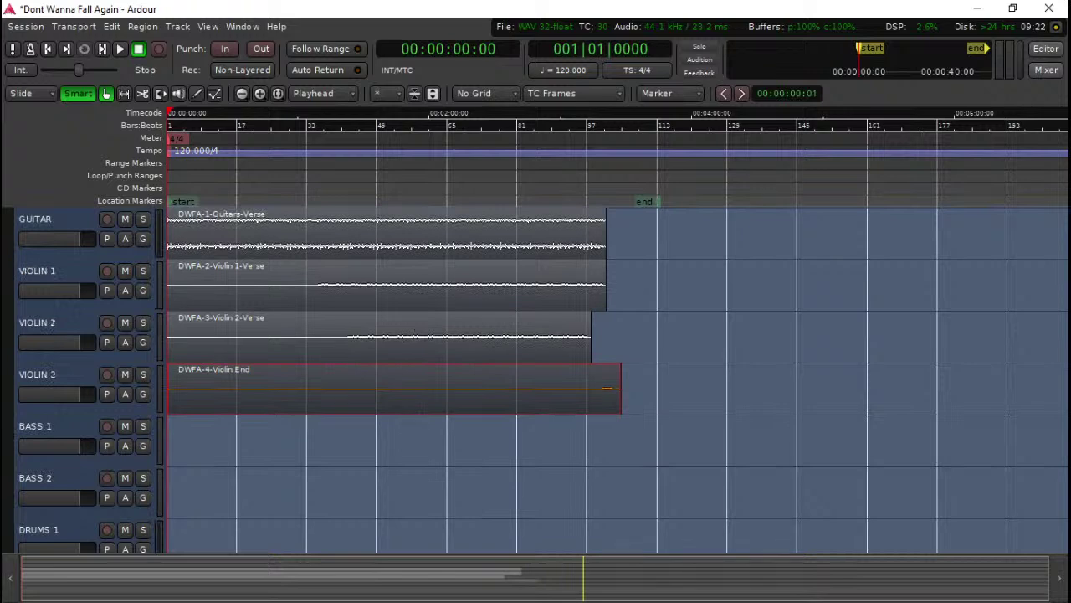
key("alt+Tab")
left_click(502, 317)
left_click_drag(508, 323, 256, 420)
left_click_drag(177, 451, 177, 450)
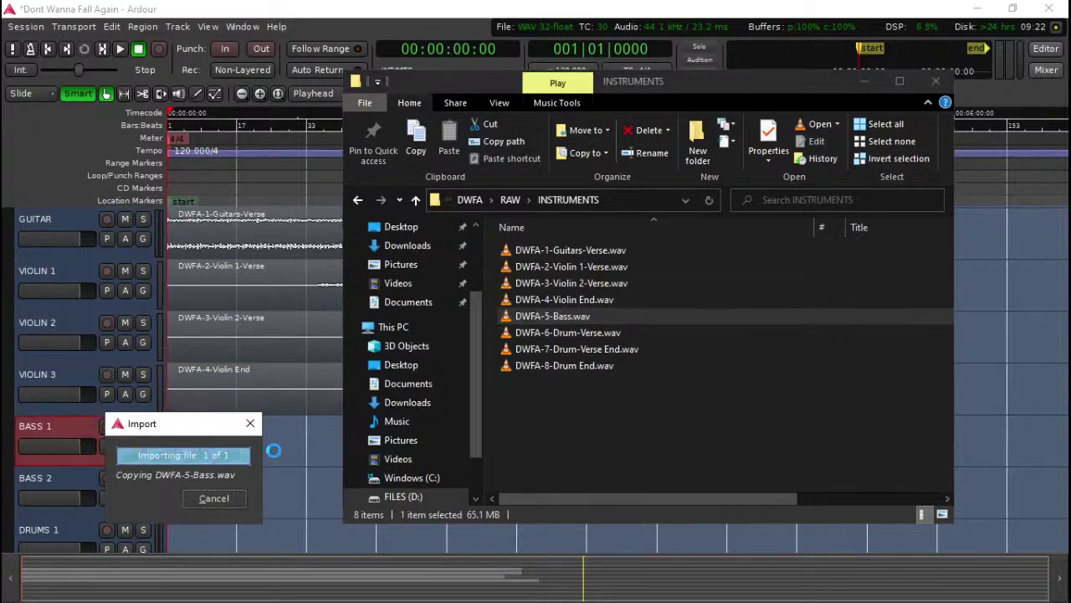
left_click(296, 446)
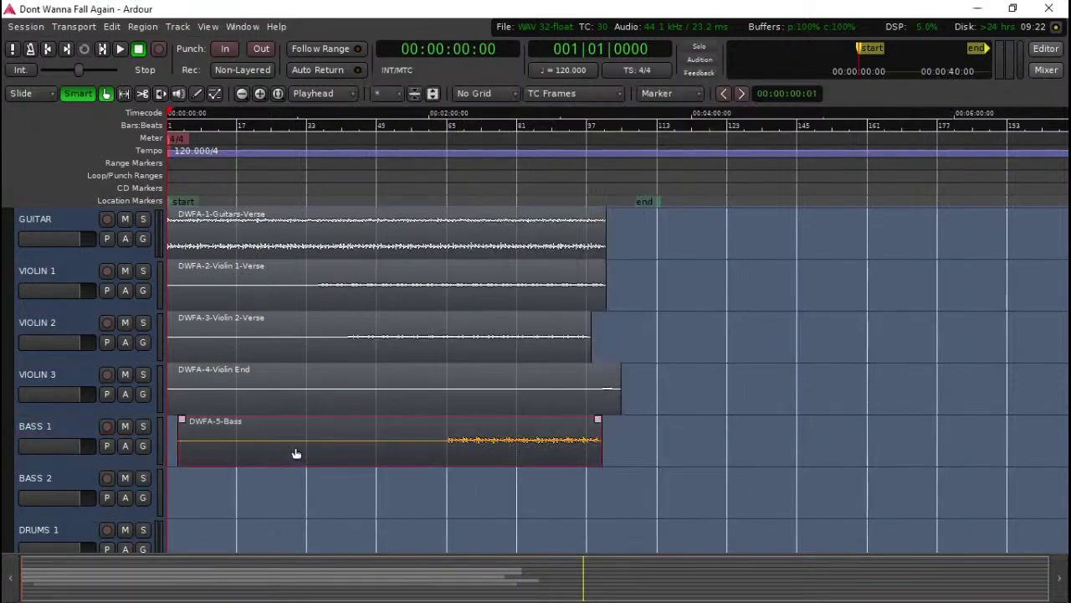
Step: Remove the empty BASS 2 track from the session
right_click(38, 483)
left_click(46, 477)
left_click(674, 327)
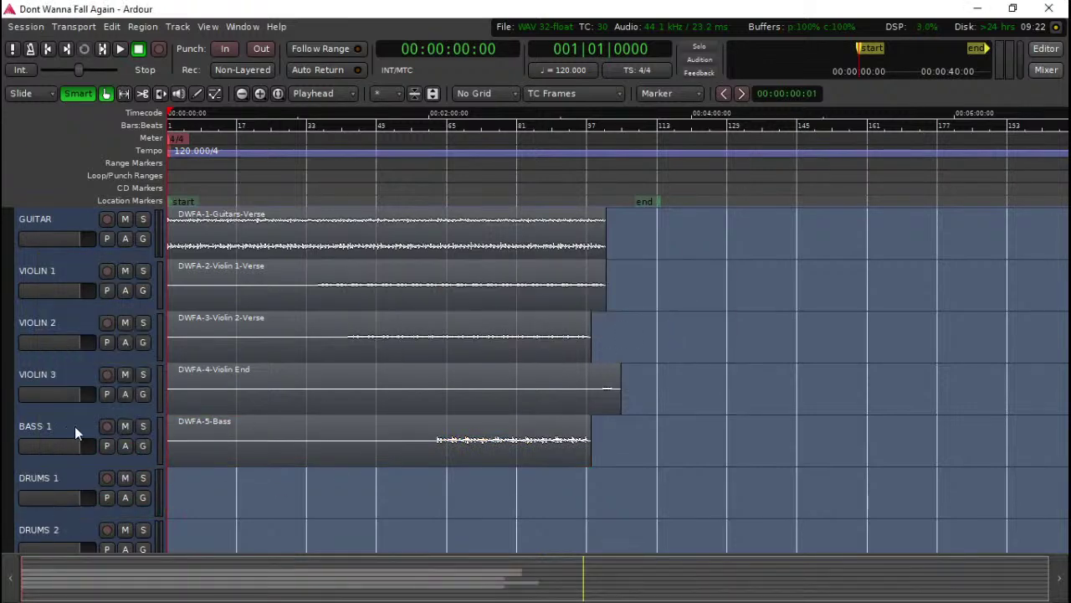
Step: Import DWFA-6-Drum-Verse.wav from File Explorer onto the DRUMS 1 track and align its region to the timeline start
scroll(74, 426, "down", 2)
key("alt+Tab")
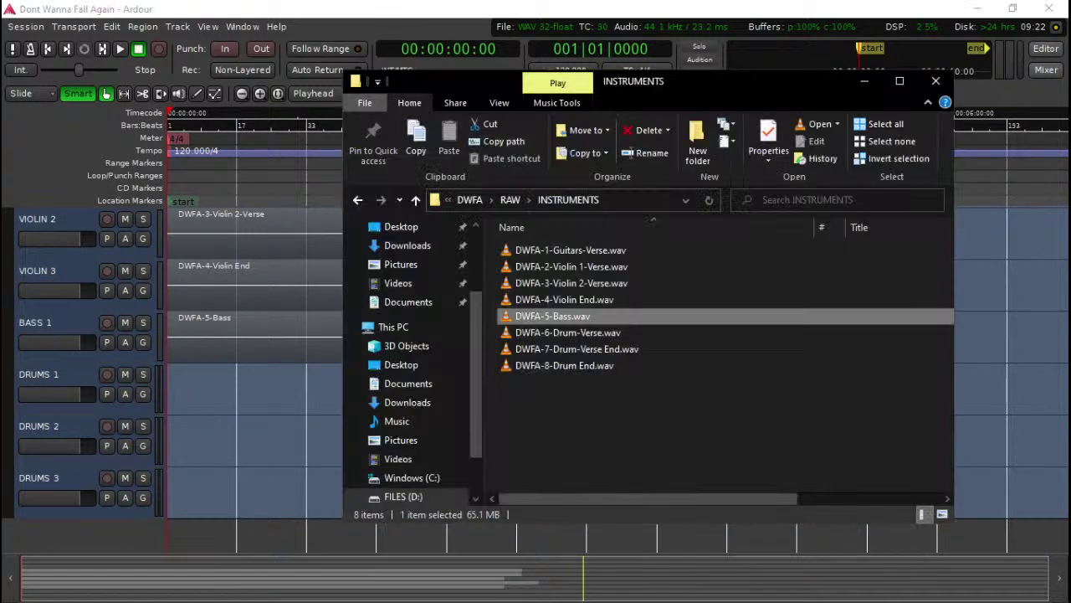
left_click(553, 338)
left_click_drag(584, 340, 175, 404)
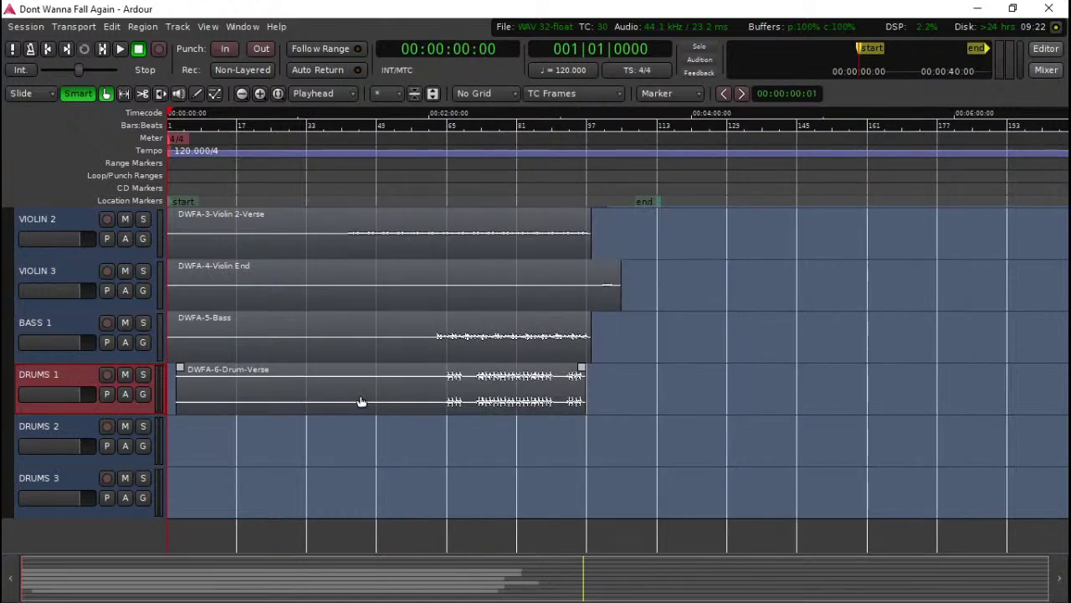
left_click(352, 401)
left_click_drag(352, 401, 344, 402)
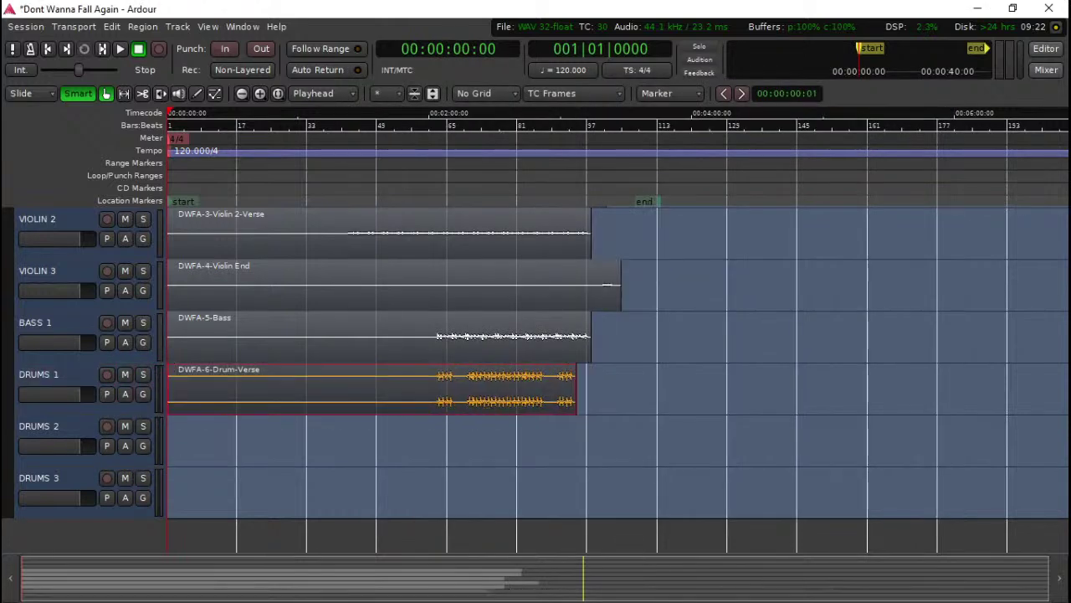
Step: Import DWFA-7-Drum-Verse End.wav from File Explorer onto the DRUMS 2 track and align its region to the timeline start
key("alt+Tab")
left_click_drag(577, 349, 234, 452)
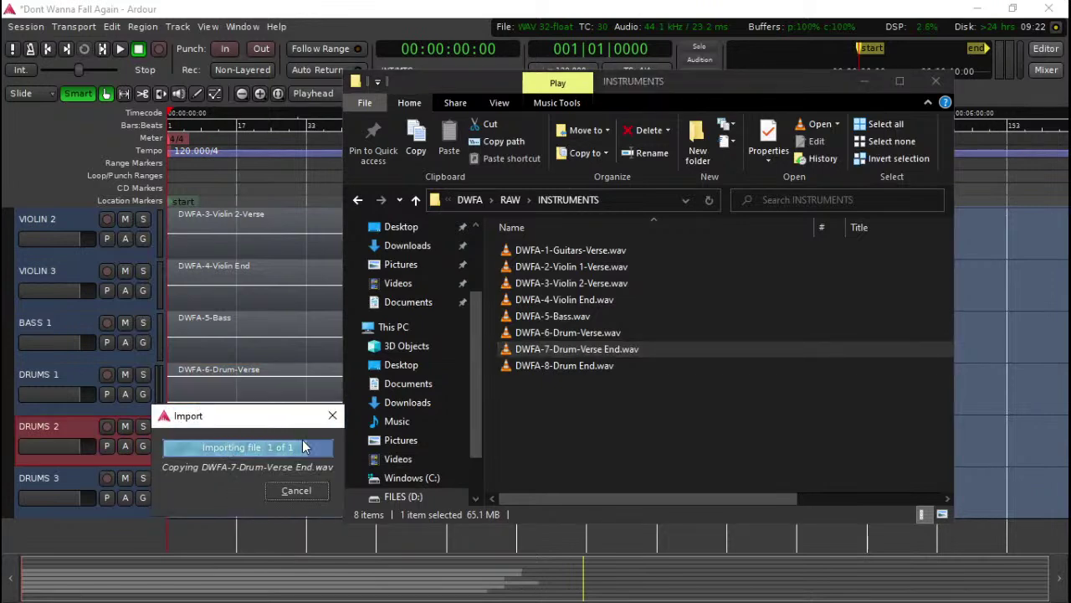
left_click_drag(303, 446, 272, 443)
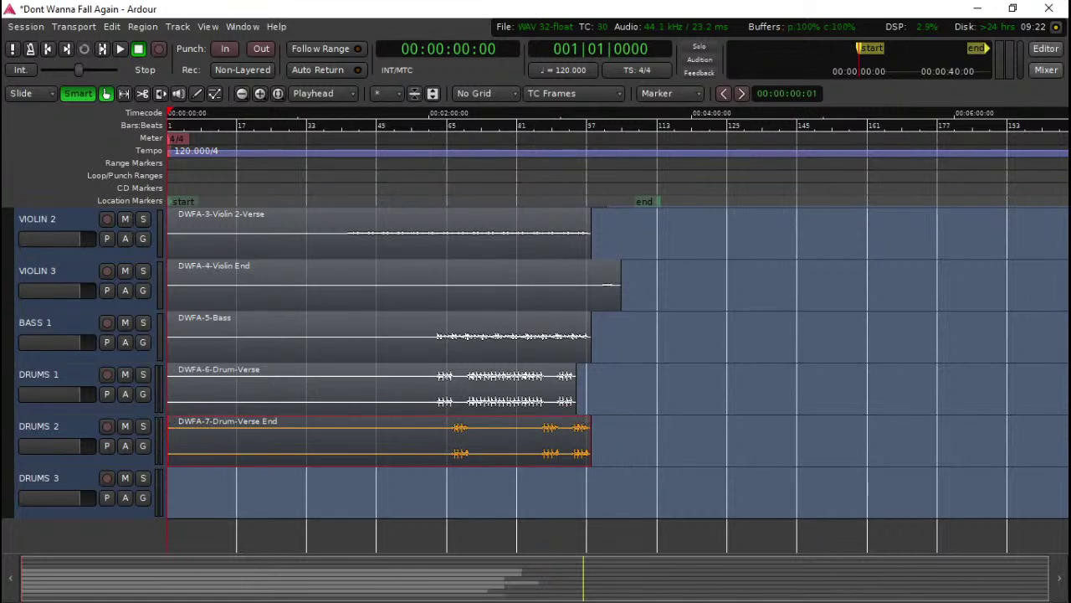
Step: Import DWFA-8-Drum End.wav from File Explorer onto the DRUMS 3 track and align its region to the timeline start
key("alt+Tab")
left_click(525, 370)
left_click_drag(515, 373, 183, 497)
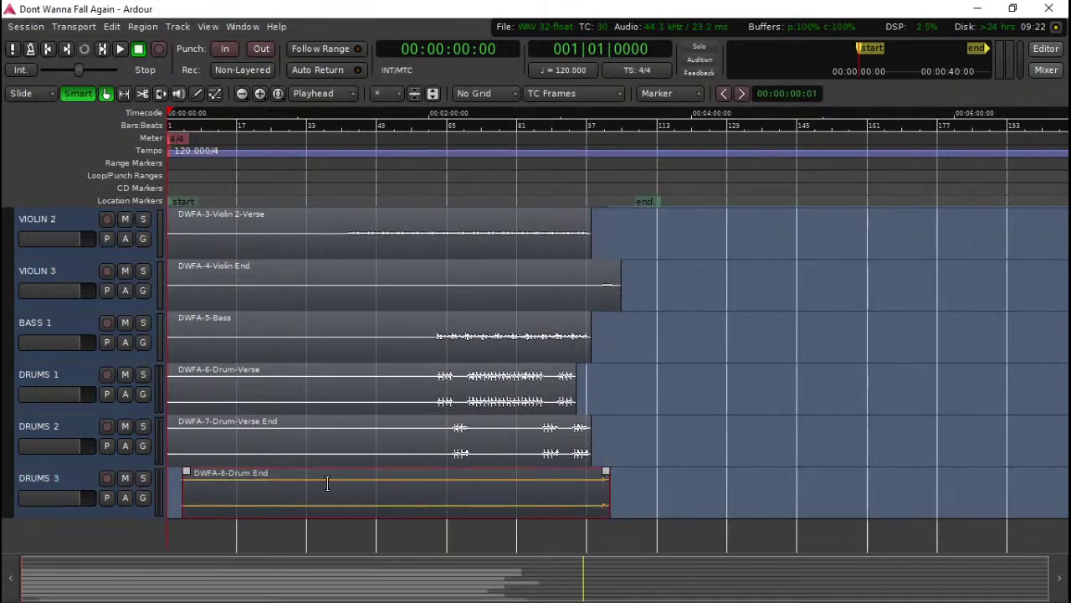
left_click_drag(329, 484, 176, 493)
scroll(266, 354, "up", 5)
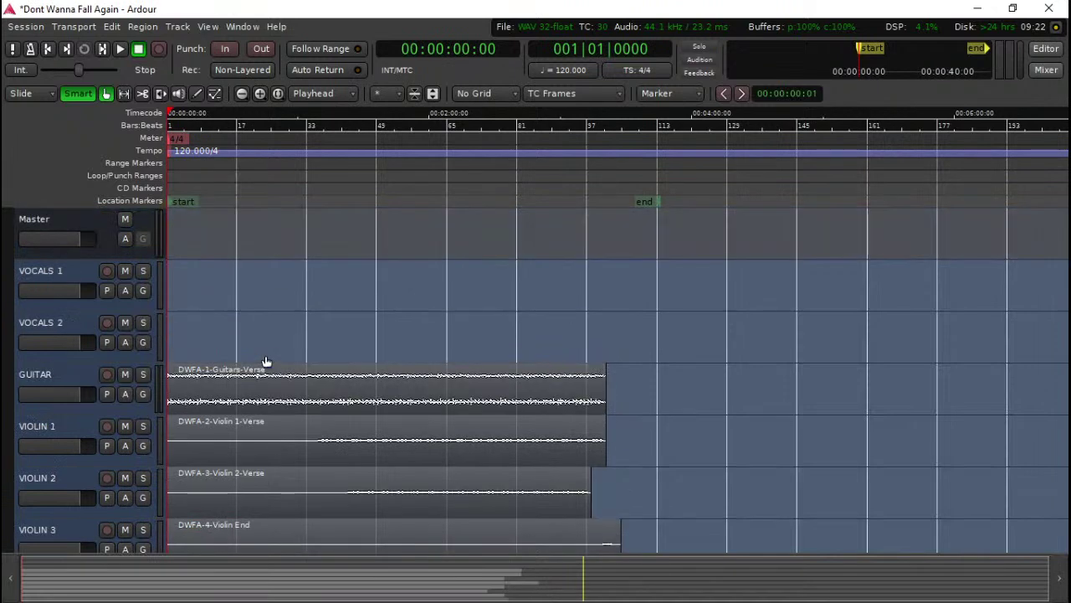
Step: Import DWFA-Vocals1.wav from File Explorer's RAW folder onto the VOCALS 1 track and align its region to the timeline start
key("alt+Tab")
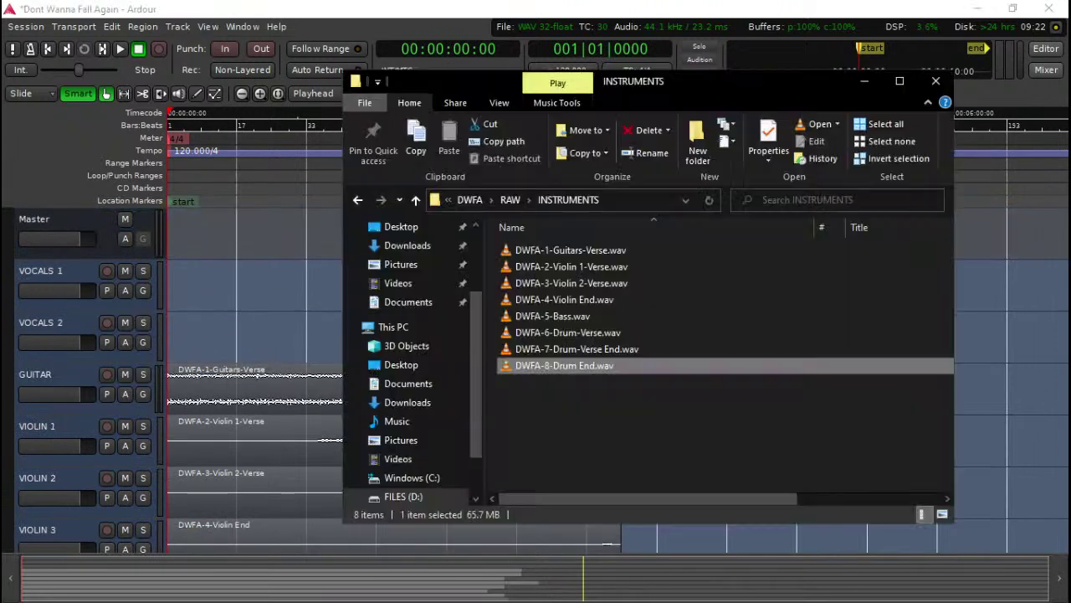
left_click(523, 196)
left_click_drag(571, 270, 175, 276)
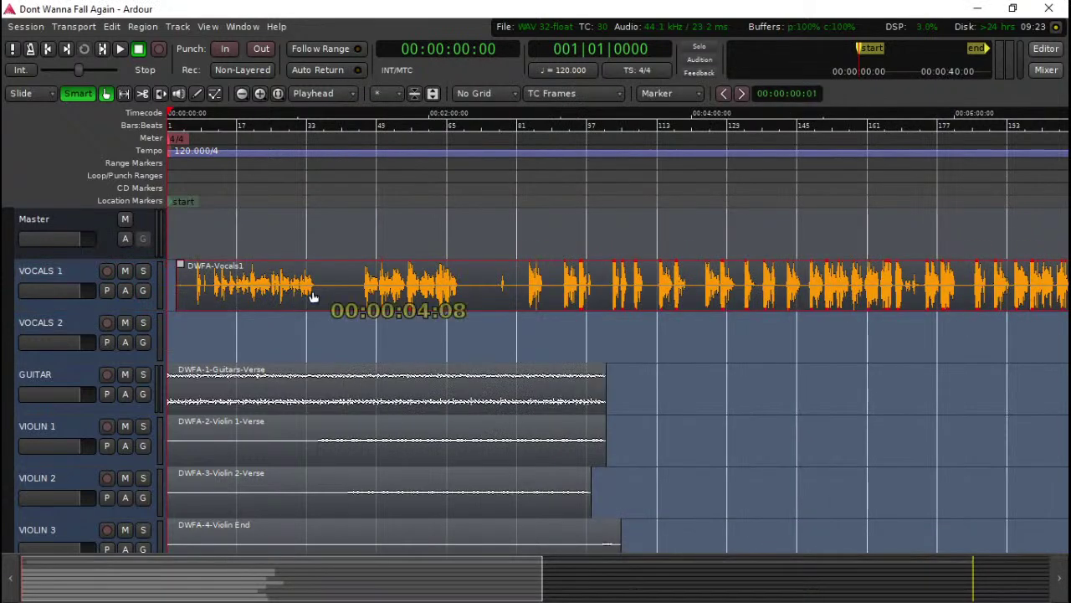
Step: Import DWFA-Vocals2.wav from File Explorer onto the VOCALS 2 track and align its region to the timeline start
key("alt+Tab")
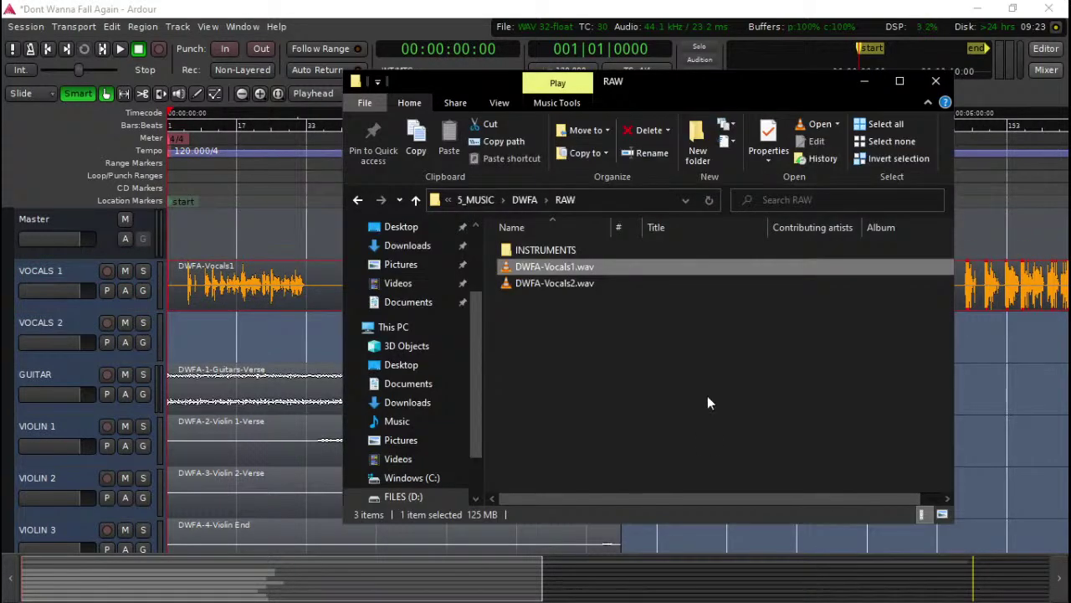
left_click(520, 285)
left_click_drag(518, 285, 222, 344)
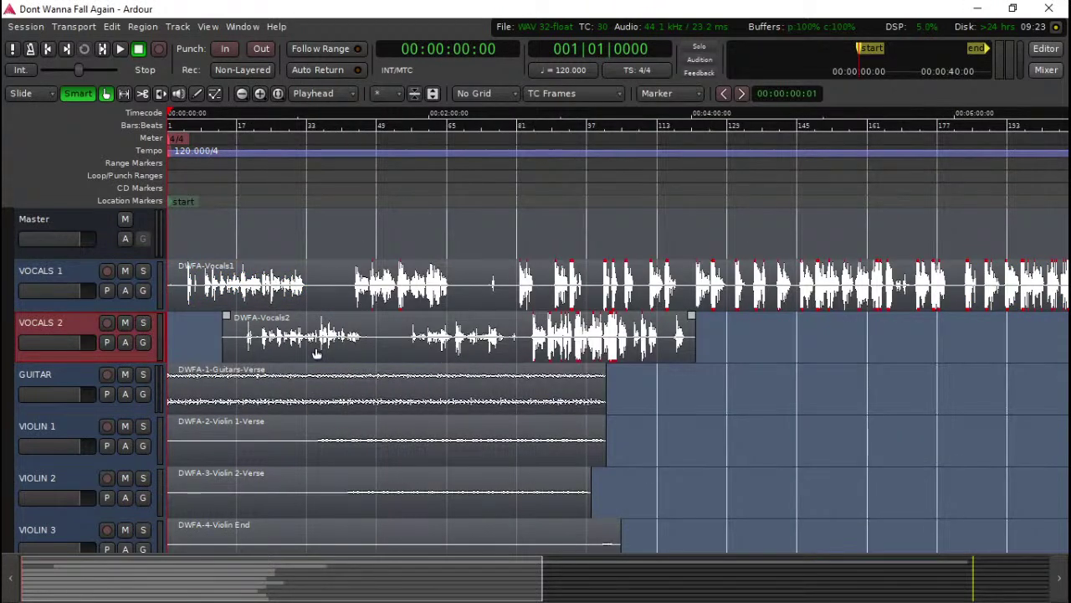
left_click_drag(316, 347, 261, 346)
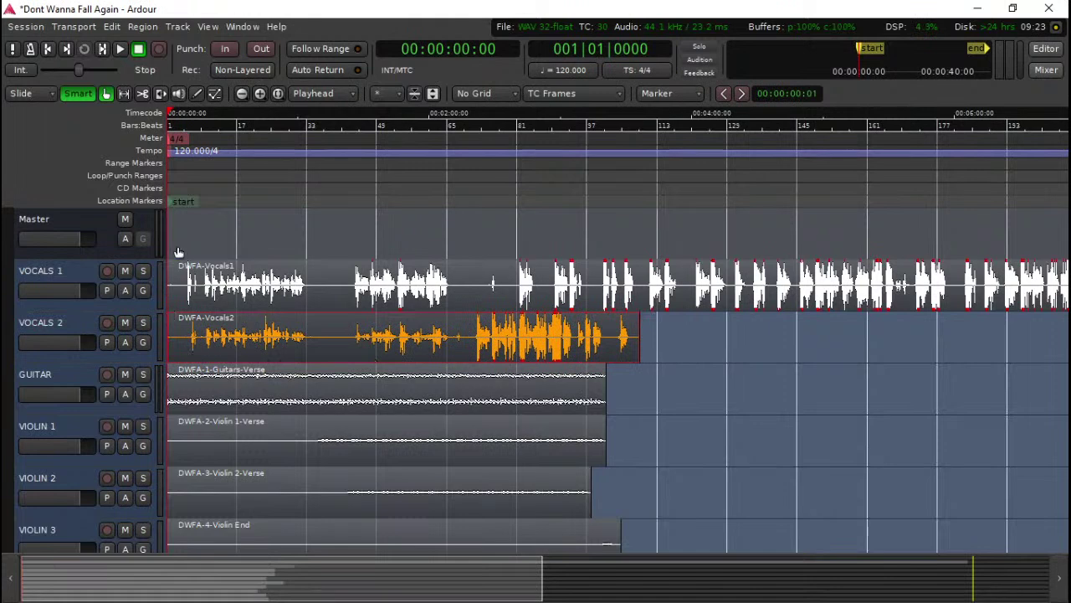
Step: Mute the VOCALS 2 track and trim the silent beginning of the DWFA-Vocals1 region to about 9 seconds
left_click(125, 323)
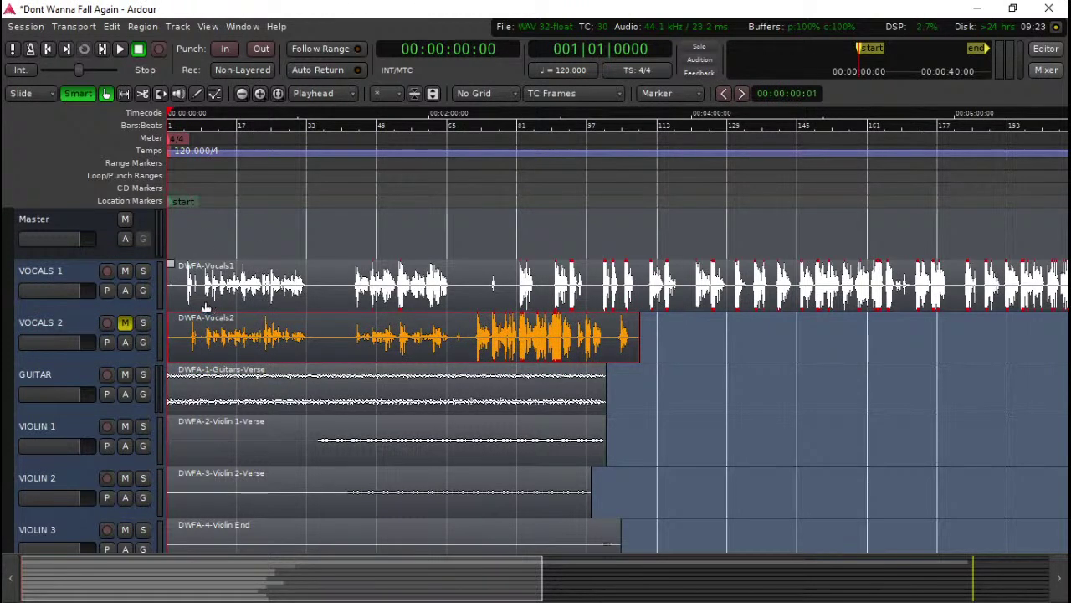
key("equal")
key("equal")
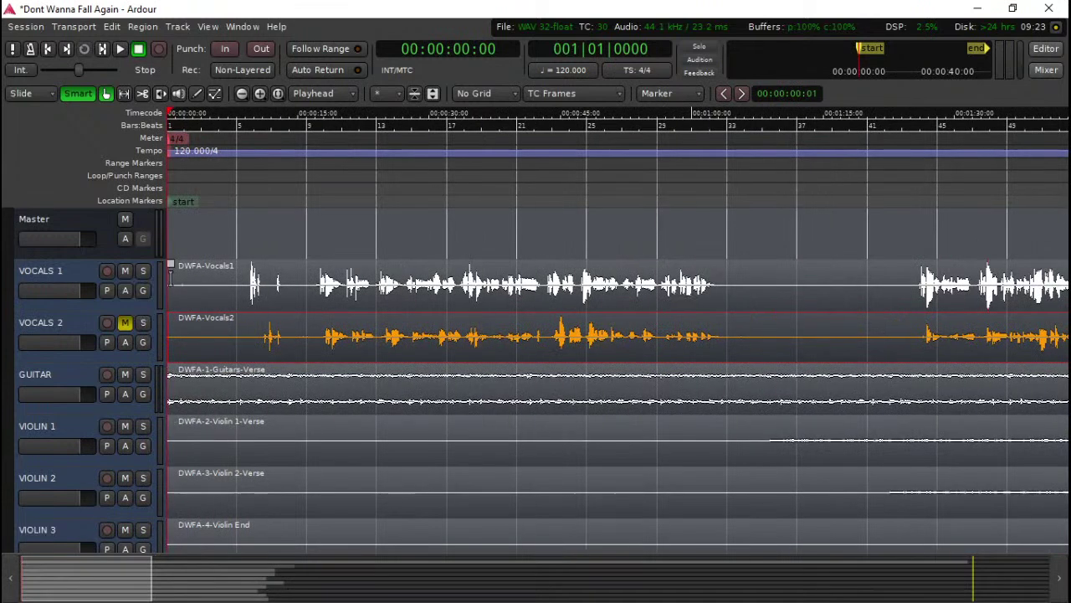
left_click_drag(178, 289, 250, 289)
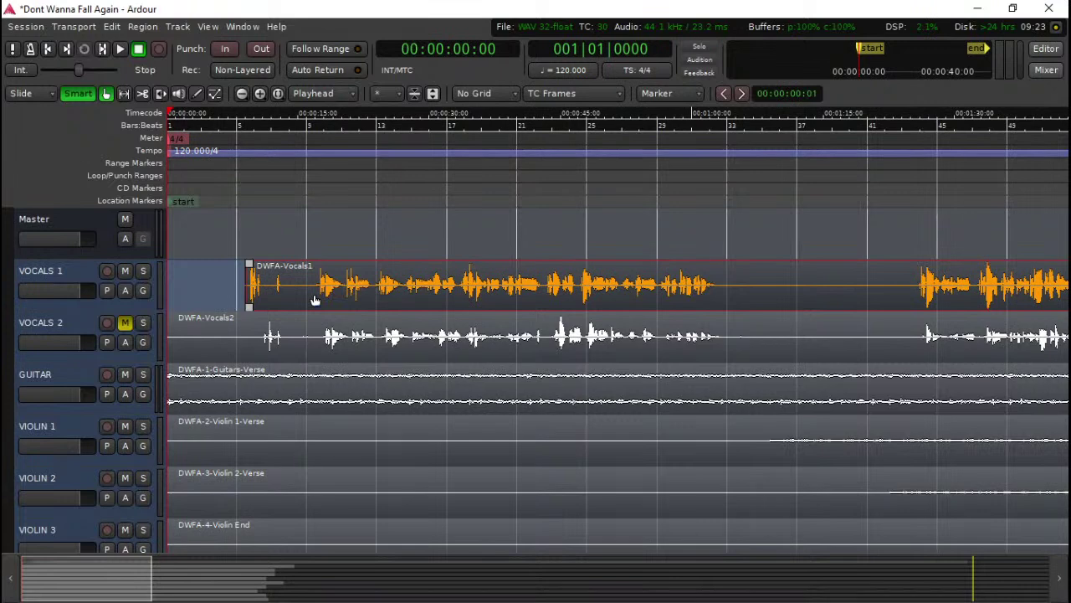
Step: Play the session from the start and trim the DWFA-Vocals1 region's beginning further, to the first sung phrase at about 17 seconds
key("space")
key("space")
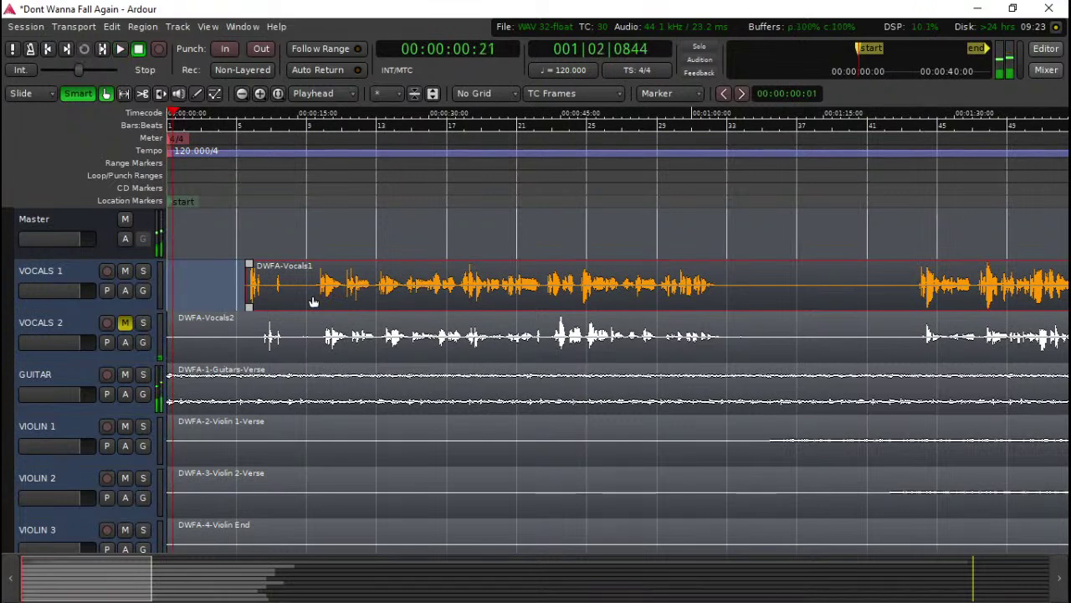
key("Home")
key("space")
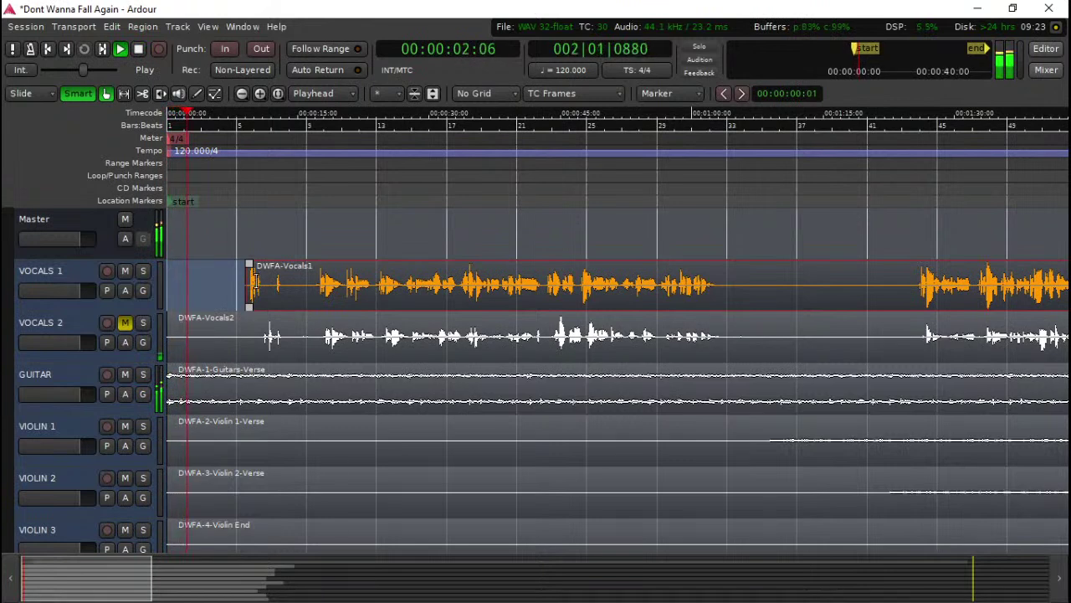
left_click_drag(254, 297, 324, 293)
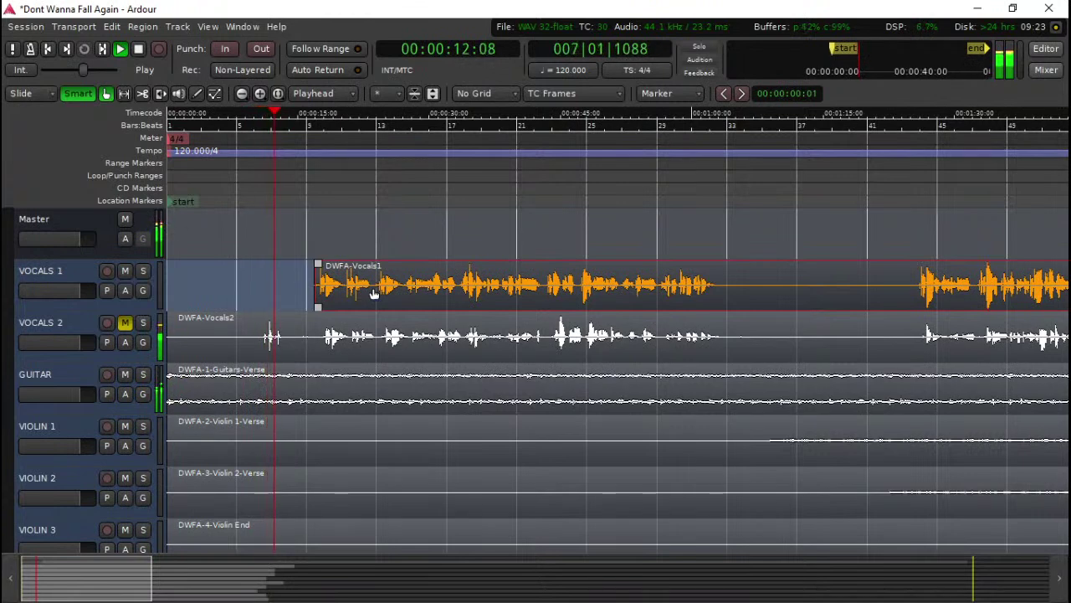
Step: Slide the trimmed DWFA-Vocals1 region earlier to start at about 14 seconds and audition the vocal entry
key("space")
left_click_drag(373, 293, 346, 293)
key("space")
key("space")
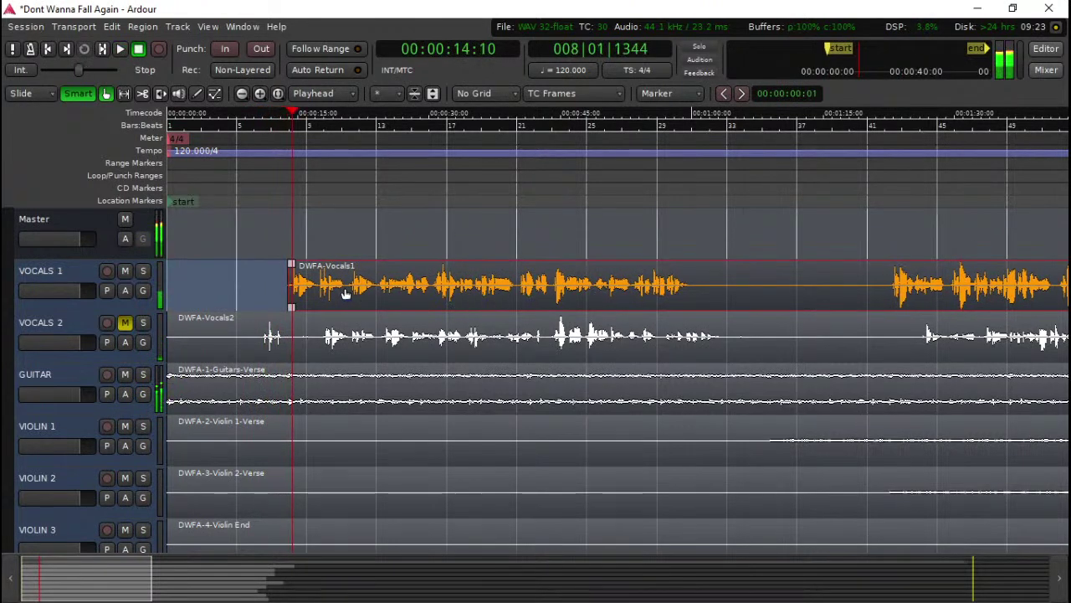
left_click(277, 199)
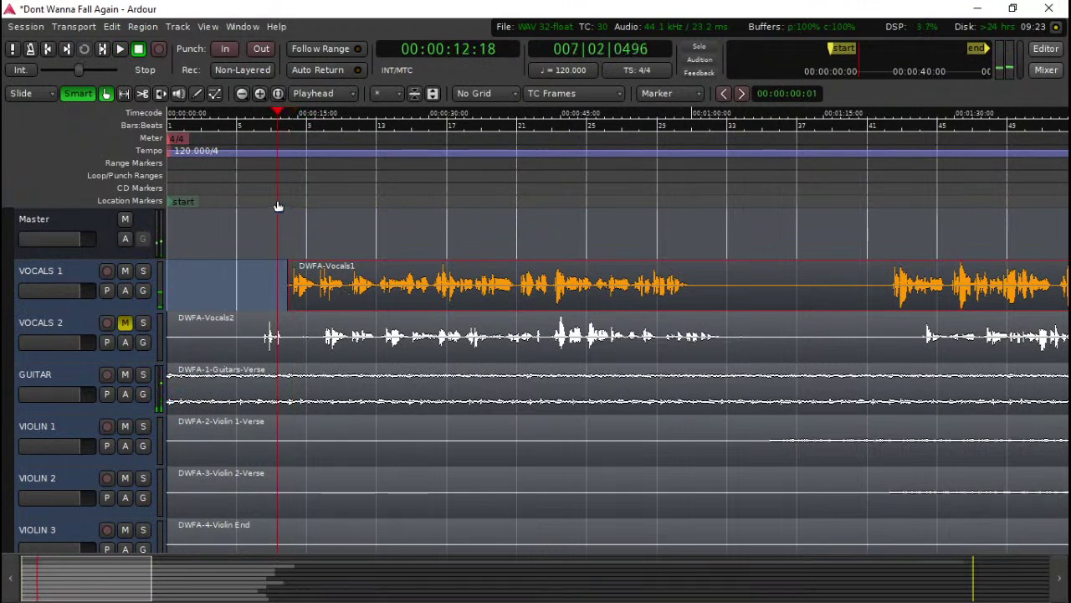
key("space")
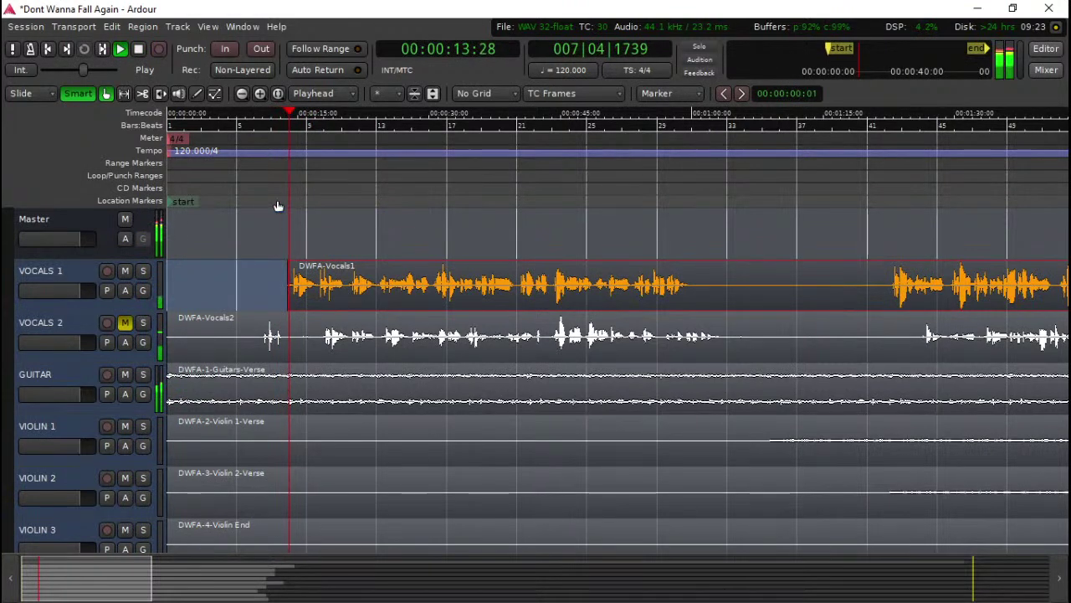
key("space")
Step: Nudge the DWFA-Vocals1 region slightly earlier and replay its entry against the guitar
key("=")
left_click(253, 189)
key("space")
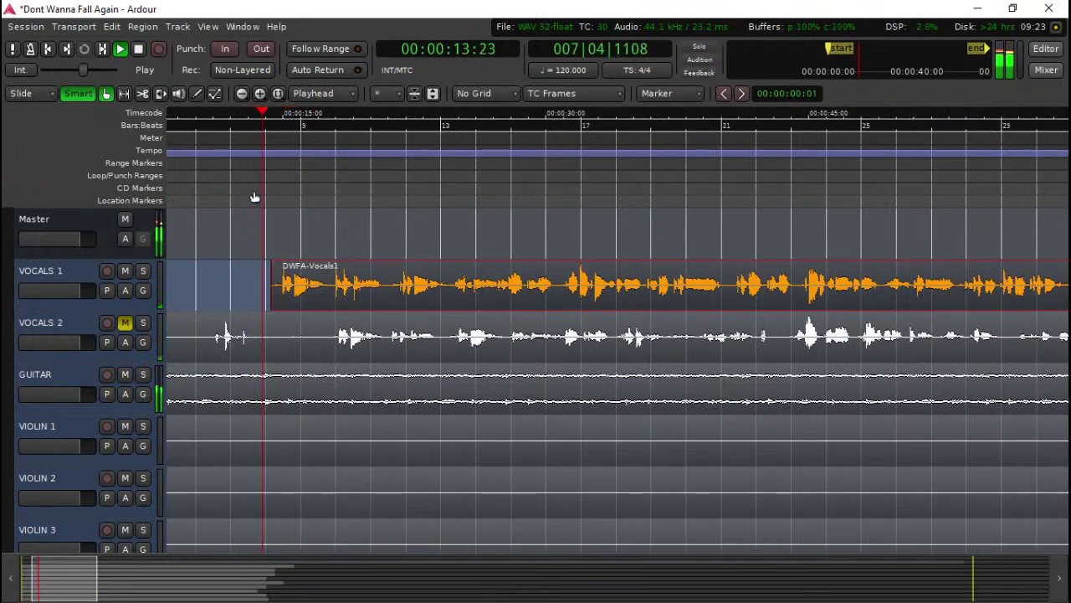
left_click_drag(317, 295, 313, 295)
left_click(251, 189)
key("space")
key("space")
Step: Fine-tune the DWFA-Vocals1 region to start at about 13.8 seconds, replaying the lead-in to check its timing
left_click_drag(302, 303, 302, 304)
left_click(226, 189)
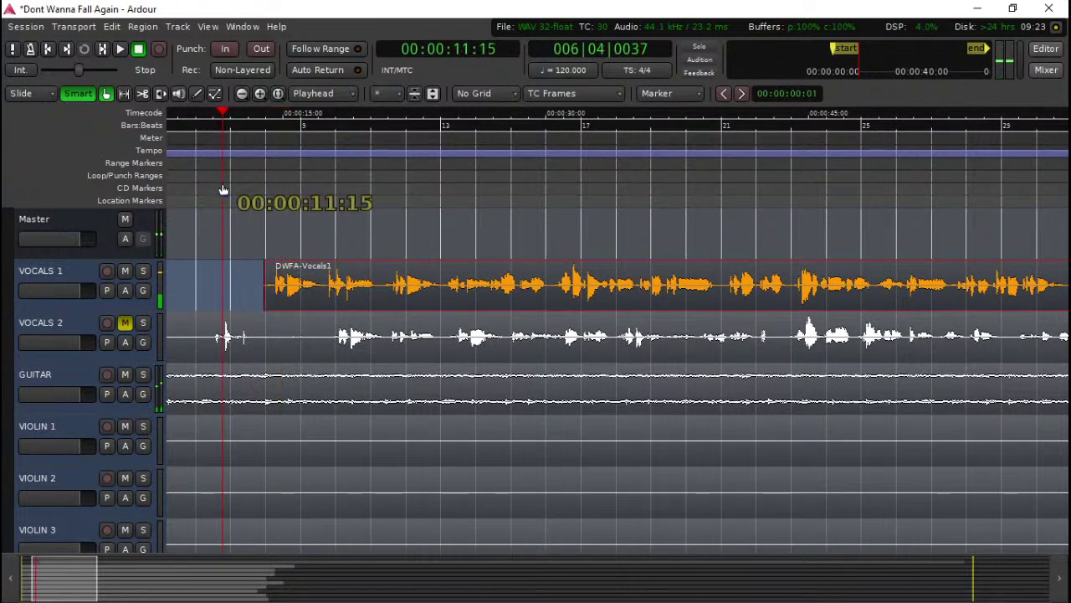
key("space")
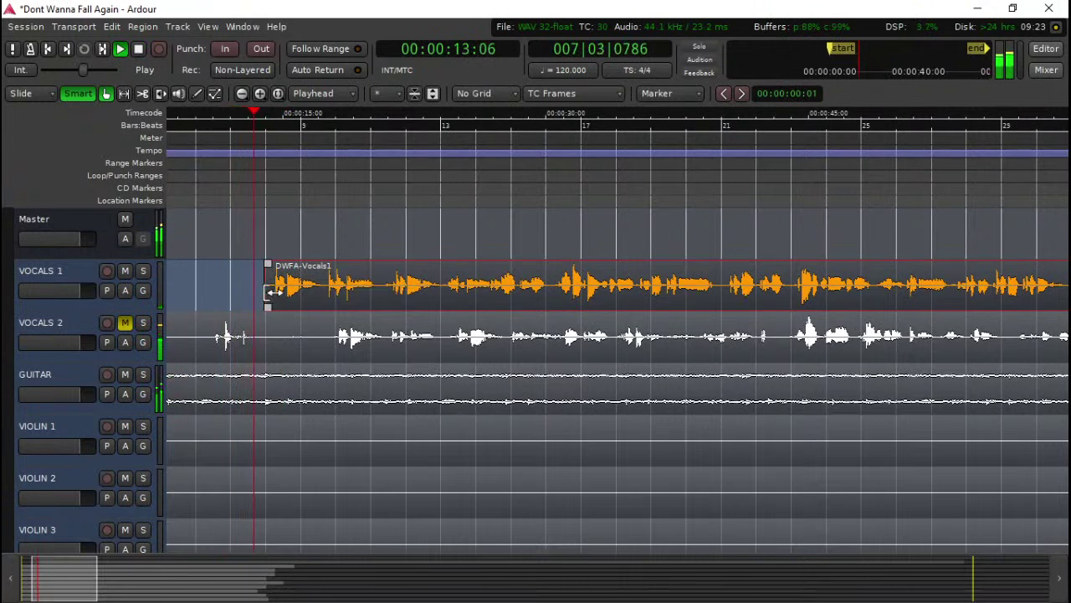
key("space")
left_click_drag(273, 291, 293, 296)
left_click(242, 164)
key("space")
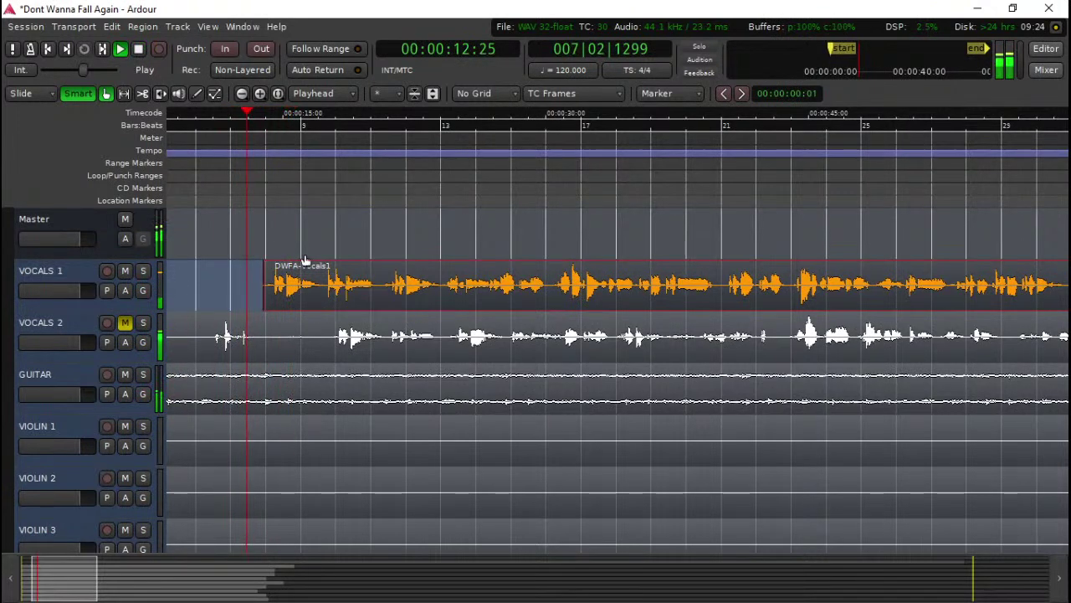
Step: Nudge the DWFA-Vocals1 region later so it starts at 00:00:13:27, and replay the vocal entry
key("space")
left_click_drag(282, 302, 290, 301)
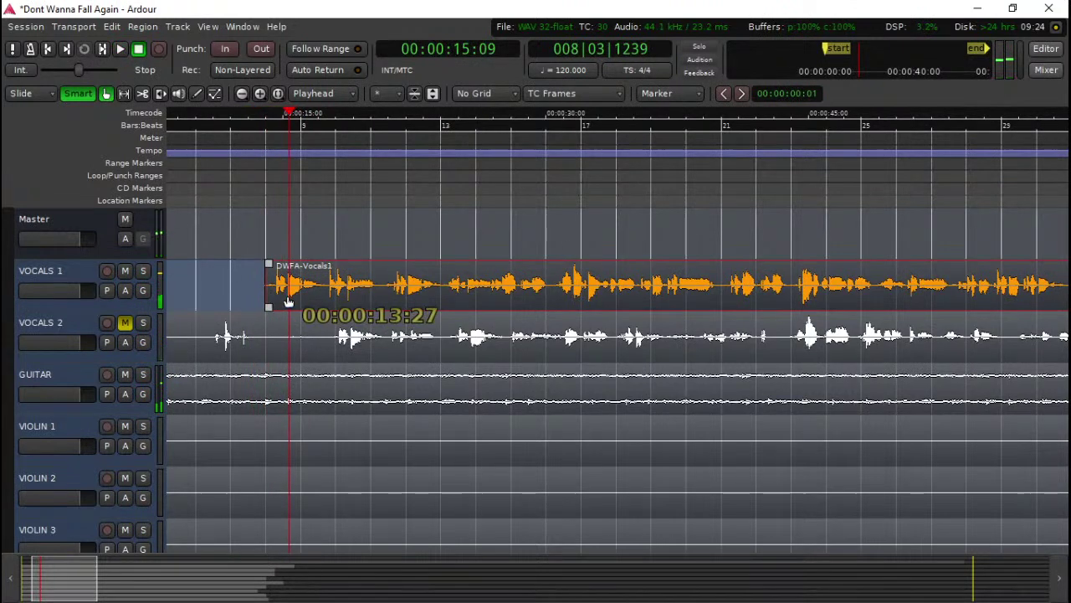
left_click(244, 177)
key("=")
key("space")
key("space")
Step: Trim the DWFA-Vocals1 region's start to about 14.5 seconds, just before the first phrase, save the session and audition it
left_click_drag(290, 296, 365, 292)
scroll(324, 262, "left", 3)
left_click(267, 185)
key("ctrl+s")
key("space")
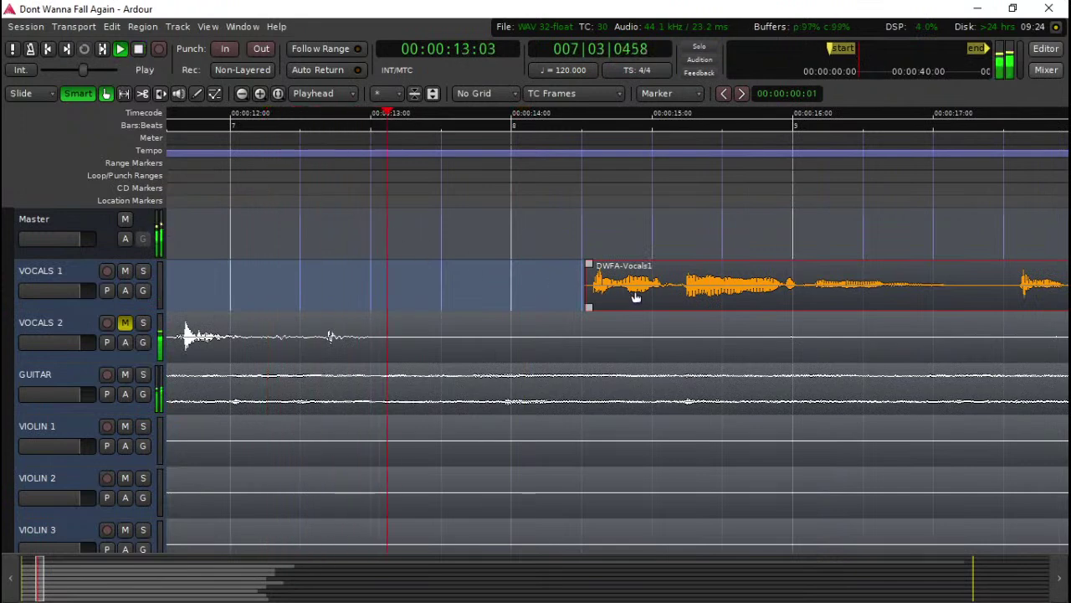
key("space")
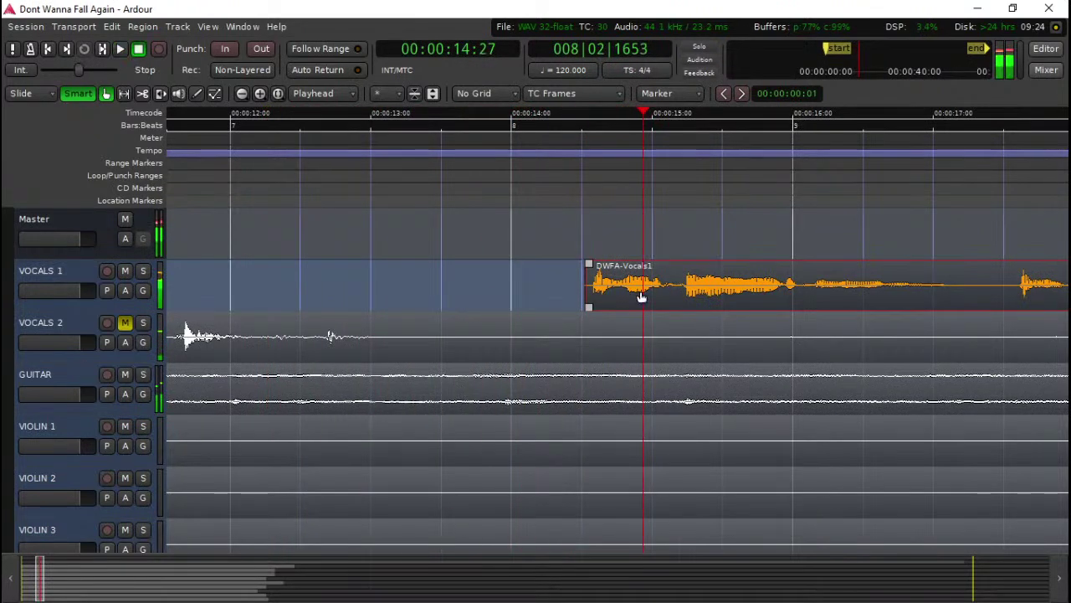
Step: Audition the vocal entry and extend the DWFA-Vocals1 region's start back to about 14.3 seconds
left_click(435, 227)
left_click(413, 175)
key("space")
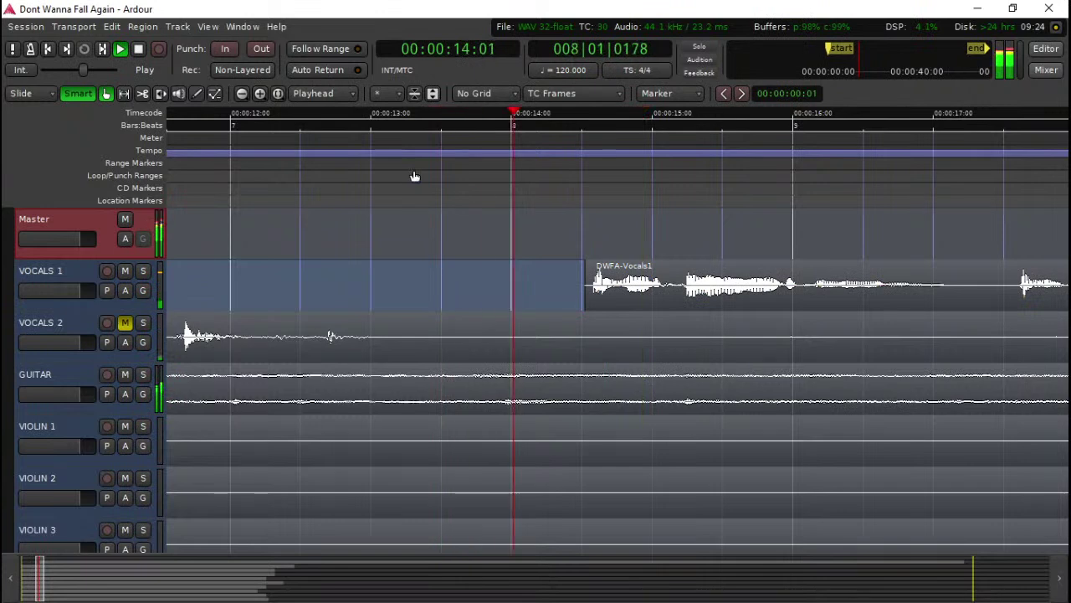
scroll(583, 294, "down", 1, "ctrl")
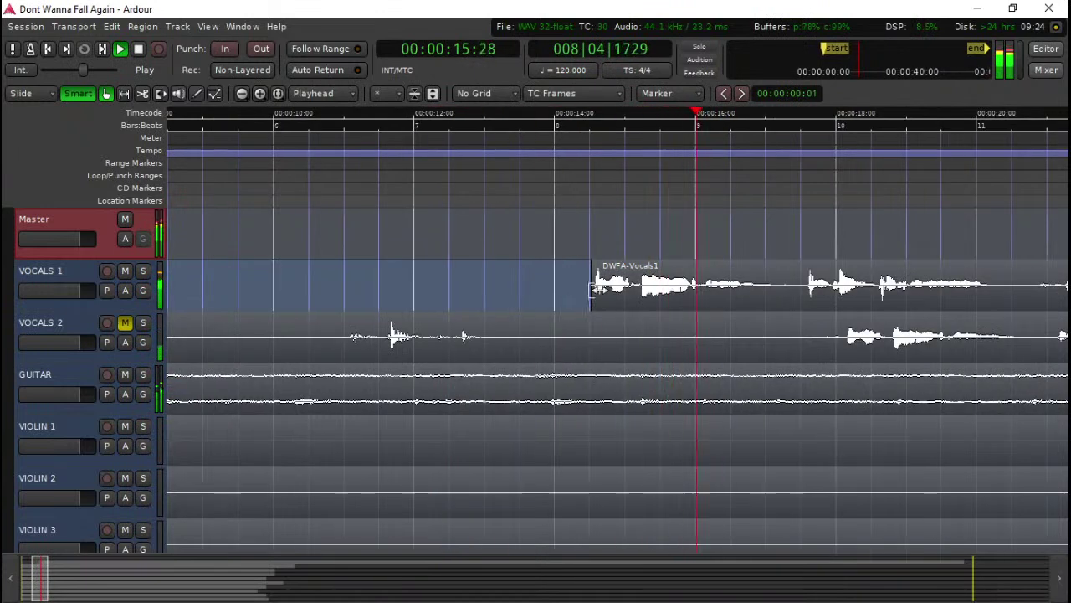
mouse_move(588, 293)
left_mouse_down()
mouse_move(555, 296)
mouse_move(584, 288)
left_mouse_up()
left_click(545, 175)
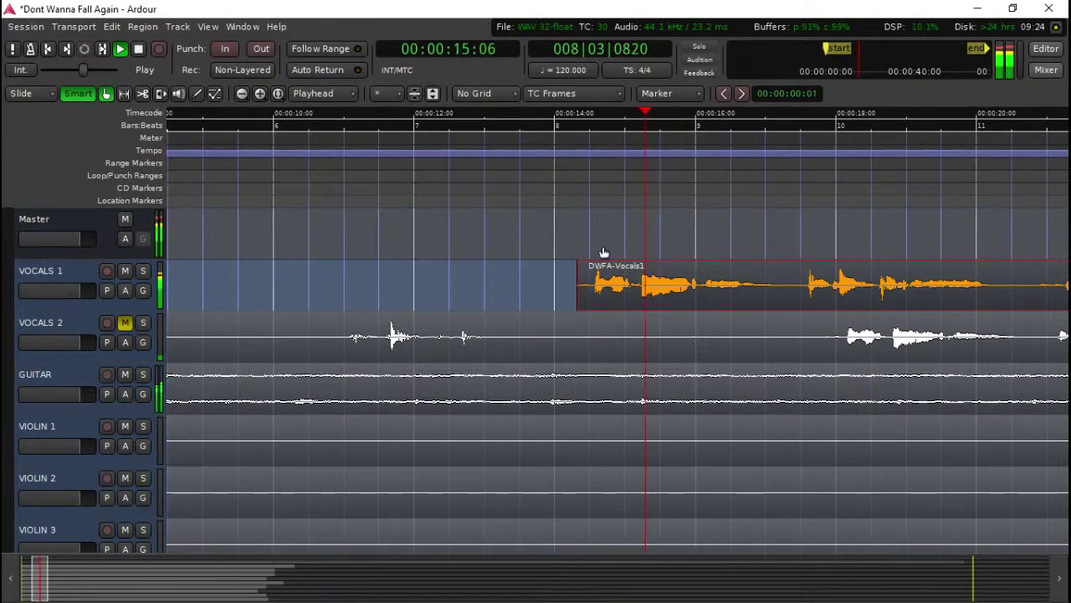
Step: Trim the lead-in noise off the DWFA-Vocals2 region and slide it so its first phrase lines up with DWFA-Vocals1
key("minus")
key("minus")
key("minus")
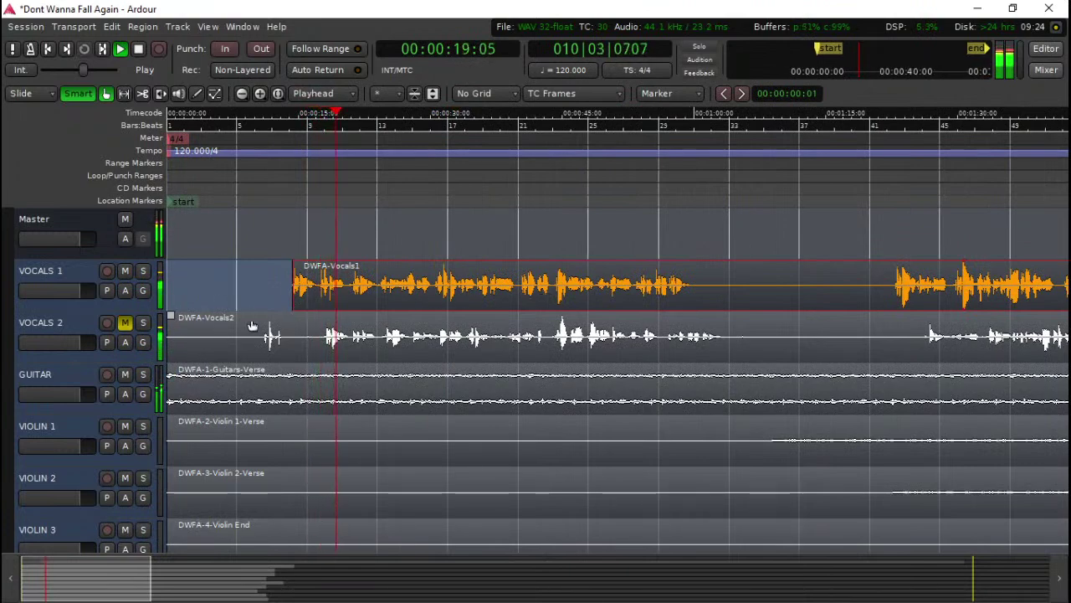
key("equal")
left_click_drag(168, 344, 441, 352)
key("space")
scroll(438, 318, "up", 1)
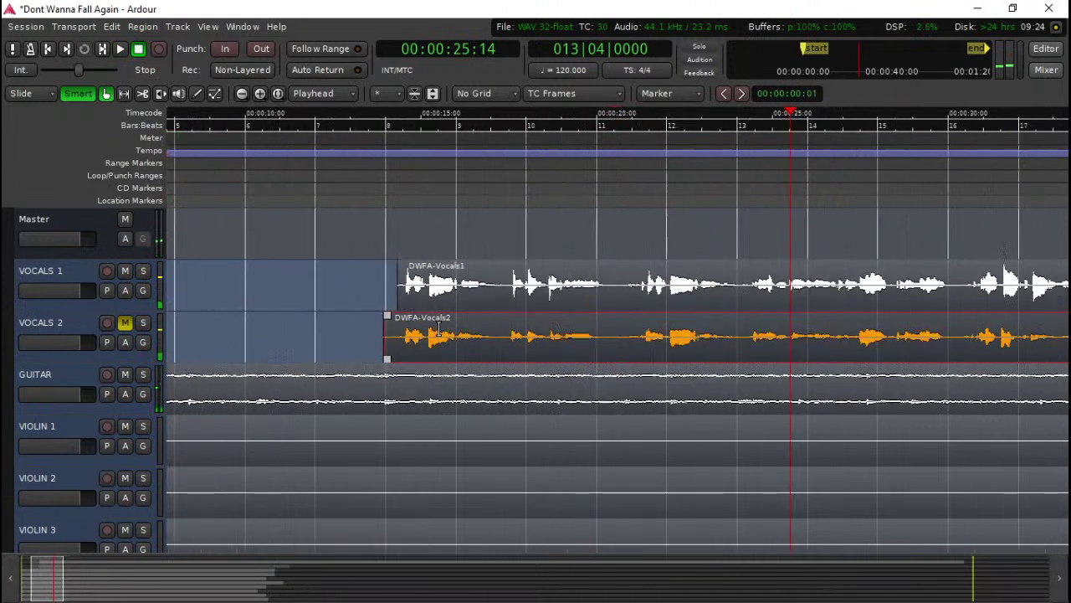
left_click_drag(394, 344, 458, 348)
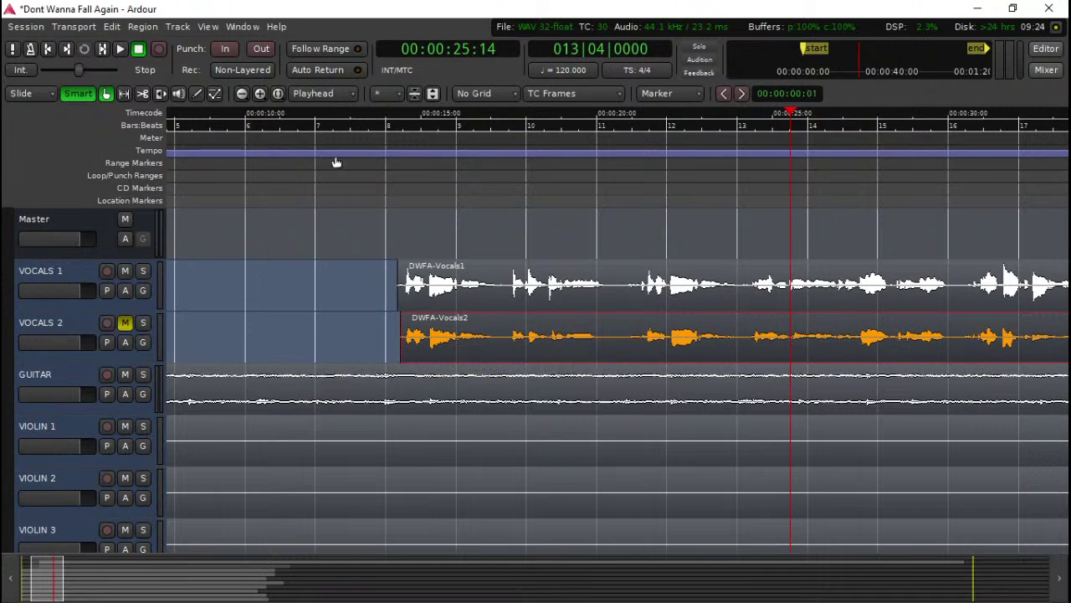
Step: Play the passage around the vocal entry to check the timing, and return the playhead to the session start
left_click(349, 168)
key("space")
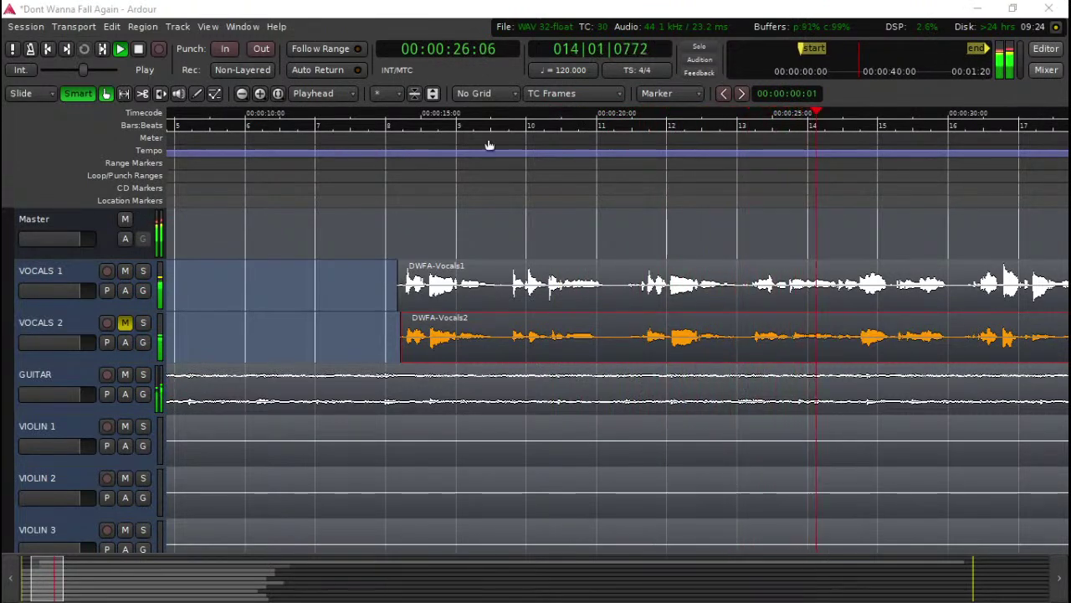
key("space")
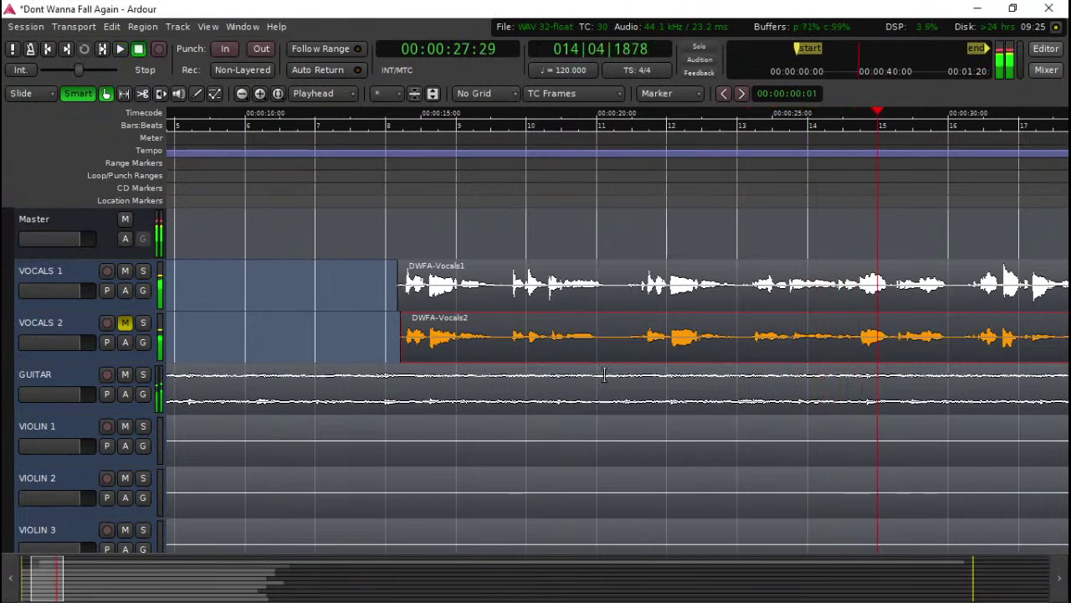
left_click(393, 178)
key("Home")
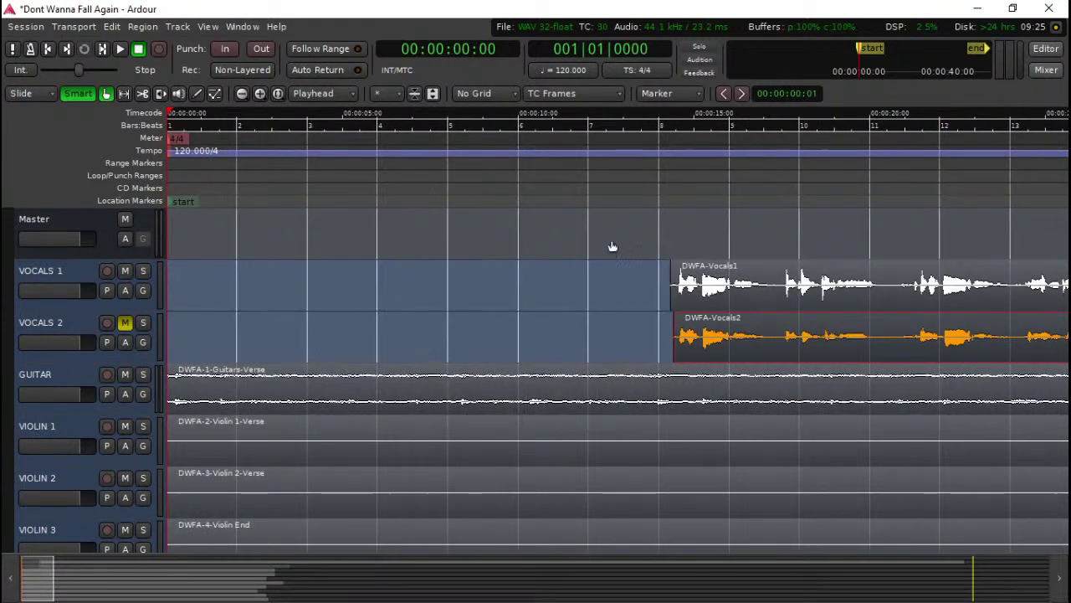
Step: Save the session and briefly audition the first sung phrase
left_click(662, 186)
left_click(717, 186)
key("space")
left_click(638, 183)
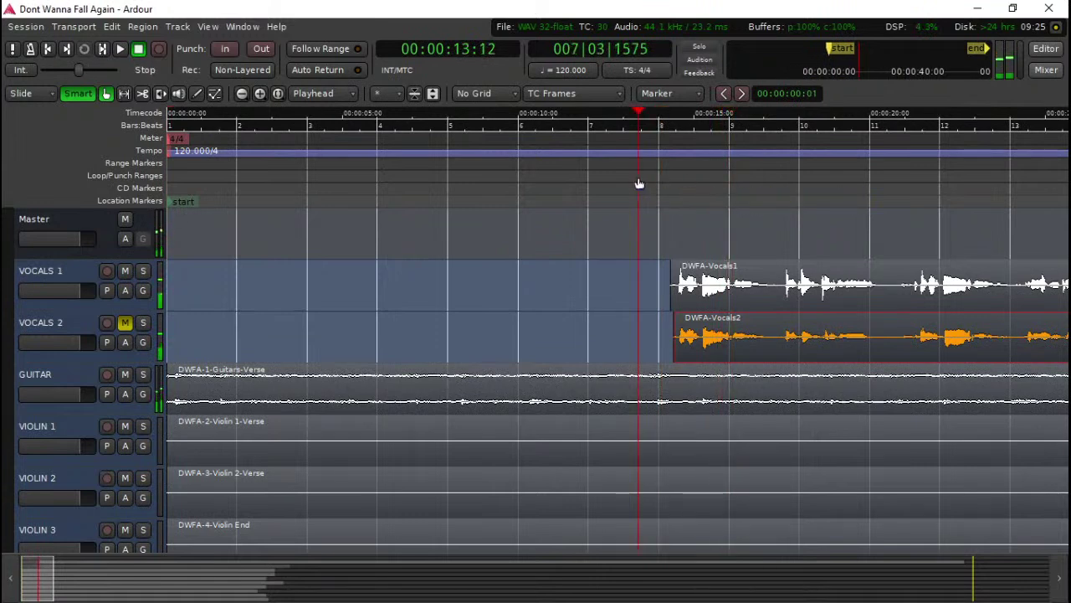
Step: Play the session from the beginning through the vocal entry to check how the vocals sit with the guitar
key("Home")
key("space")
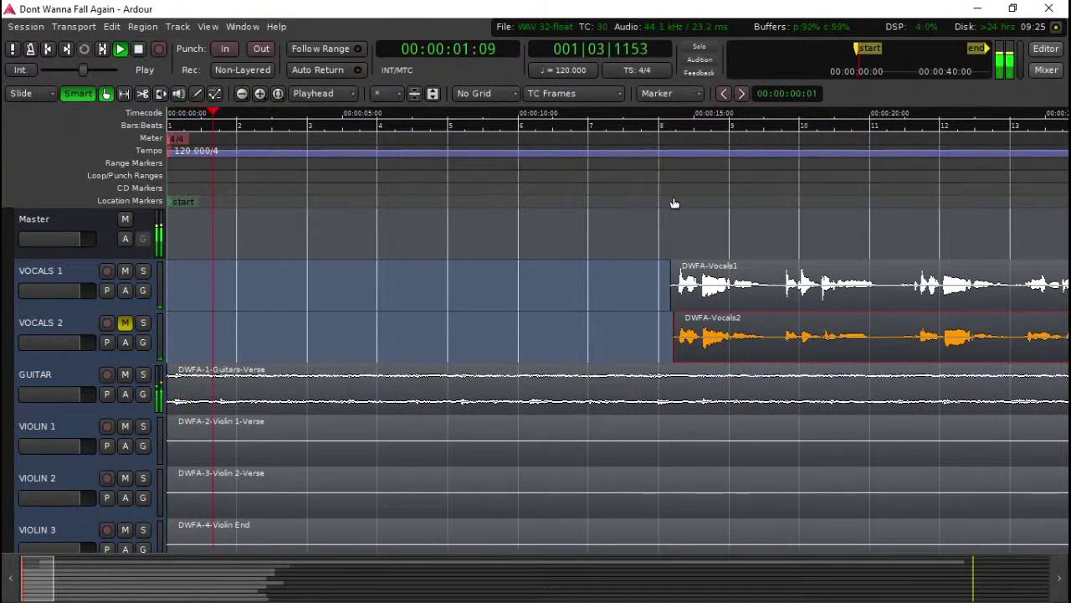
key("minus")
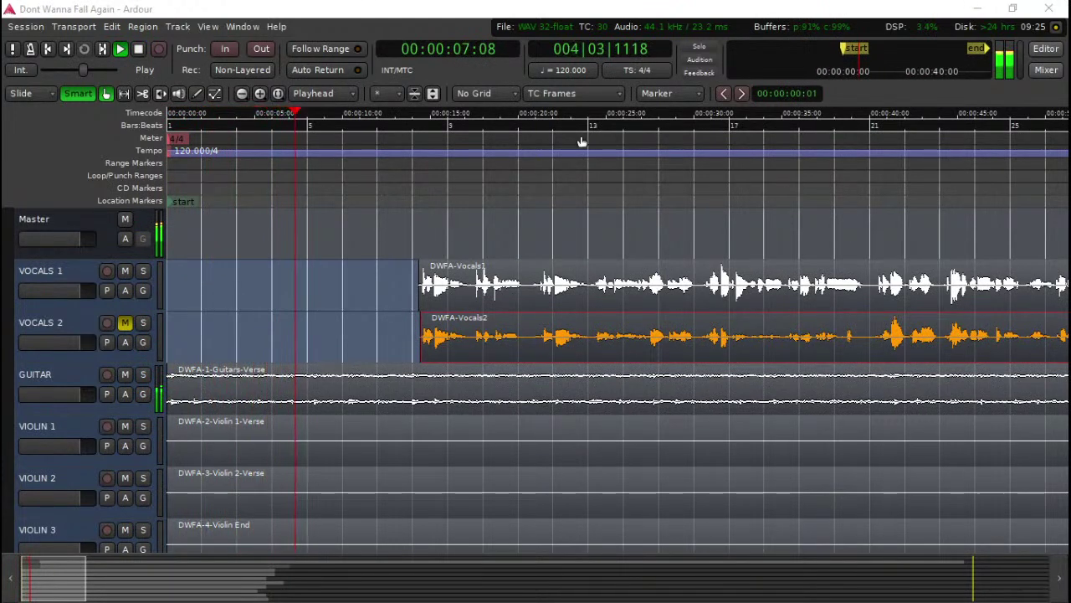
key("space")
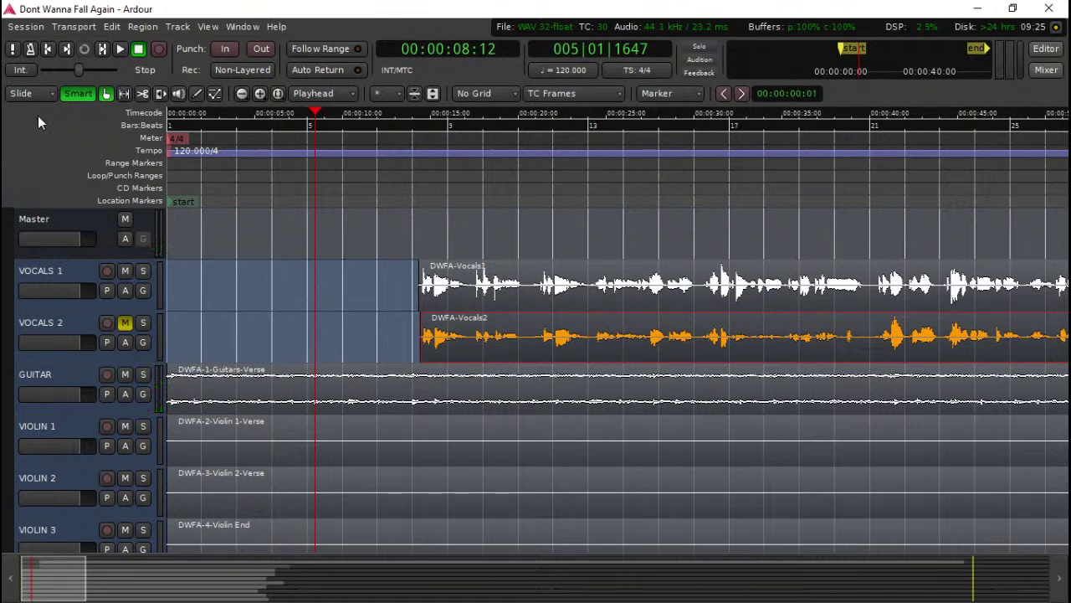
key("space")
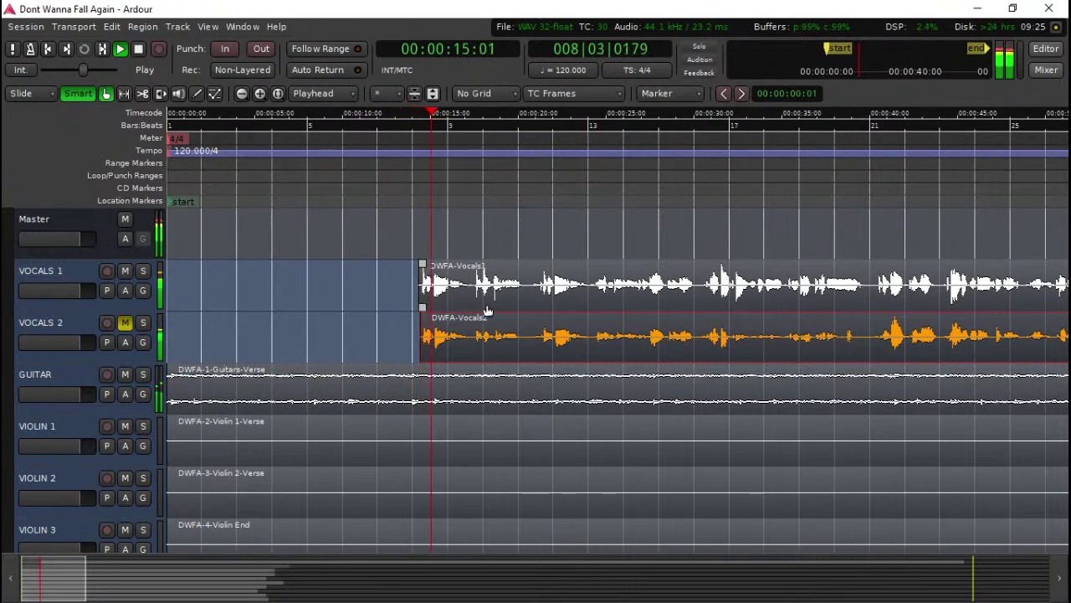
Step: Listen through the first vocal section and skip ahead into the second one, checking the vocals against the instruments, and stop playback
key("minus")
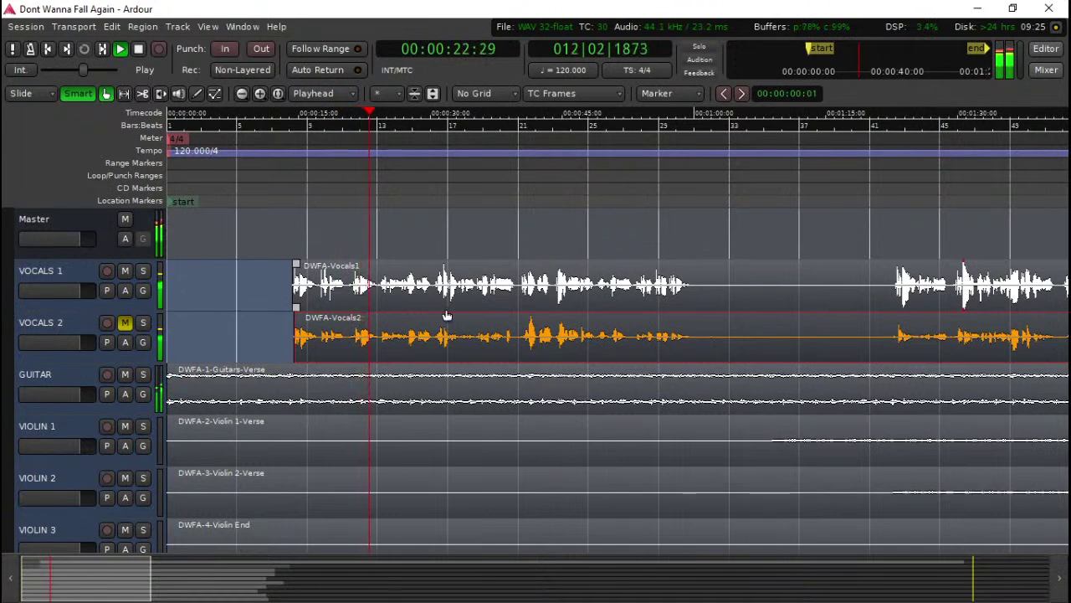
scroll(445, 309, "down", 1)
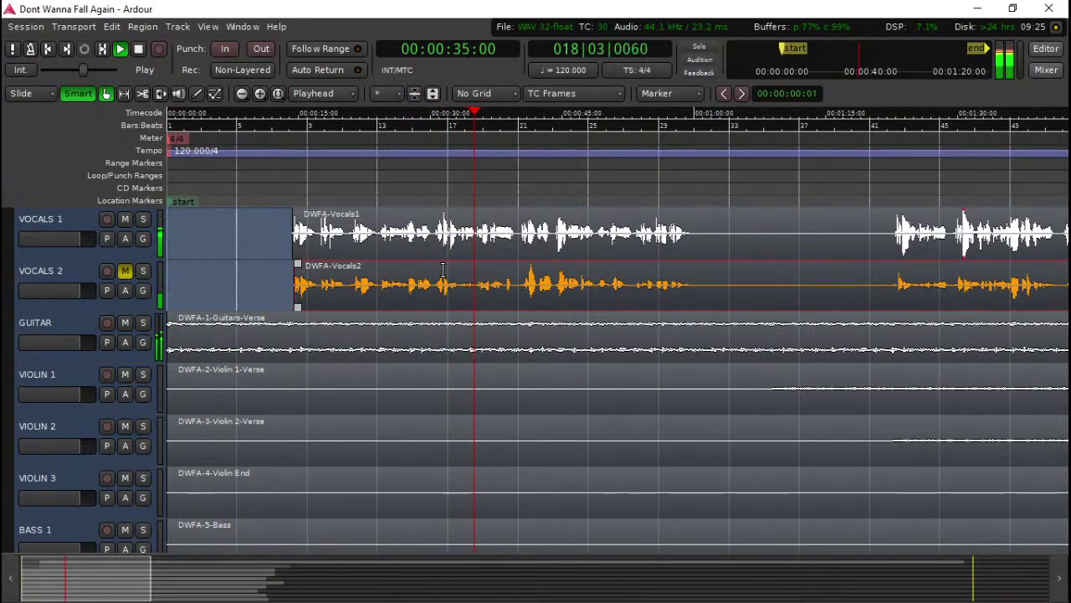
key("minus")
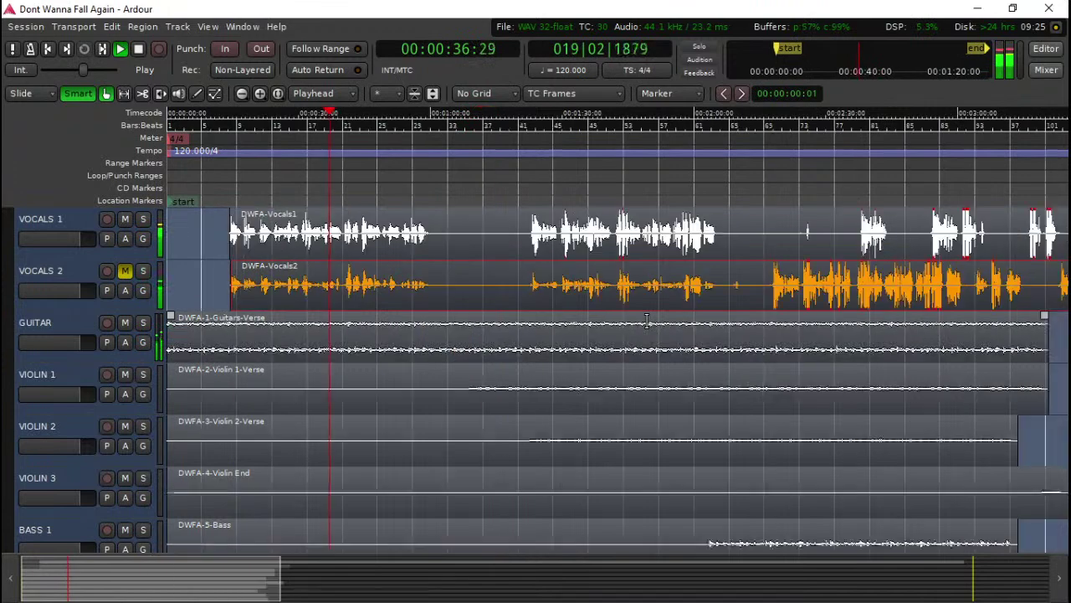
left_click_drag(503, 177, 525, 174)
scroll(586, 351, "down", 1)
scroll(629, 362, "up", 2)
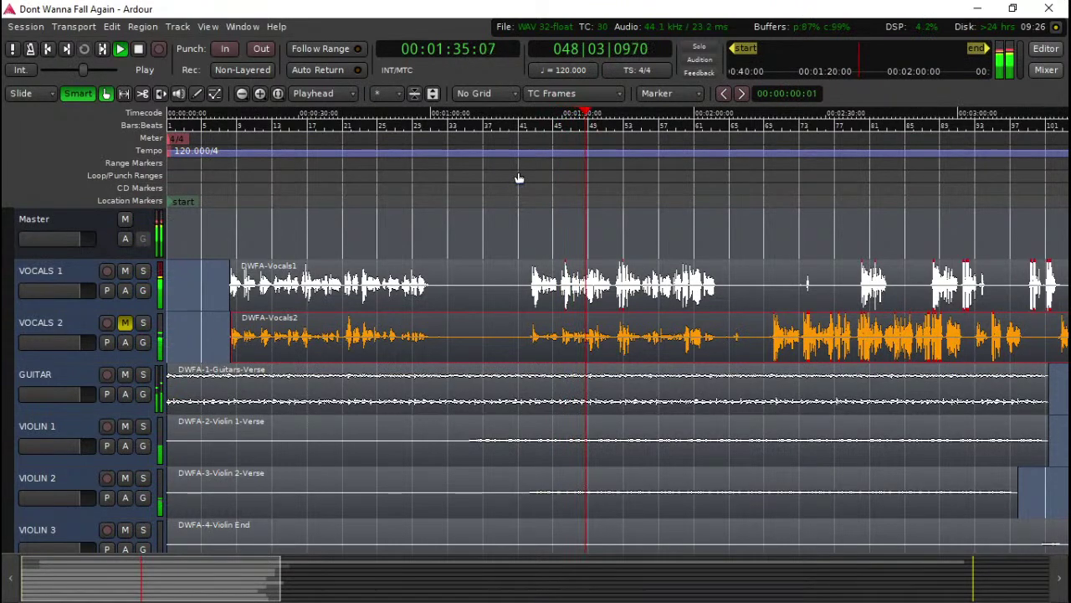
scroll(643, 335, "down", 5)
key("space")
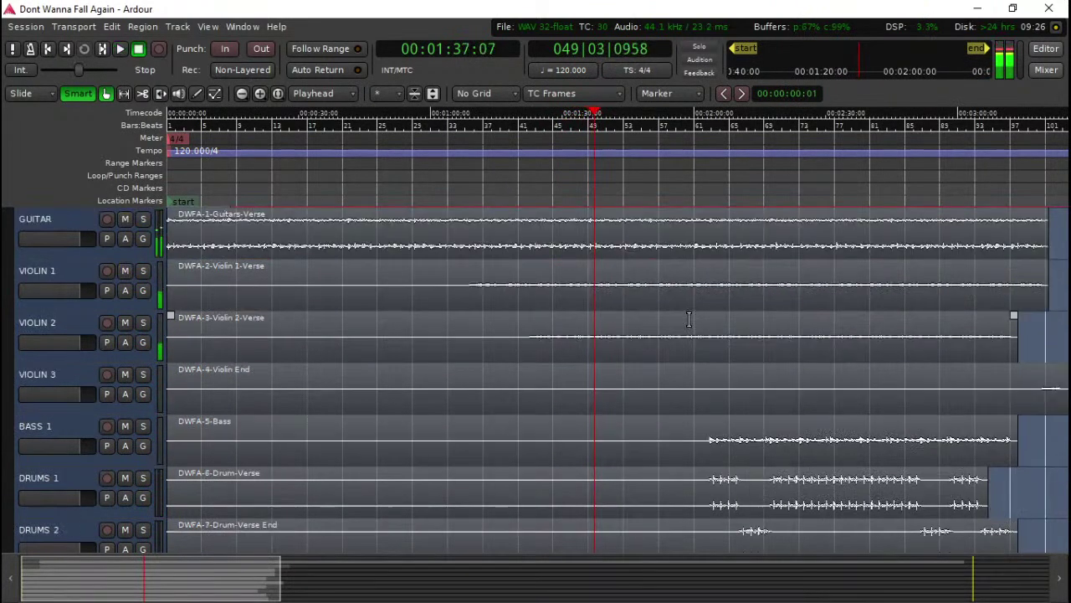
Step: Audition the bass and drum entry from about 2:03, stop, and move the playhead back to about 0:44
scroll(733, 245, "up", 3)
left_click(708, 192)
key("space")
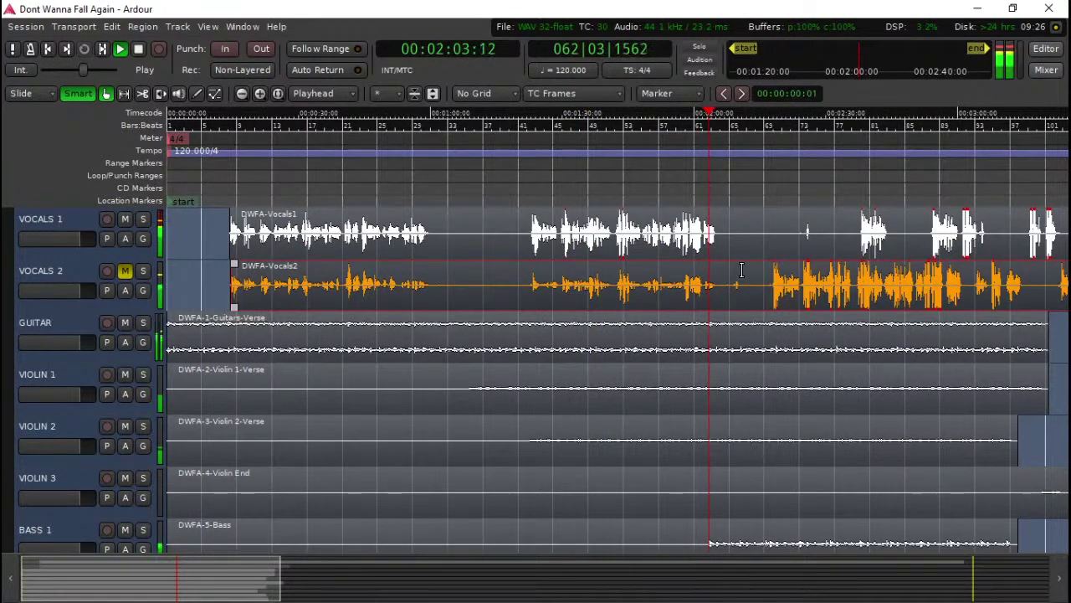
scroll(753, 282, "down", 2)
scroll(753, 282, "down", 2)
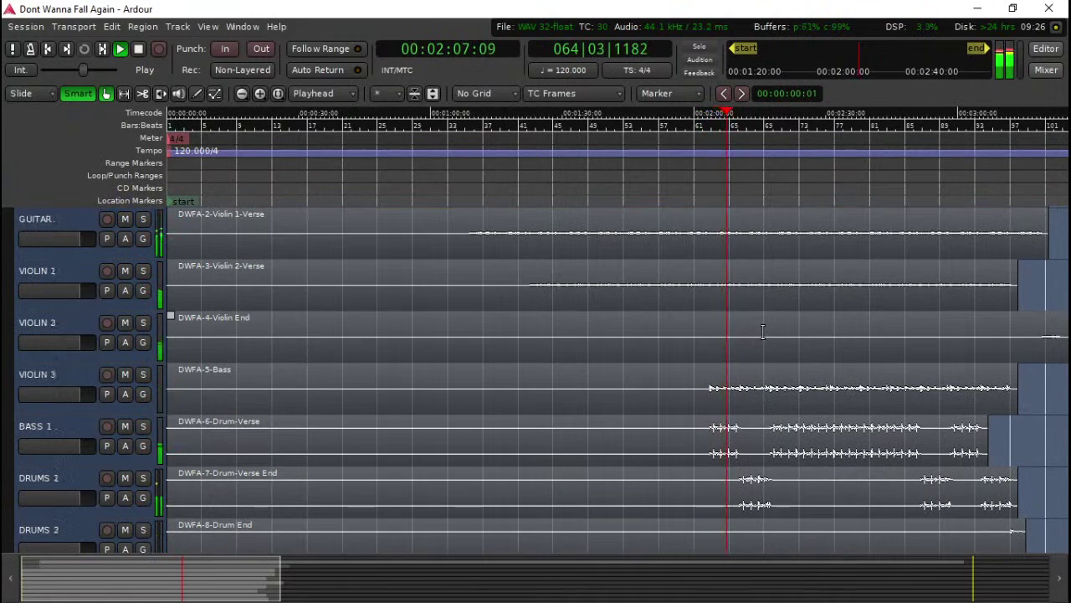
scroll(763, 333, "up", 4)
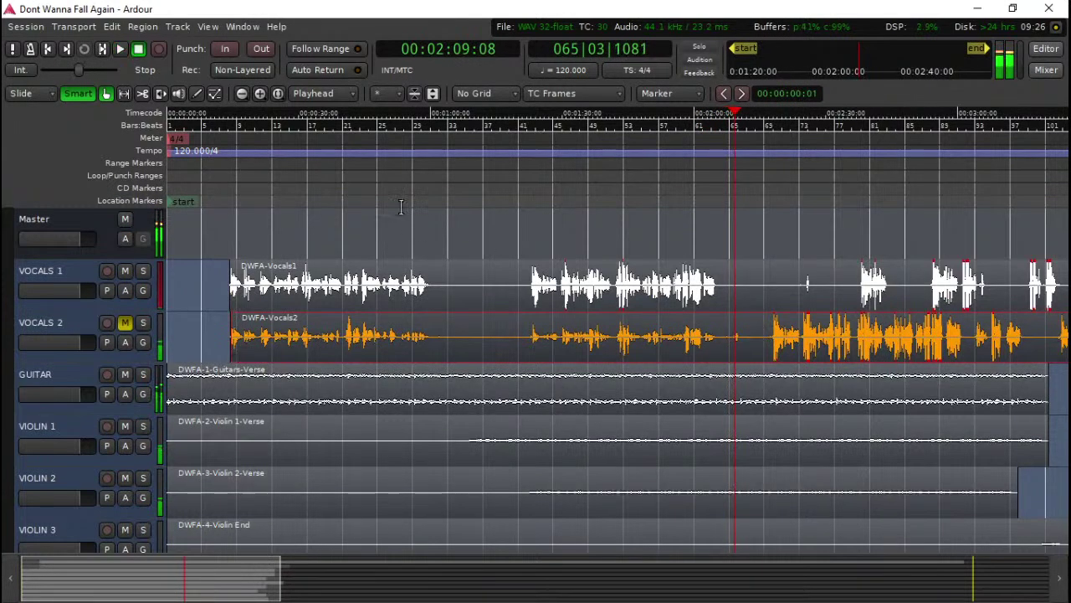
left_click(362, 172)
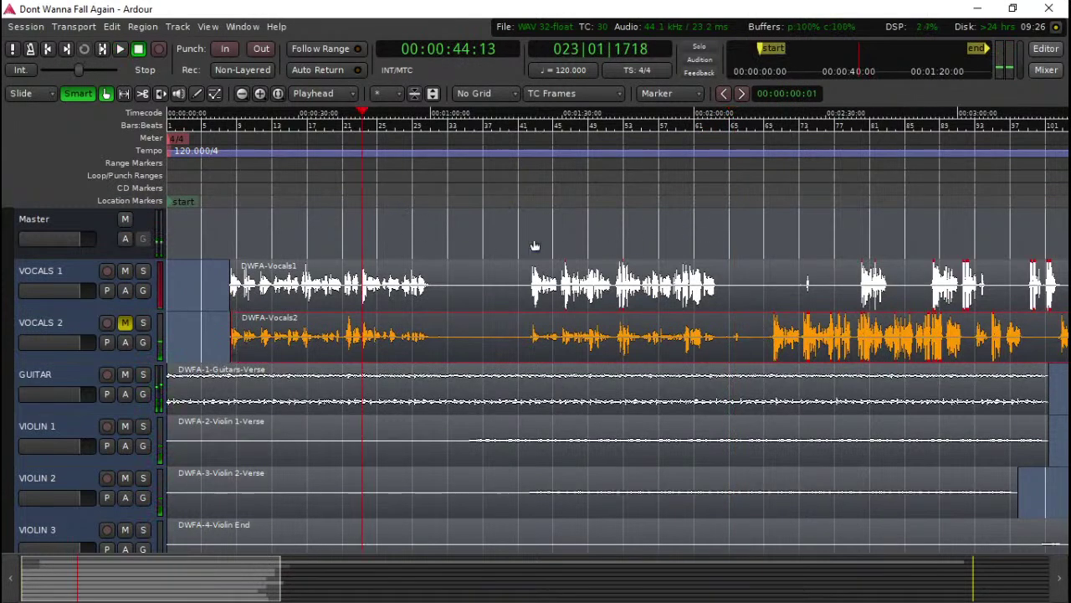
Step: Look over the session's tracks from the vocals down to the drums and back
scroll(427, 310, "down", 2)
scroll(427, 306, "up", 2)
scroll(426, 303, "down", 5)
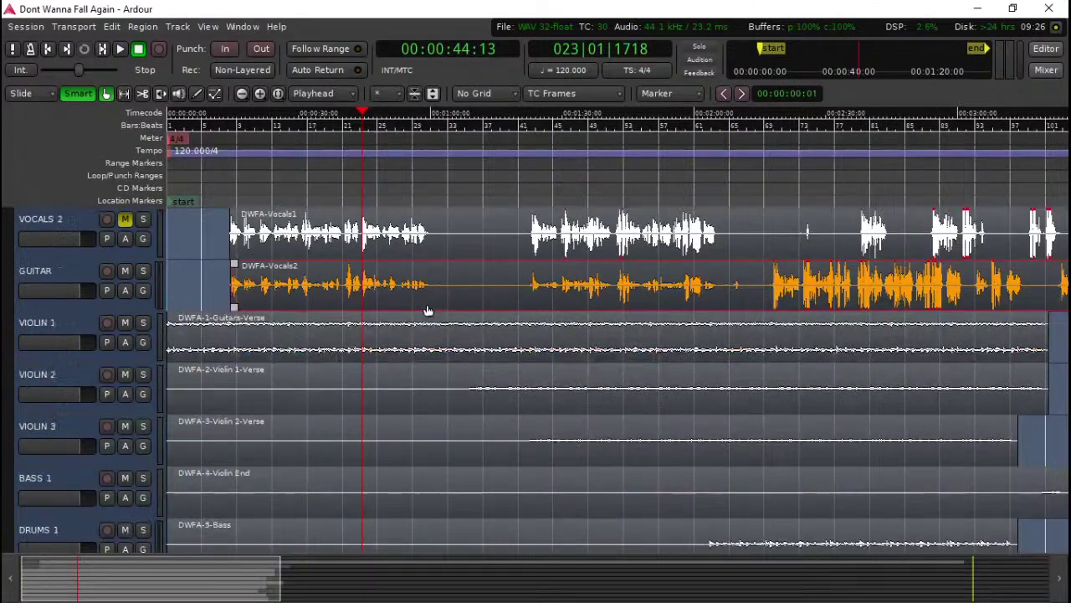
scroll(427, 310, "up", 1)
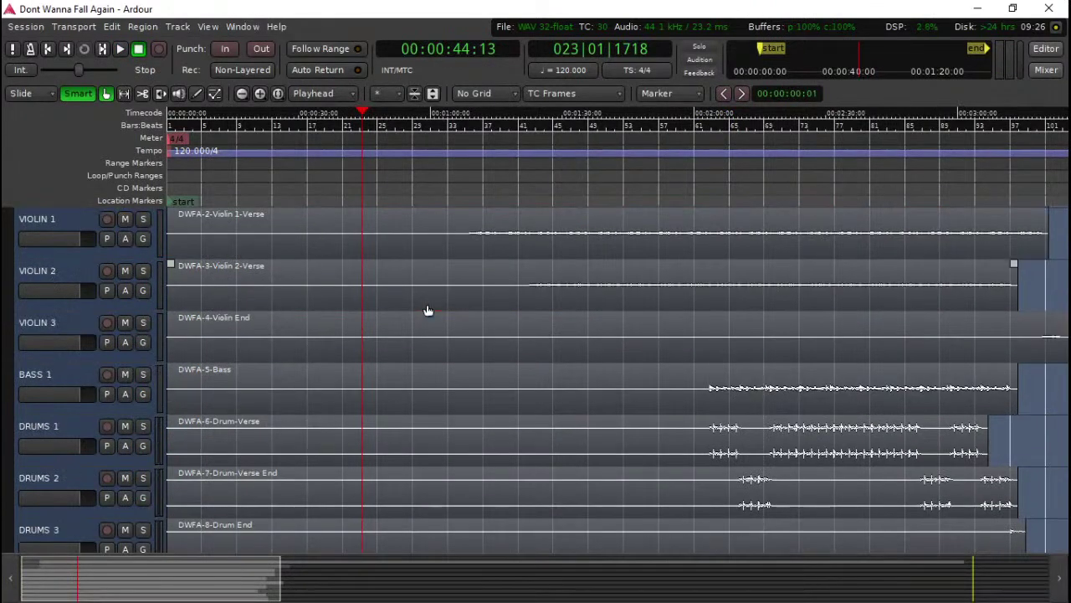
scroll(427, 311, "down", 1)
scroll(427, 310, "up", 2)
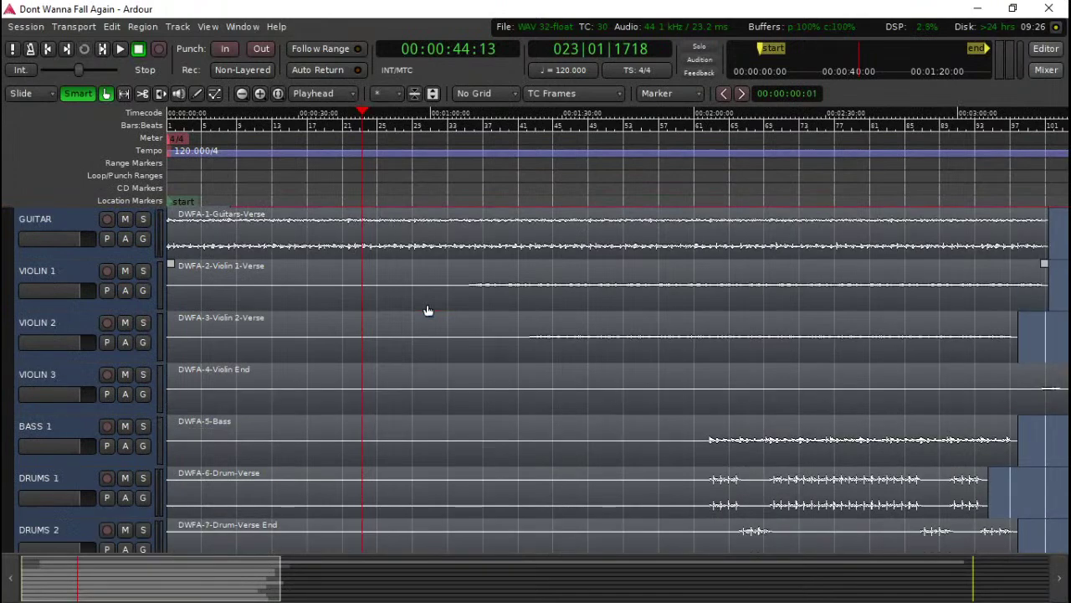
scroll(427, 306, "up", 1)
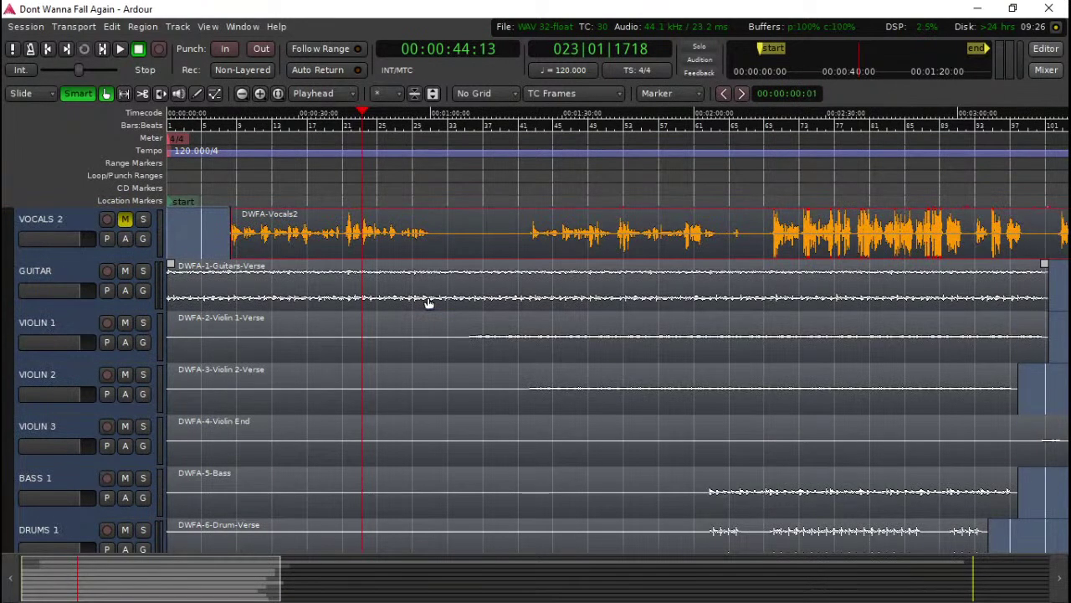
scroll(427, 302, "up", 2)
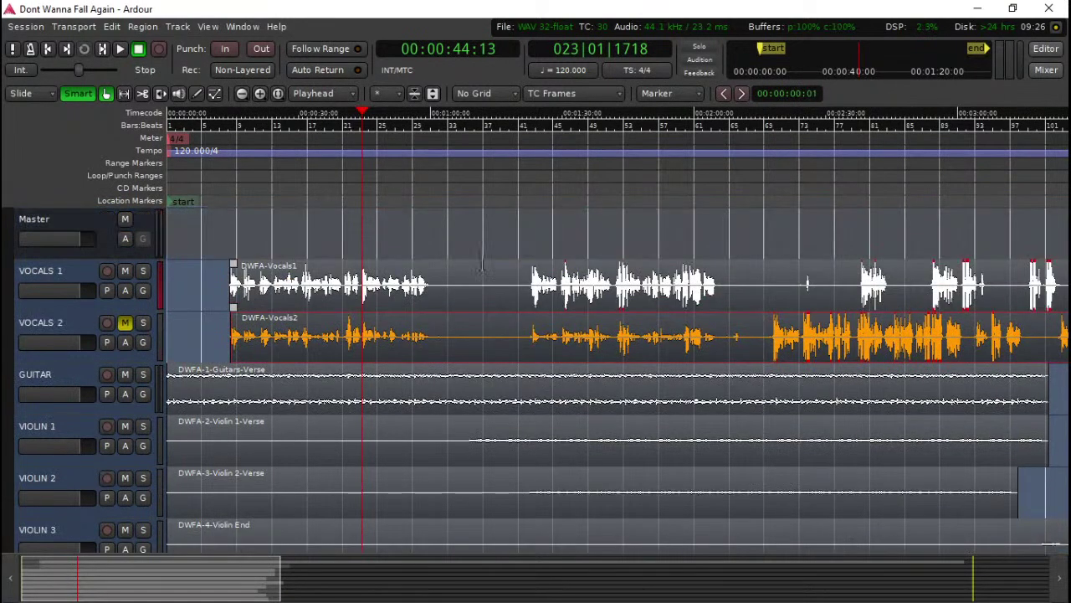
Step: Open the mixer, reposition its window so the editor stays reachable behind it, and return to the editor
left_click(1048, 71)
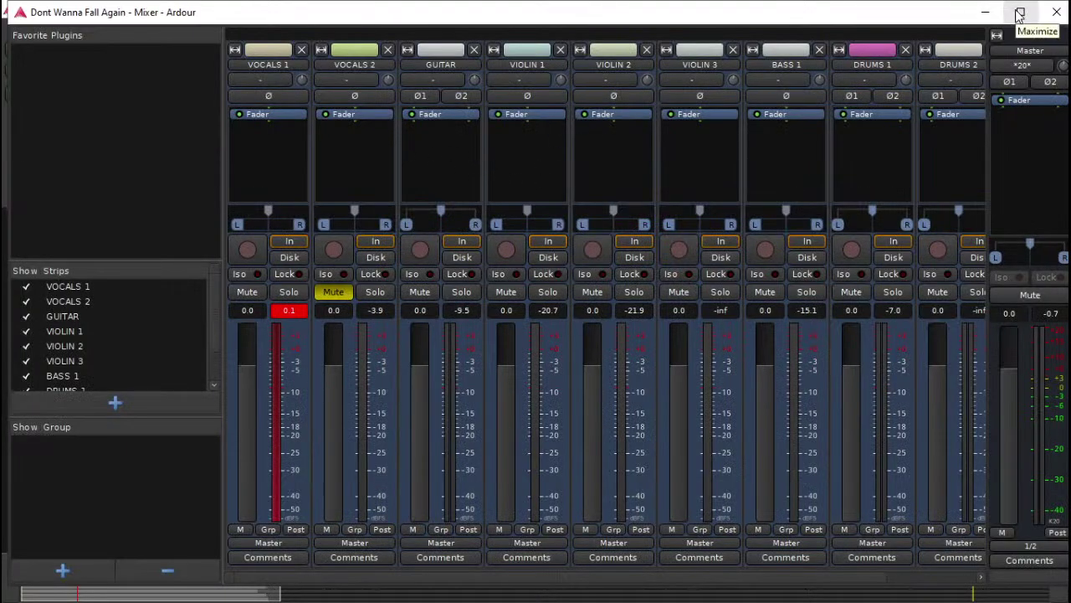
left_click_drag(13, 4, 116, 98)
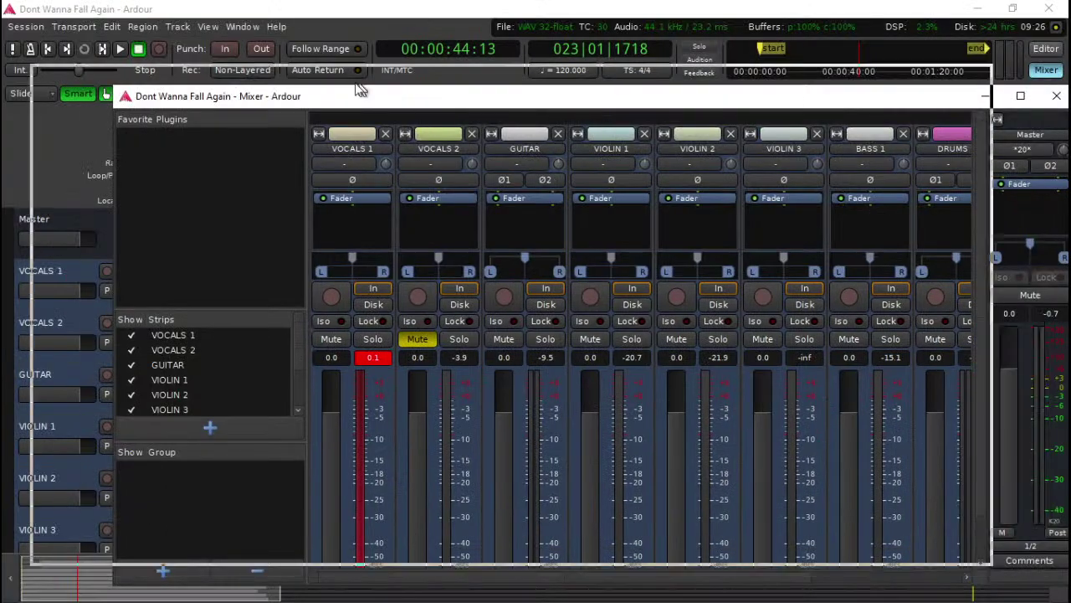
left_click_drag(383, 94, 378, 84)
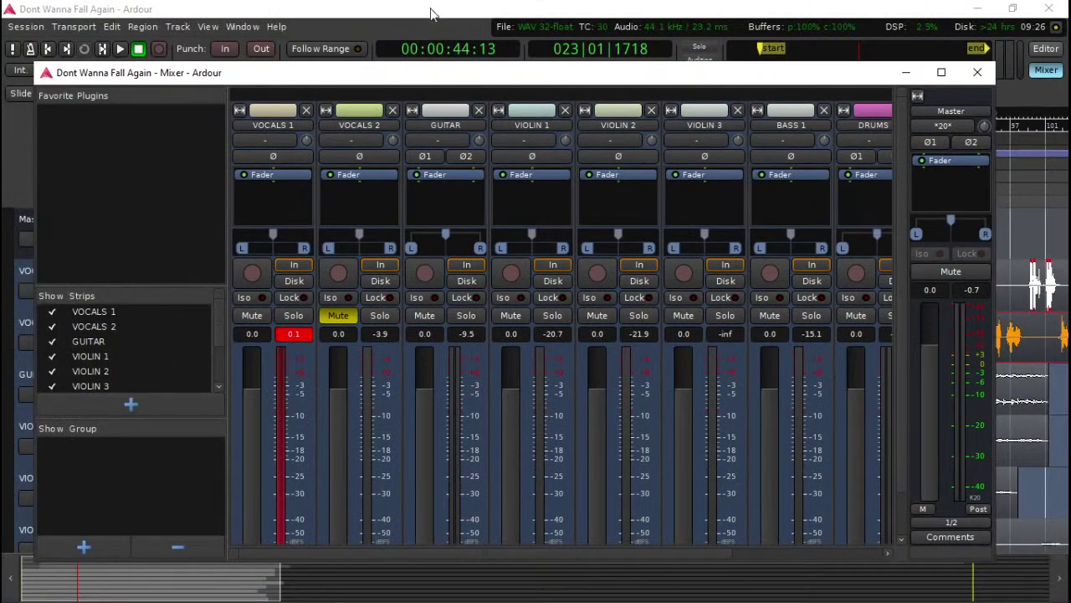
left_click(434, 9)
Step: Audition the start of the first vocal phrase from about 0:12
left_click(226, 163)
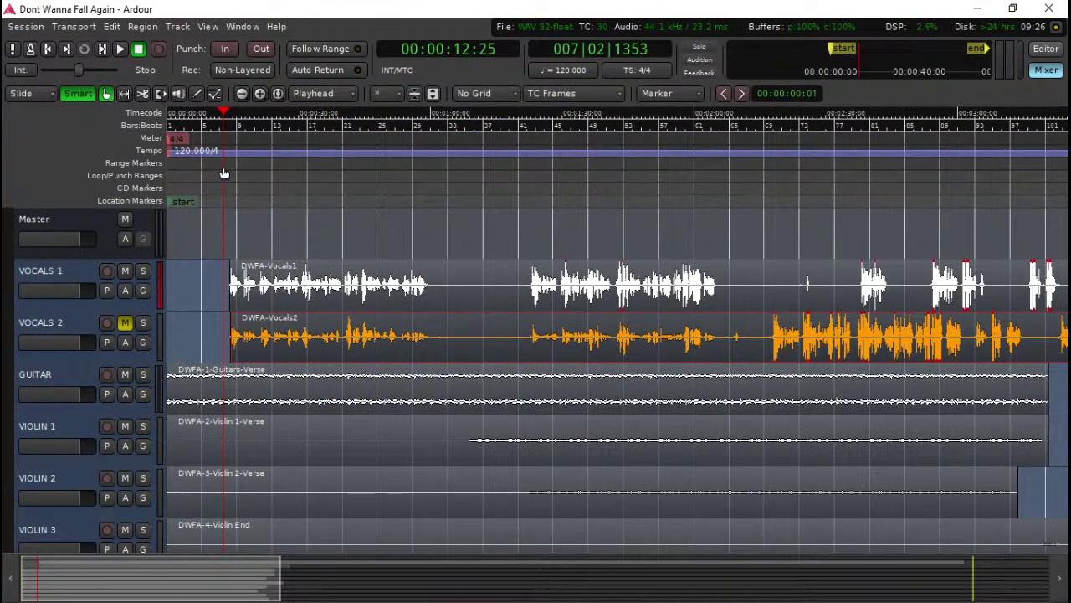
key("space")
key("space")
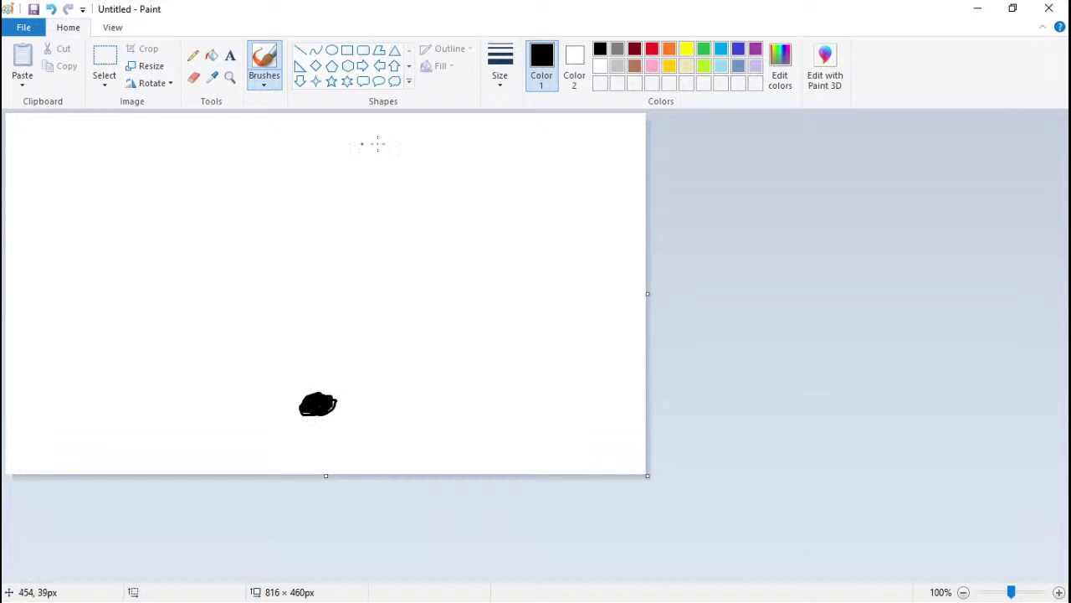
Step: Switch to Paint, brush a rough rectangular outline around the black dot with smaller position marks inside, and minimise the drawing
mouse_move(123, 149)
left_mouse_down()
mouse_move(115, 415)
mouse_move(148, 437)
mouse_move(421, 466)
mouse_move(486, 447)
left_mouse_up()
mouse_move(536, 359)
left_mouse_down()
mouse_move(524, 132)
mouse_move(260, 111)
mouse_move(114, 131)
left_mouse_up()
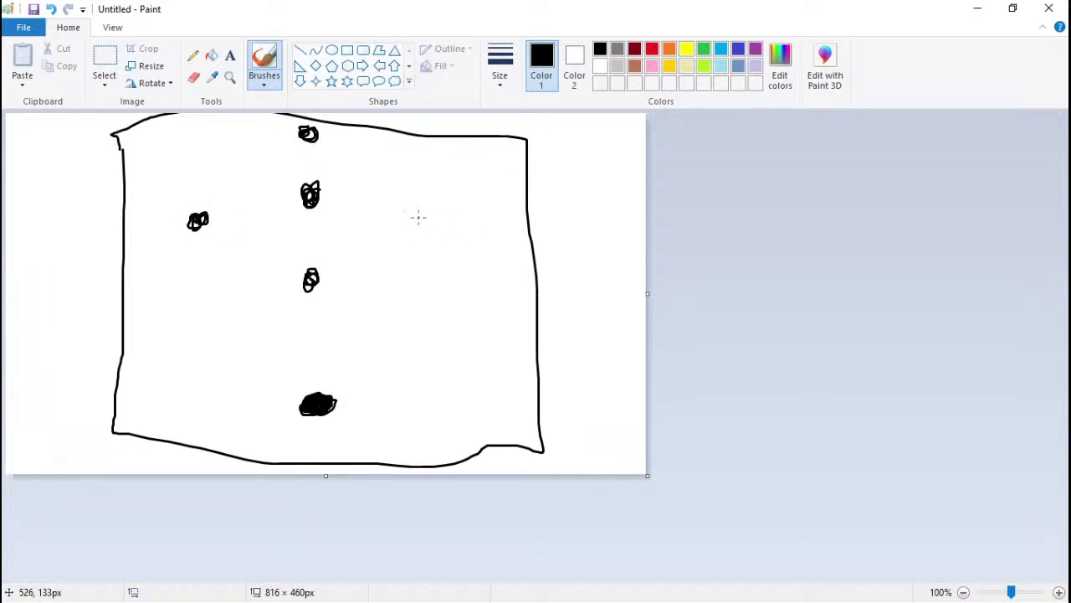
left_click_drag(426, 220, 421, 224)
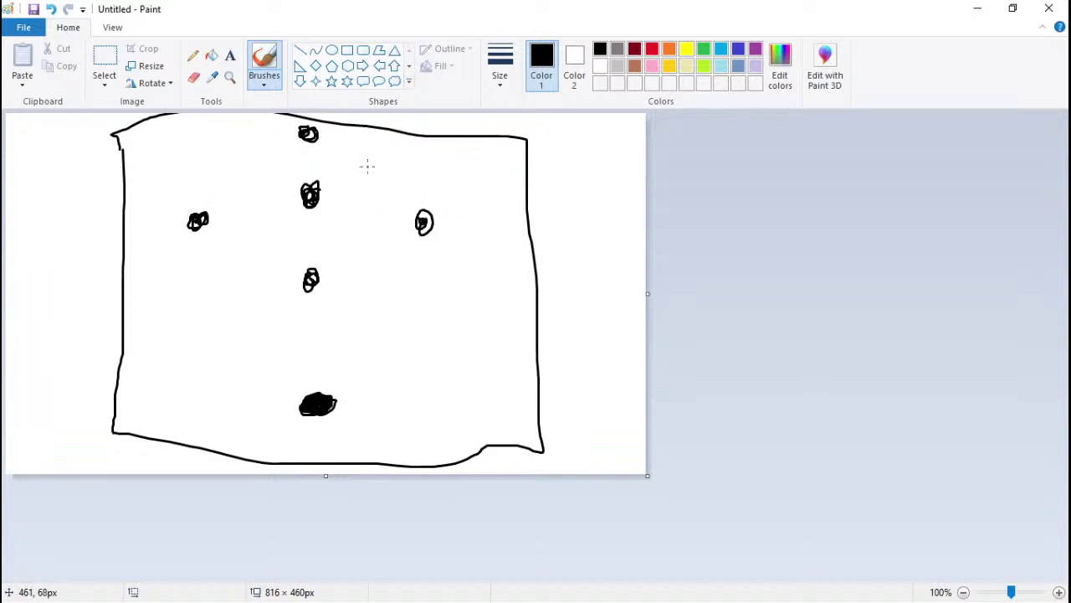
left_click_drag(377, 166, 369, 168)
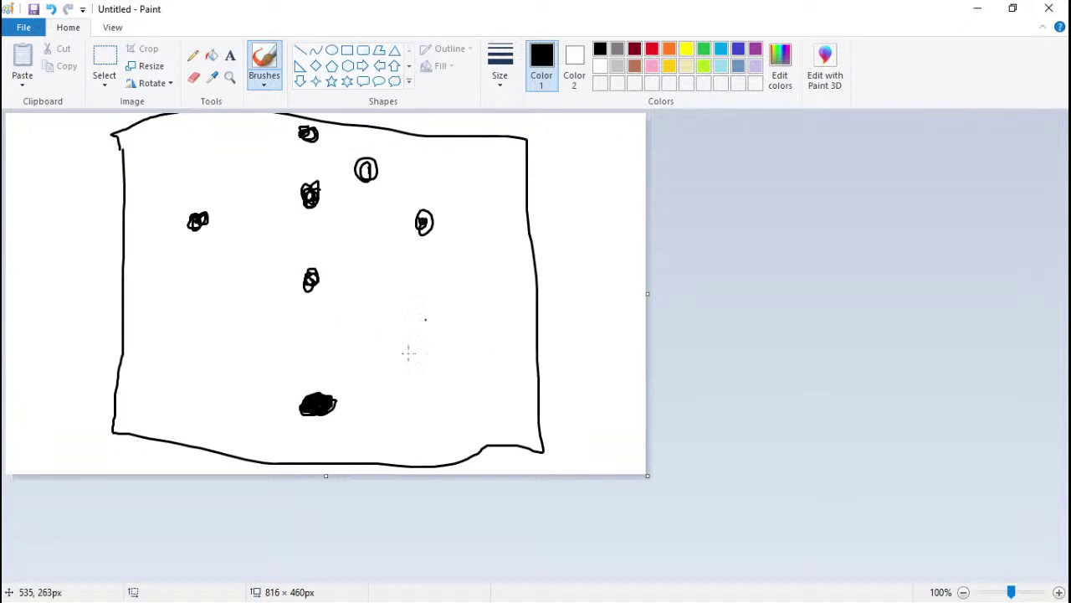
left_click(981, 12)
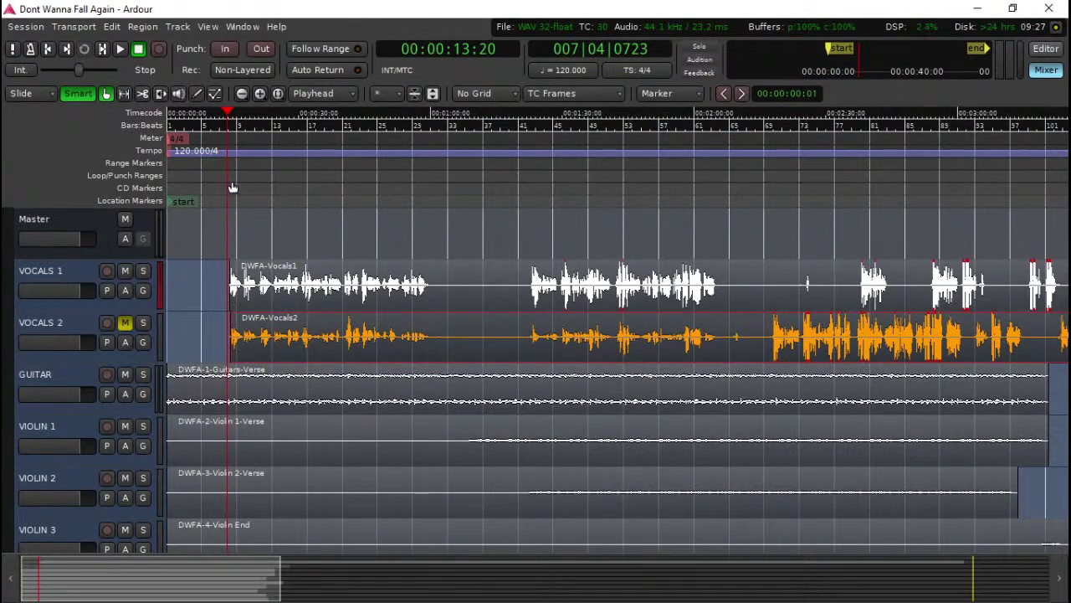
Step: Audition the vocal entry and the Violin 1 entry at about 1:08, and place the playhead at about 1:21
left_click_drag(232, 180, 226, 177)
key("space")
left_click(510, 192)
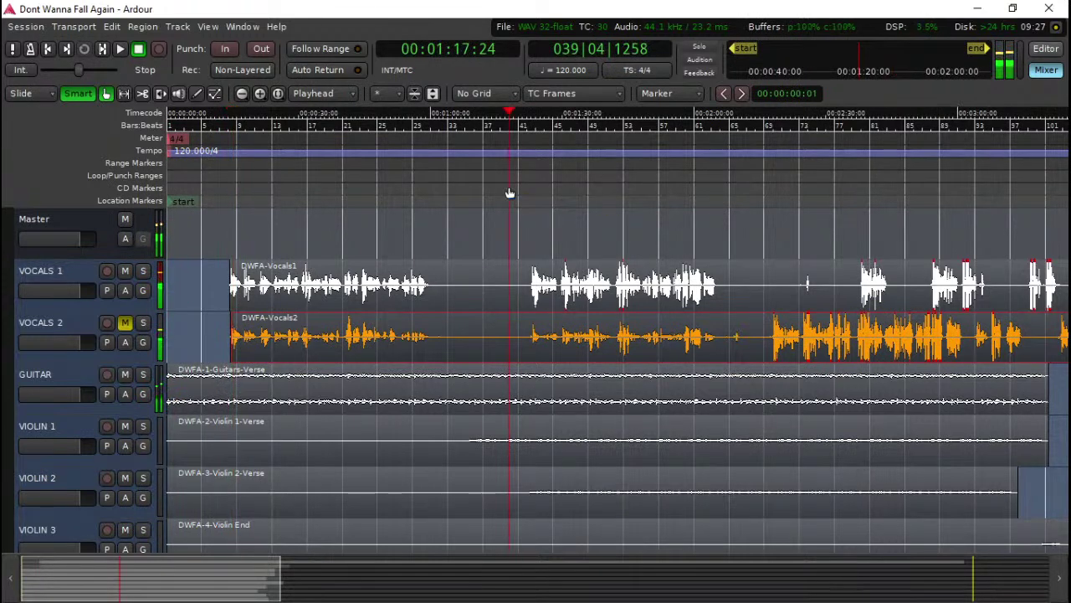
left_click(405, 189)
left_click(467, 187)
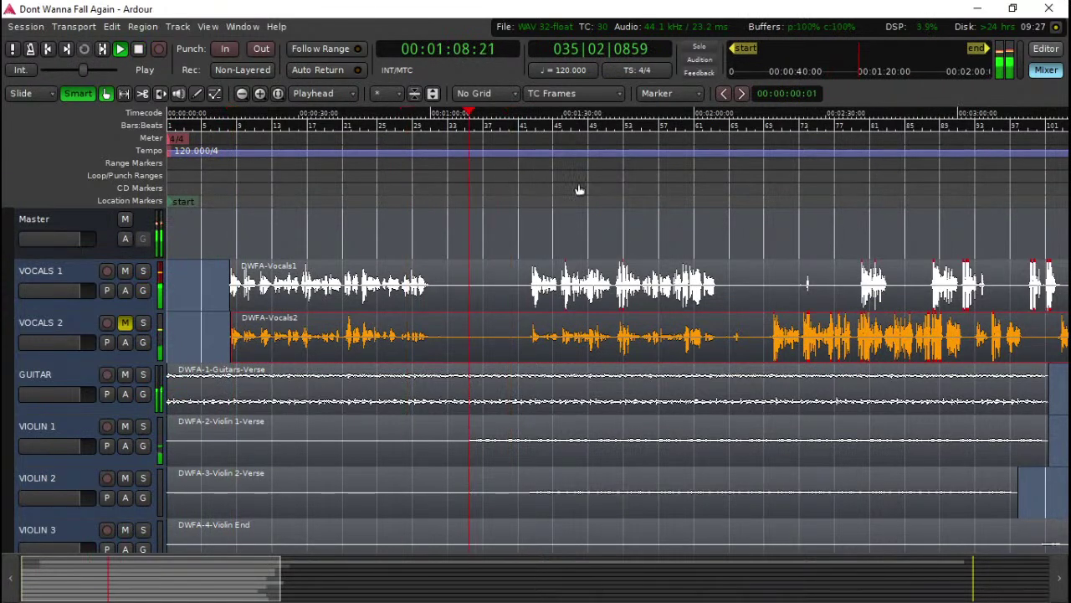
key("space")
left_click(524, 197)
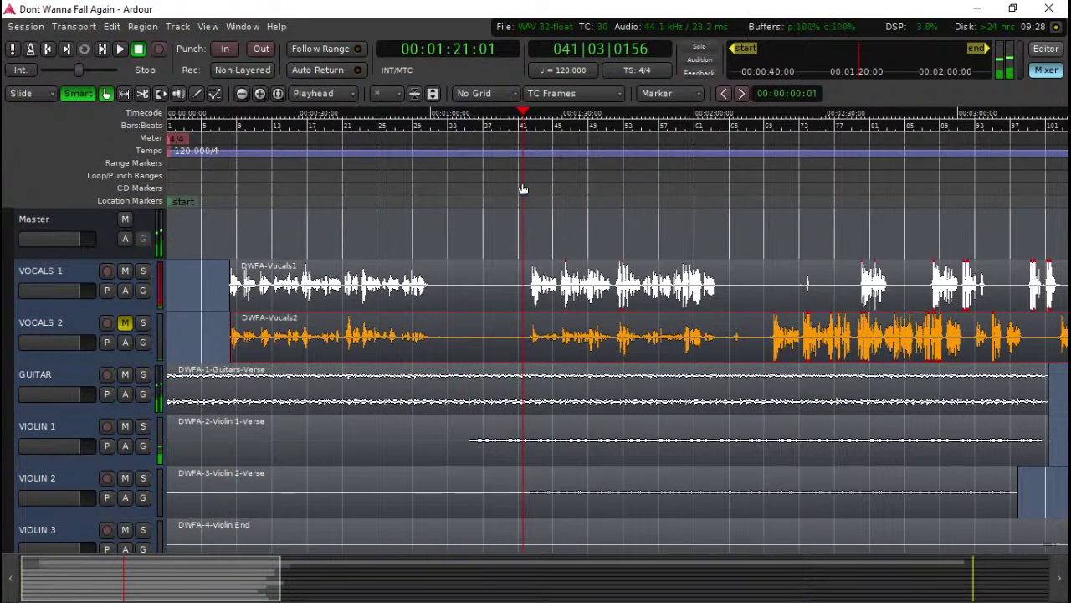
Step: Show the mixer briefly, hide it, and audition the Violin 2 entry from about 1:21
left_click(1046, 70)
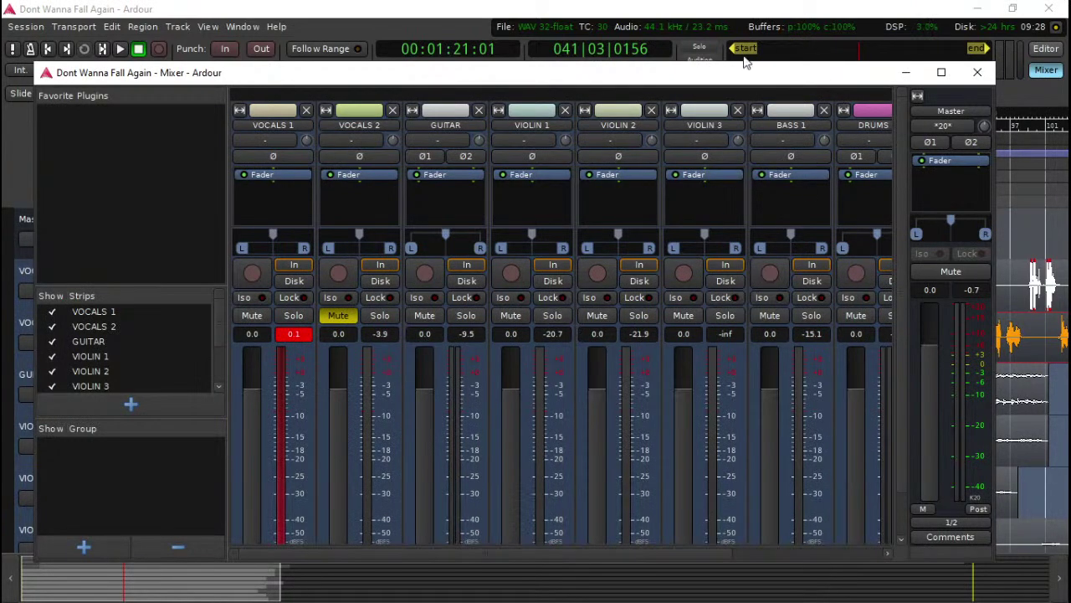
key("alt+m")
key("space")
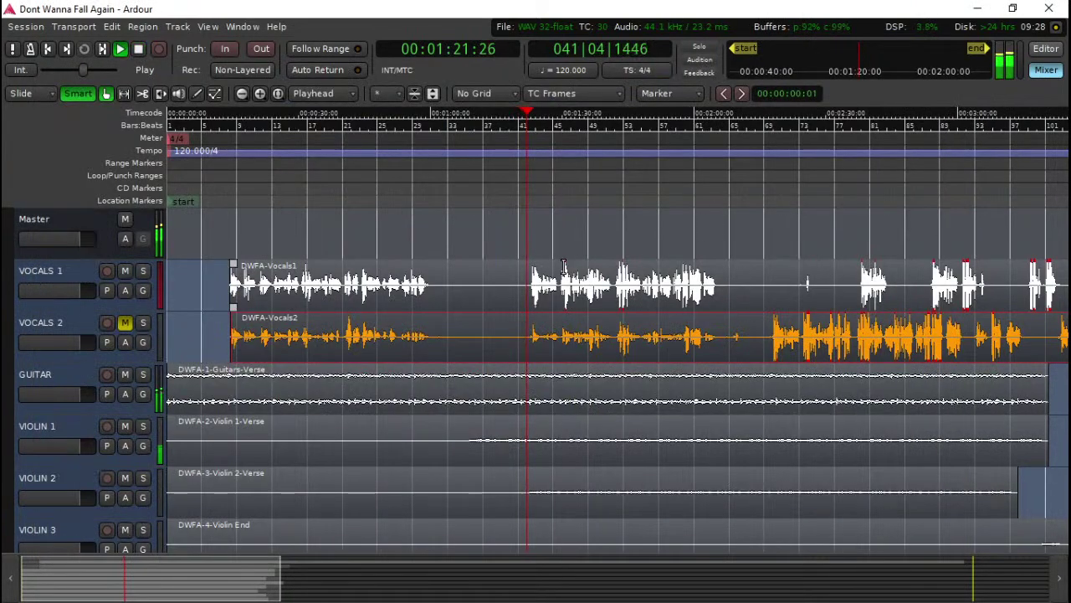
key("space")
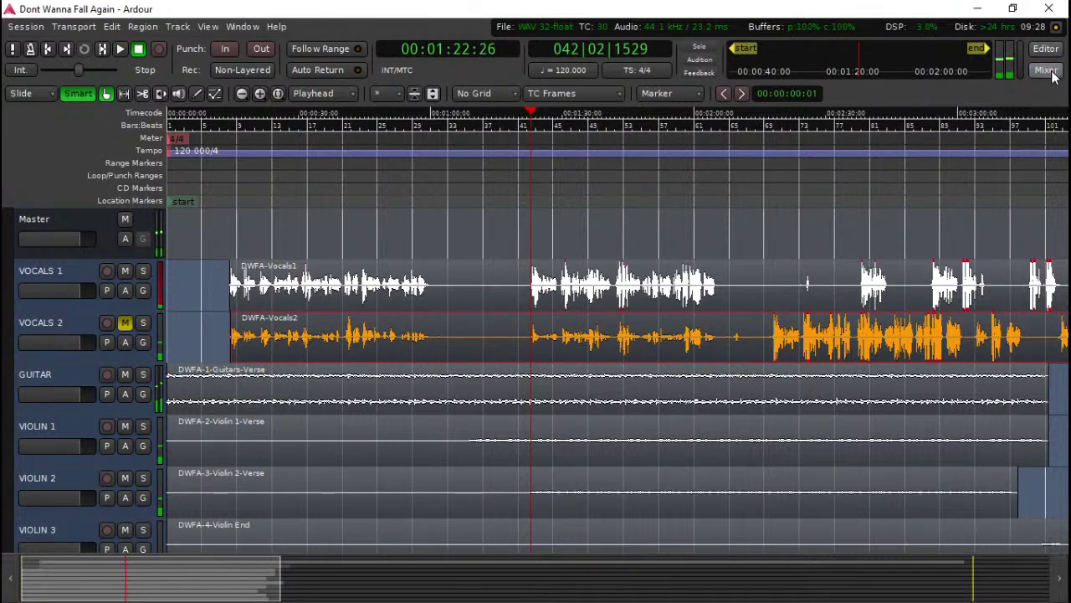
Step: In the mixer, pan Violin 1 left of centre, Violin 2 right of centre and Violin 3 left of centre, and close it
left_click(1051, 73)
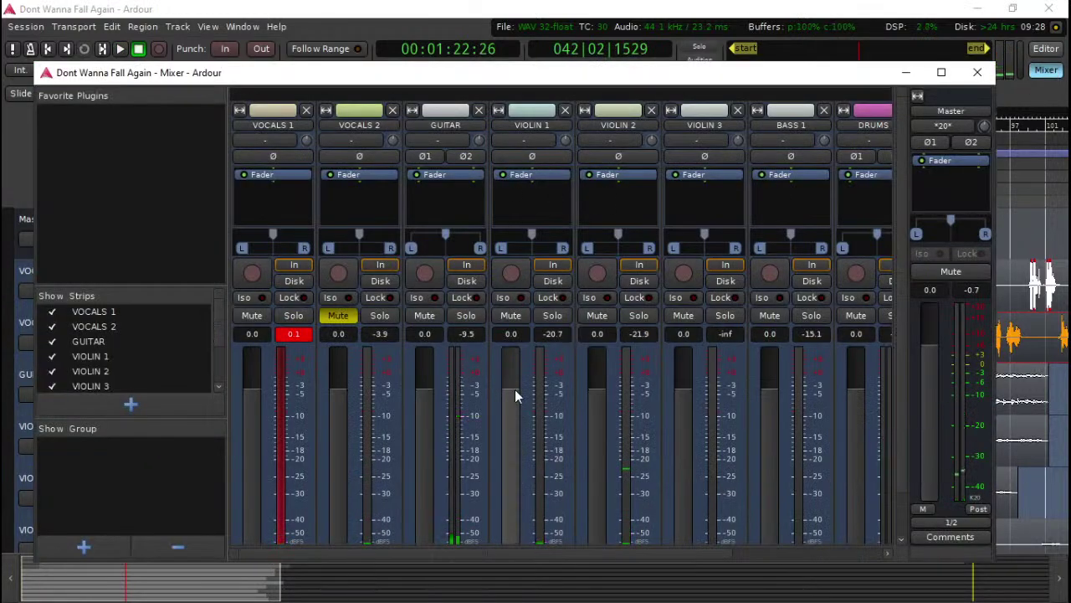
left_click_drag(540, 239, 503, 253)
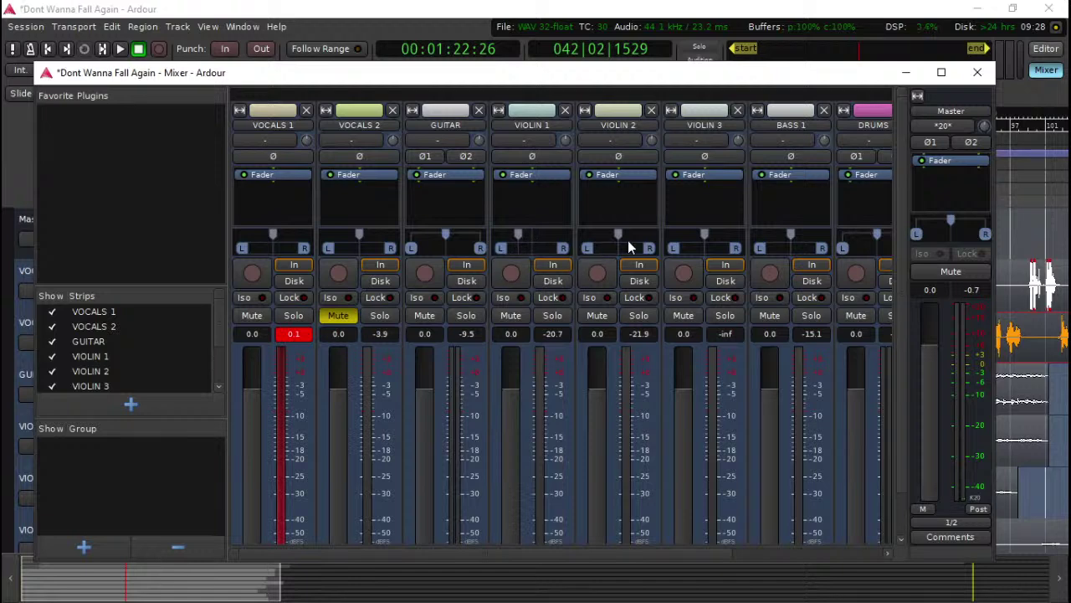
mouse_move(623, 238)
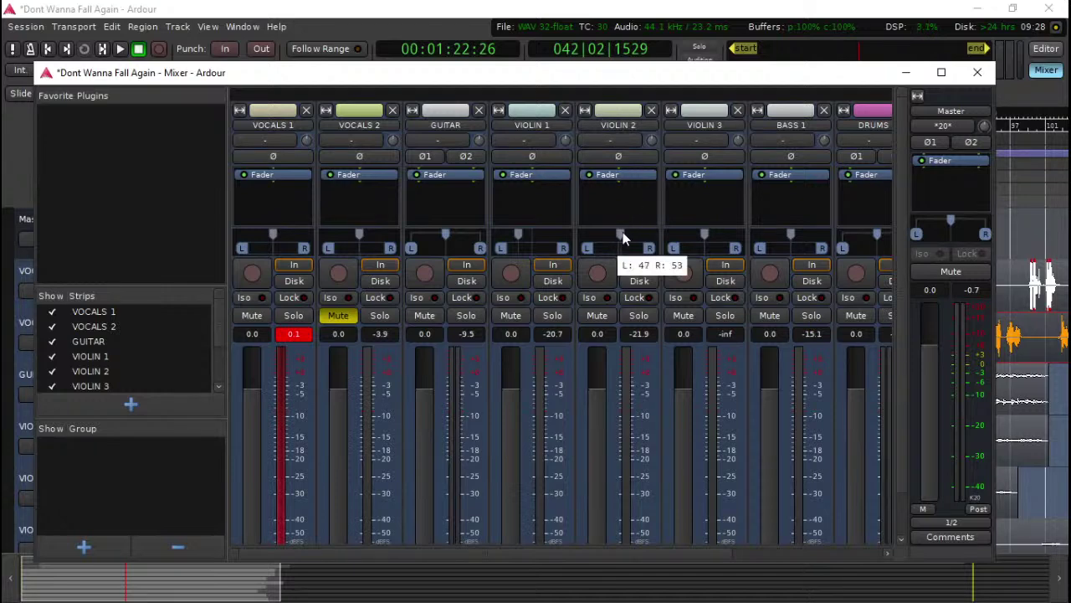
left_click_drag(633, 238, 691, 240)
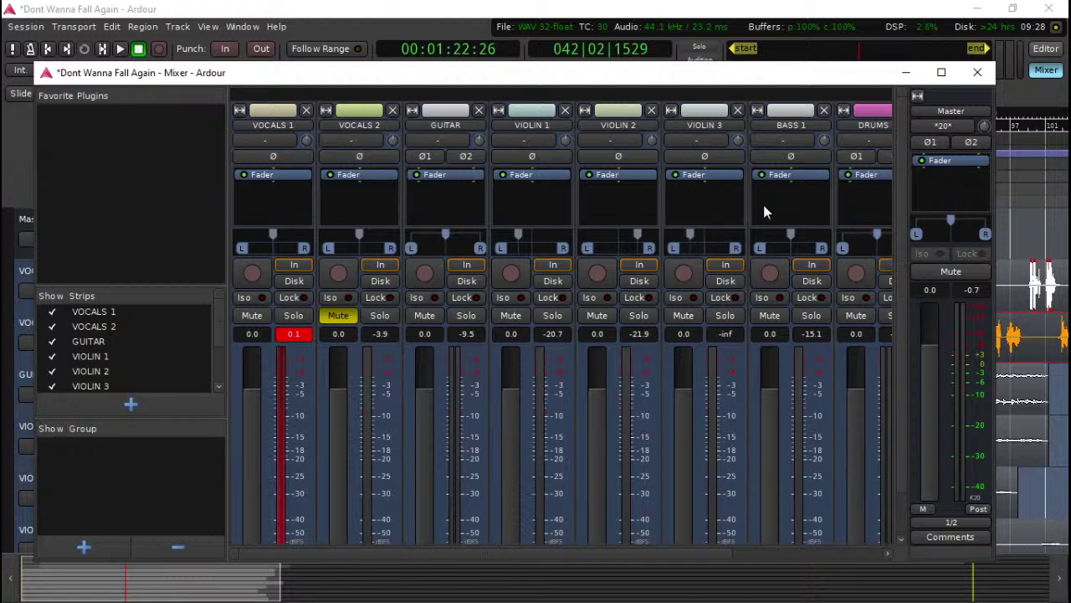
left_click(962, 73)
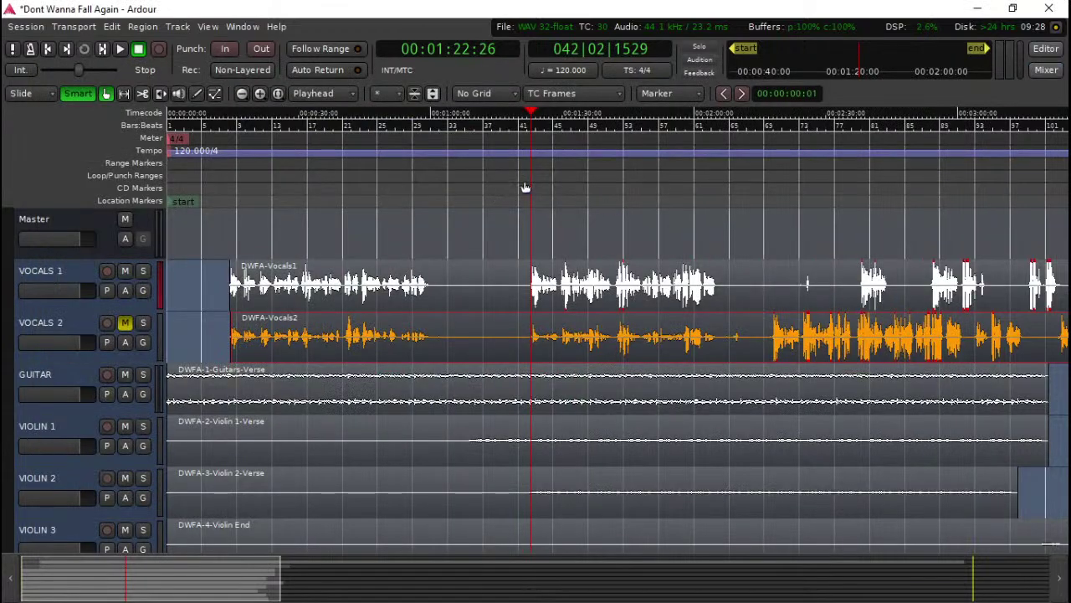
Step: Play from about 1:08 and readjust the panning of Violin 1 left of centre and Violin 2 right of centre in the mixer
left_click(466, 171)
key("space")
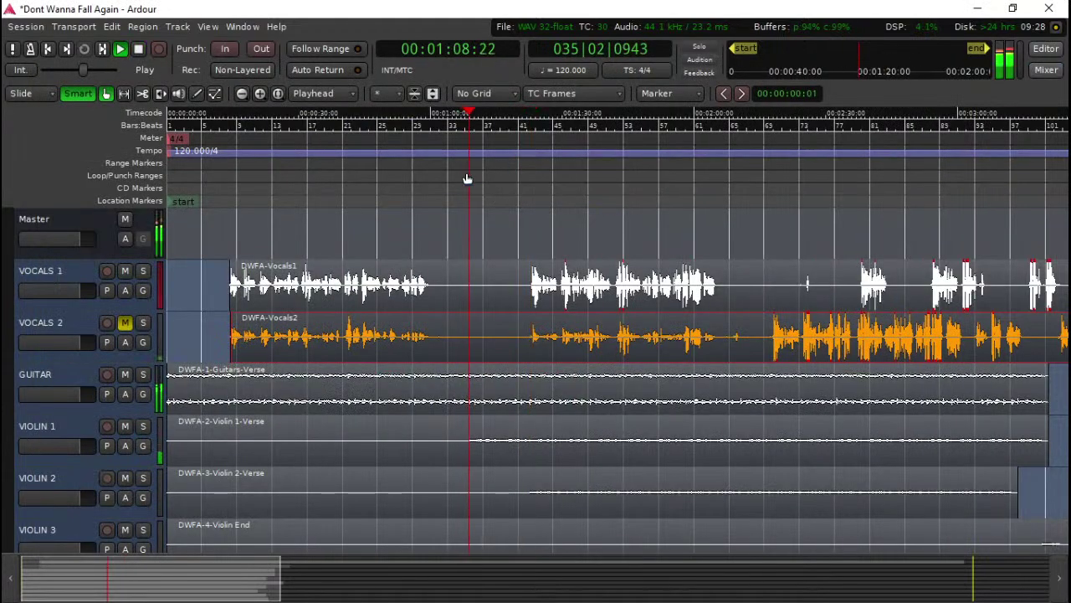
left_click(1042, 70)
mouse_move(514, 229)
left_mouse_down()
mouse_move(574, 235)
mouse_move(495, 236)
mouse_move(521, 242)
left_mouse_up()
left_click_drag(643, 241, 641, 239)
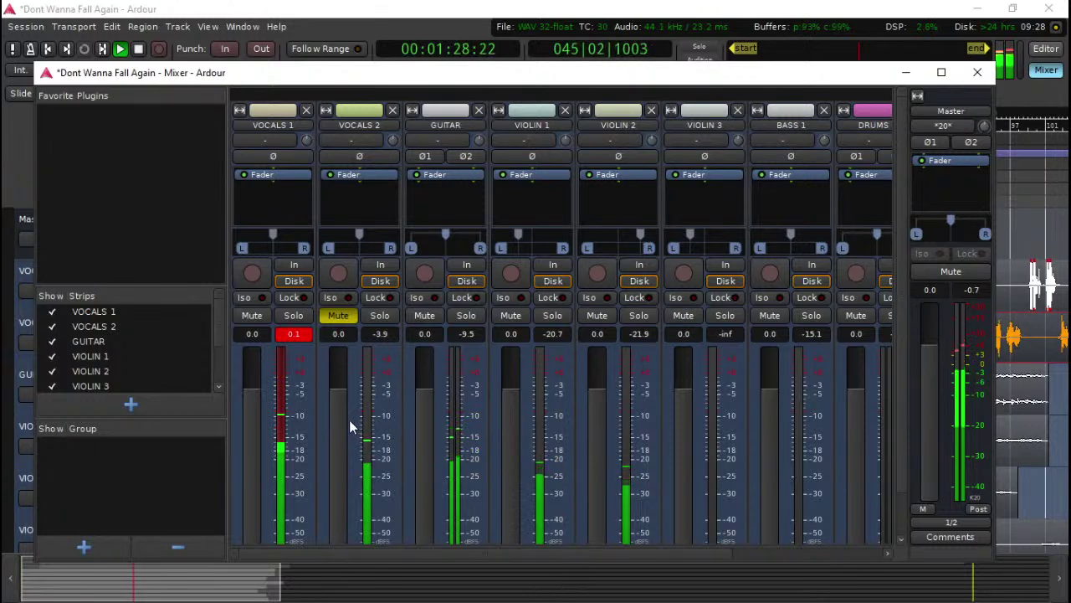
Step: Try a lower Vocals 2 level, restore it to 0 dB, and lower the Guitar level to -3.3 dB
scroll(342, 413, "down", 3)
scroll(341, 413, "up", 3)
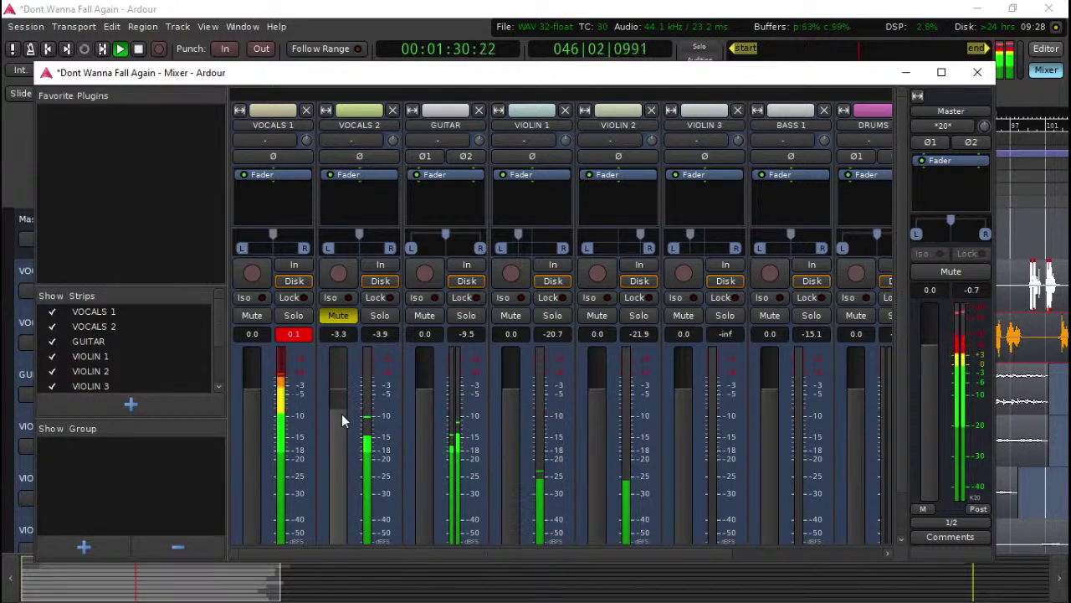
scroll(423, 418, "down", 1)
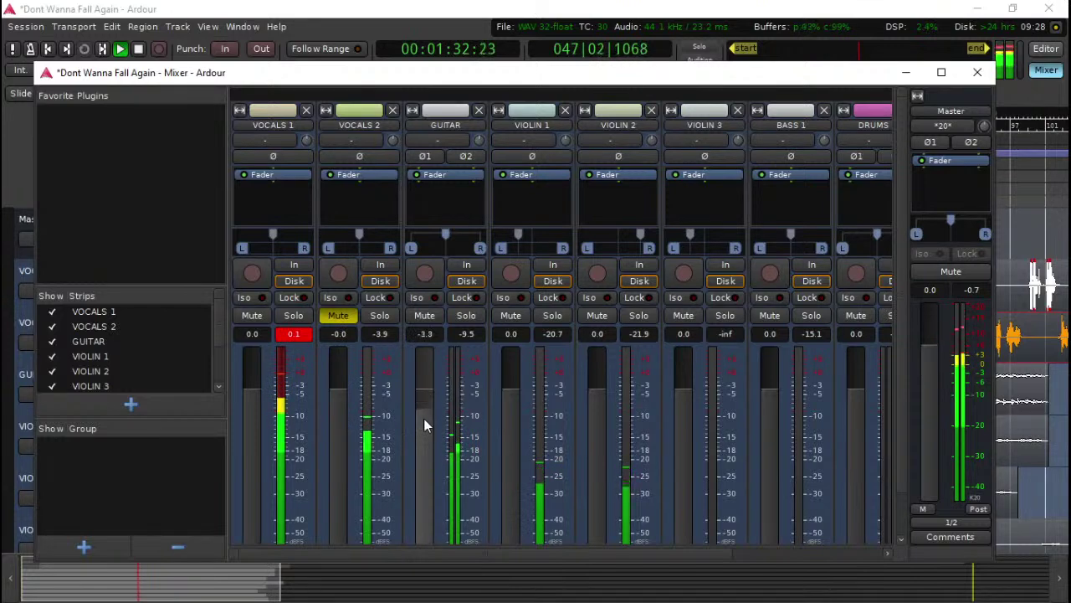
scroll(423, 418, "down", 4)
scroll(511, 446, "down", 6)
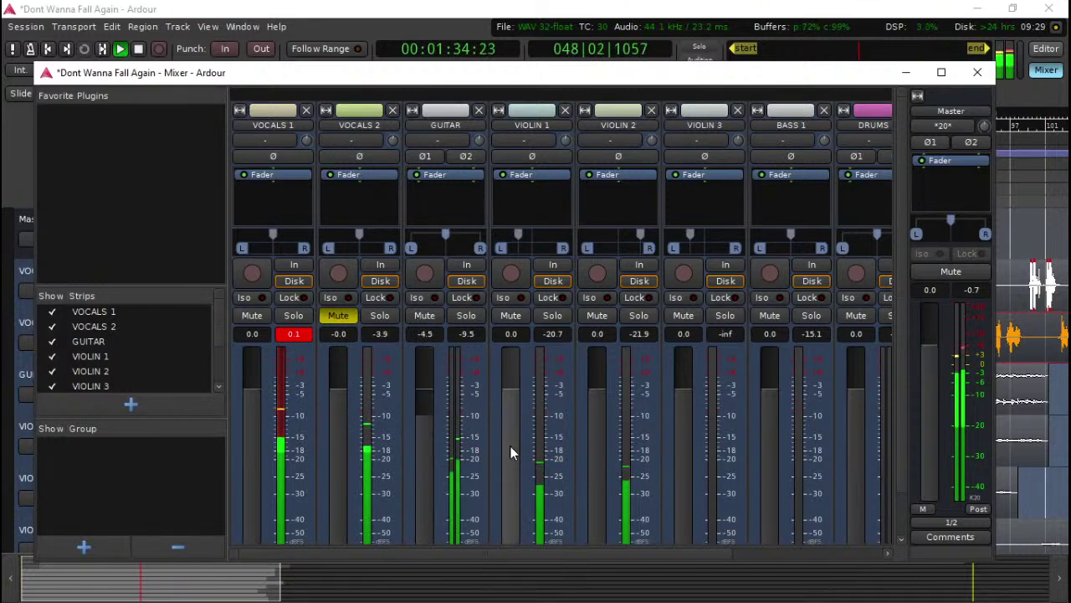
scroll(424, 435, "up", 1)
Step: Lower the Violin 1, Violin 2 and Violin 3 levels to -5.7 dB each
scroll(586, 441, "down", 1)
scroll(596, 416, "down", 6)
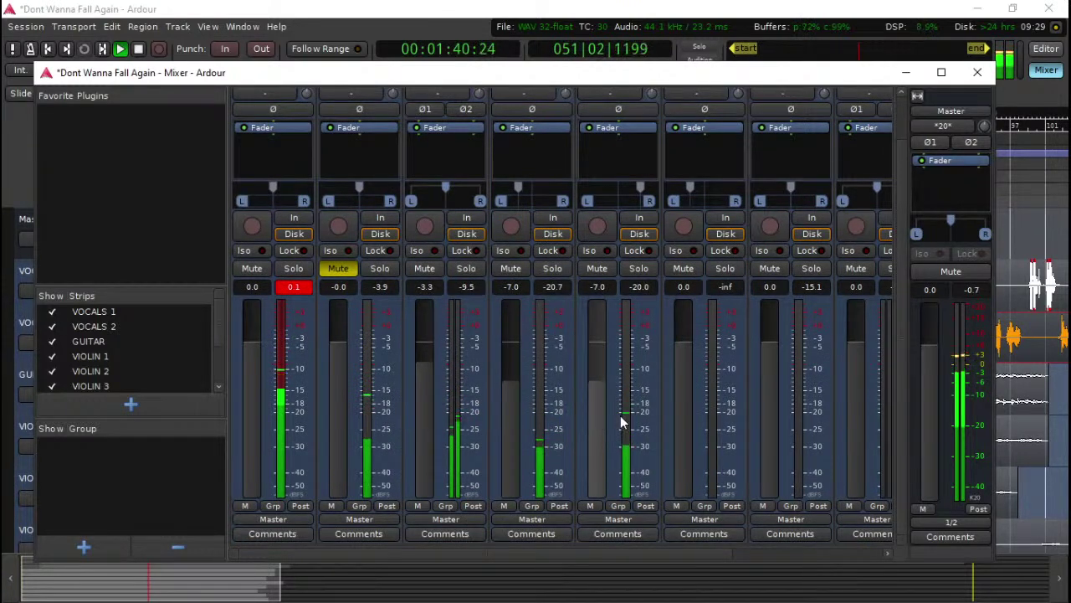
scroll(745, 410, "up", 1)
scroll(690, 431, "down", 6)
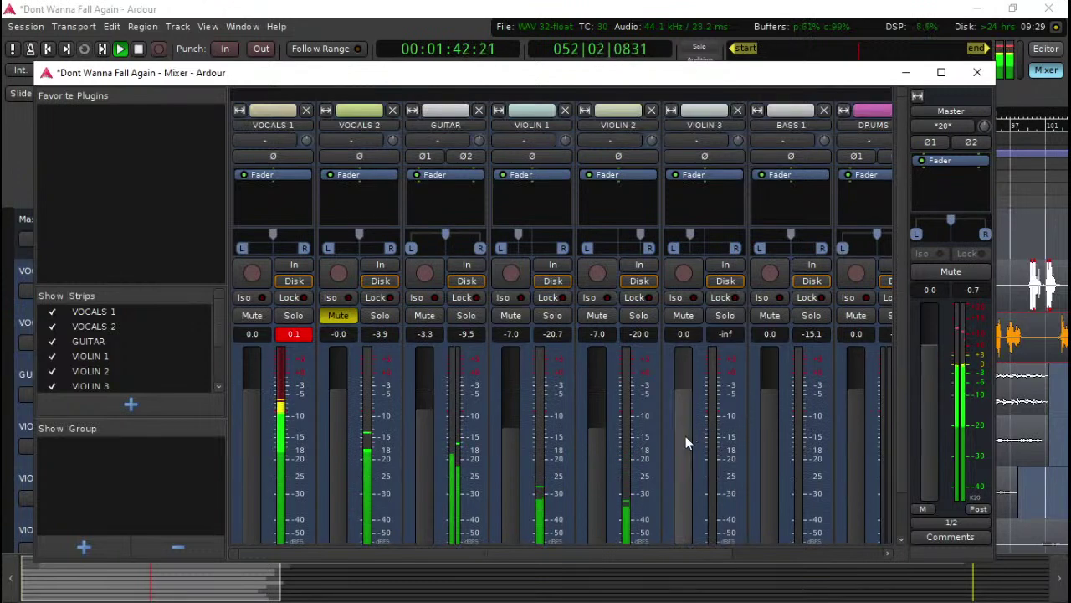
scroll(686, 436, "up", 1)
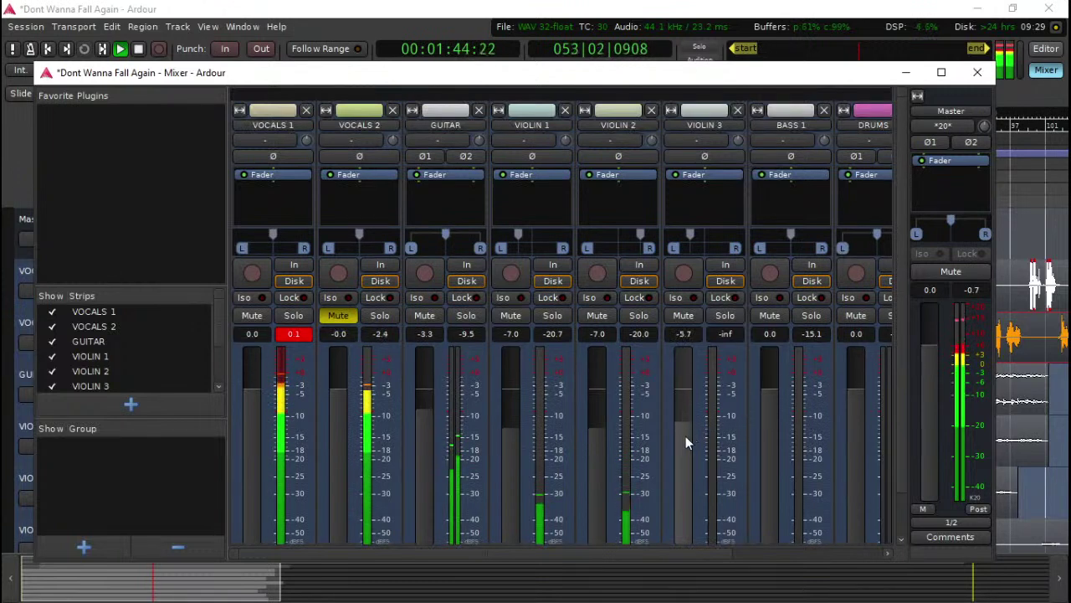
scroll(592, 454, "up", 1)
scroll(512, 455, "up", 1)
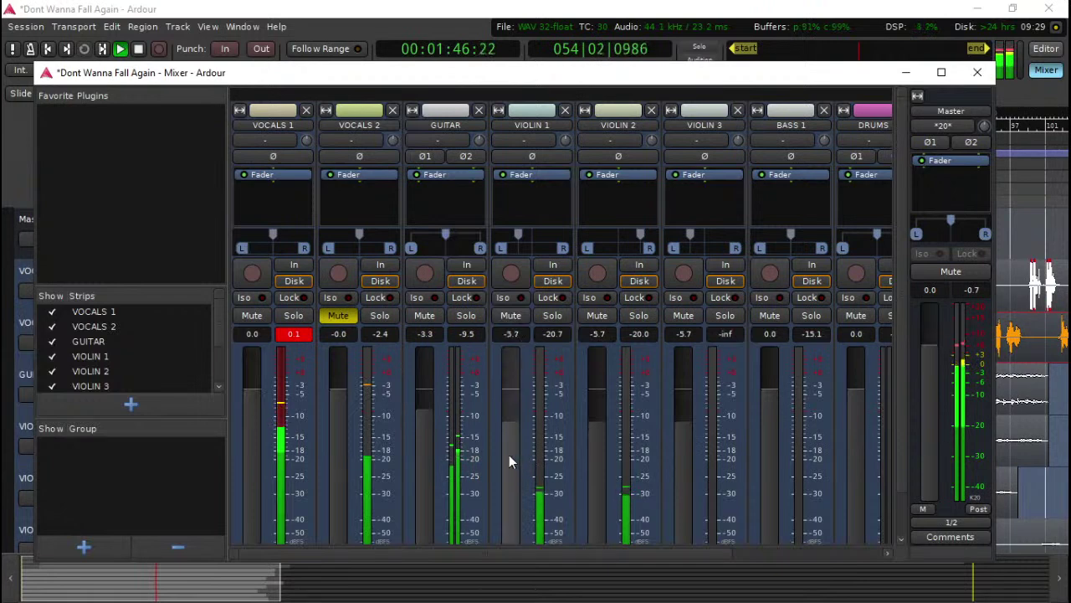
Step: Set the Vocals 1 level to -2.1 dB and the Vocals 2 level to -3.3 dB
scroll(253, 419, "down", 1)
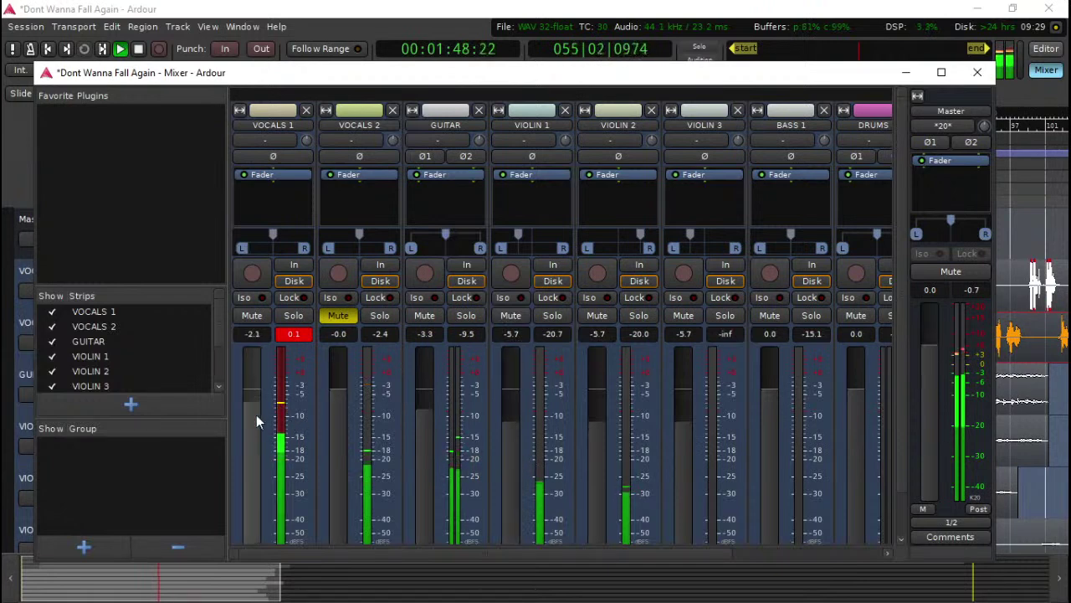
scroll(256, 414, "down", 2)
scroll(332, 414, "down", 3)
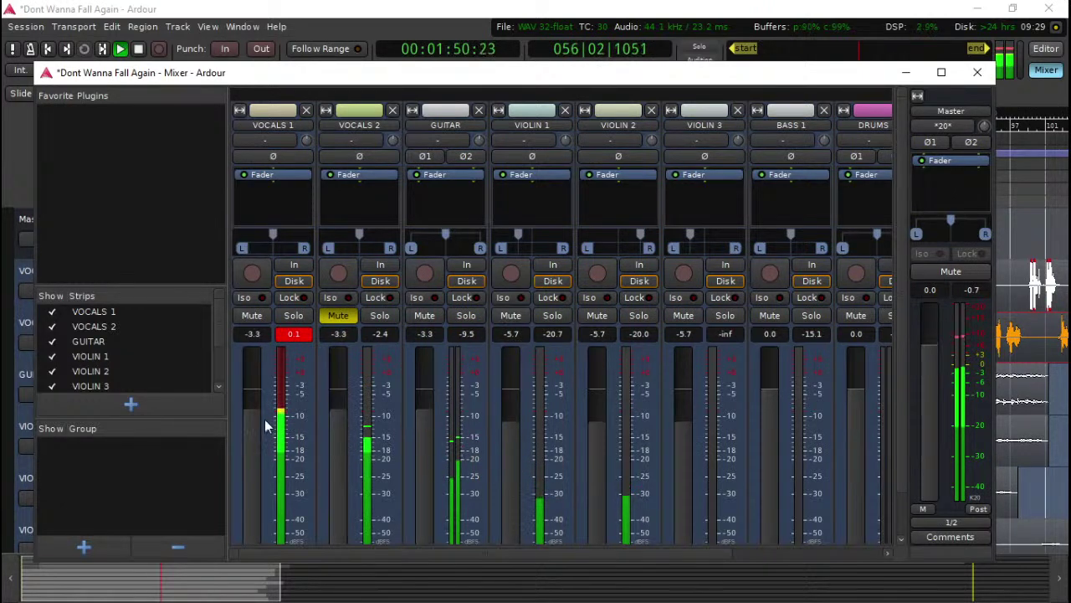
scroll(246, 426, "up", 1)
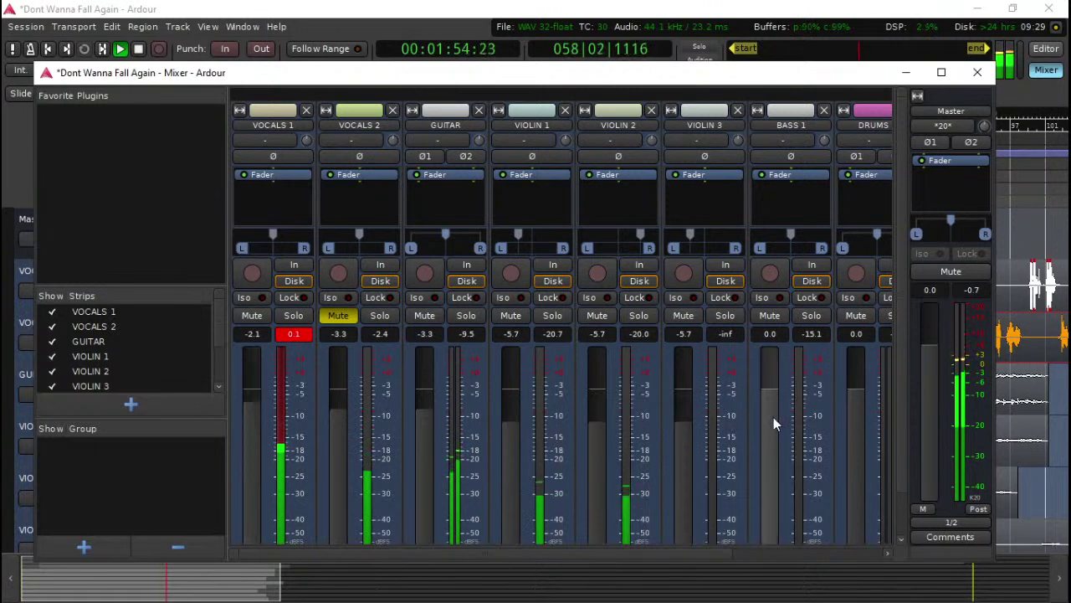
Step: Hide the mixer, stop playback, and audition the song from about 2:01, where the bass and drums enter
key("alt+m")
key("space")
key("minus")
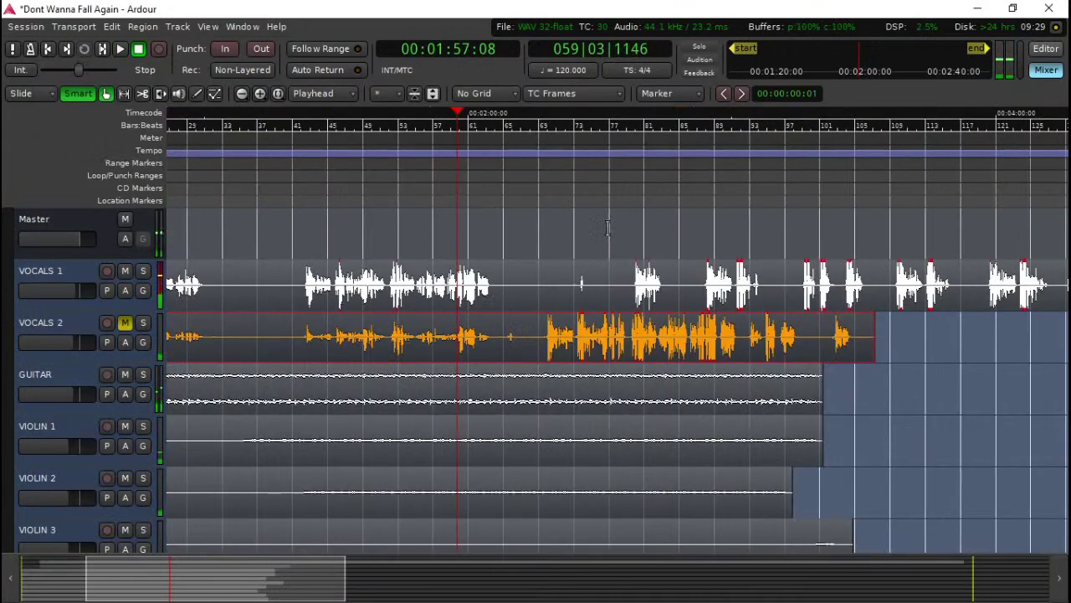
left_click(523, 177)
key("space")
left_click_drag(524, 176, 464, 173)
left_click(488, 178)
left_click(477, 177)
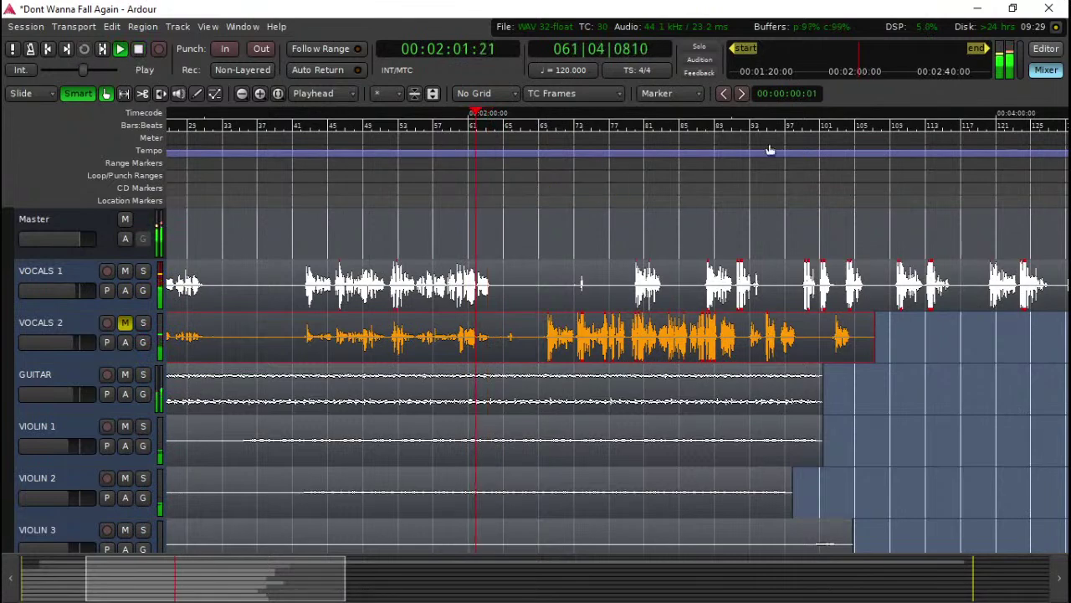
Step: Show the mixer, pan Bass 1 slightly right of centre, and lower its level to -3.3 dB
key("alt+m")
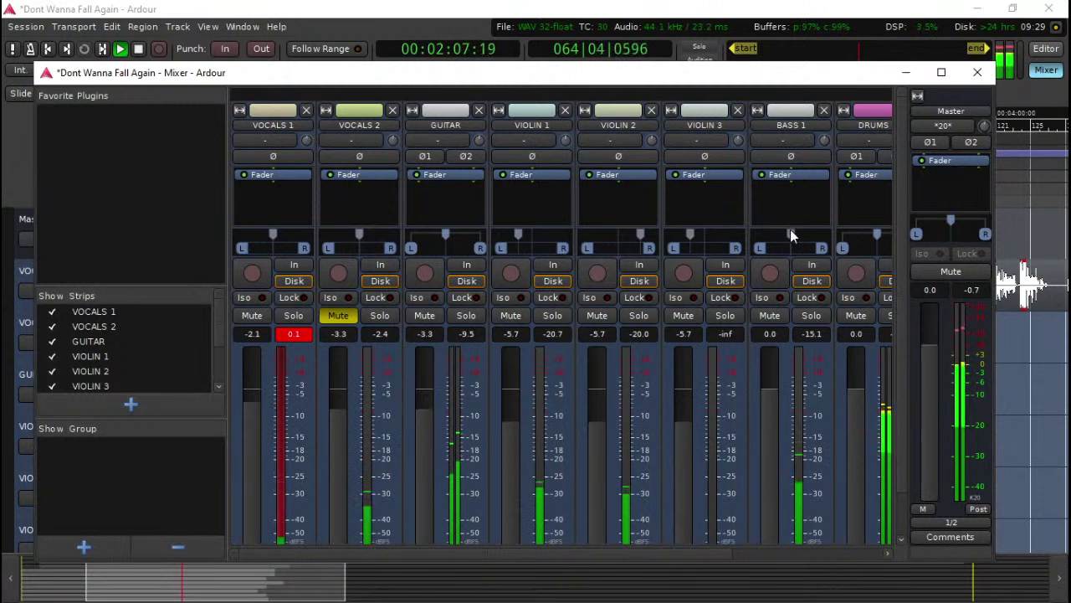
mouse_move(804, 231)
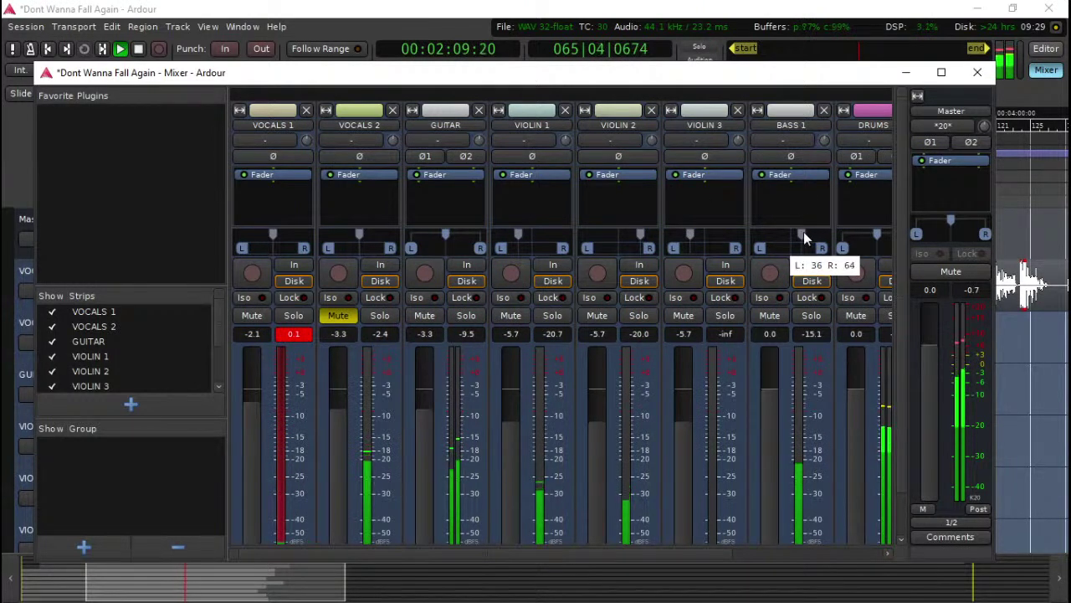
left_click_drag(771, 410, 768, 432)
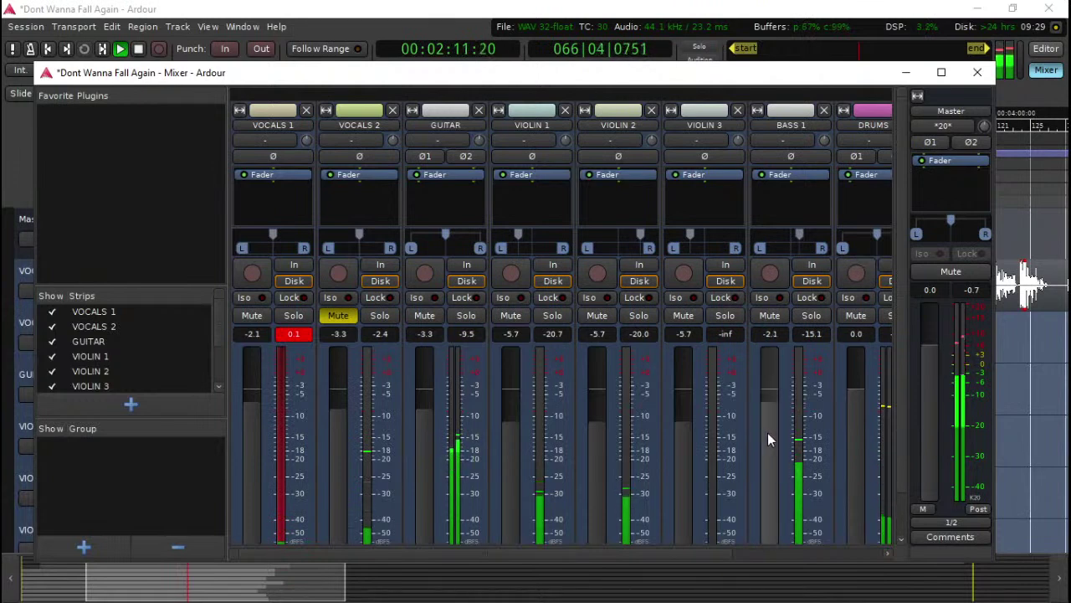
scroll(768, 432, "down", 1)
Step: Lower the Drums 1, Drums 2 and Drums 3 levels to -3.3 dB each and close the mixer
scroll(857, 436, "down", 2)
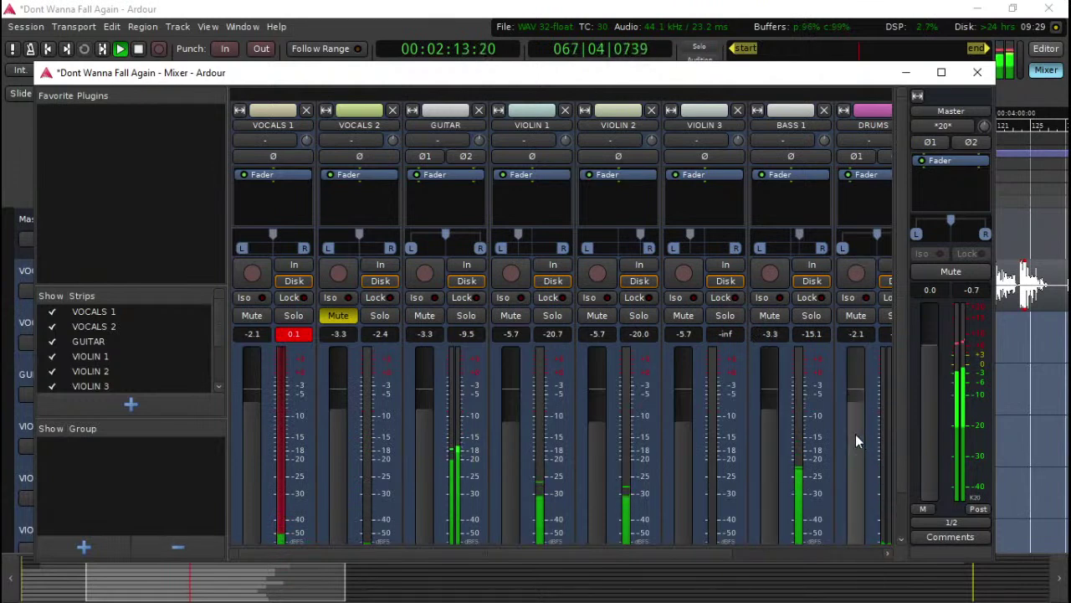
scroll(856, 433, "down", 1)
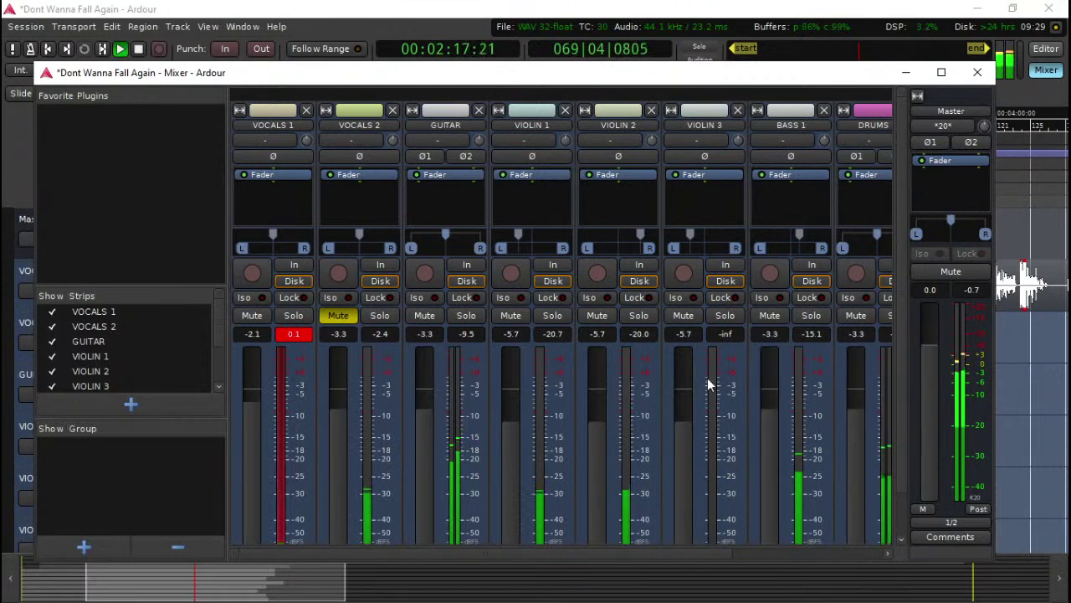
scroll(741, 351, "right", 1)
scroll(740, 351, "right", 1)
scroll(741, 357, "down", 2)
scroll(830, 444, "down", 2)
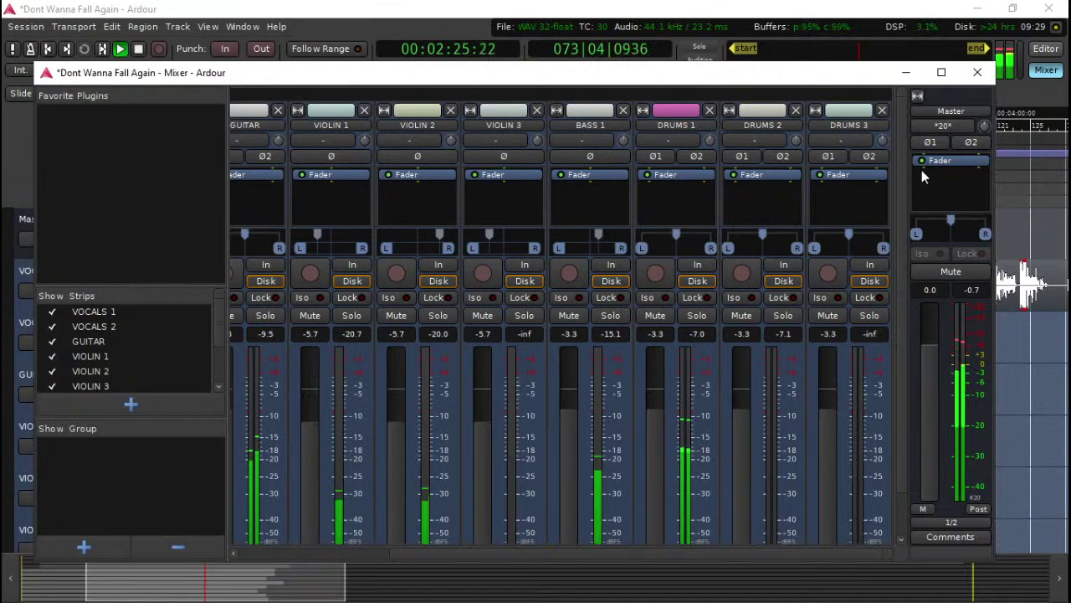
left_click(976, 72)
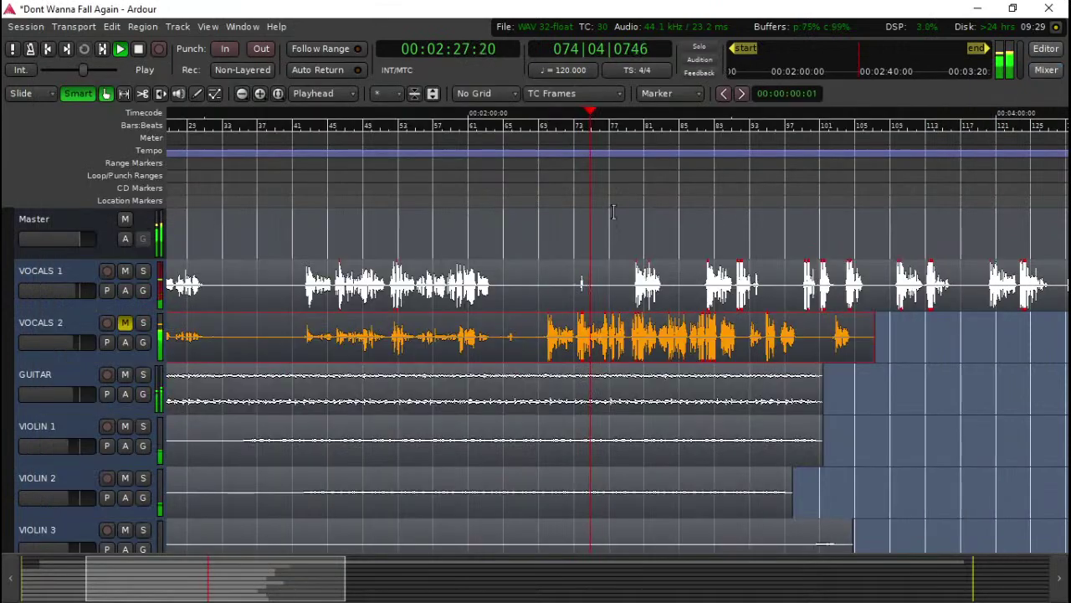
Step: Play from about 2:02, check the bass and drum tracks against the other instruments, and stop just after 2:18
key("space")
left_click(479, 145)
key("space")
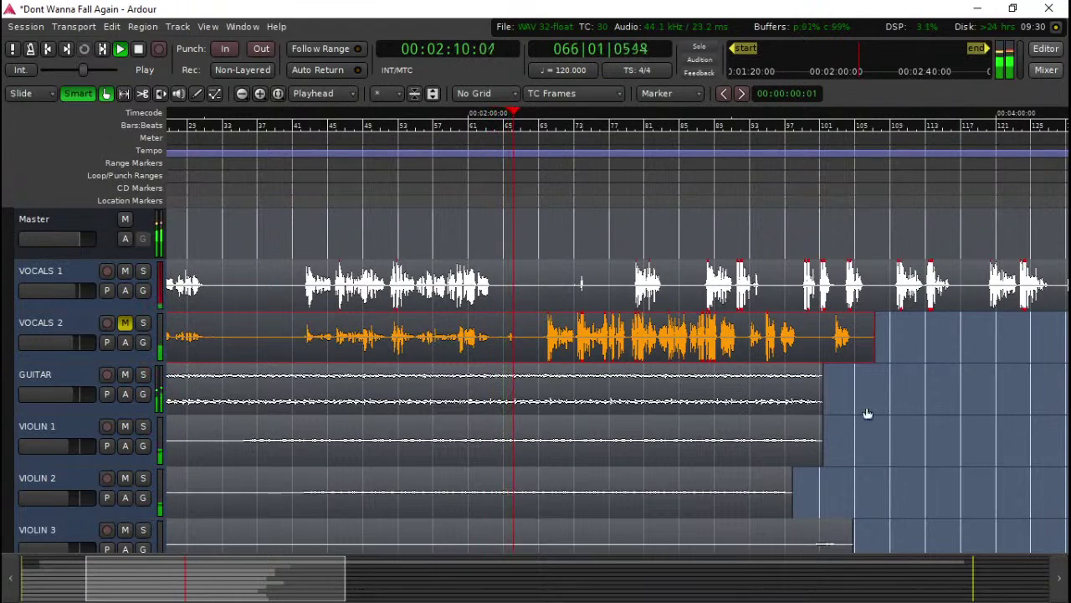
scroll(868, 408, "down", 1)
scroll(870, 411, "down", 2)
scroll(869, 411, "down", 3)
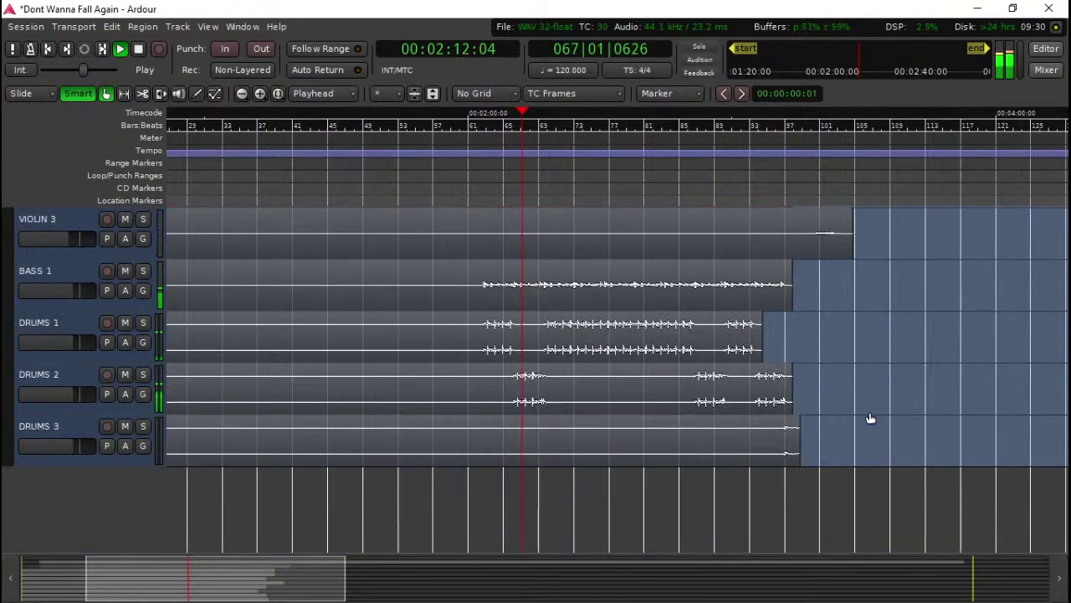
scroll(853, 421, "up", 2)
scroll(778, 411, "up", 2)
scroll(777, 411, "down", 2)
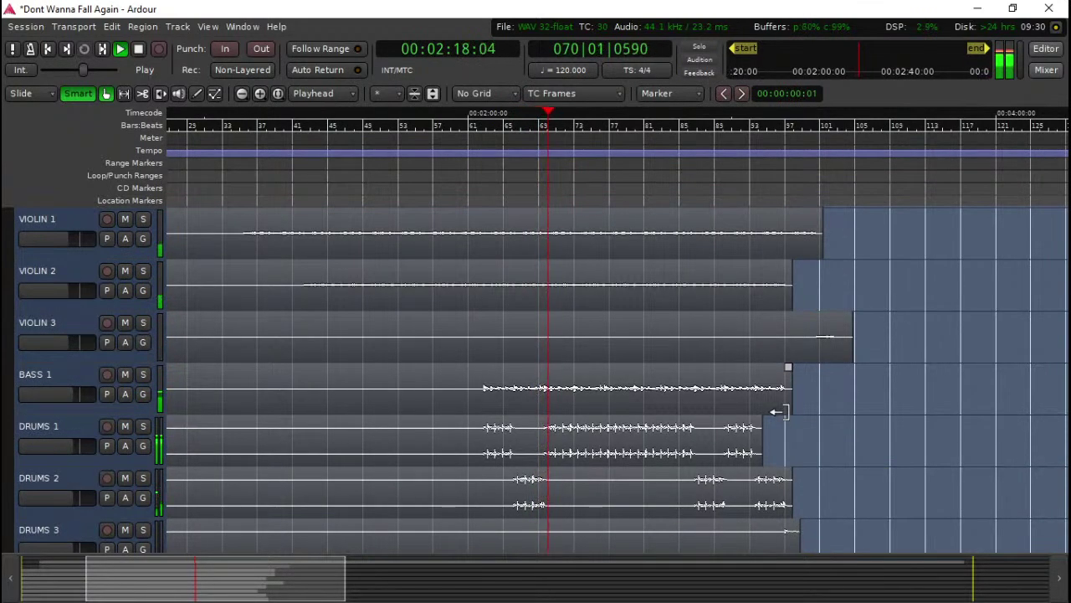
key("space")
scroll(791, 401, "up", 4)
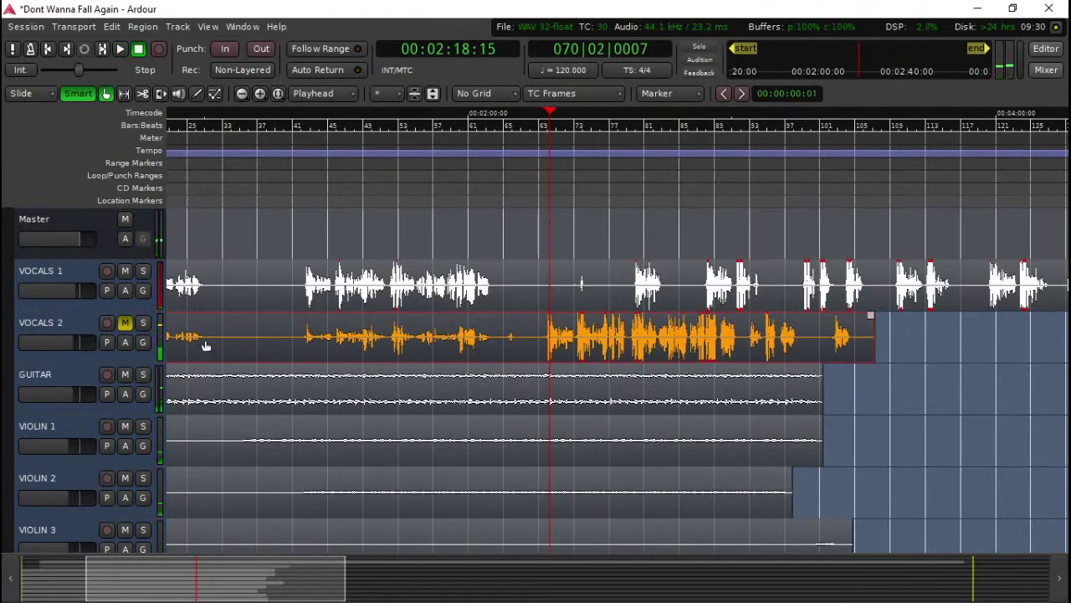
Step: Audition Vocals 2 from about 2:12 with Vocals 1 muted instead, and stop playback
scroll(235, 332, "left", 3)
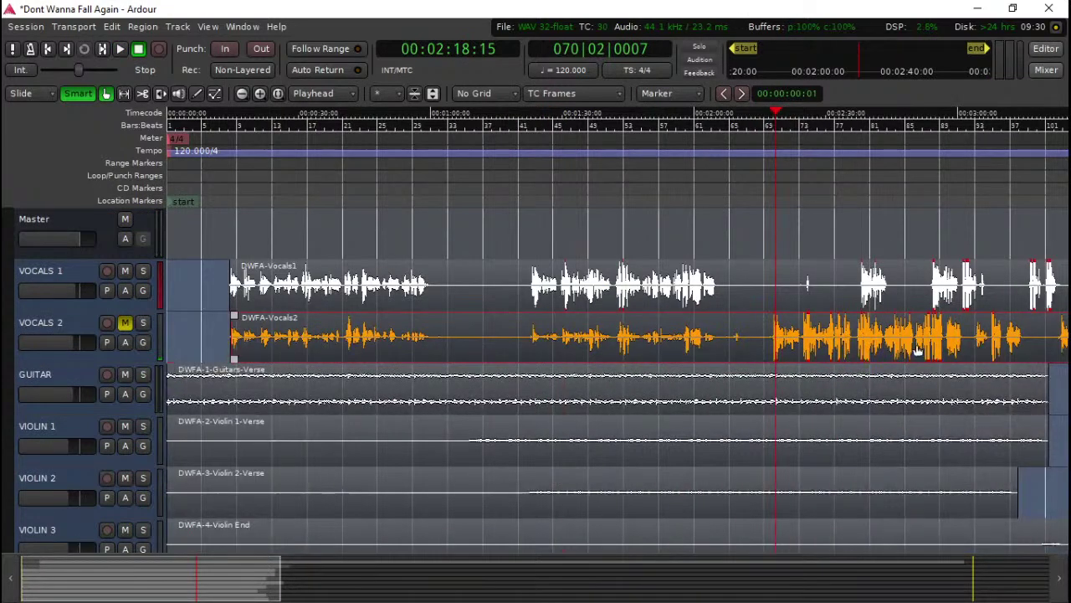
scroll(797, 347, "right", 3)
left_click_drag(526, 137, 524, 149)
key("space")
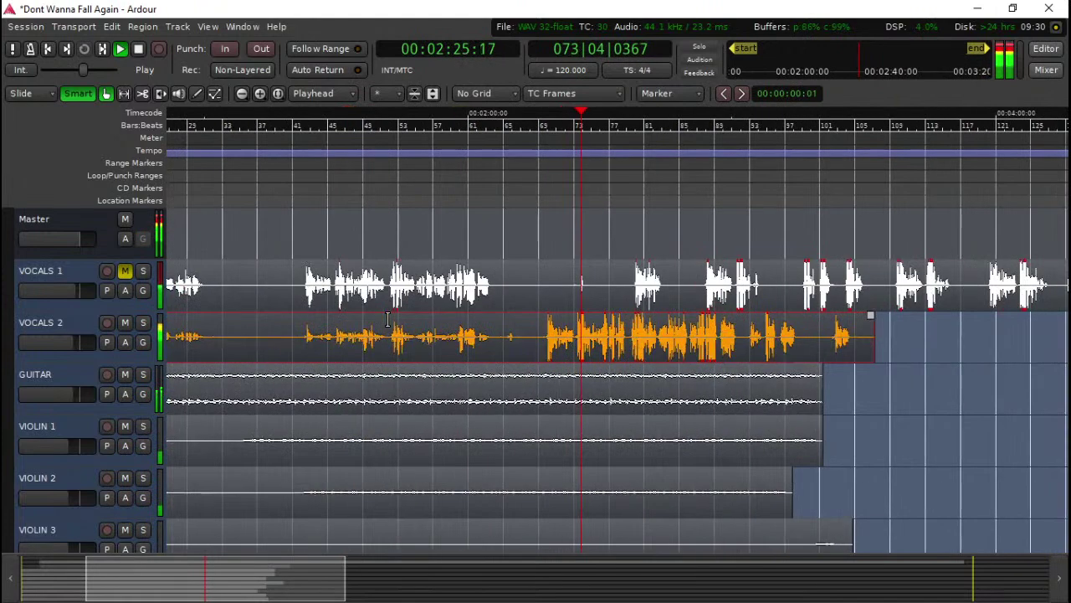
key("space")
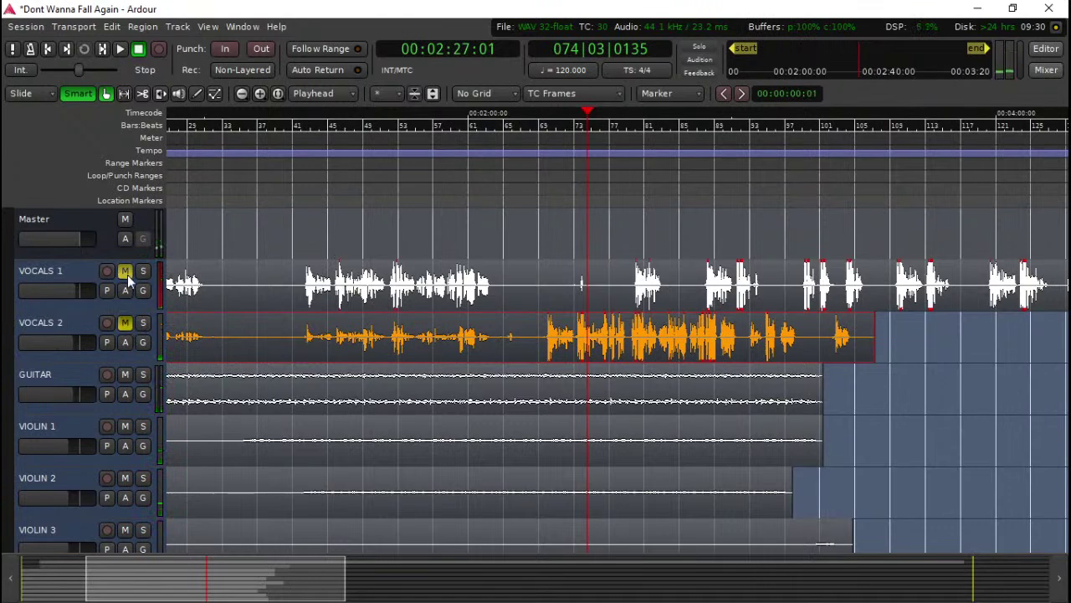
Step: Audition the late Vocals 1 passages at about 4:18 and 4:54 with Vocals 1 unmuted, and stop playback
scroll(729, 294, "right", 5)
left_click(740, 157)
key("space")
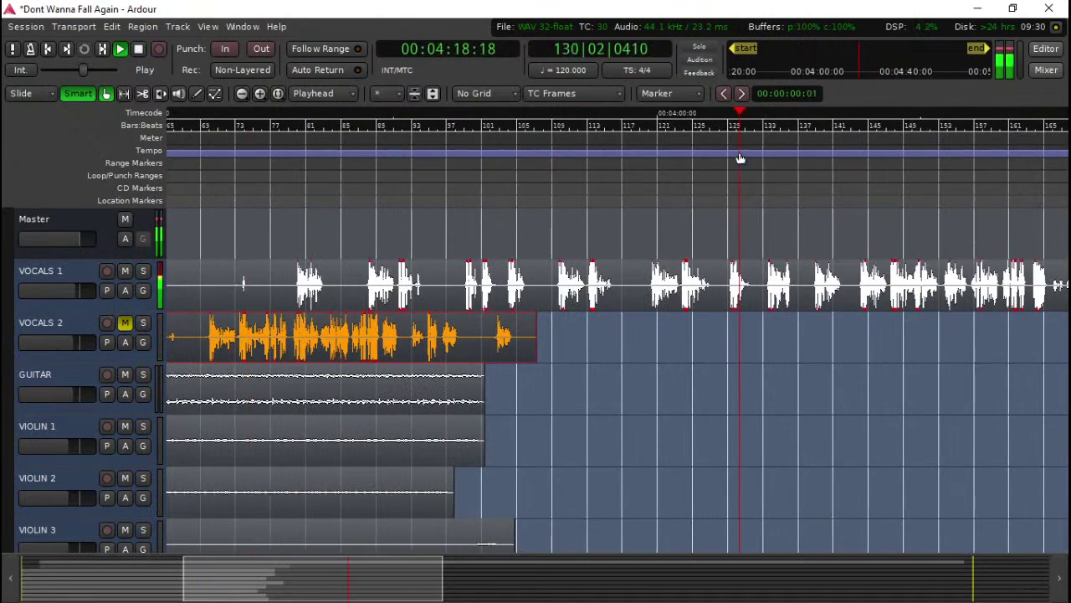
left_click(860, 159)
key("space")
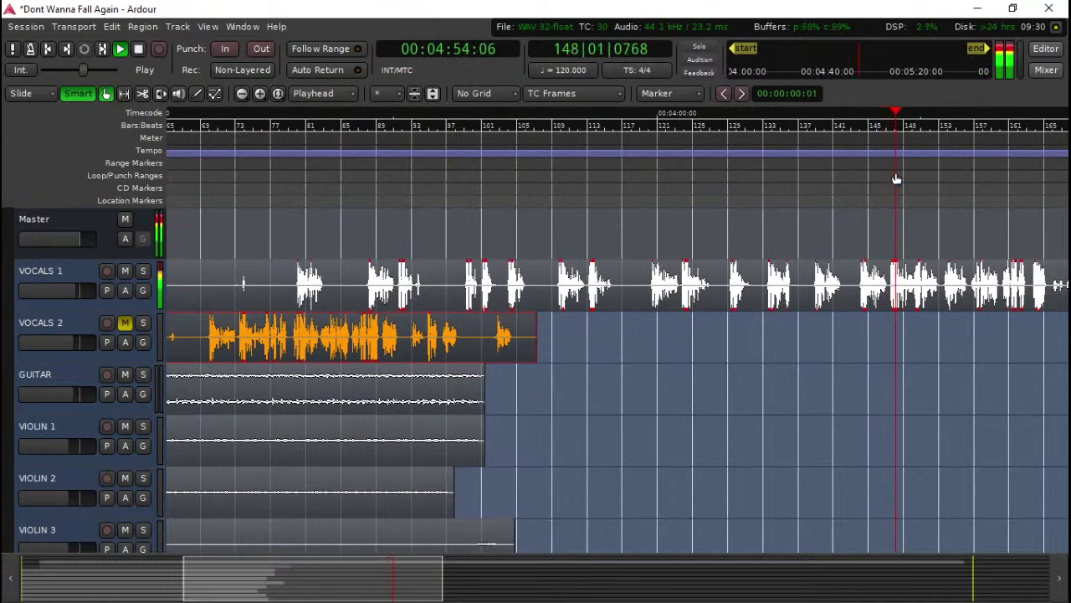
key("space")
Step: Audition the section from about 2:16 with Vocals 2 muted, checking the vocal and instrument tracks
scroll(352, 276, "left", 5)
scroll(537, 267, "left", 2)
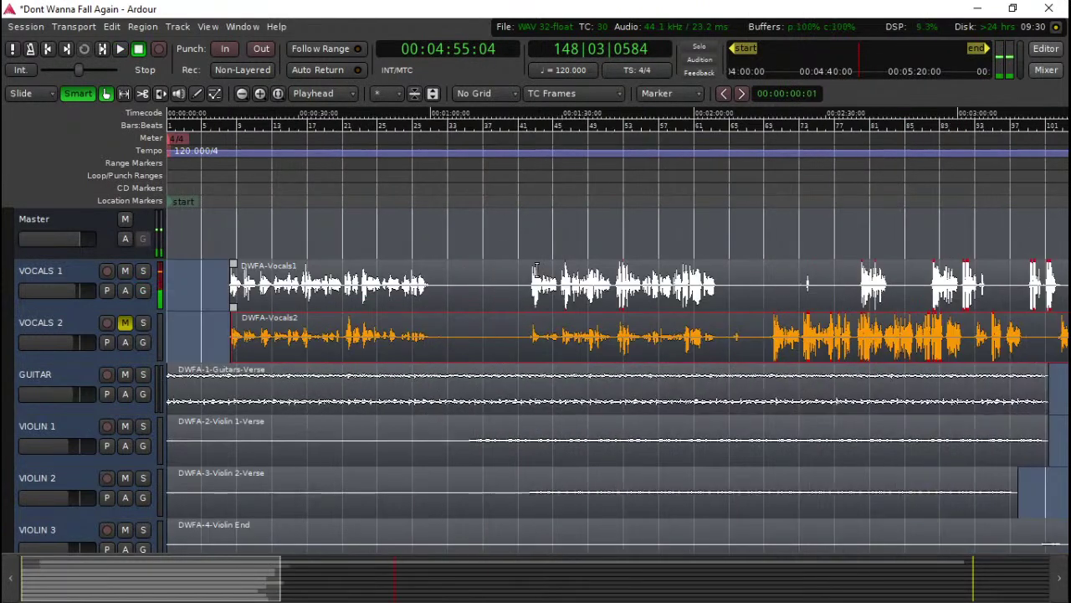
left_click(763, 168)
key("space")
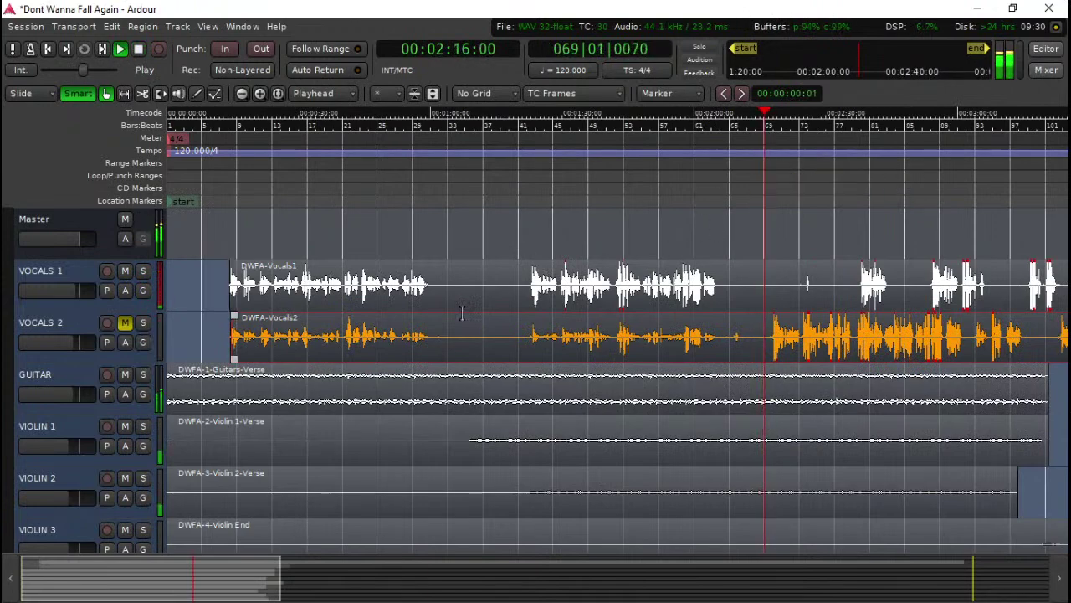
scroll(449, 346, "down", 2)
scroll(449, 335, "up", 1)
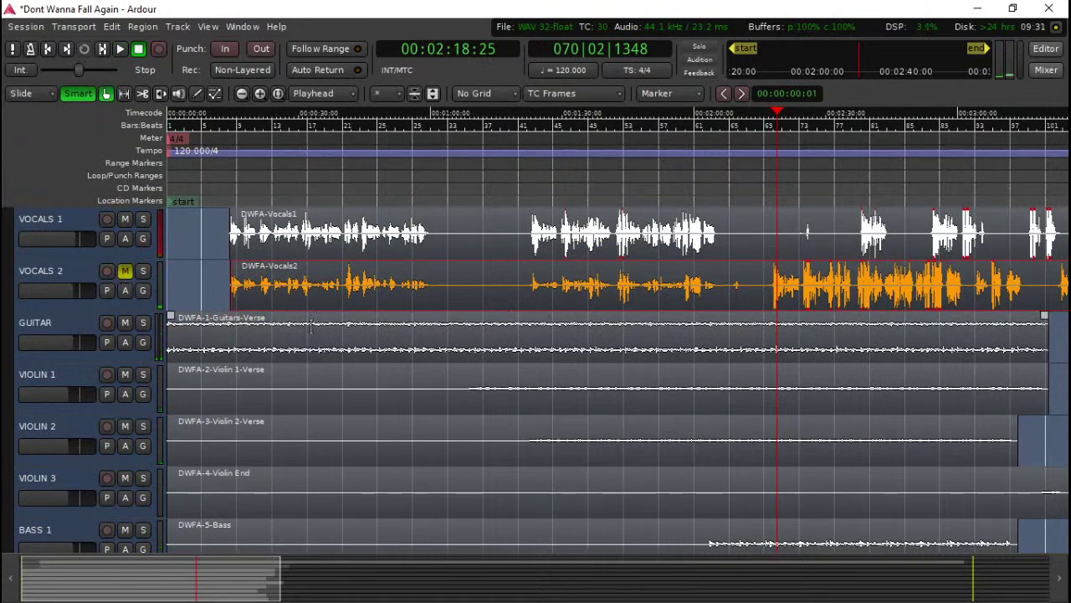
Step: Return the playhead to the session start and play the mix from there
scroll(527, 286, "down", 4)
key("Home")
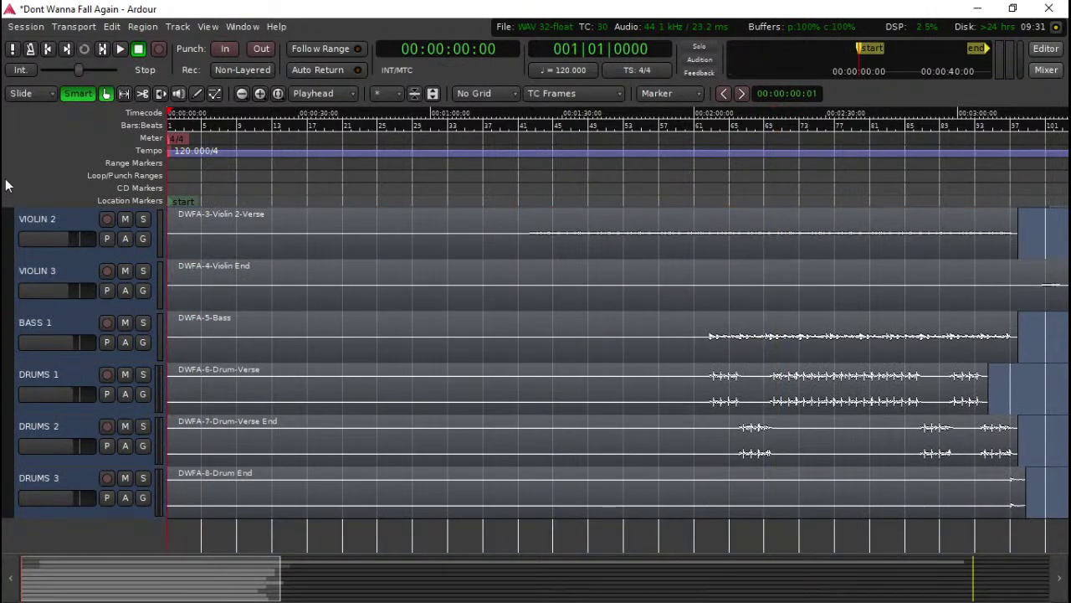
key("space")
scroll(339, 266, "up", 3)
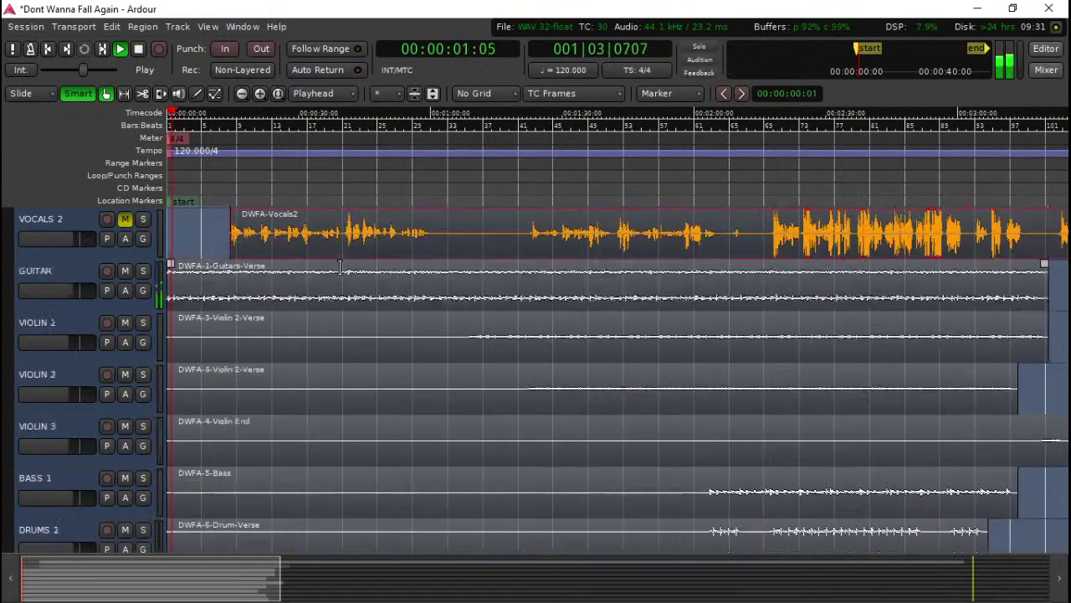
Step: Audition the mix from about 2:05 while checking every channel strip's level in the mixer
left_click(717, 169)
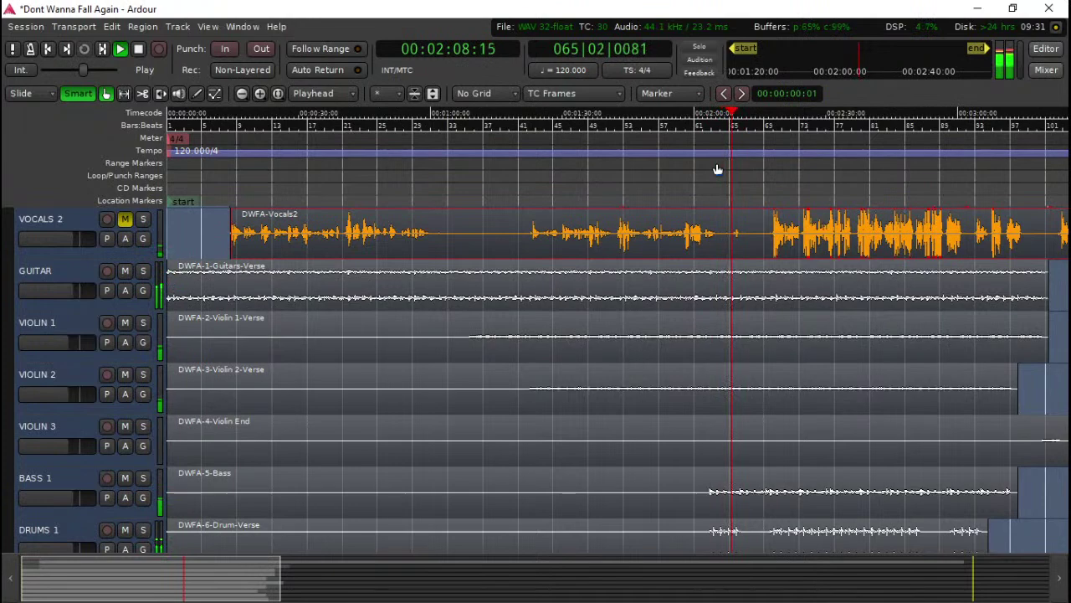
left_click(1046, 69)
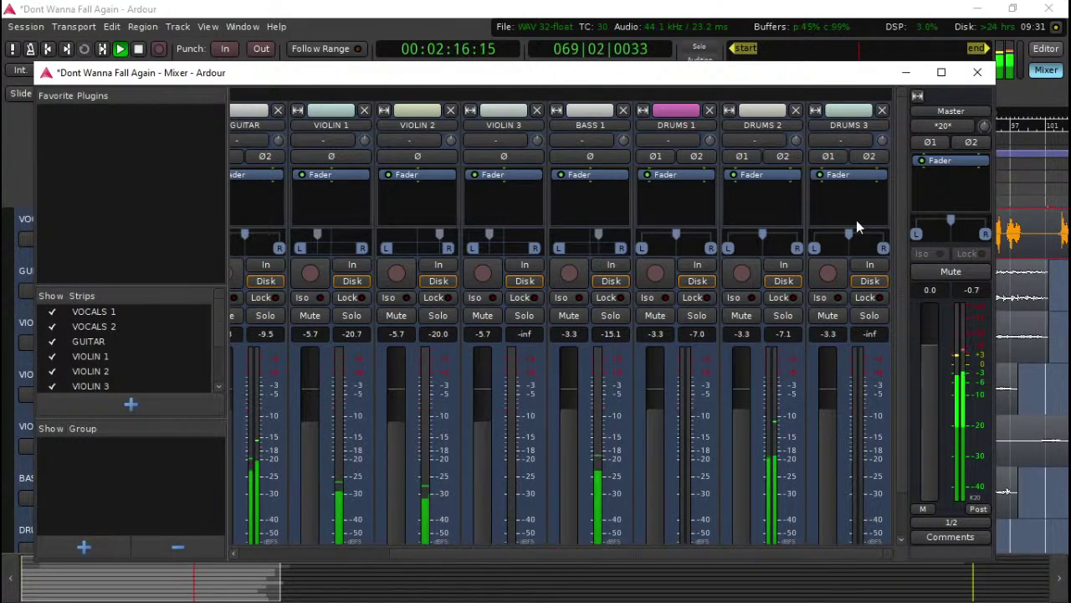
scroll(556, 428, "left", 3)
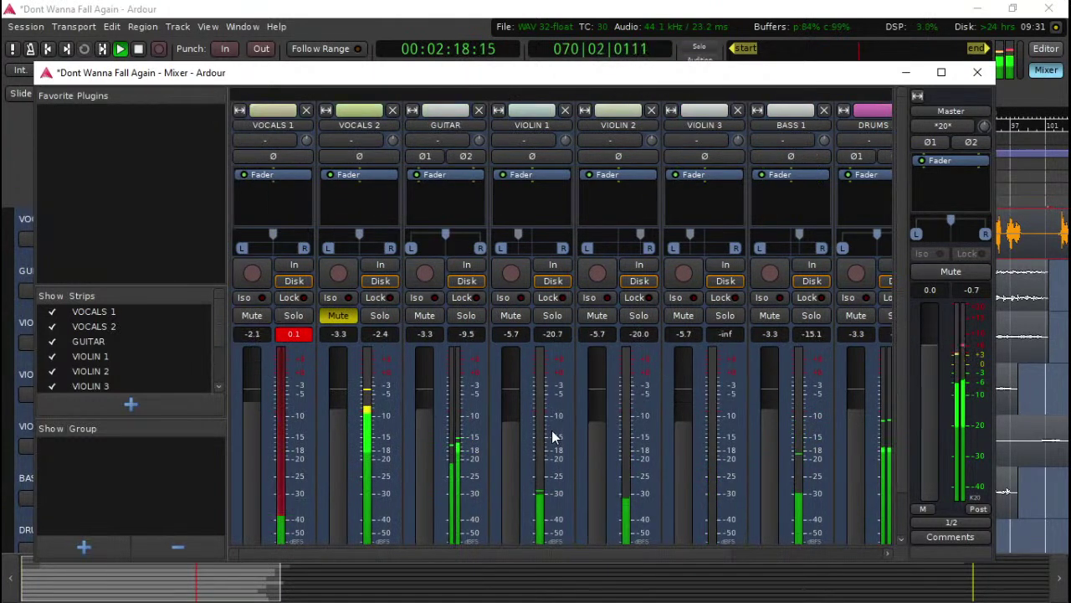
scroll(552, 435, "right", 2)
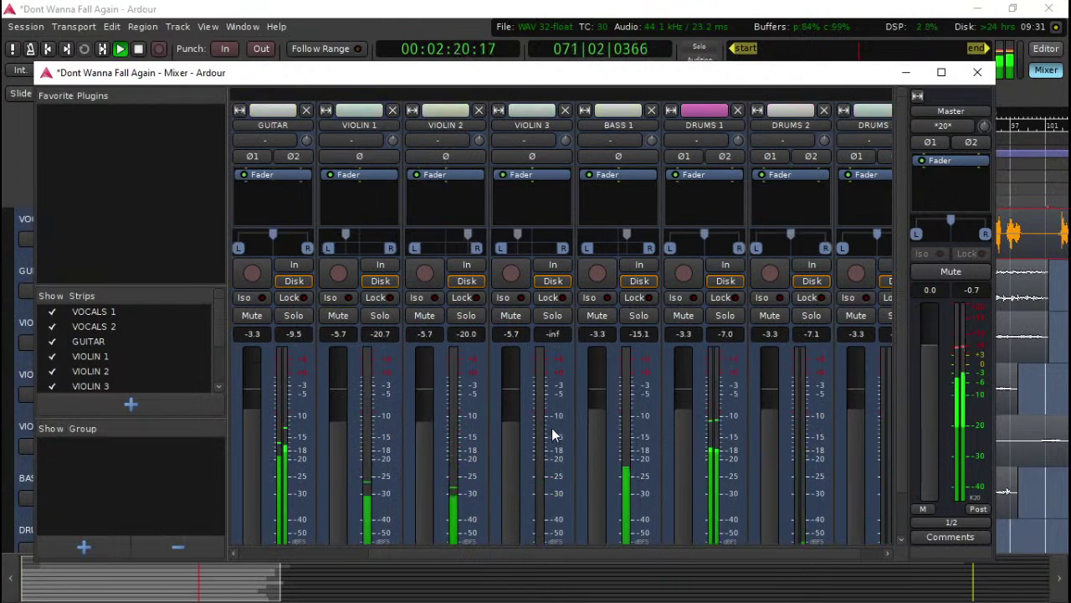
left_click(978, 73)
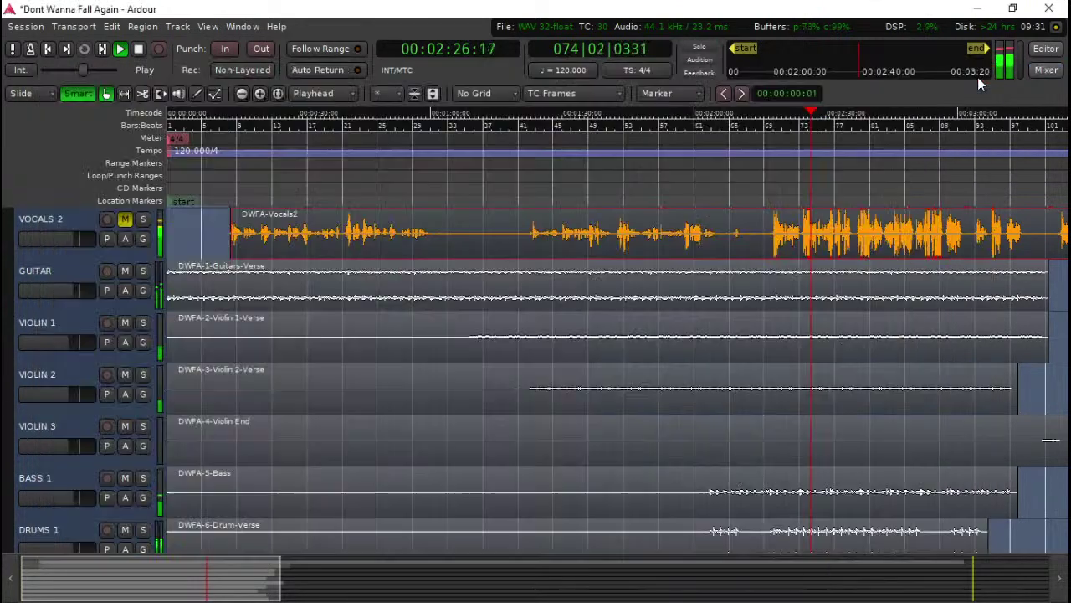
Step: Audition the bass and drum entry from about 2:02, then stop playback and look over the lower tracks
scroll(675, 359, "down", 2)
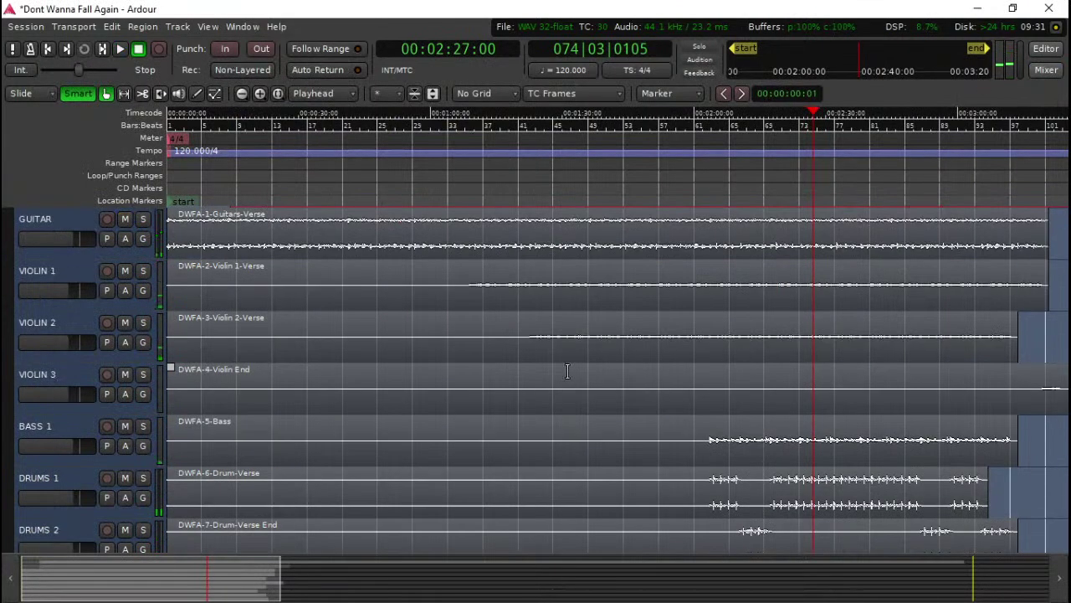
left_click(705, 169)
key("space")
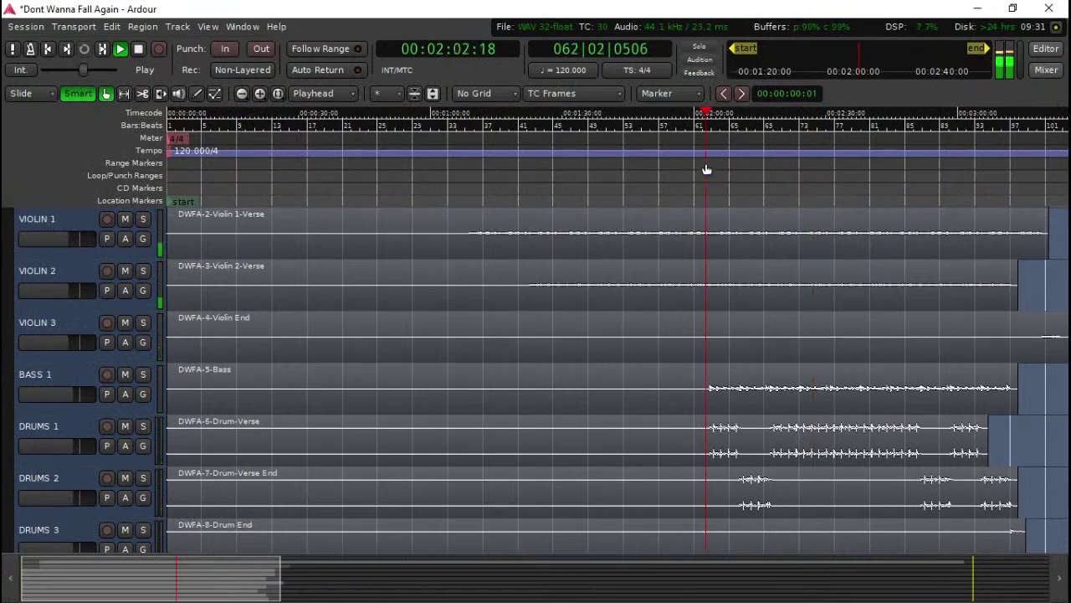
scroll(750, 402, "down", 2)
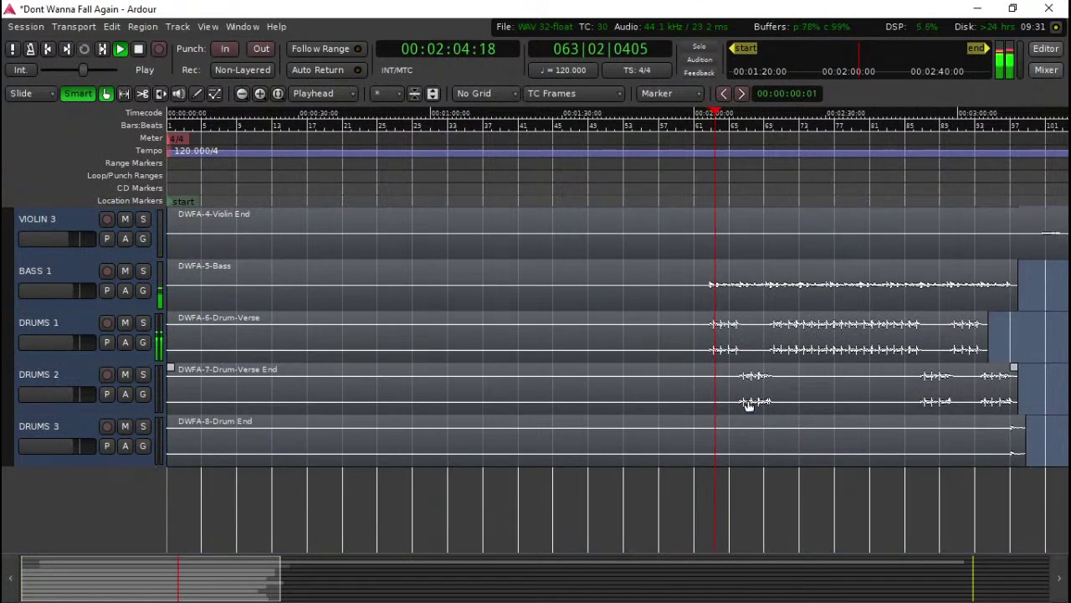
key("space")
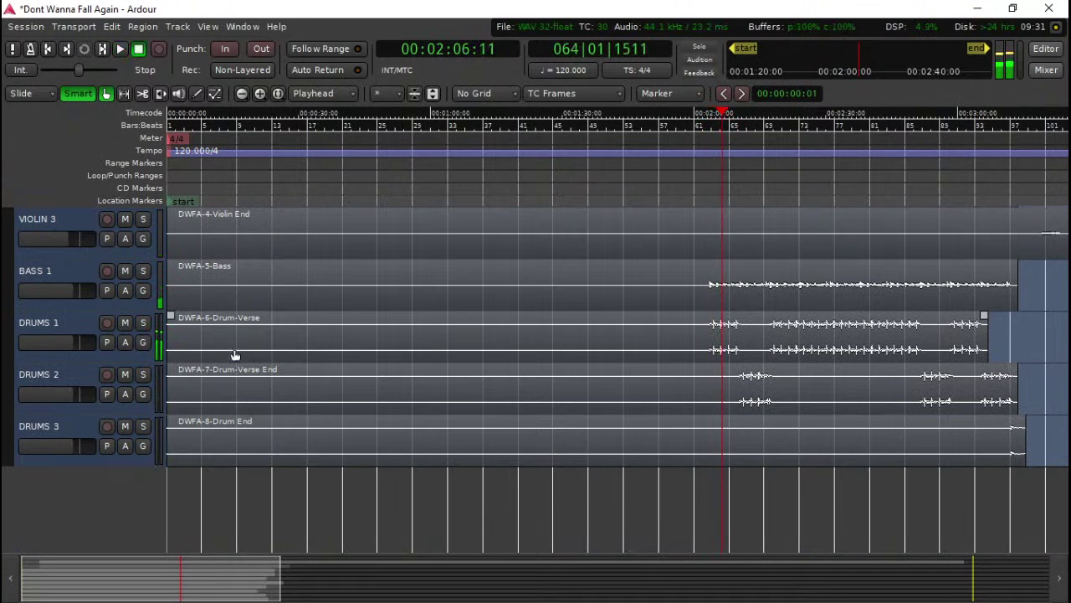
scroll(382, 362, "down", 1)
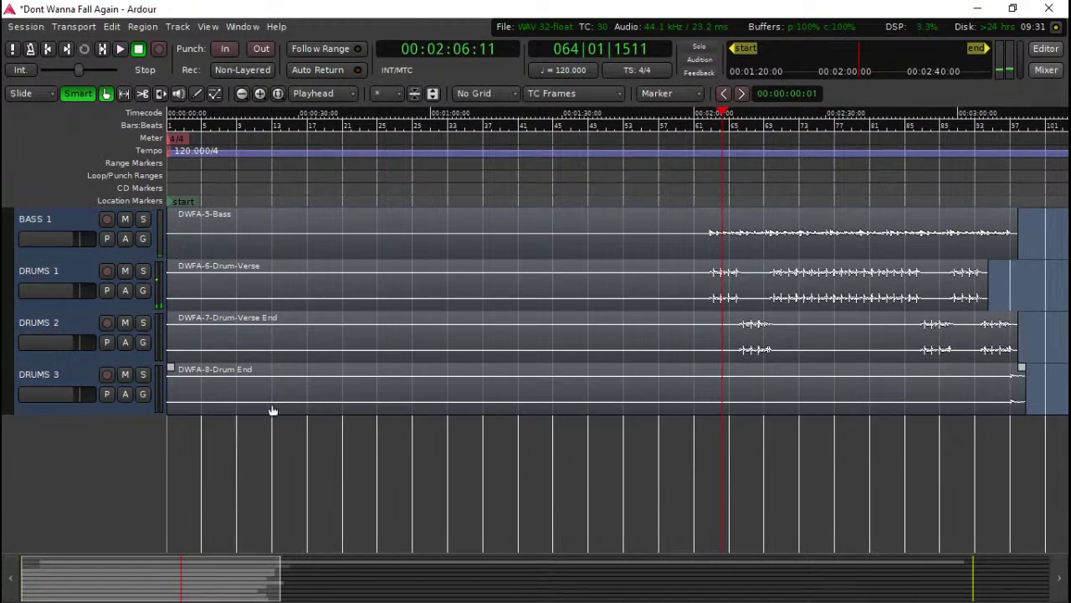
Step: Review the panning and fader settings of all mixer strips, from Drums 3 back to Vocals 1
left_click(1047, 70)
scroll(717, 223, "right", 1)
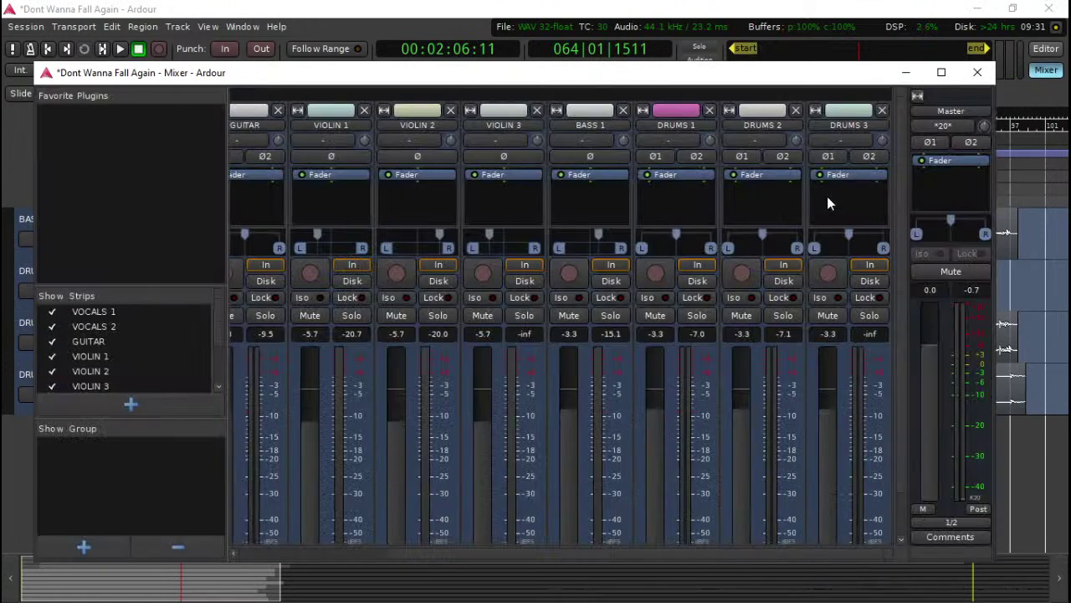
scroll(827, 196, "left", 3)
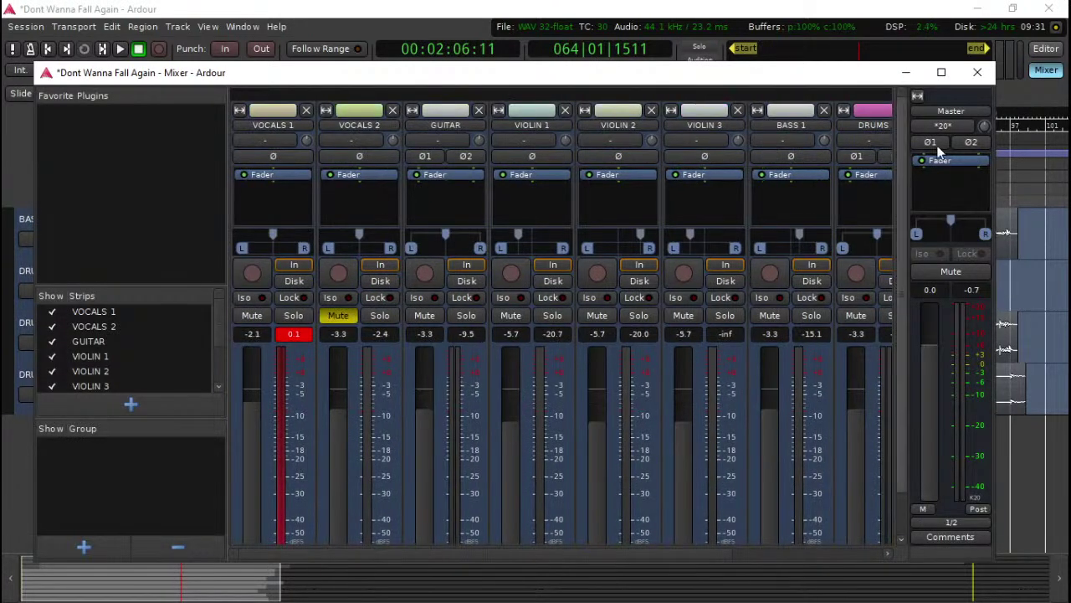
left_click(977, 73)
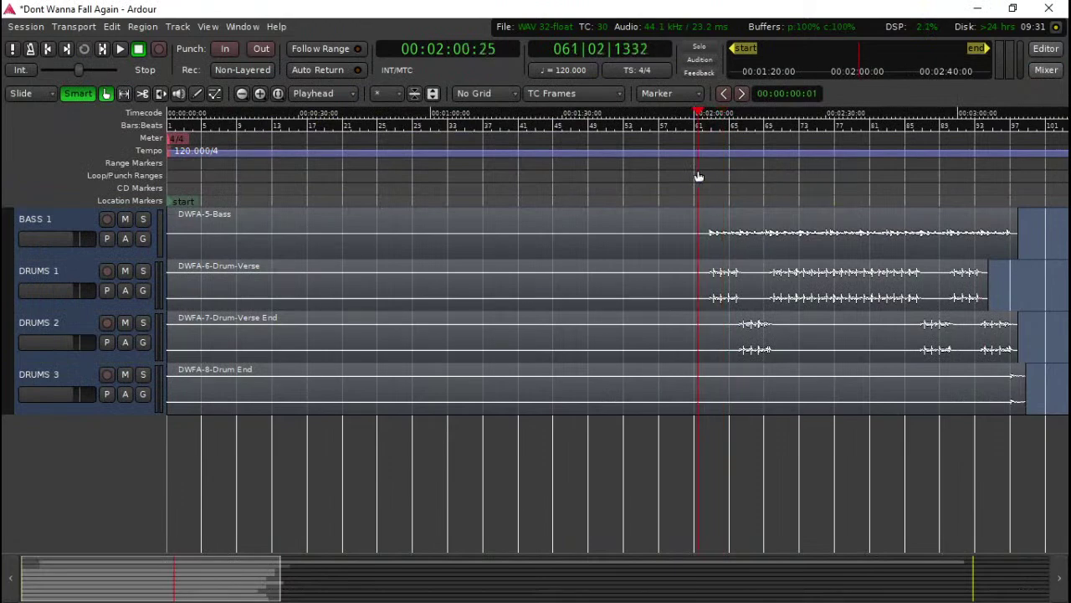
Step: Return the playhead to the session start and zoom the timeline out to show more than six minutes
scroll(544, 185, "up", 2)
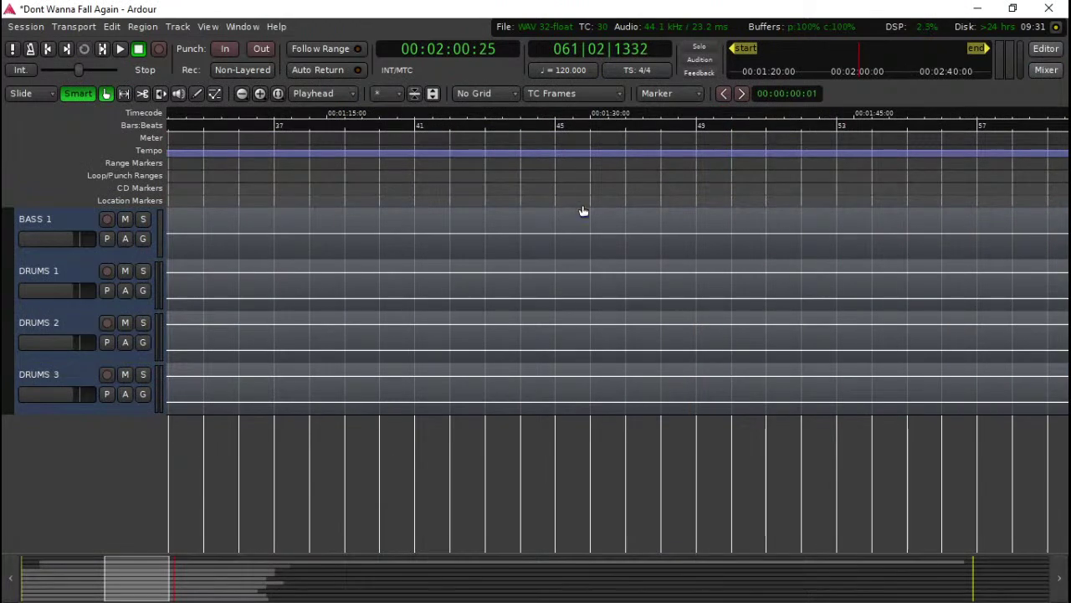
scroll(582, 211, "left", 5)
scroll(583, 211, "up", 2)
scroll(536, 251, "right", 3)
scroll(444, 332, "left", 6)
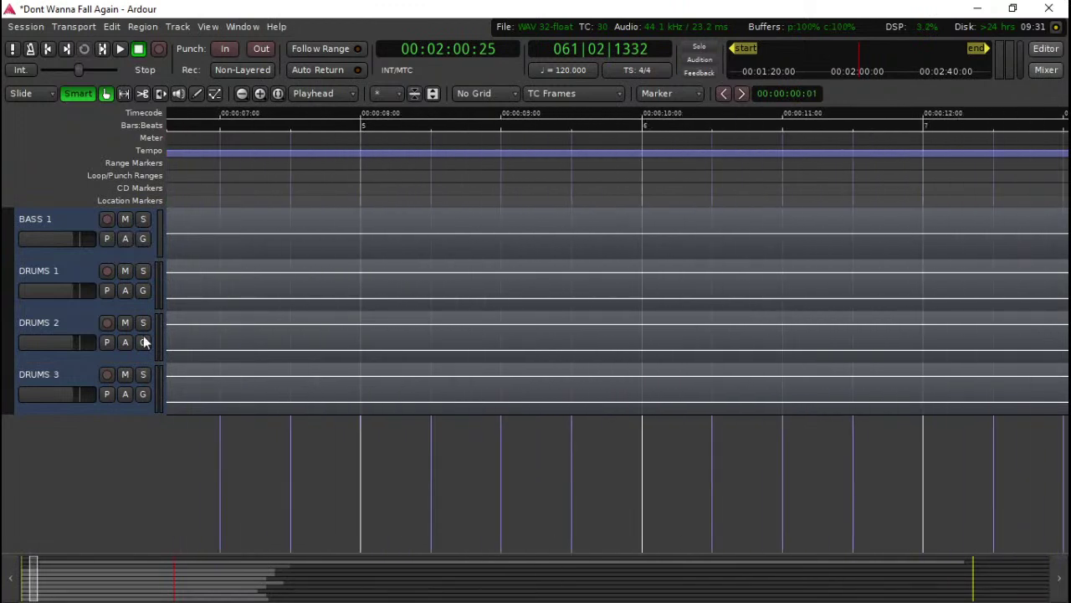
key("Home")
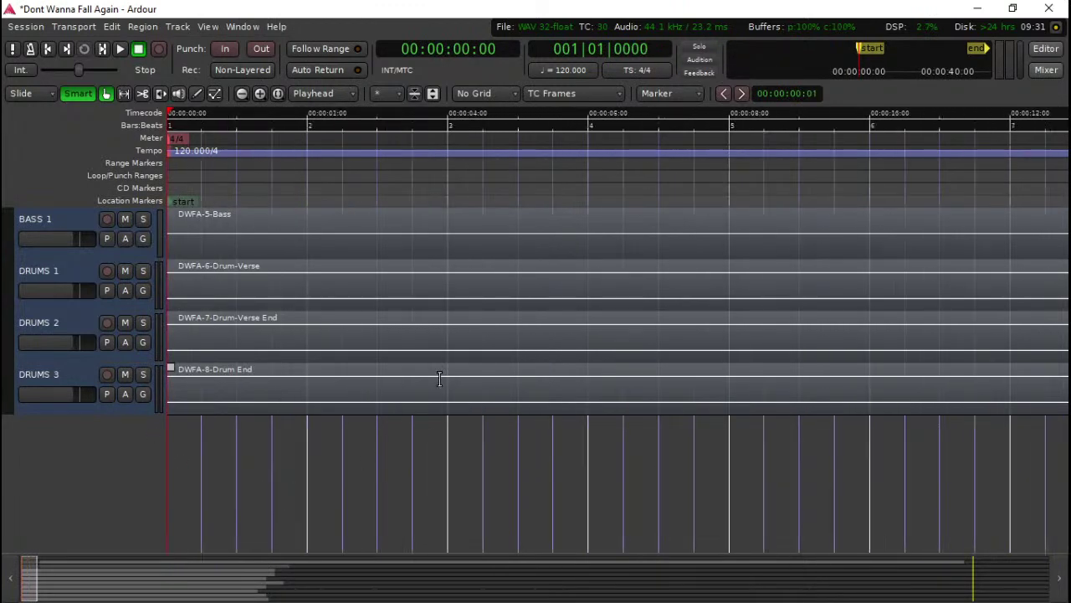
scroll(441, 385, "up", 5)
scroll(441, 385, "up", 3)
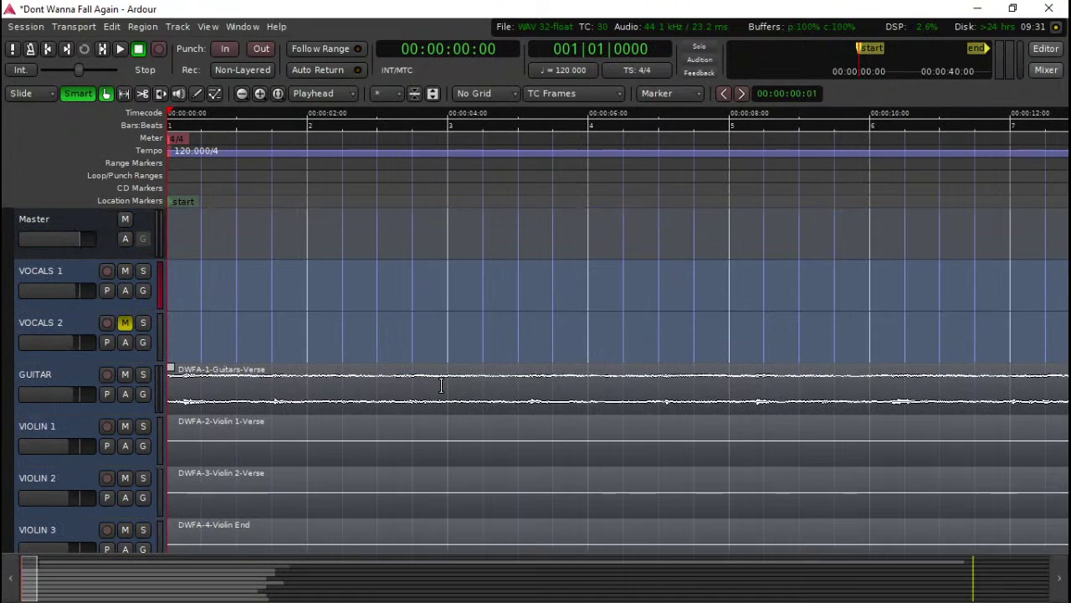
scroll(441, 385, "down", 3)
key("minus")
key("minus")
key("minus")
key("minus")
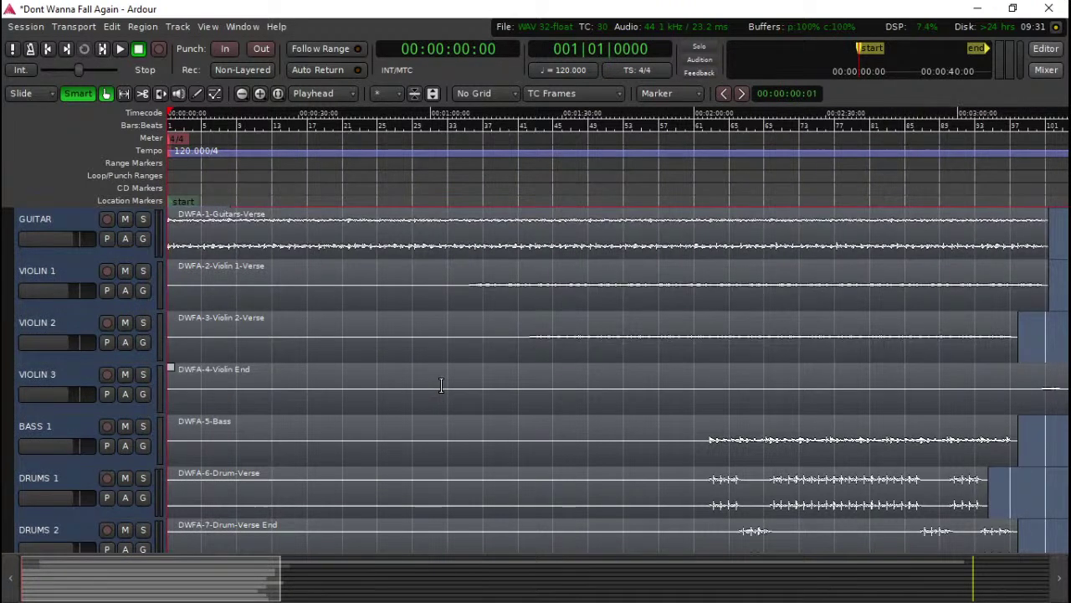
key("minus")
scroll(441, 385, "up", 1)
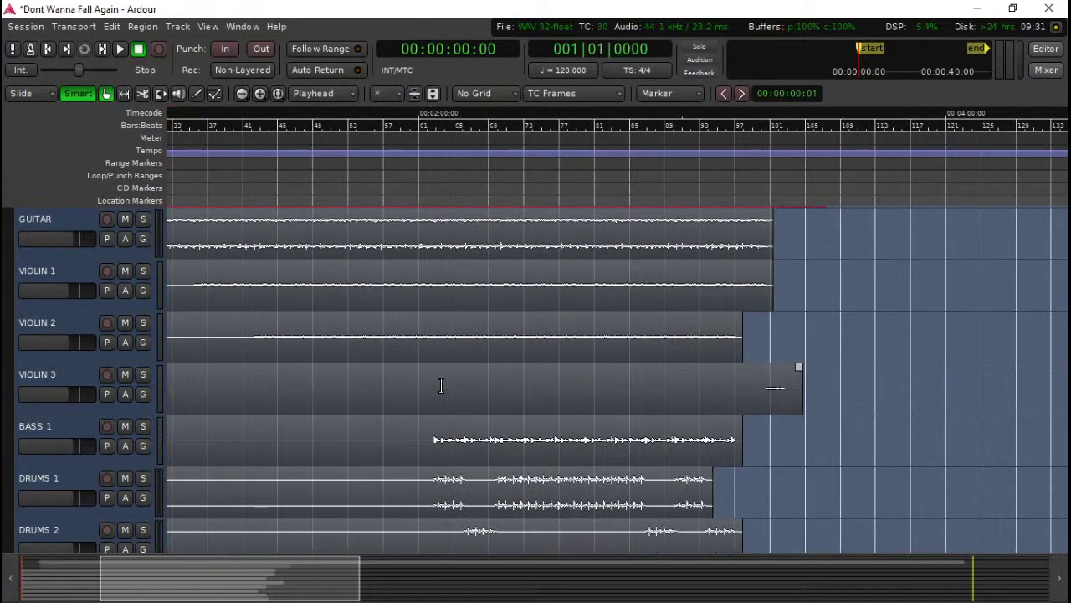
scroll(441, 385, "down", 1)
scroll(441, 385, "up", 2)
scroll(441, 385, "down", 2)
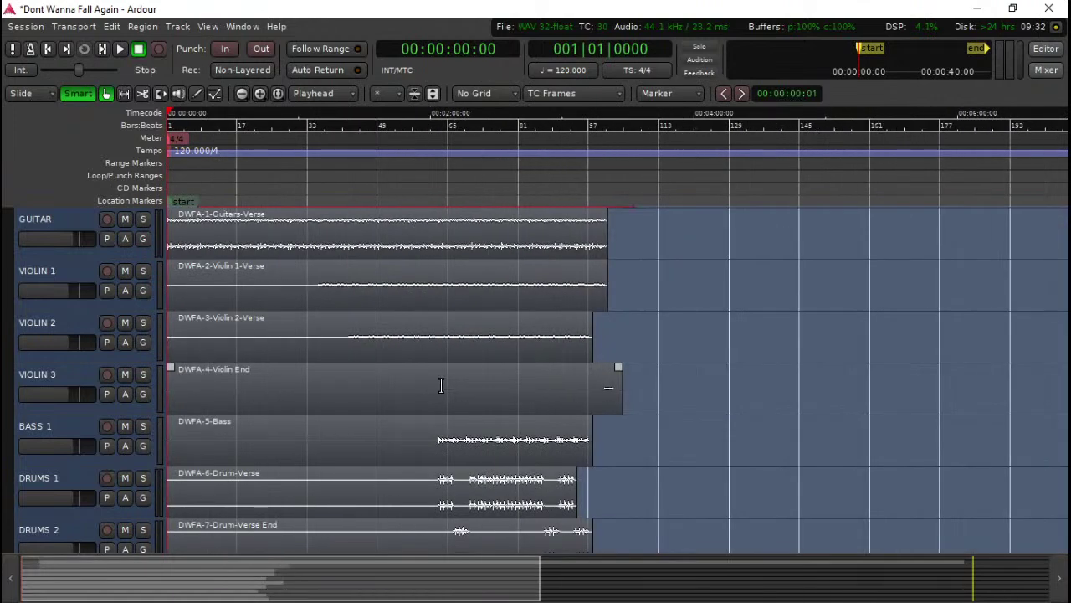
Step: Examine where the instrument regions and Vocals 2 end compared with the longer Vocals 1 recording
scroll(441, 385, "down", 1)
scroll(441, 385, "up", 1)
scroll(441, 385, "right", 1)
scroll(441, 385, "left", 1)
scroll(442, 385, "right", 4)
scroll(441, 385, "left", 3)
scroll(442, 385, "left", 1)
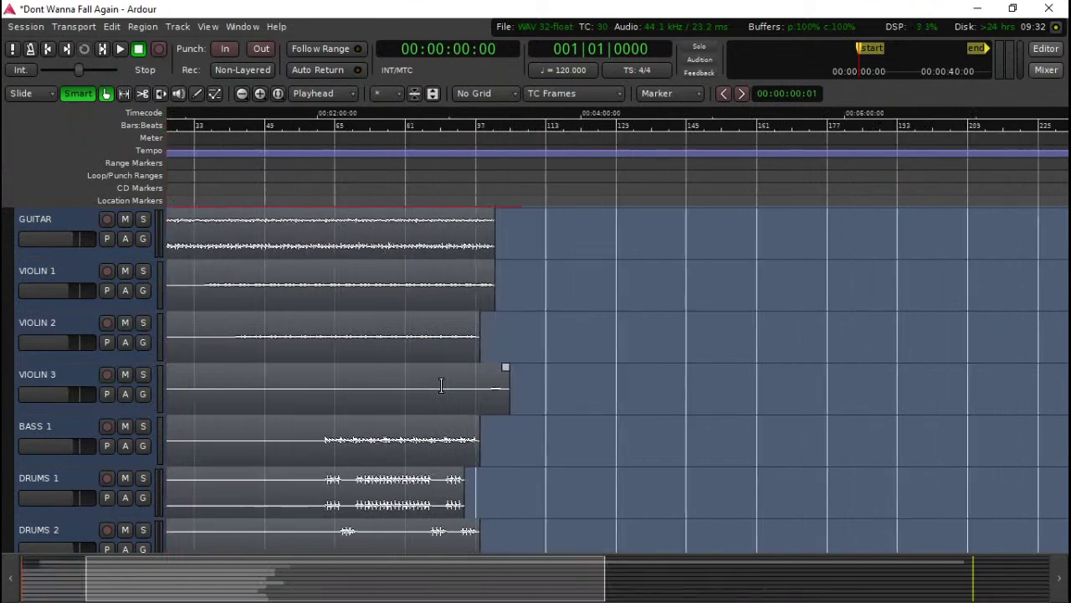
scroll(441, 385, "right", 4)
scroll(441, 385, "left", 3)
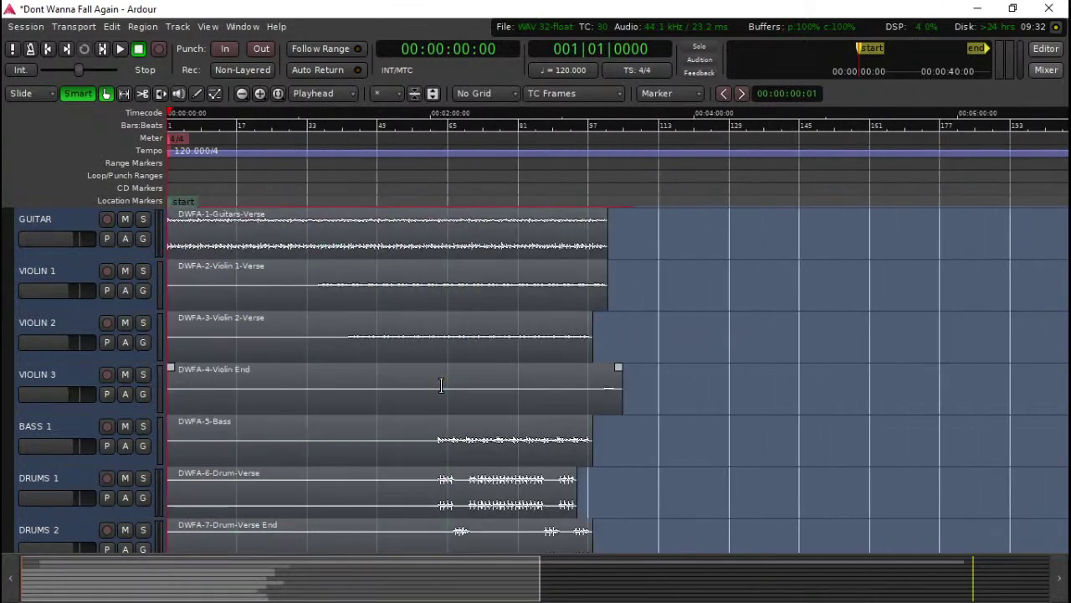
scroll(441, 385, "down", 5)
scroll(441, 385, "up", 6)
scroll(441, 385, "down", 3)
scroll(441, 385, "up", 3)
scroll(441, 385, "down", 2)
scroll(441, 385, "up", 1)
scroll(452, 368, "up", 4)
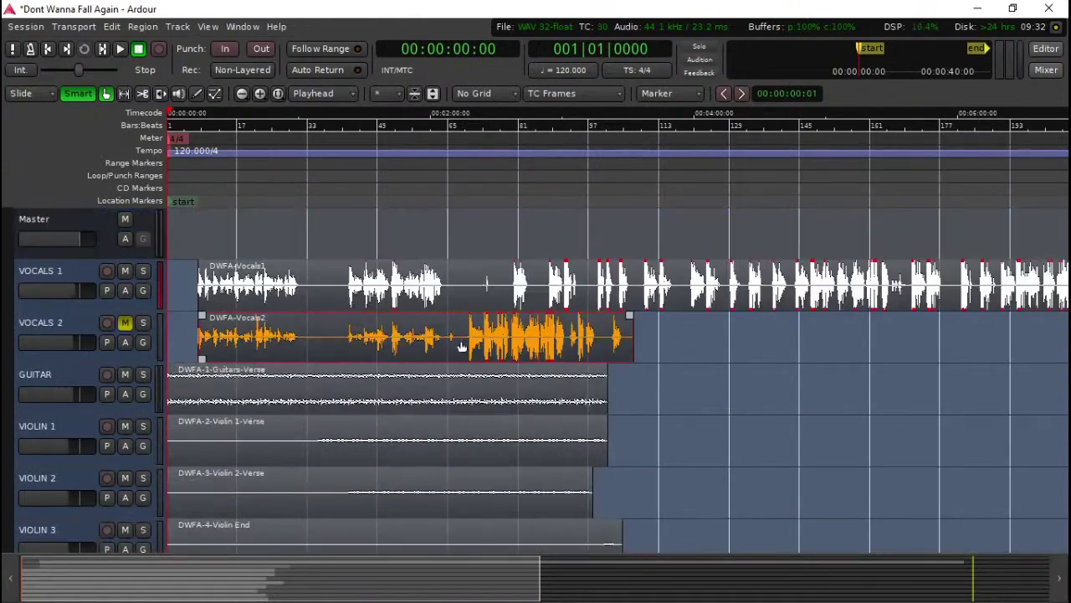
scroll(462, 347, "down", 4)
scroll(462, 347, "up", 4)
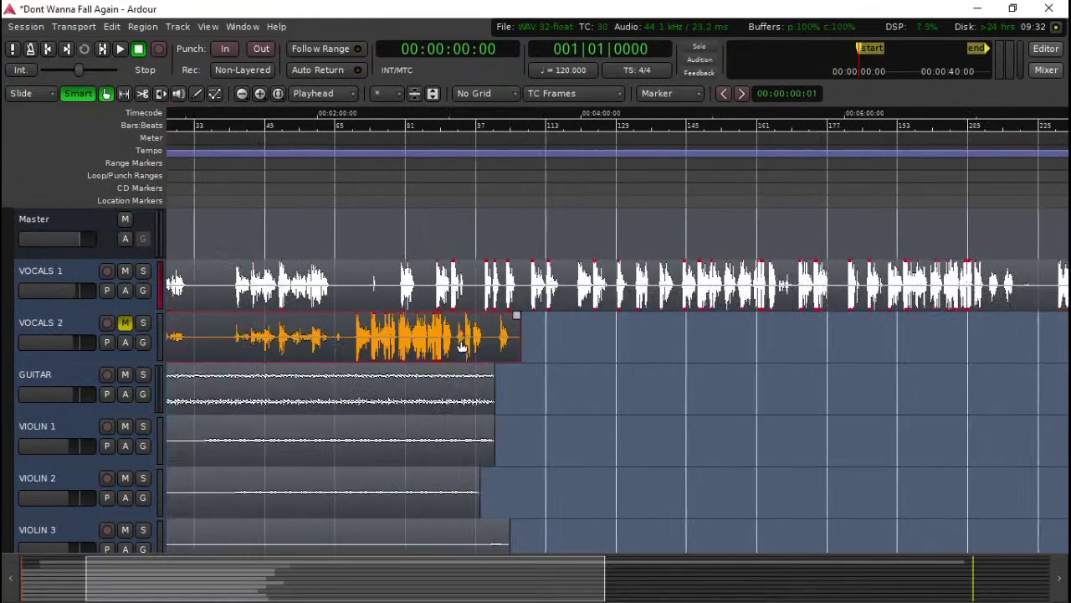
scroll(462, 347, "right", 4)
scroll(462, 347, "left", 2)
scroll(462, 347, "left", 2)
scroll(462, 352, "right", 4)
scroll(462, 360, "left", 2)
Step: Play the mix from the session start, check the vocal and guitar levels in the mixer, and stop playback
left_click(248, 196)
key("Home")
key("space")
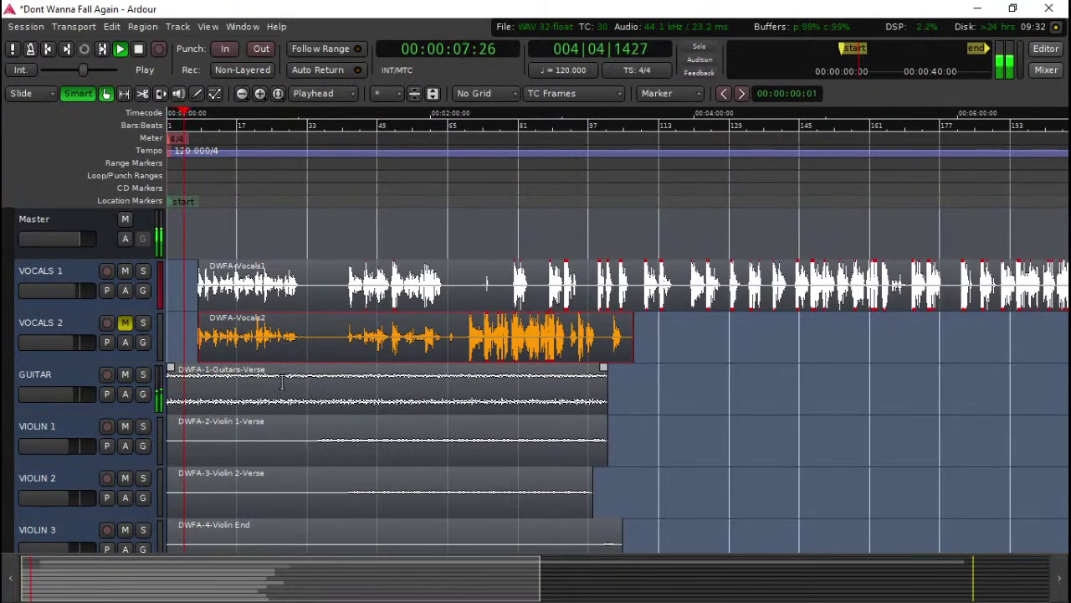
key("space")
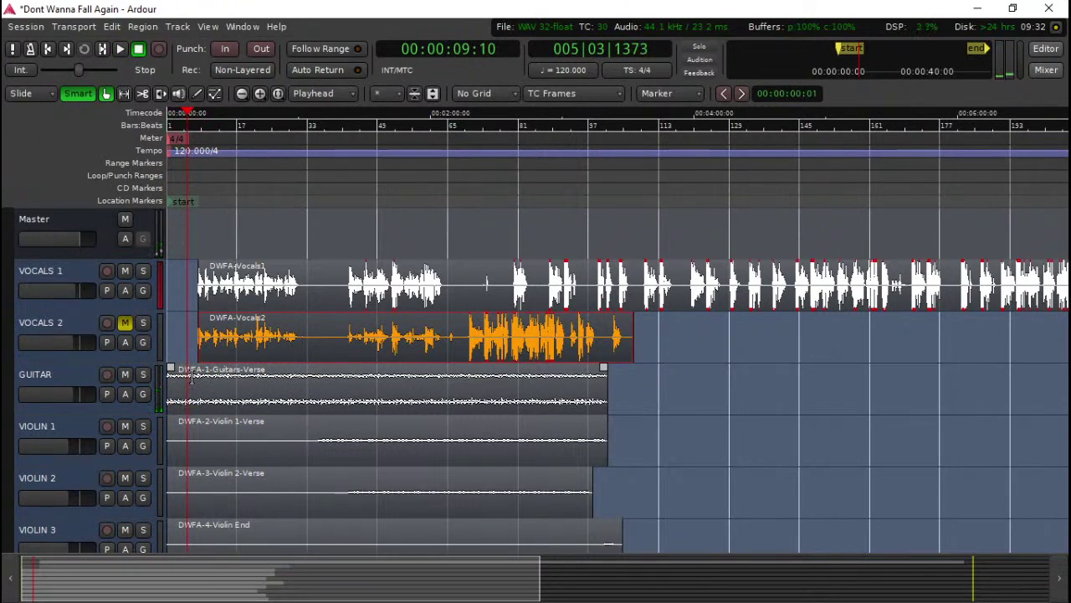
key("space")
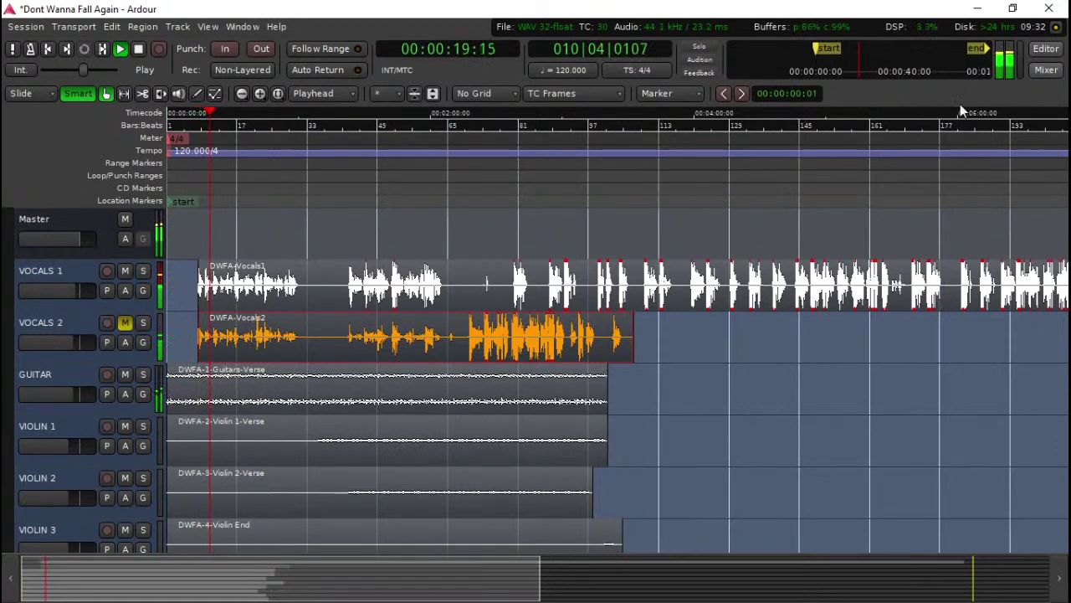
left_click(1045, 71)
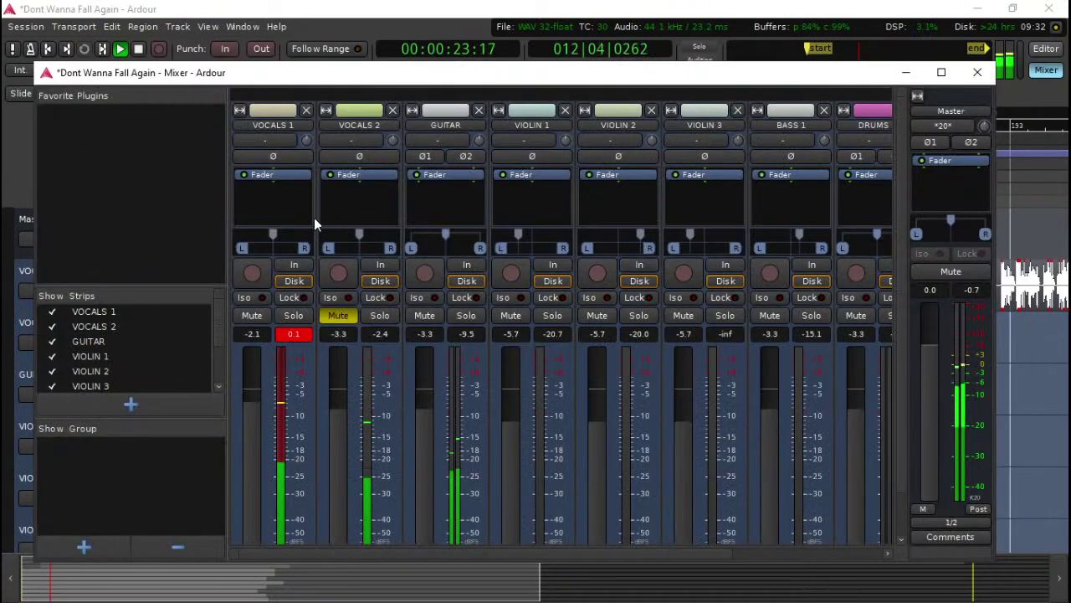
key("alt+e")
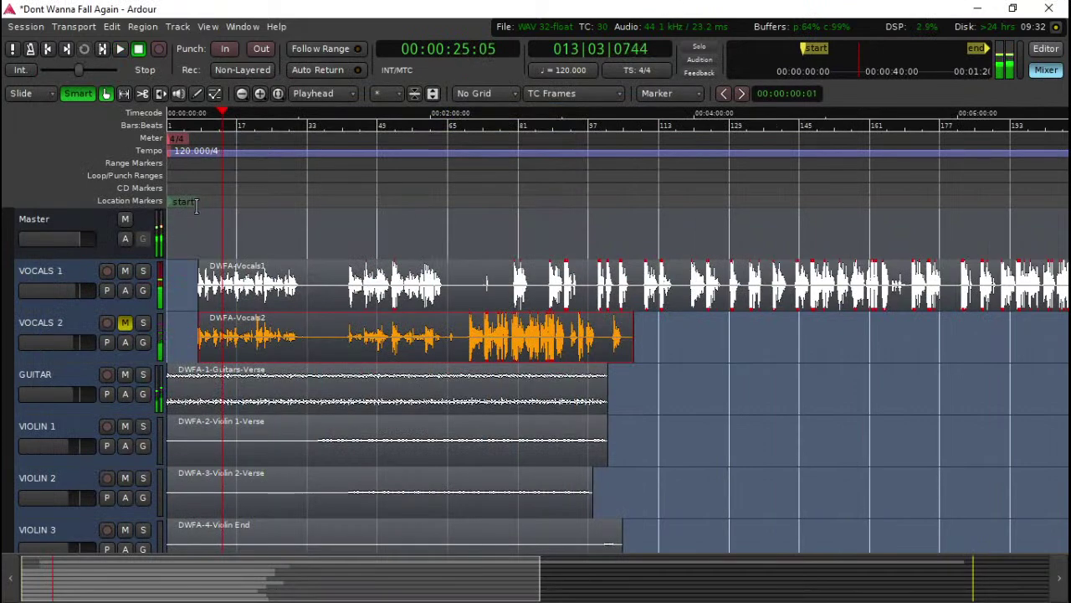
Step: Play the mix from about 0:12 and insert the Limiter Box v1.2 plugin below the fader on the Vocals 1 strip
left_click(195, 182)
key("space")
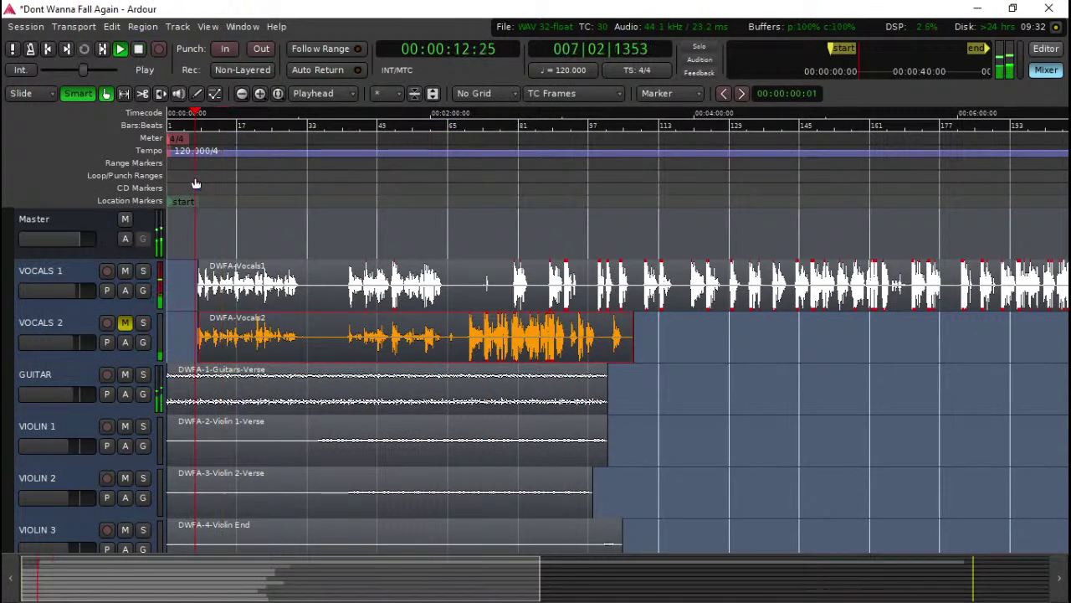
left_click(1046, 71)
double_click(276, 199)
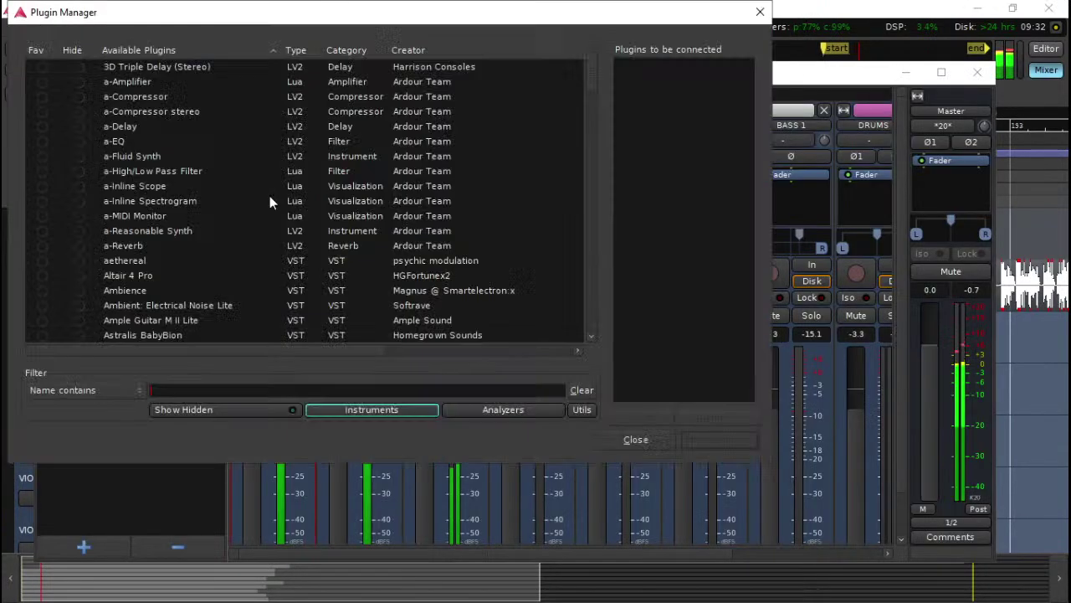
type("limiter")
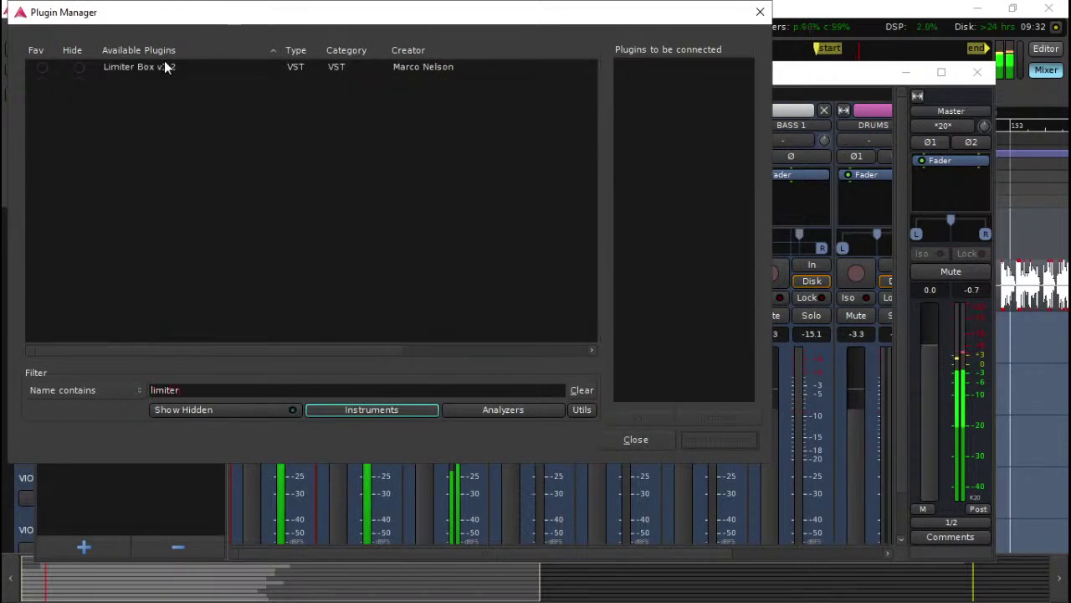
double_click(165, 67)
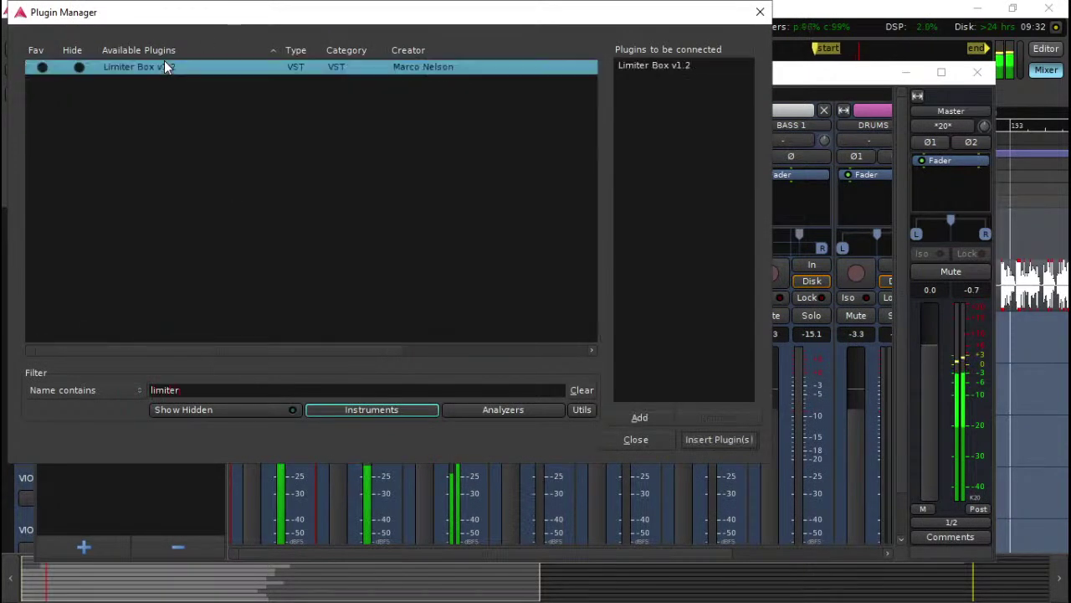
left_click(716, 441)
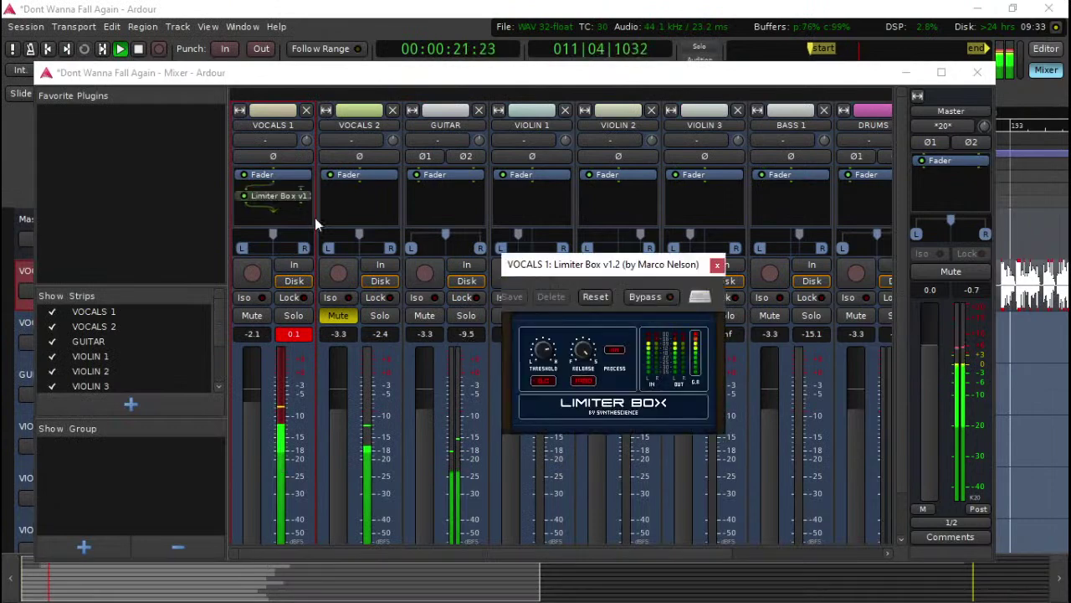
Step: Close the Limiter Box window and switch to Audacity
left_click(716, 265)
left_click(529, 6)
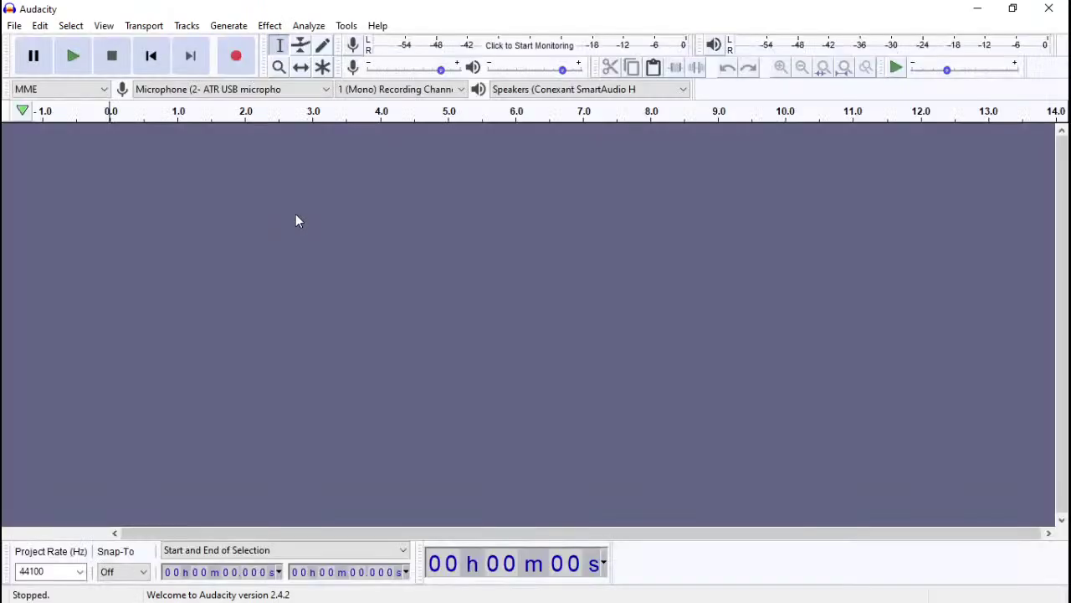
Step: Load the DWFA-Vocals1.wav recording from the RAW folder into the empty Audacity project
left_click(15, 26)
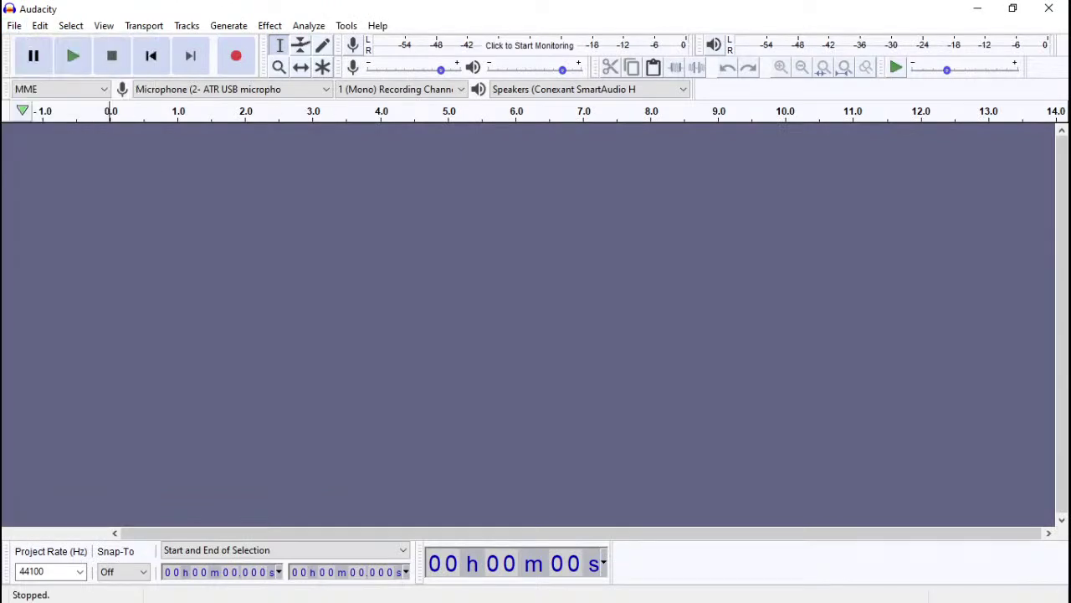
key("alt+Tab")
left_click(554, 283)
mouse_move(185, 283)
left_mouse_down()
mouse_move(314, 259)
mouse_move(600, 281)
mouse_move(177, 265)
left_mouse_up()
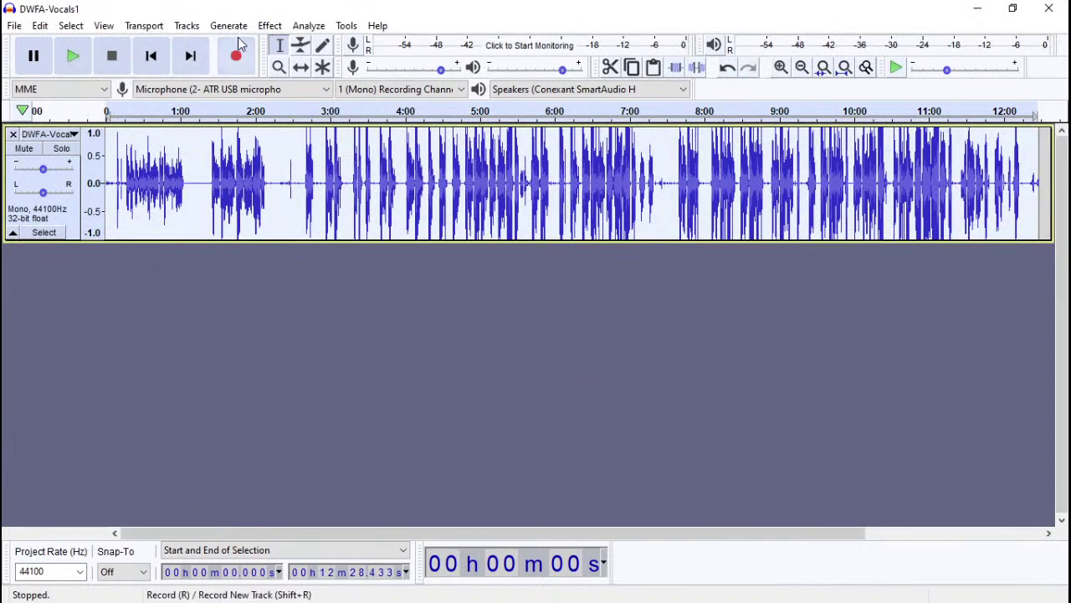
Step: Apply a Hard Limit limiter to the whole vocal track at -3.00 dB with 10.00 ms hold and no make-up gain
left_click(269, 25)
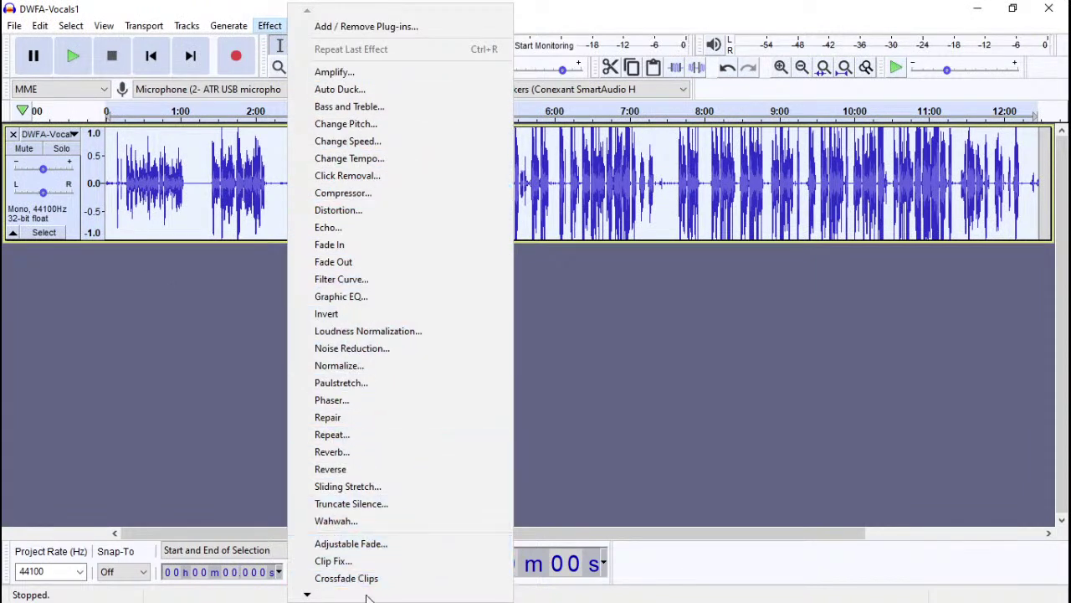
scroll(379, 548, "down", 5)
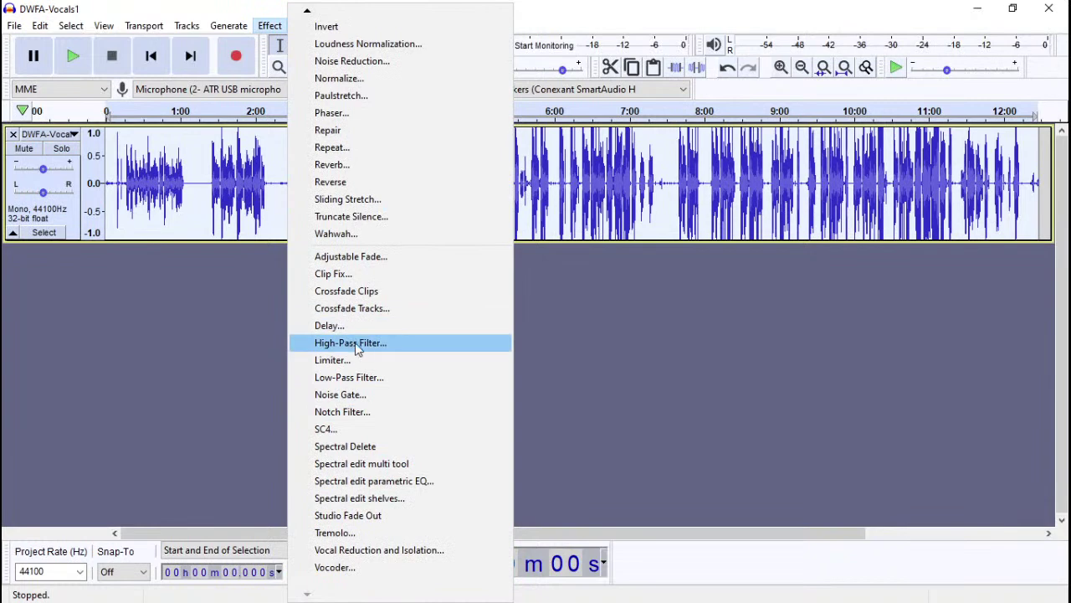
left_click(355, 359)
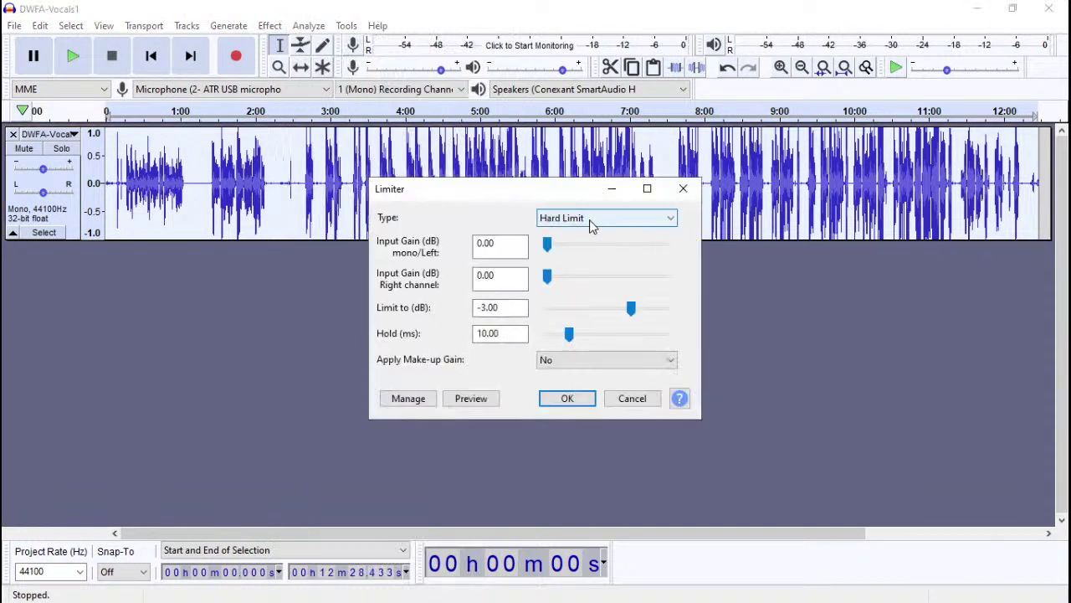
left_click(562, 396)
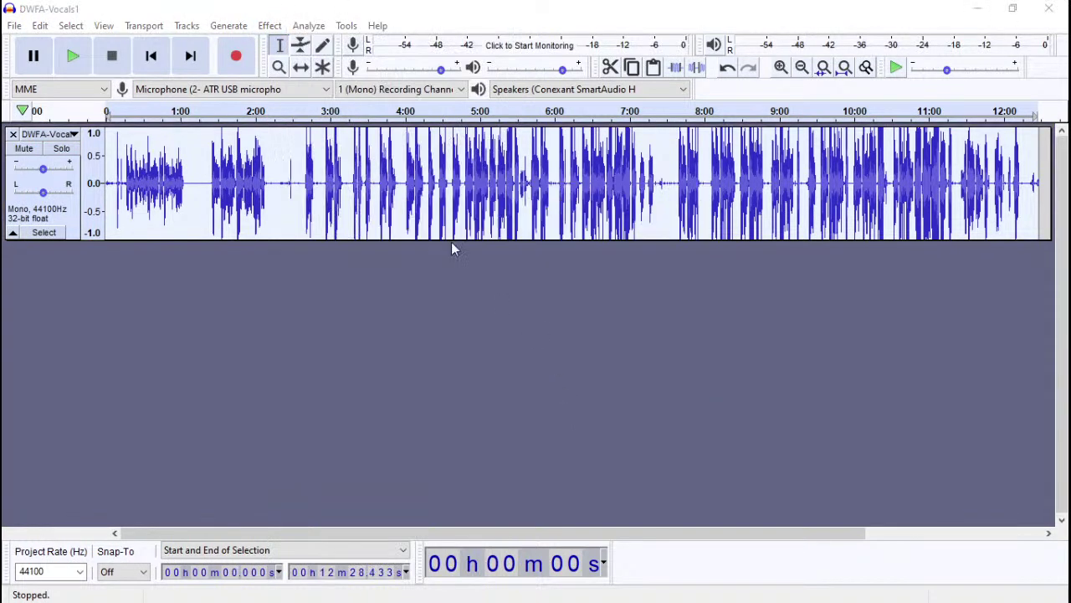
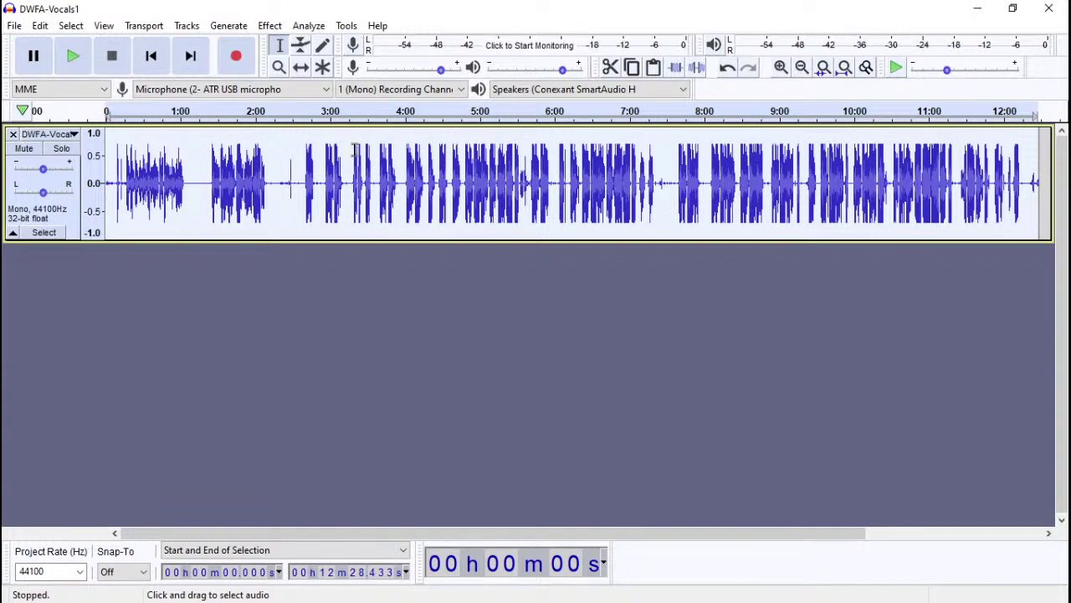
Step: Play the limited vocal briefly from about 2:41, stop it, and close the DWFA-Vocals1 project without saving
left_click(307, 159)
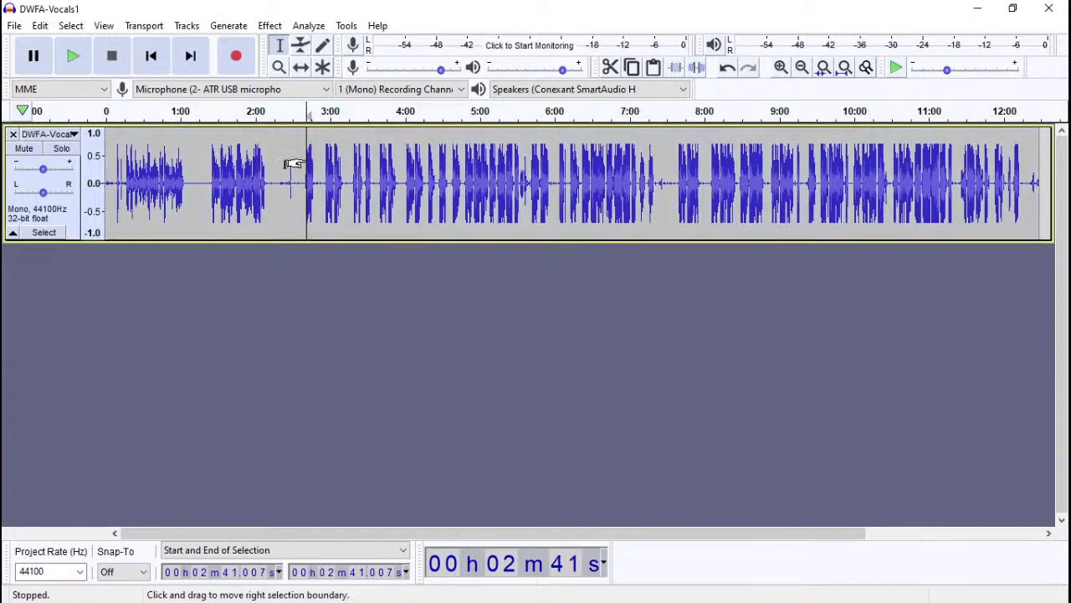
key("space")
key("space")
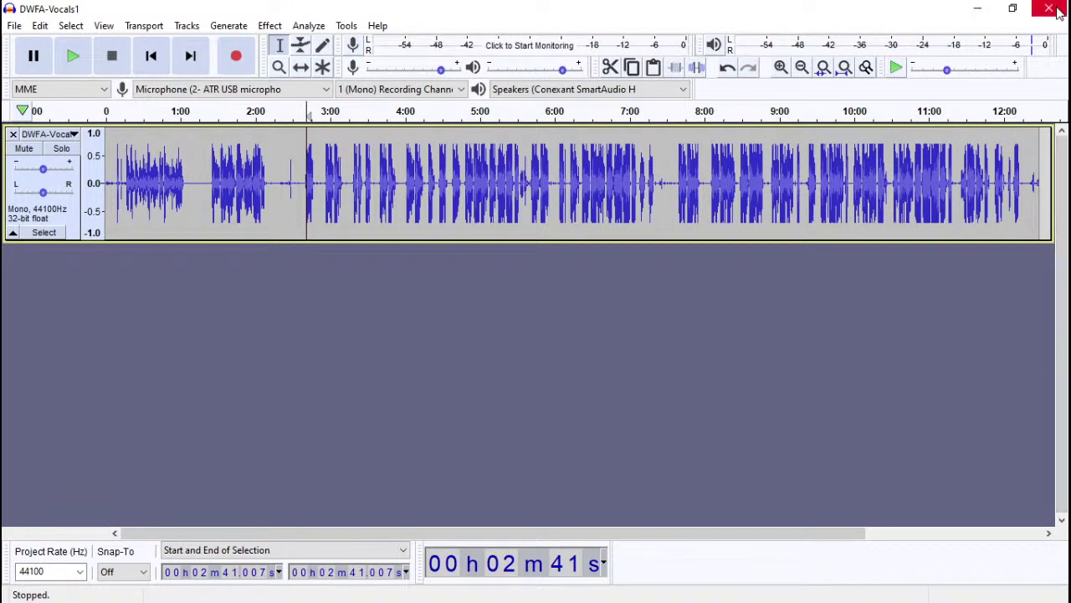
key("ctrl+w")
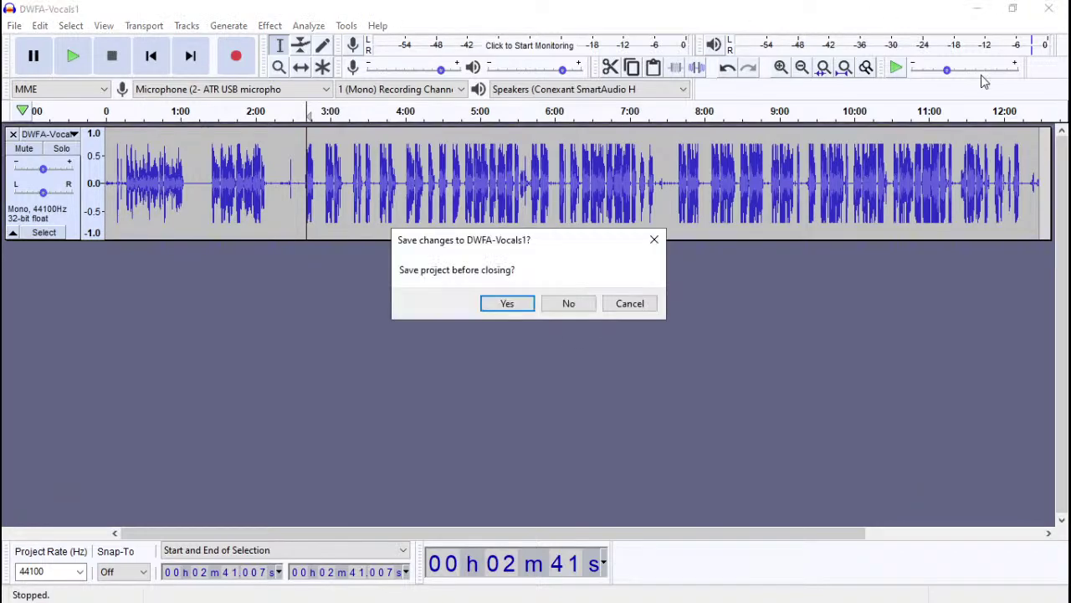
left_click(572, 302)
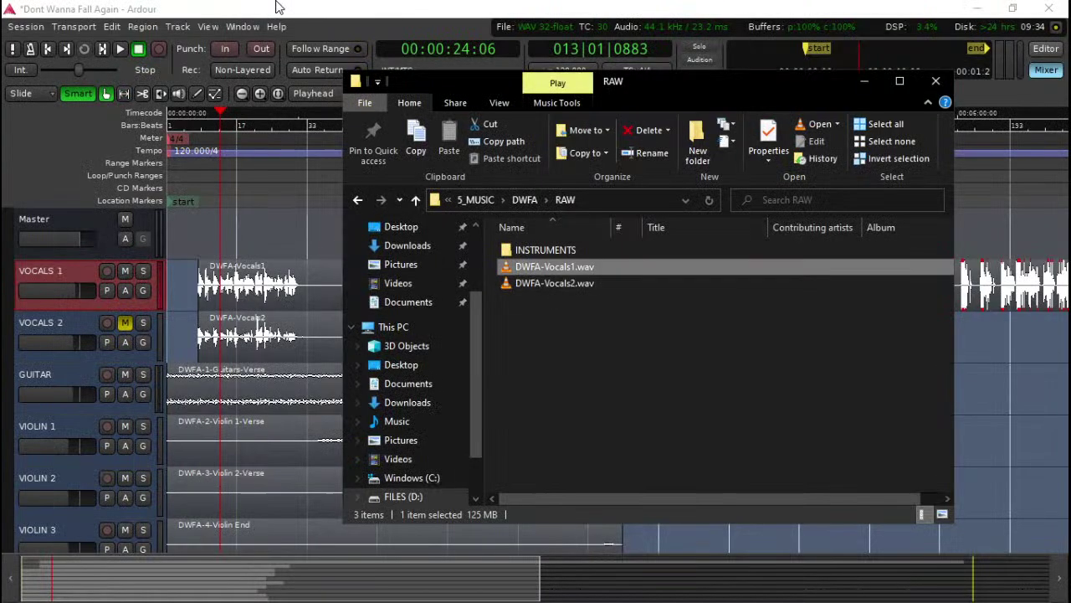
Step: Switch to Ardour, play the mix, load the "-16 Db Limit" preset in the Vocals 1 Limiter Box, and close the plugin window
left_click(279, 7)
left_click(1047, 70)
key("space")
double_click(271, 197)
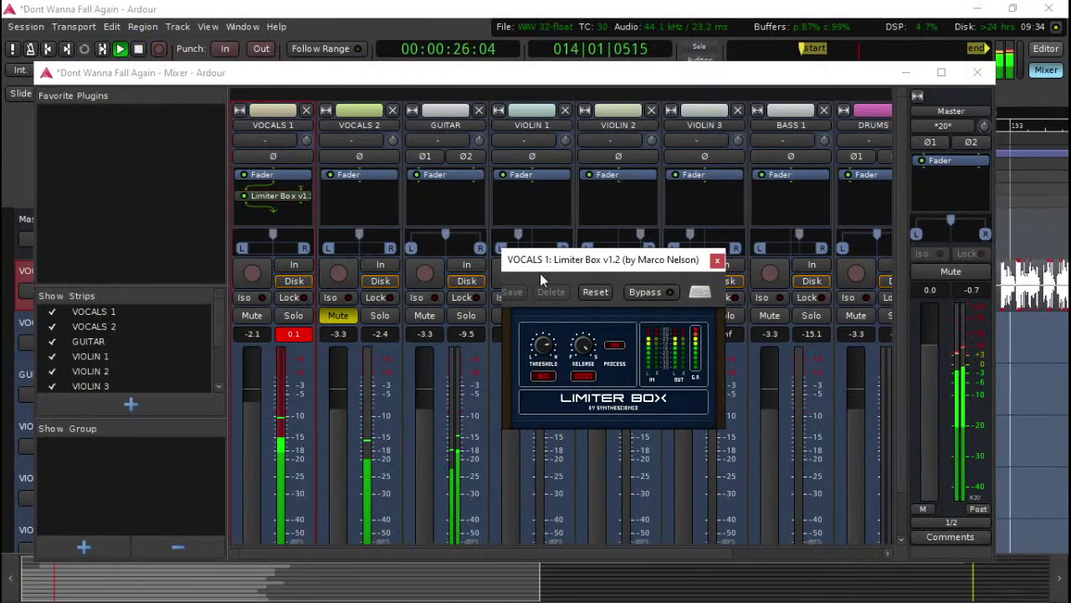
left_click(432, 291)
left_click(451, 329)
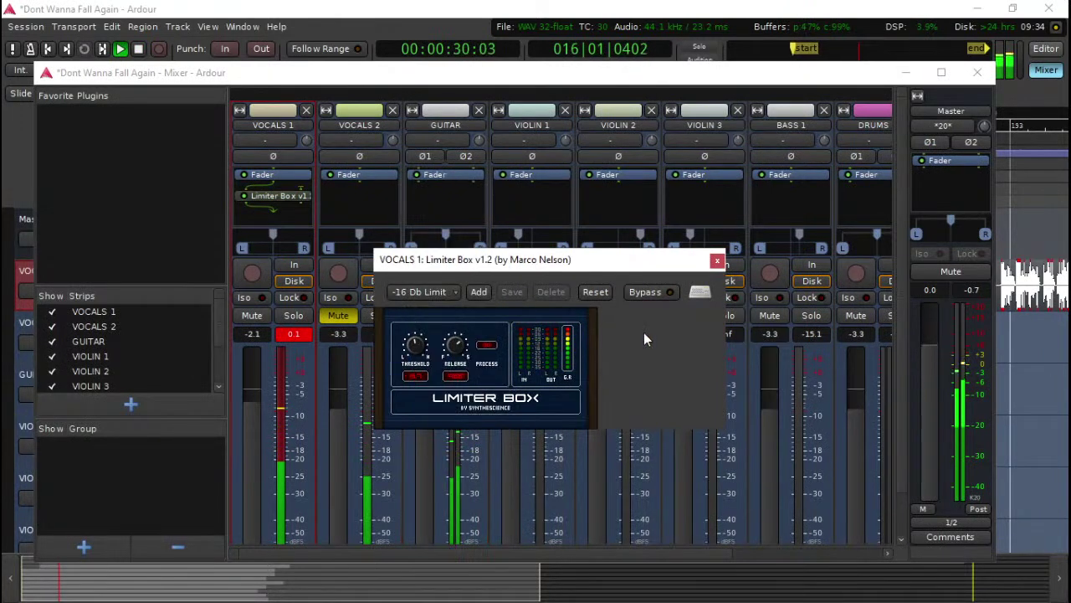
left_click(717, 262)
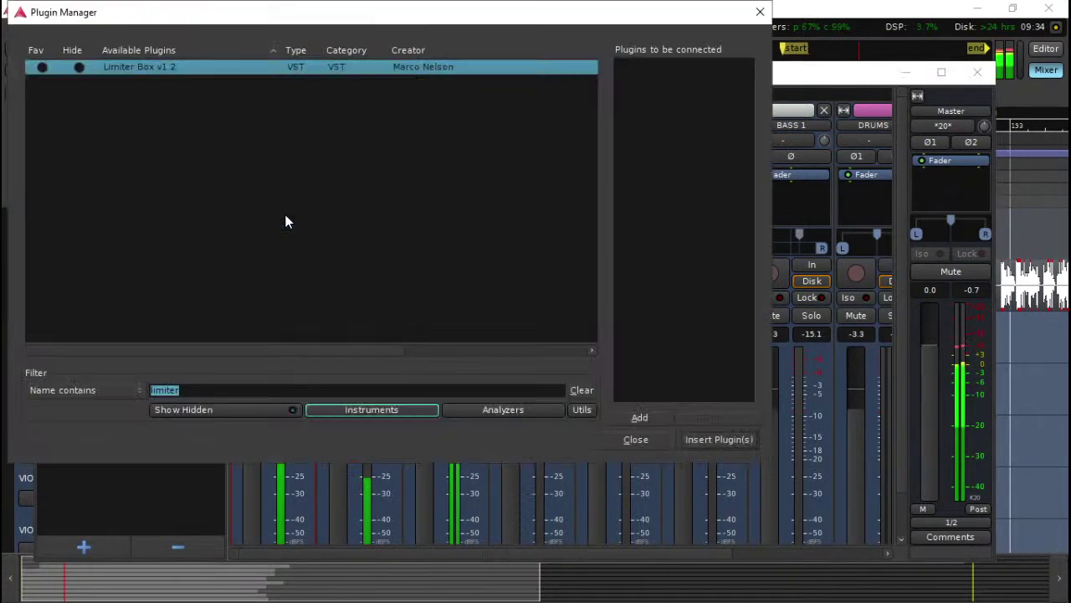
Step: Insert the SPITFISH de-esser below the Limiter Box on the Vocals 1 strip, replacing the plugin name filter with "de"
double_click(285, 221)
left_click(218, 390)
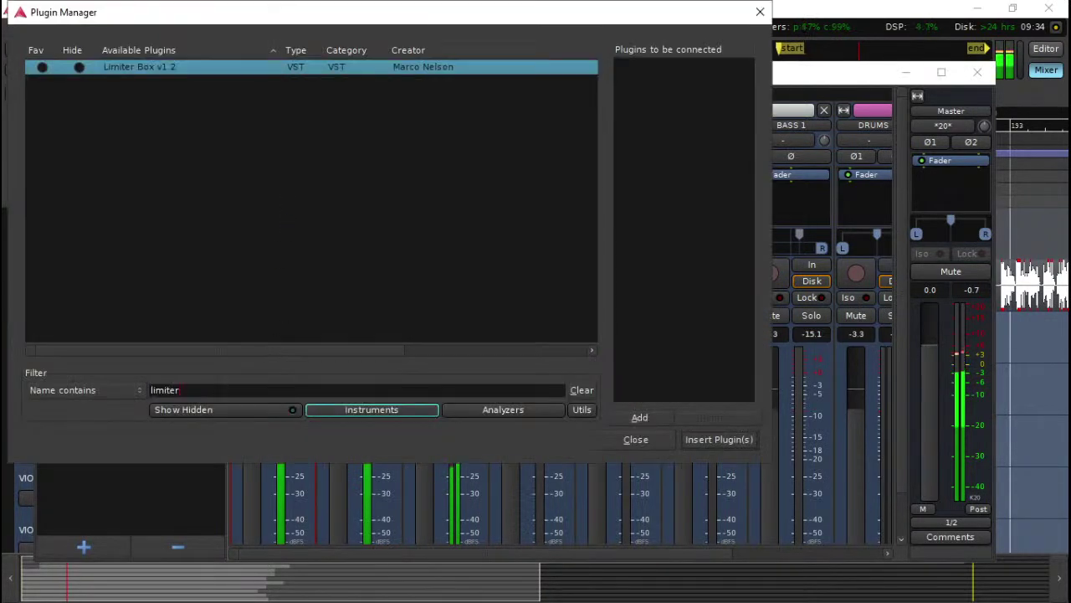
key("BackSpace")
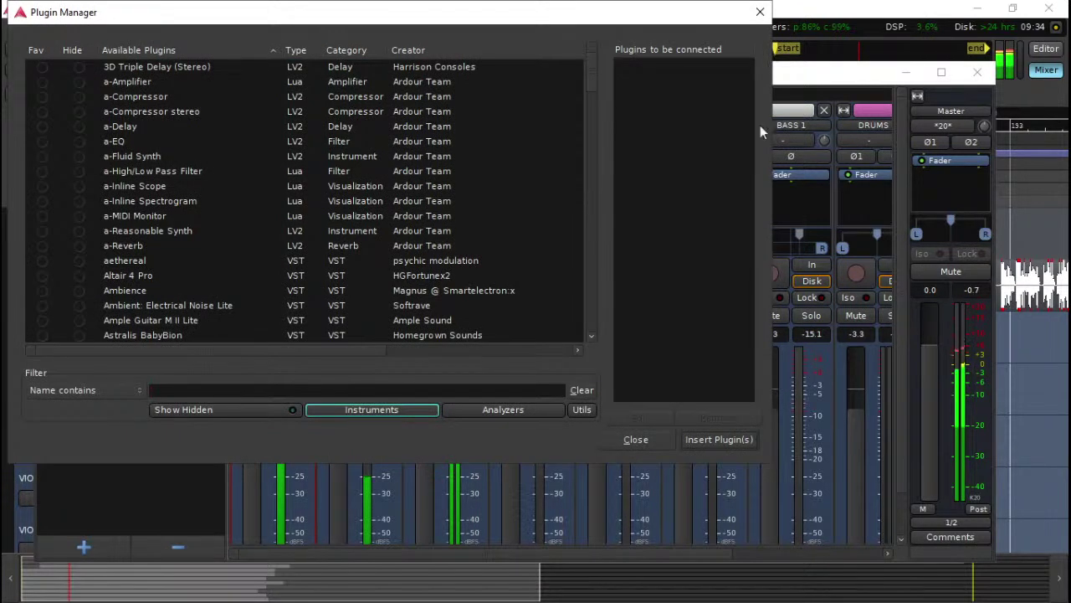
left_click(760, 12)
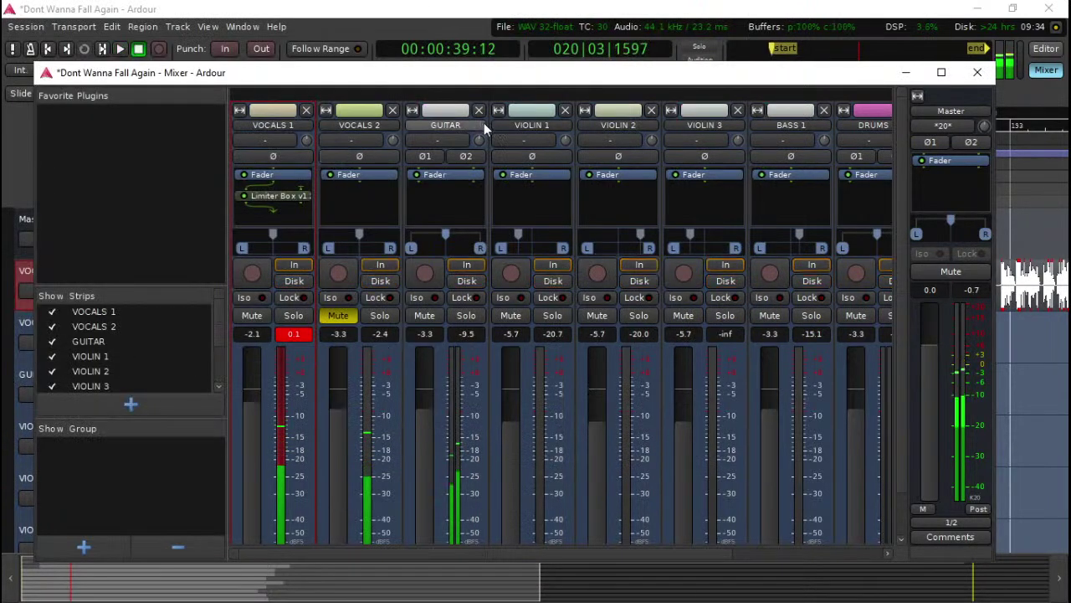
double_click(275, 212)
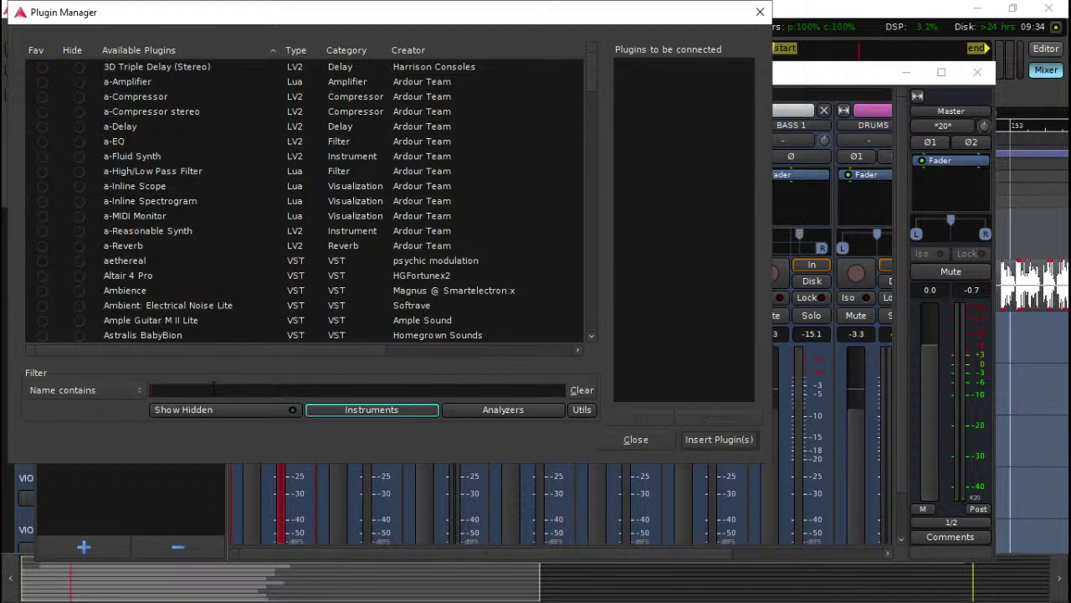
type("de")
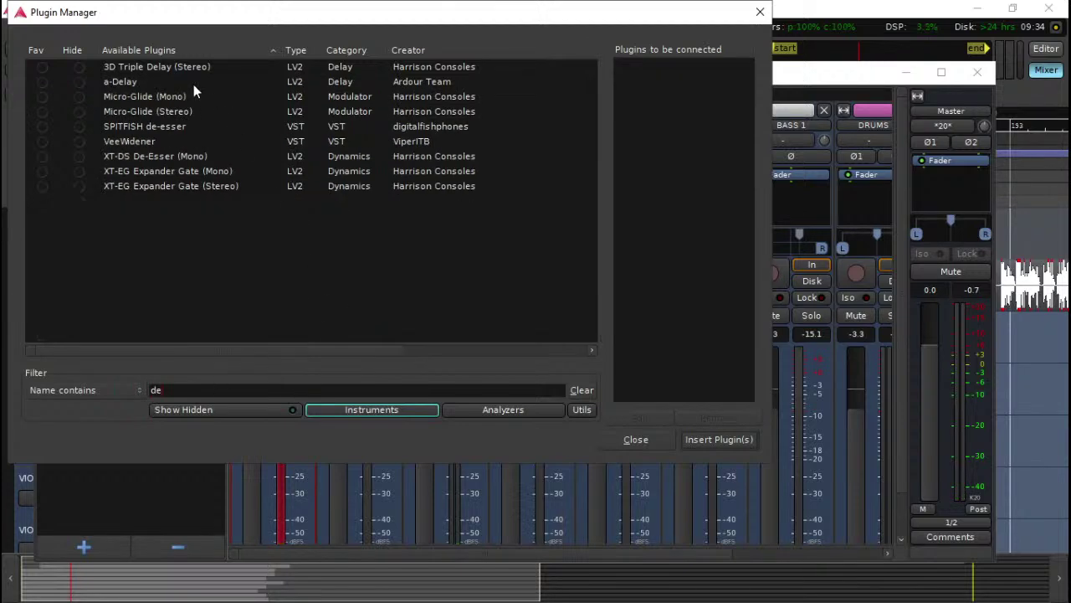
double_click(145, 128)
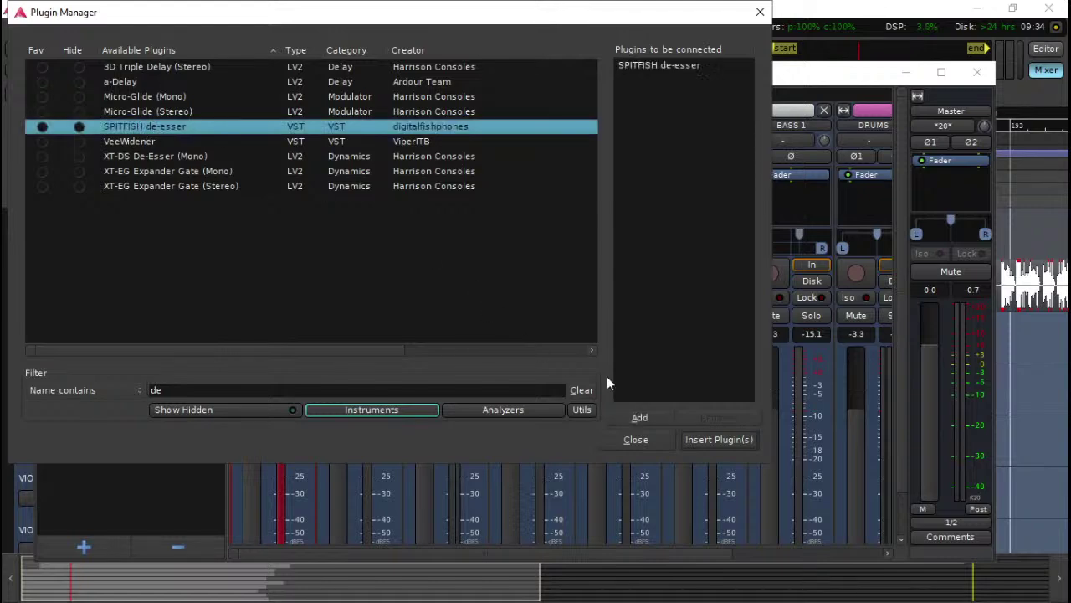
left_click(718, 440)
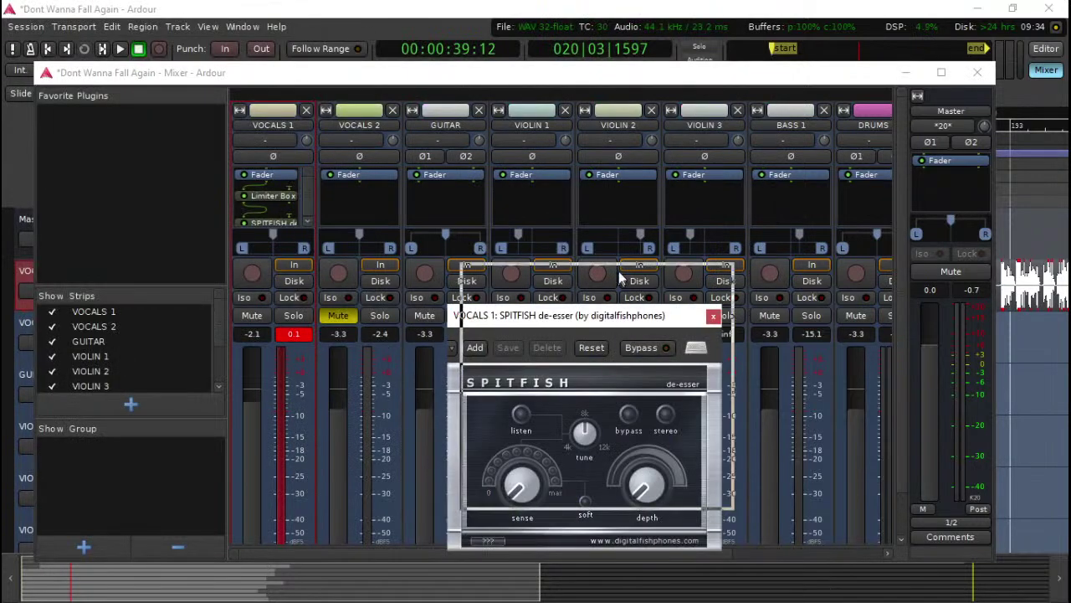
Step: Play the mix and raise the SPITFISH sense and depth knobs well above their minimum
key("space")
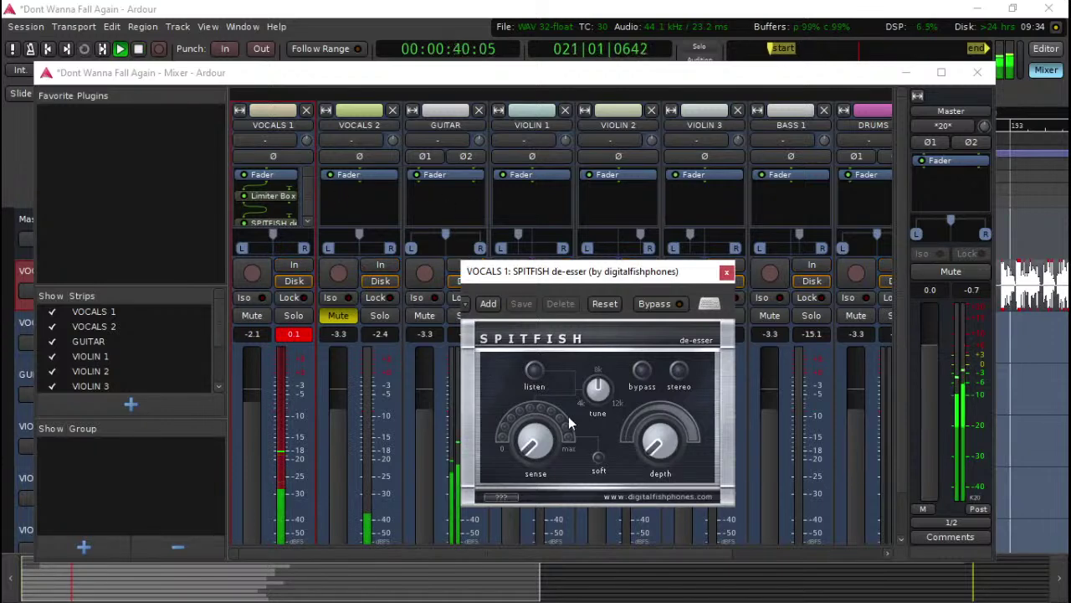
left_click_drag(524, 397, 654, 282)
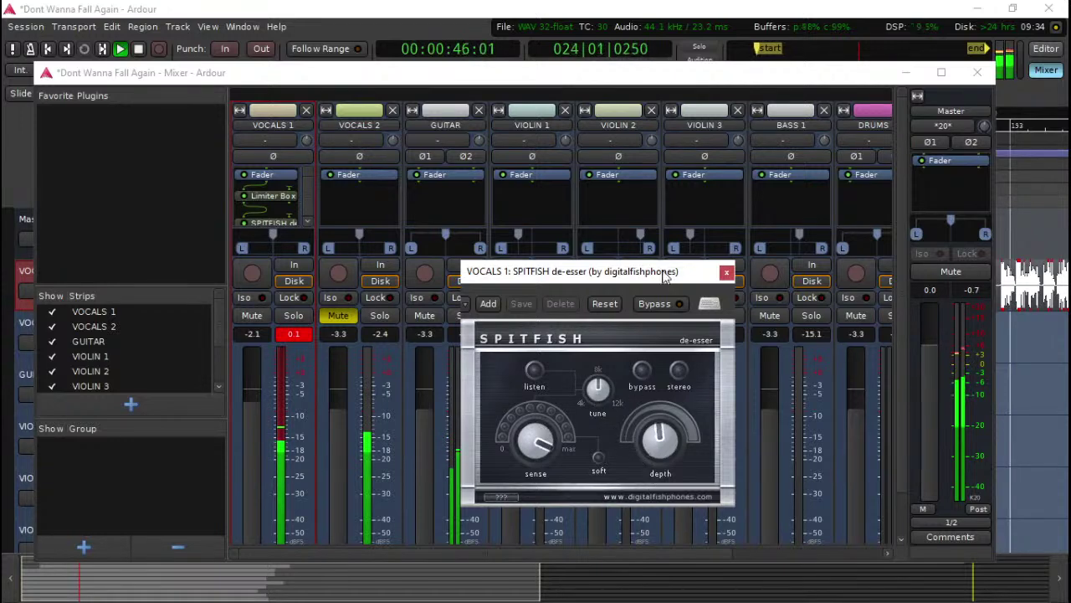
mouse_move(682, 388)
left_mouse_down()
mouse_move(663, 386)
mouse_move(677, 396)
left_mouse_up()
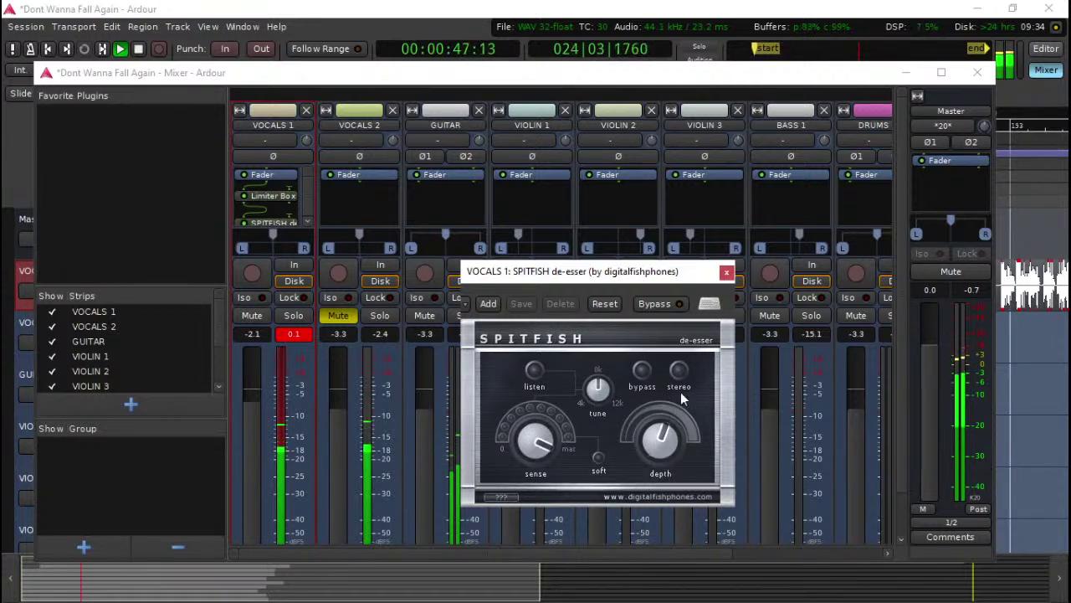
left_click_drag(700, 348, 768, 519)
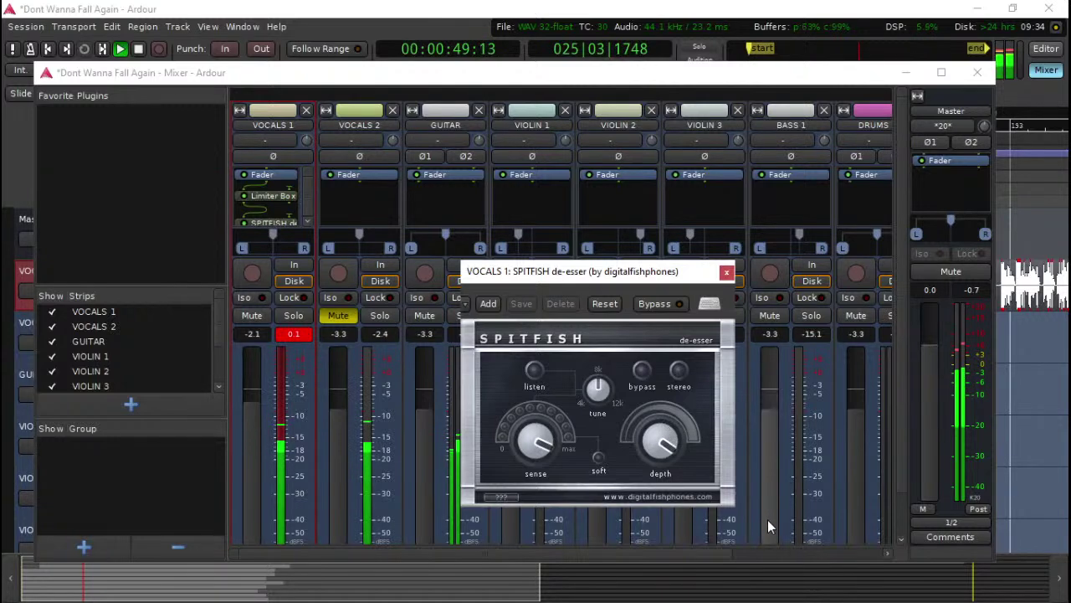
left_click_drag(535, 439, 584, 438)
left_click_drag(682, 447, 679, 393)
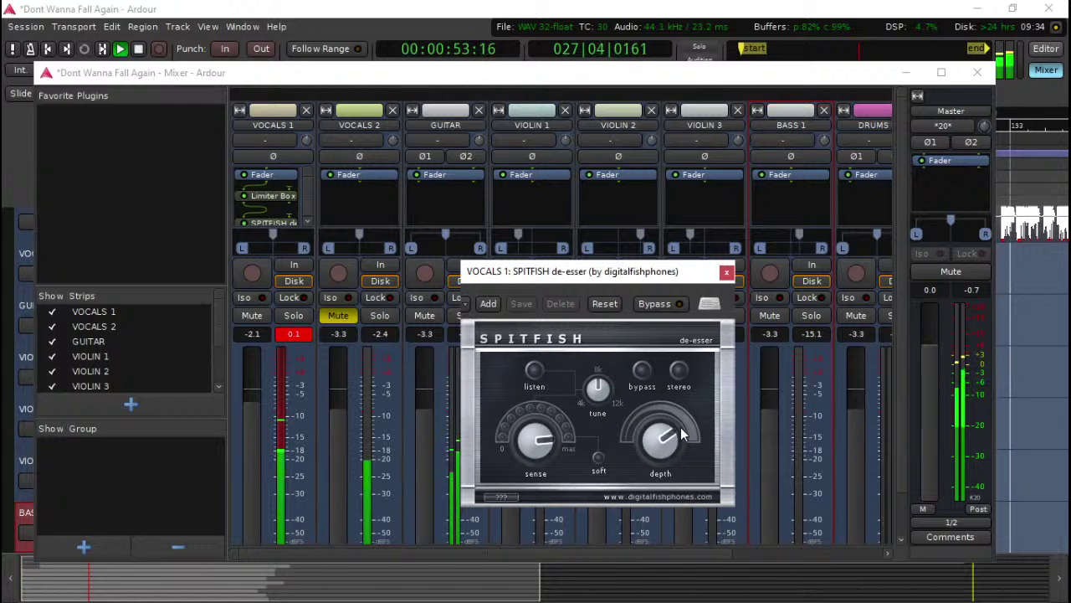
Step: Toggle the SPITFISH stereo and listen switches on and off while readjusting sense to just above mid-range
left_click(679, 373)
left_click(676, 373)
left_click(536, 370)
left_click_drag(535, 440, 573, 379)
left_click(534, 370)
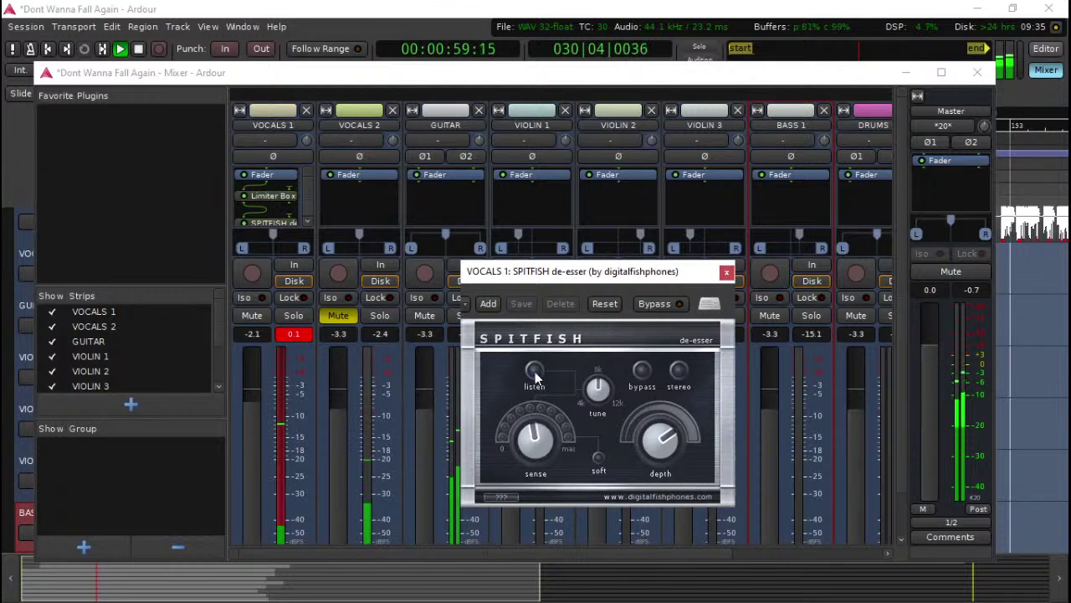
left_click_drag(551, 435, 548, 422)
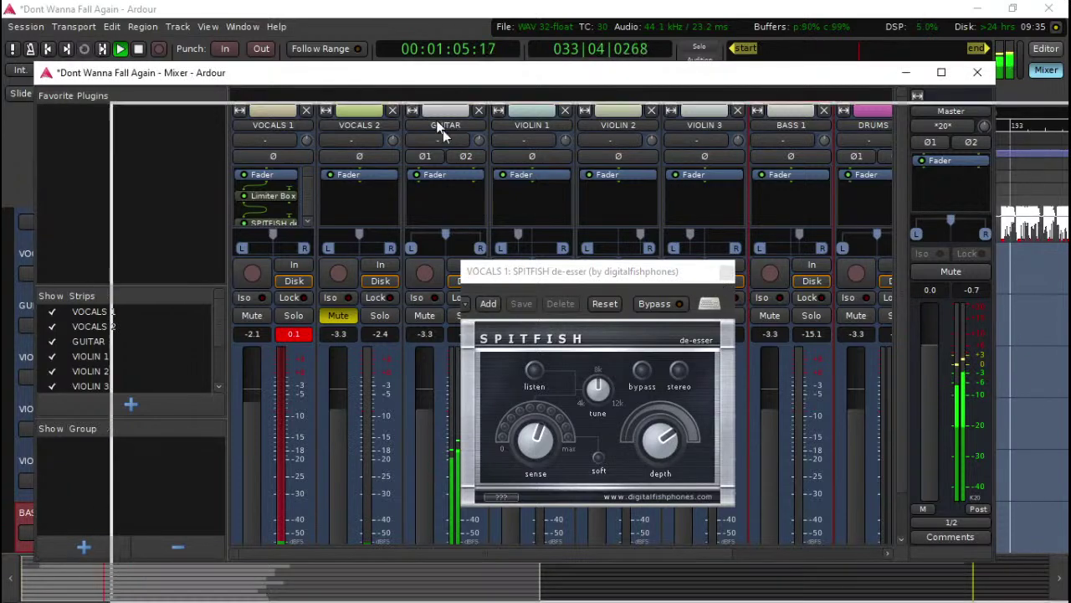
Step: Replay the mix from about 0:40, load Preset 3 in the Vocals 1 SPITFISH de-esser, and close its window
left_click_drag(374, 77, 691, 244)
left_click(254, 151)
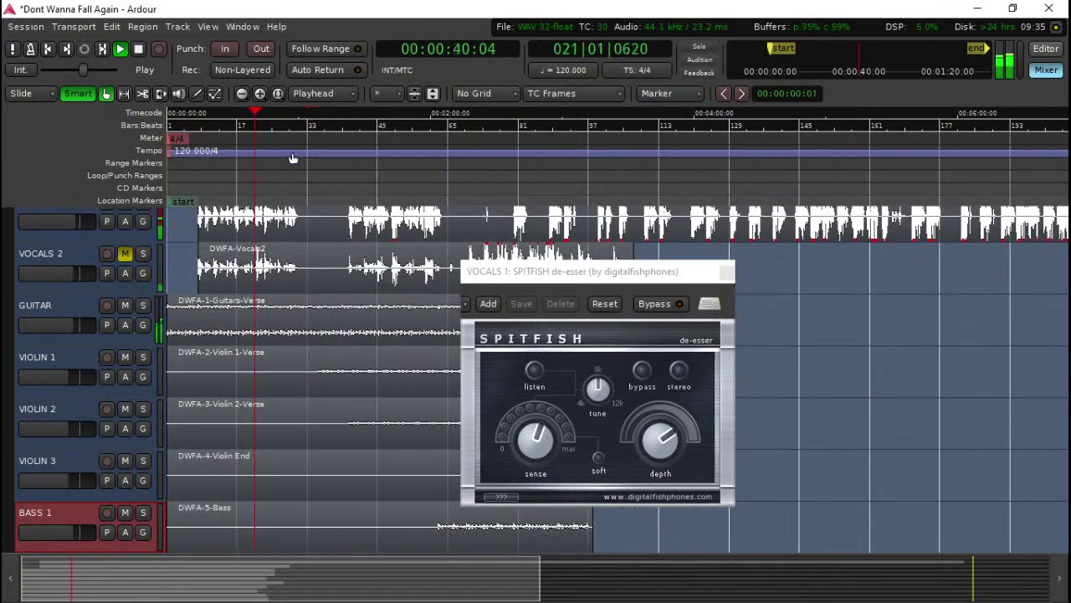
left_click(533, 375)
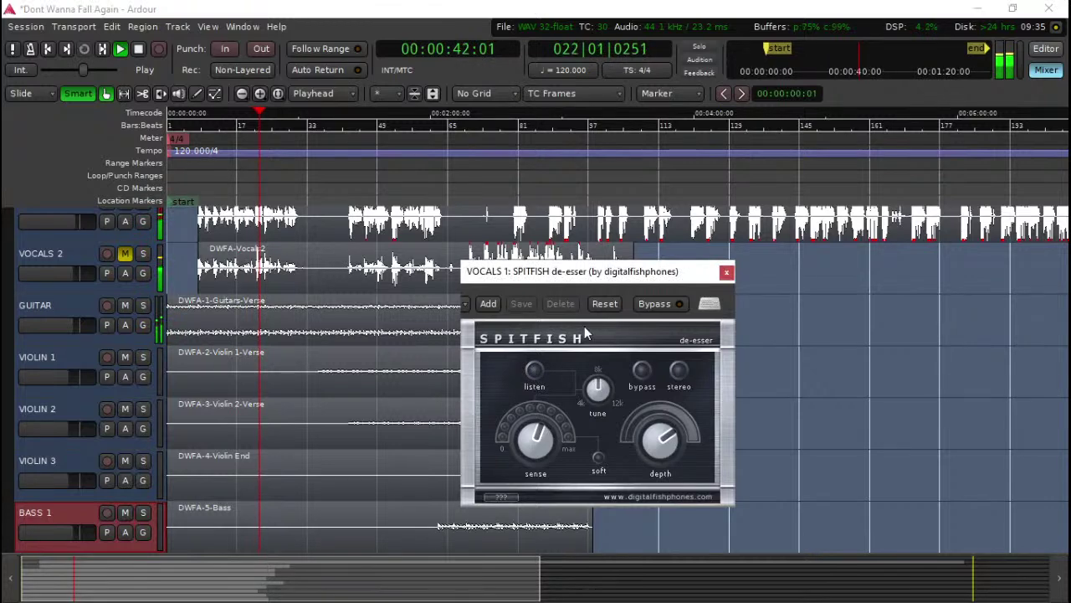
left_click(466, 304)
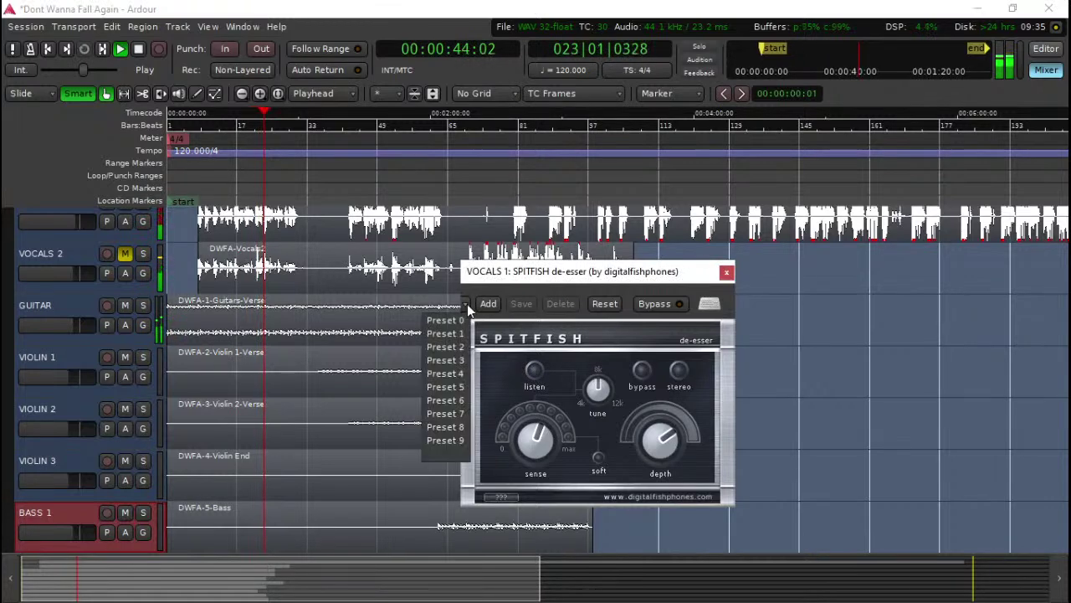
left_click(450, 356)
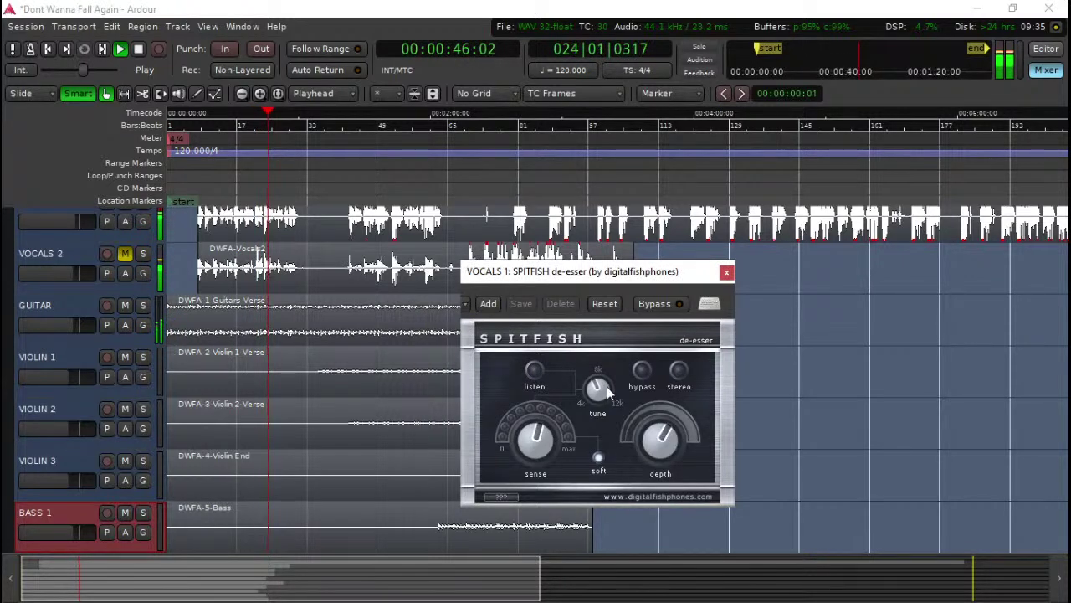
left_click(466, 304)
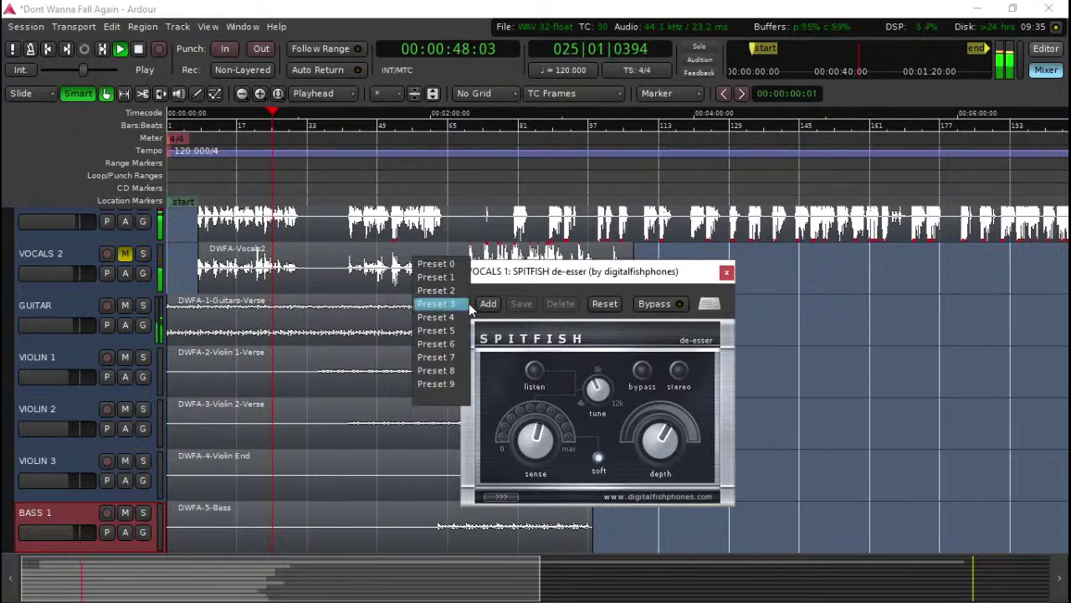
left_click(700, 282)
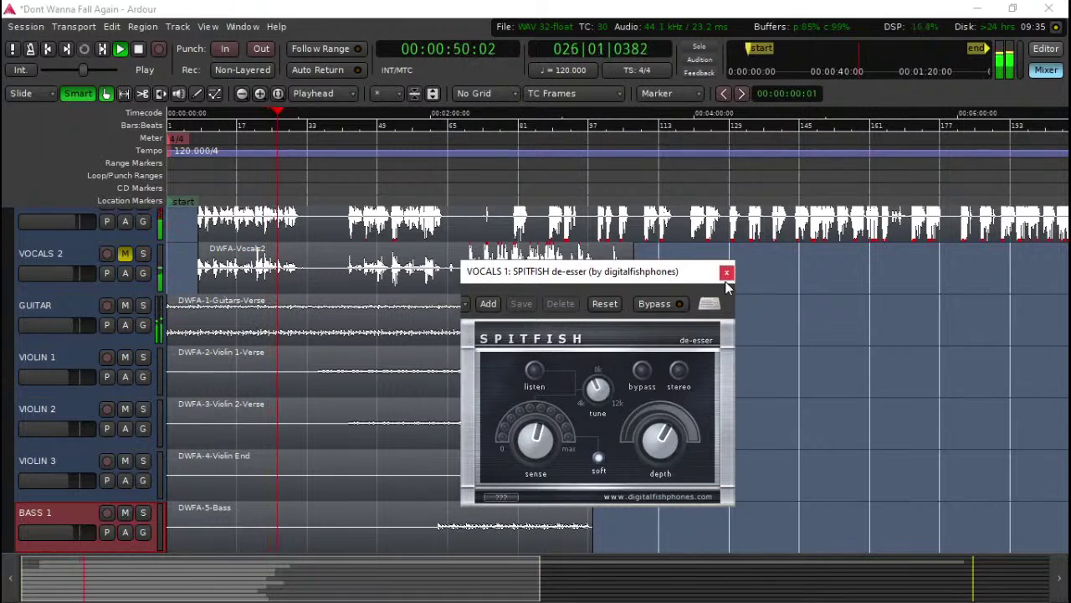
left_click(726, 273)
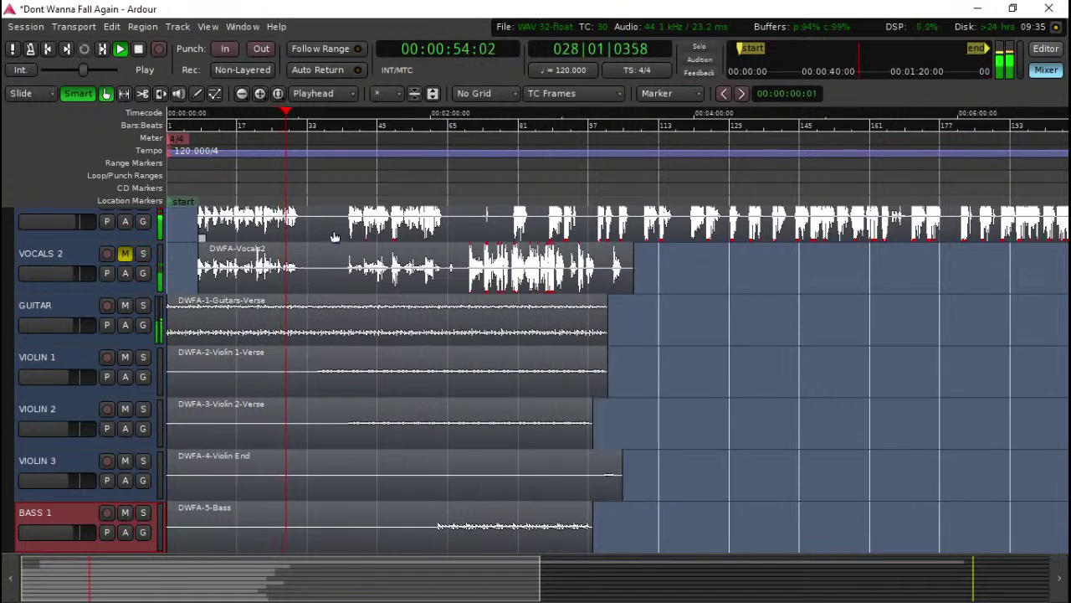
Step: Insert the VOCEQ-PRO equalizer below the SPITFISH de-esser on the Vocals 1 strip, replacing the plugin name filter with "eq"
left_click(1046, 71)
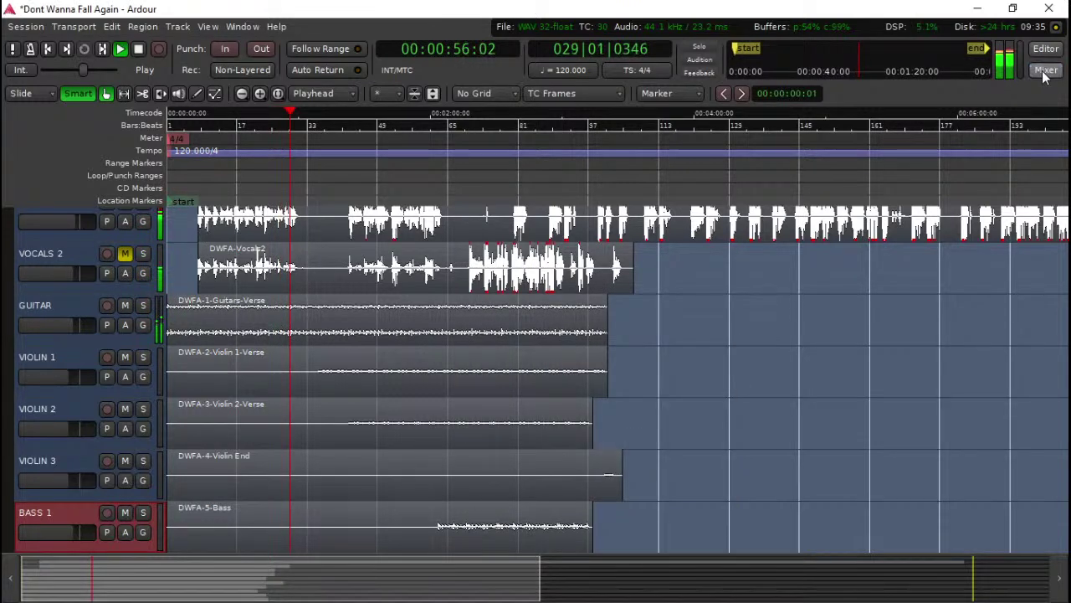
scroll(325, 234, "down", 1)
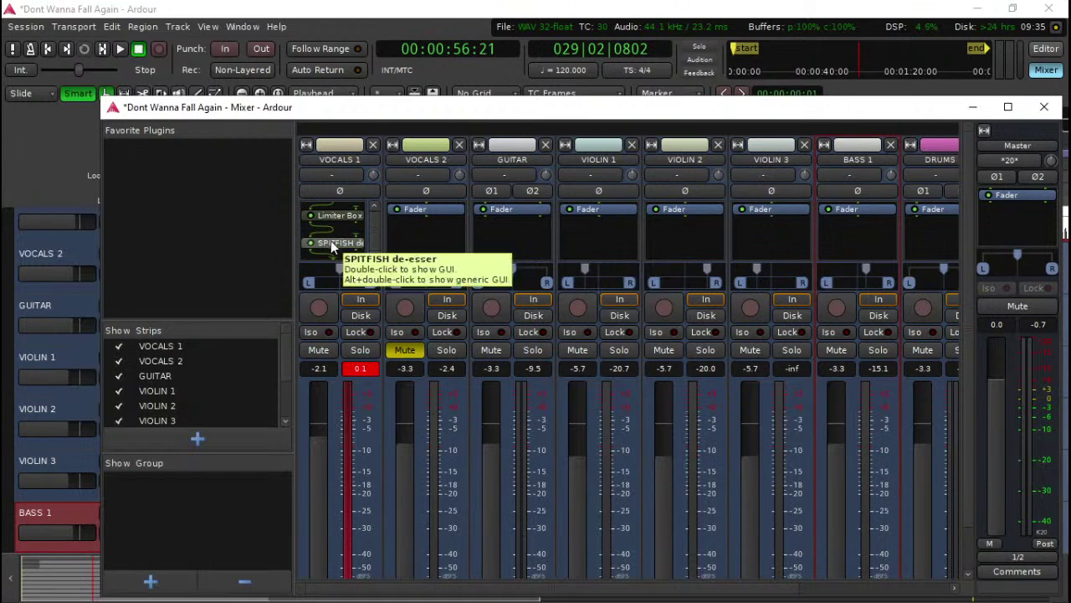
double_click(341, 257)
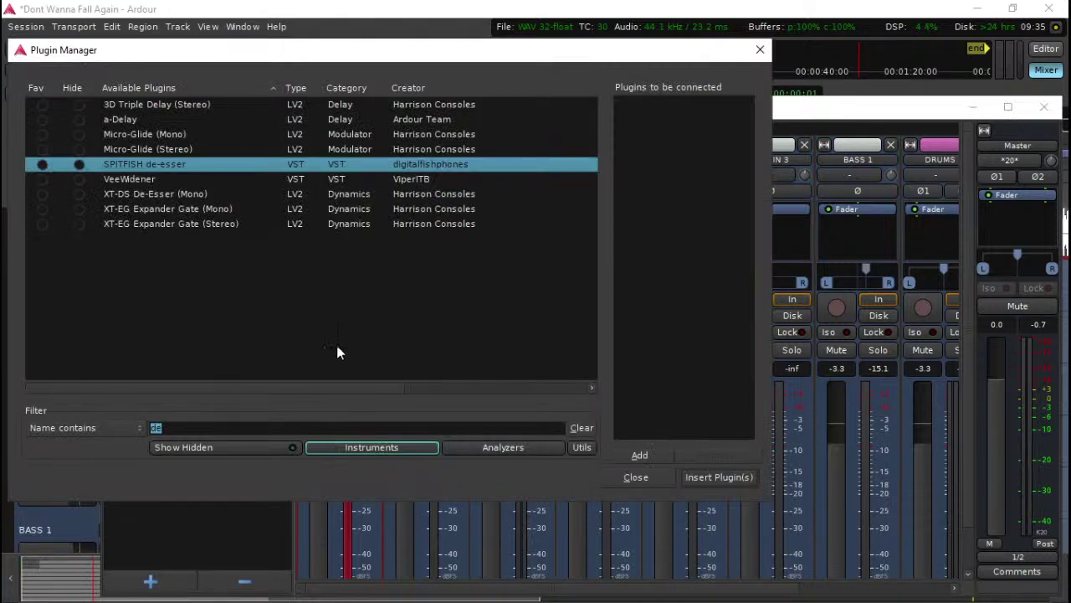
key("BackSpace")
key("BackSpace")
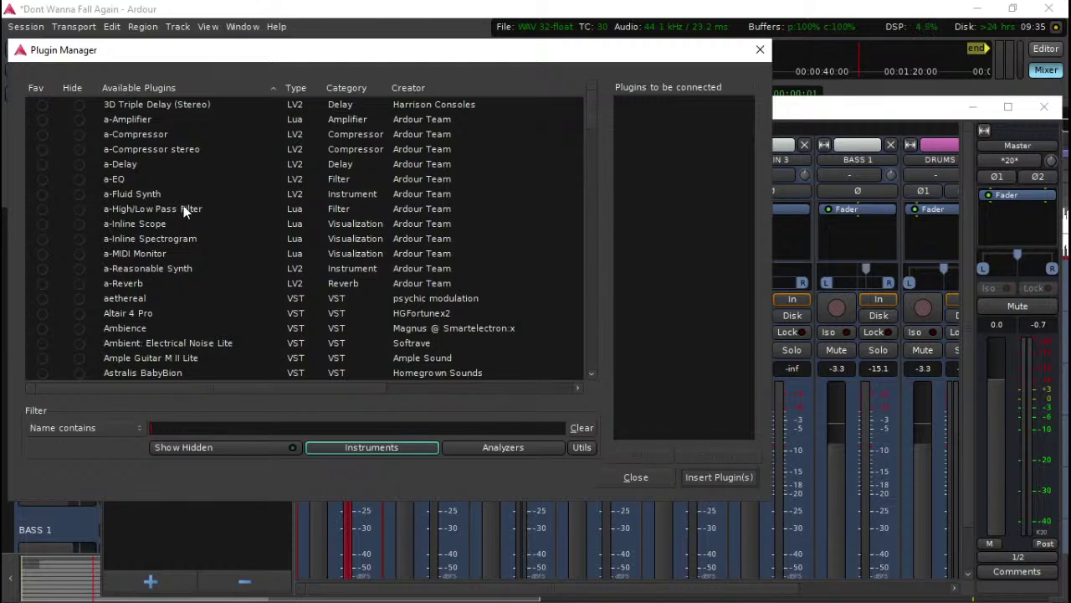
type("eq")
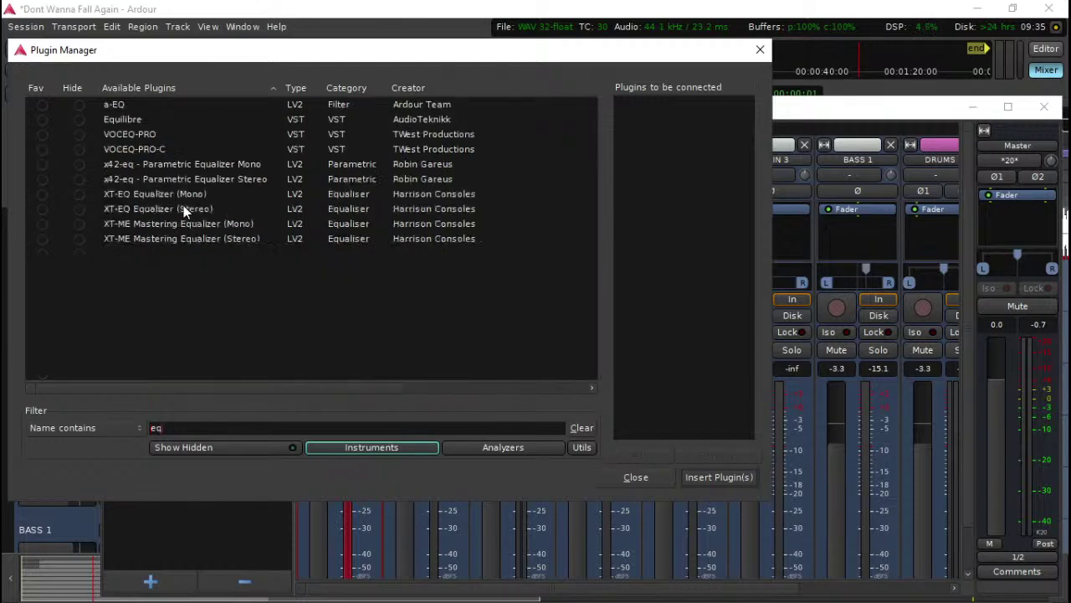
double_click(143, 133)
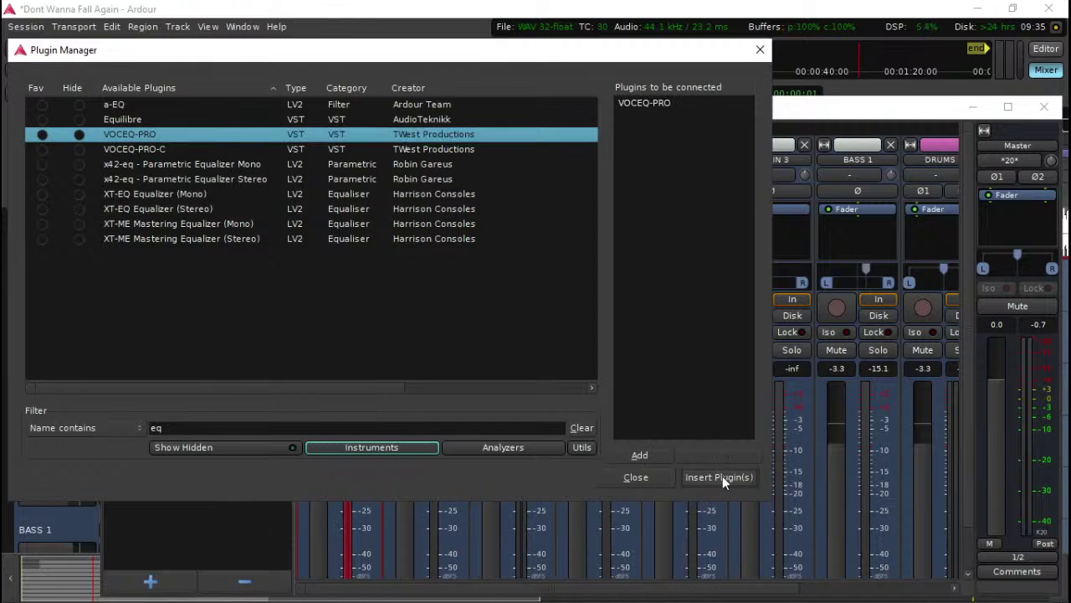
left_click(723, 477)
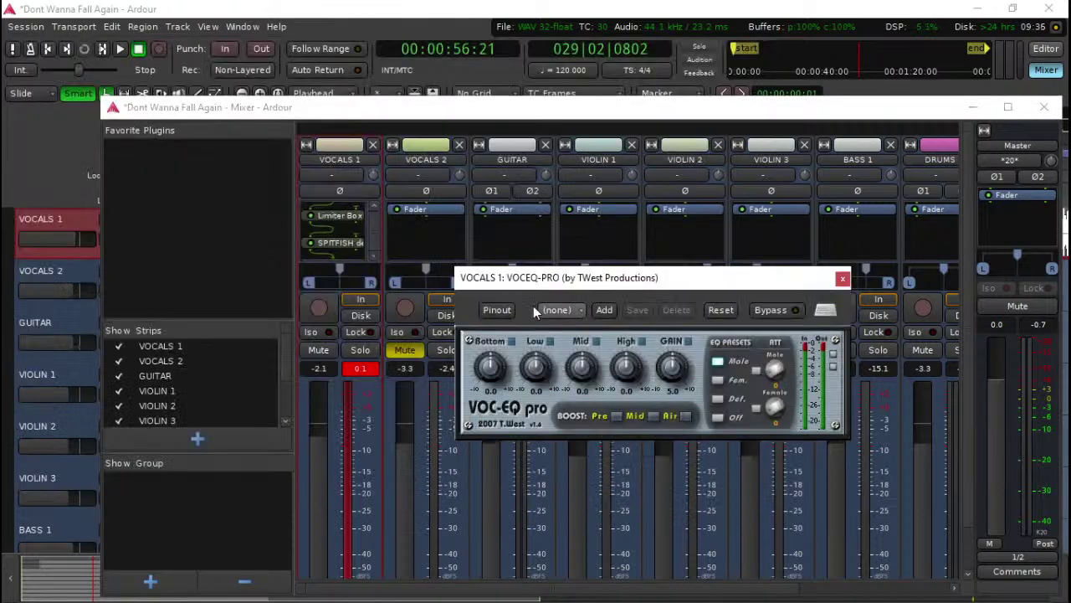
Step: Load the Male standard preset in VOCEQ-PRO, move the mixer off the timeline, and play the mix from about bar 17
left_click_drag(452, 358, 423, 359)
left_click(555, 309)
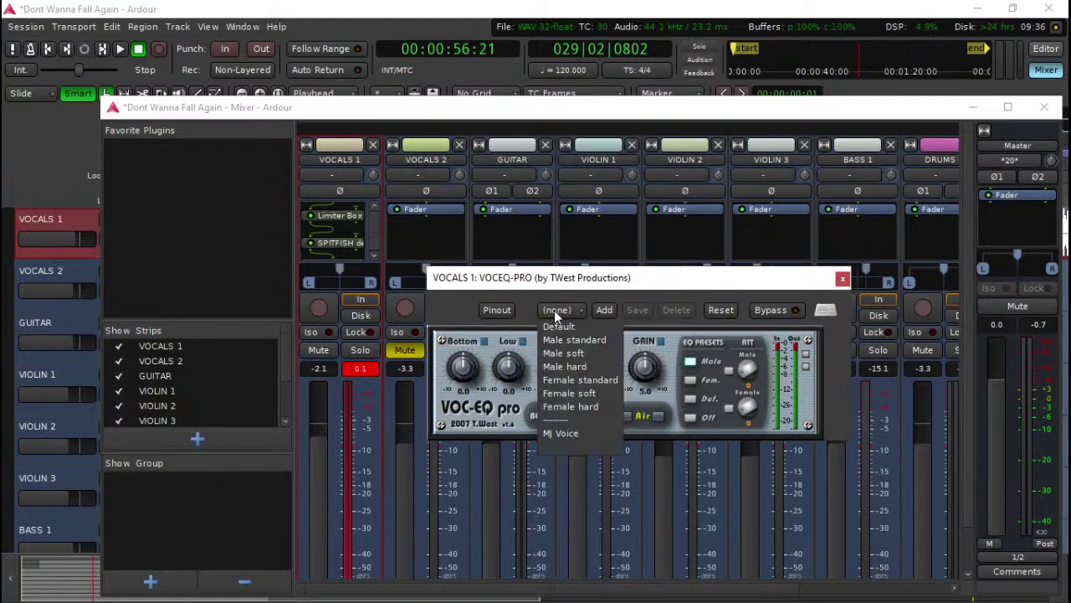
left_click(574, 341)
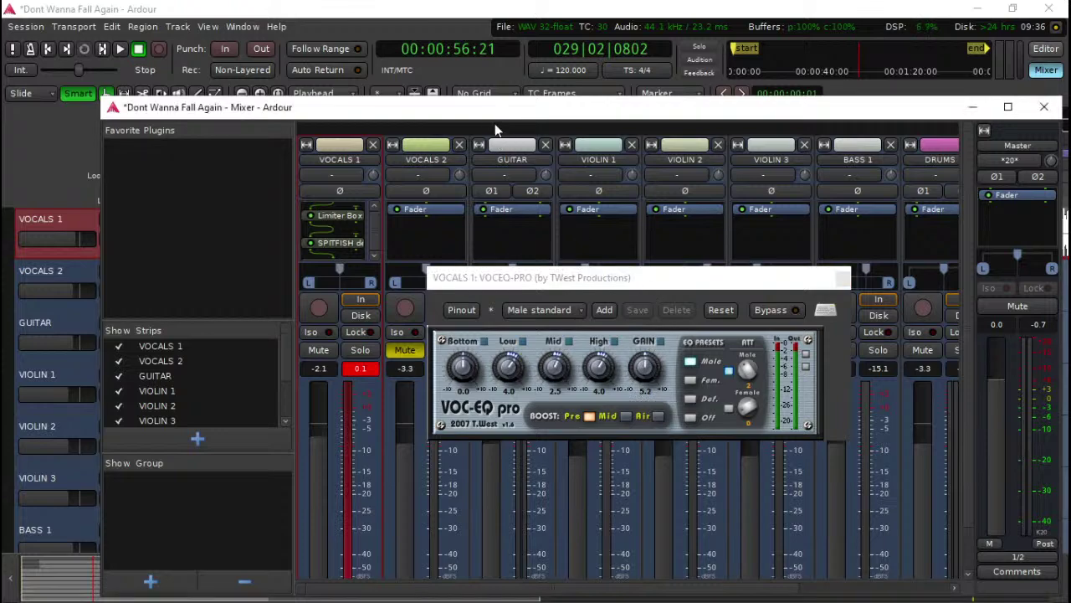
left_click_drag(494, 130, 586, 129)
left_click(411, 100)
left_click(672, 14)
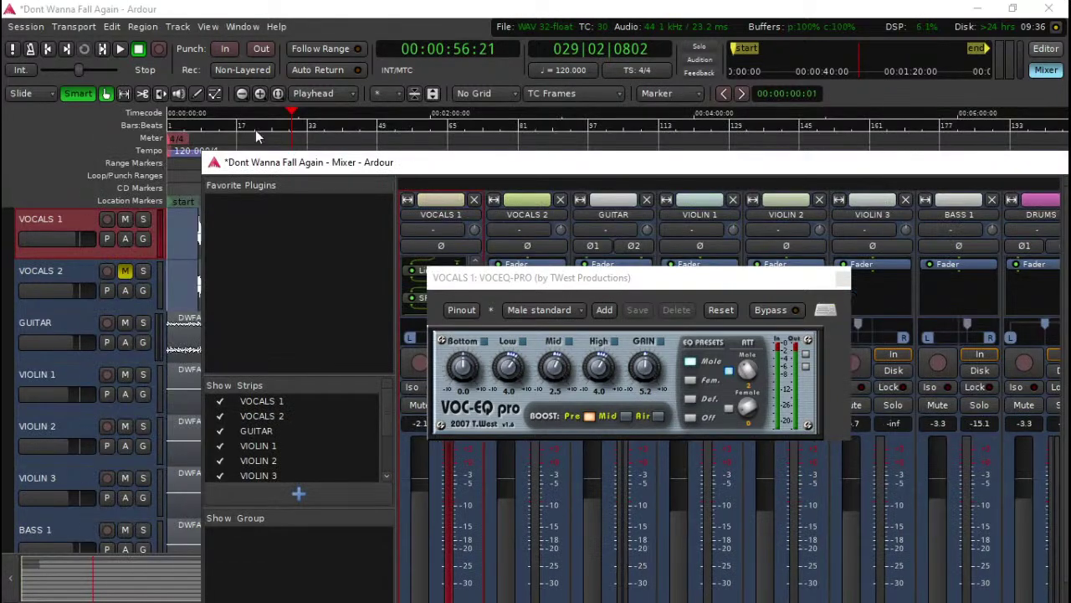
left_click(241, 125)
key("space")
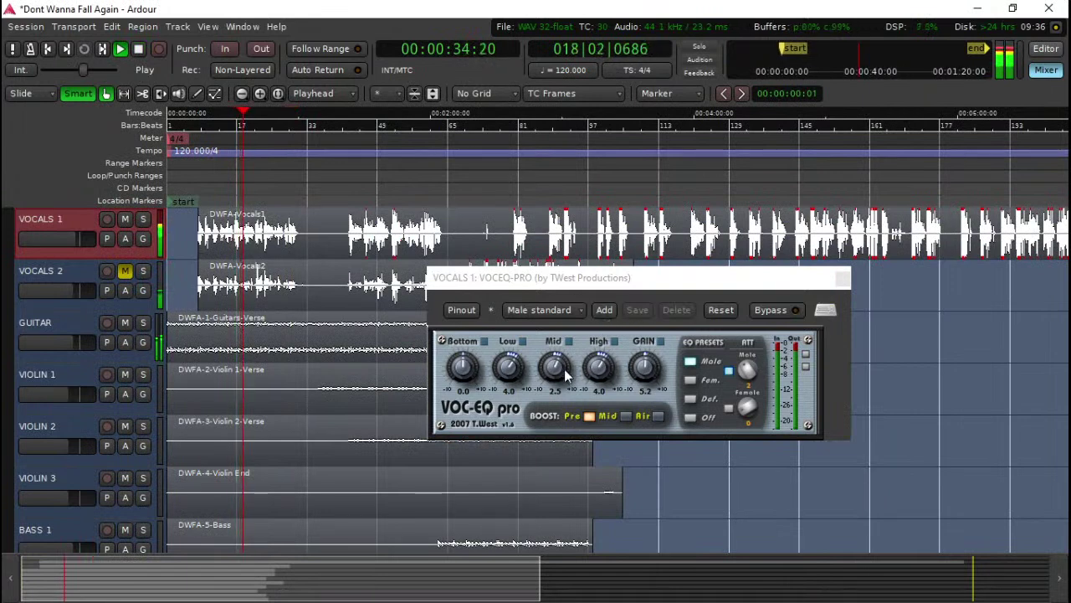
Step: Set VOCEQ-PRO Low to -1.1, Mid to 0.8 and High to 4.1, and enable the Mid and Air boosts
left_click_drag(554, 367, 505, 378)
mouse_move(600, 378)
left_mouse_down()
mouse_move(600, 361)
mouse_move(611, 379)
left_mouse_up()
left_click(627, 416)
left_click(658, 416)
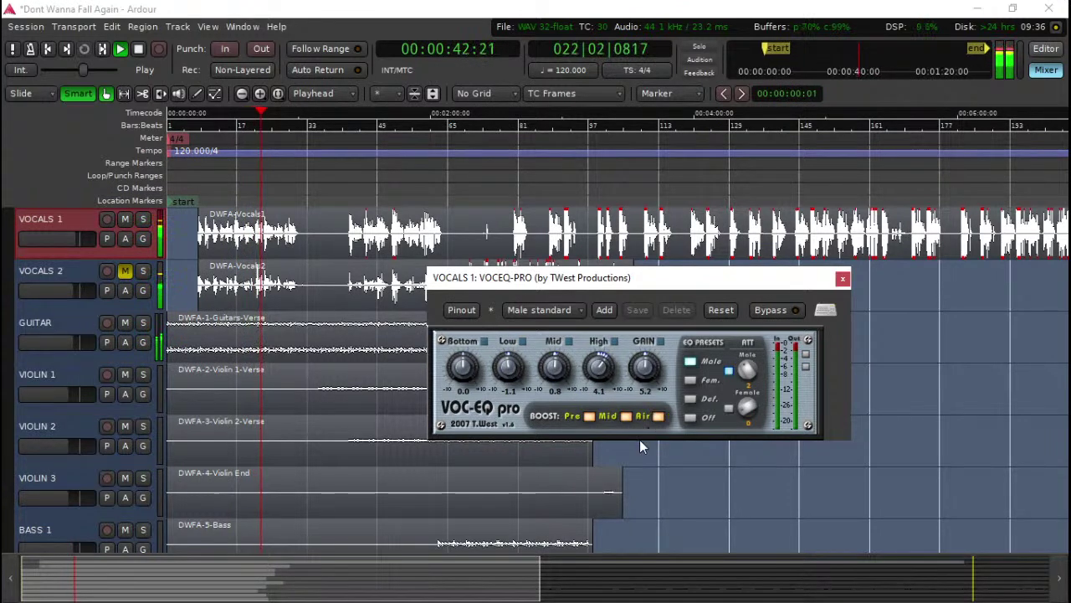
Step: Load the Male soft preset in VOCEQ-PRO and set Low to -2.9, Mid to -2.6 and High to 9.3
left_click(559, 310)
left_click(542, 330)
left_click_drag(509, 367, 524, 407)
left_click_drag(553, 366, 579, 360)
left_click_drag(509, 366, 514, 358)
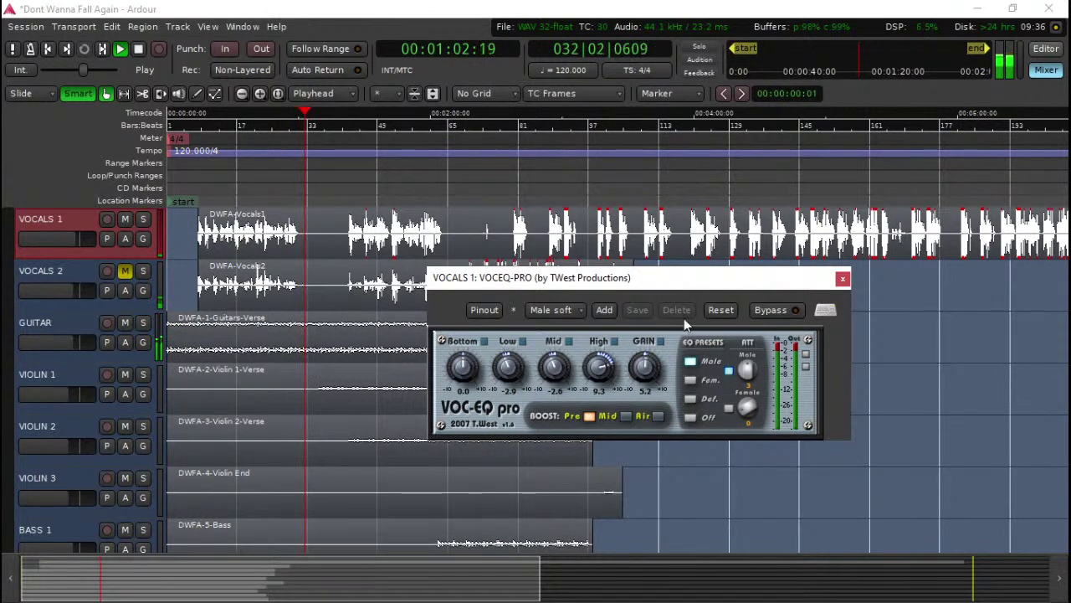
Step: Replay from the start of the vocals and set VOCEQ-PRO Bottom to -16.3, High to 6.0 and Low to -17.0
left_click(207, 159)
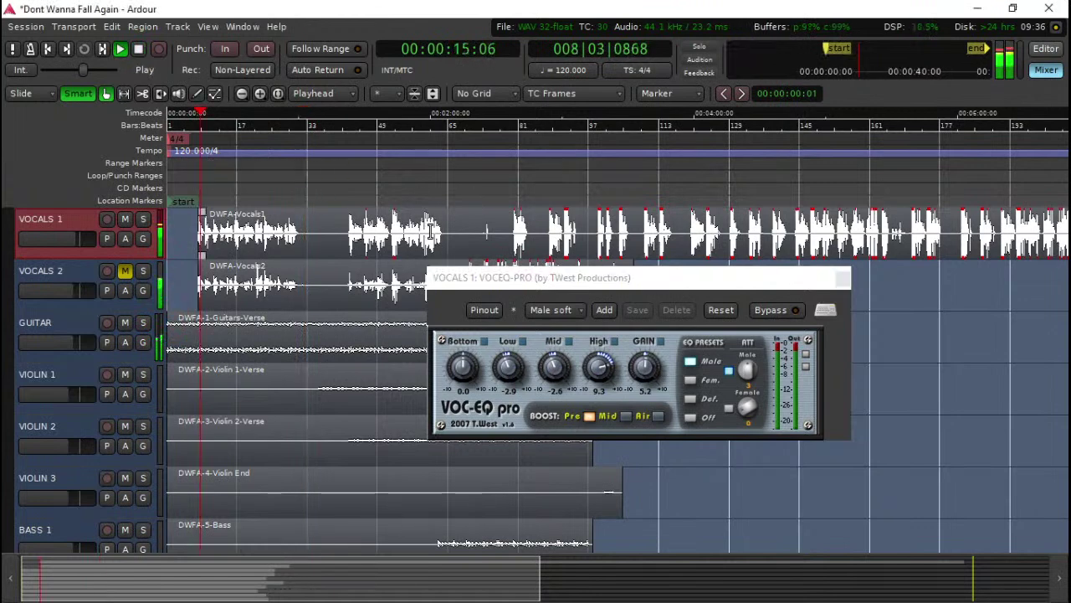
left_click_drag(473, 375, 507, 472)
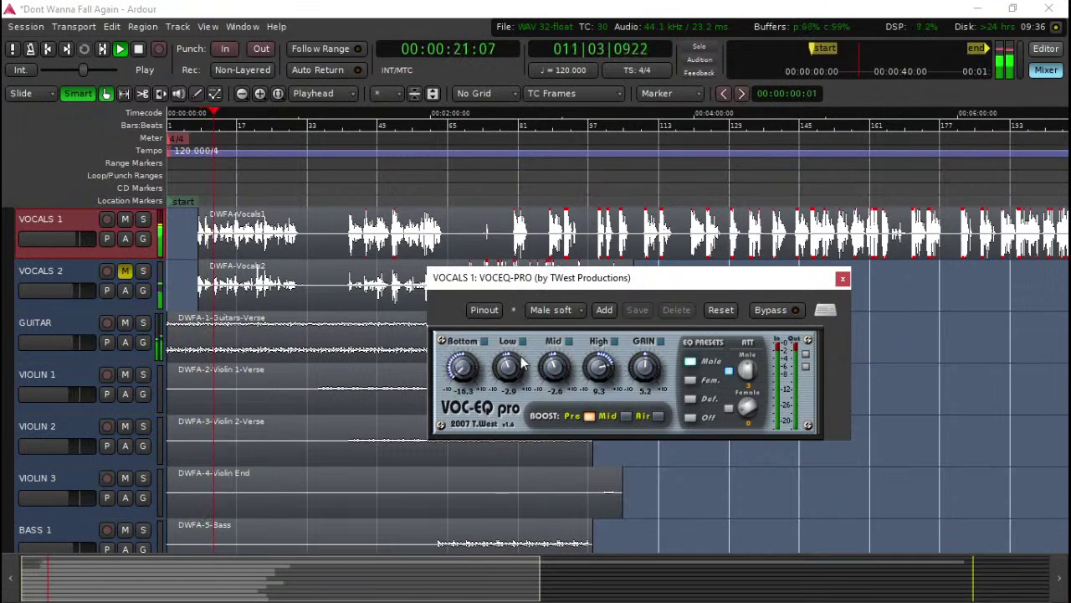
scroll(612, 373, "down", 3)
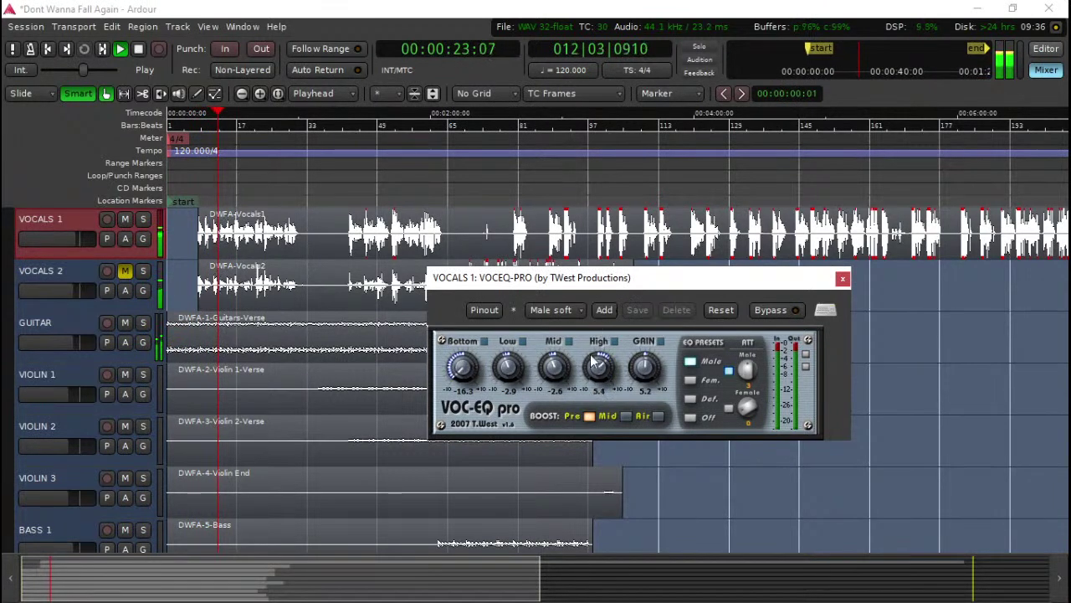
scroll(592, 356, "up", 1)
left_click_drag(505, 391, 535, 442)
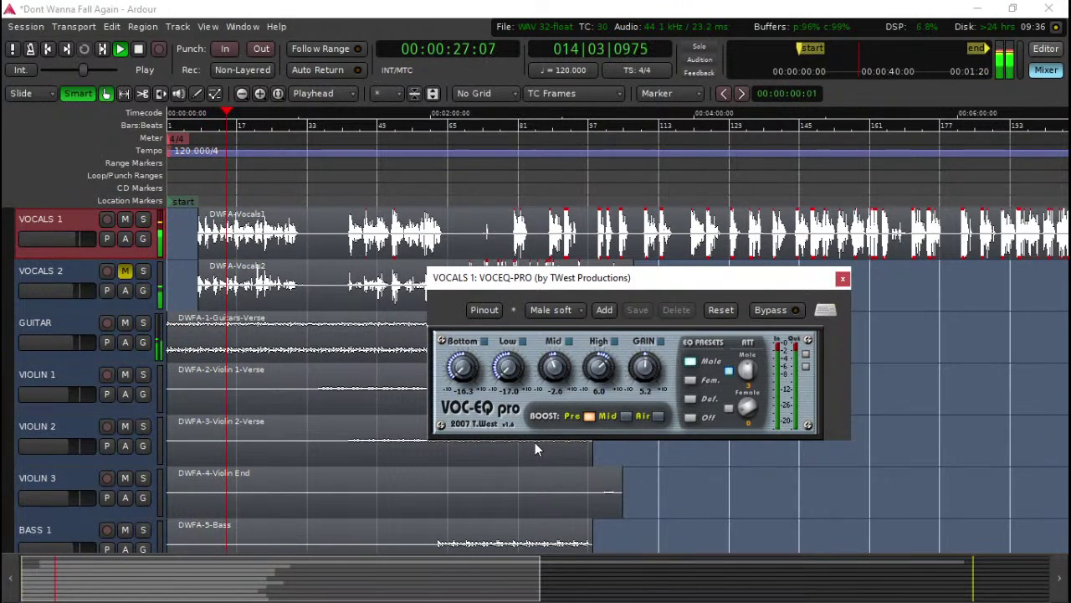
Step: Set VOCEQ-PRO Bottom to -1.0, Low to -11.6, Mid to -4.6, High to 4.6 and Gain to 5.3
left_click_drag(552, 369, 455, 353)
left_click_drag(450, 303, 456, 311)
left_click_drag(545, 368, 553, 374)
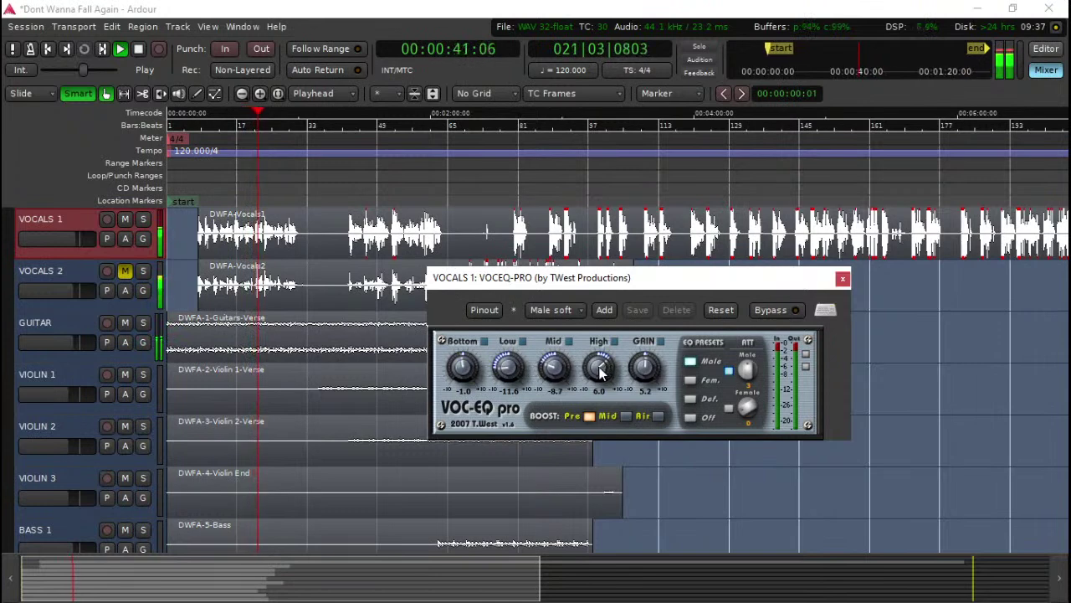
left_click_drag(600, 381, 649, 365)
left_click_drag(557, 368, 565, 353)
left_click_drag(583, 304, 604, 387)
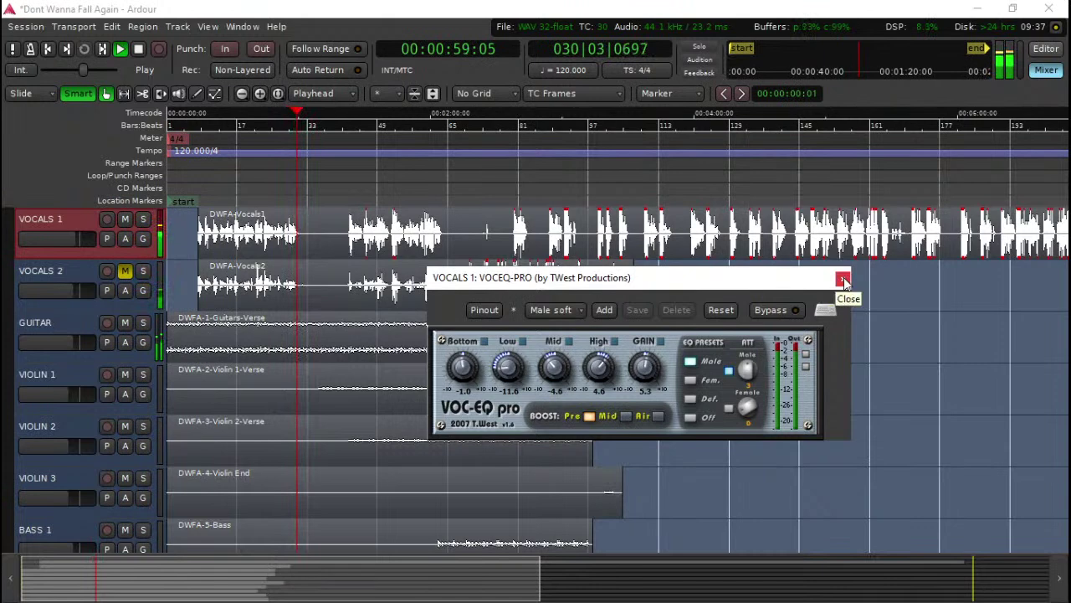
Step: Replay the mix from the start of the vocals to hear the equalizer, and close the VOCEQ-PRO window
left_click(202, 163)
key("space")
key("space")
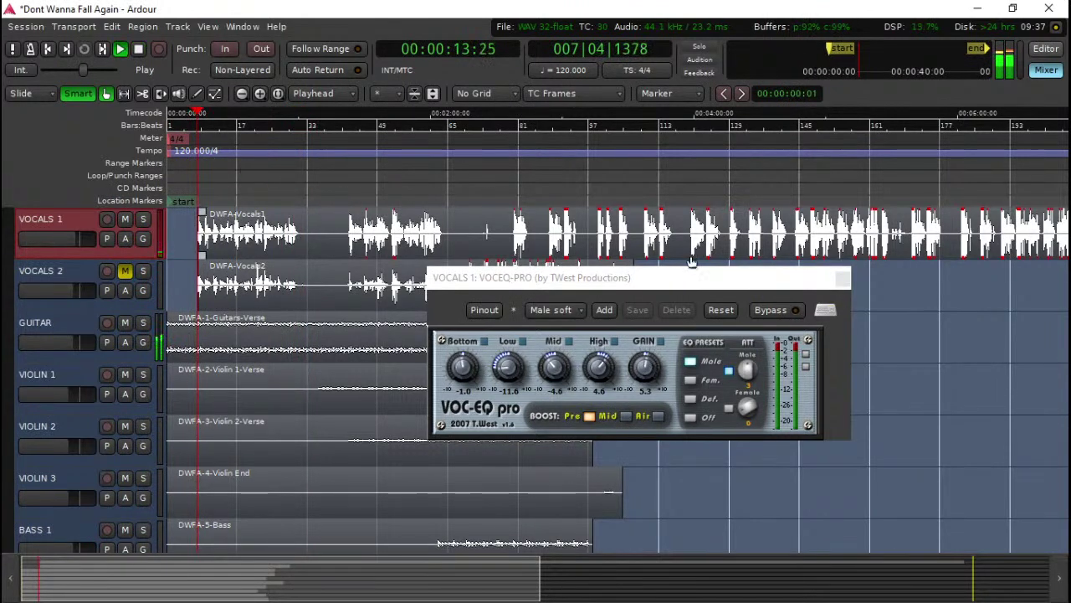
left_click(843, 279)
Step: Insert the a-Compressor plugin below VOCEQ-PRO on the Vocals 1 mixer strip, filtering plugin names by "comp"
left_click(1046, 69)
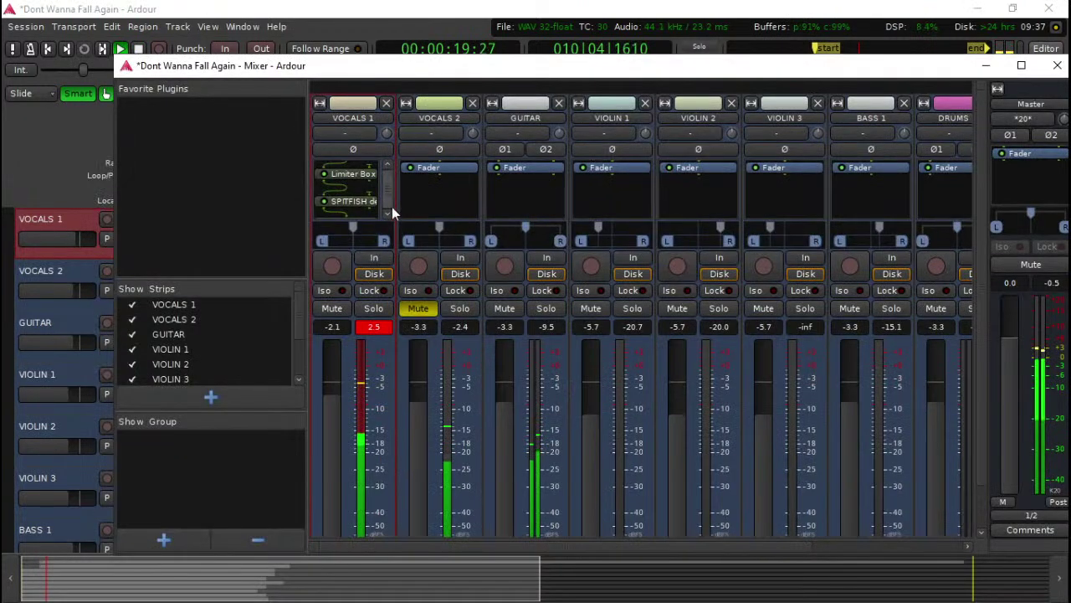
scroll(360, 208, "down", 1)
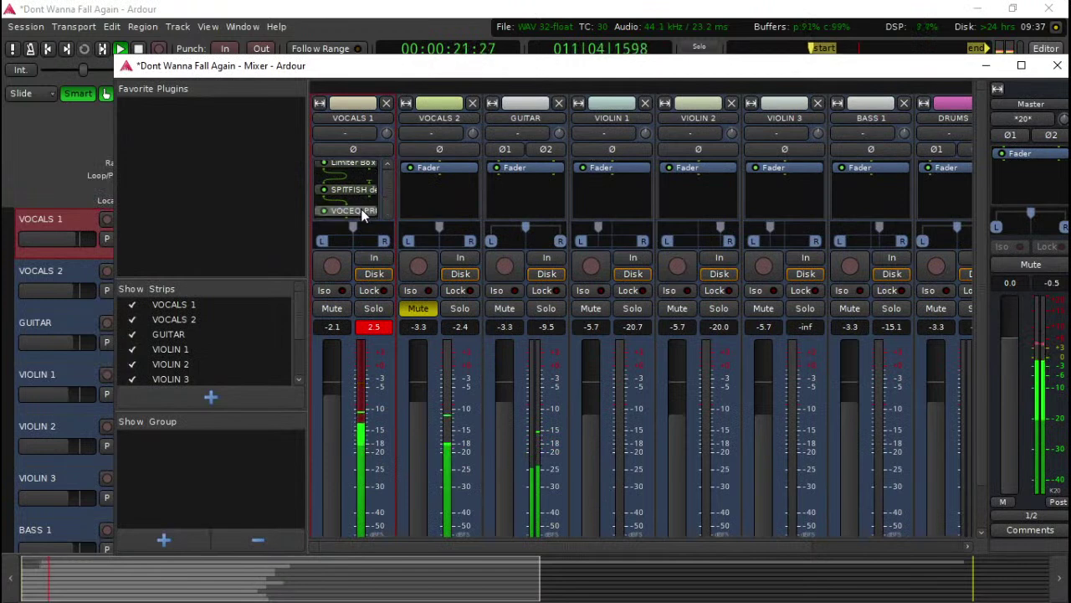
double_click(362, 198)
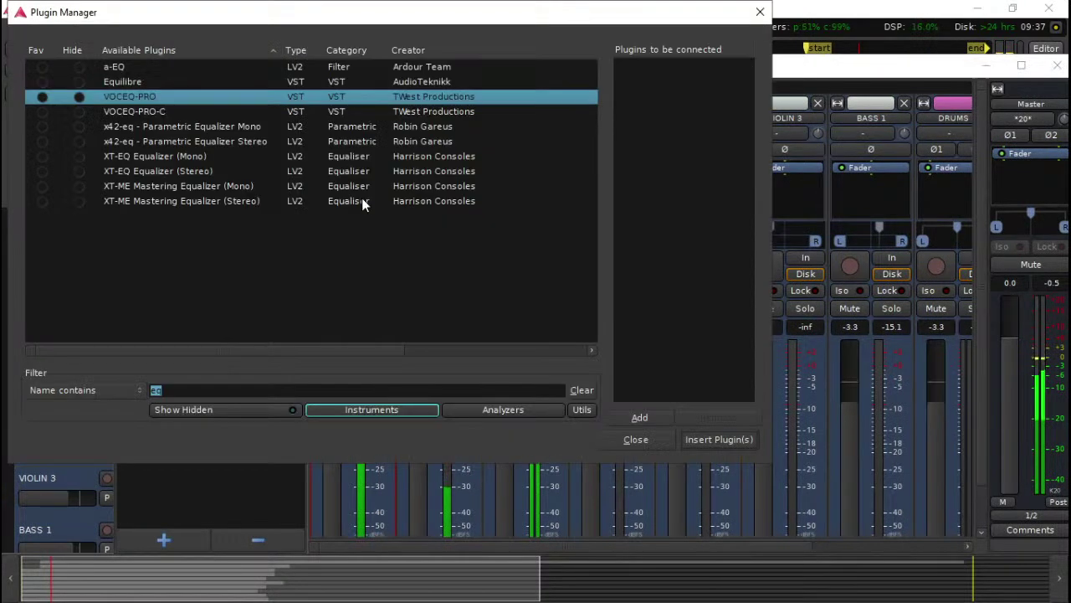
type("co")
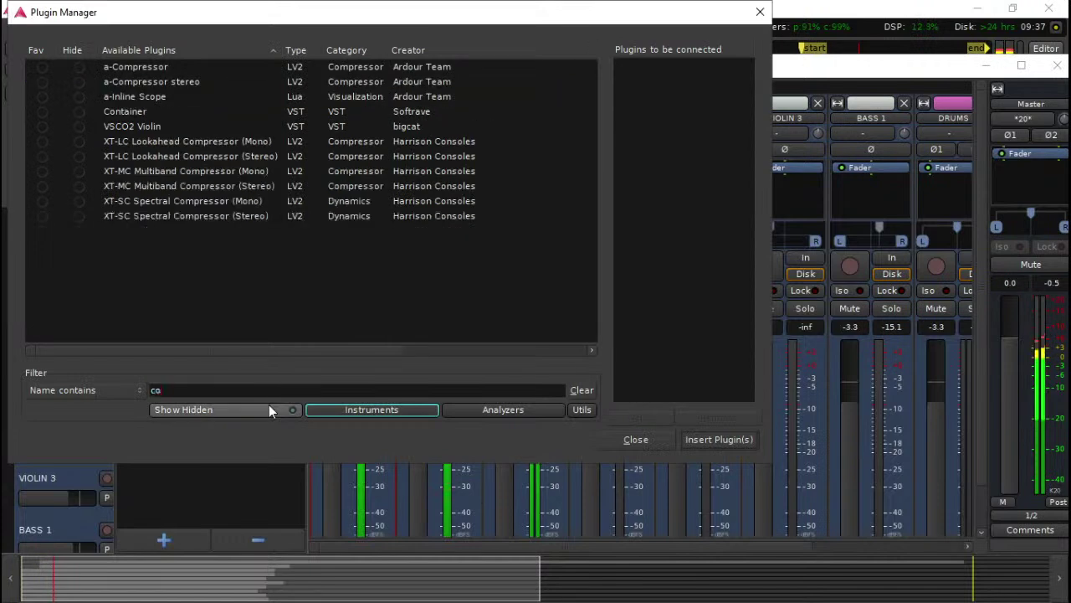
type("mp")
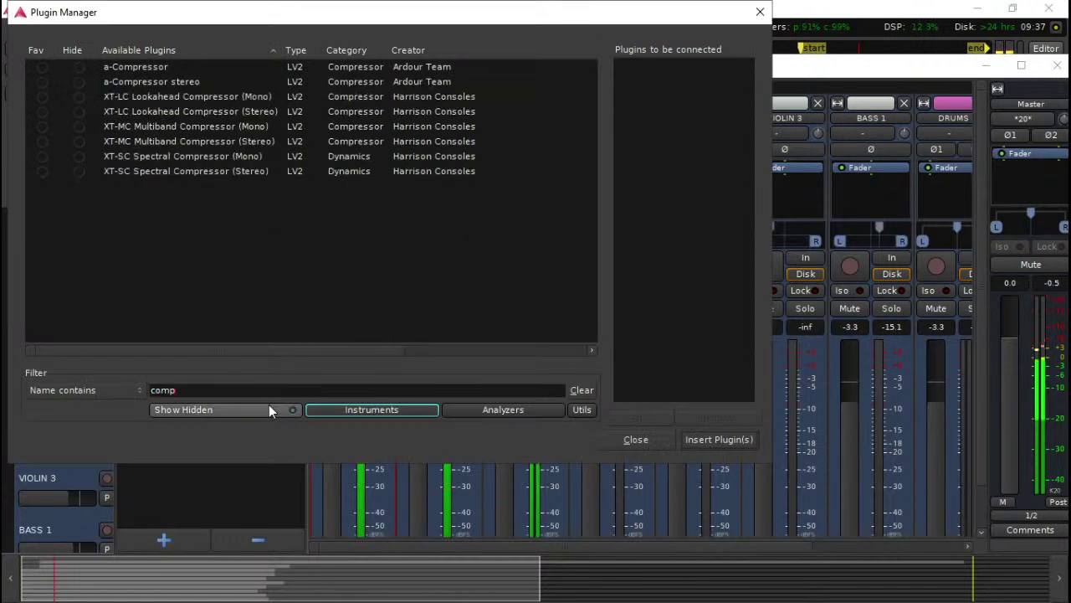
left_click(158, 68)
left_click(719, 440)
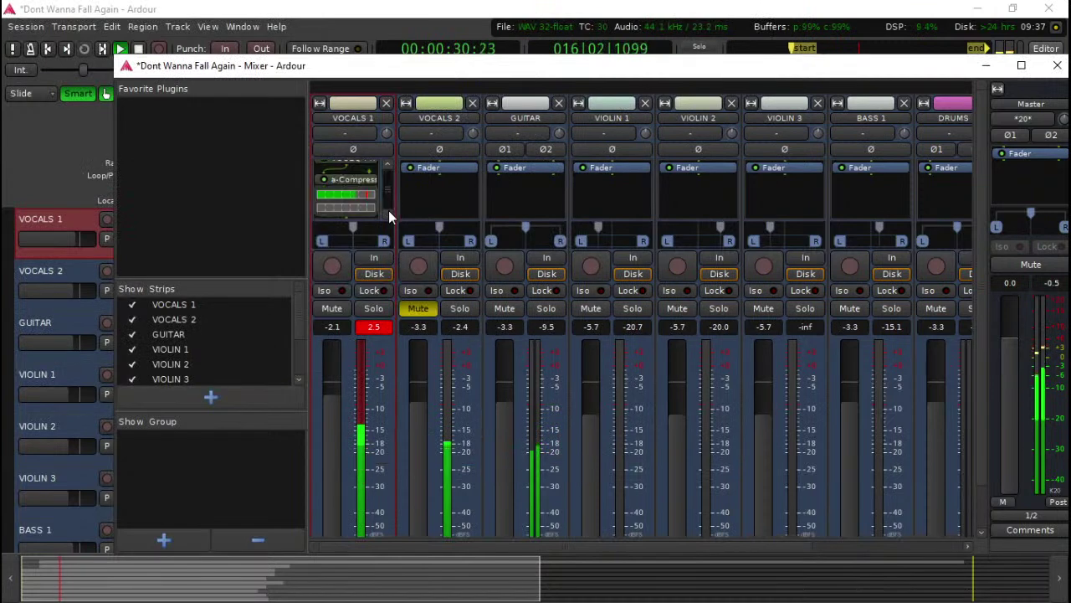
Step: Load the VocalLeveller preset in the Vocals 1 a-Compressor and close its window
double_click(348, 177)
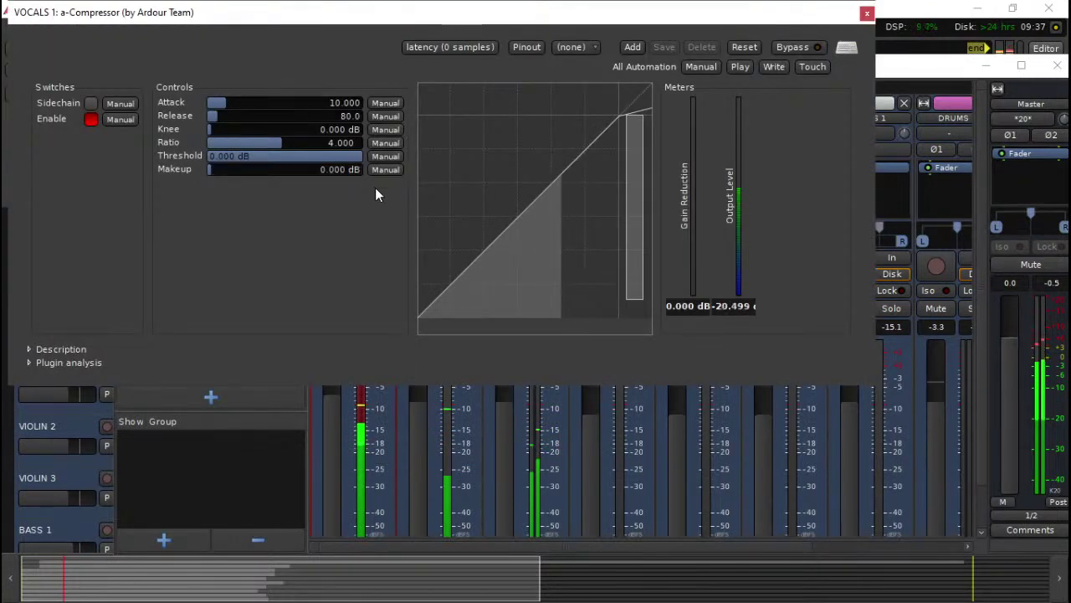
left_click(570, 47)
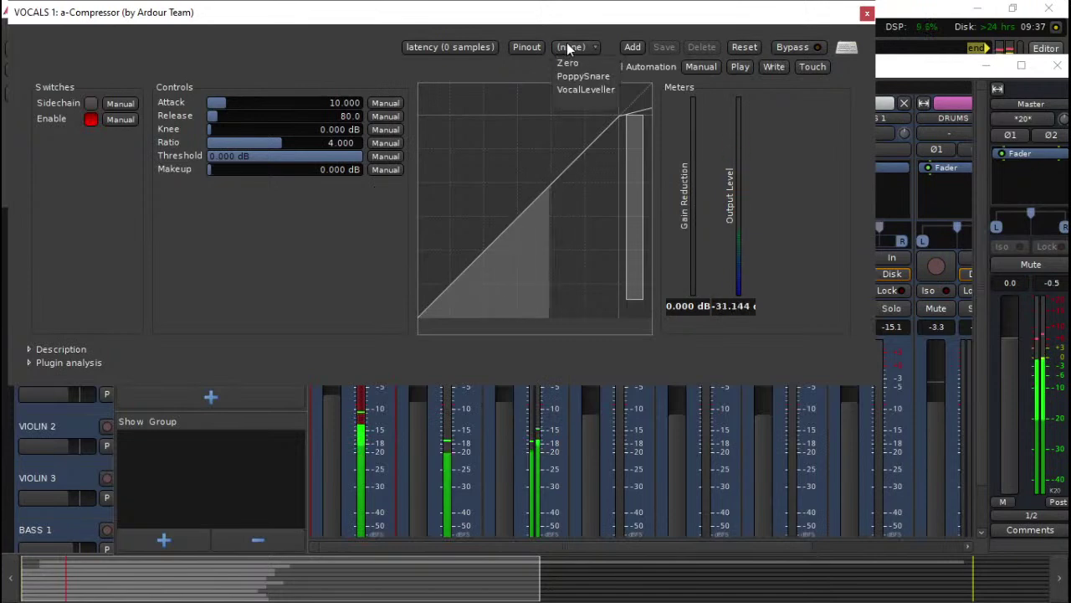
left_click(587, 92)
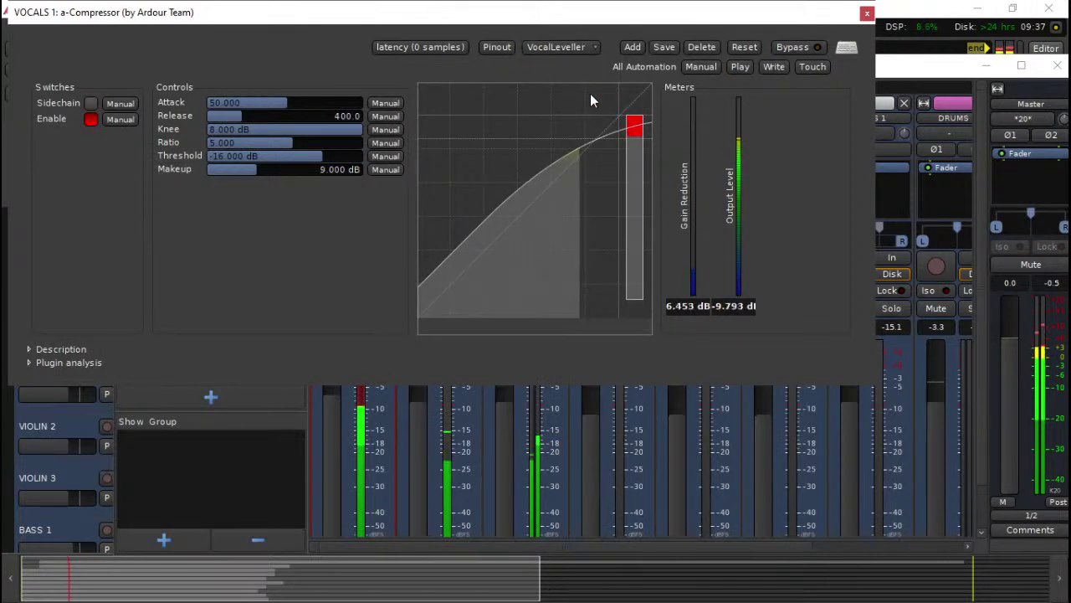
left_click(868, 14)
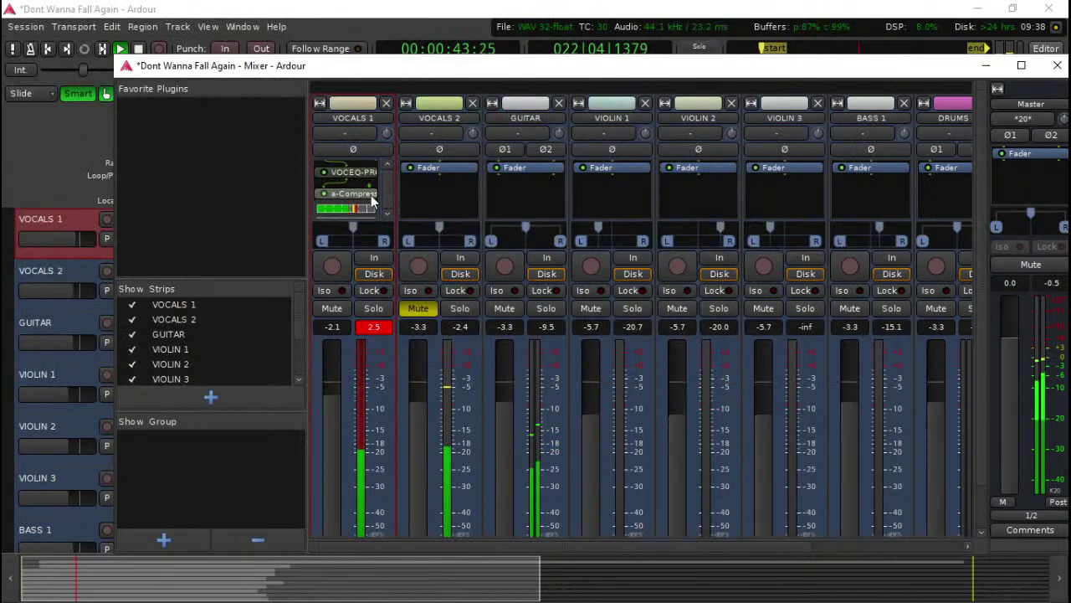
Step: Move the a-Compressor above VOCEQ-PRO on the Vocals 1 strip, and check the VOCEQ-PRO settings
left_click_drag(374, 192, 351, 167)
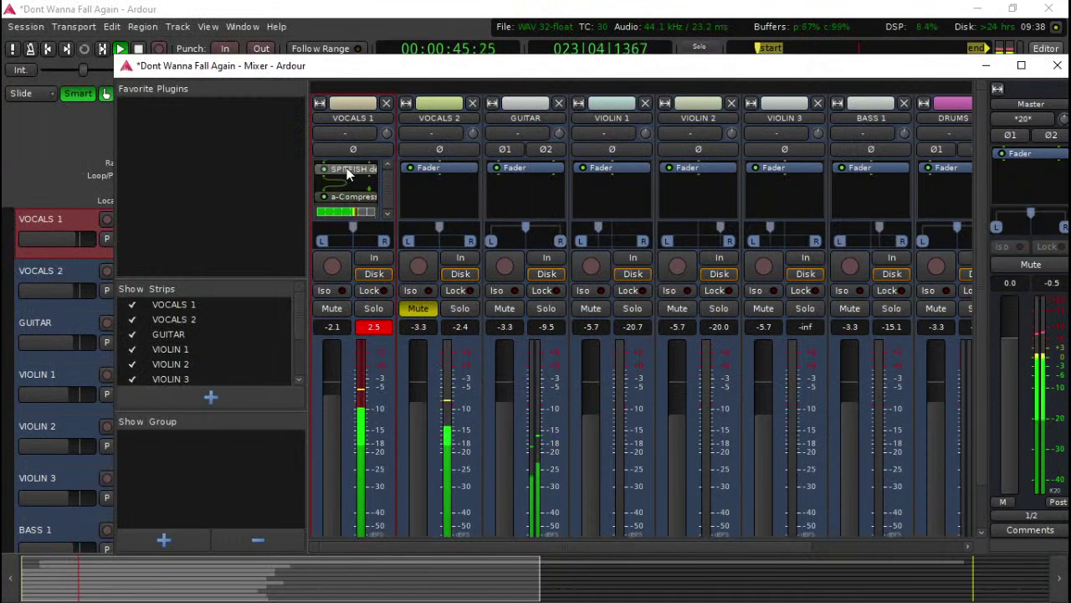
left_click(387, 211)
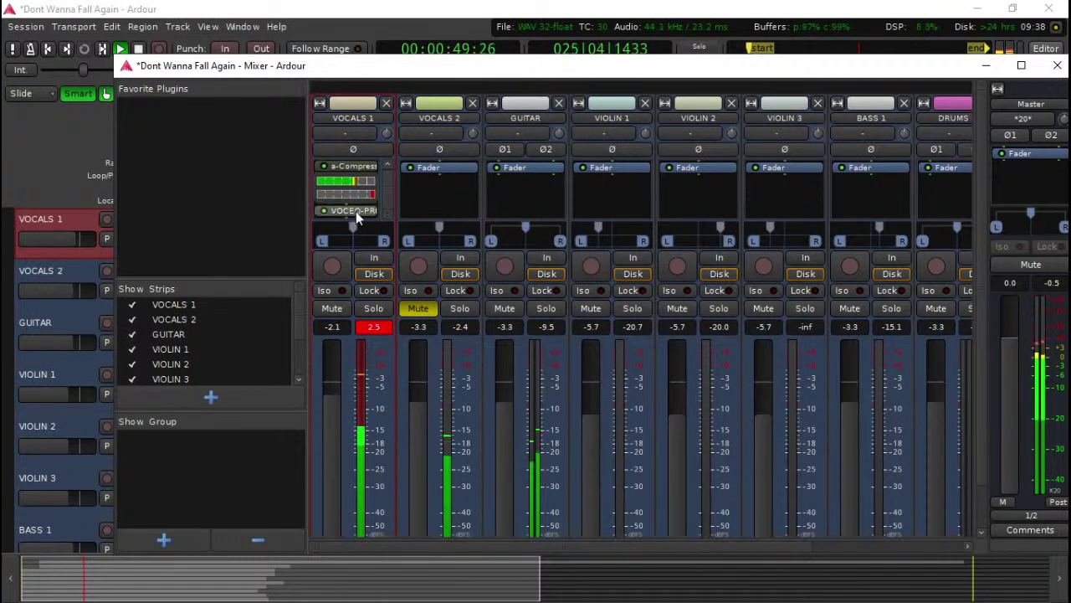
double_click(356, 211)
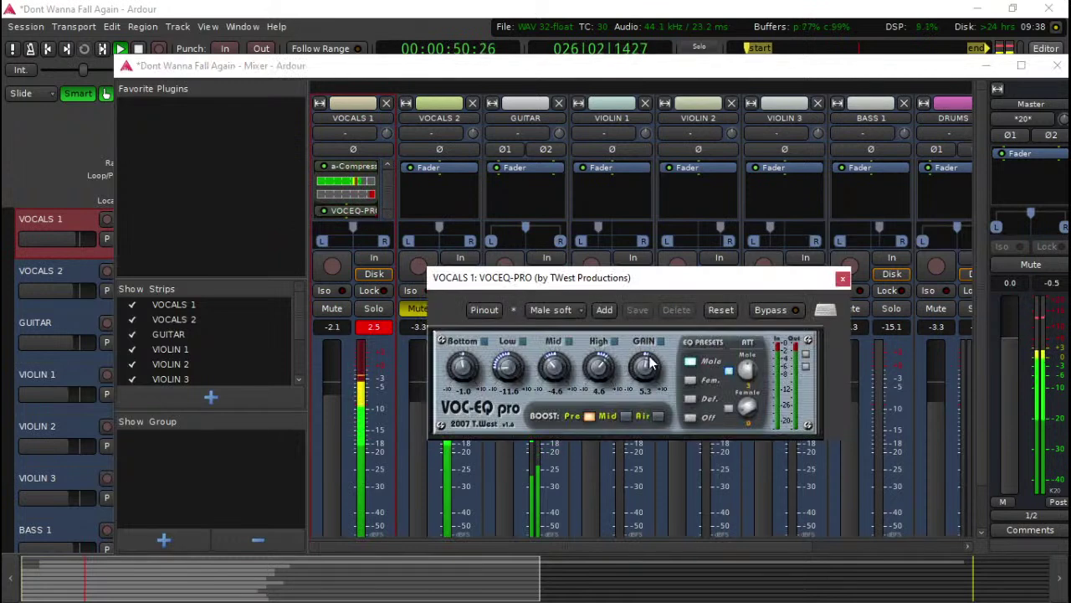
left_click(842, 278)
Step: Lower the Vocals 1 channel fader to -5.7 dB while the mix plays
scroll(333, 430, "down", 2)
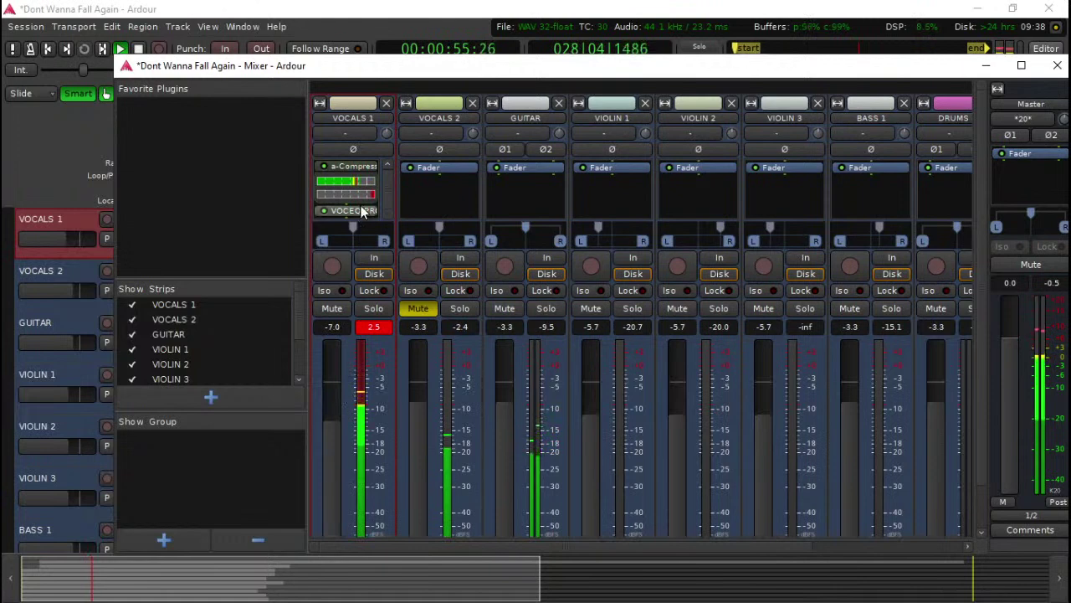
scroll(338, 421, "up", 2)
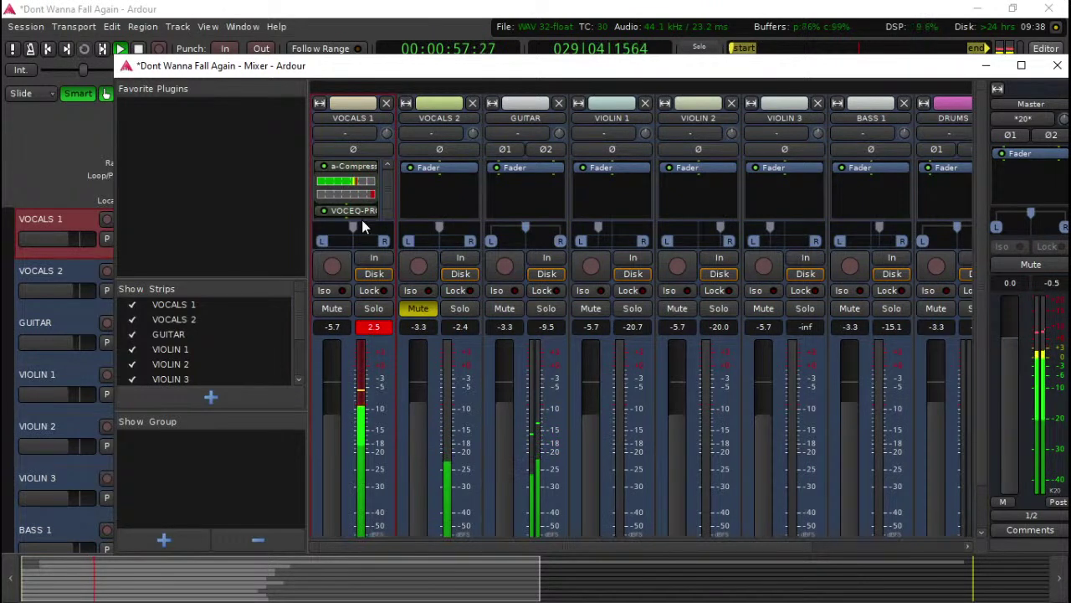
Step: Replay the vocal entry, lower the Vocals 1 VOCEQ-PRO gain to 4.9, and close the plugin window
double_click(355, 211)
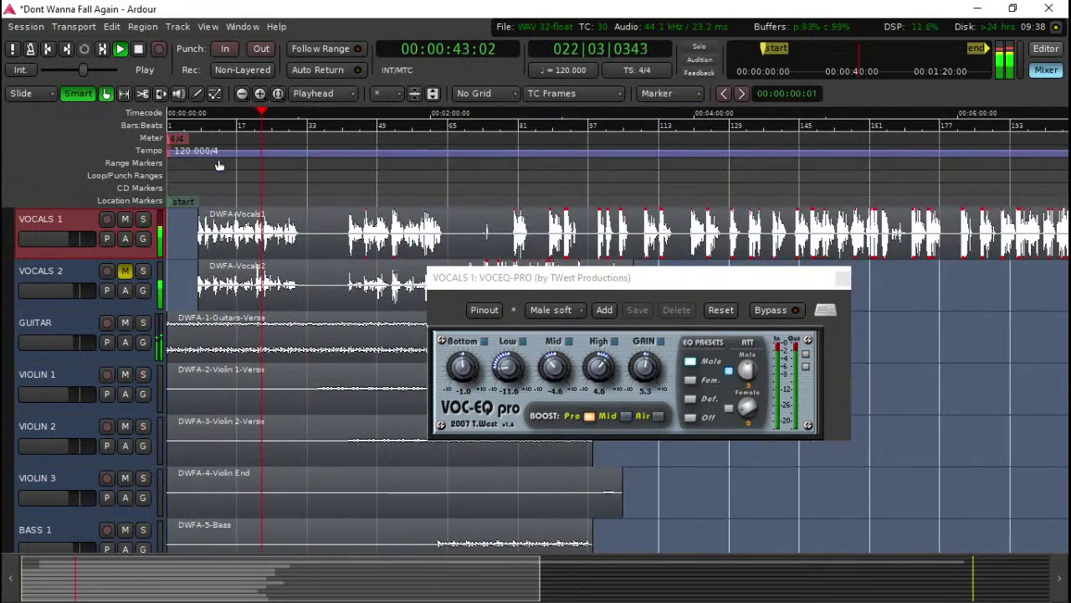
left_click(194, 161)
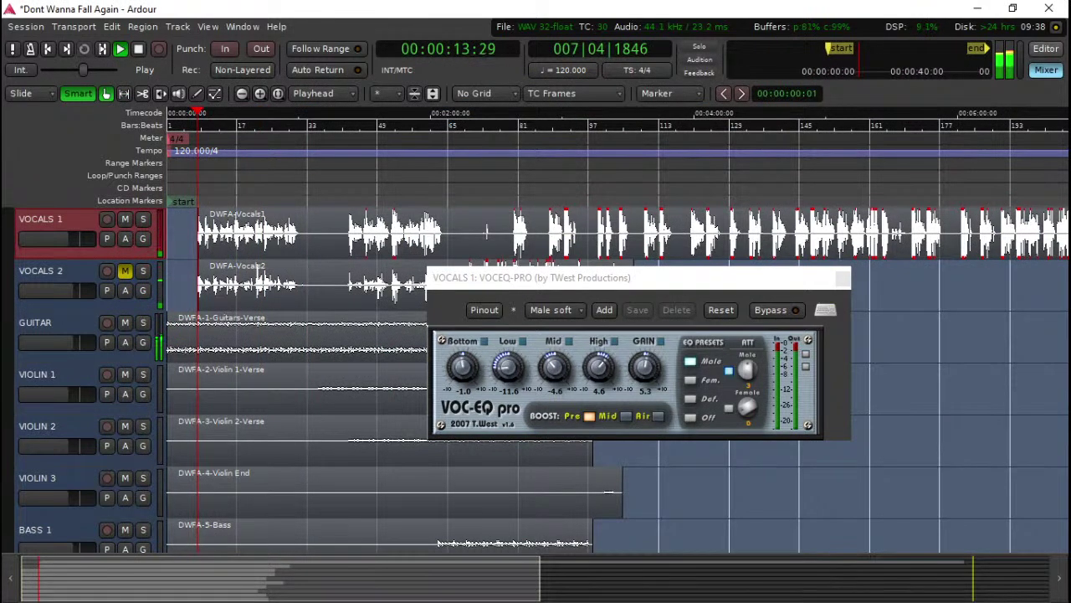
key("alt+m")
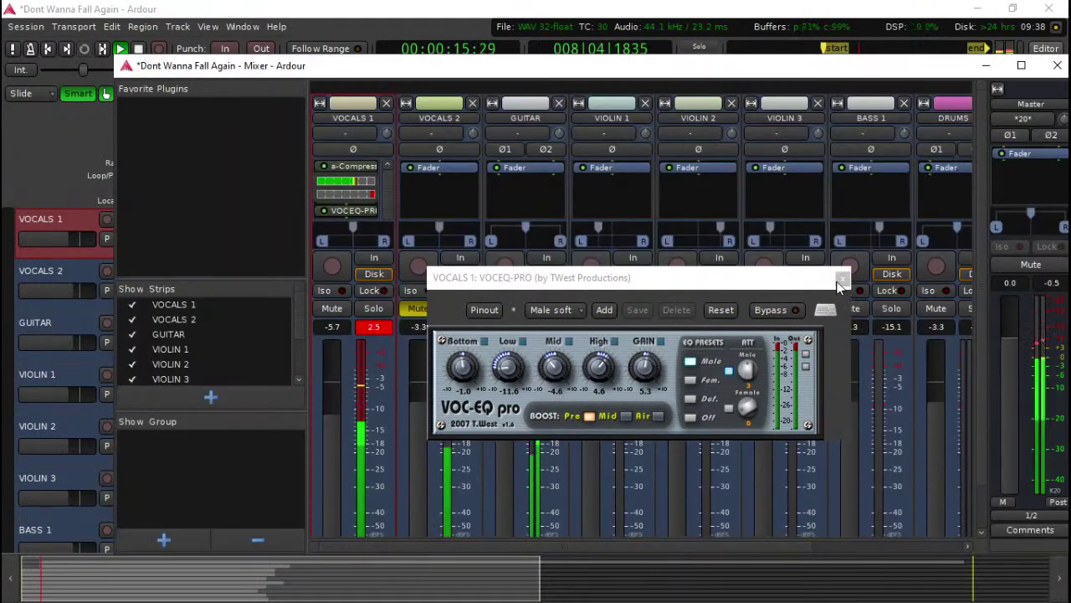
mouse_move(639, 373)
left_mouse_down()
mouse_move(650, 397)
mouse_move(644, 385)
left_mouse_up()
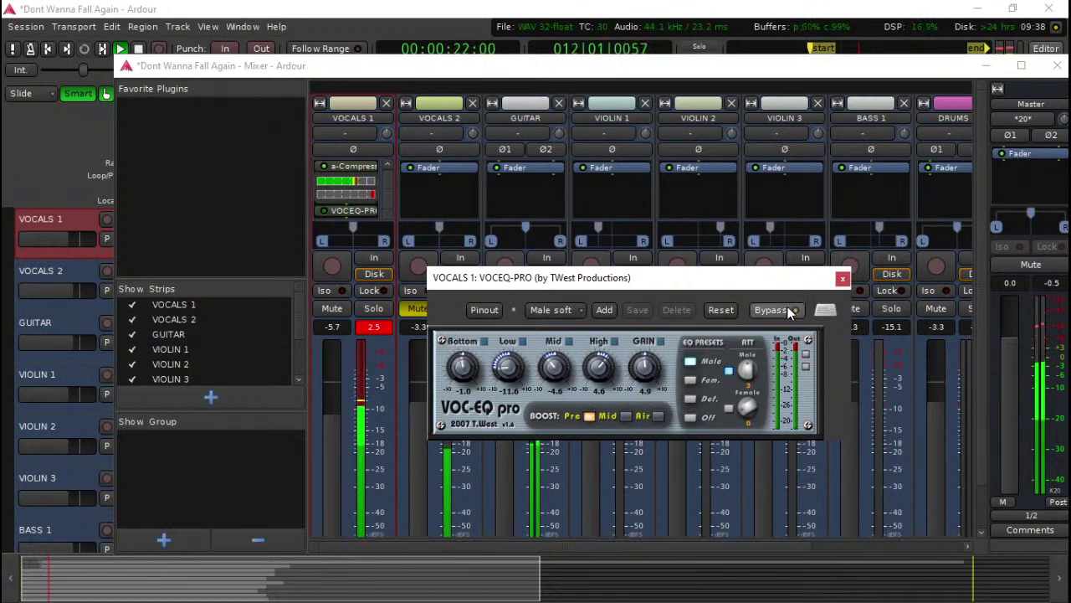
left_click(842, 278)
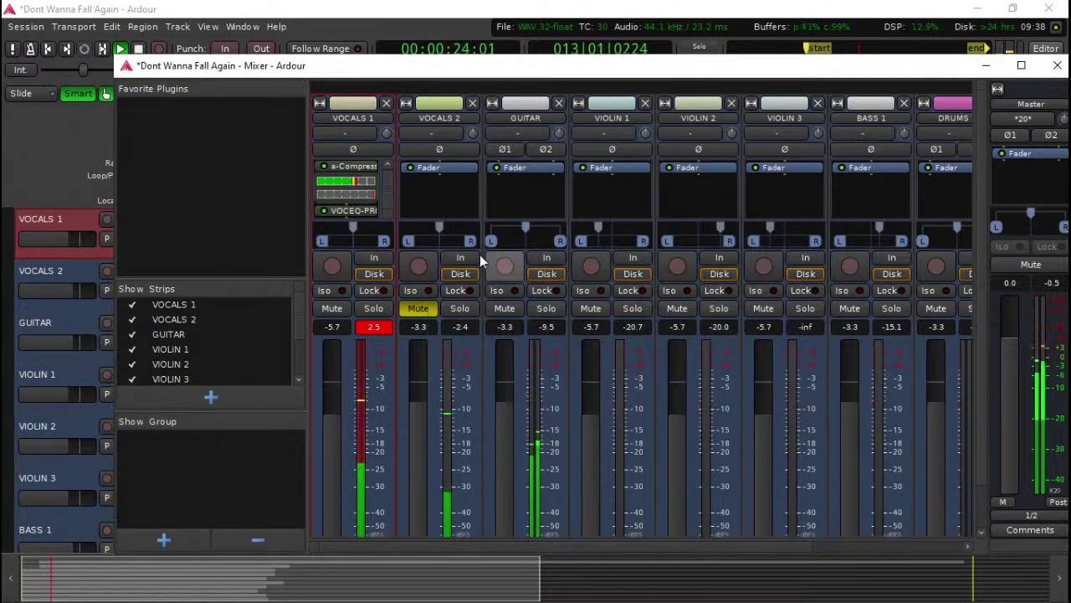
Step: Lower the Vocals 1 channel fader to -8.4 dB and check the a-Compressor settings
double_click(358, 168)
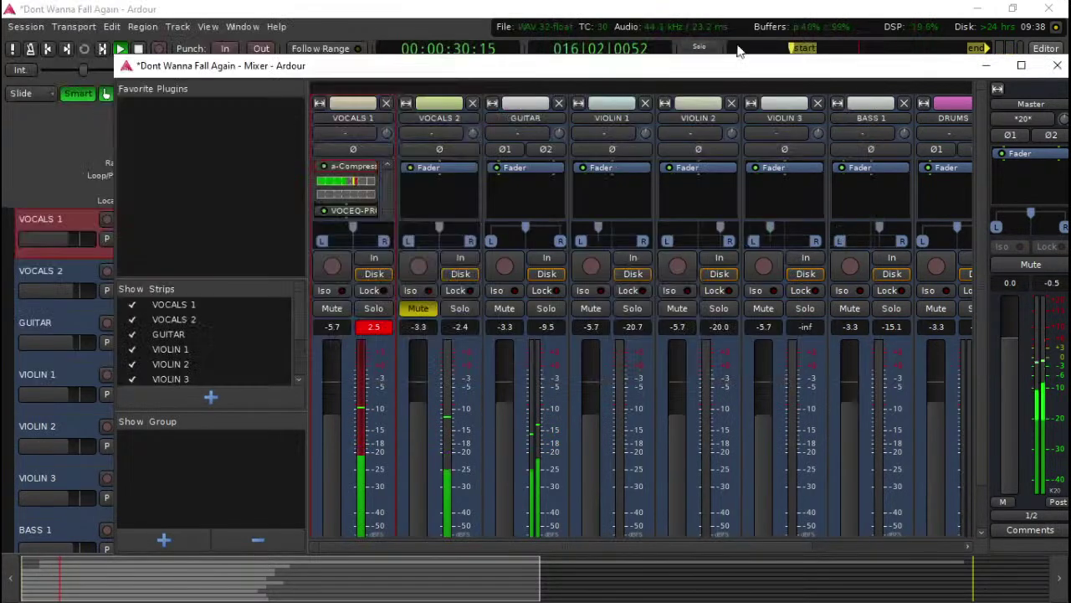
left_click(867, 13)
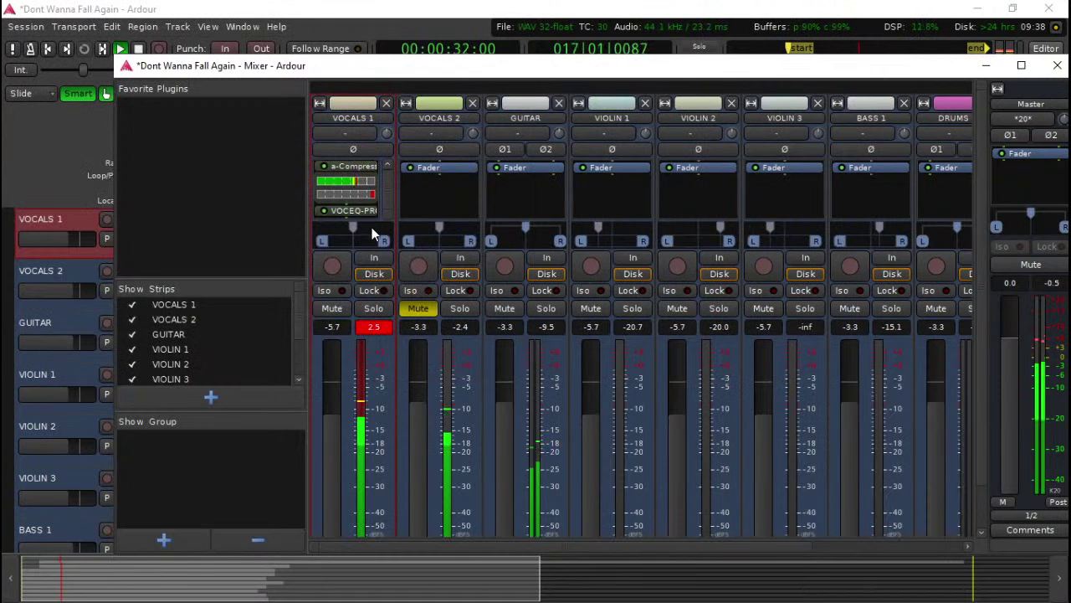
left_click_drag(346, 403, 331, 434)
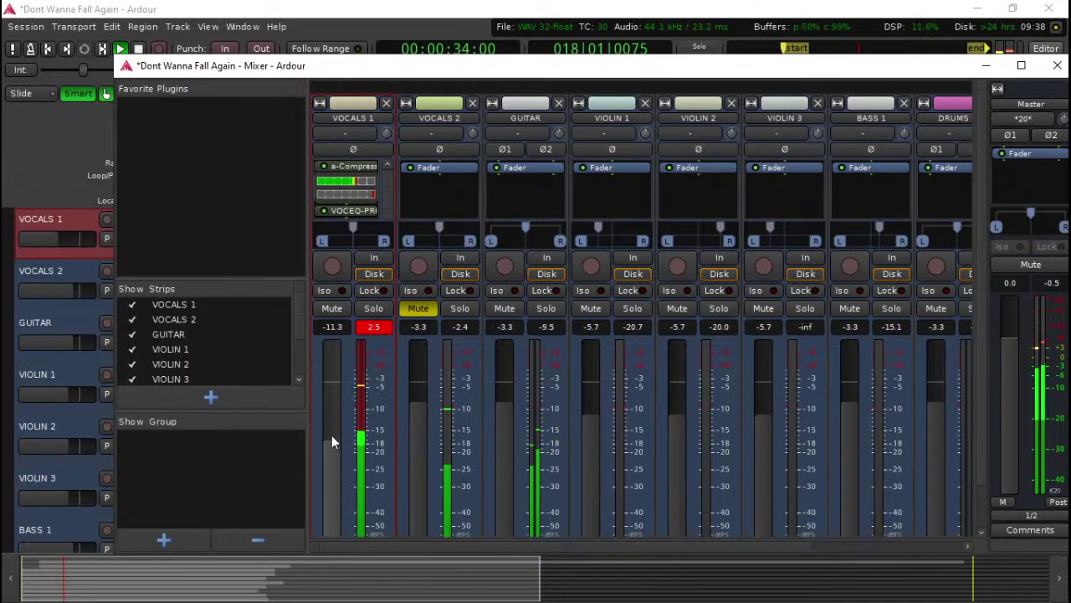
scroll(331, 436, "up", 3)
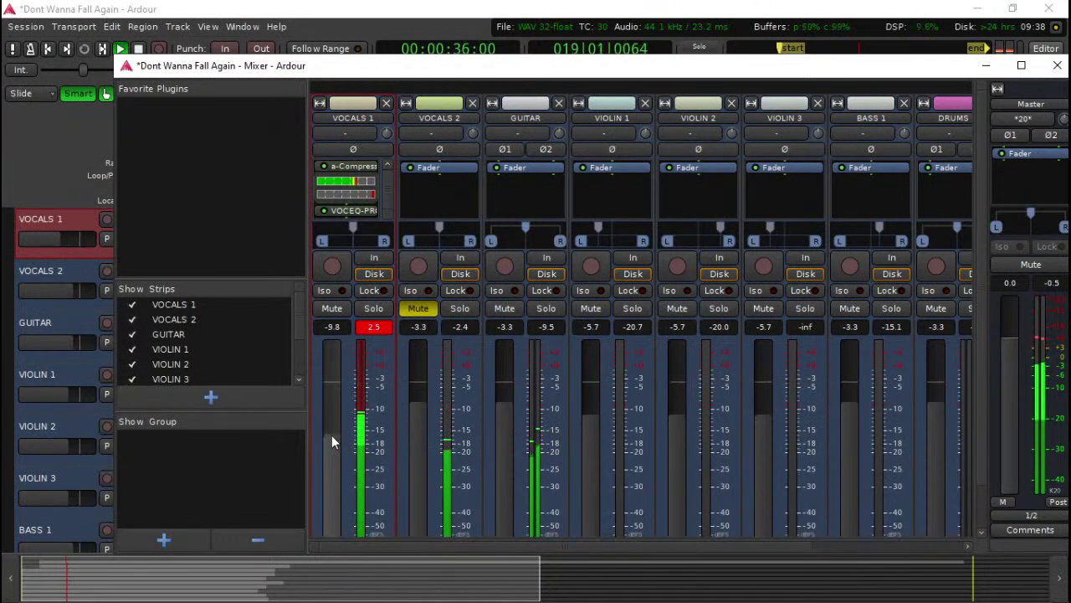
double_click(352, 165)
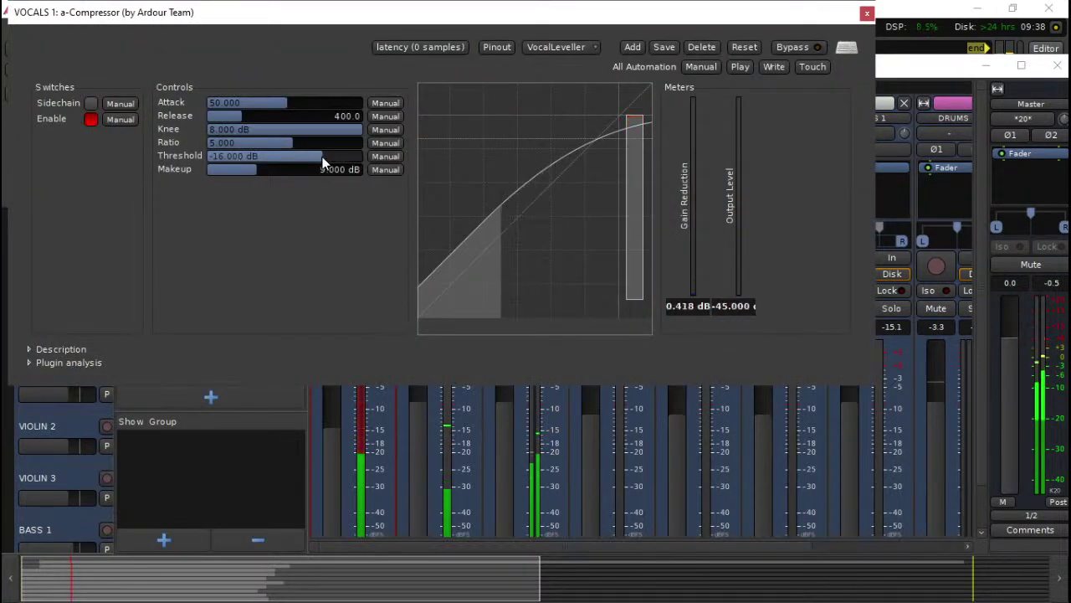
left_click(867, 13)
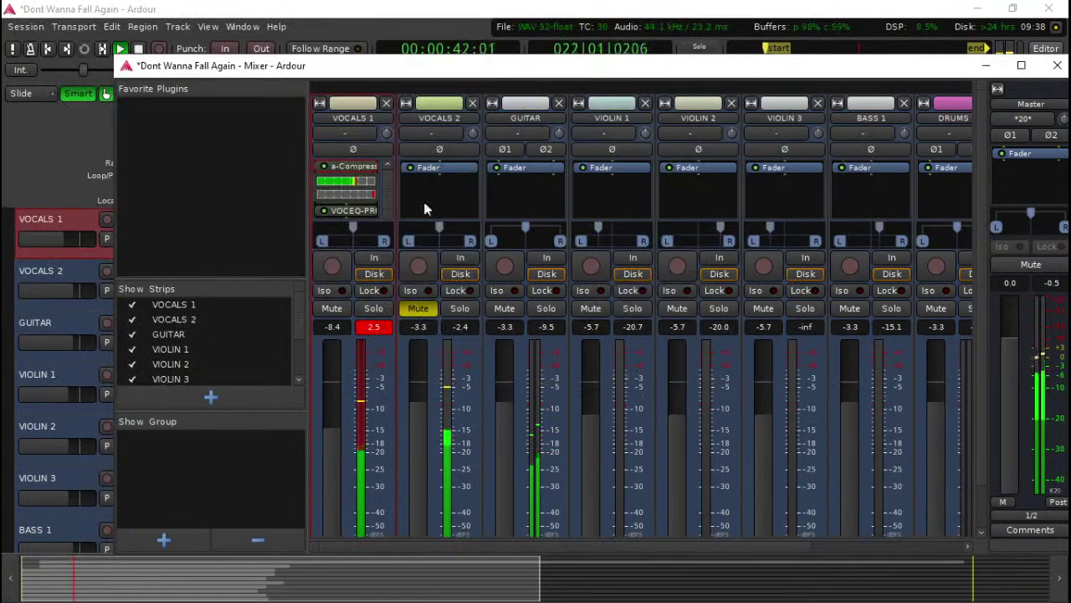
Step: Review the plugin chain on the Vocals 1 strip and replay the session from the start
scroll(353, 207, "up", 3)
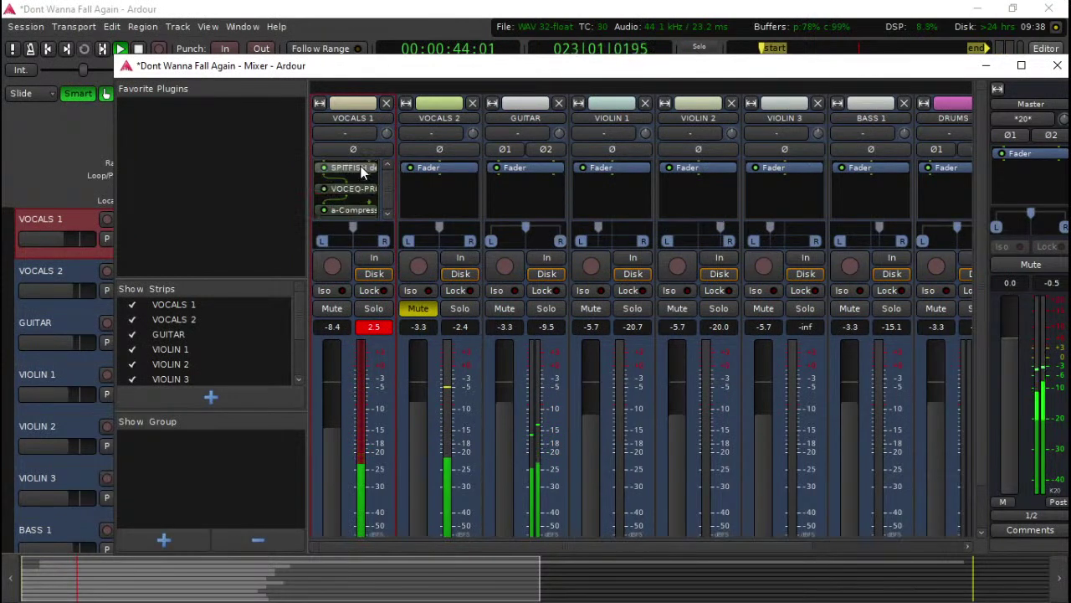
scroll(365, 192, "down", 1)
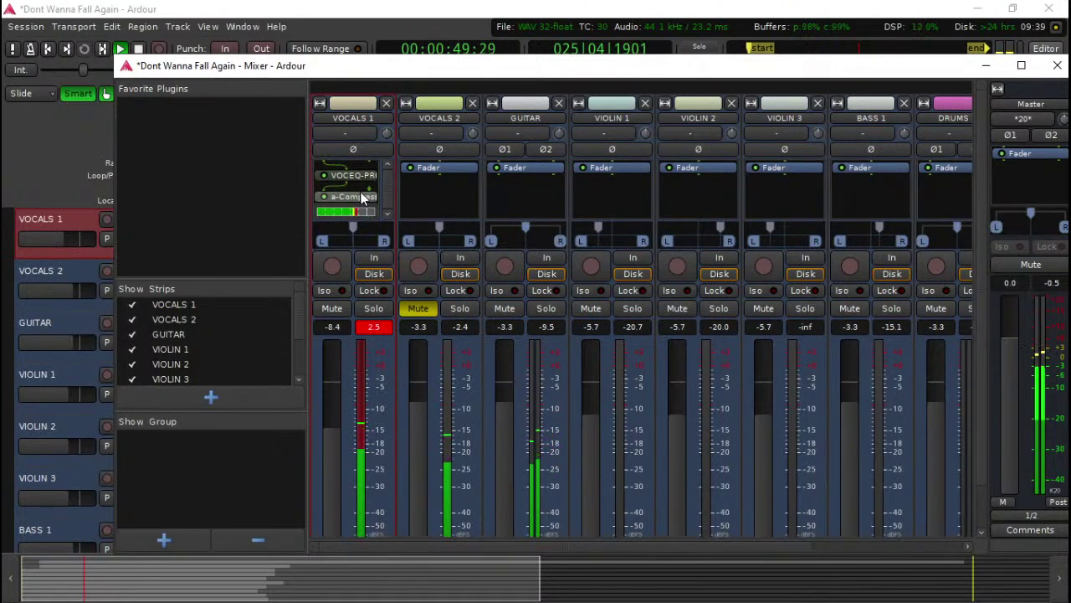
key("space")
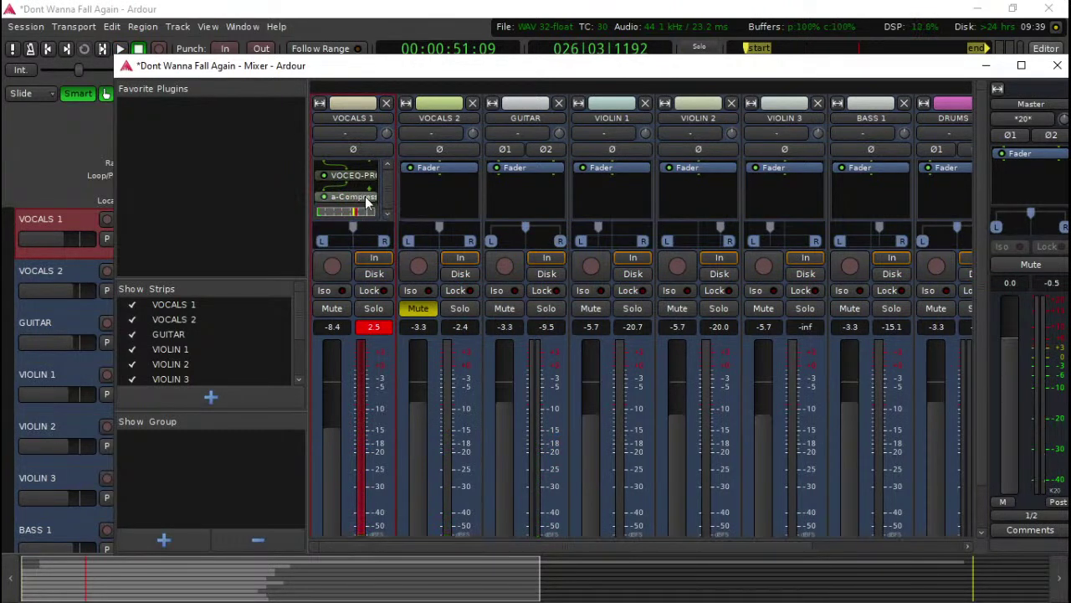
key("space")
key("Home")
key("space")
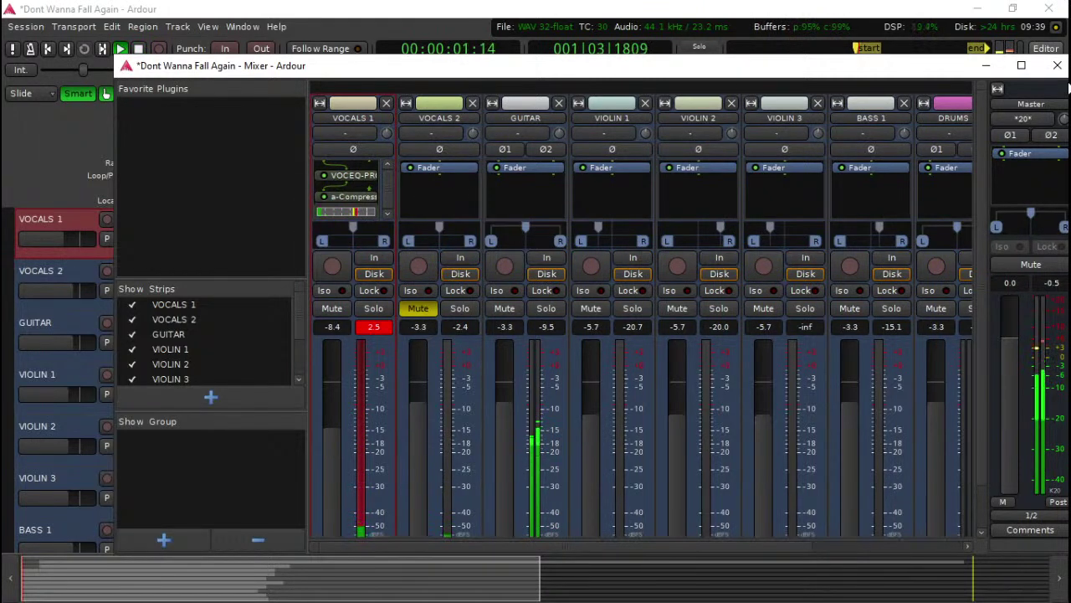
Step: Close the mixer and add a fade-in to the start of the DWFA-Vocals1 region
left_click_drag(1049, 74, 1012, 72)
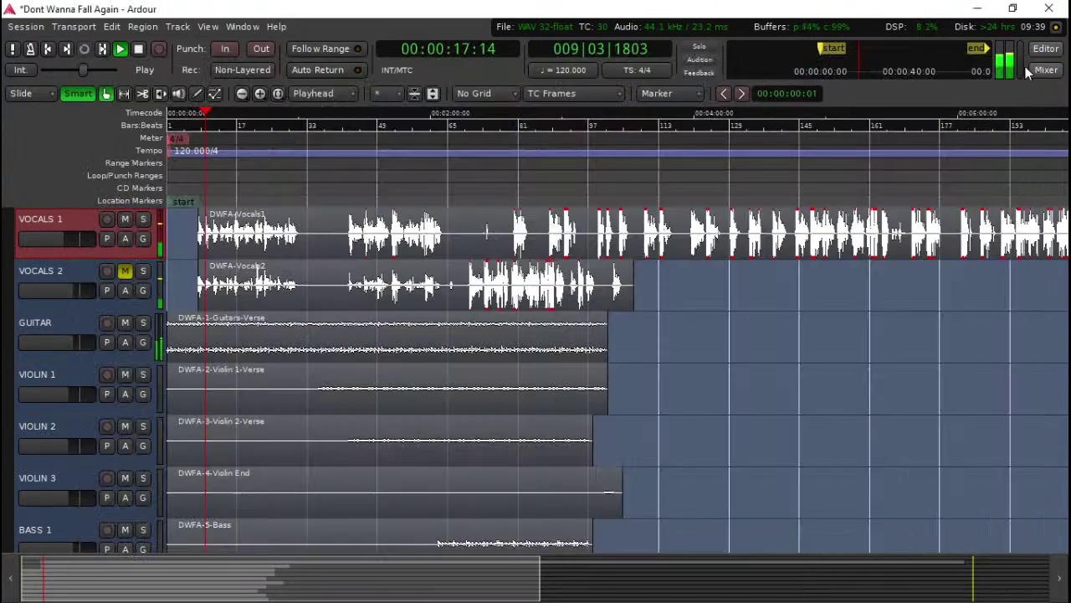
left_click(1021, 62)
left_click(205, 219)
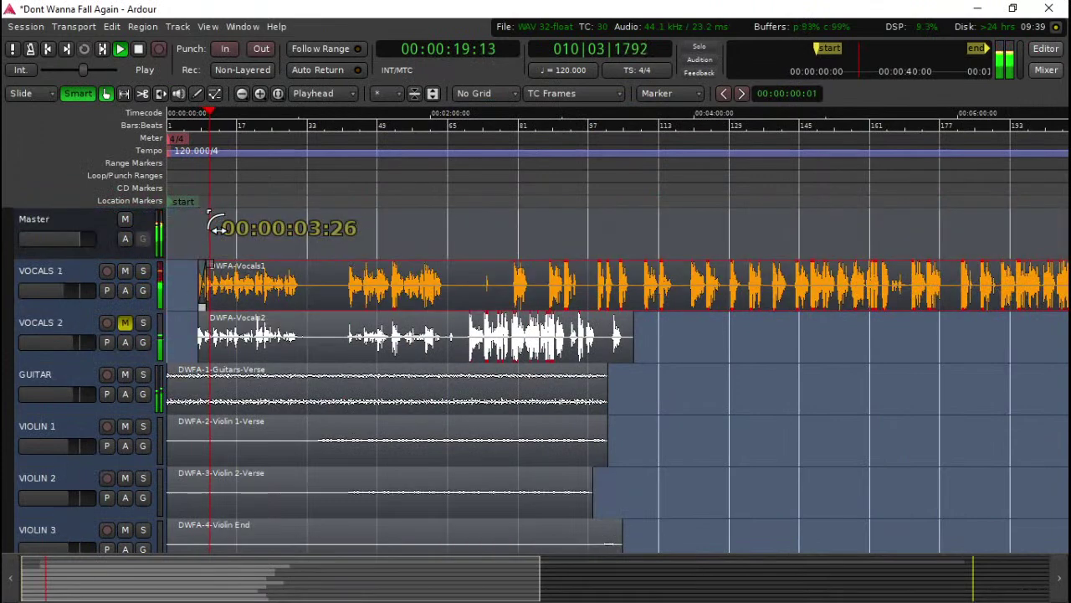
key("equal")
key("equal")
key("equal")
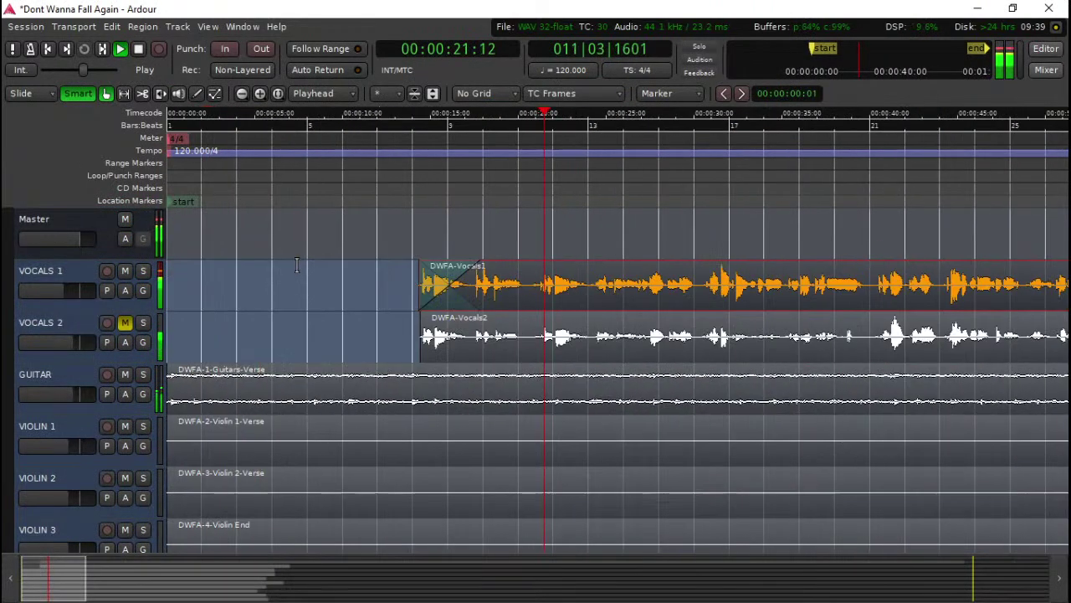
Step: Shorten the DWFA-Vocals1 fade-in to a very brief ramp before the first phrase and play back the vocal entry
left_click(422, 179)
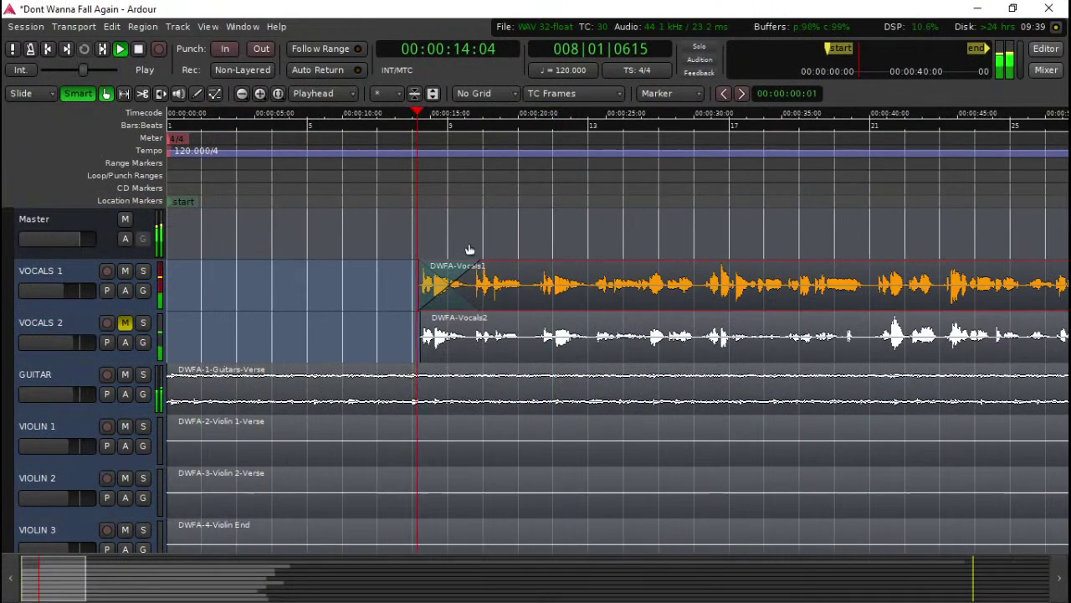
scroll(469, 239, "up", 2)
key("space")
left_click_drag(519, 265, 287, 283)
left_click(240, 152)
key("space")
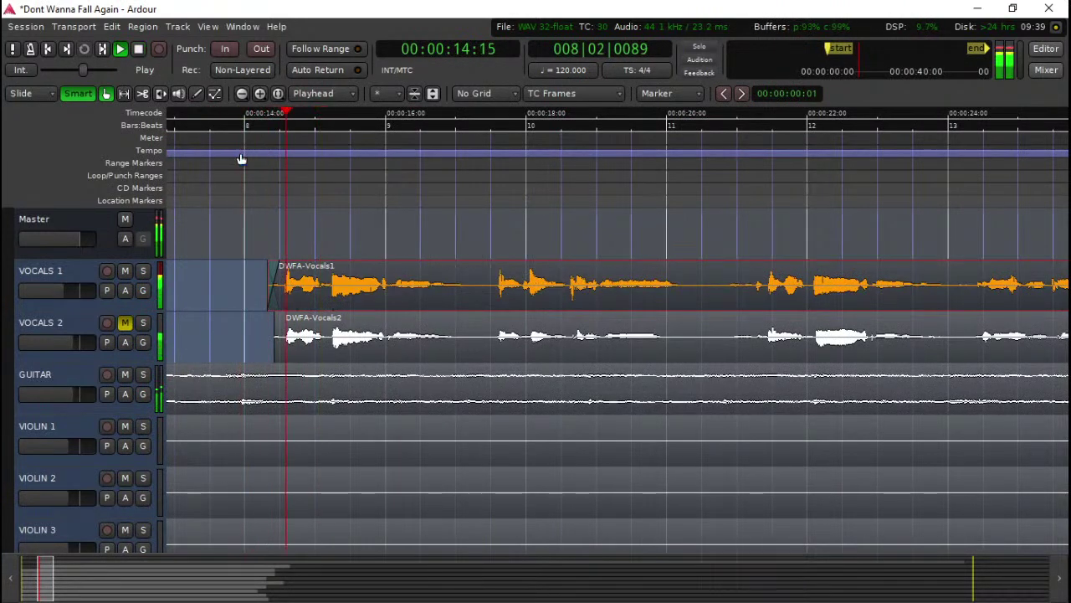
scroll(490, 246, "down", 1)
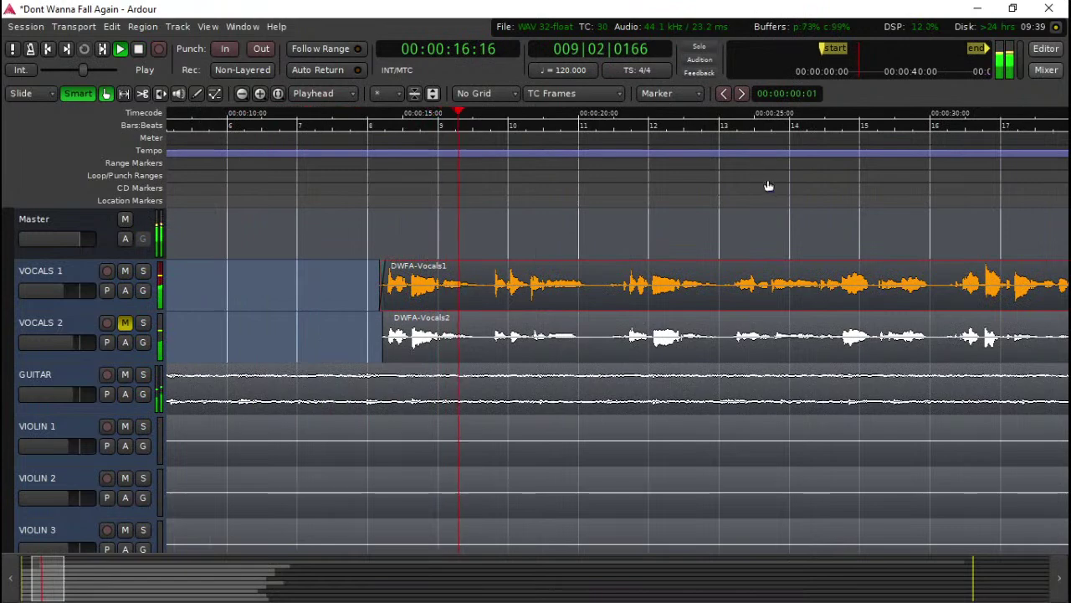
Step: Reopen the mixer and filter the plugins available for the Vocals 1 strip by category "vst"
left_click(1046, 71)
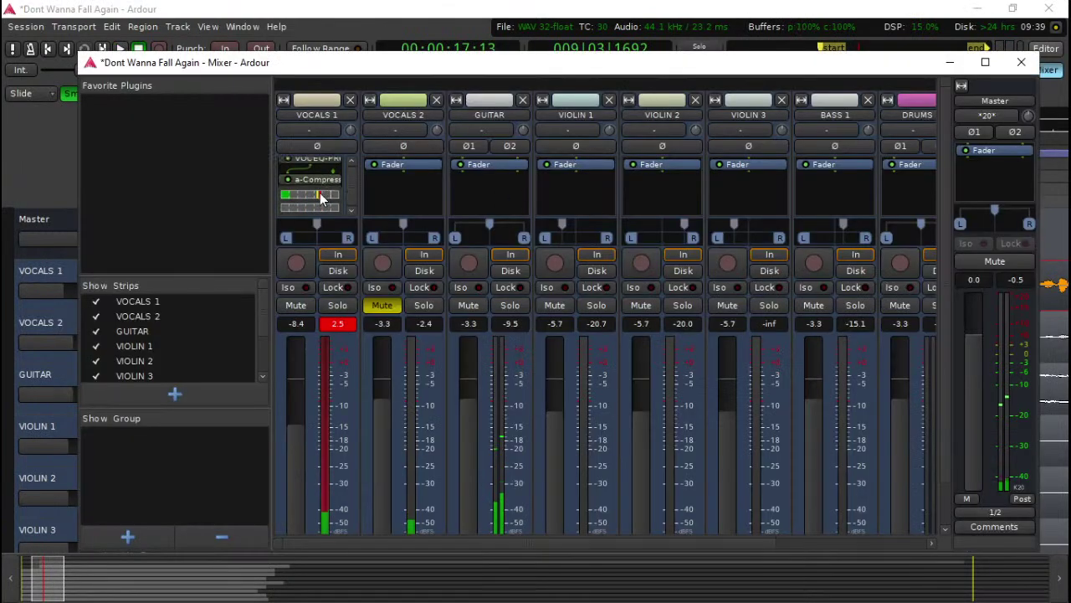
double_click(325, 176)
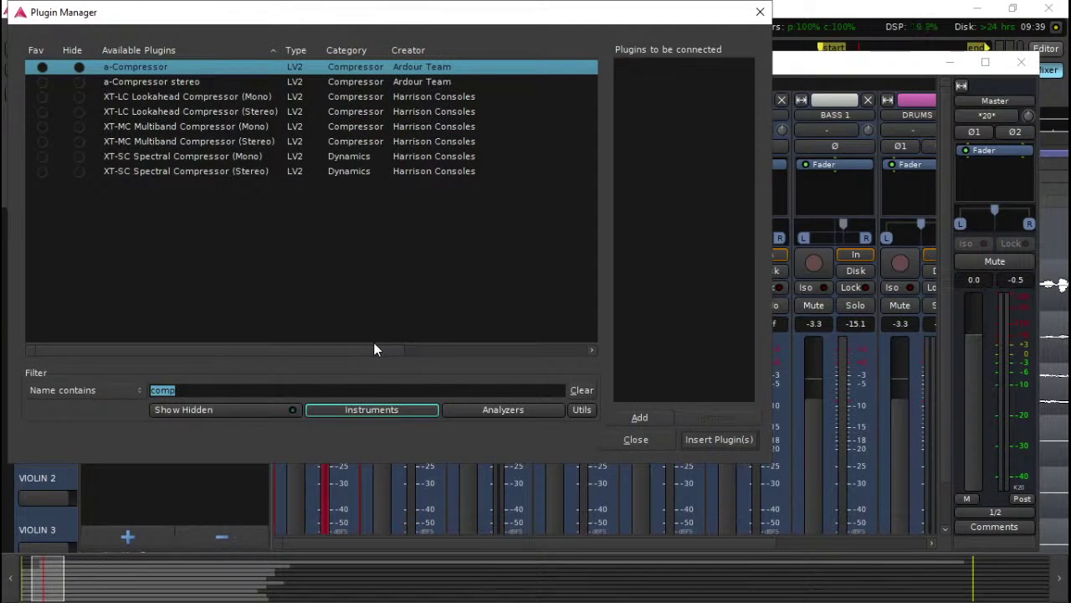
key("BackSpace")
left_click(132, 386)
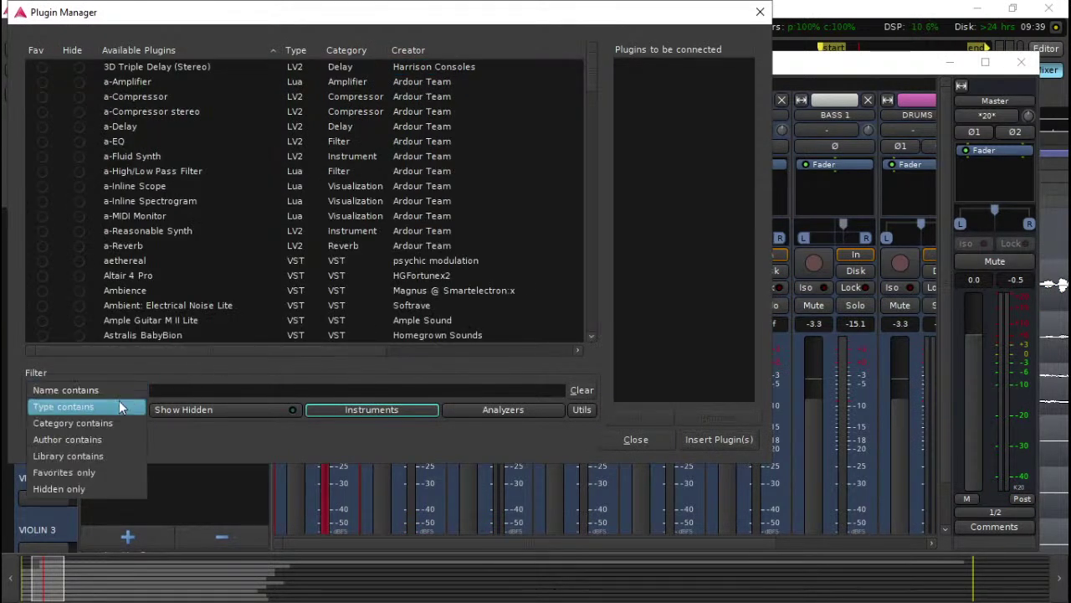
left_click(105, 421)
type("vst")
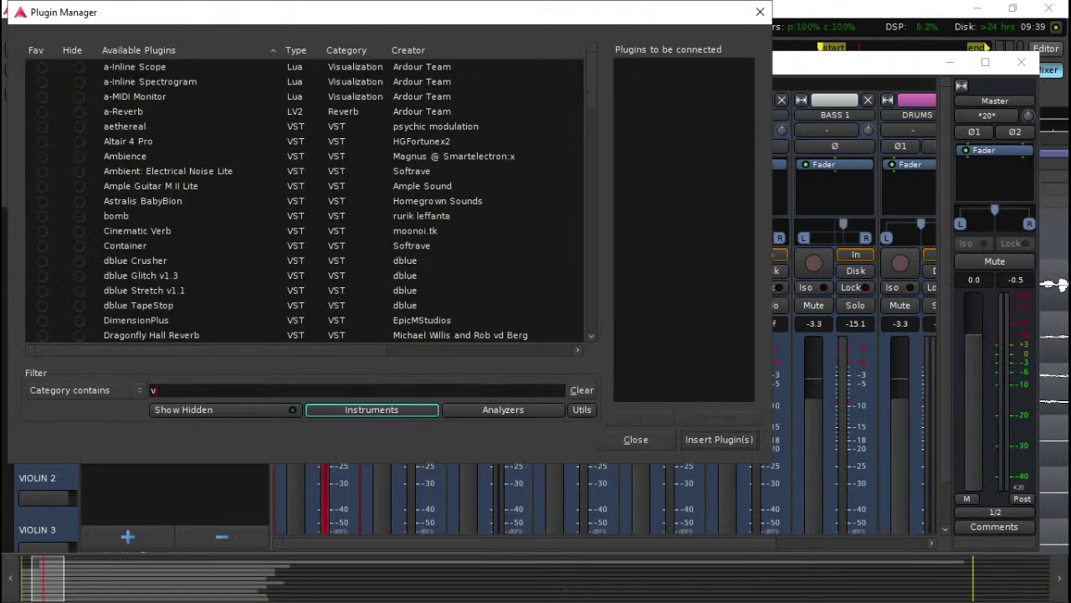
Step: Insert the Cinematic Verb plugin on the Vocals 1 strip and close its window
left_click(172, 170)
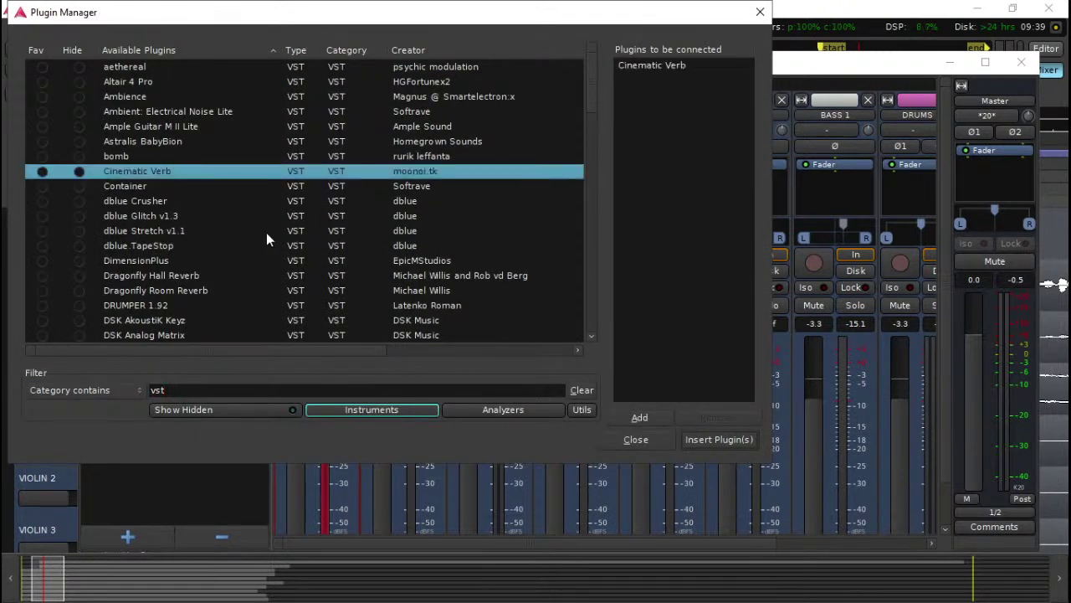
scroll(266, 232, "down", 2)
scroll(266, 231, "up", 2)
left_click(719, 438)
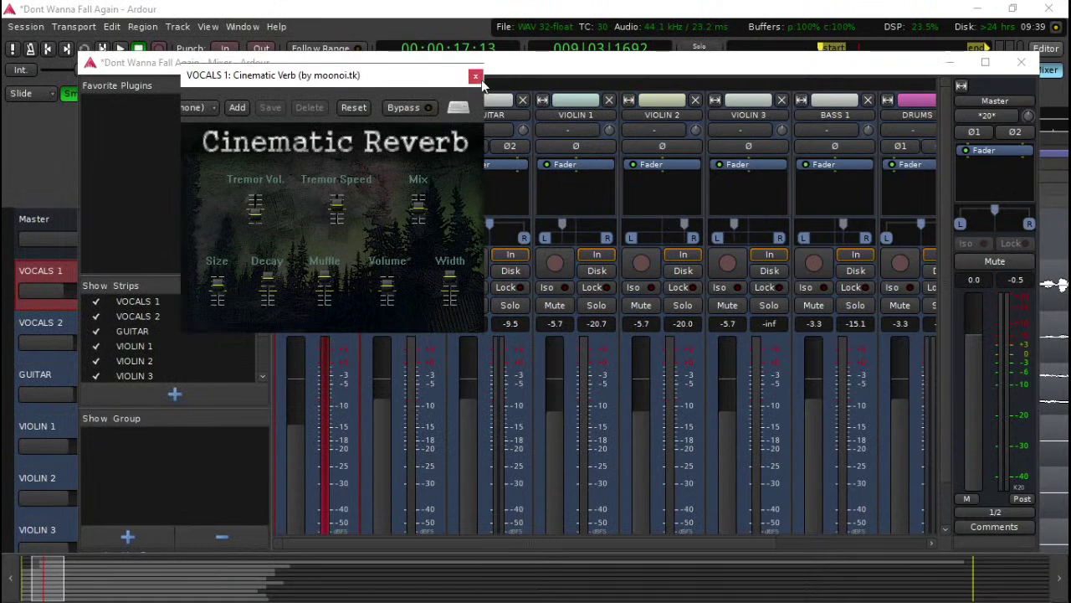
left_click(476, 76)
Step: Insert the DimensionPlus plugin on the Vocals 1 strip and raise its Size and Dry/Wet to about a third
scroll(308, 200, "down", 1)
double_click(320, 175)
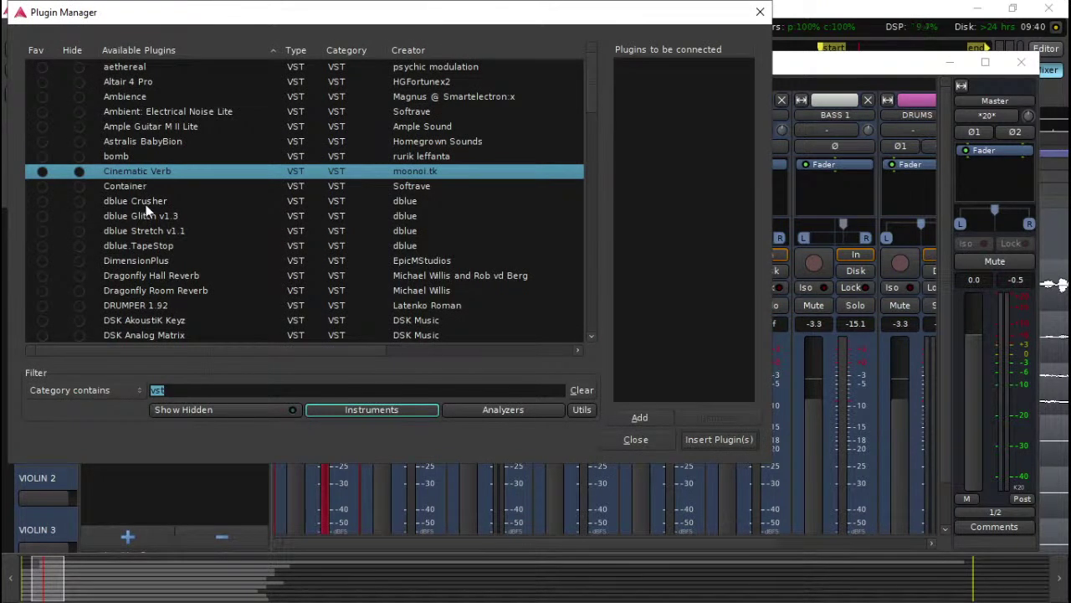
double_click(147, 262)
left_click(711, 440)
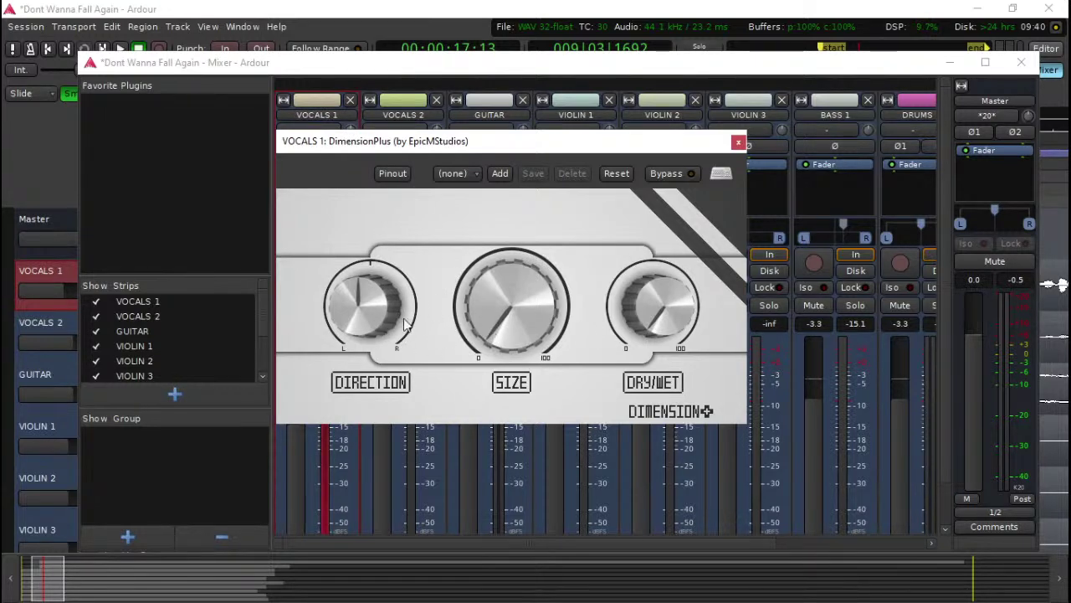
left_click_drag(480, 237, 574, 247)
left_click_drag(640, 224, 646, 202)
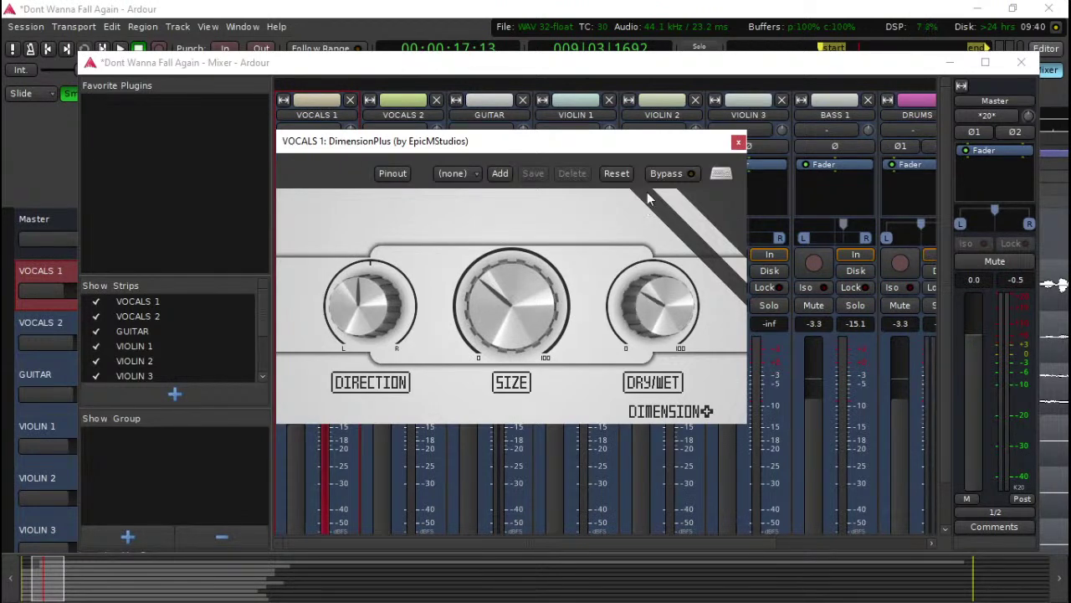
left_click_drag(479, 276, 471, 299)
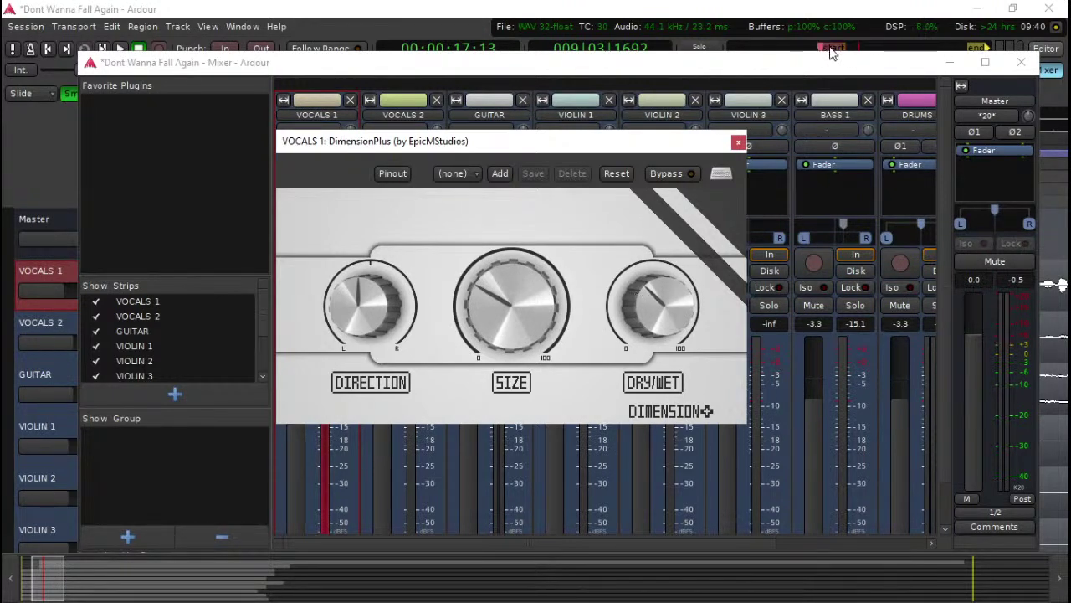
Step: Play the mix from the start and trim the DimensionPlus Size and Dry/Wet to about a quarter while listening
left_click(802, 45)
left_click(802, 44)
key("space")
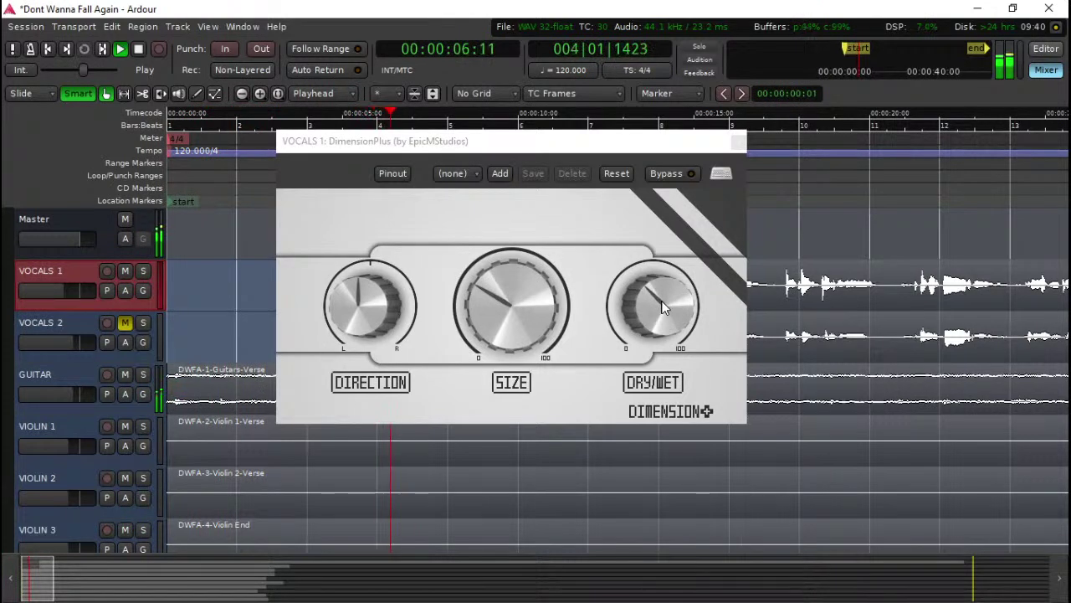
left_click_drag(594, 144, 460, 149)
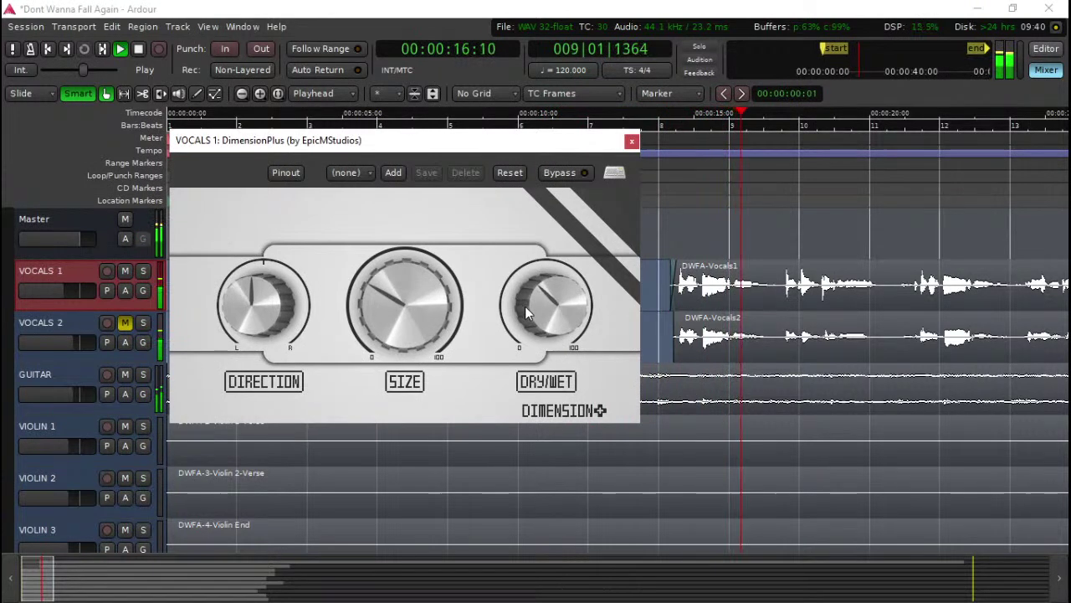
scroll(531, 314, "down", 2)
scroll(393, 326, "up", 3)
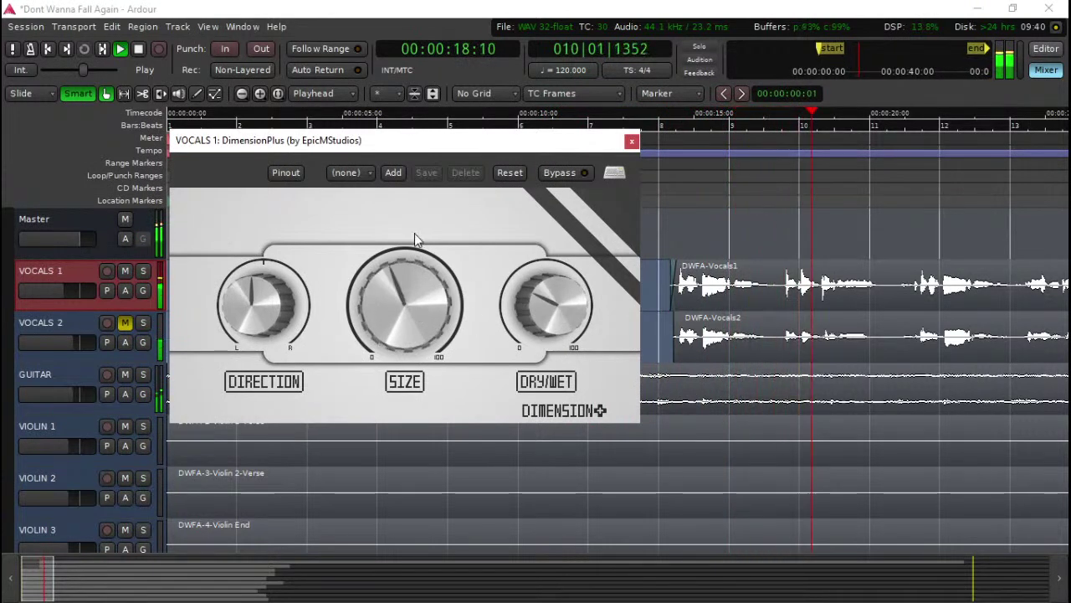
scroll(394, 327, "down", 3)
scroll(257, 318, "down", 1)
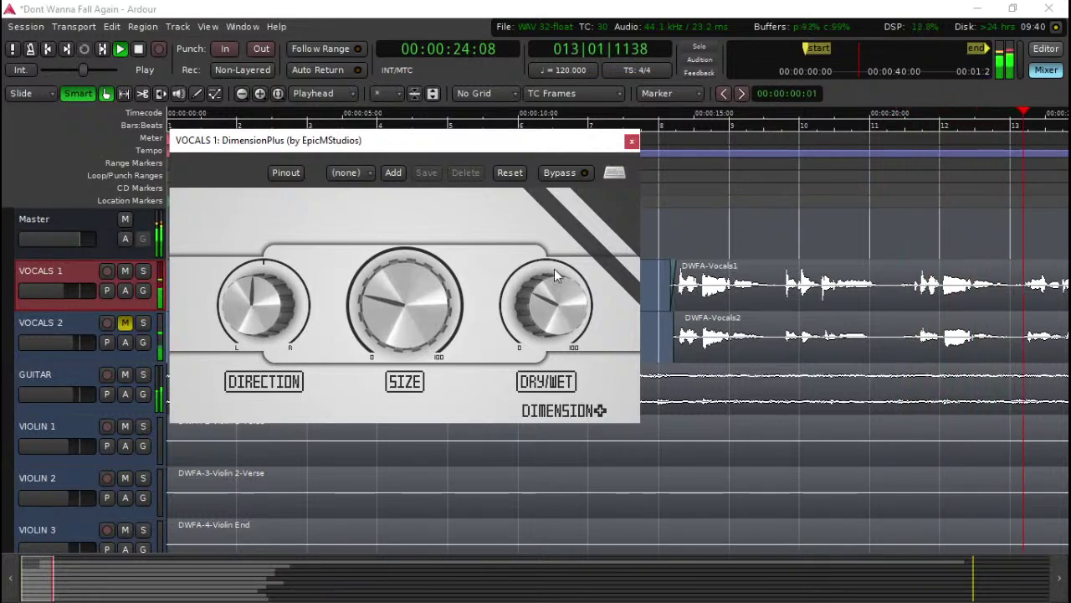
Step: Fine-tune the DimensionPlus Dry/Wet around the middle of its range while the mix plays, and close the plugin window
scroll(567, 274, "down", 3)
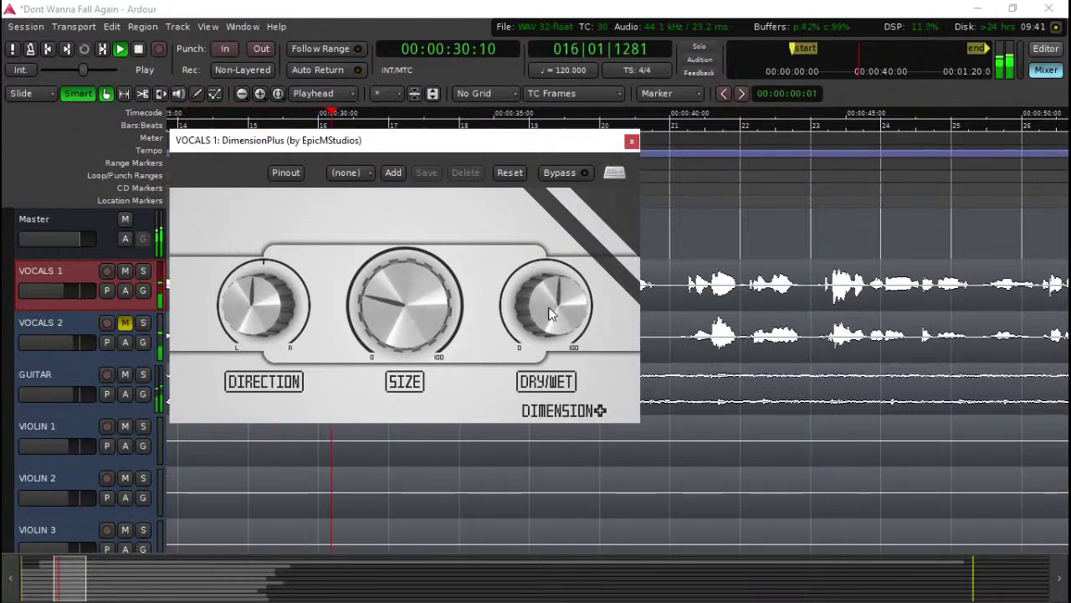
mouse_move(550, 313)
left_mouse_down()
mouse_move(551, 339)
mouse_move(551, 328)
left_mouse_up()
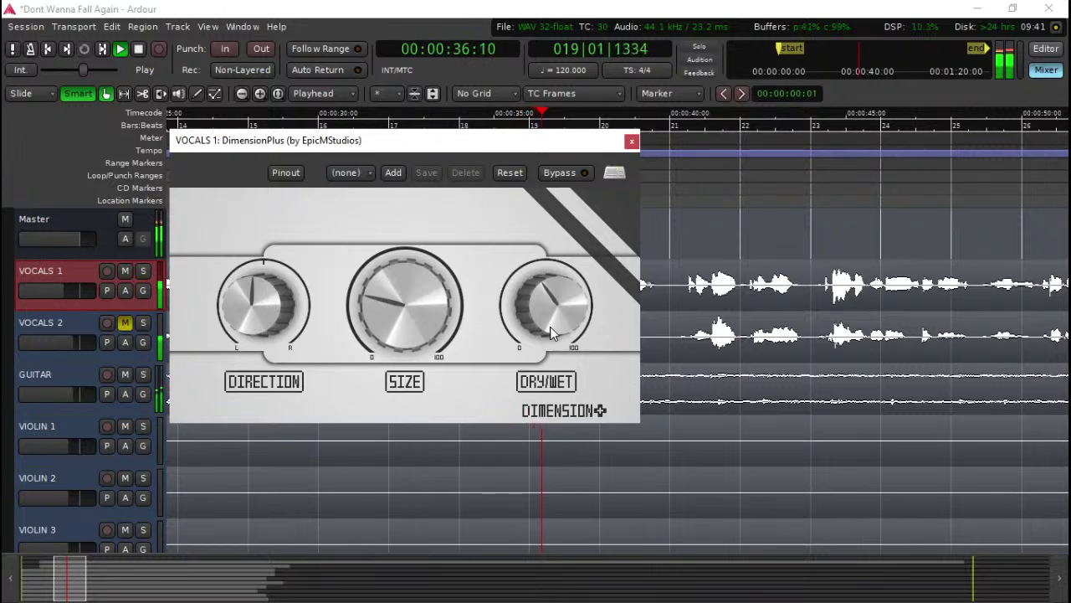
left_click_drag(549, 327, 540, 306)
left_click(632, 140)
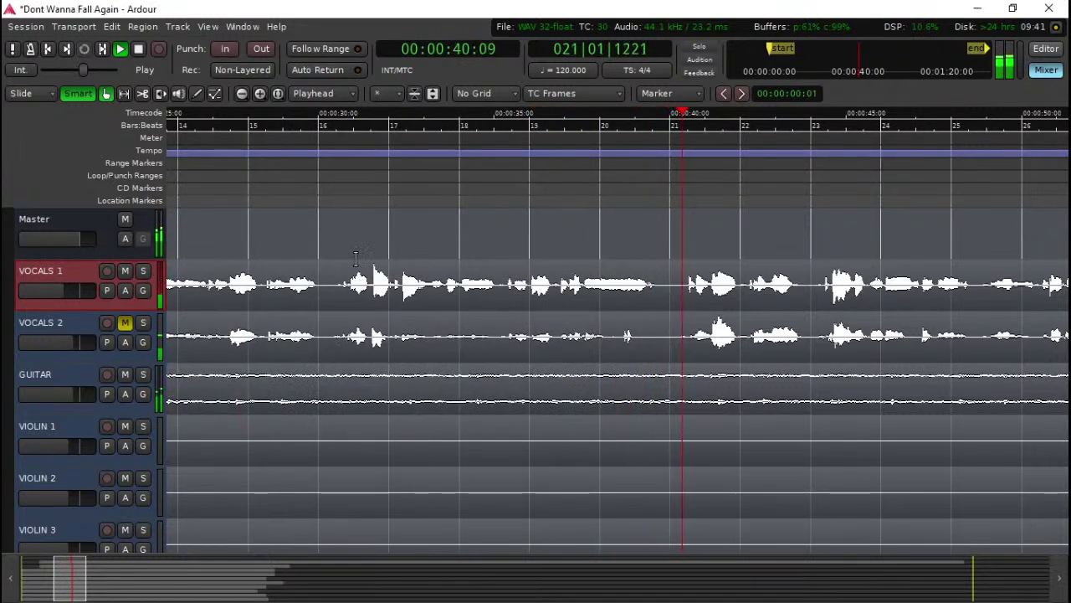
Step: Reopen the mixer and, in VOCEQ-PRO on Vocals 1, set High to -2.4 and Mid to -17.0 and enable the Mid boost
left_click(1045, 71)
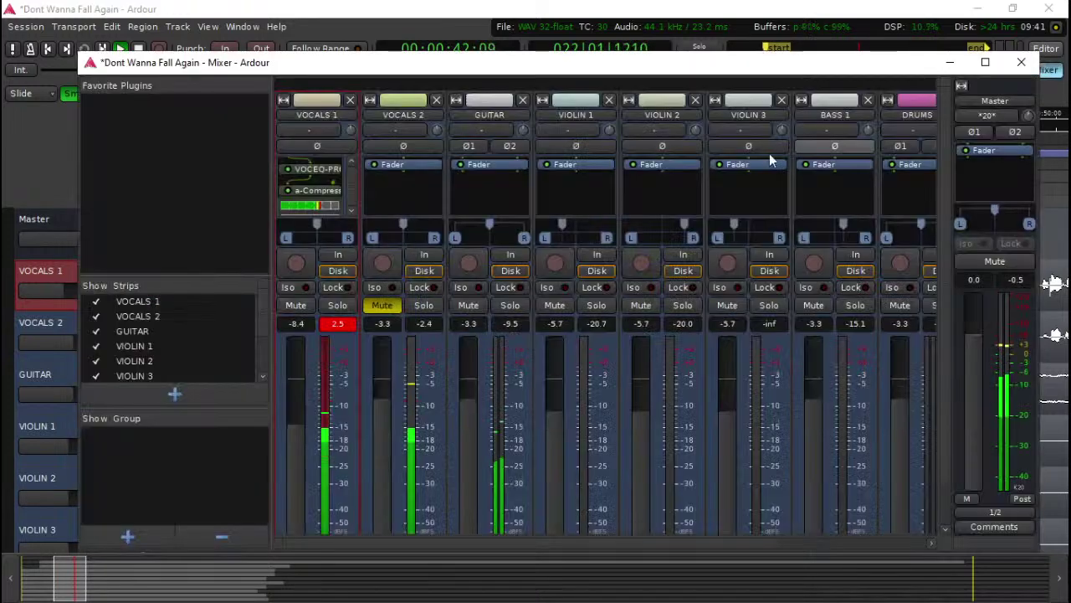
scroll(313, 169, "up", 1)
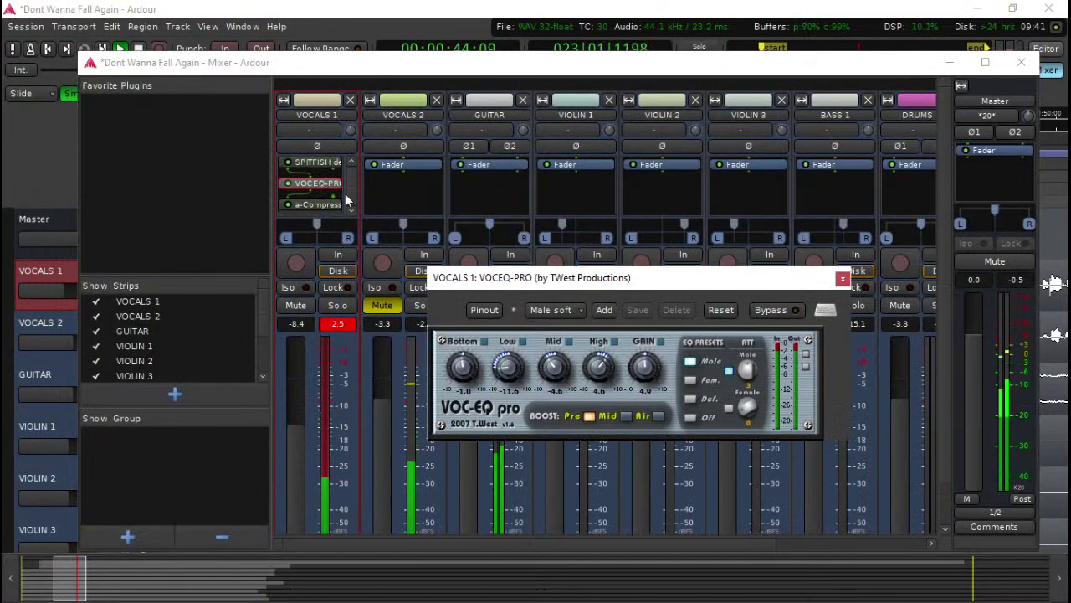
double_click(321, 185)
left_click_drag(593, 432, 587, 409)
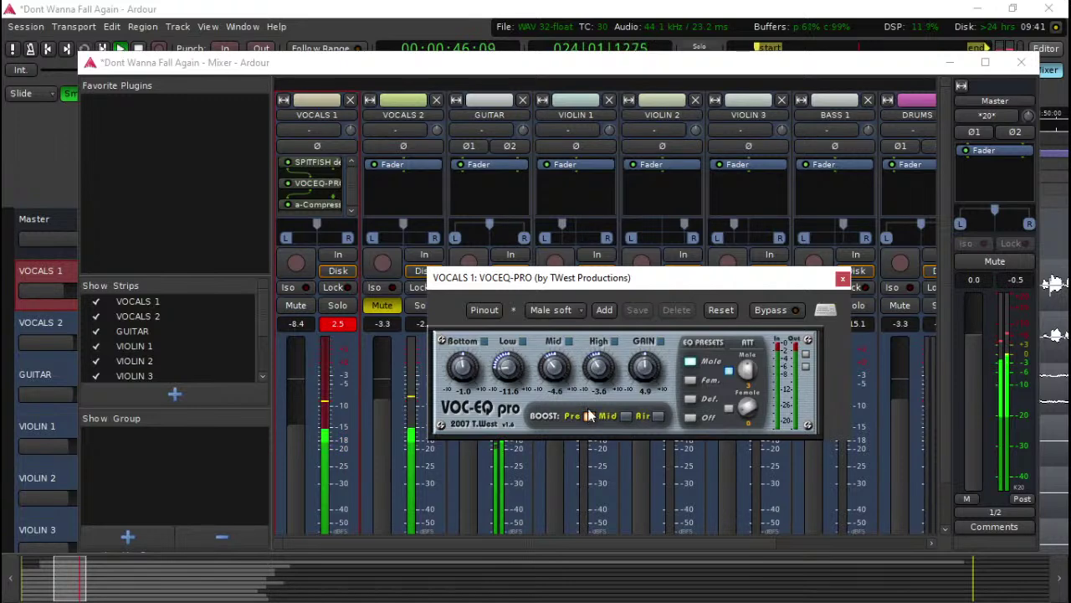
left_click_drag(552, 368, 562, 436)
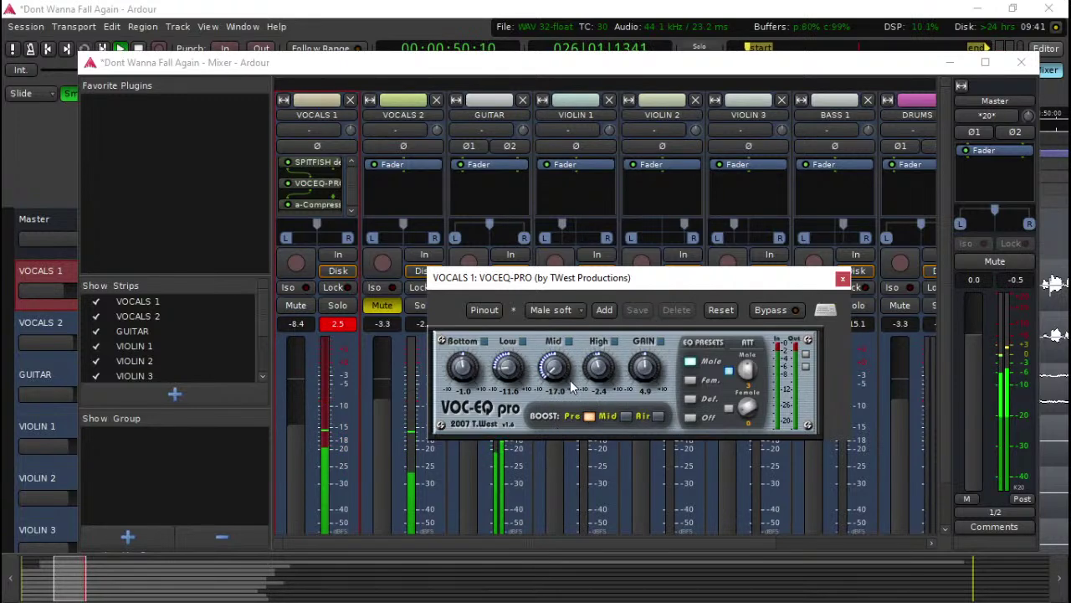
left_click(626, 416)
Step: Play the mix from the start with the mixer out of the way and VOCEQ-PRO moved clear of the vocal entry
left_click_drag(498, 62, 604, 130)
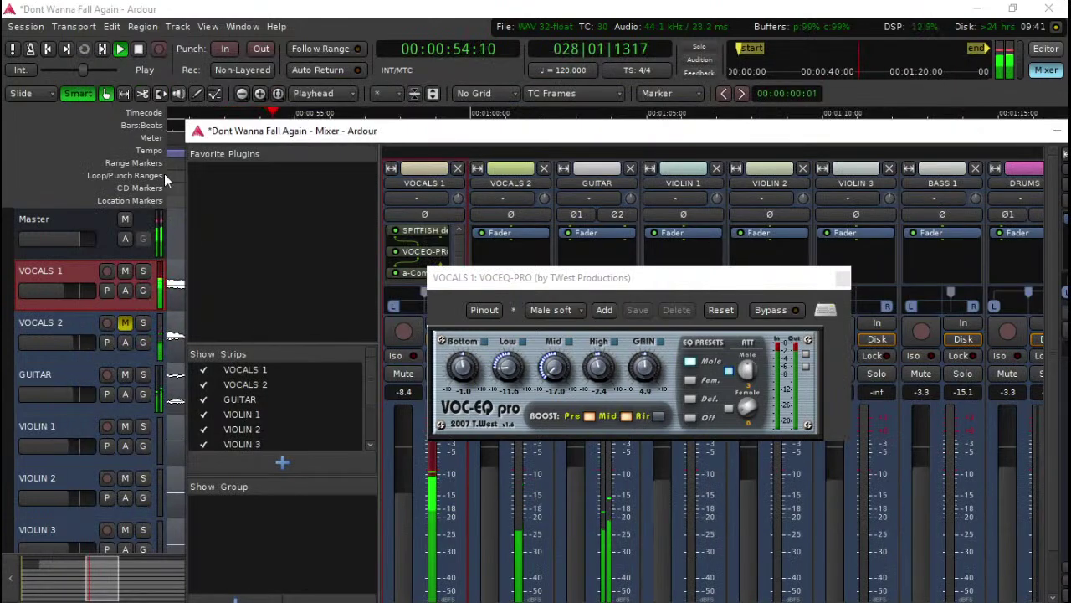
key("space")
key("Home")
key("space")
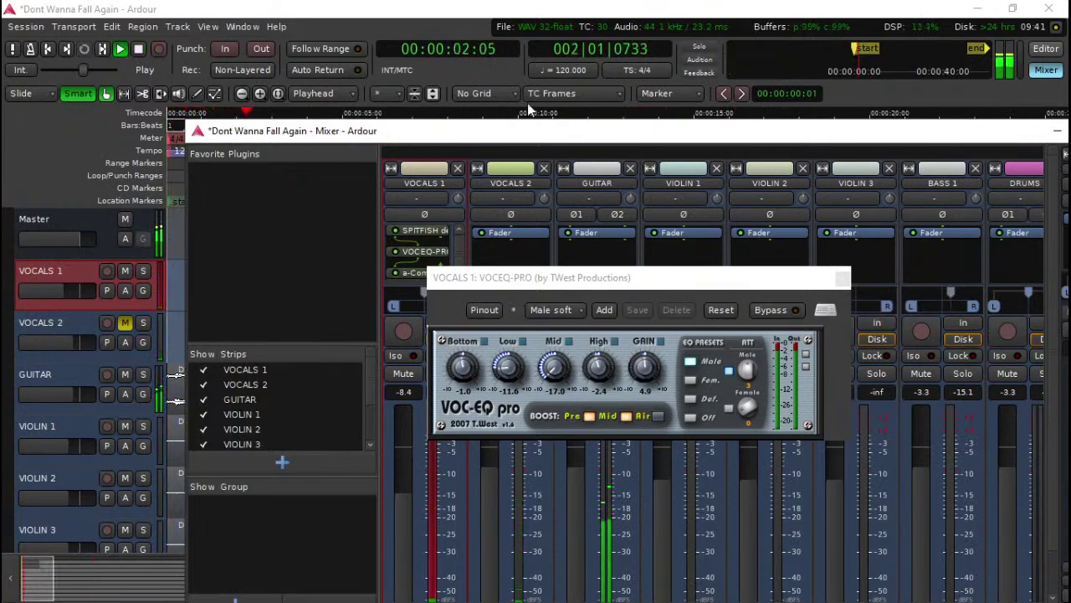
left_click(427, 124)
left_click(597, 126)
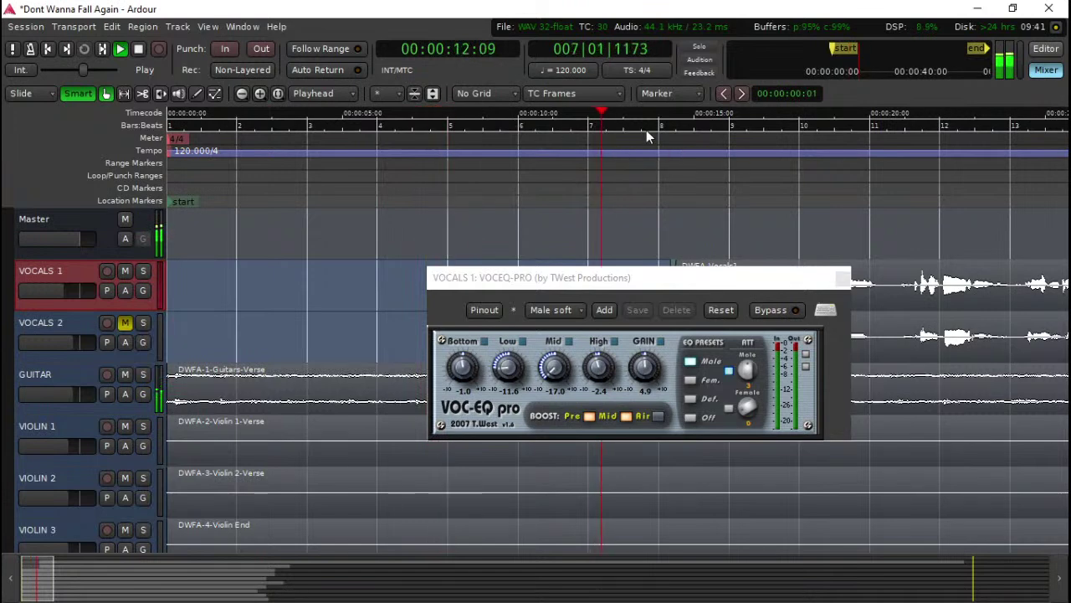
left_click(670, 286)
left_click_drag(670, 285, 536, 252)
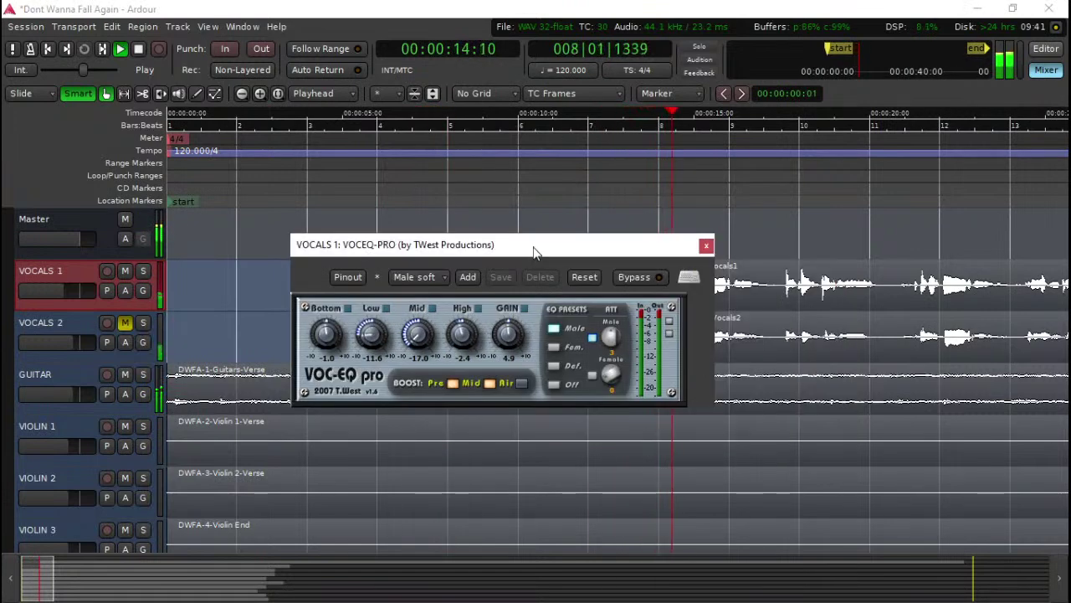
Step: Adjust VOCEQ-PRO during playback to Low -17.0, Mid 2.5, High 3.1 and Gain 4.5
left_click_drag(460, 339, 517, 353)
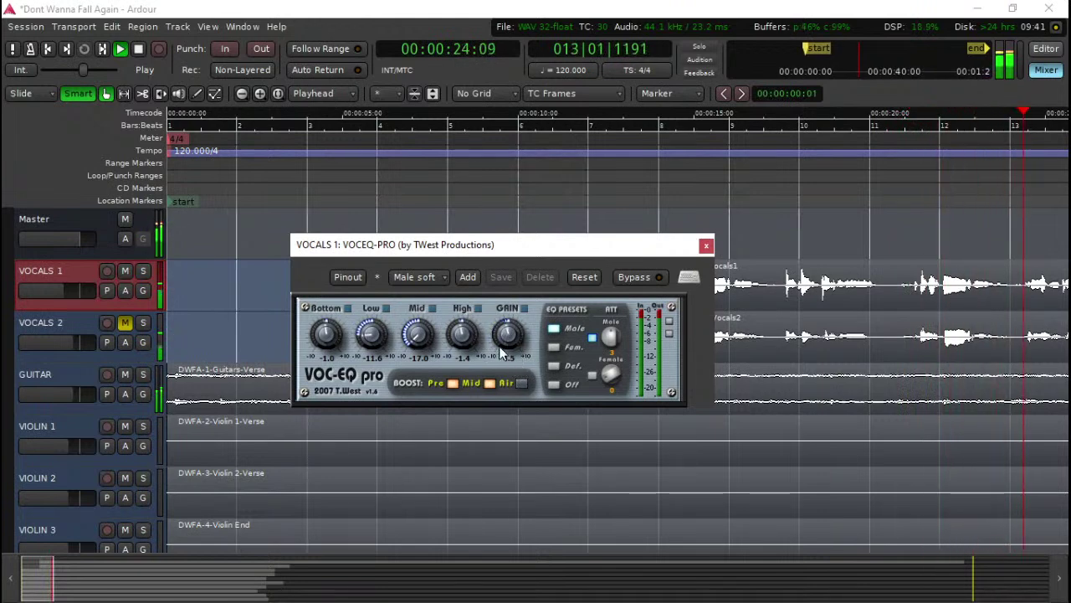
left_click_drag(419, 335, 369, 339)
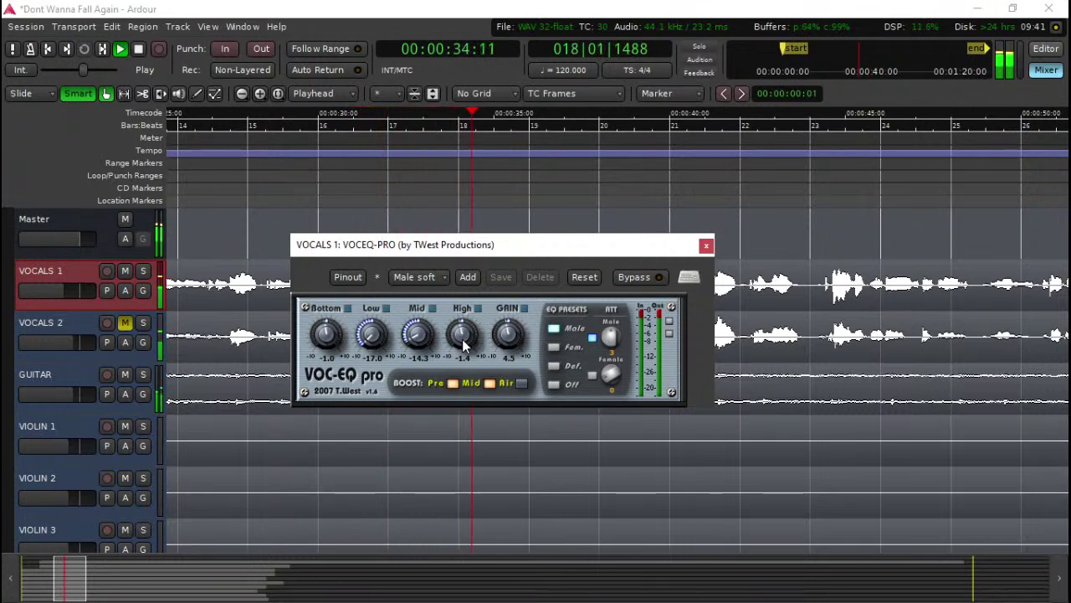
left_click_drag(466, 337, 470, 332)
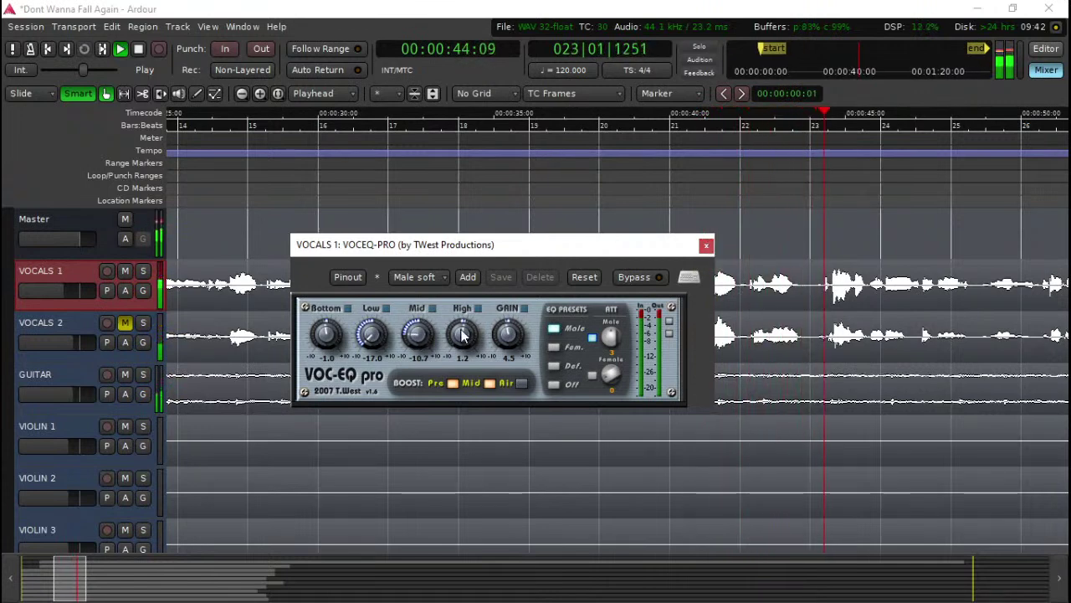
left_click_drag(467, 323, 428, 306)
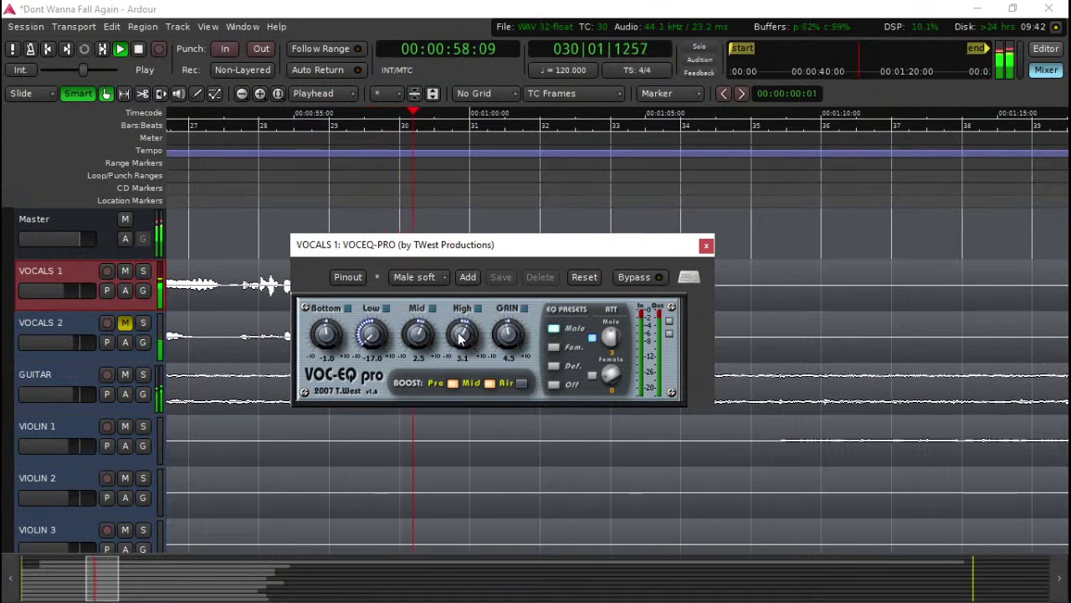
Step: Stop playback and replay the mix from just before the vocals enter to check the equalised Vocals 1 sound
left_click(241, 159)
key("space")
scroll(253, 192, "left", 5)
scroll(253, 231, "left", 2)
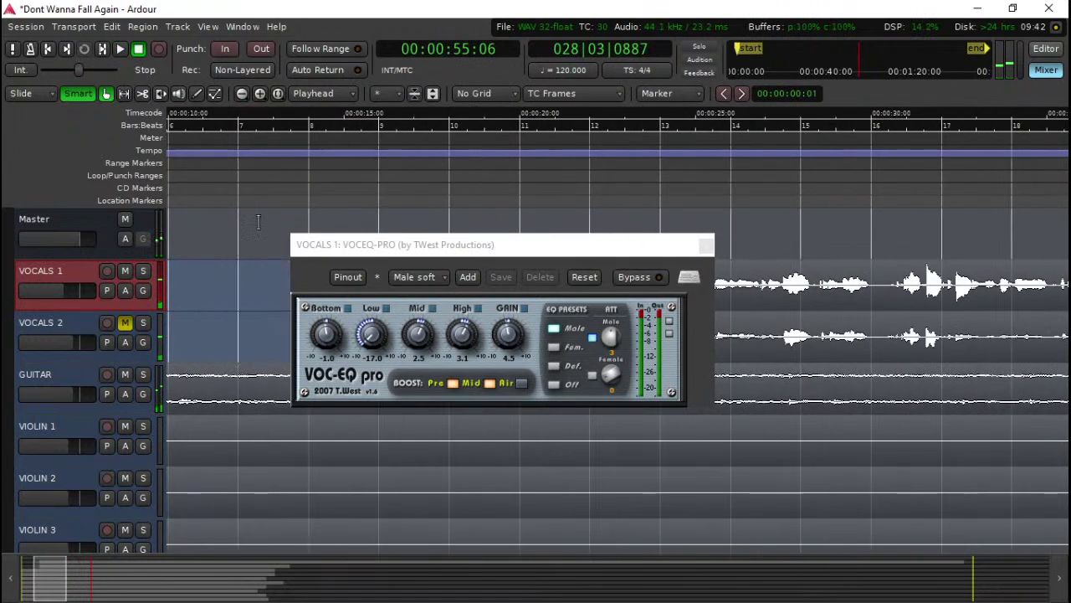
scroll(253, 216, "right", 2)
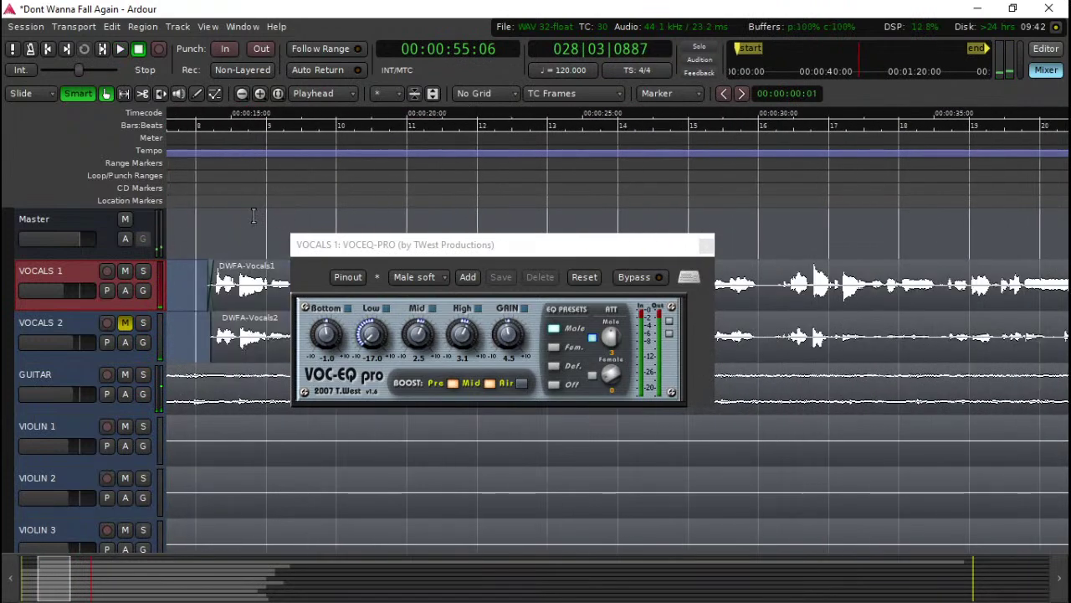
left_click(200, 182)
key("space")
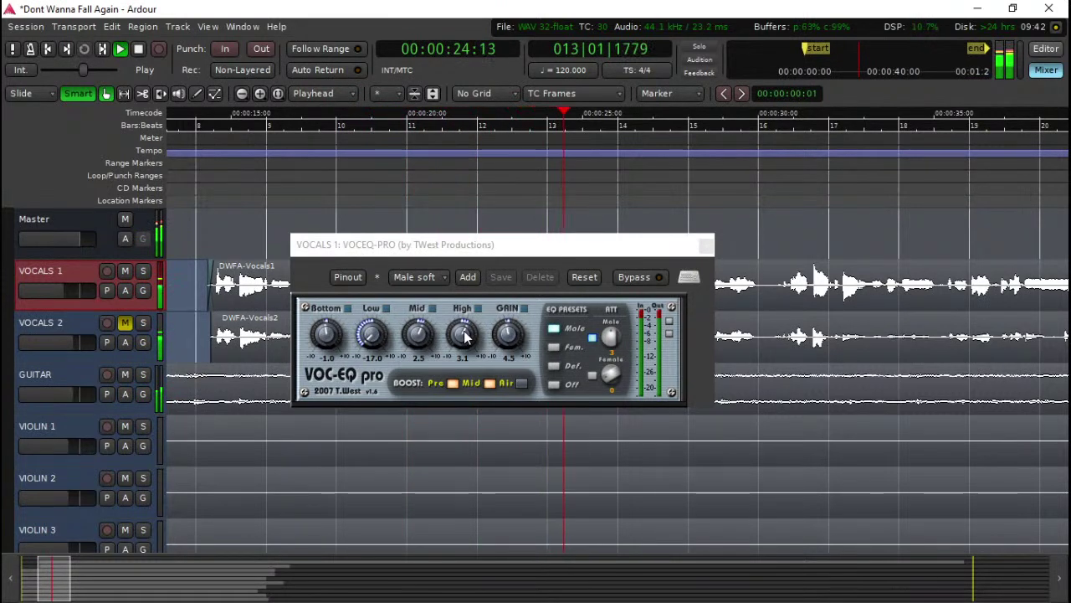
Step: Set the VOCEQ-PRO Mid to 4.2, replay from just before the vocal entry, and close the plugin window
left_click(428, 337)
key("space")
left_click(207, 163)
key("space")
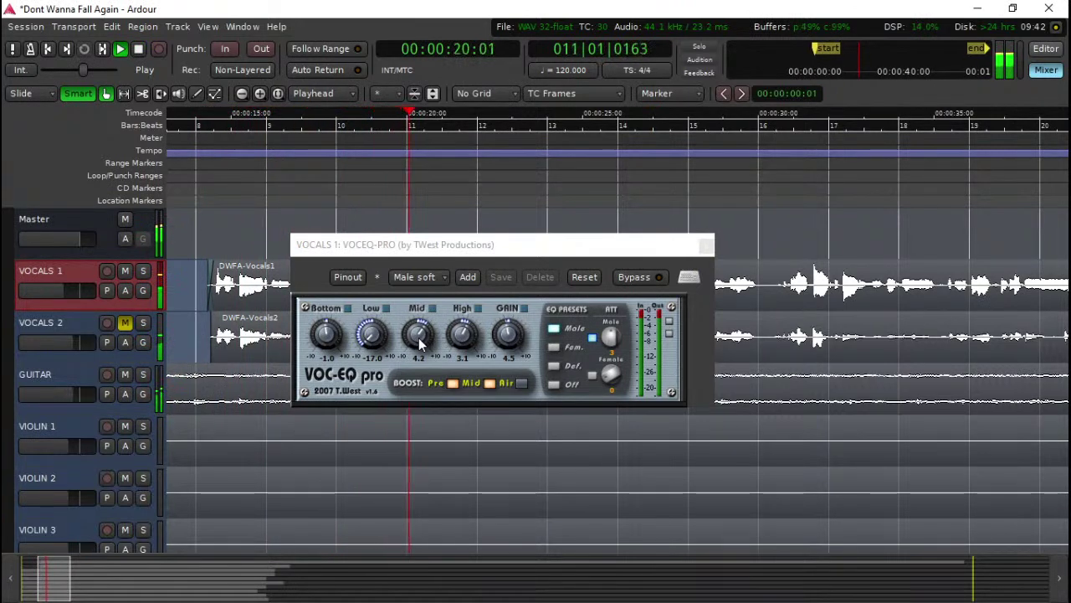
left_click(706, 245)
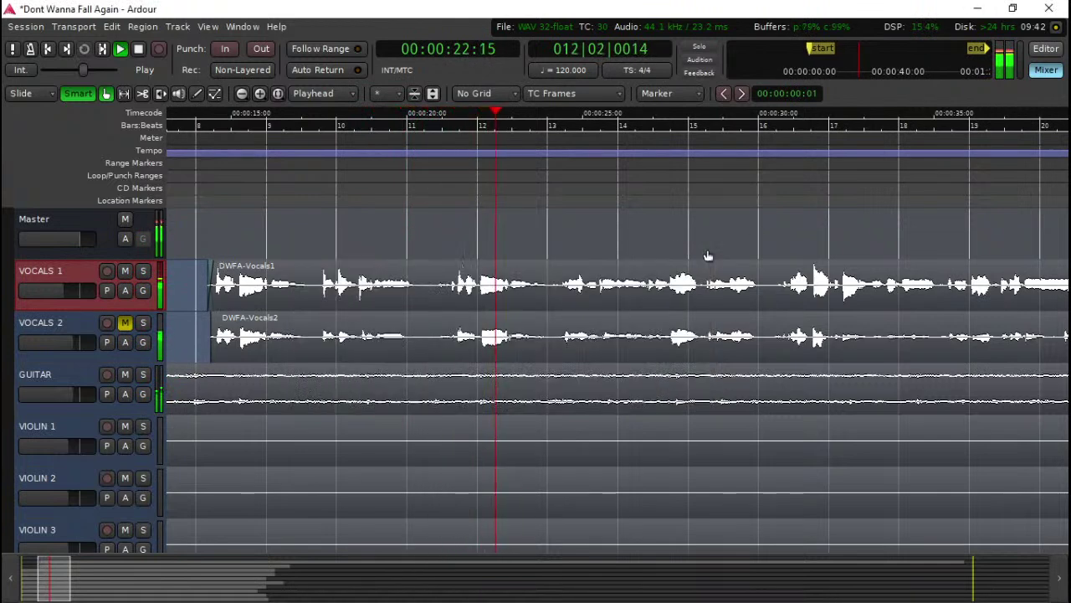
Step: Reopen the mixer, stop playback, and open the Plugin Manager for the Vocals 1 strip with its "vst" category filter cleared
left_click(1048, 72)
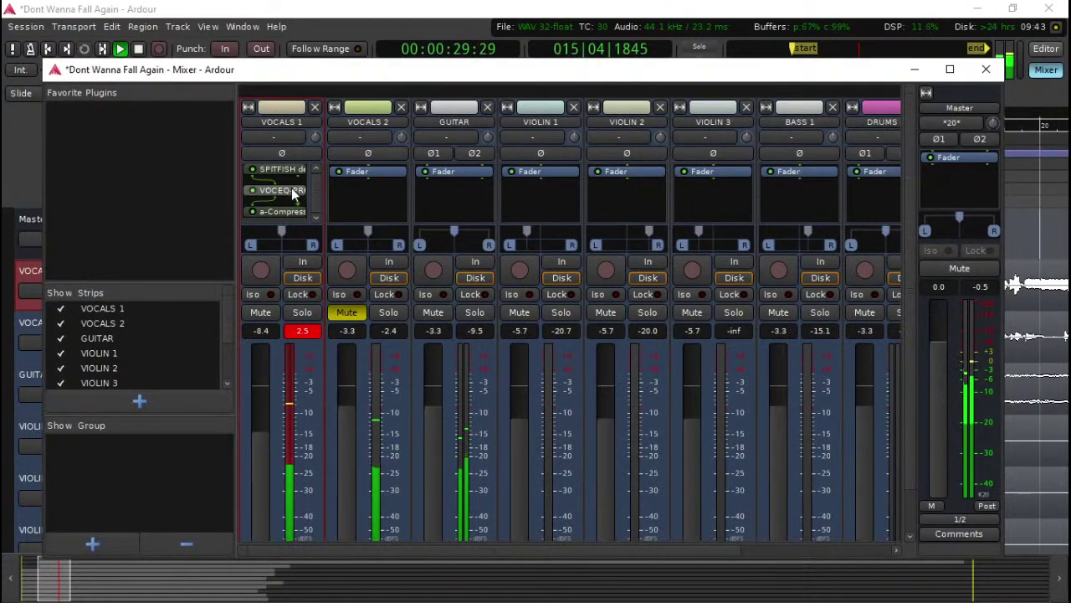
scroll(290, 188, "down", 2)
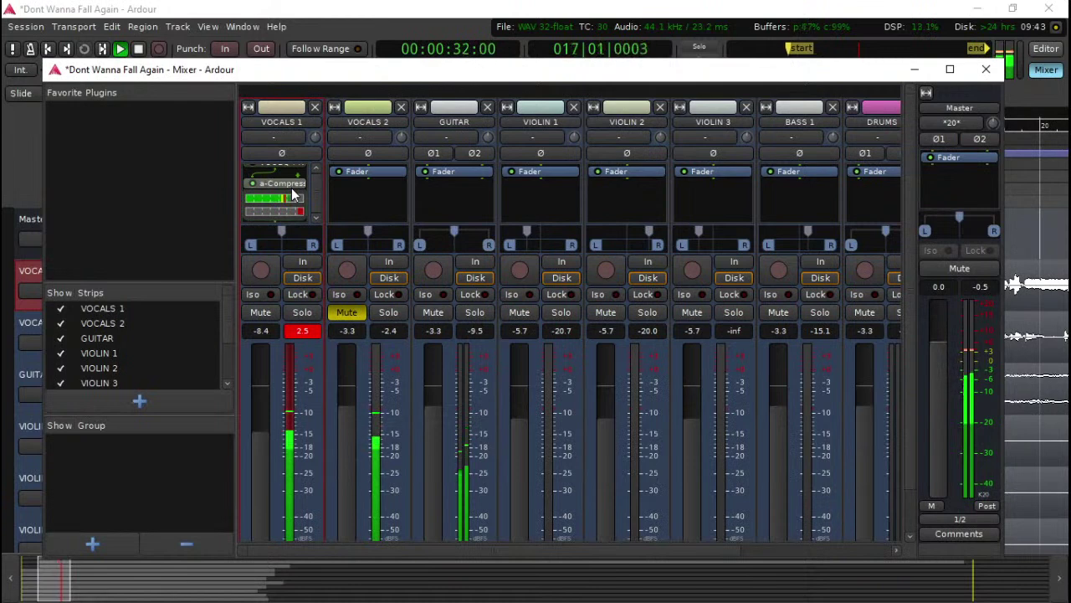
scroll(293, 189, "down", 3)
key("space")
scroll(285, 194, "up", 1)
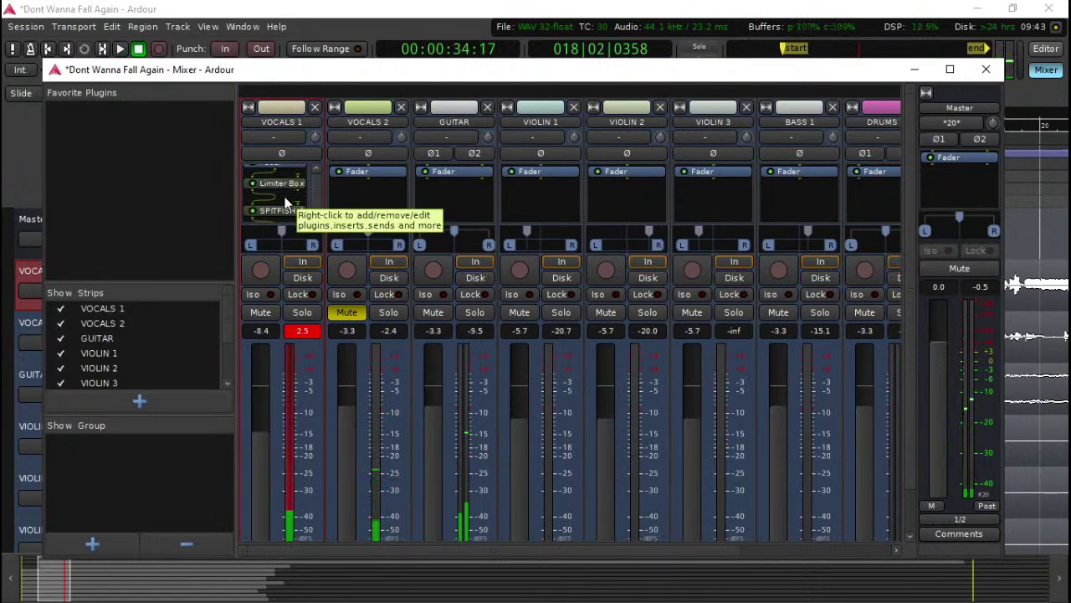
double_click(285, 203)
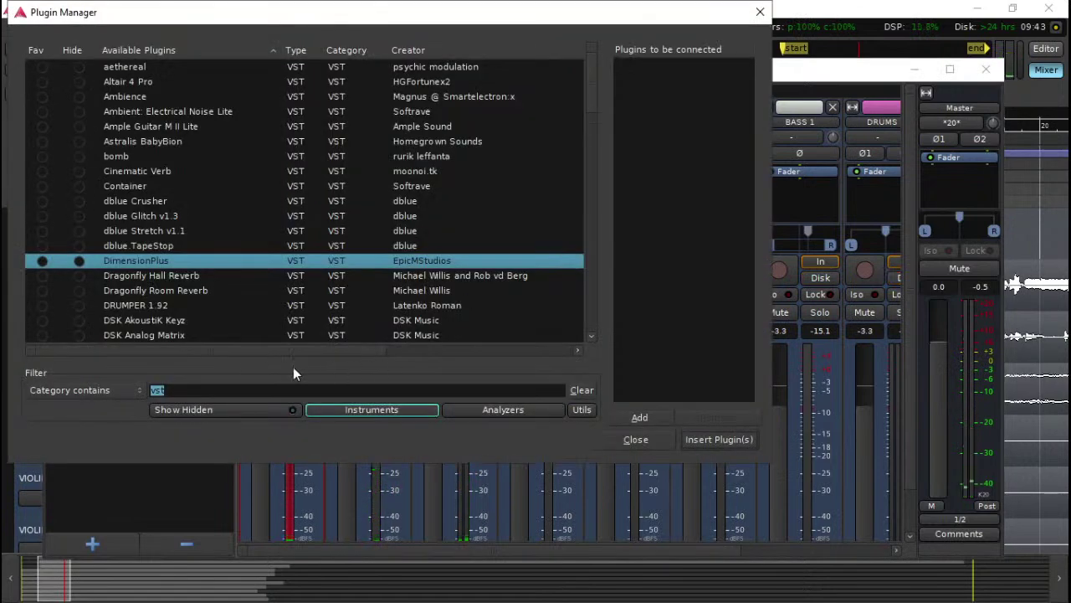
key("BackSpace")
key("BackSpace")
key("BackSpace")
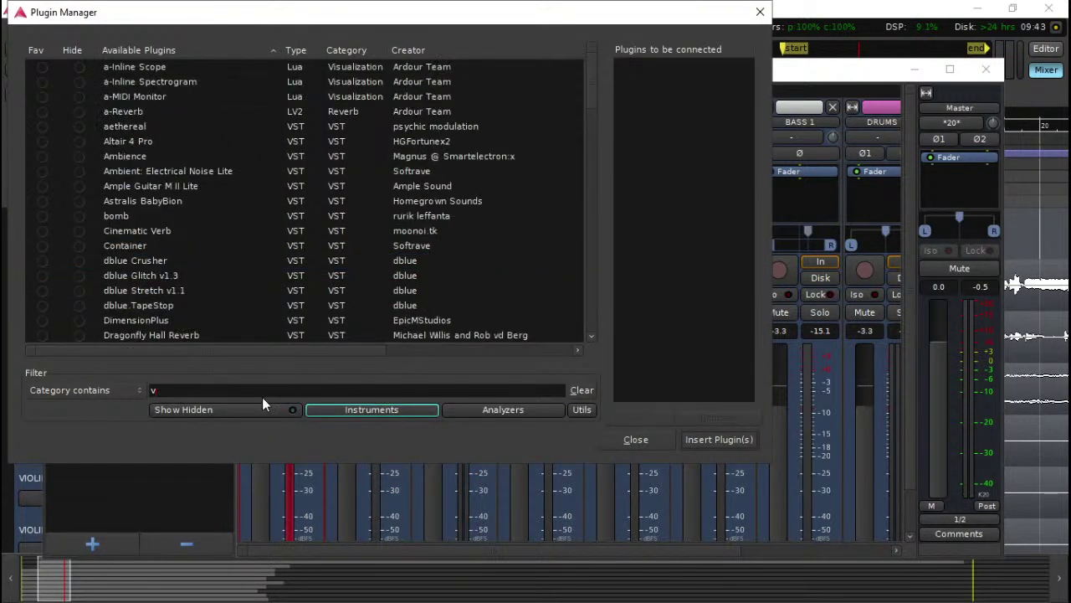
Step: Find the Kerovee pitch corrector by g200kg among the available plugins and insert it on the Vocals 1 strip
scroll(209, 162, "down", 15)
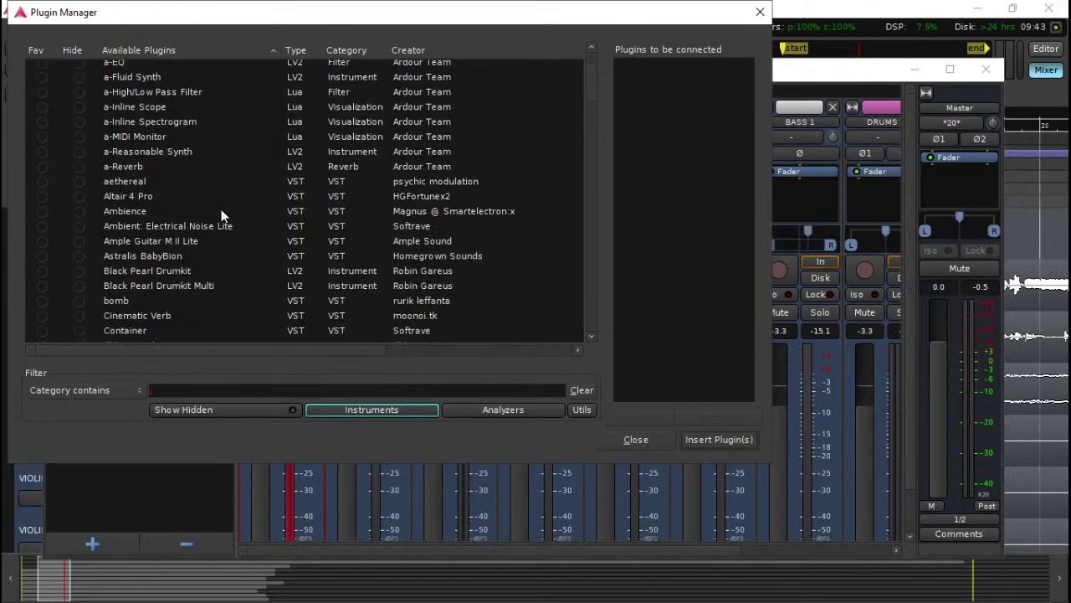
scroll(185, 220, "down", 10)
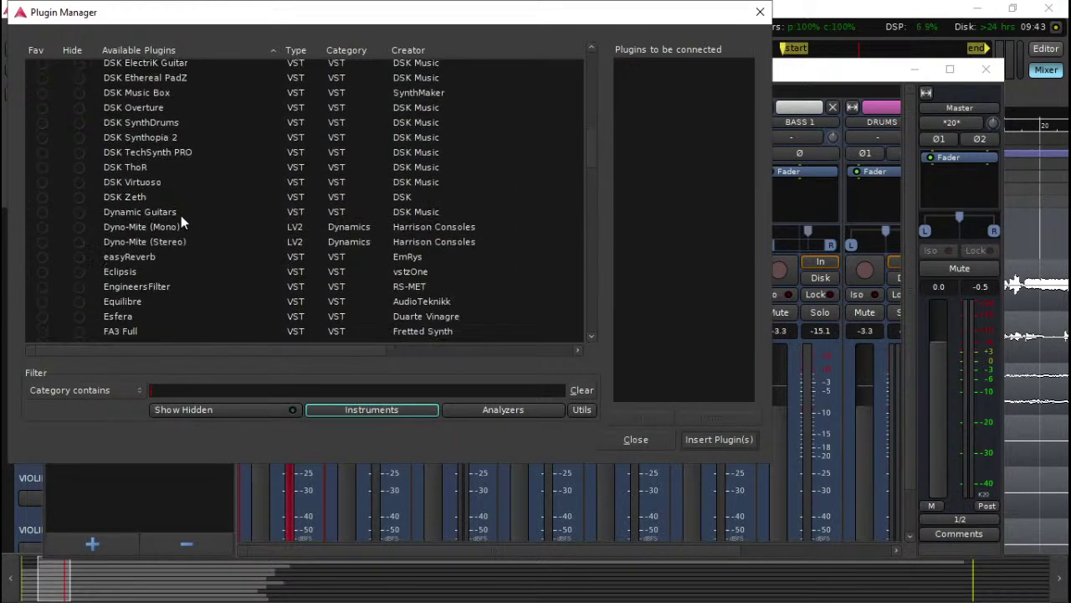
scroll(164, 284, "down", 4)
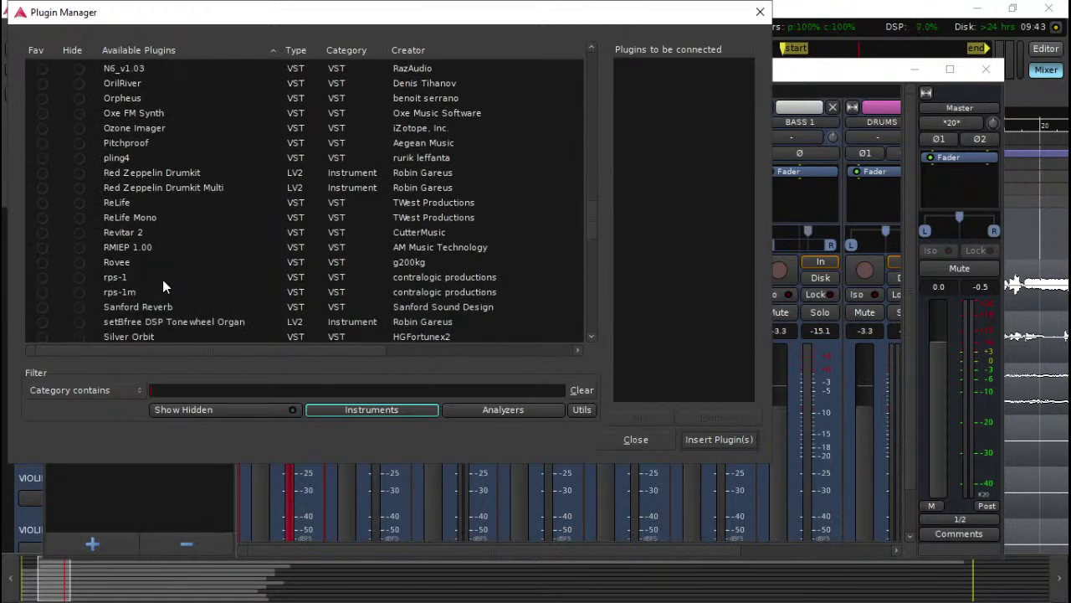
scroll(163, 286, "down", 2)
scroll(163, 279, "down", 5)
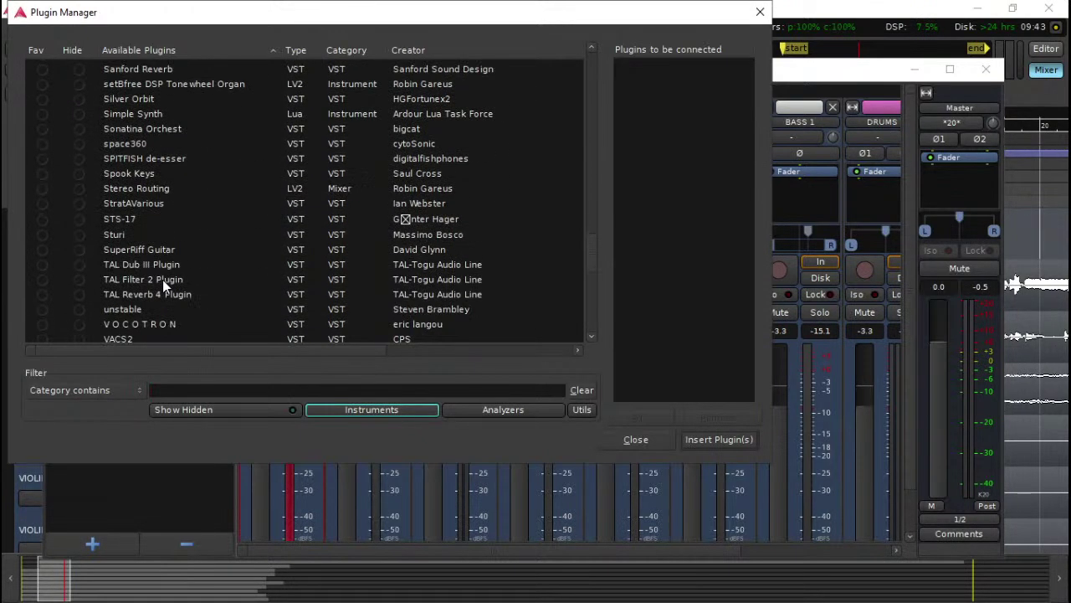
scroll(162, 279, "up", 6)
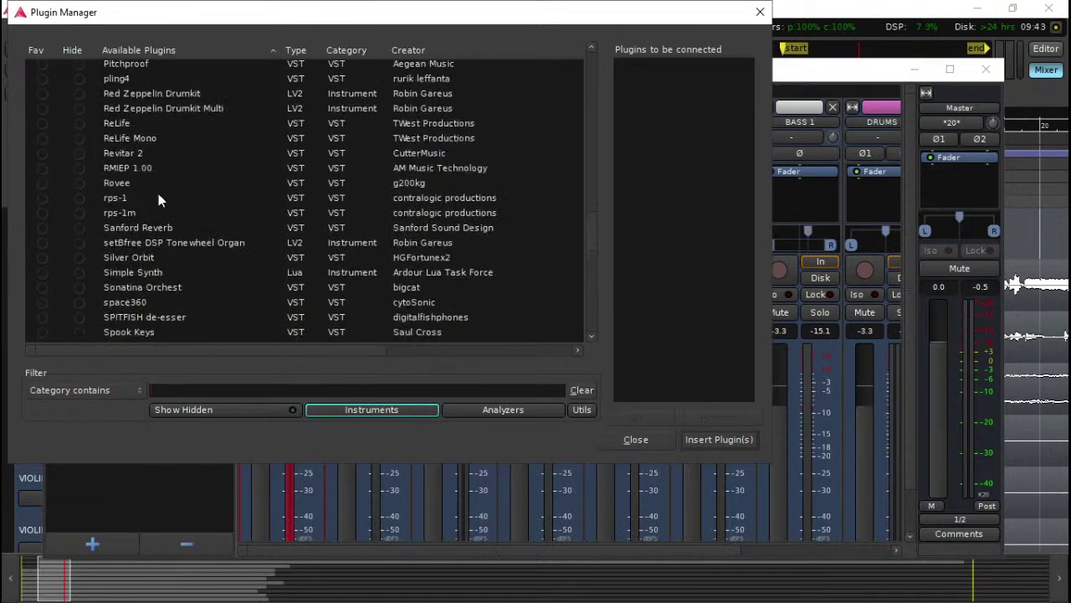
left_click(126, 184)
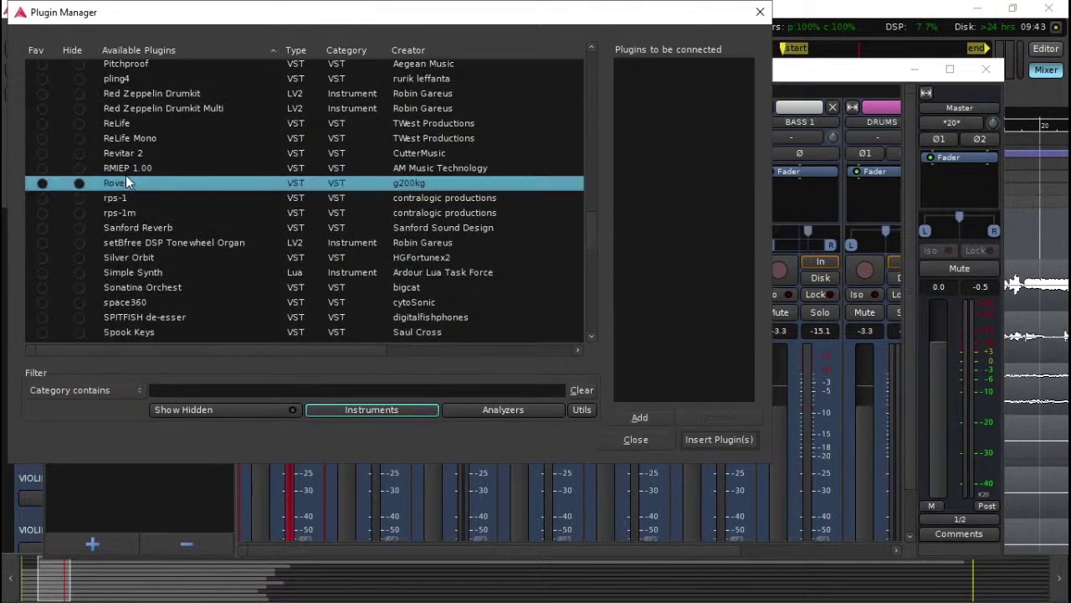
scroll(143, 184, "up", 8)
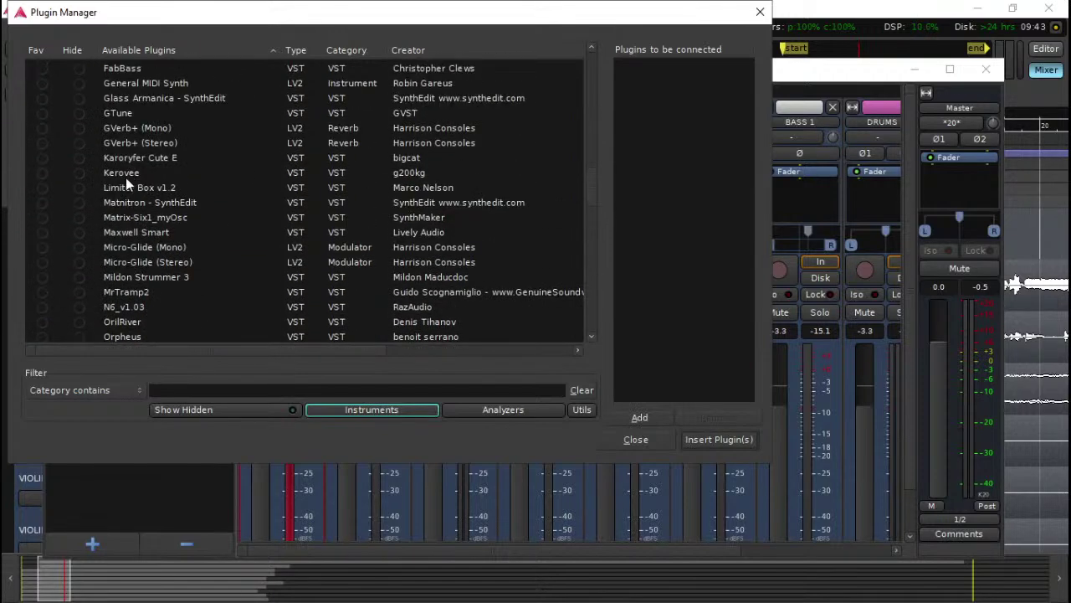
double_click(125, 174)
left_click(723, 436)
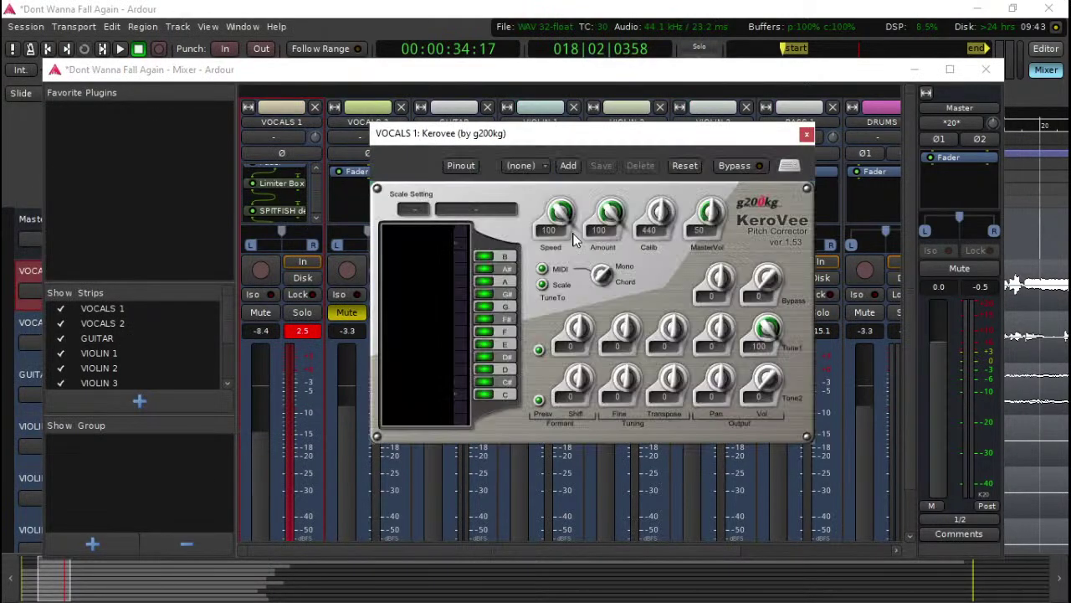
Step: Play the mix, set Kerovee's Tone2 Fine tuning to 20, and turn off the correction notes E, D and A#
key("space")
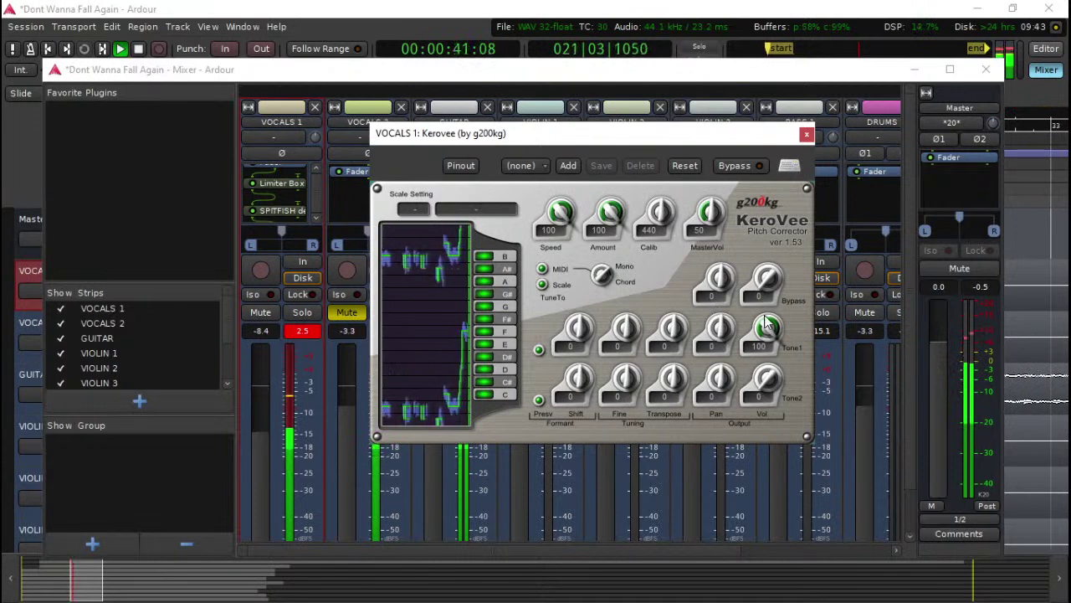
left_click_drag(629, 386, 632, 375)
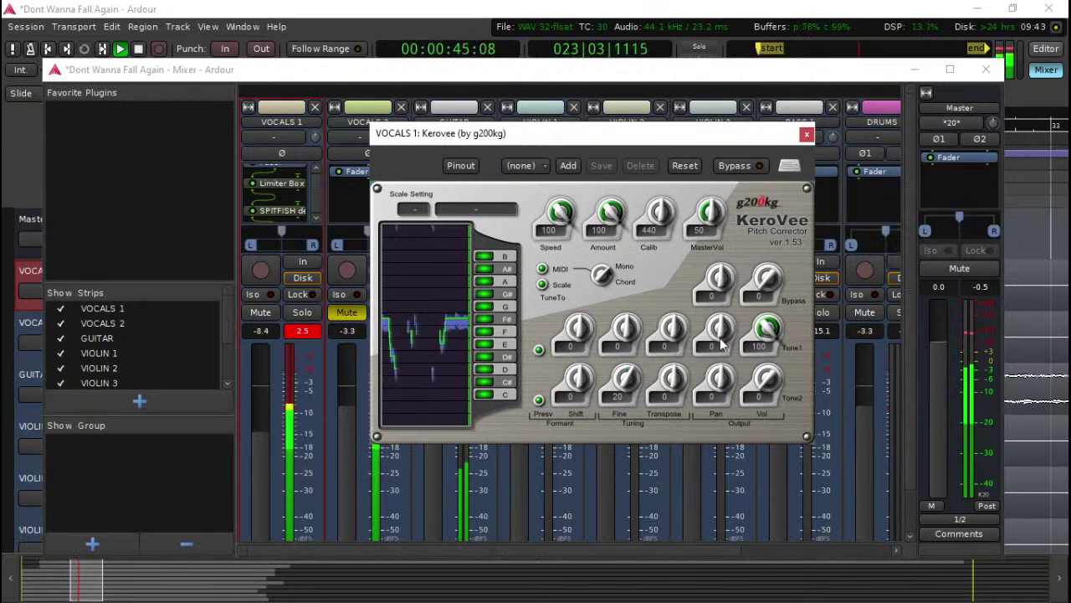
left_click(488, 345)
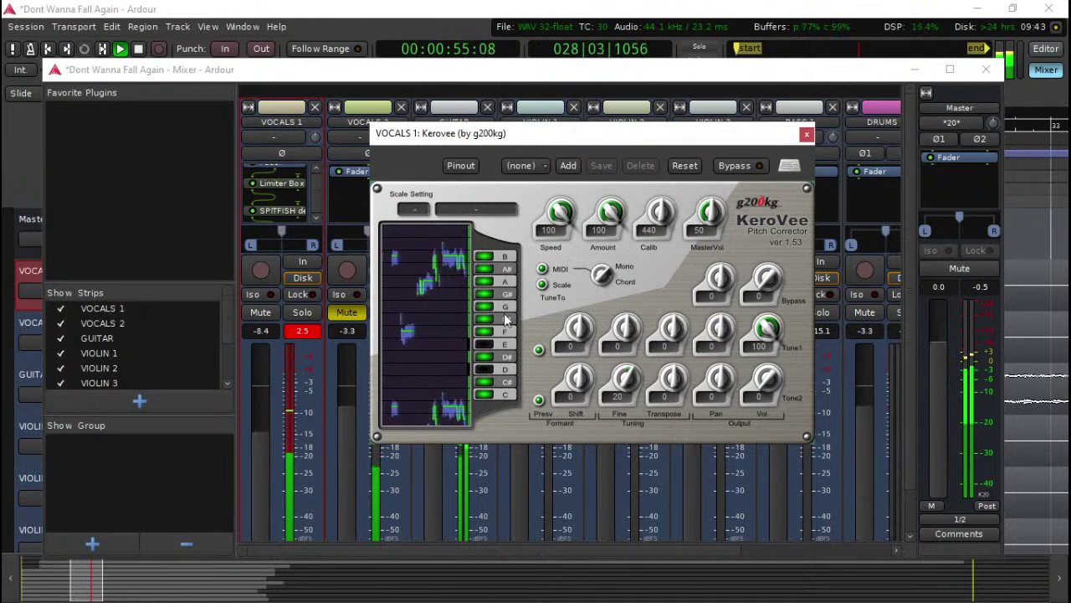
left_click(485, 256)
left_click(485, 269)
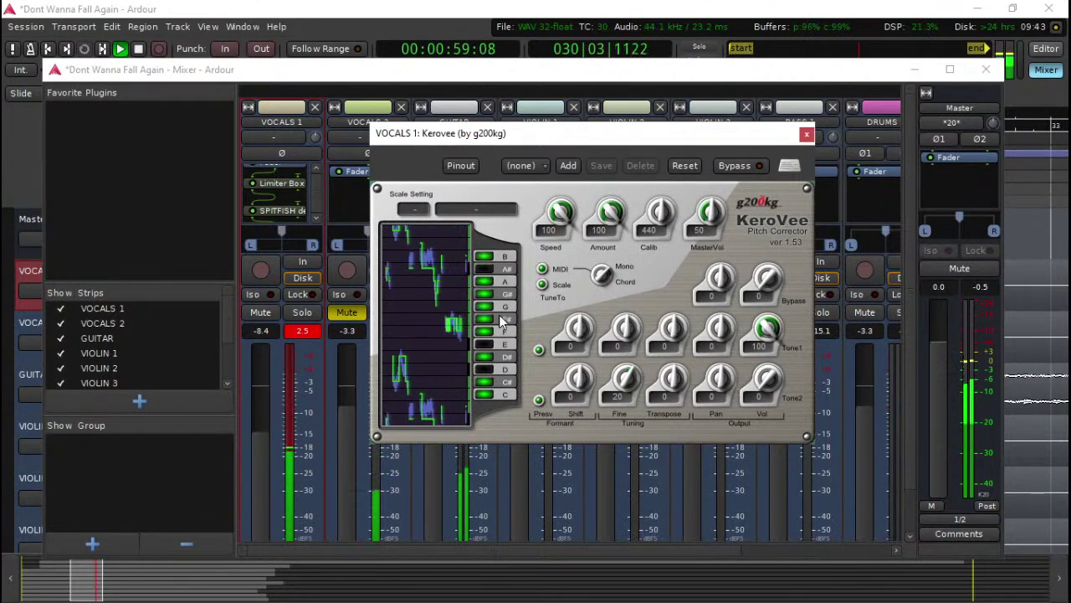
Step: Replay from an earlier point, try to lower Kerovee's Speed, and force the unresponsive program to close
left_click(796, 51)
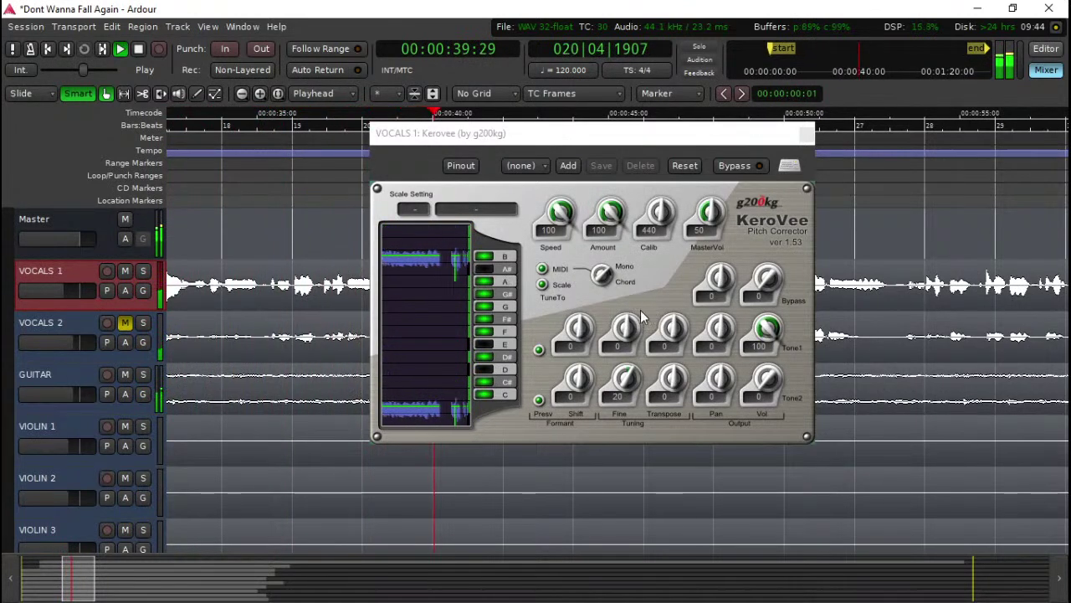
left_click_drag(561, 216, 565, 302)
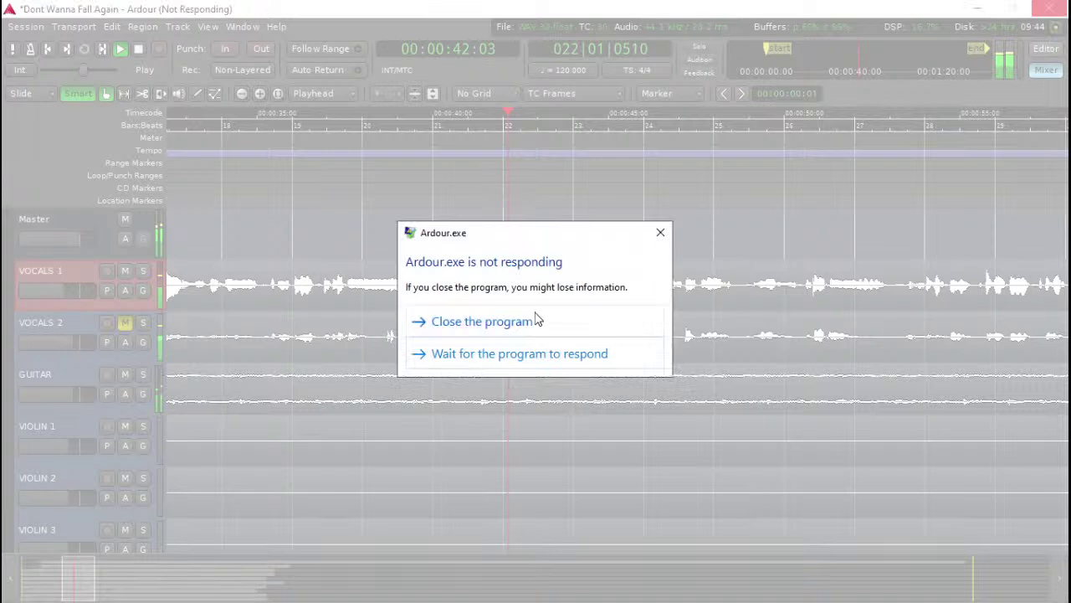
left_click(537, 320)
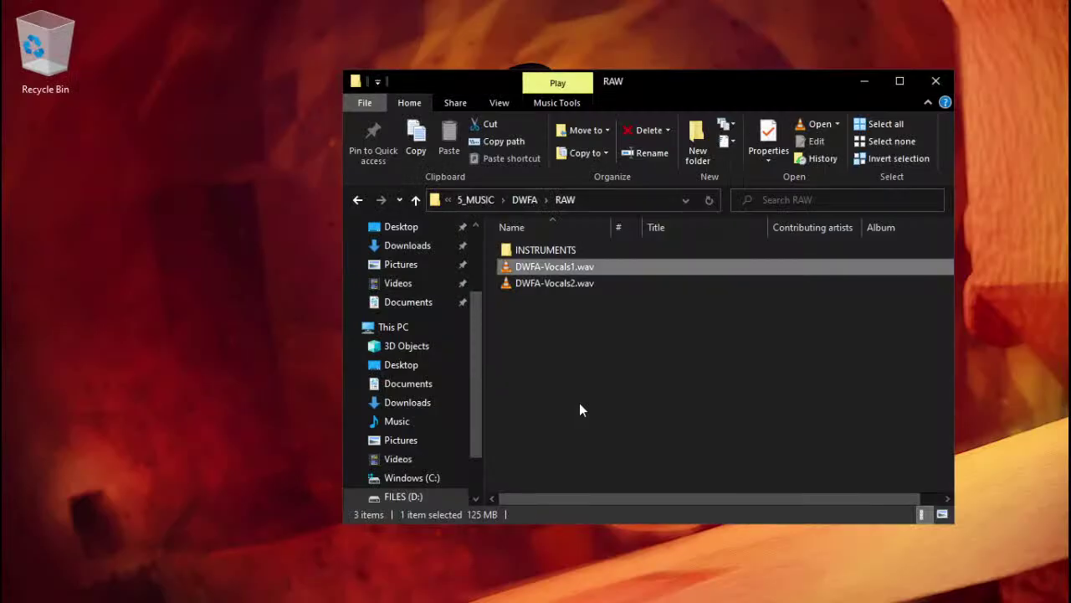
right_click(170, 246)
left_click(160, 283)
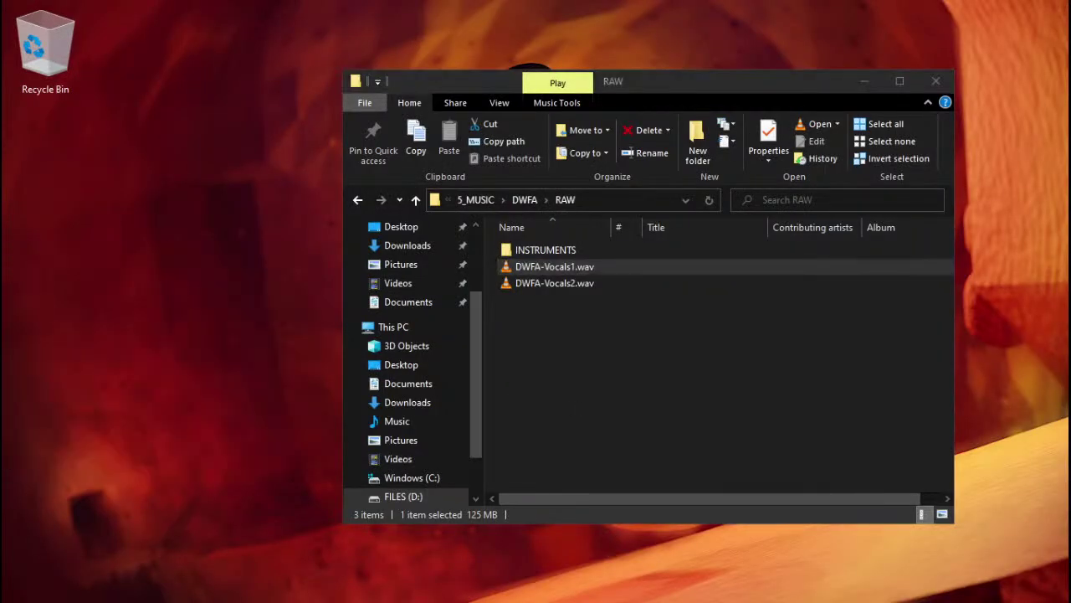
right_click(2, 7)
left_click(99, 47)
right_click(3, 7)
left_click(86, 47)
right_click(2, 6)
left_click(76, 48)
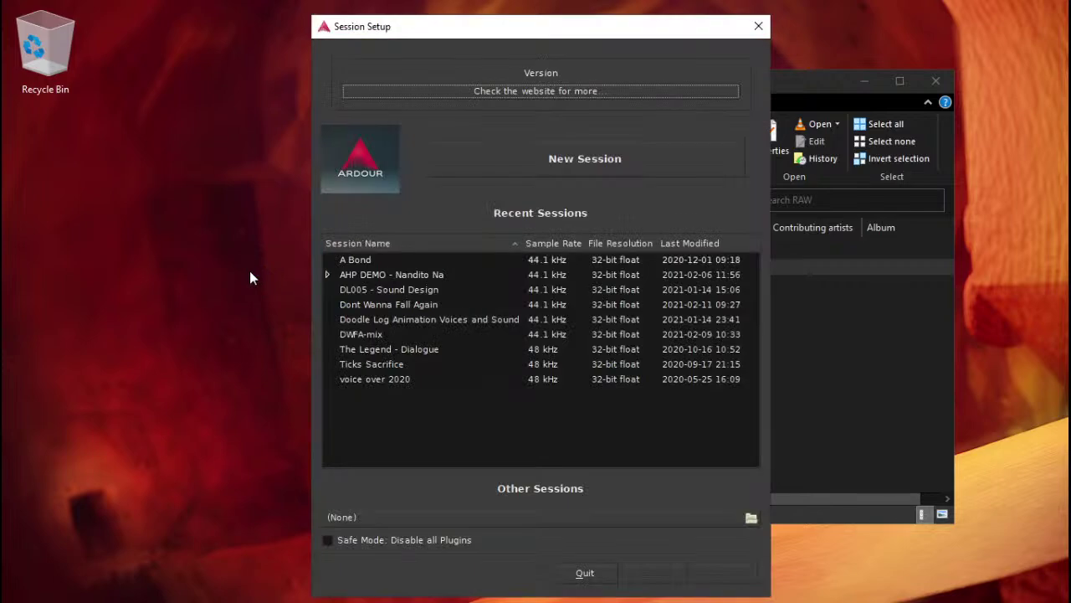
Step: Reopen the recent session "Dont Wanna Fall Again" and start the audio engine with the existing PortAudio settings
double_click(390, 306)
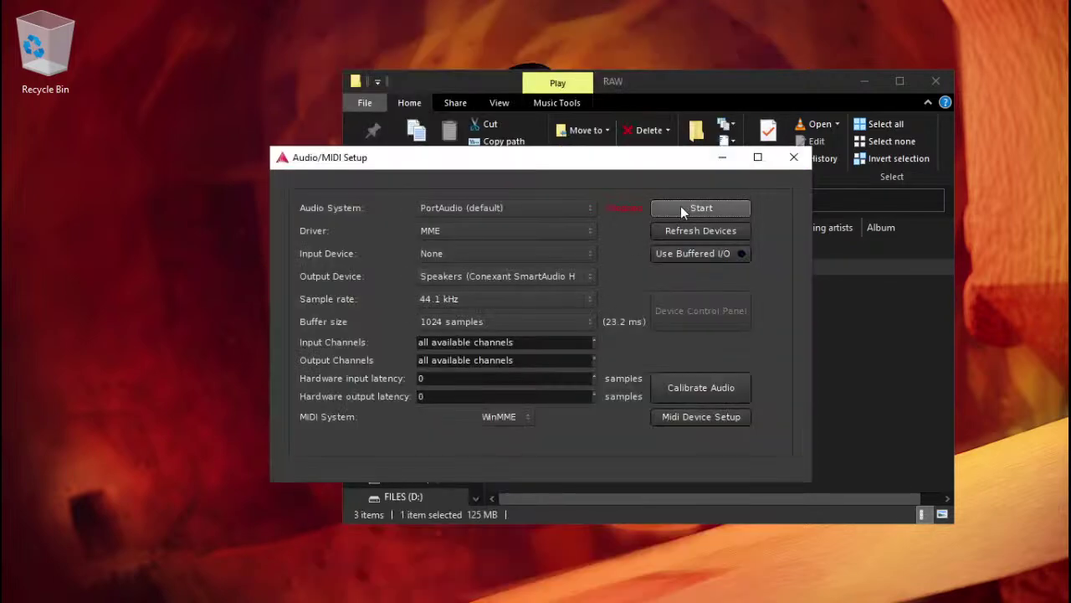
left_click(680, 206)
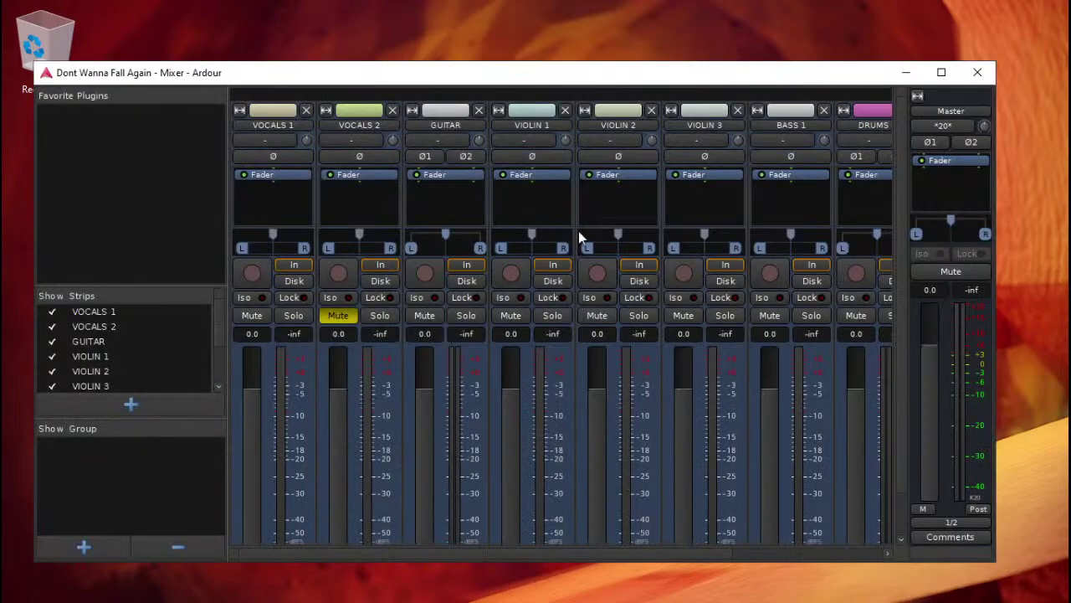
Step: Check the channel strips of the reopened session in the mixer and close the mixer to return to the editor
left_click(941, 72)
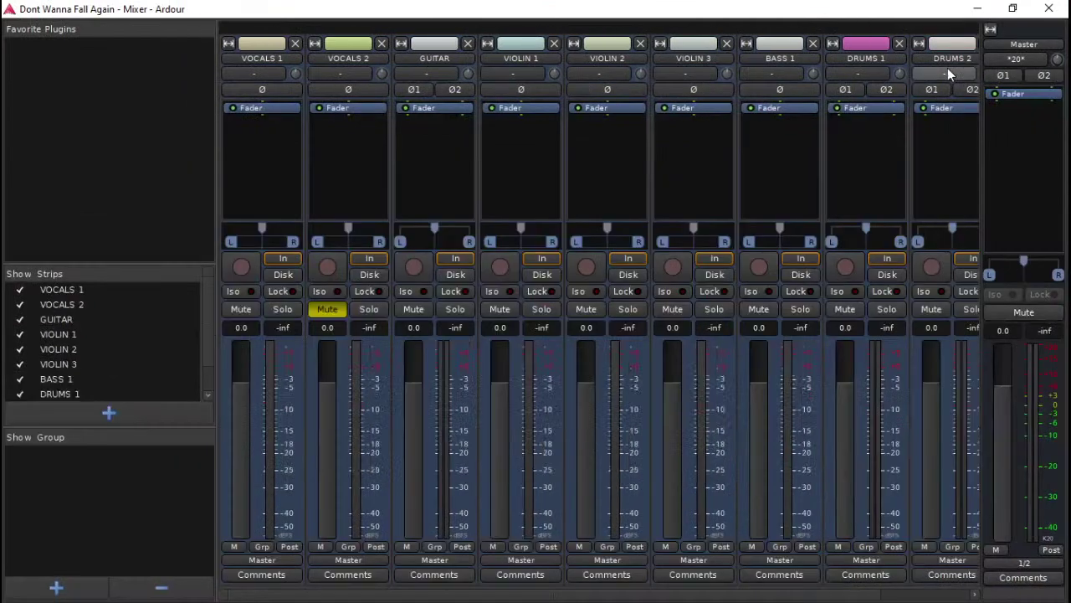
left_click(1013, 10)
key("alt+e")
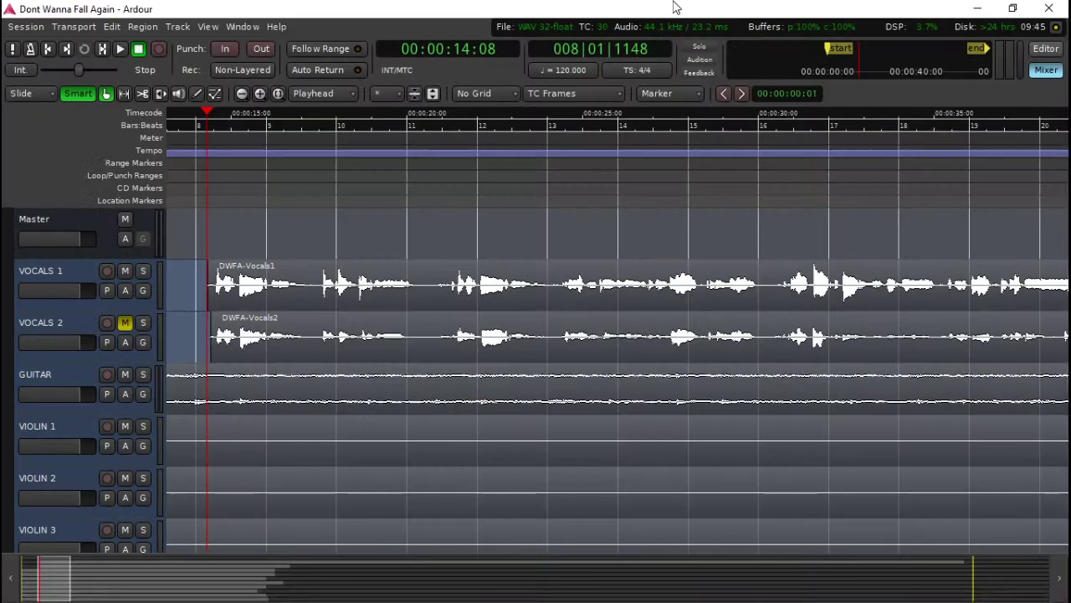
left_click(1047, 70)
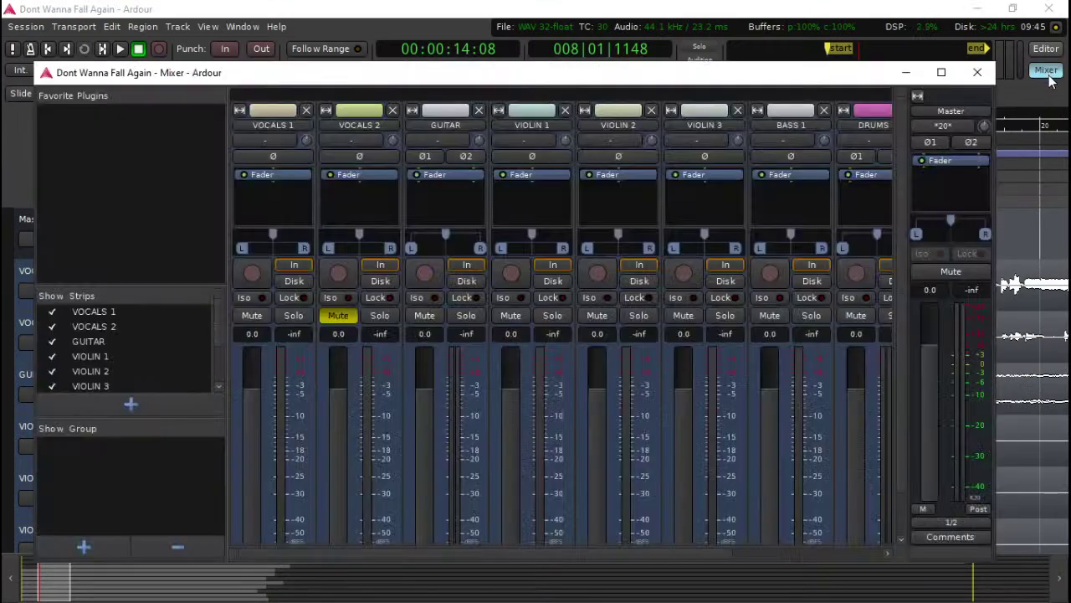
left_click(985, 75)
Step: Listen briefly to the reopened session from its start and from where the vocals enter
key("Home")
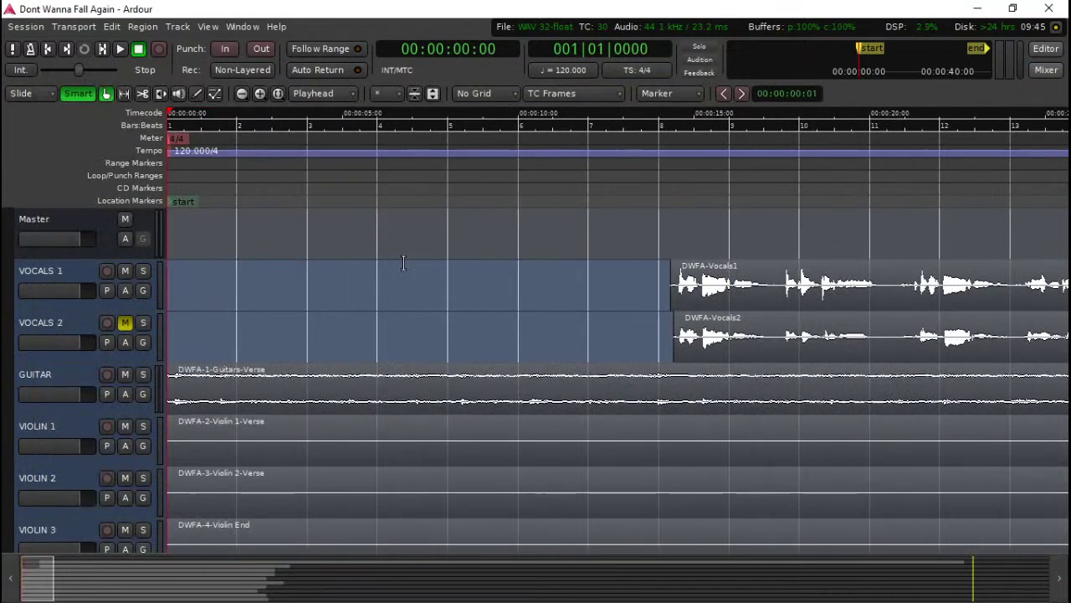
key("minus")
key("minus")
key("space")
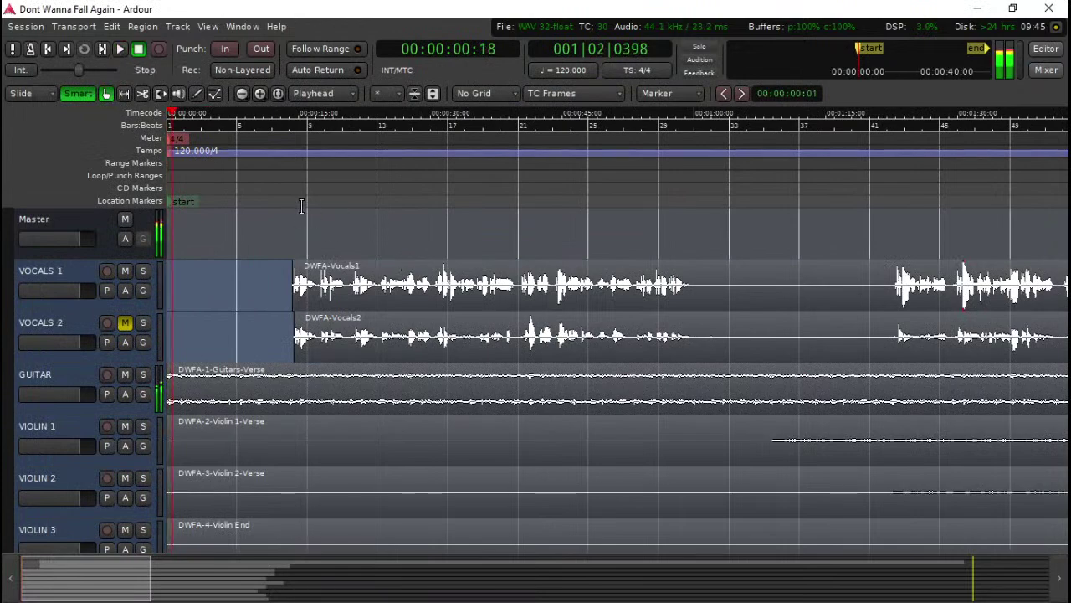
left_click(289, 191)
key("space")
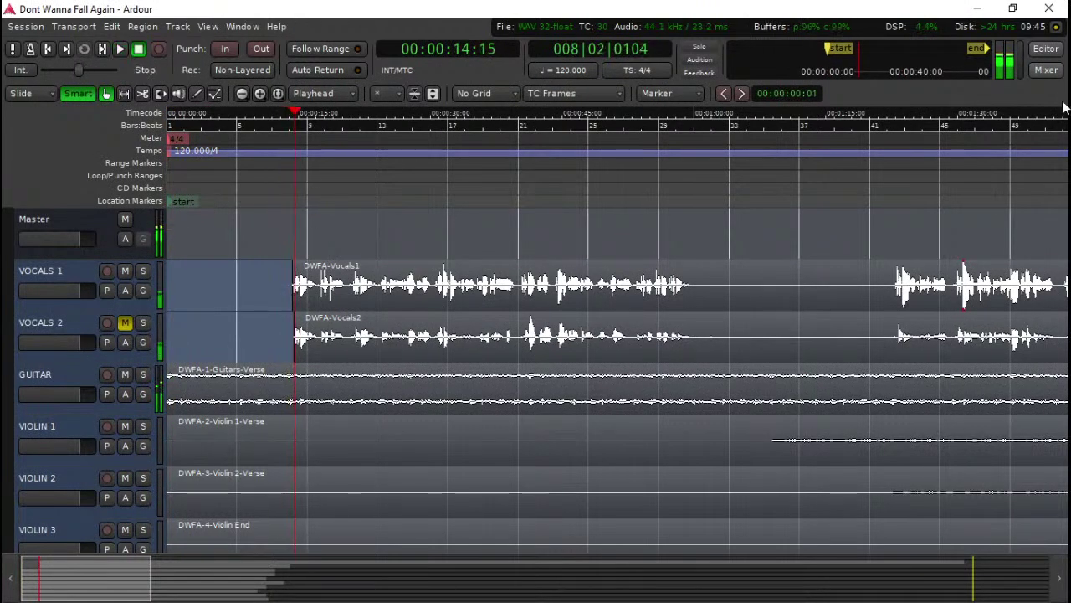
Step: Open the mixer and insert the Limiter Box v1.2 plugin after the fader on the VOCALS 1 strip
left_click(1046, 70)
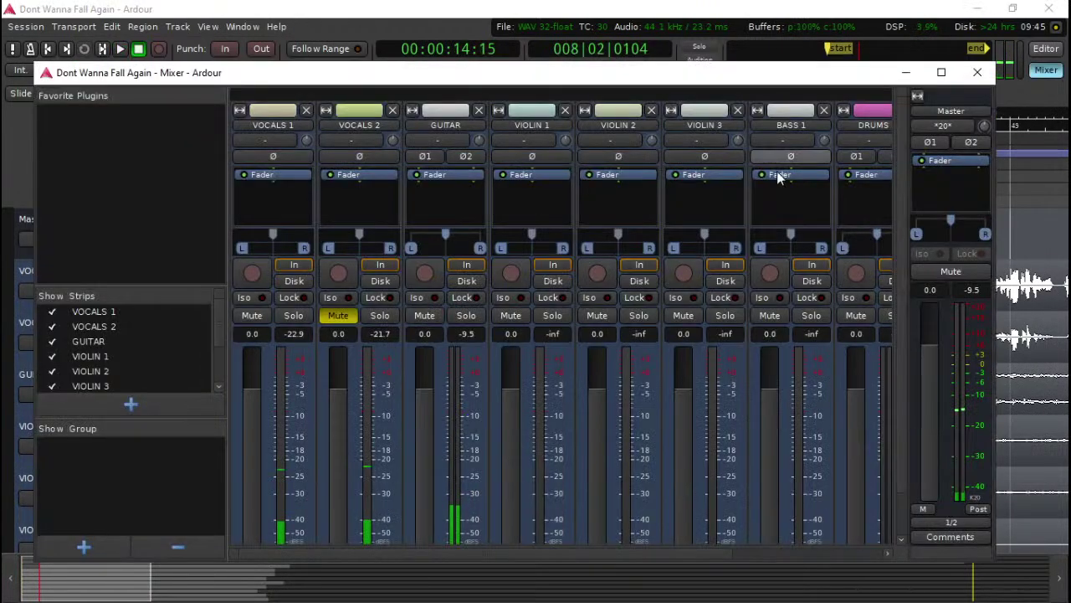
double_click(280, 214)
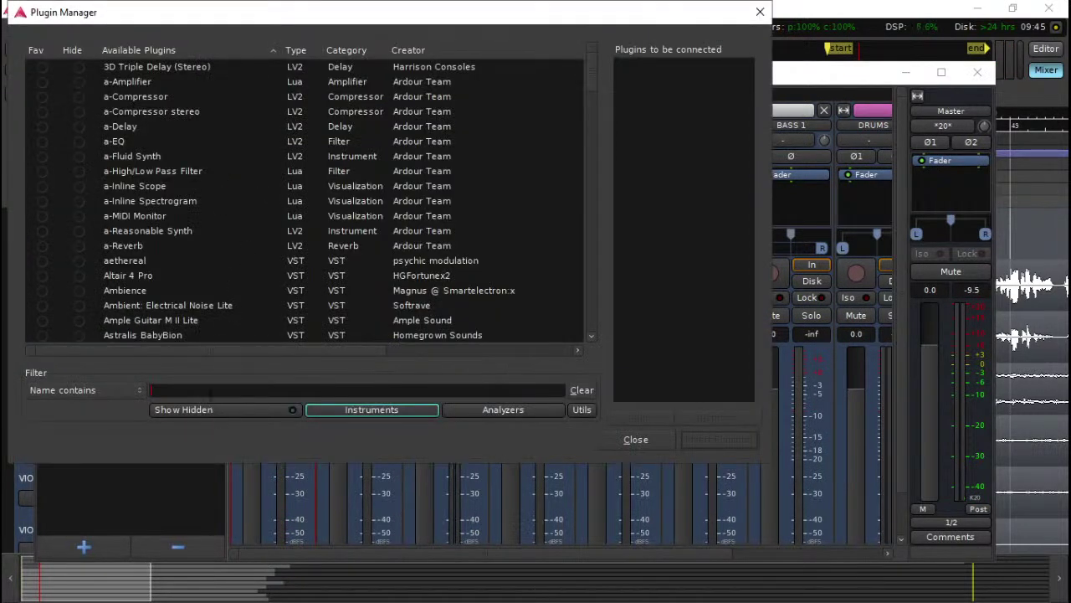
type("limite")
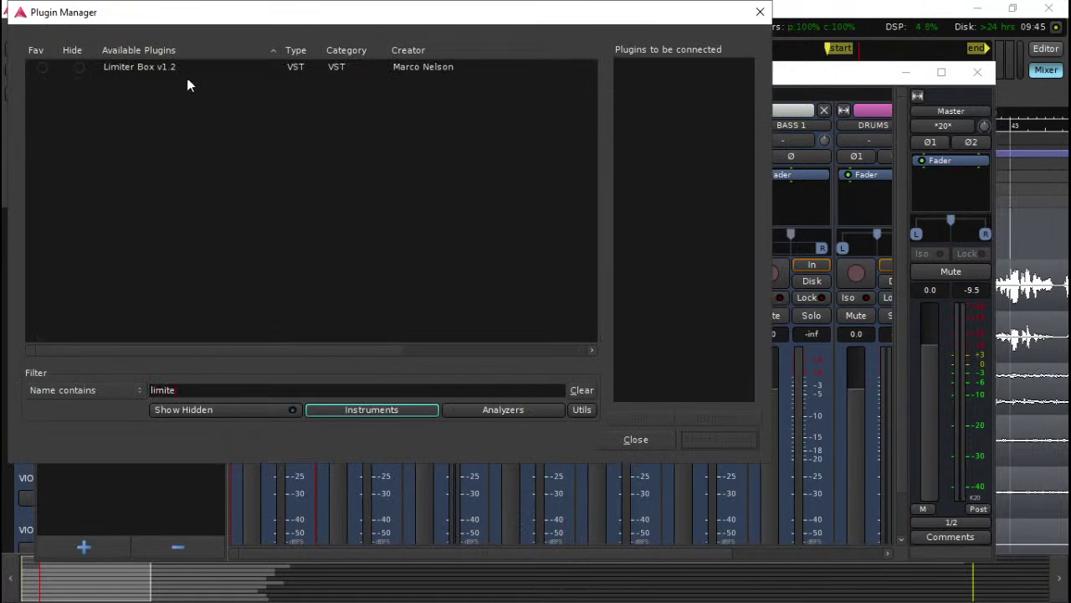
double_click(170, 70)
left_click(688, 438)
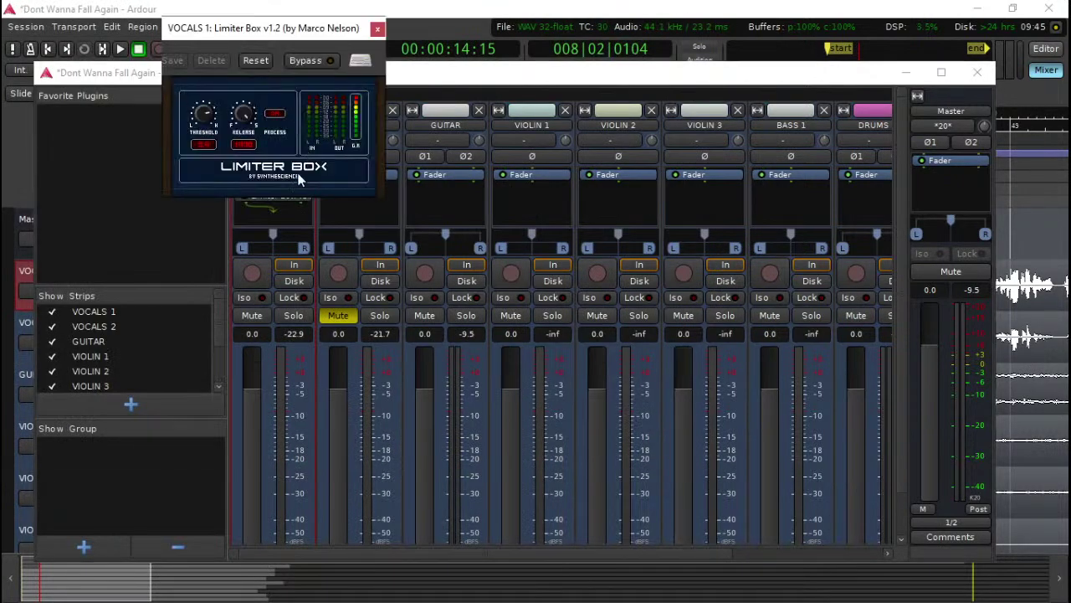
Step: Load the -16 Db Limit preset in Limiter Box and close the plugin window
left_click_drag(388, 141, 502, 144)
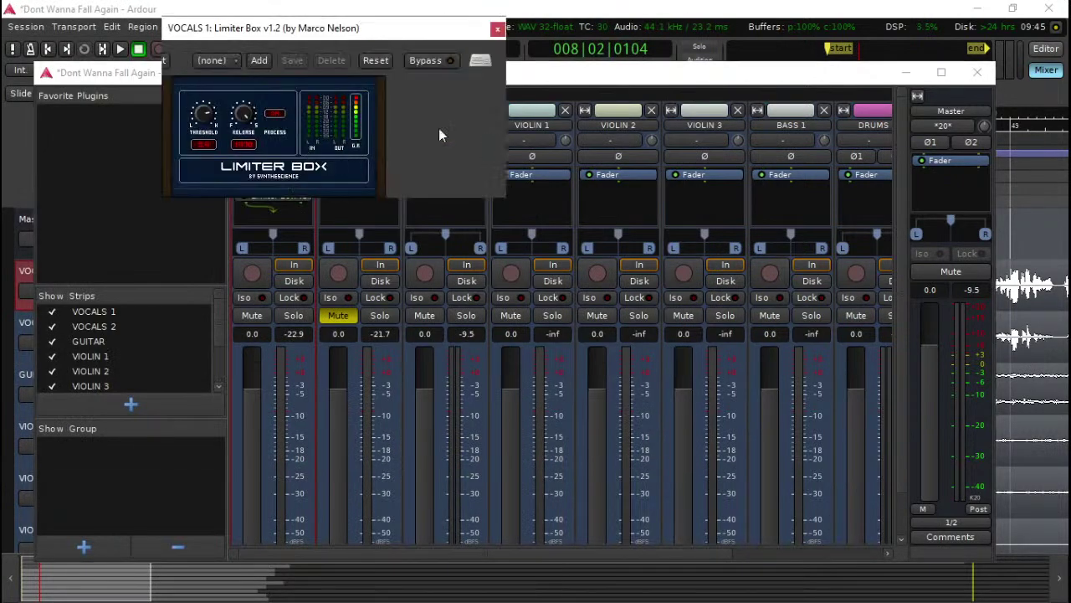
left_click(216, 60)
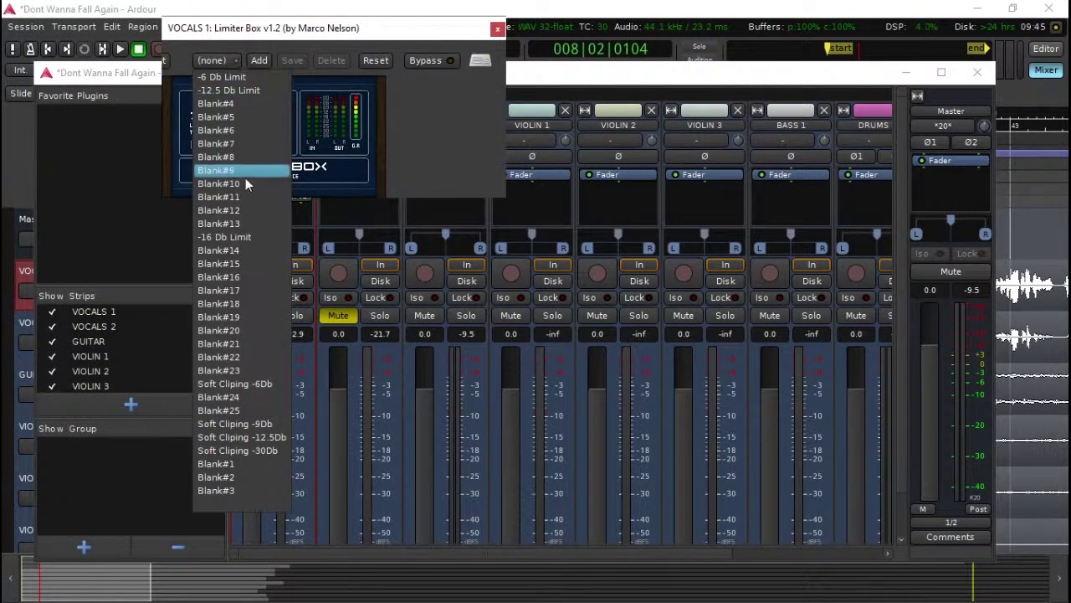
left_click(224, 237)
left_click(498, 28)
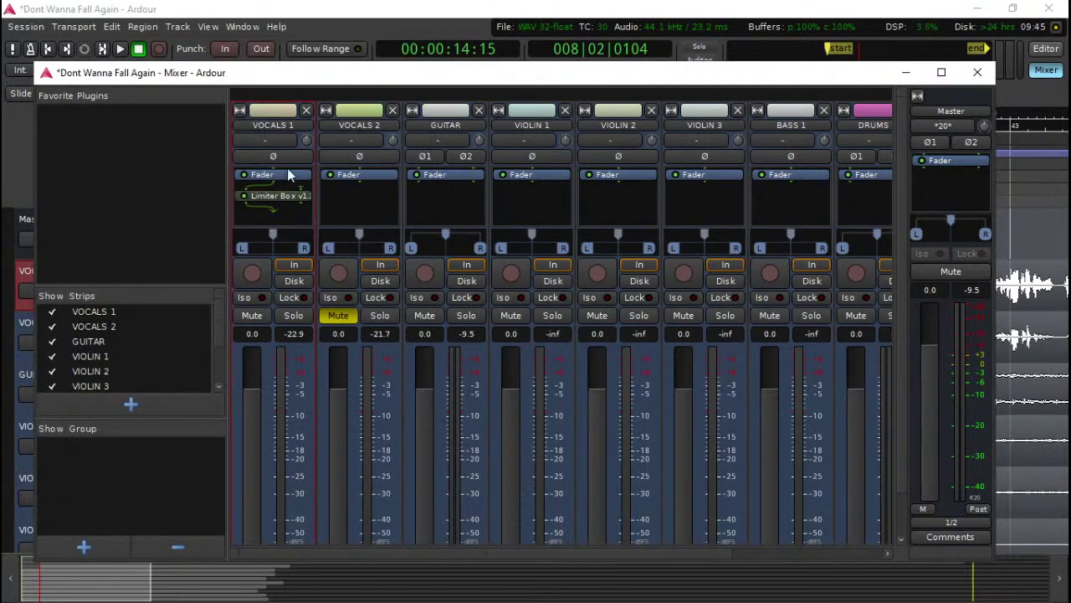
Step: Insert the VOCEQ-PRO equalizer below Limiter Box on the VOCALS 1 strip
double_click(266, 215)
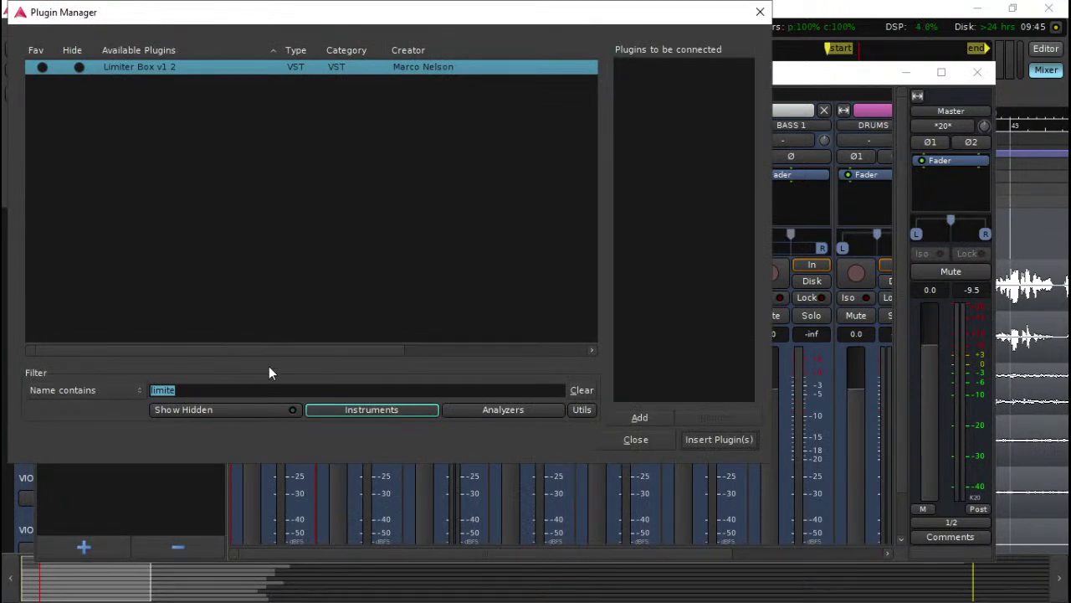
key("BackSpace")
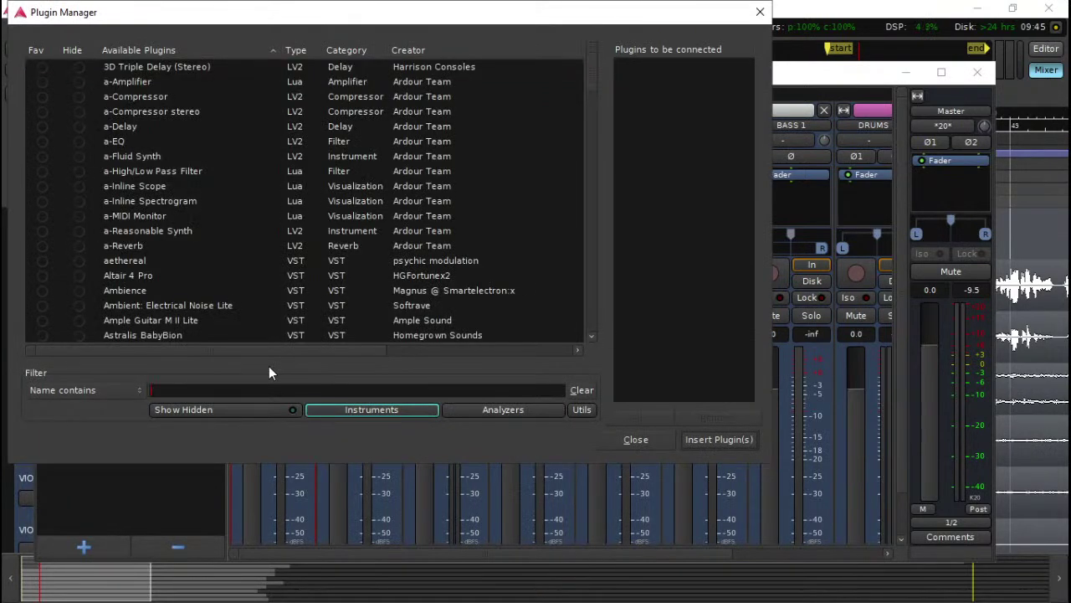
type("co")
key("BackSpace")
key("BackSpace")
type("eq")
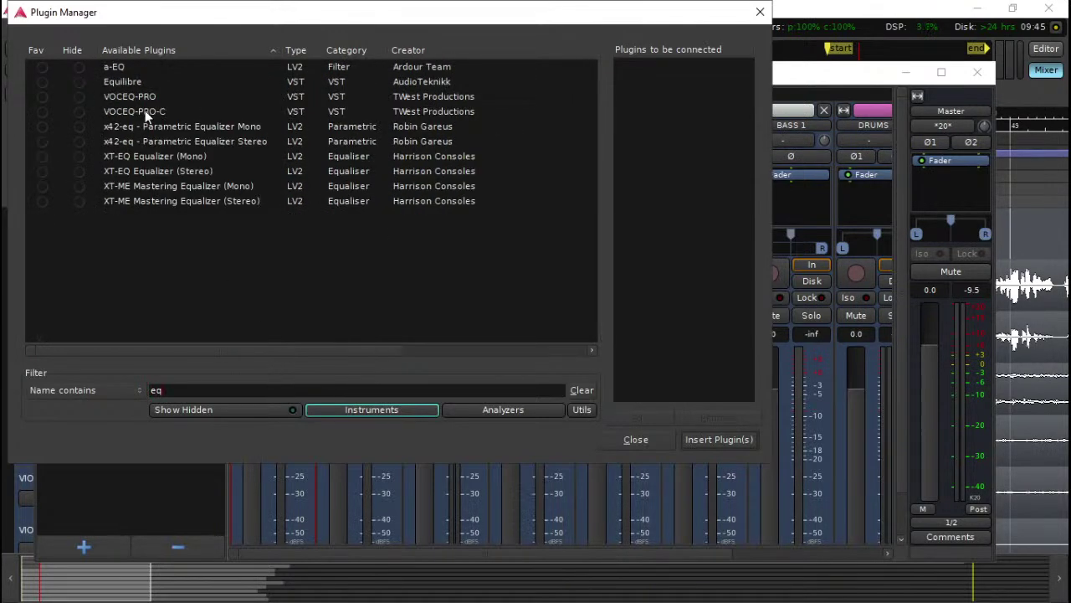
double_click(169, 96)
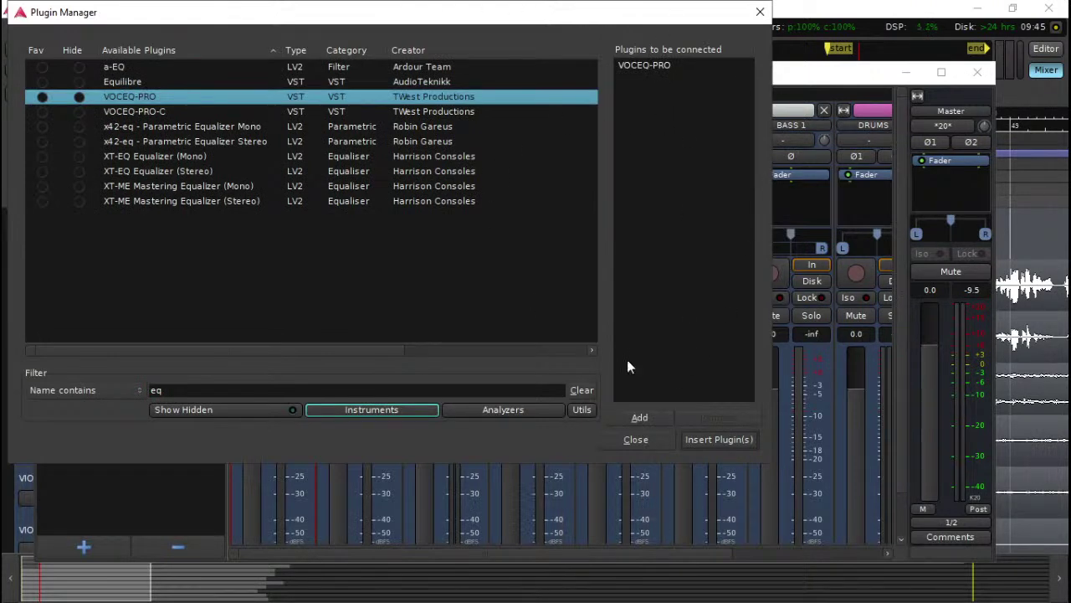
left_click(711, 437)
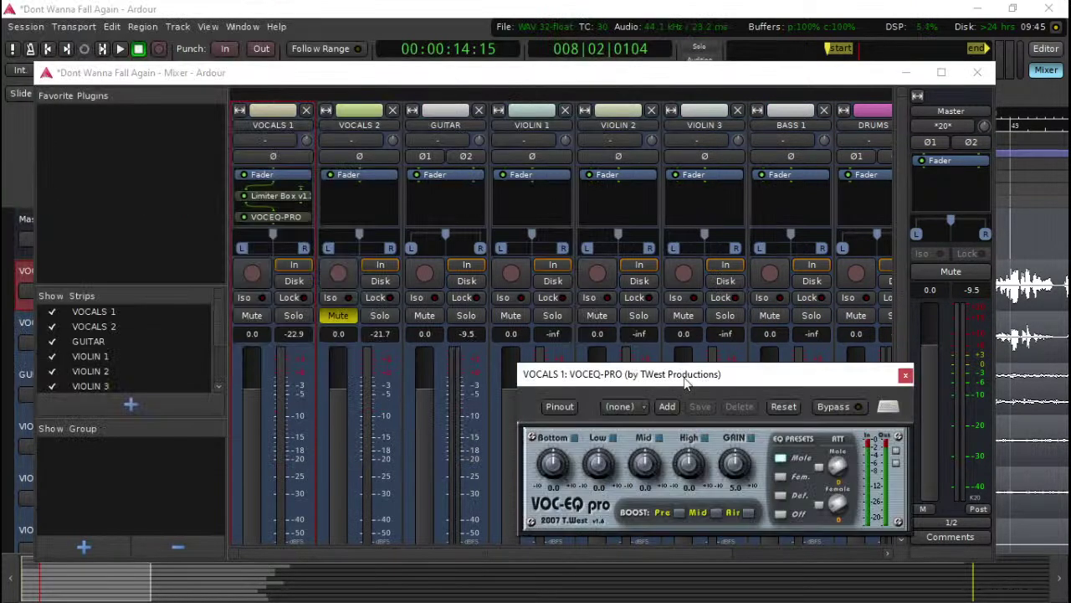
Step: Load VOCEQ-PRO's Male soft preset, set Bottom to -2.7, Mid to 4.4, High to 3.8 and Gain to 4.9, and enable Mid boost
left_click_drag(685, 382, 415, 179)
left_click(343, 201)
left_click(365, 244)
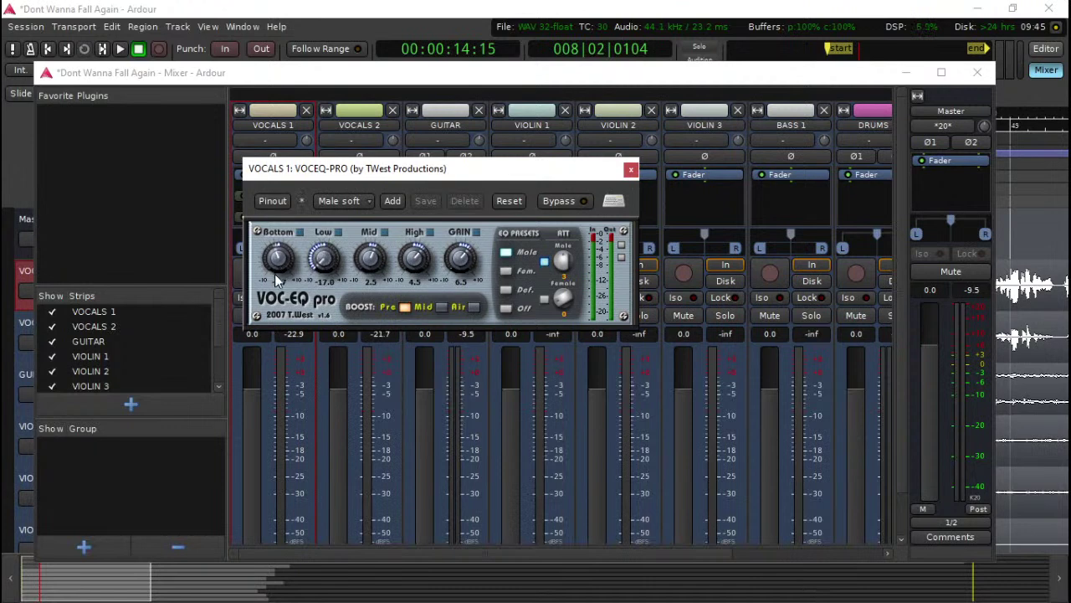
left_click_drag(453, 268, 459, 284)
Step: Play the song to hear the equalized vocals, and close the VOCEQ-PRO window
double_click(399, 67)
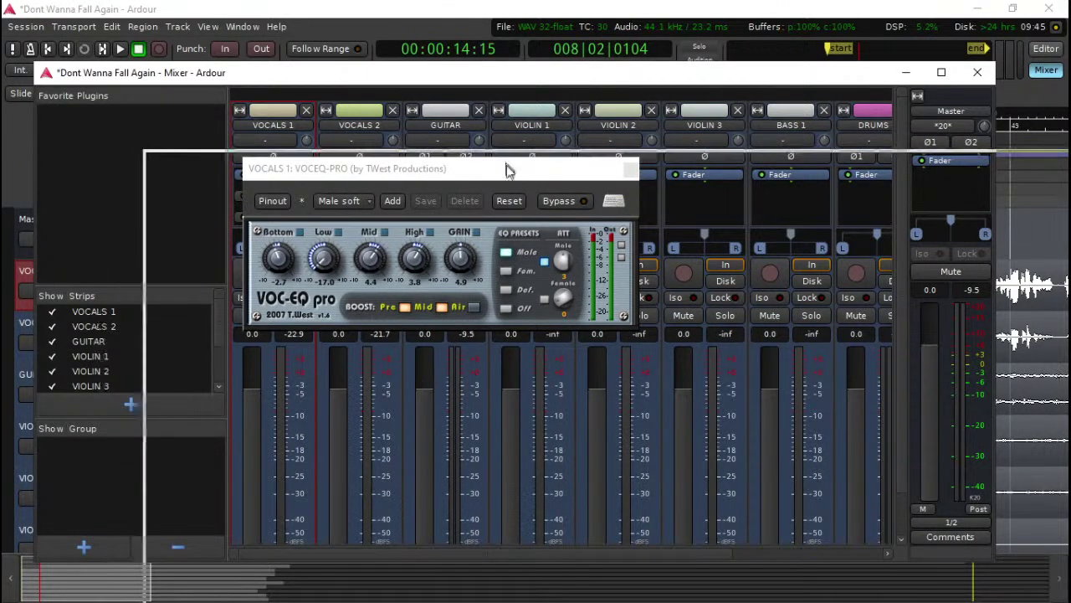
left_click(237, 132)
key("space")
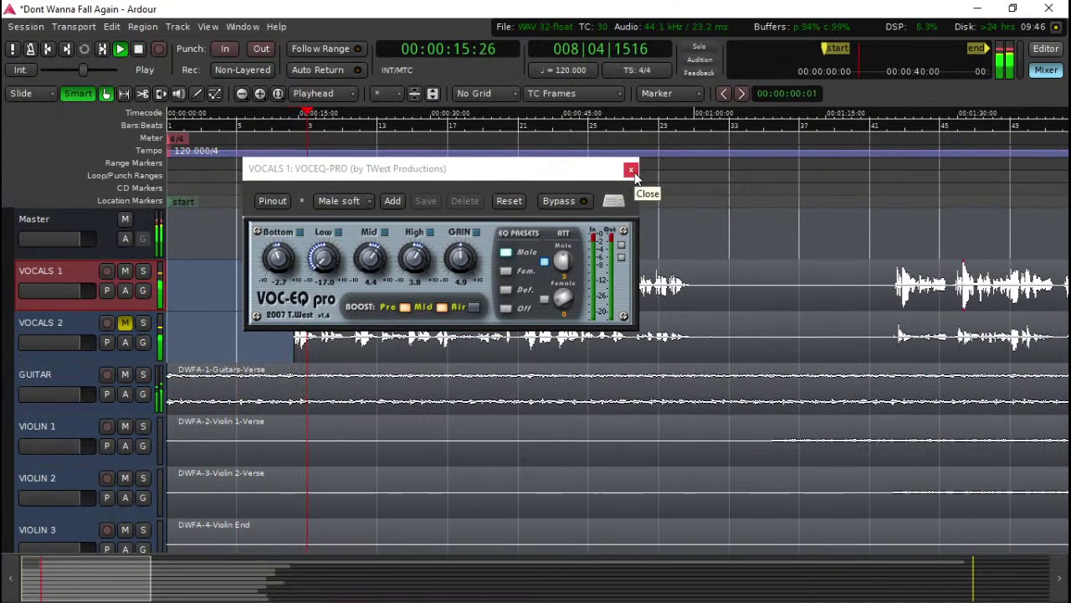
left_click(632, 170)
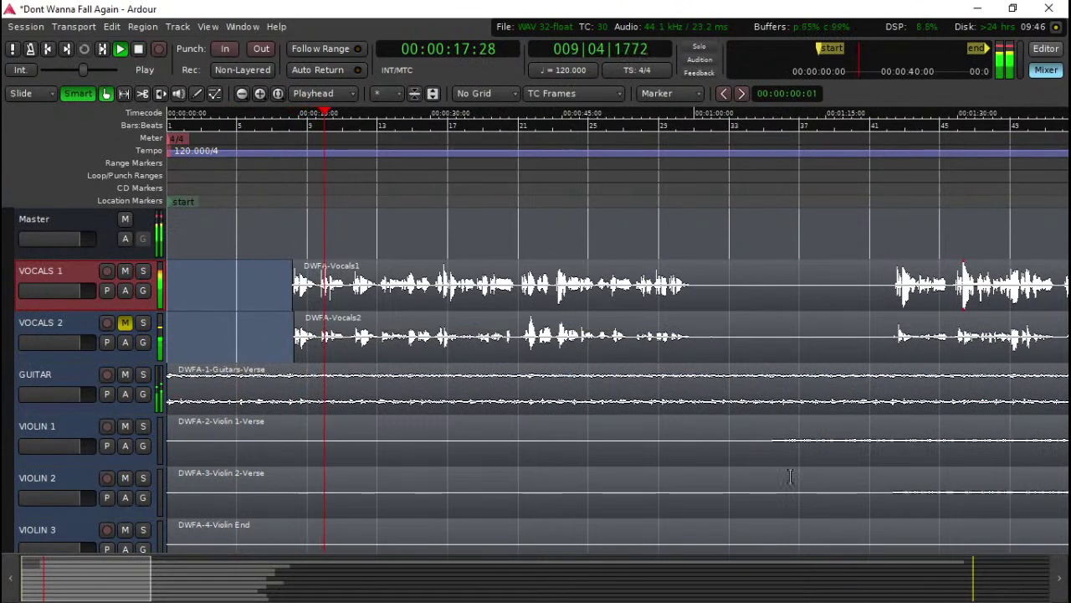
Step: Reopen VOCEQ-PRO on VOCALS 1, set Mid to 2.0, High to -0.2 and Gain to 4.4, and turn off Pre boost
left_click(1046, 70)
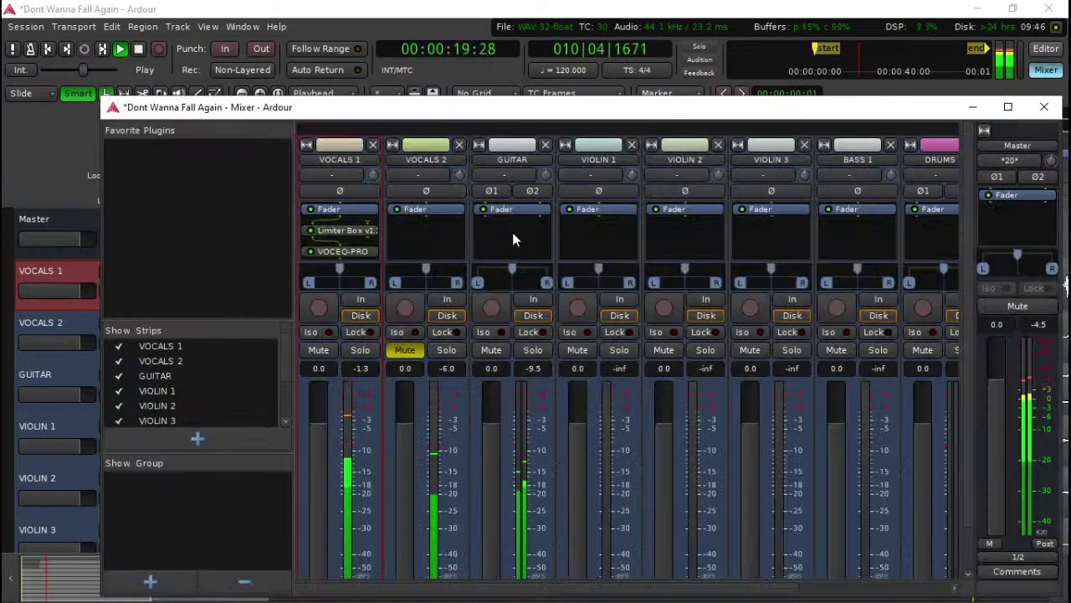
double_click(345, 251)
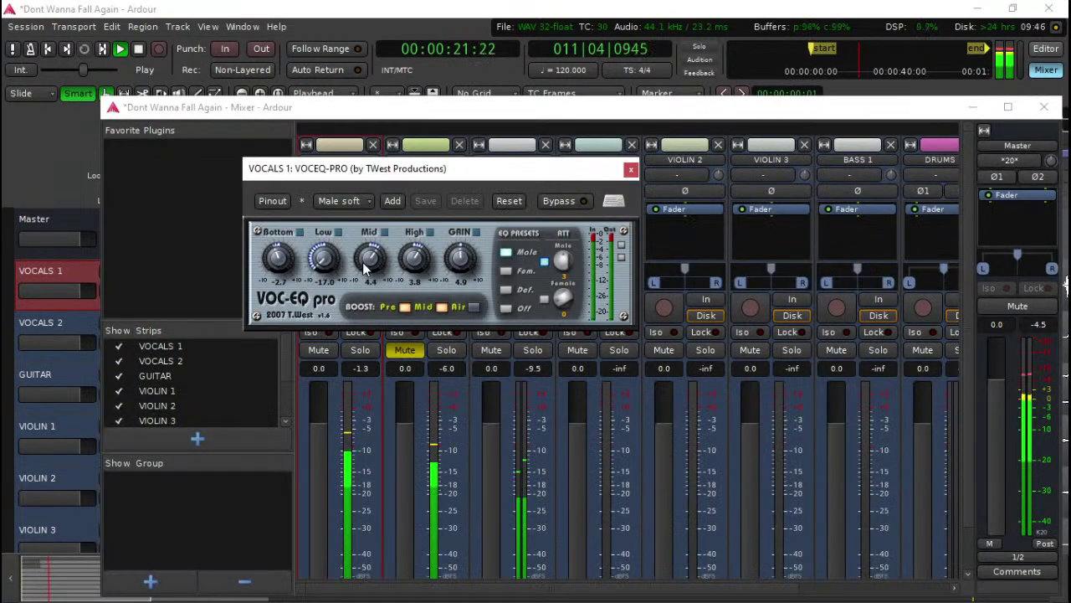
left_click_drag(372, 266, 435, 294)
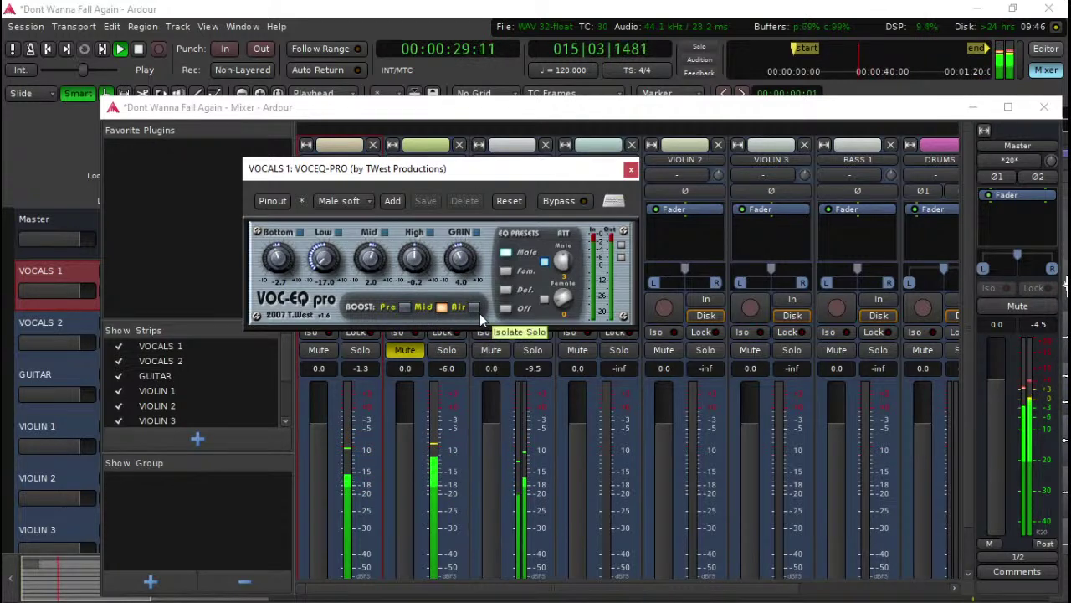
left_click_drag(465, 270, 463, 268)
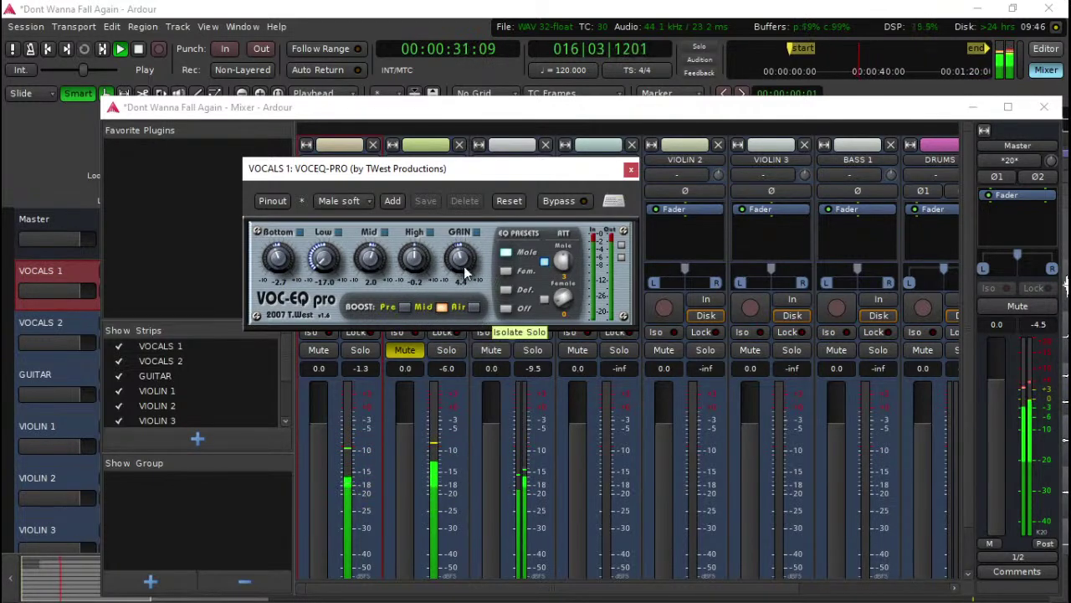
Step: Enable VOCEQ-PRO's Air boost, set Mid to 3.9 and High to 2.1, close the plugin, and save the session
left_click_drag(382, 259, 374, 245)
left_click(474, 306)
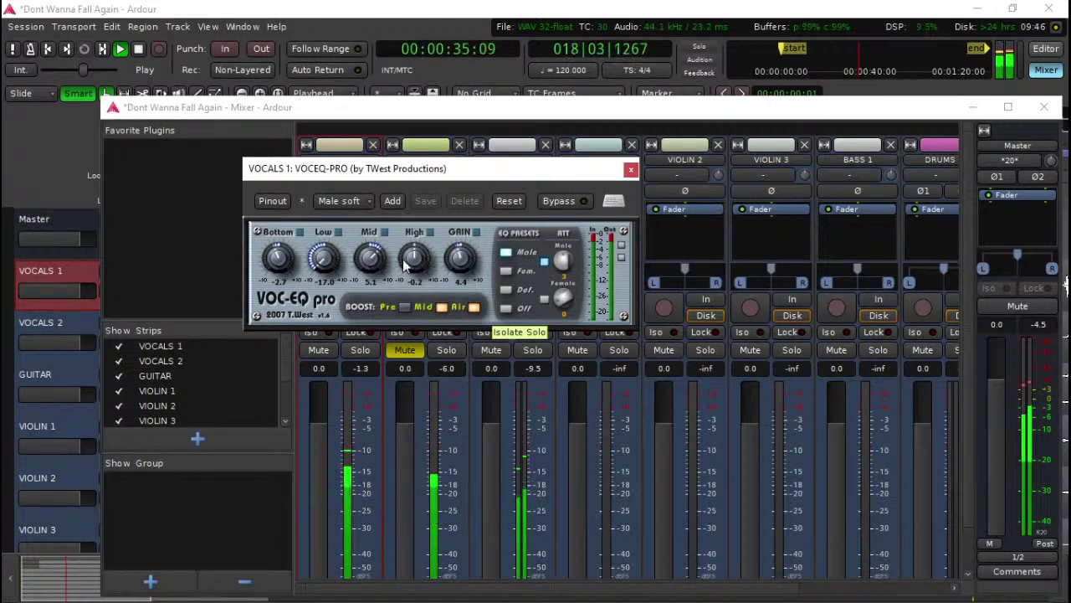
left_click_drag(371, 253, 373, 262)
left_click_drag(460, 261, 431, 251)
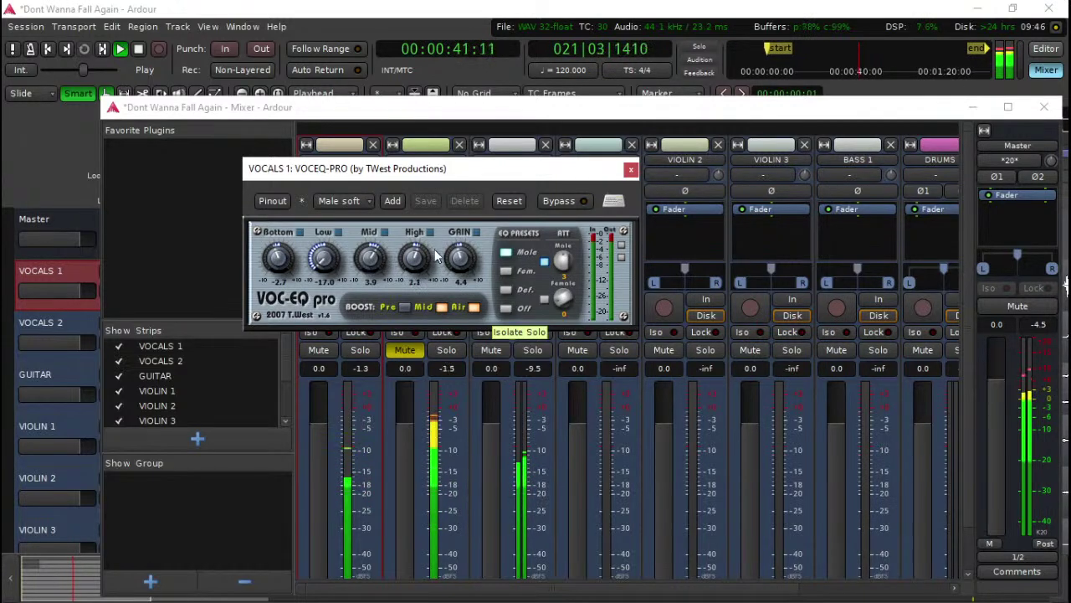
left_click(631, 170)
key("ctrl+s")
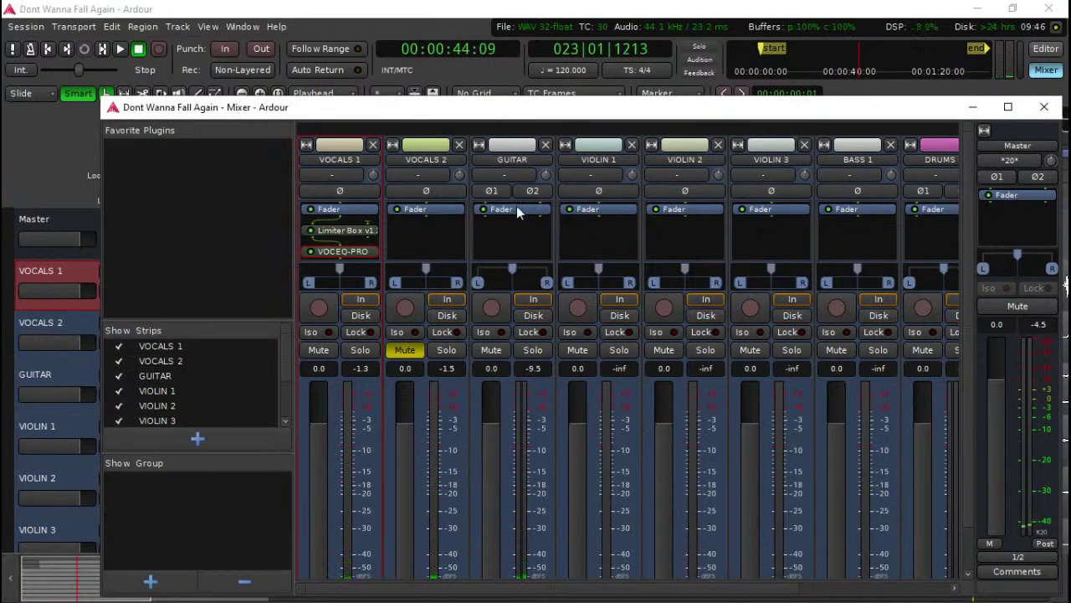
Step: Lower the GUITAR fader to -3.3 dB and the VIOLIN 1 and VIOLIN 2 faders to -4.5 dB
left_click_drag(484, 448, 491, 456)
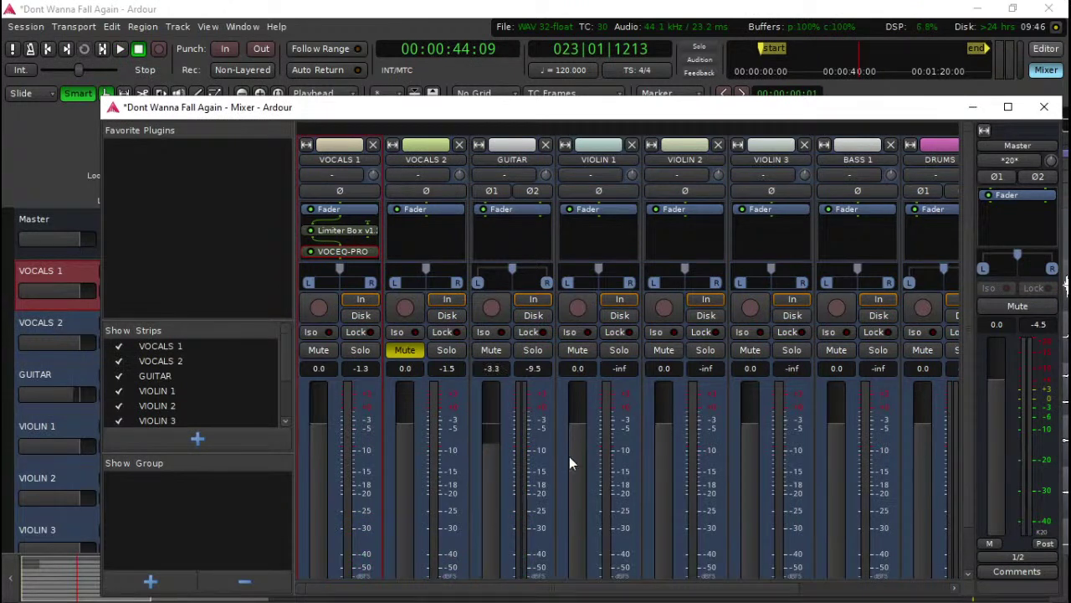
left_click_drag(576, 452, 574, 460)
scroll(573, 459, "down", 3)
scroll(670, 461, "down", 3)
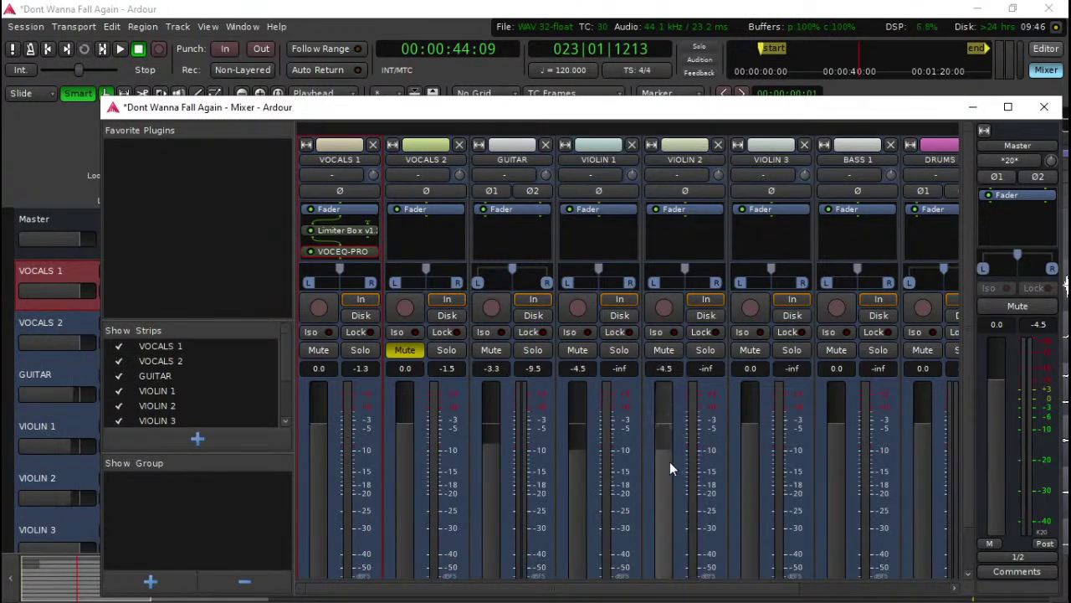
Step: Lower the VIOLIN 3 and BASS 1 faders to -4.5 dB
scroll(749, 458, "down", 2)
scroll(752, 458, "up", 1)
scroll(835, 456, "down", 3)
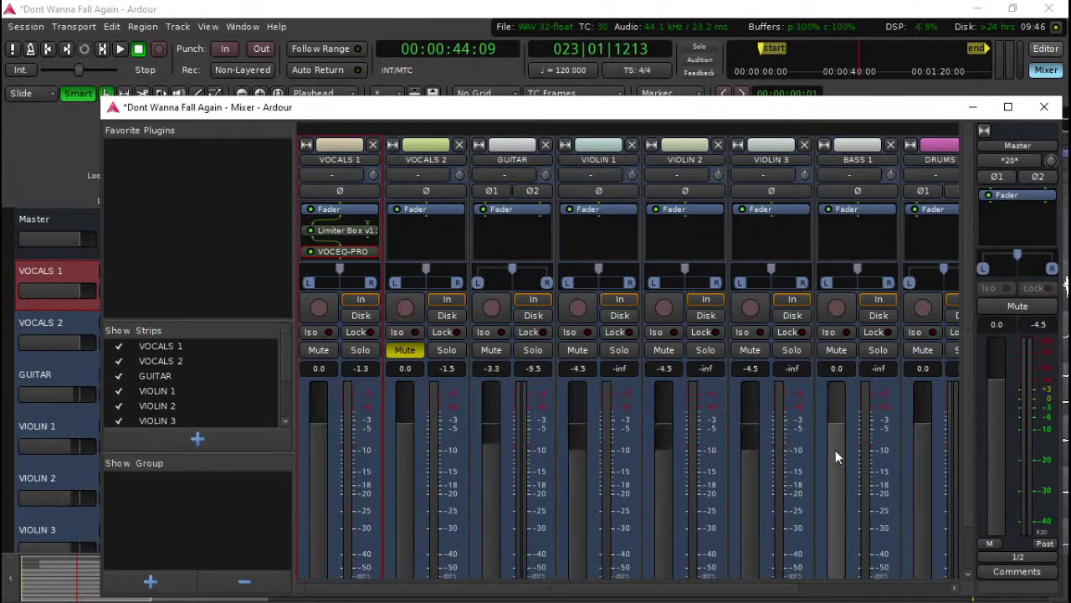
scroll(835, 456, "up", 1)
scroll(874, 454, "down", 1)
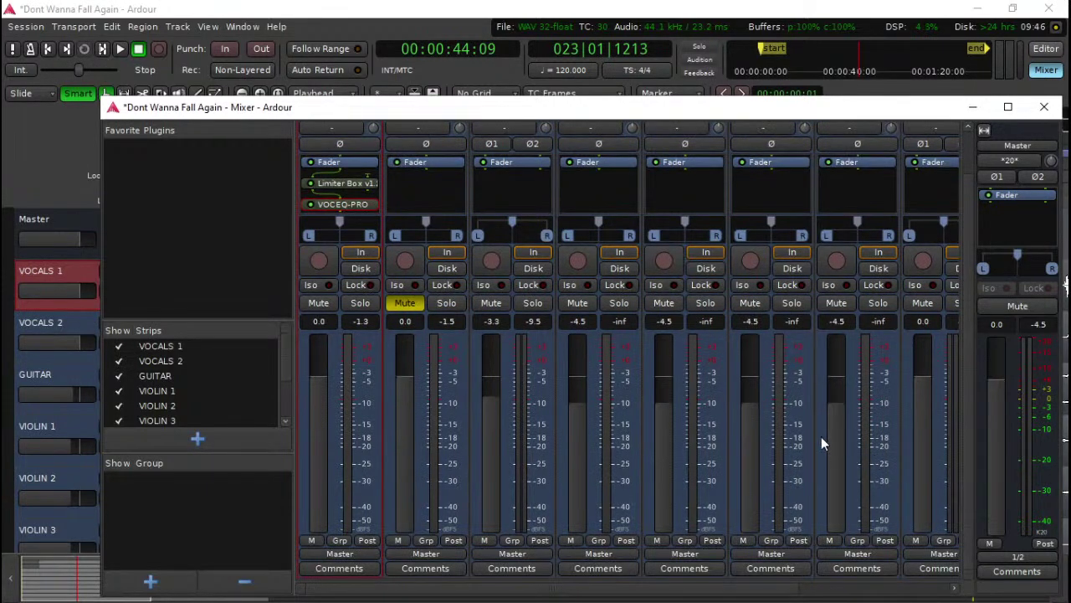
scroll(839, 423, "up", 1)
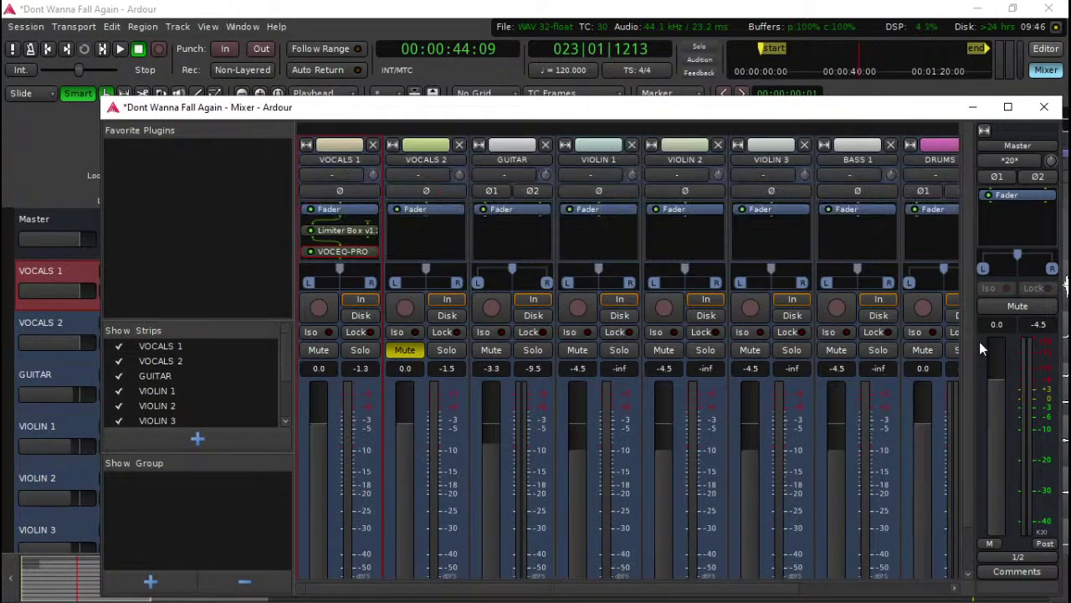
Step: Widen the mixer window, lower the DRUMS 1 and DRUMS 2 faders to -4.5 dB, and save the session
left_click_drag(749, 120, 640, 99)
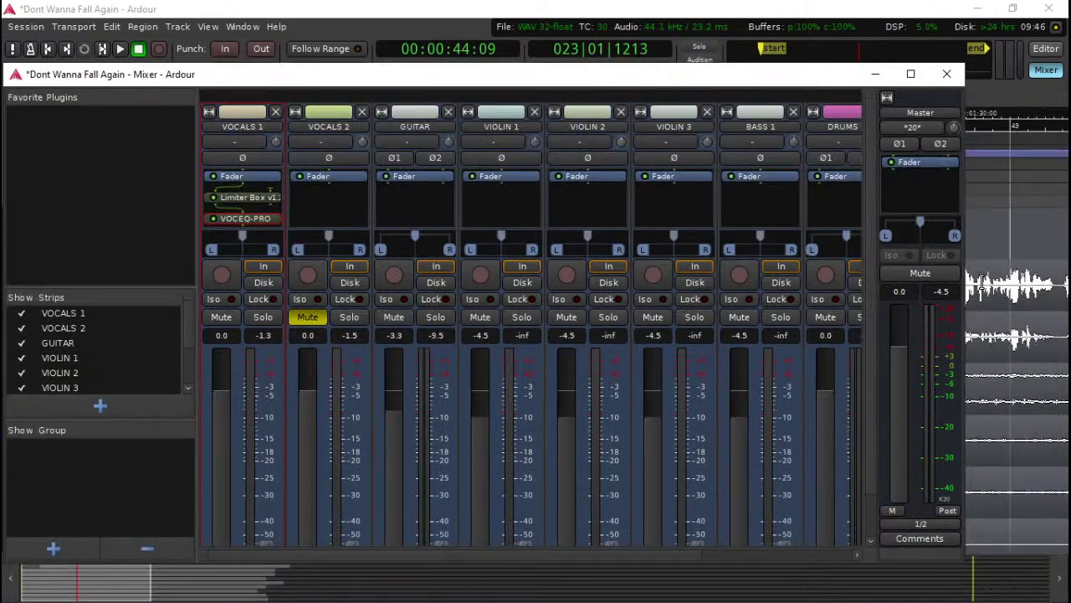
left_click_drag(961, 291, 1039, 292)
scroll(846, 410, "down", 2)
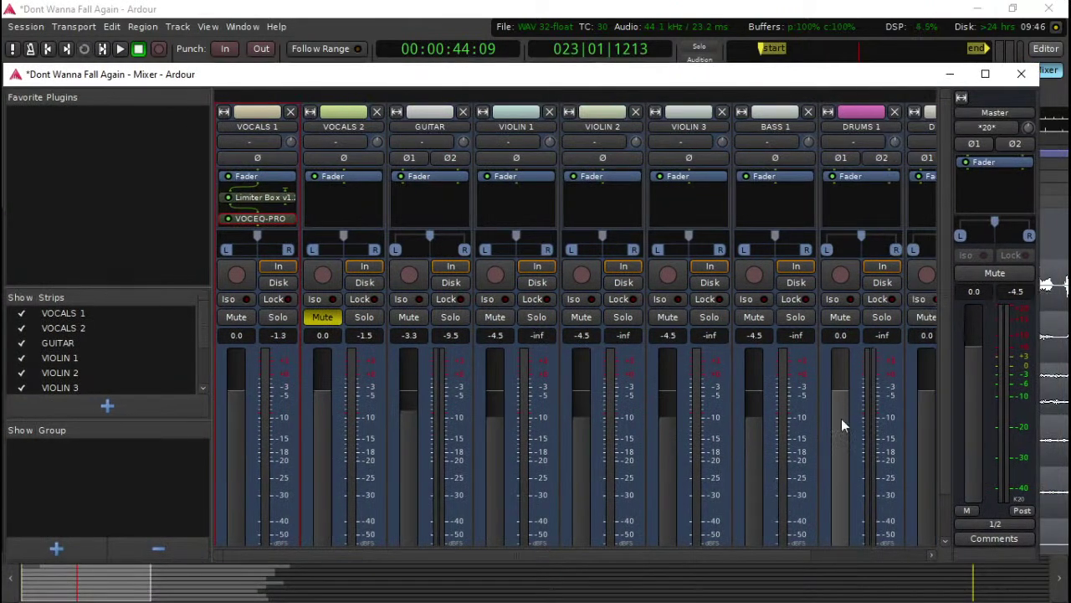
scroll(838, 422, "down", 2)
scroll(919, 422, "down", 3)
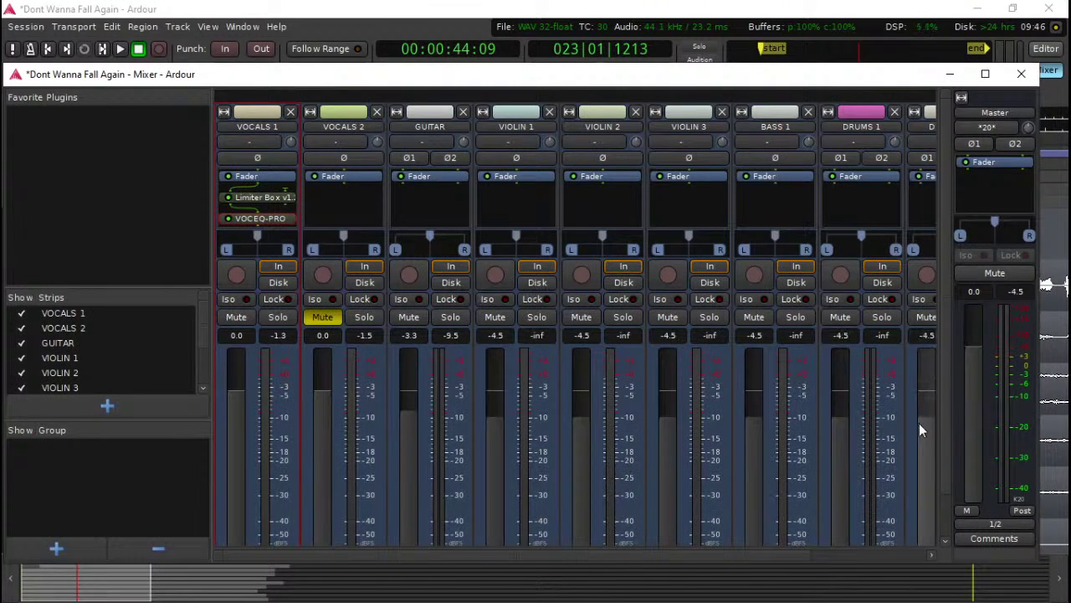
key("ctrl+s")
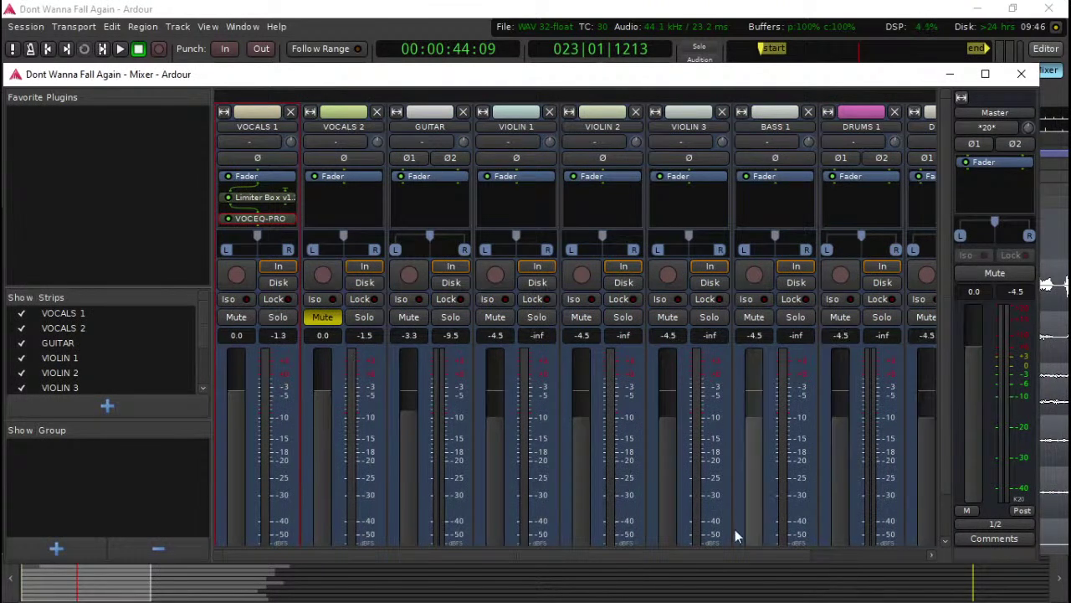
Step: Lower the DRUMS 3 fader to -4.5 dB and save the session
left_click_drag(463, 558, 737, 547)
scroll(867, 435, "down", 3)
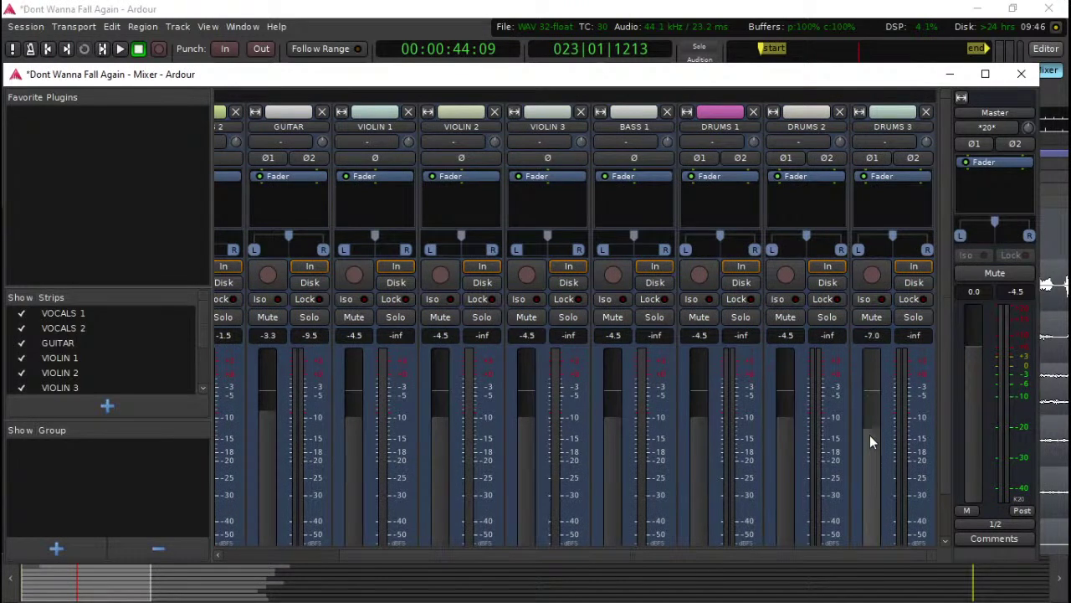
key("ctrl+s")
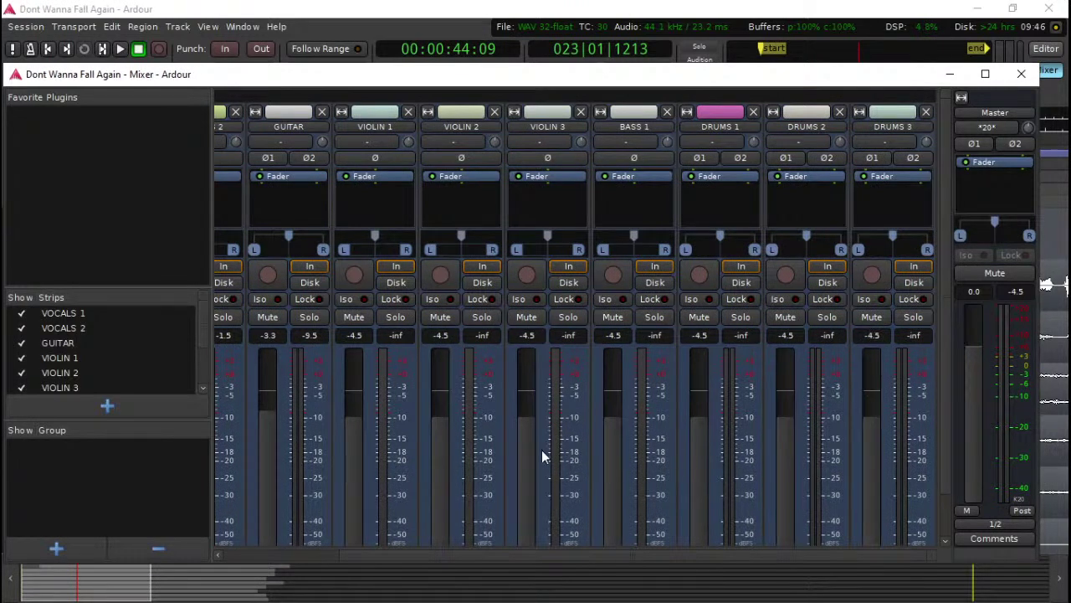
scroll(484, 547, "up", 3)
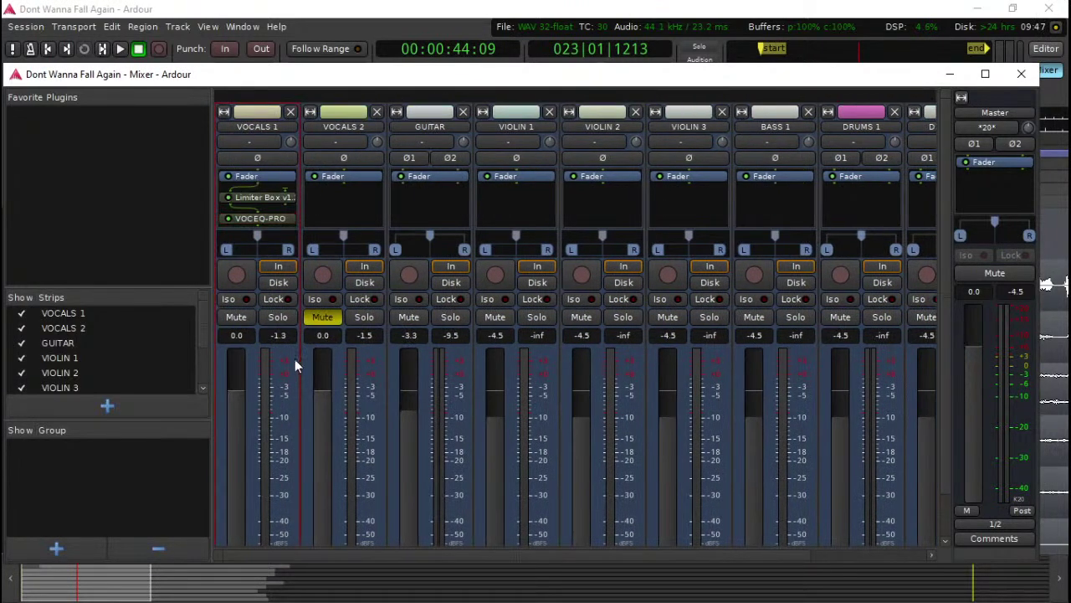
Step: Lower the VOCALS 1 and VOCALS 2 faders to -1.0 dB and save the session
scroll(243, 417, "down", 2)
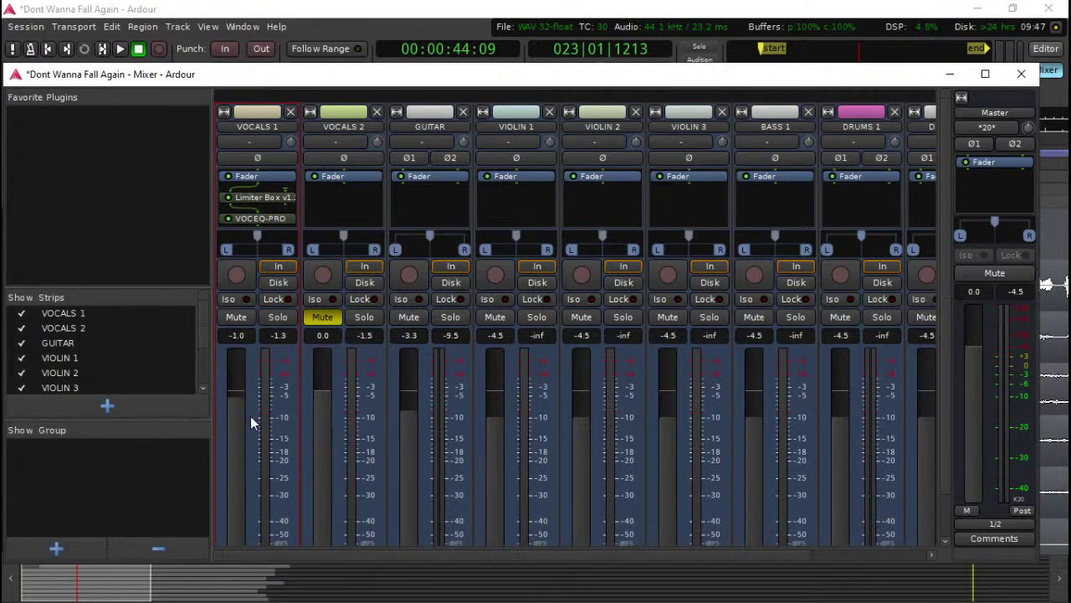
scroll(332, 422, "down", 2)
scroll(327, 408, "down", 2)
key("ctrl+s")
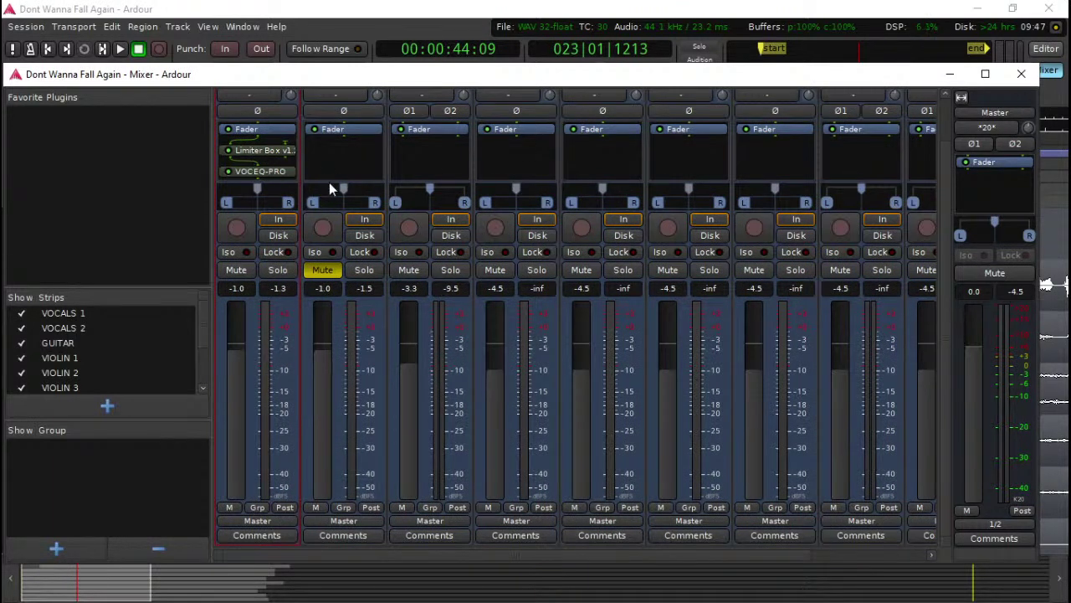
Step: Check the VOCEQ-PRO settings on VOCALS 1, play the song from shortly before the first vocals, and bring the mixer back up
double_click(258, 171)
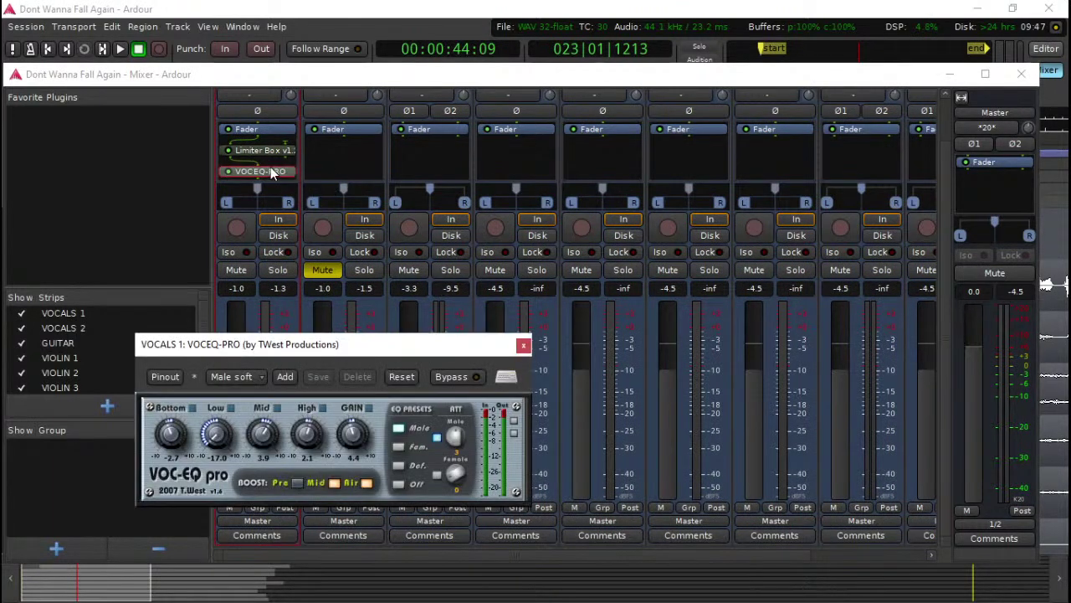
left_click(524, 346)
left_click(674, 49)
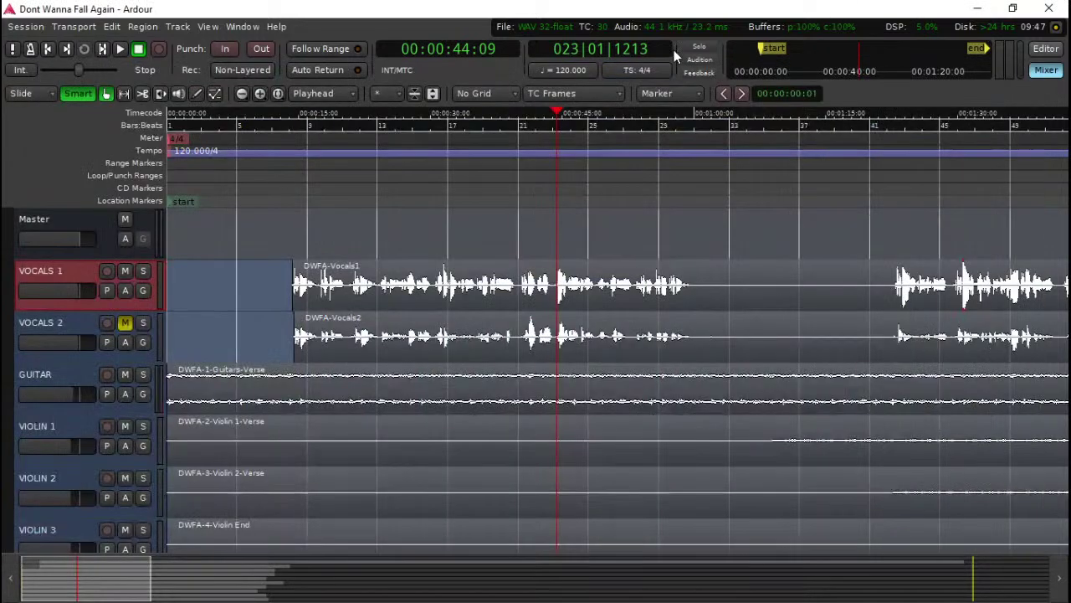
left_click(782, 71)
key("space")
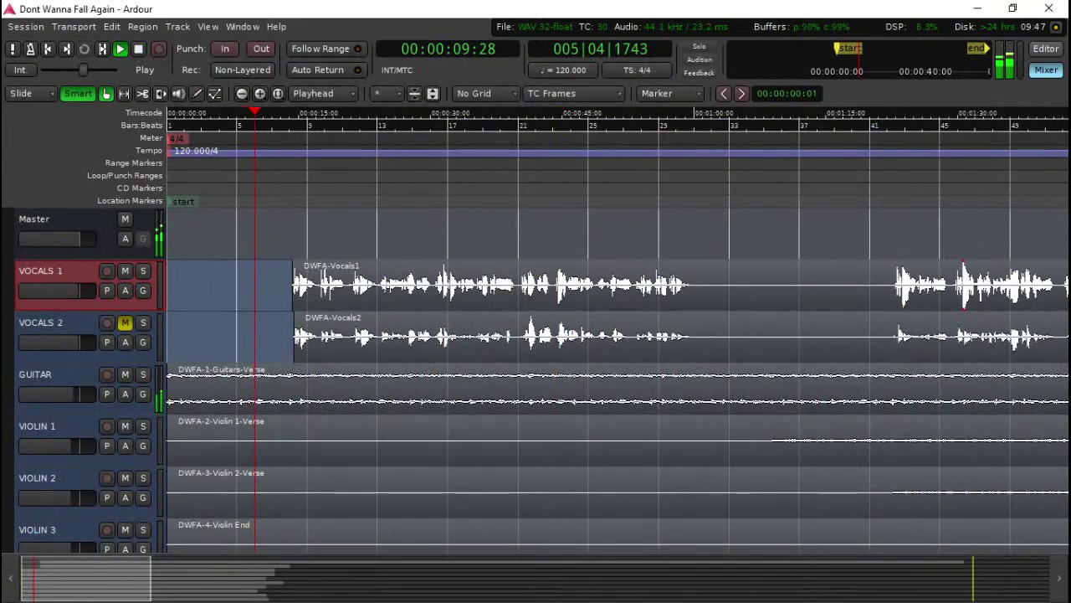
key("alt+m")
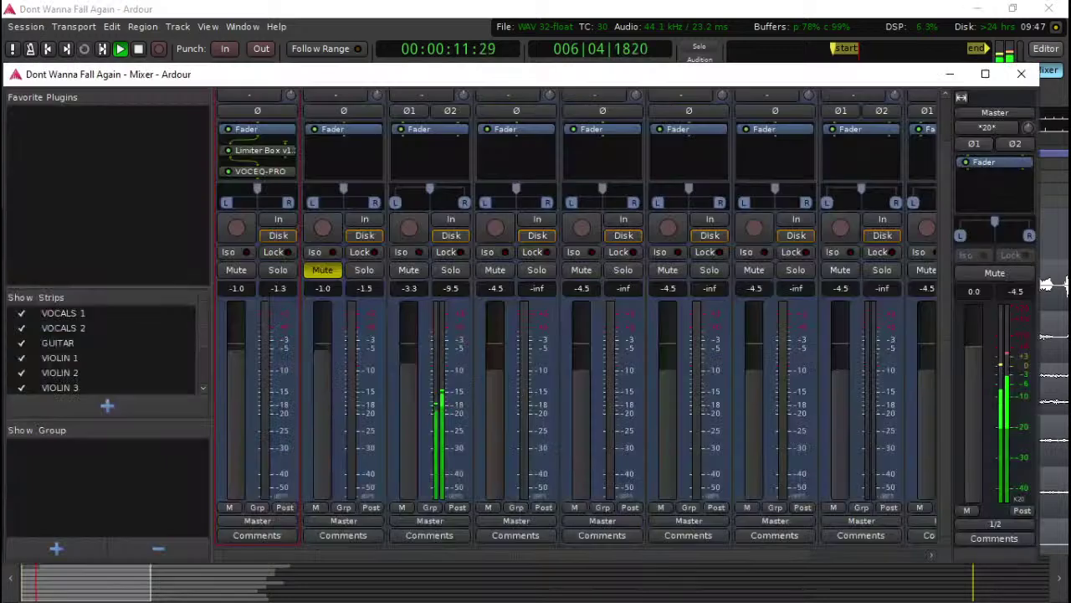
Step: In VOCEQ-PRO on VOCALS 1, set Low to 2.4 and Mid to 2.0, switch off the Air boost, and close the plugin
double_click(269, 172)
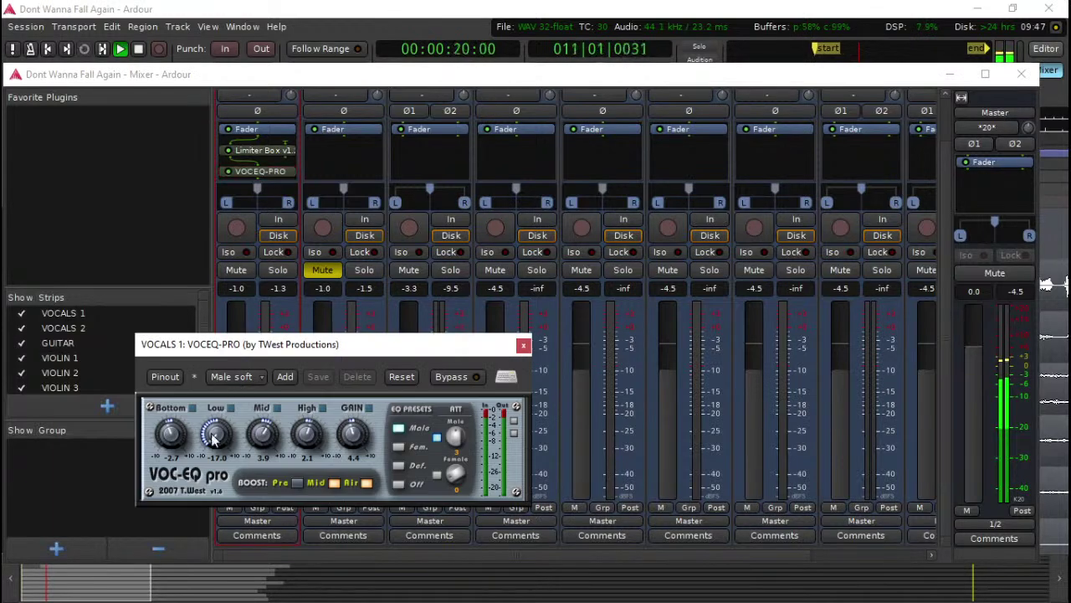
left_click_drag(209, 435, 209, 418)
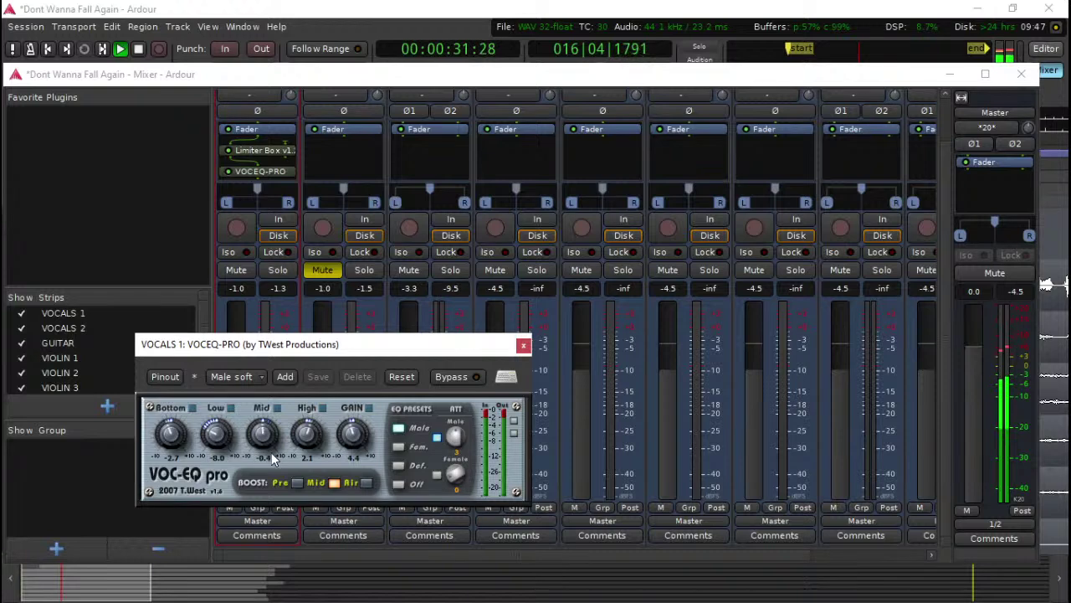
mouse_move(271, 459)
left_mouse_down()
mouse_move(282, 491)
mouse_move(276, 444)
left_mouse_up()
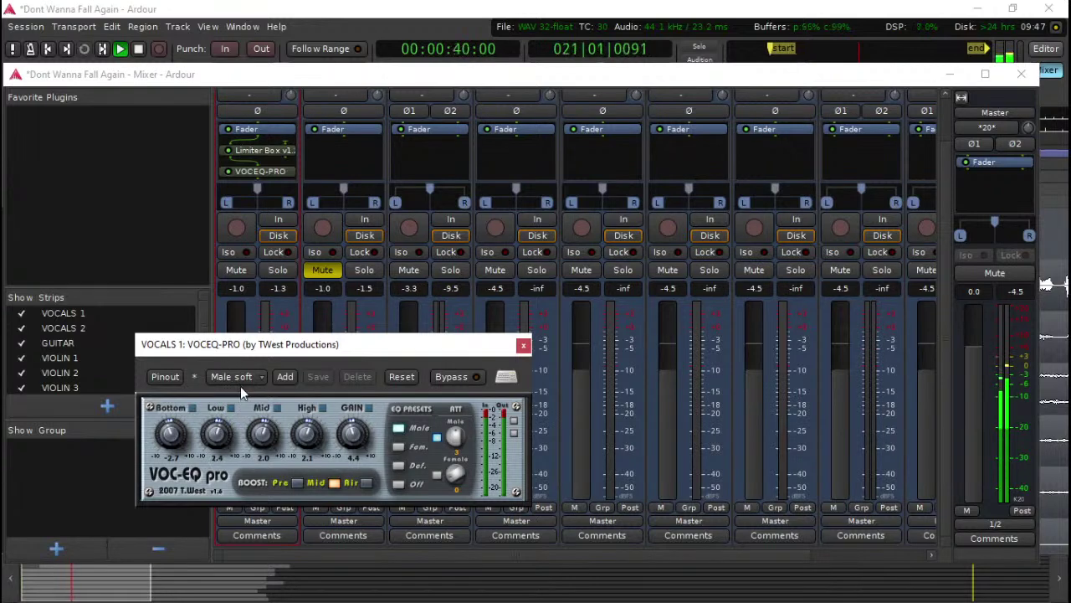
left_click(522, 346)
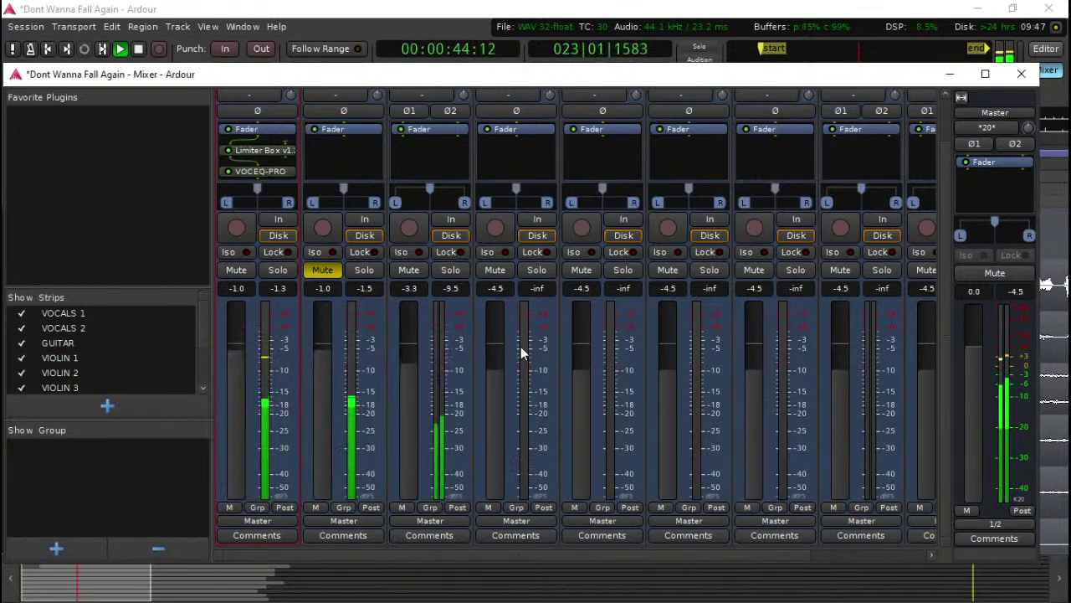
double_click(279, 168)
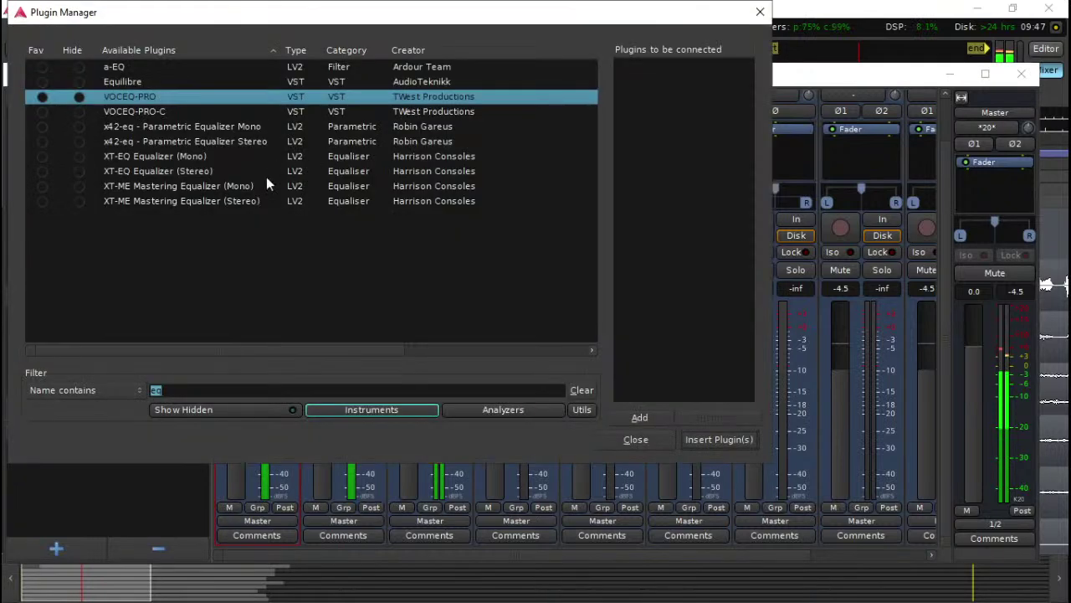
type("comp")
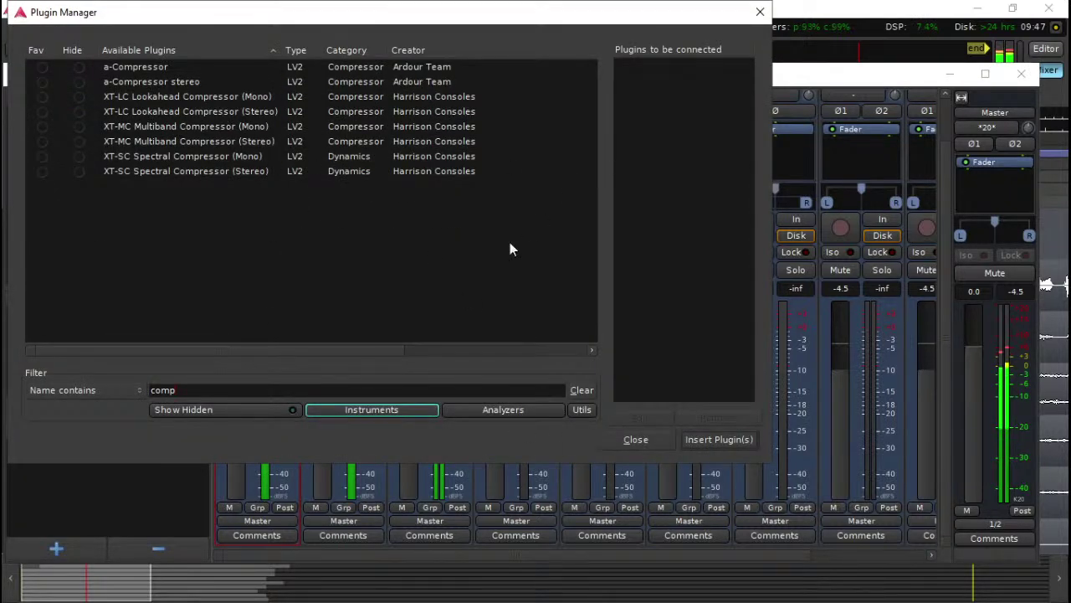
left_click(644, 442)
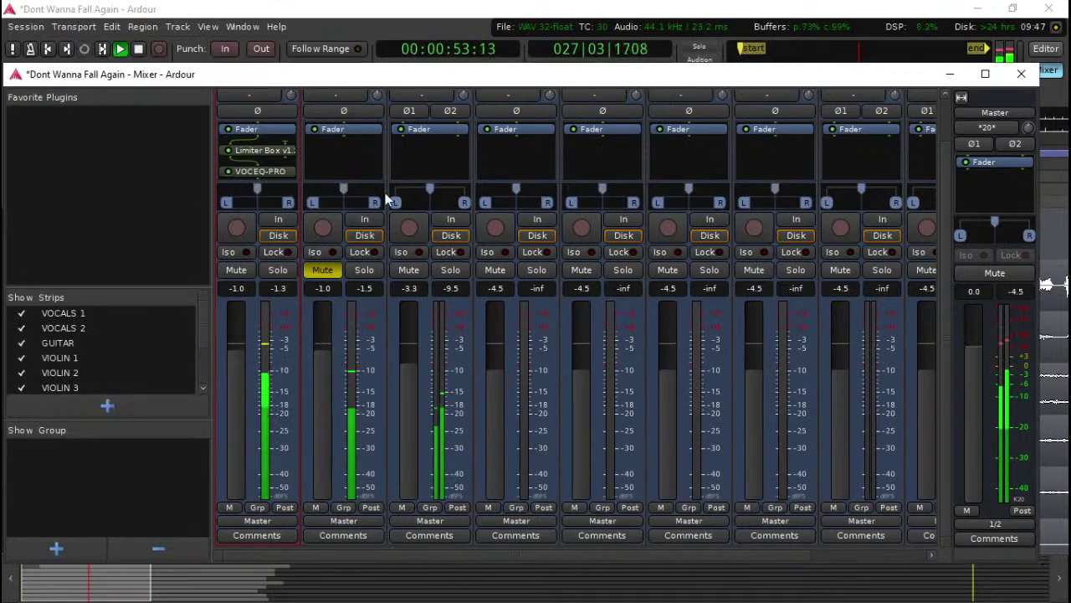
Step: Find the DimensionPlus plugin and insert it on VOCALS 1 after VOCEQ-PRO
double_click(259, 171)
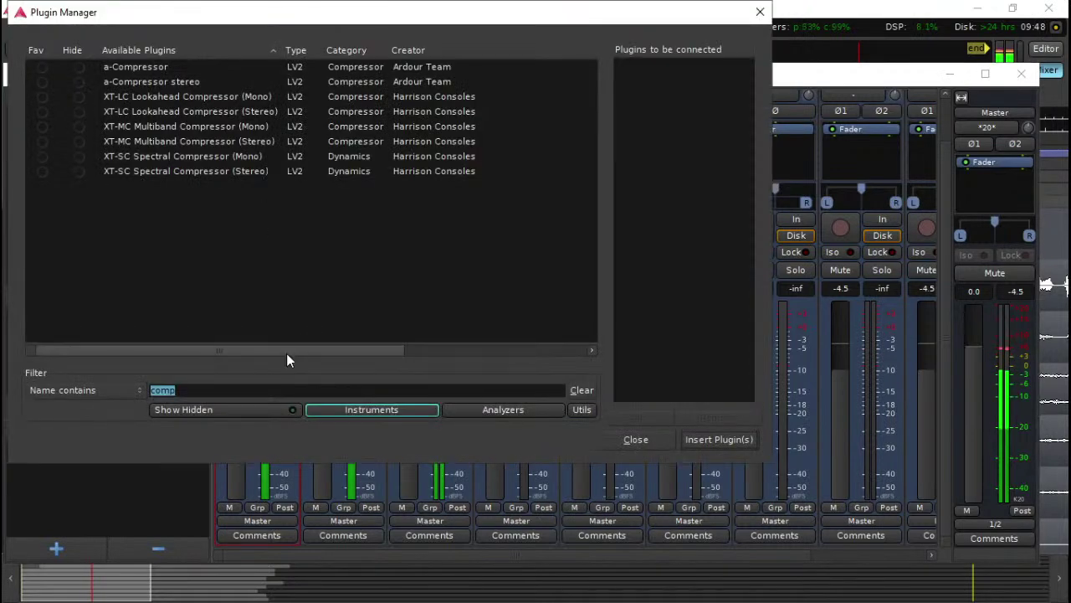
type("rever")
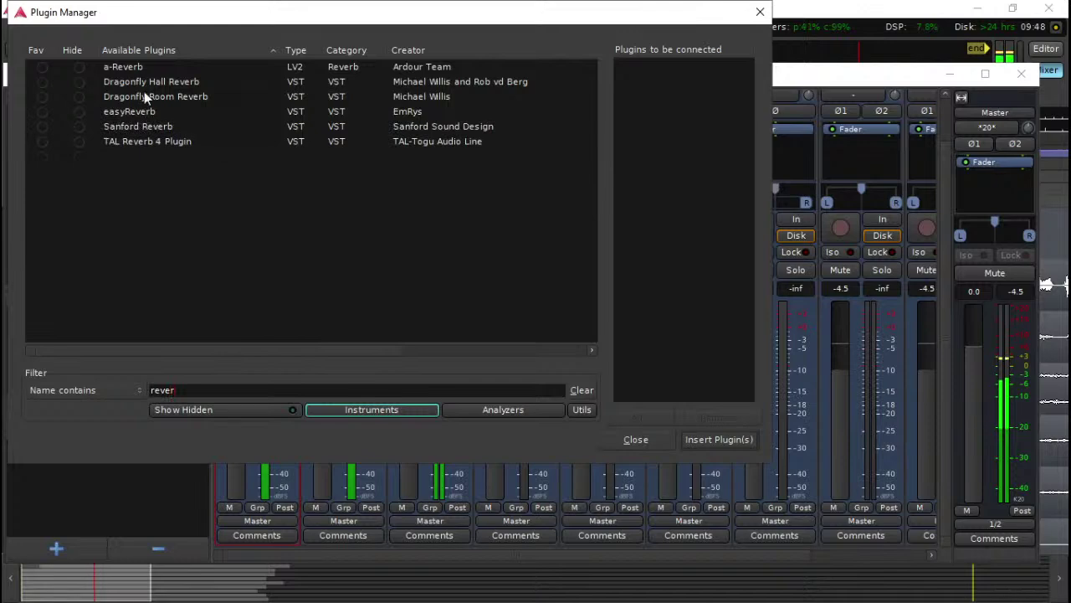
key("BackSpace")
key("BackSpace")
key("BackSpace")
key("BackSpace")
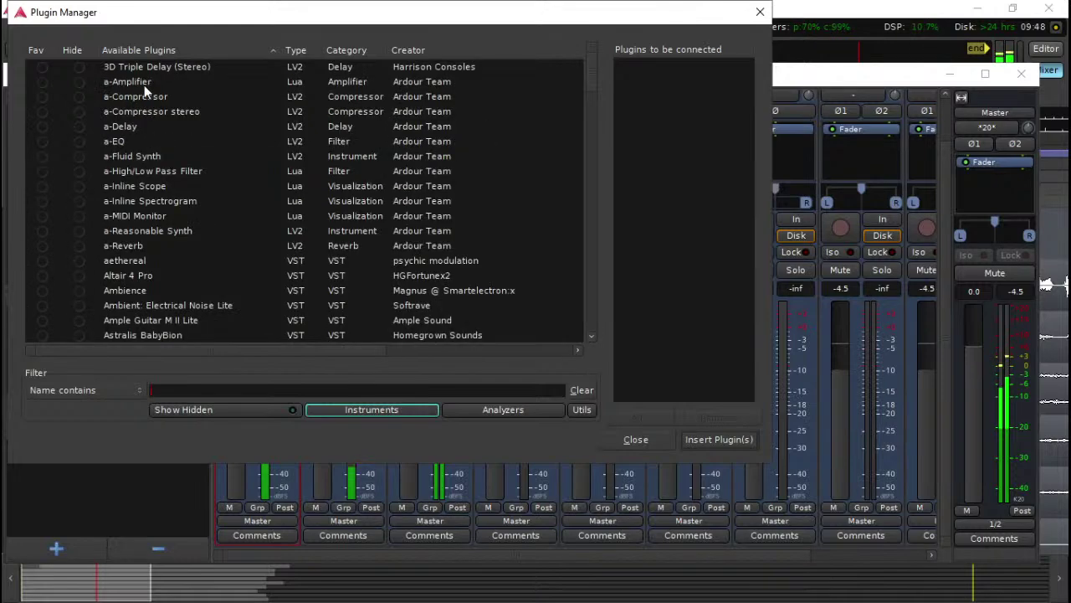
type("dime")
double_click(181, 71)
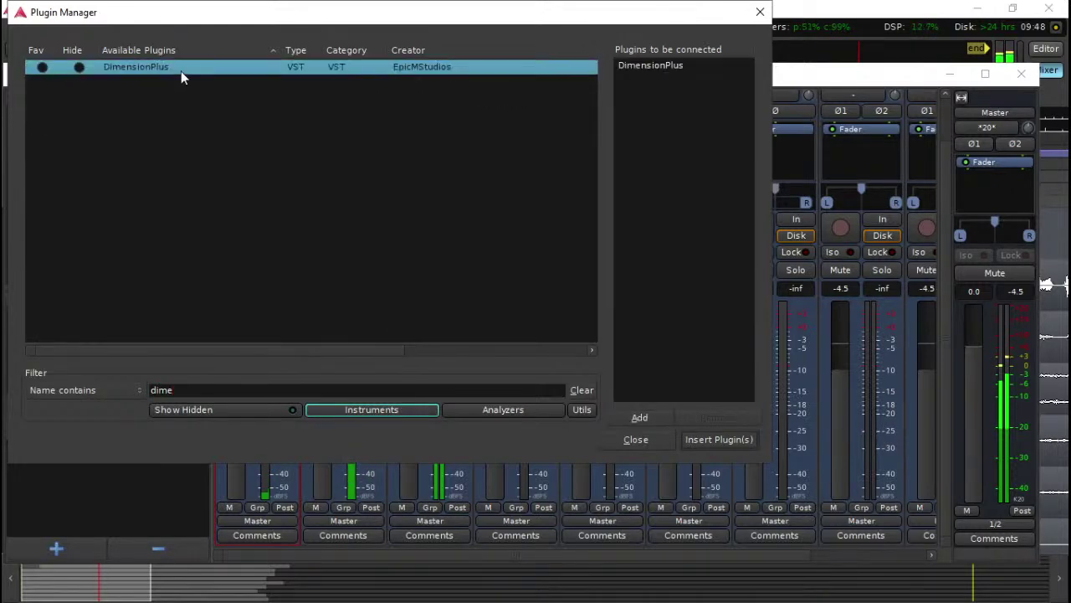
left_click(707, 436)
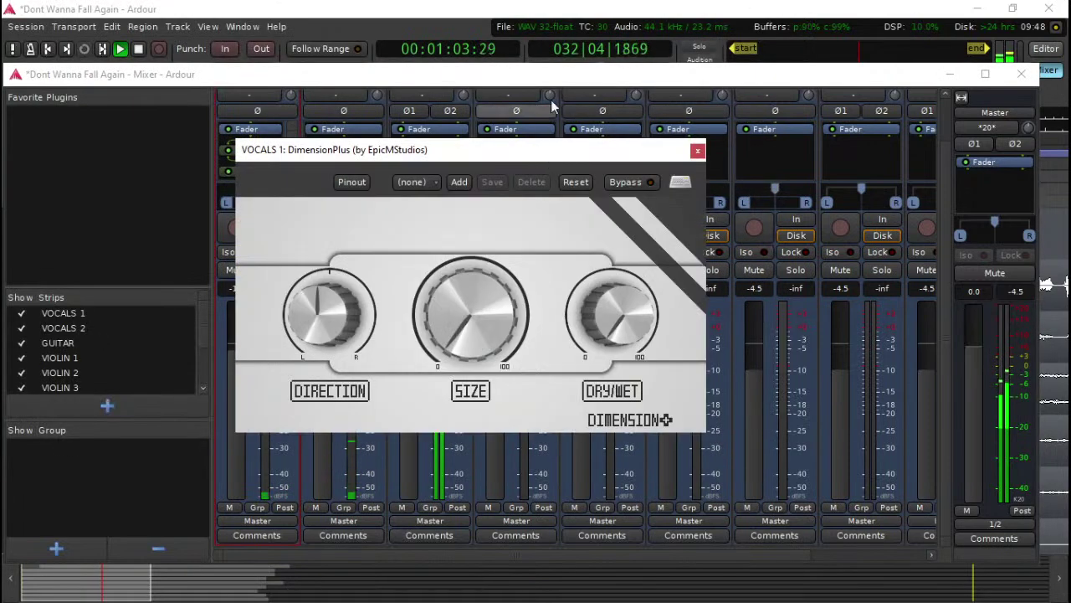
Step: Replay the first verse from about 30 seconds while raising DimensionPlus Size slightly and Dry/Wet to about halfway on VOCALS 1
left_click(785, 51)
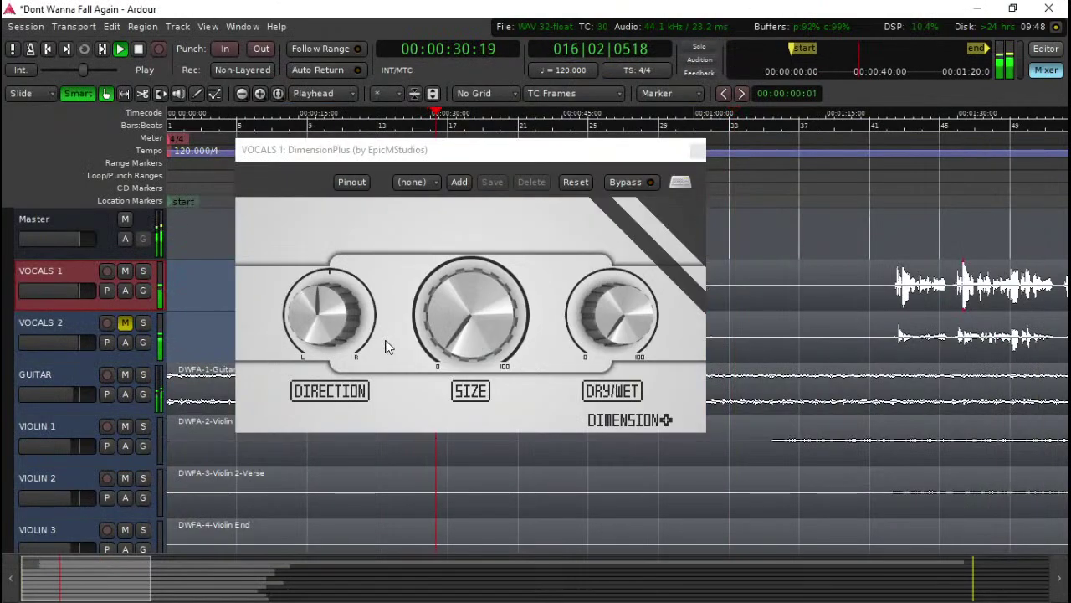
left_click_drag(451, 318, 448, 294)
left_click_drag(616, 311, 621, 297)
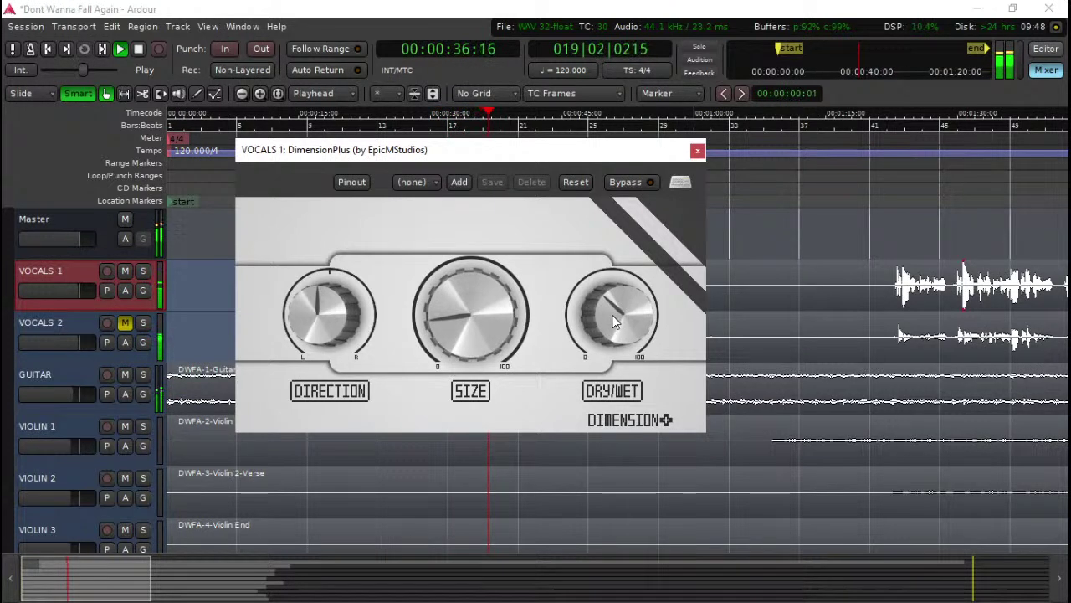
left_click_drag(606, 294, 613, 309)
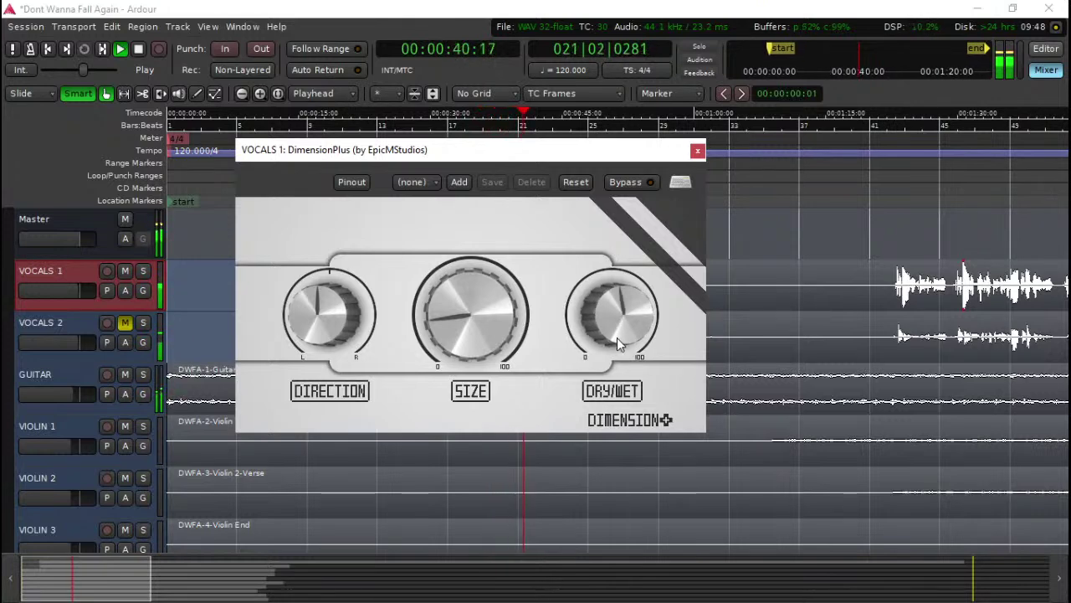
Step: Turn DimensionPlus Direction toward L, reduce Dry/Wet to about a third, set Size to about a quarter, close the plugin and save the session
left_click_drag(306, 327, 306, 450)
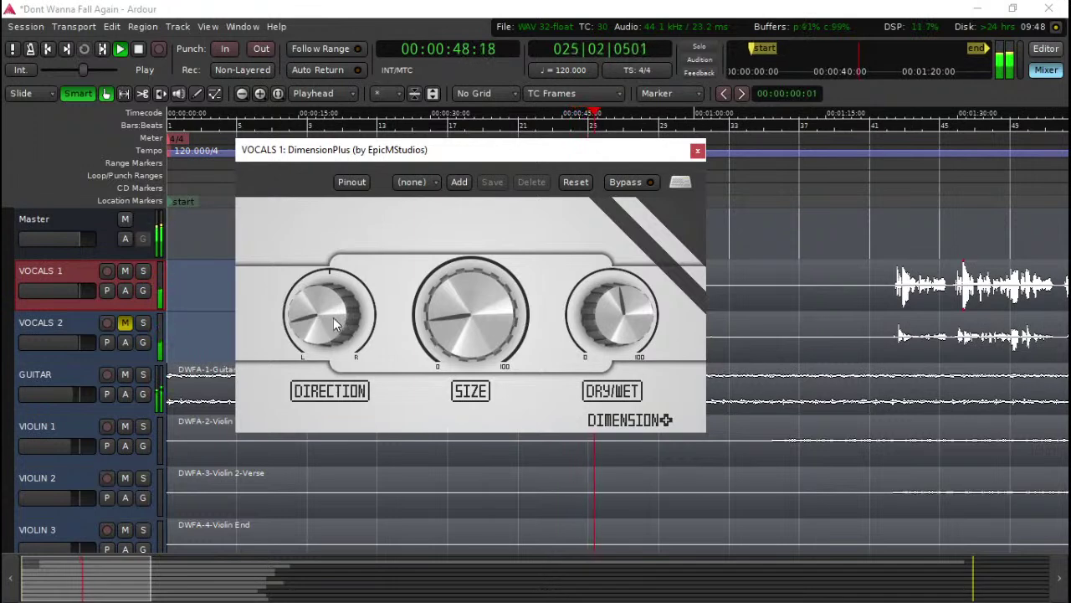
left_click_drag(456, 334, 440, 360)
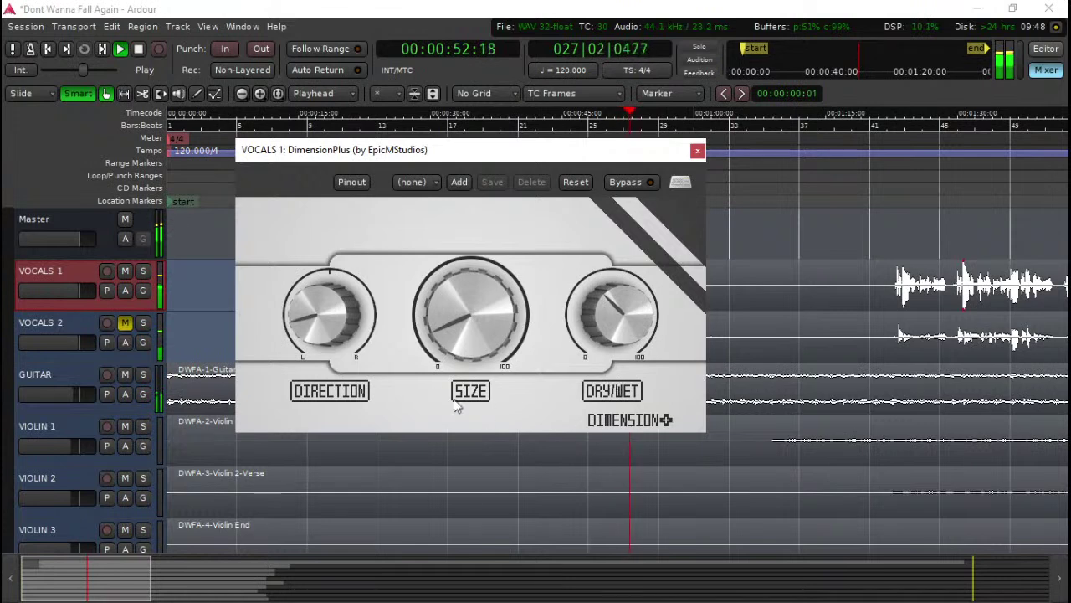
left_click_drag(447, 297, 492, 158)
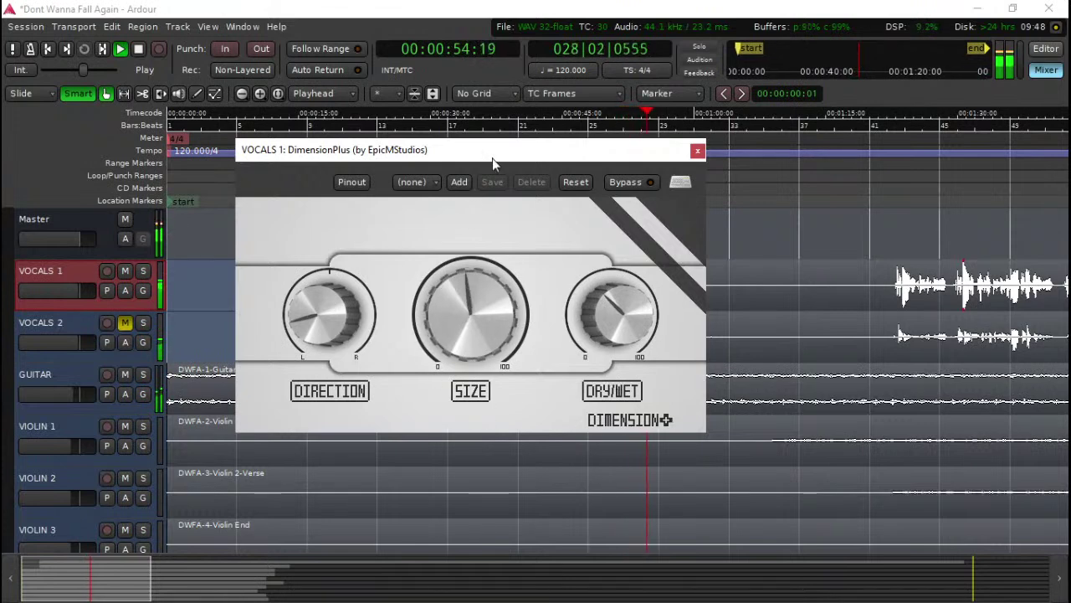
left_click_drag(449, 318, 477, 412)
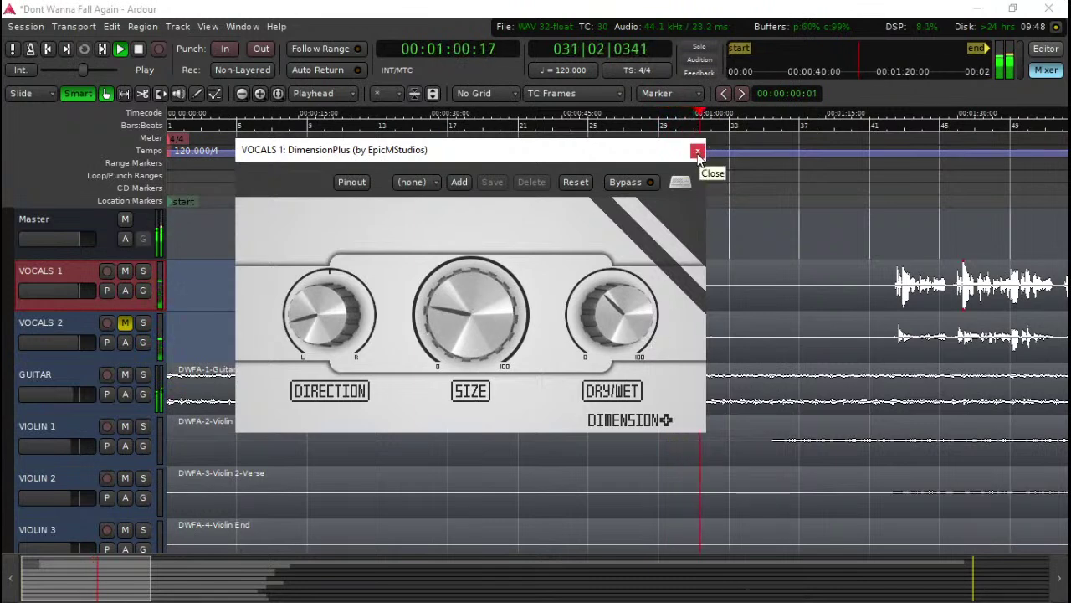
left_click(698, 152)
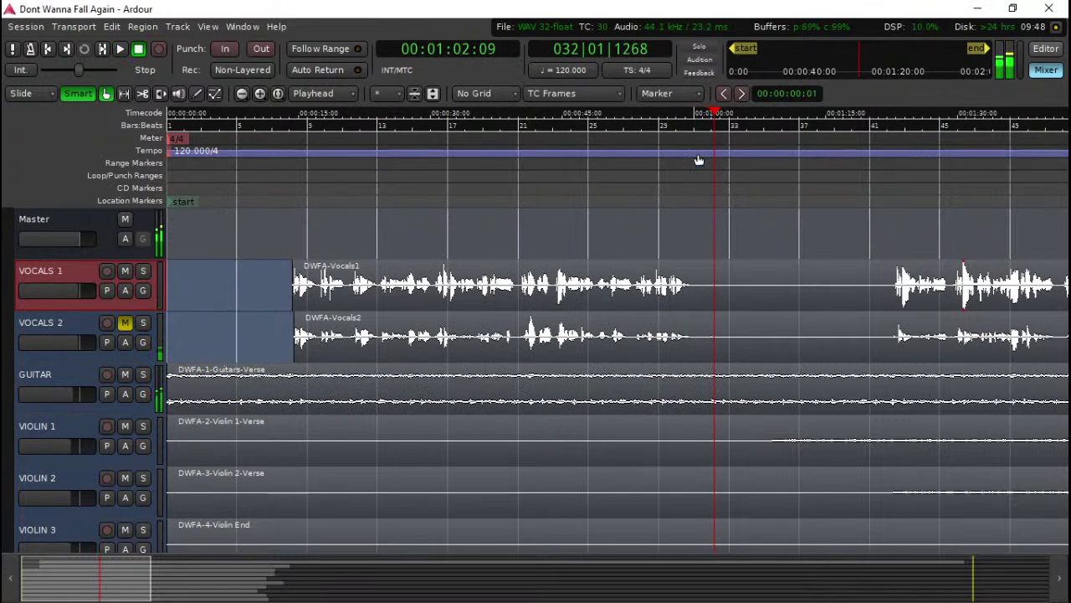
Step: Play the first verse again and check the VOCALS 1 plugin chain and the track levels in the mixer
left_click(1042, 70)
key("space")
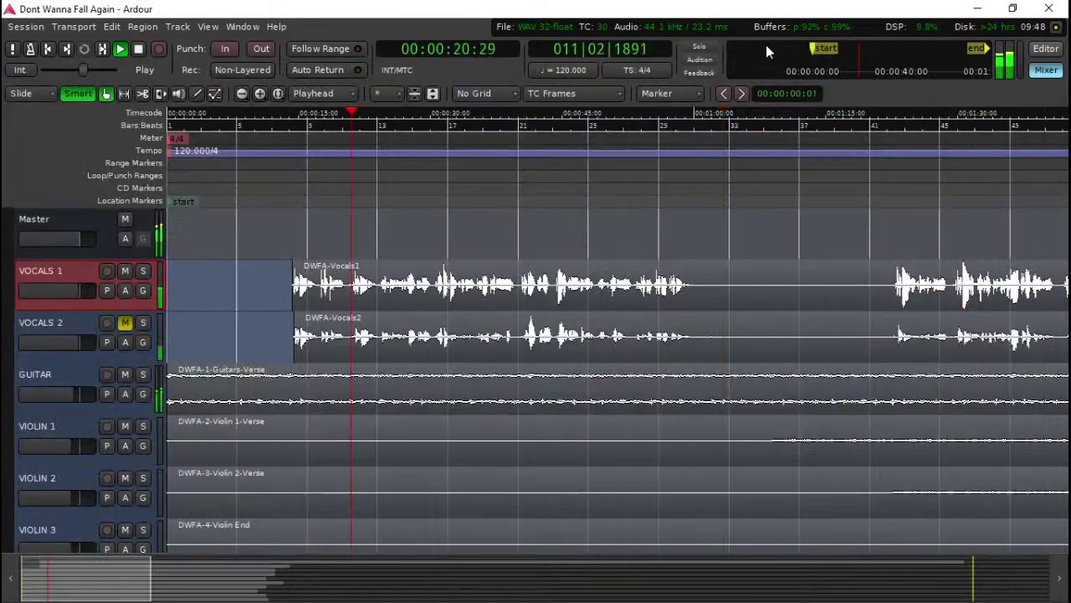
left_click(1048, 71)
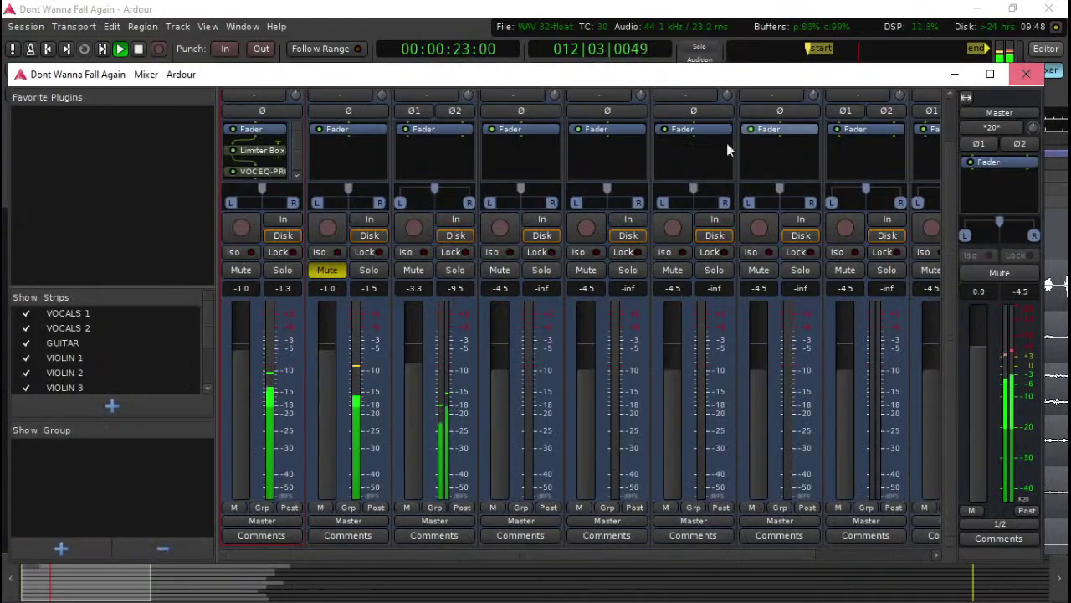
scroll(256, 166, "down", 2)
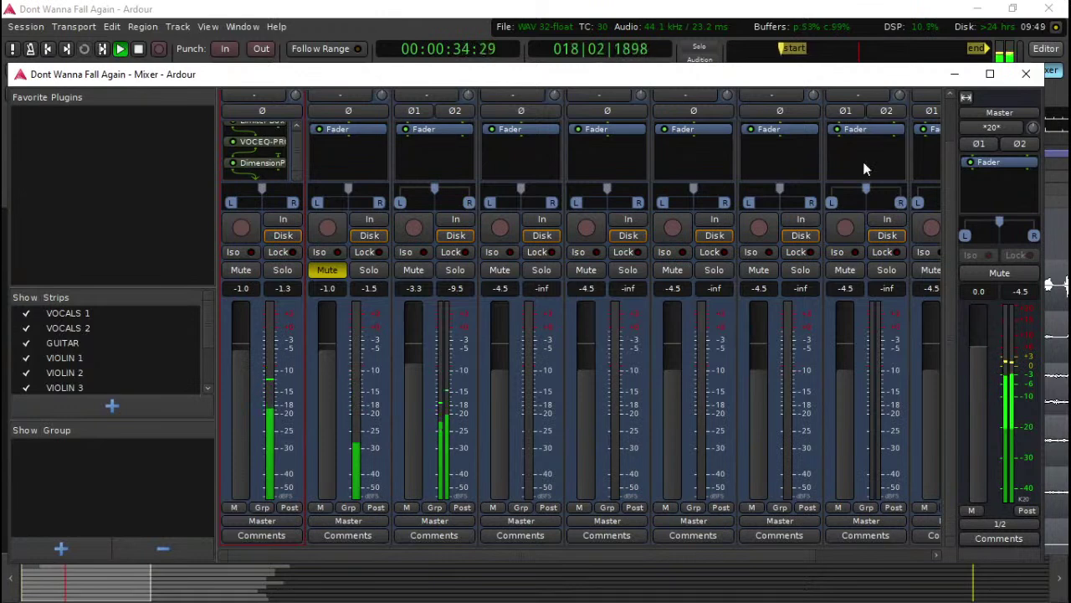
left_click(1034, 87)
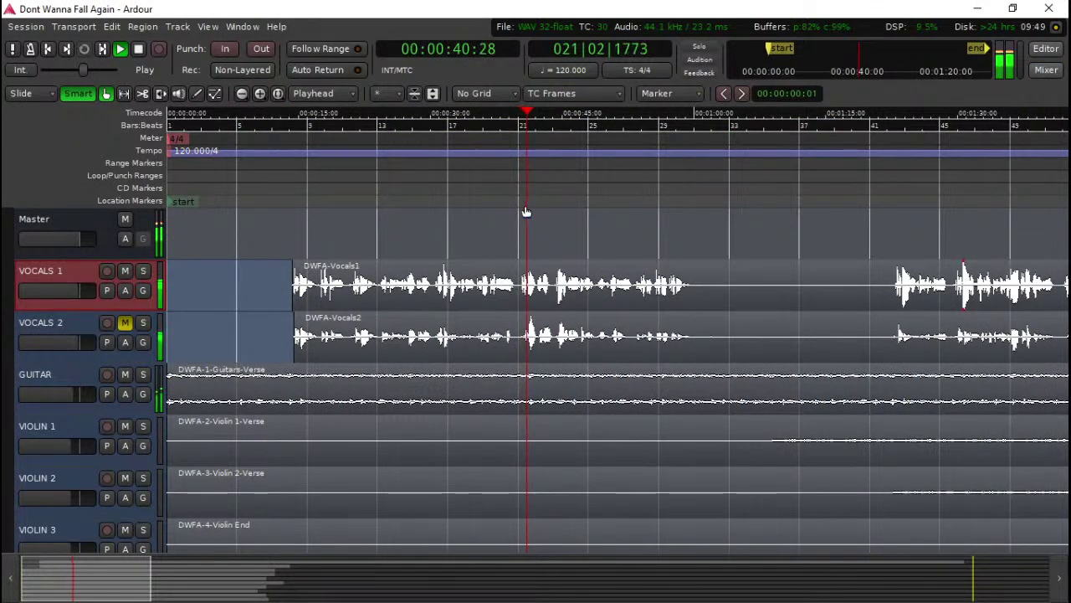
left_click(1046, 69)
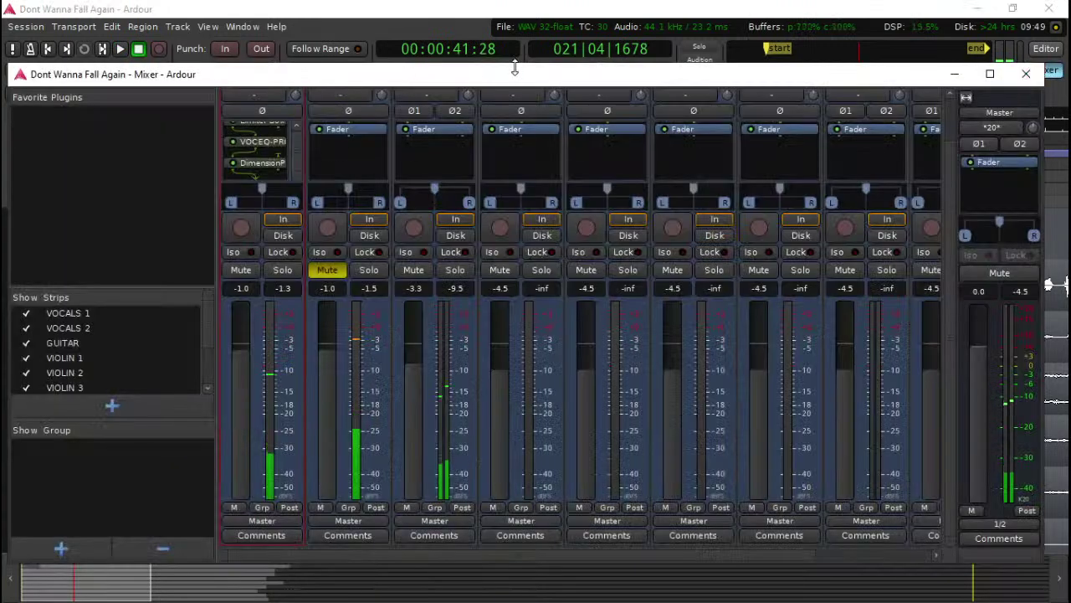
Step: Pan the VIOLIN 1 track partway to the left
scroll(556, 213, "down", 2)
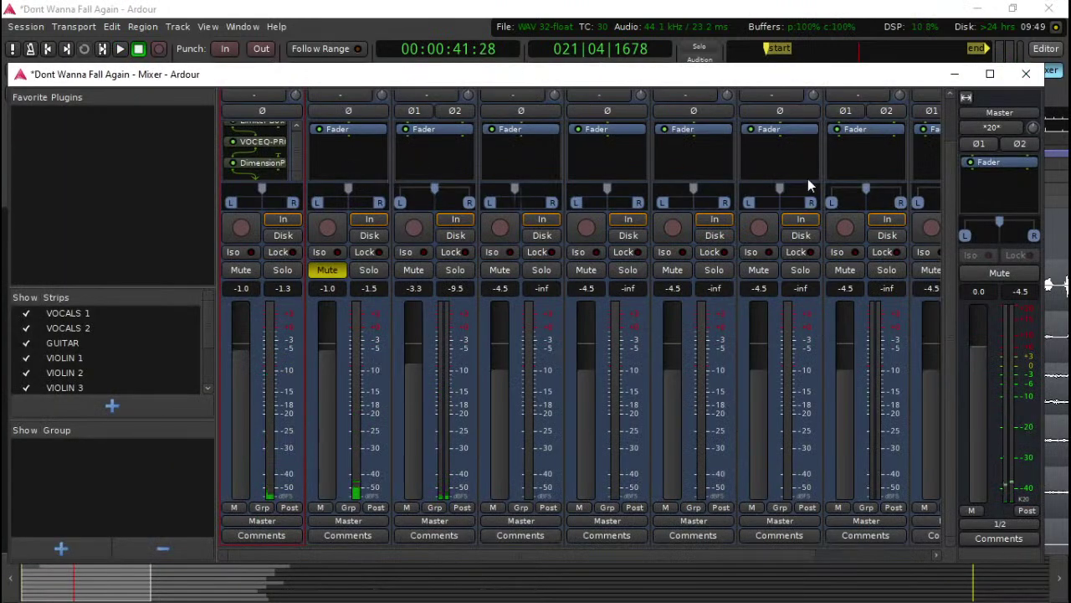
scroll(513, 193, "up", 2)
scroll(817, 148, "up", 1)
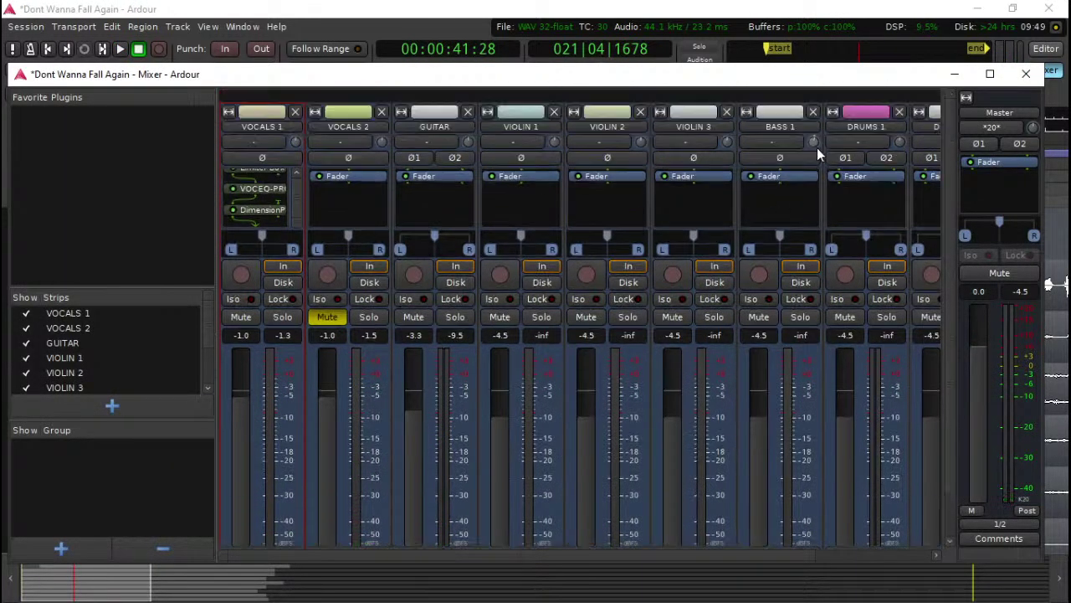
scroll(514, 243, "down", 3)
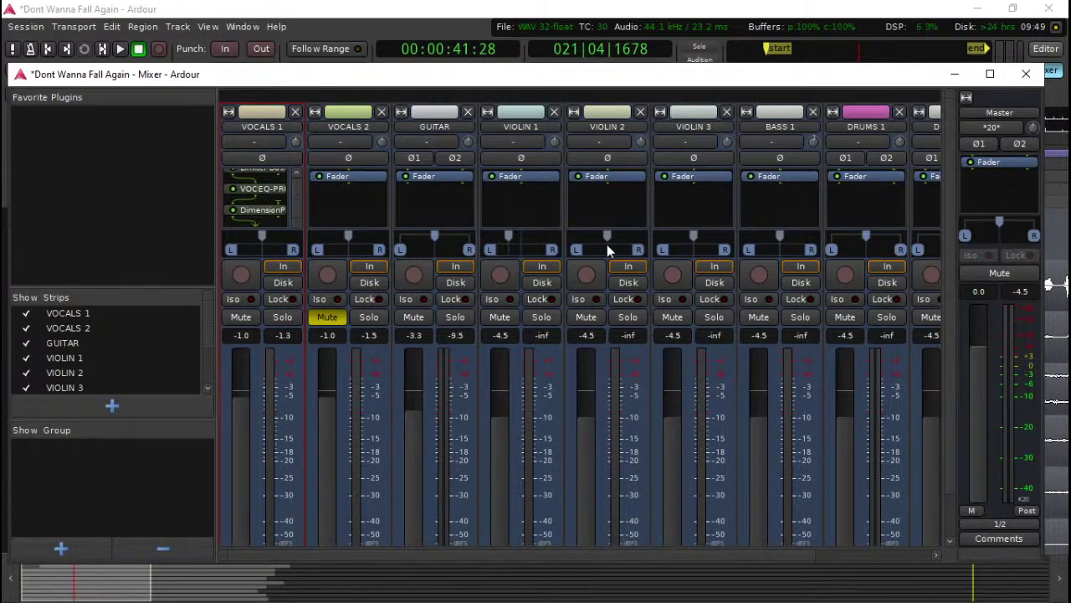
Step: Pan the VIOLIN 2 track partway to the right and the BASS 1 track slightly to the right
mouse_move(606, 245)
scroll(682, 235, "down", 2)
mouse_move(774, 253)
scroll(773, 253, "up", 1)
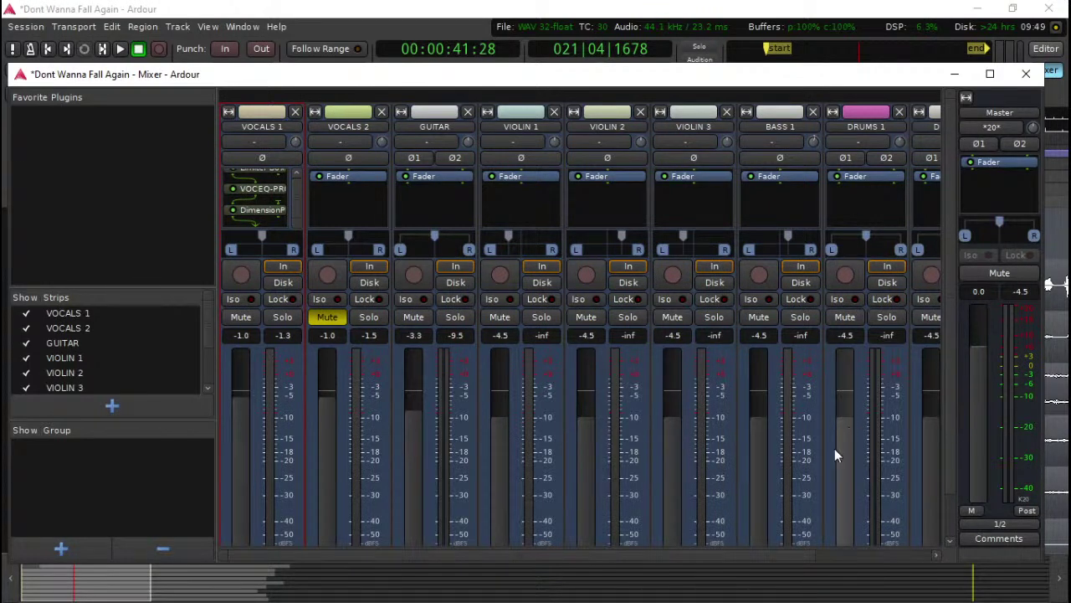
Step: Lower the faders of the DRUMS 1, DRUMS 2 and DRUMS 3 tracks to -7.0 dB and close the mixer
scroll(842, 436, "down", 3)
scroll(839, 385, "down", 1)
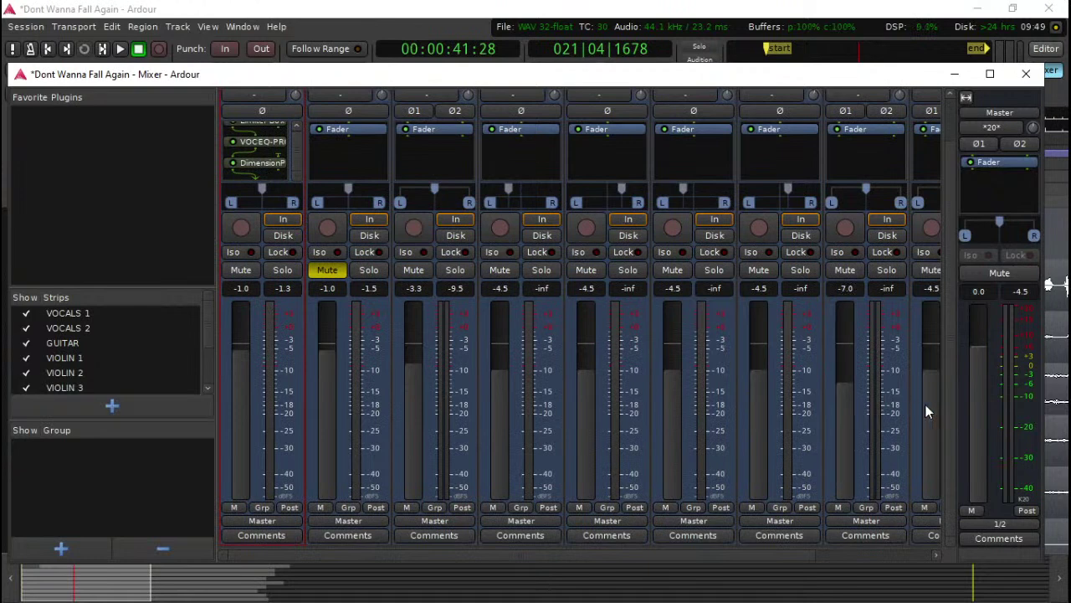
scroll(922, 404, "down", 2)
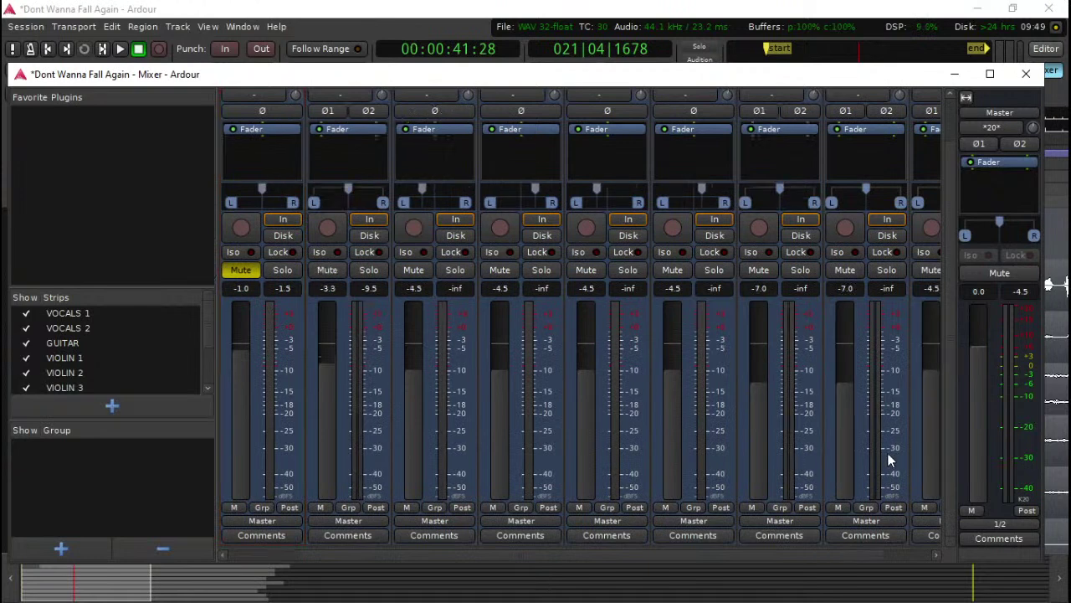
scroll(888, 446, "right", 2)
scroll(872, 416, "down", 2)
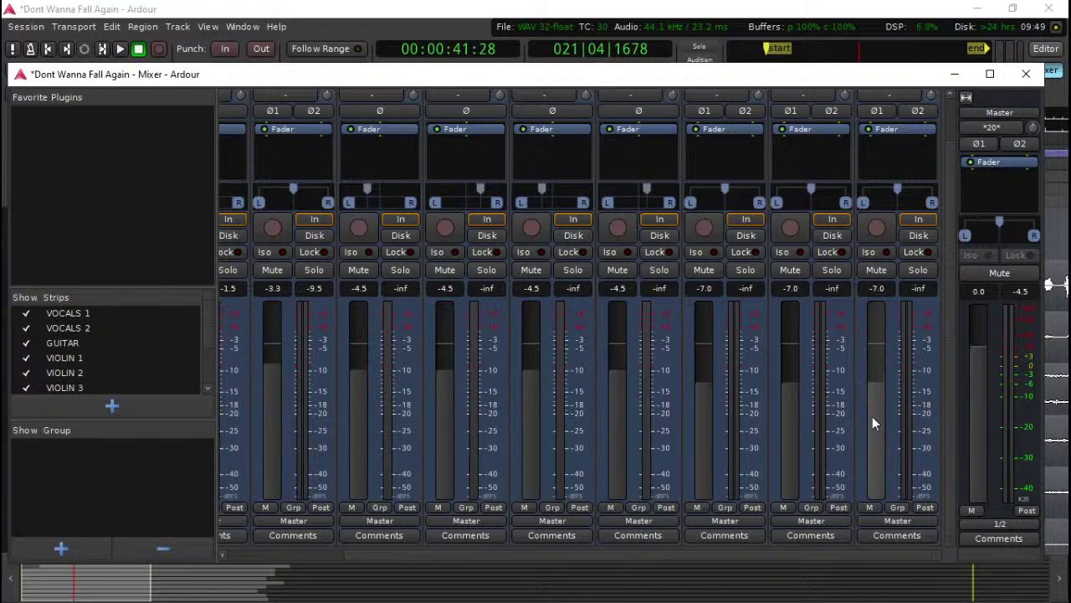
scroll(917, 373, "up", 2)
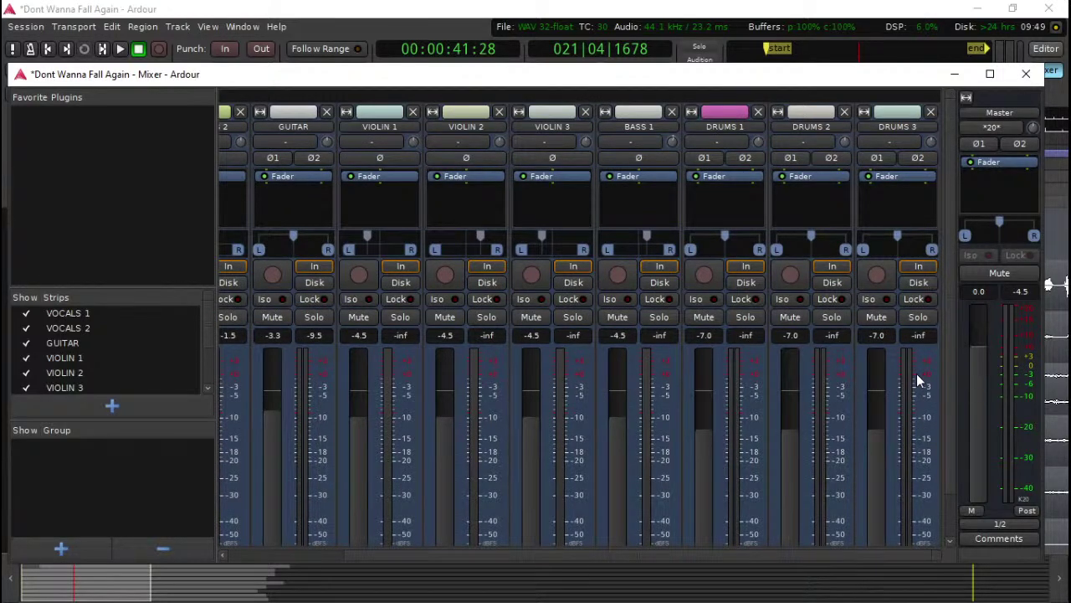
left_click(1026, 74)
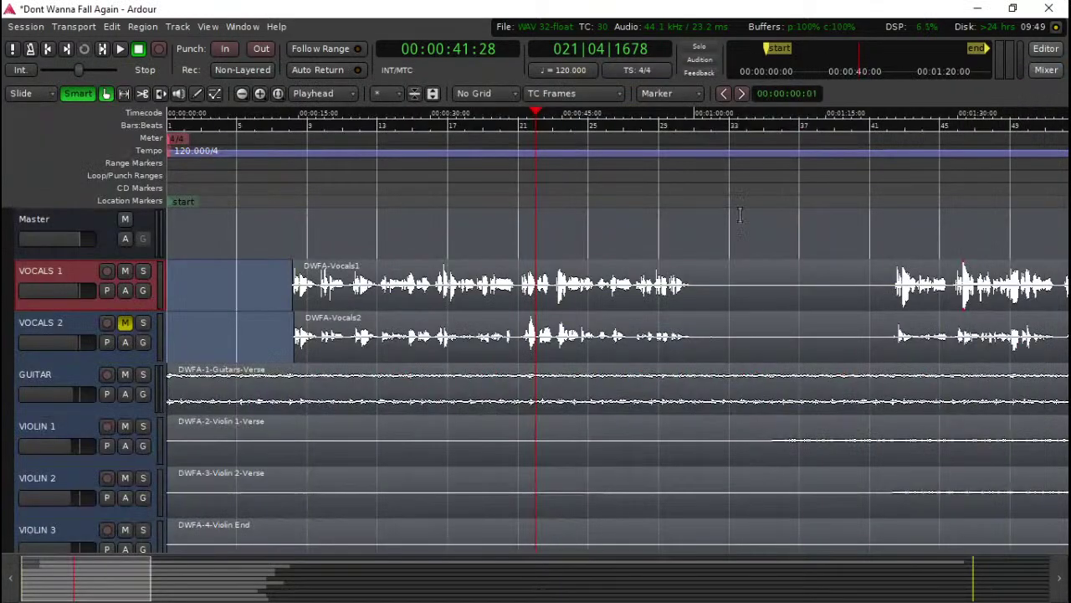
Step: Play the song from near the end of the first vocal verse and jump to where VIOLIN 1 enters
left_click(643, 184)
key("space")
scroll(553, 301, "down", 5)
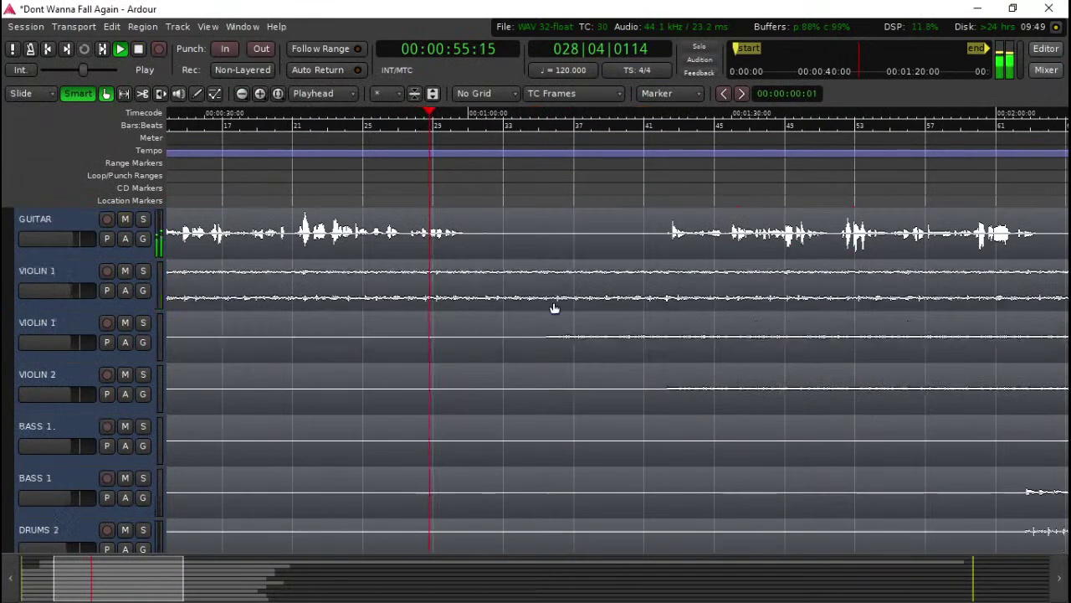
scroll(553, 300, "up", 5)
left_click(545, 186)
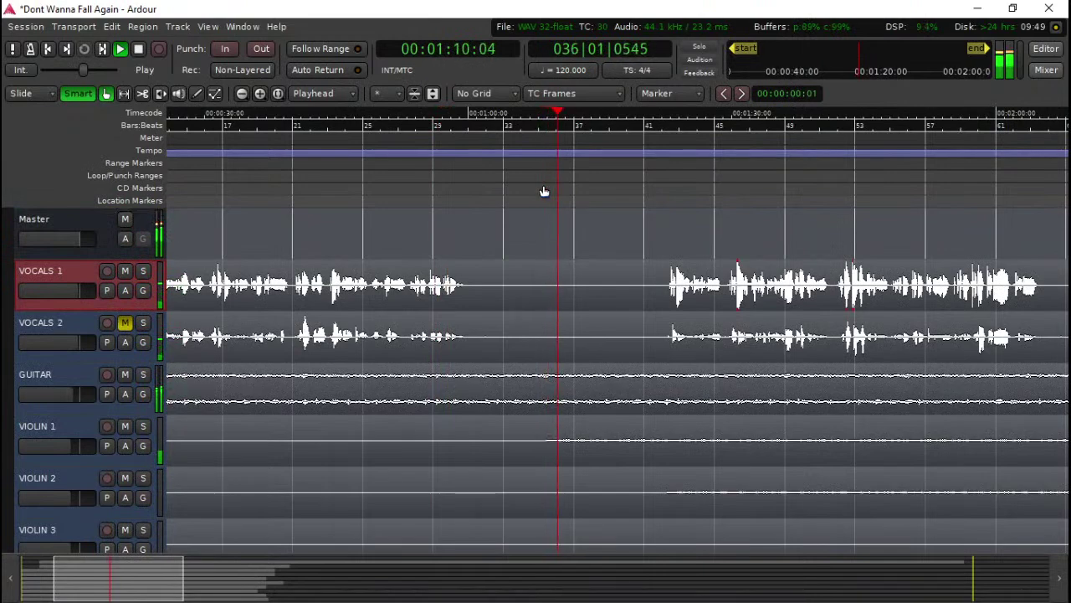
Step: Locate where the BASS 1 and DRUMS 1 parts enter and continue playback from there
scroll(591, 330, "down", 5)
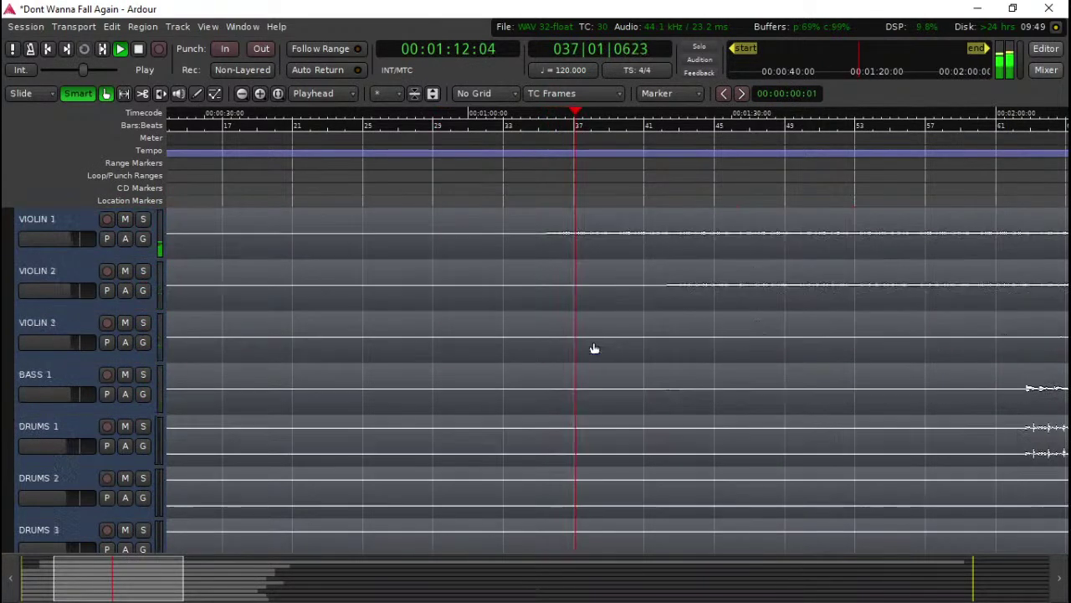
scroll(603, 341, "down", 2)
scroll(607, 340, "up", 2)
scroll(609, 343, "right", 2)
scroll(608, 343, "right", 2)
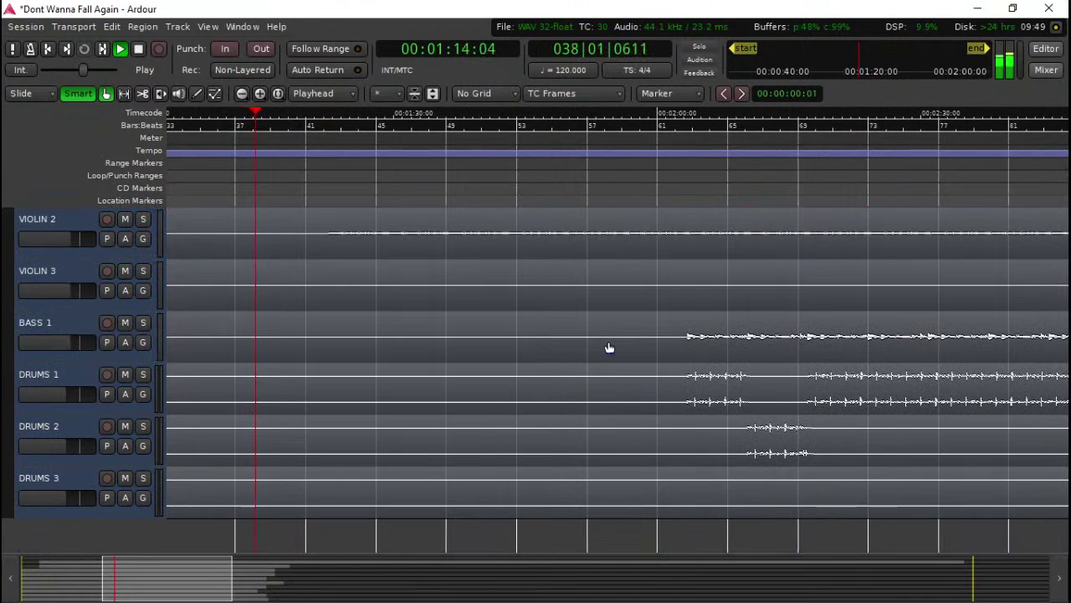
scroll(608, 344, "down", 1)
scroll(612, 328, "up", 1)
scroll(616, 313, "up", 1)
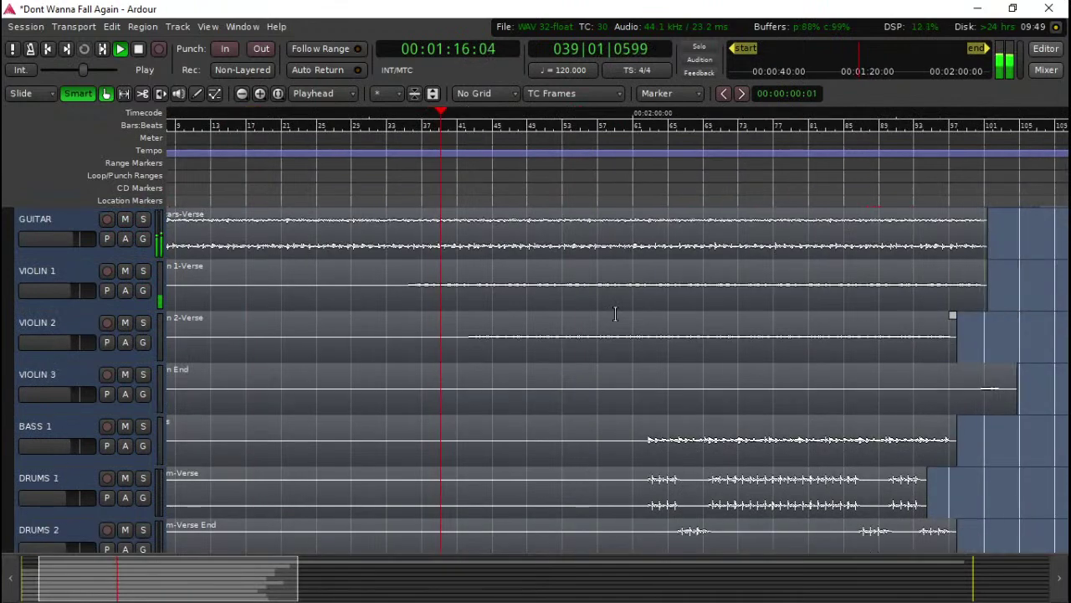
left_click(647, 189)
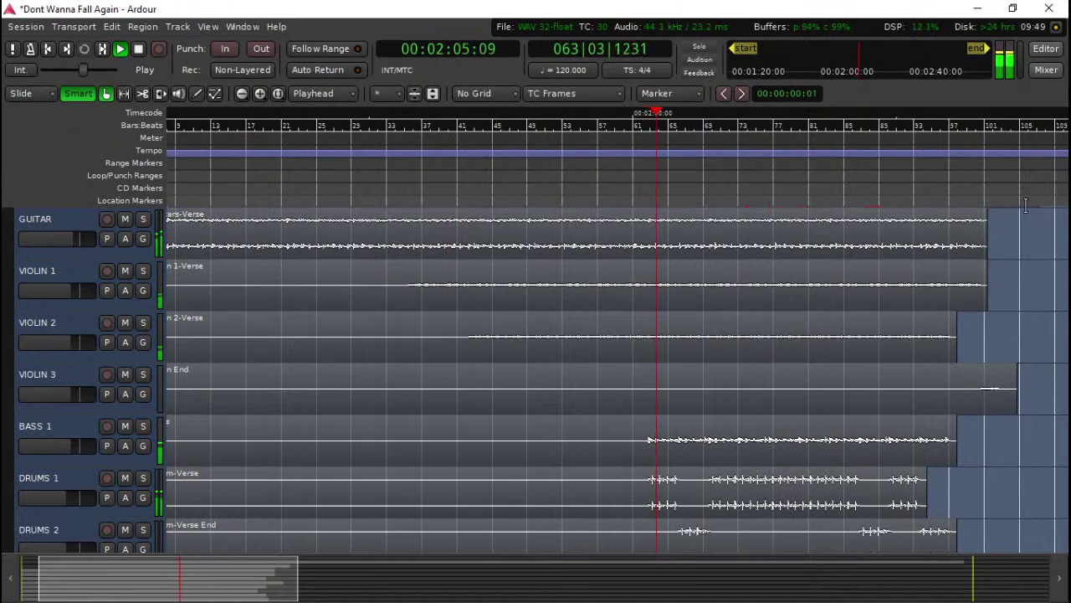
Step: Find the Ozone Imager plugin and insert it on the DRUMS 1 track in the mixer
left_click(1046, 71)
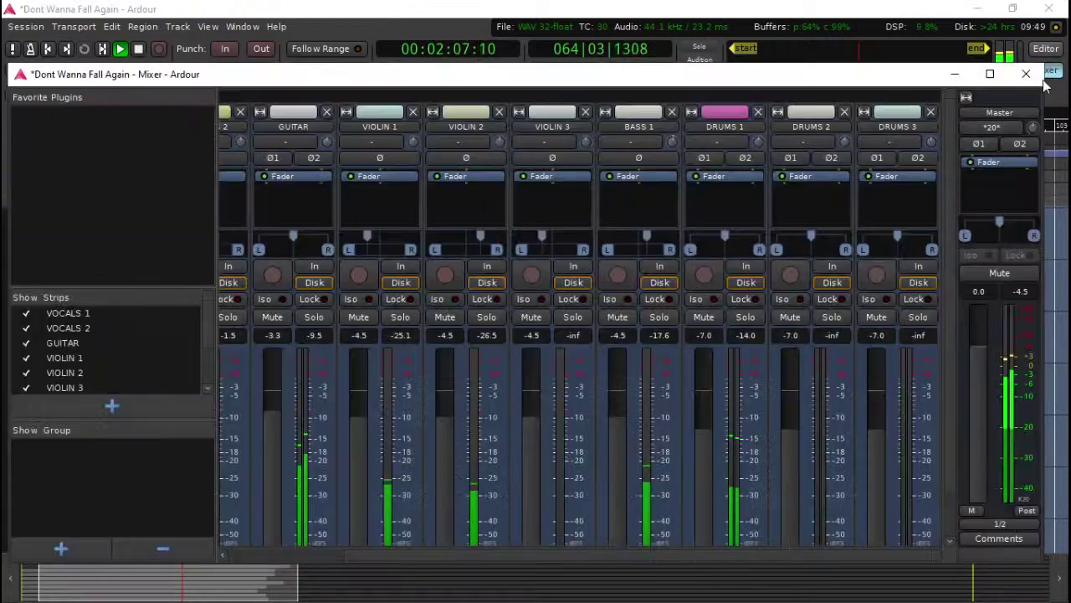
double_click(738, 205)
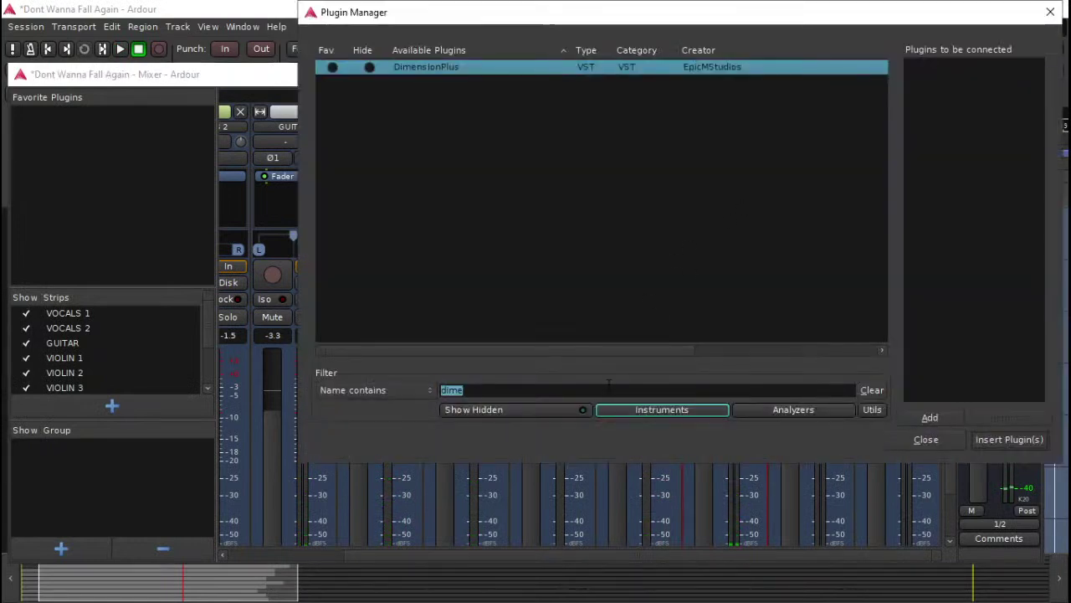
type("oz")
type("z")
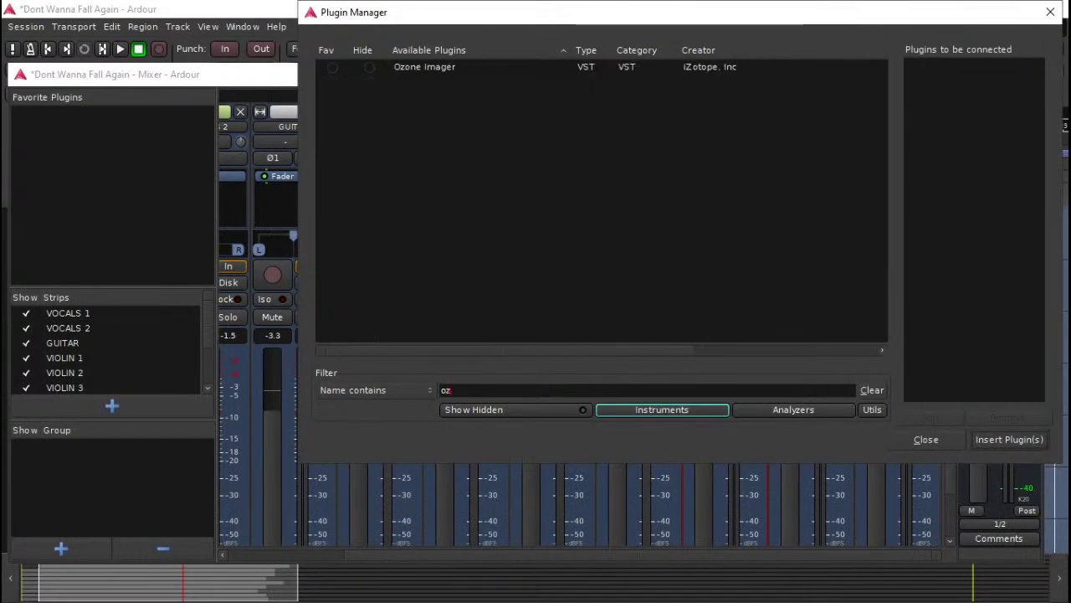
double_click(450, 67)
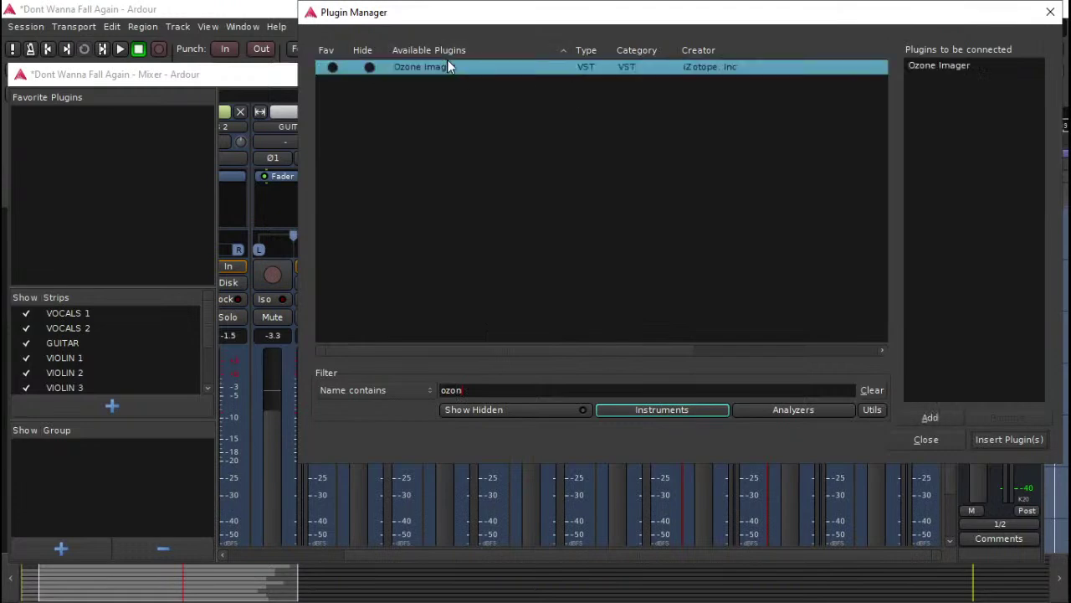
left_click(938, 67)
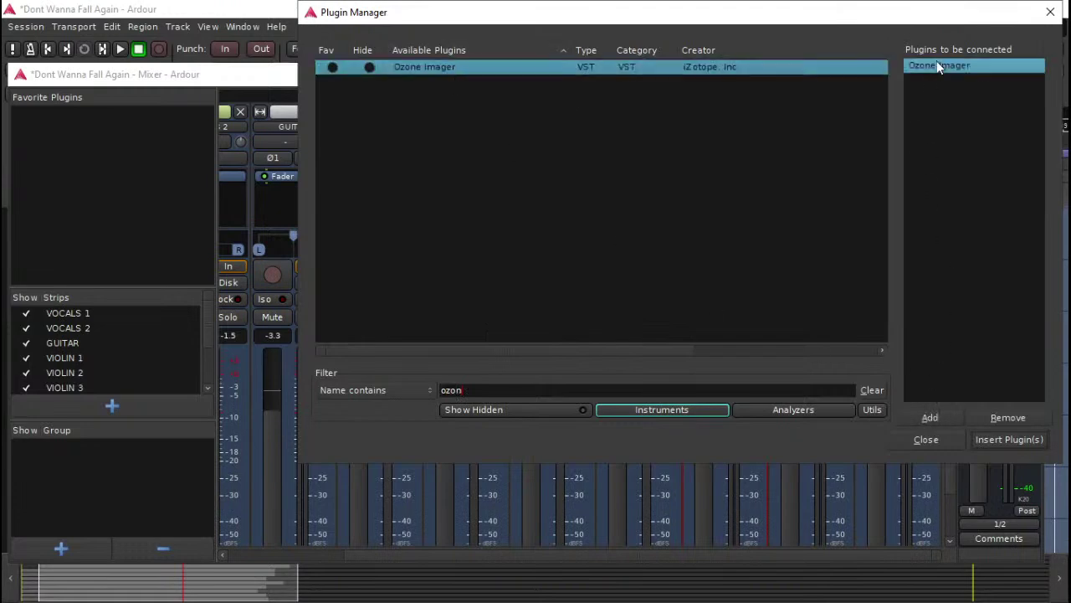
left_click(1006, 439)
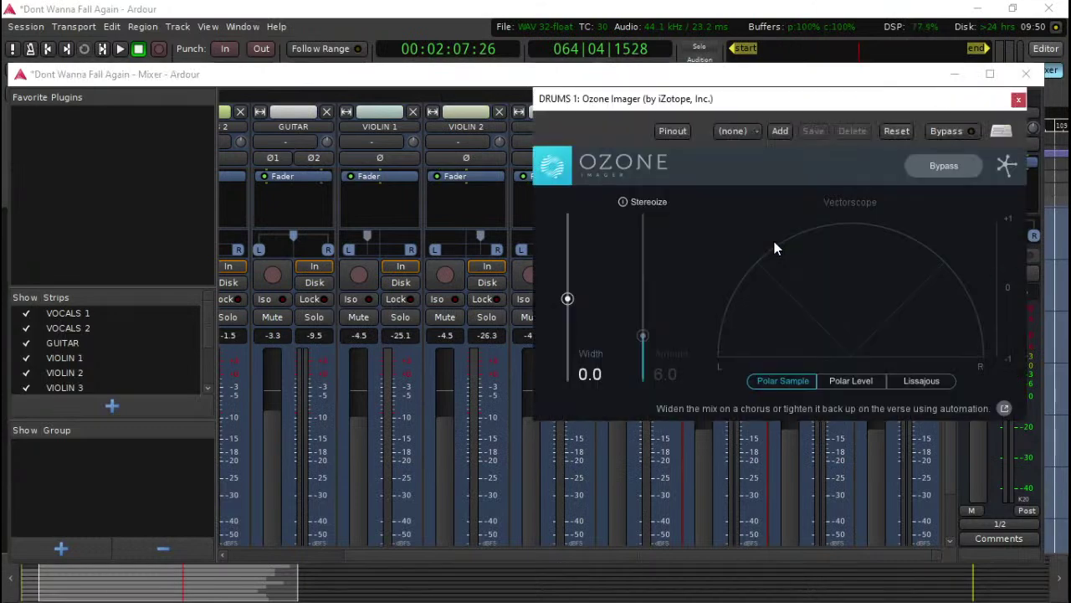
Step: Enable Stereoize in the DRUMS 1 Ozone Imager during playback and set Width to 100.0 and Amount to 11.0
left_click_drag(810, 98, 470, 96)
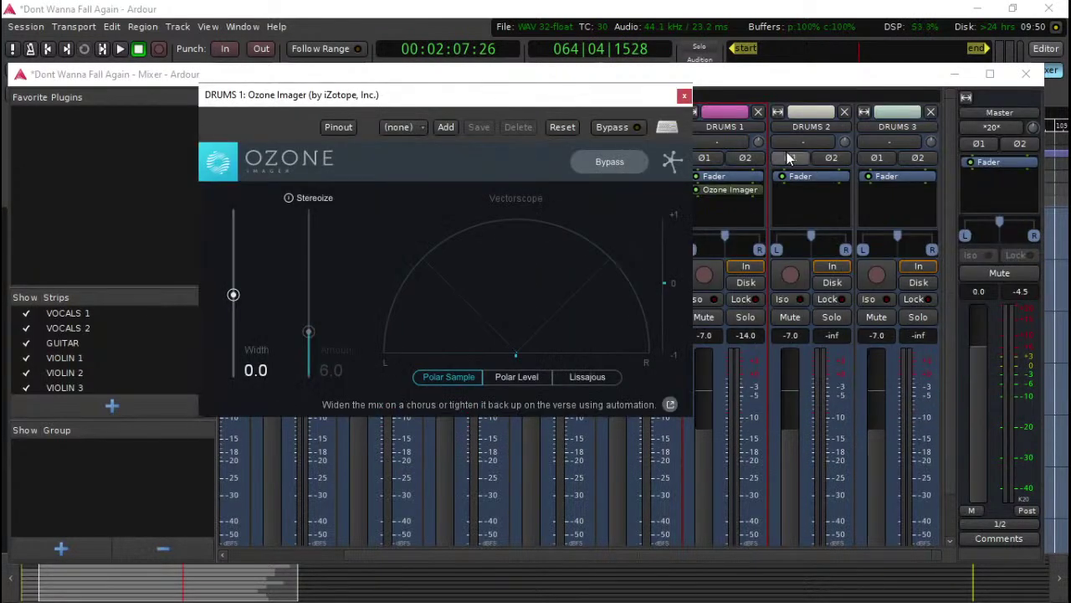
key("space")
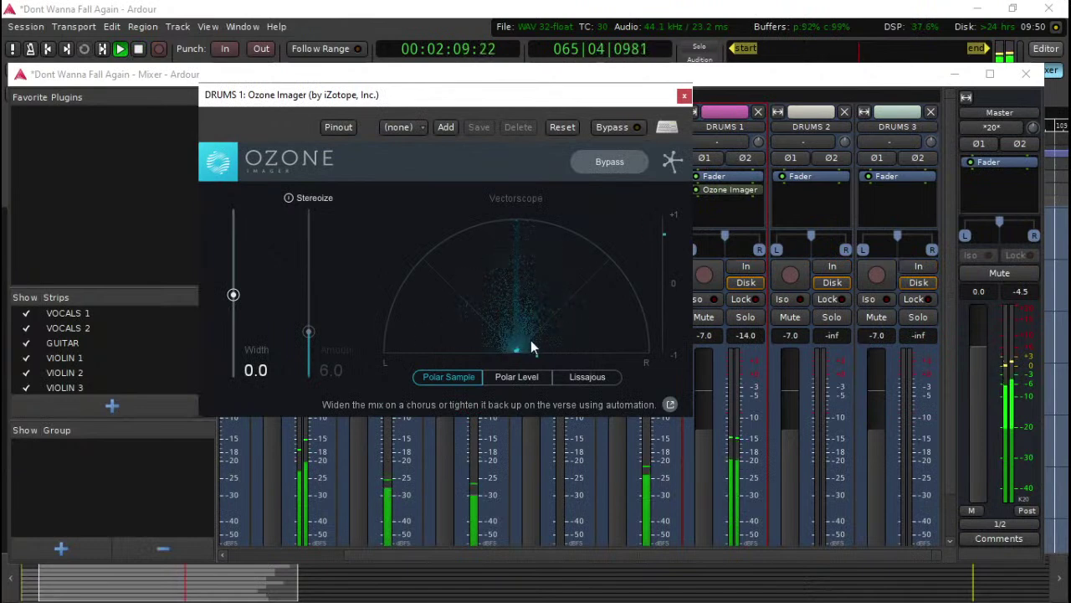
left_click(295, 199)
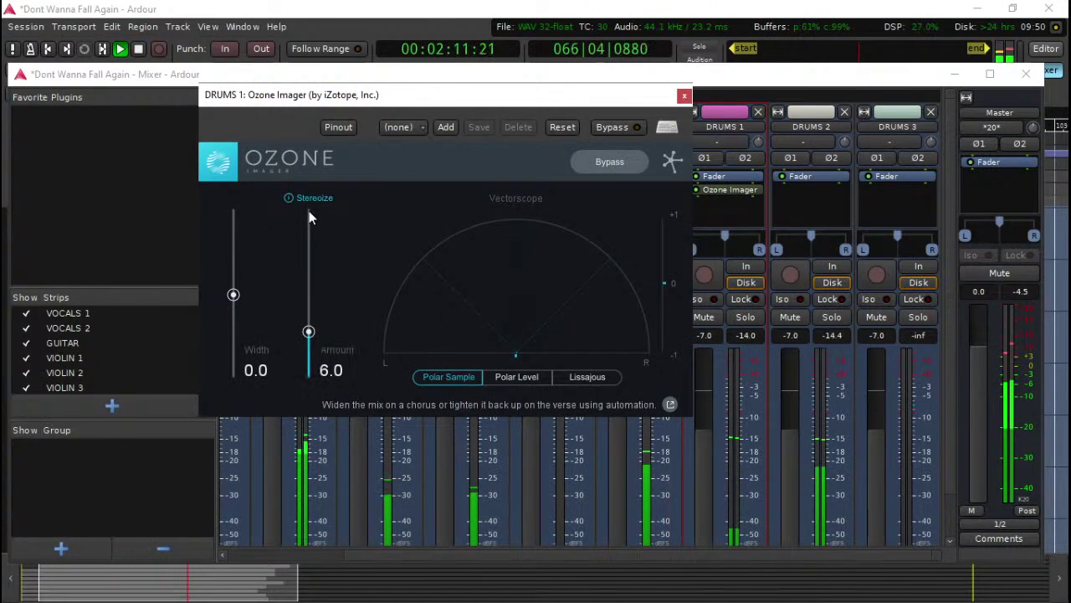
left_click_drag(317, 294, 315, 293)
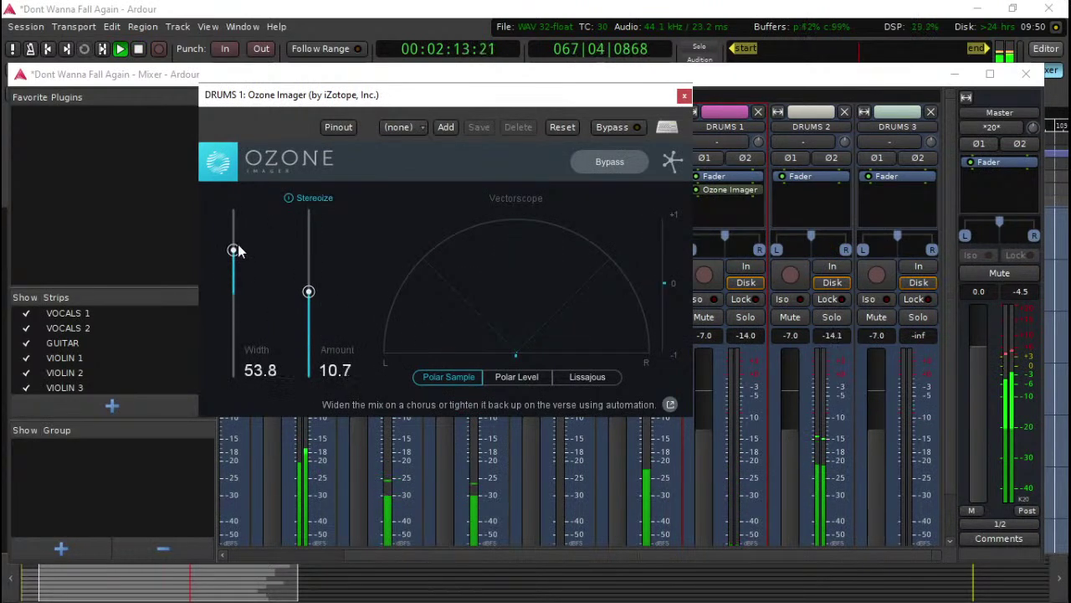
left_click_drag(238, 237, 241, 226)
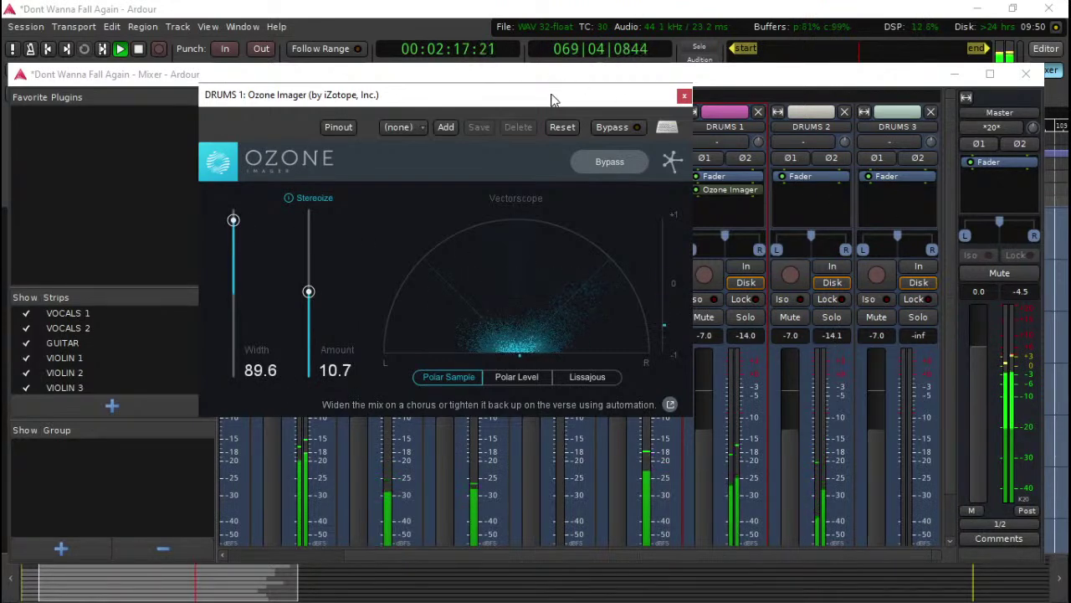
left_click_drag(553, 95, 481, 103)
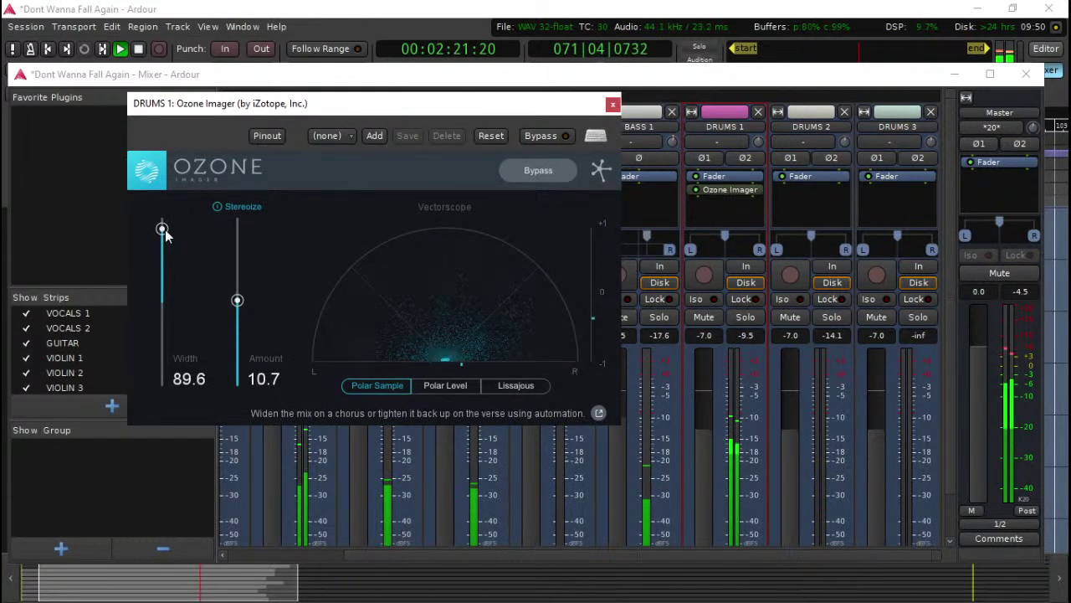
left_click_drag(162, 228, 163, 216)
left_click_drag(238, 299, 237, 292)
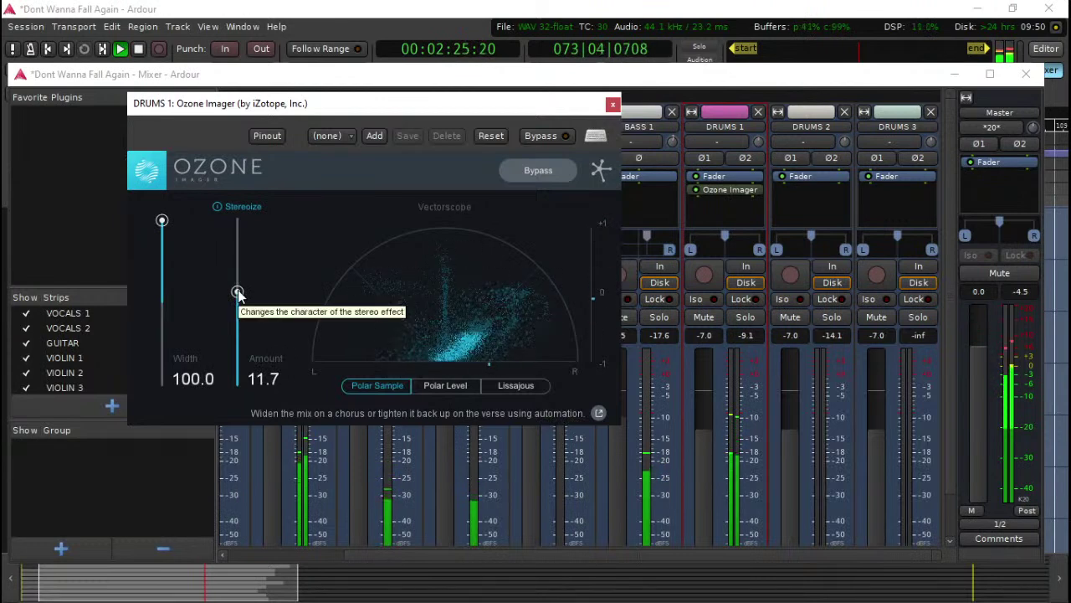
left_click_drag(238, 292, 237, 299)
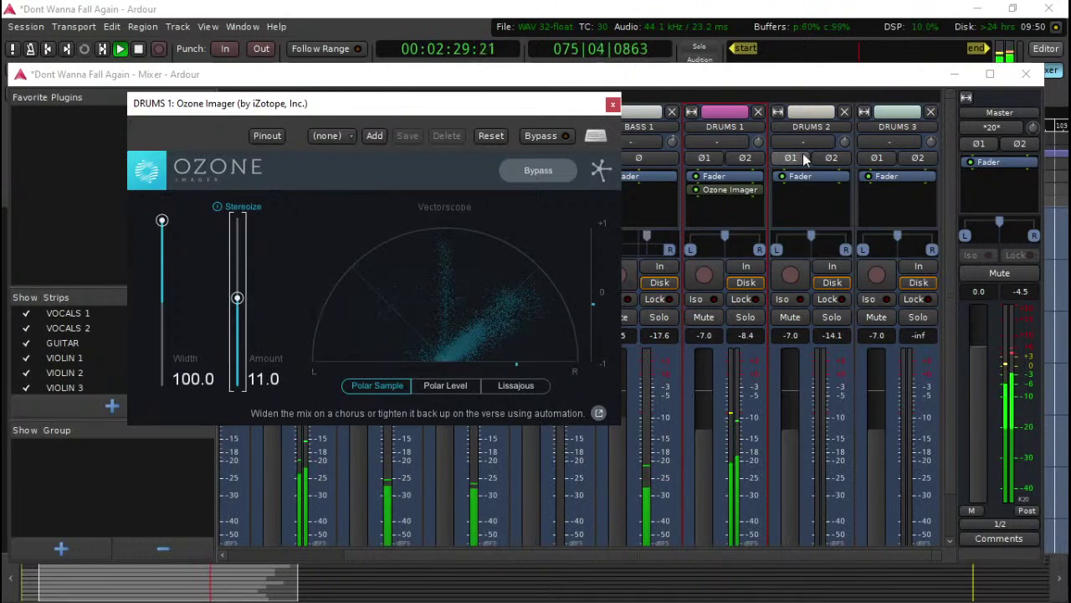
Step: Stop playback, mute the GUITAR and VIOLIN 1 tracks in the editor and replay from about 2:21
key("alt+e")
key("space")
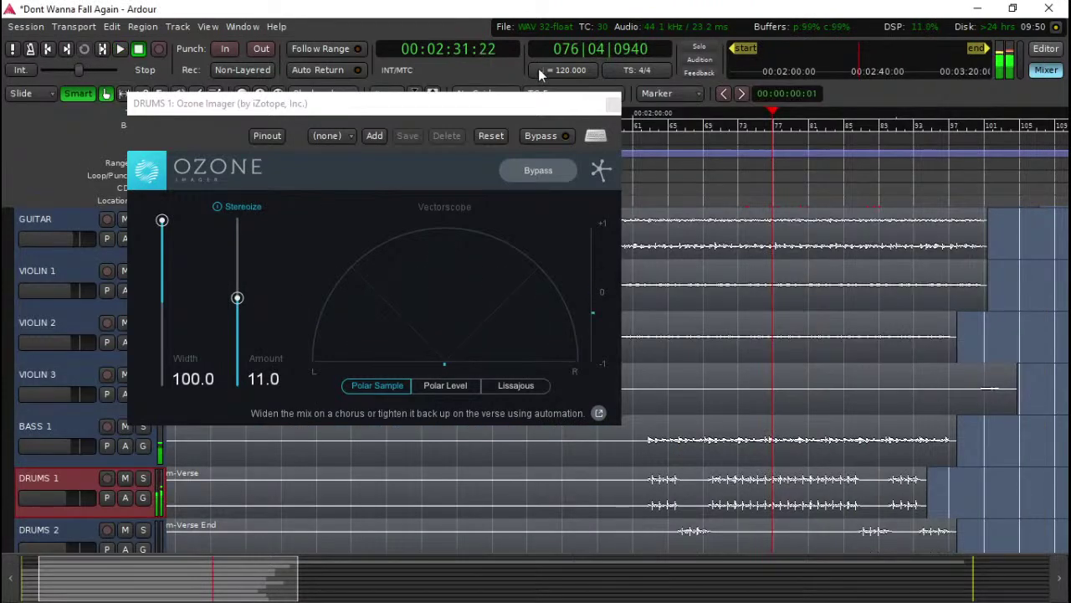
left_click_drag(376, 109, 449, 154)
left_click(125, 219)
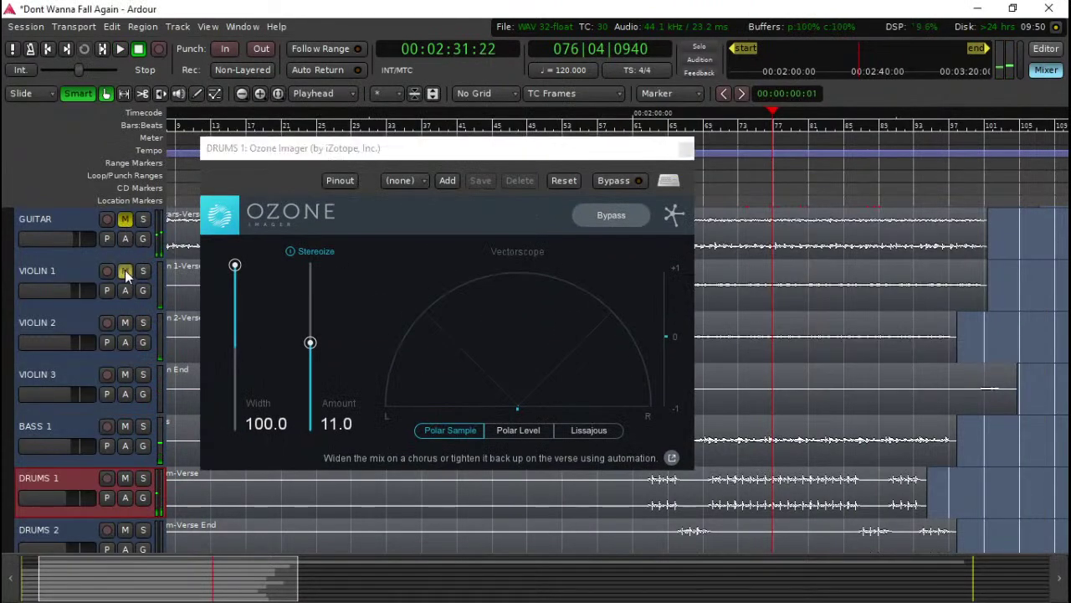
left_click(731, 167)
key("space")
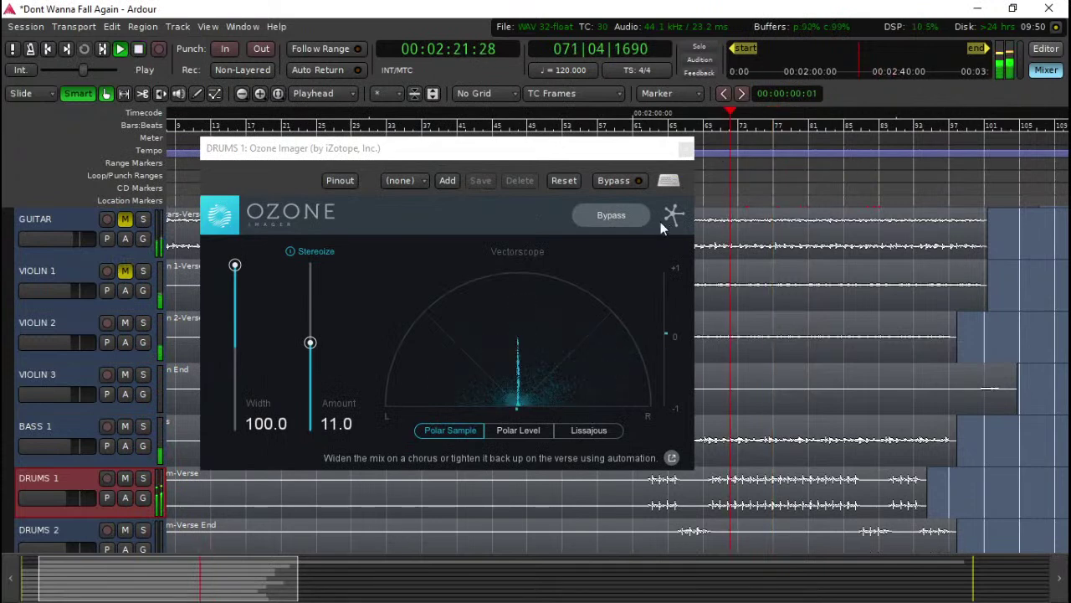
Step: Unmute VIOLIN 1 and VOCALS 2, mute VOCALS 1, listen to the section and stop playback
left_click(125, 271)
scroll(128, 285, "up", 4)
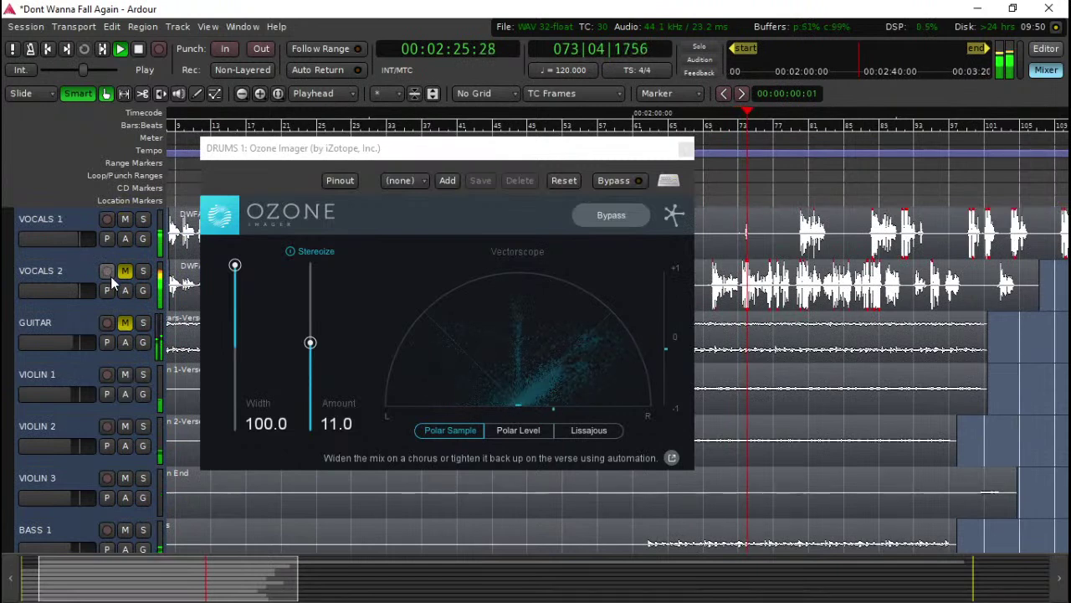
left_click(124, 271)
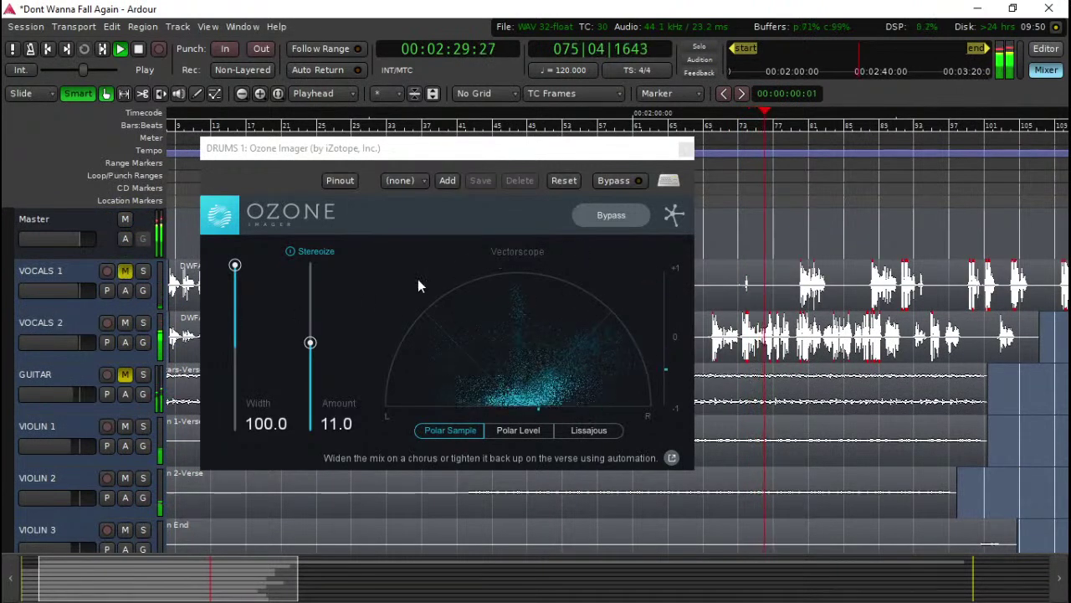
key("space")
Step: Close the Ozone Imager and copy the VOCALS 1 limiter, VOCEQ and DimensionPlus plugins to VOCALS 2 in the mixer
left_click(1047, 69)
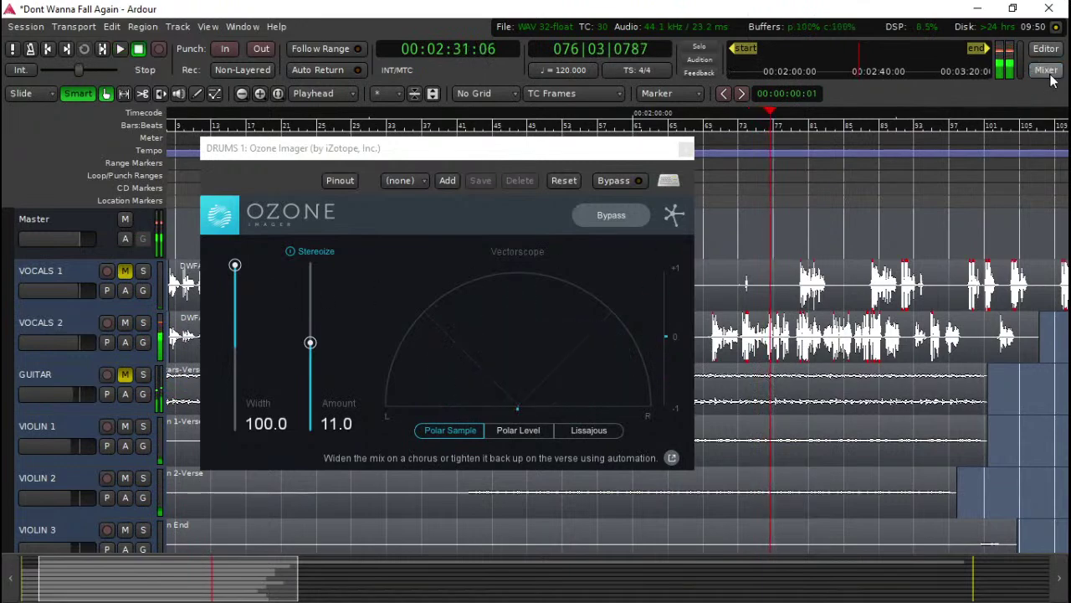
left_click_drag(577, 154, 368, 233)
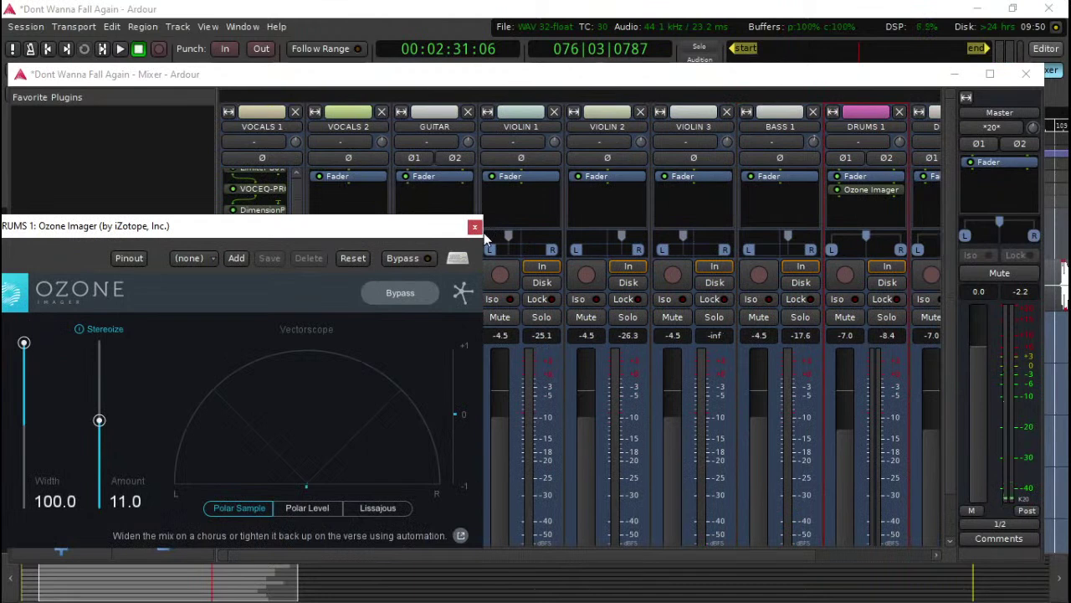
left_click(477, 229)
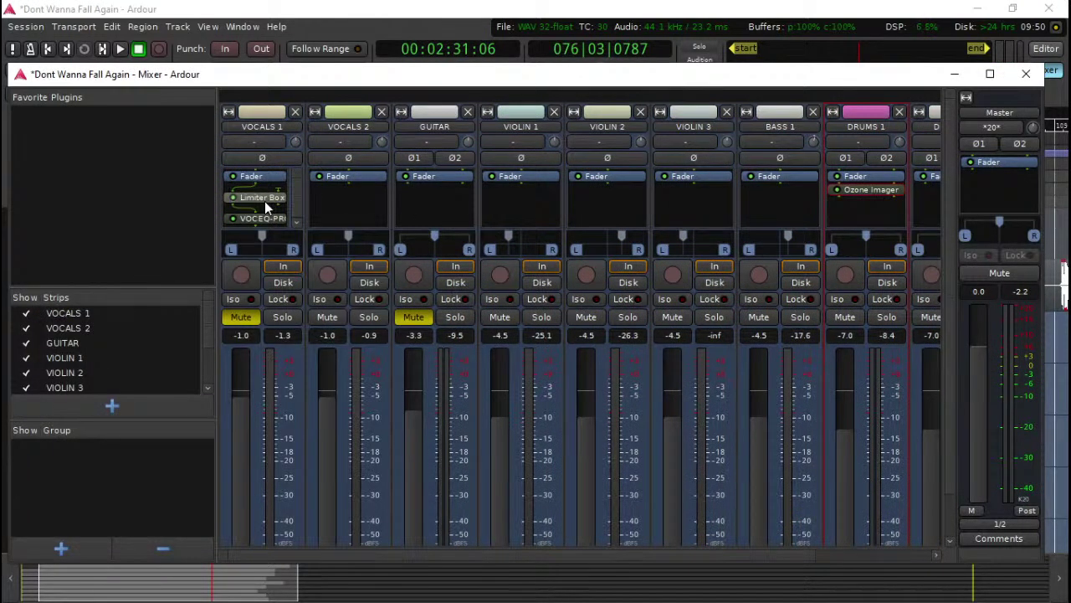
left_click(260, 194)
left_click_drag(251, 196, 346, 203)
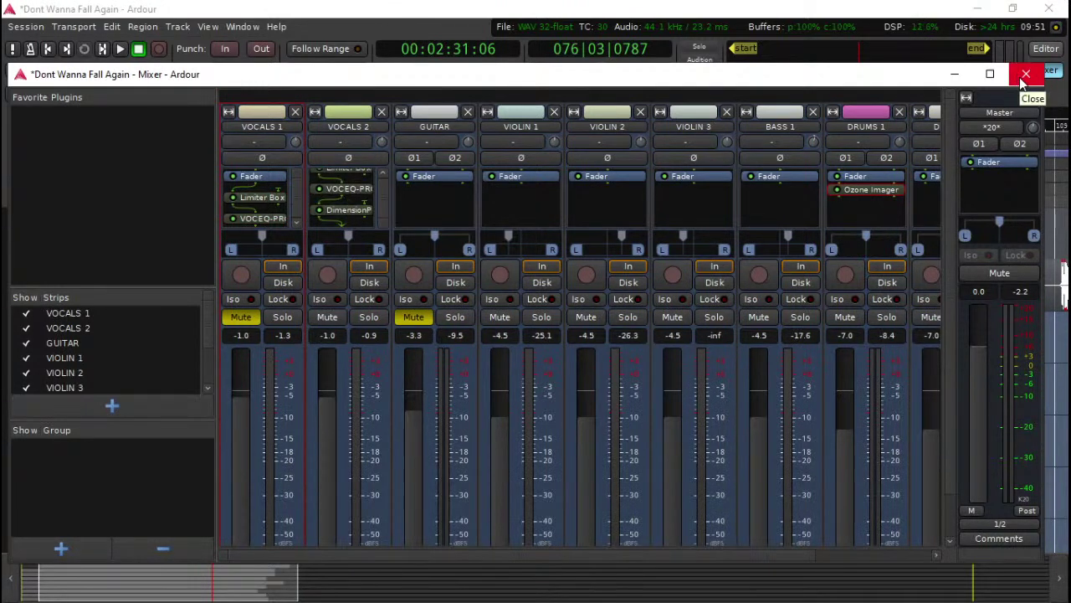
Step: Return to the editor, listen to the section from about bar 69 with the copied VOCALS 2 effects, and stop playback
double_click(859, 190)
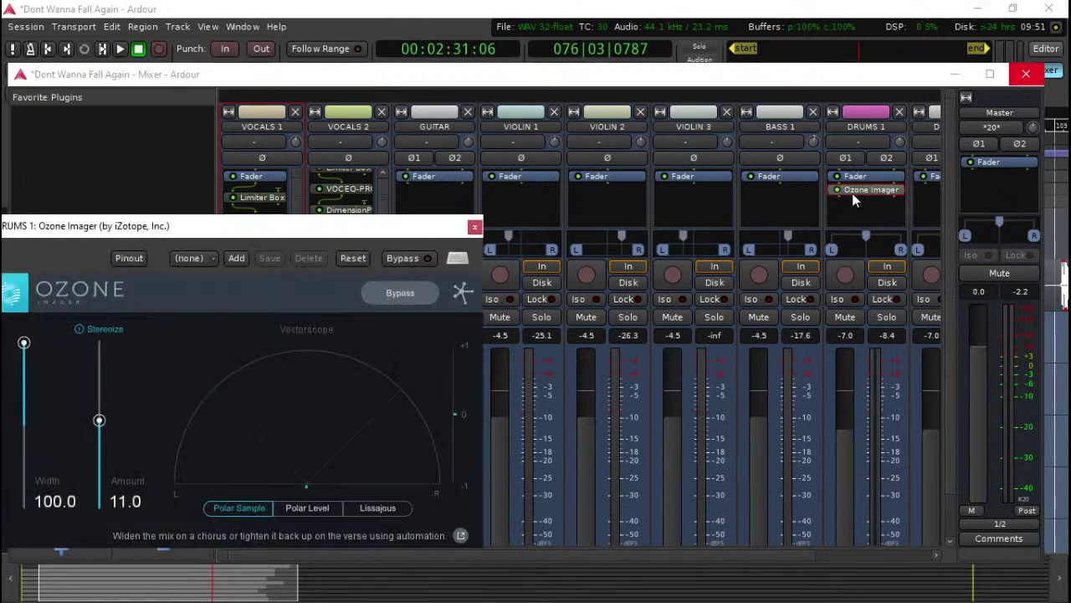
left_click(474, 226)
left_click(1026, 73)
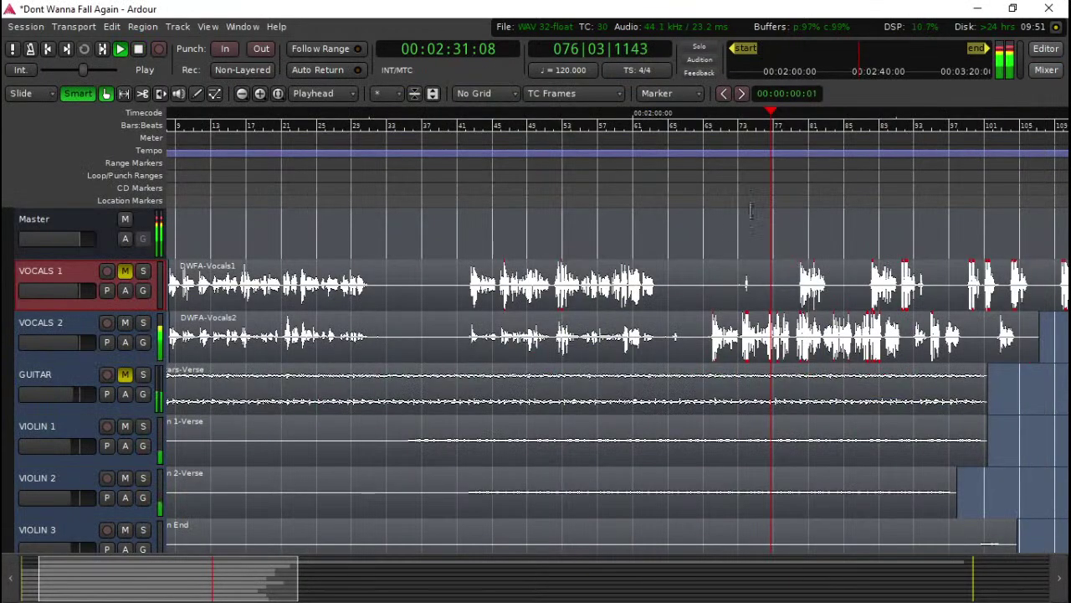
left_click(714, 181)
left_click(710, 191)
key("space")
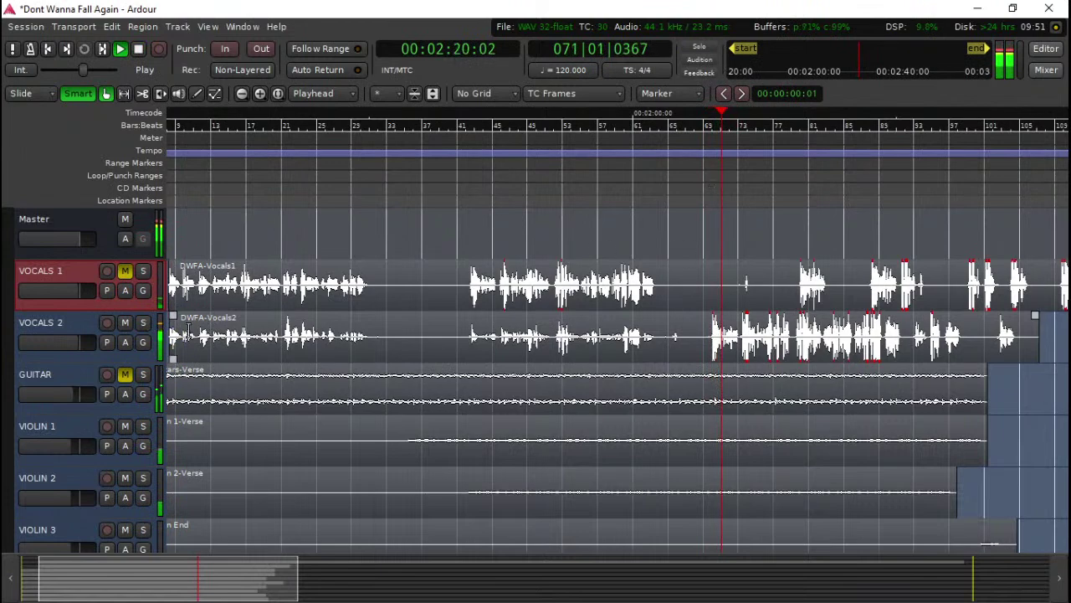
scroll(59, 343, "down", 2)
scroll(60, 350, "up", 2)
key("space")
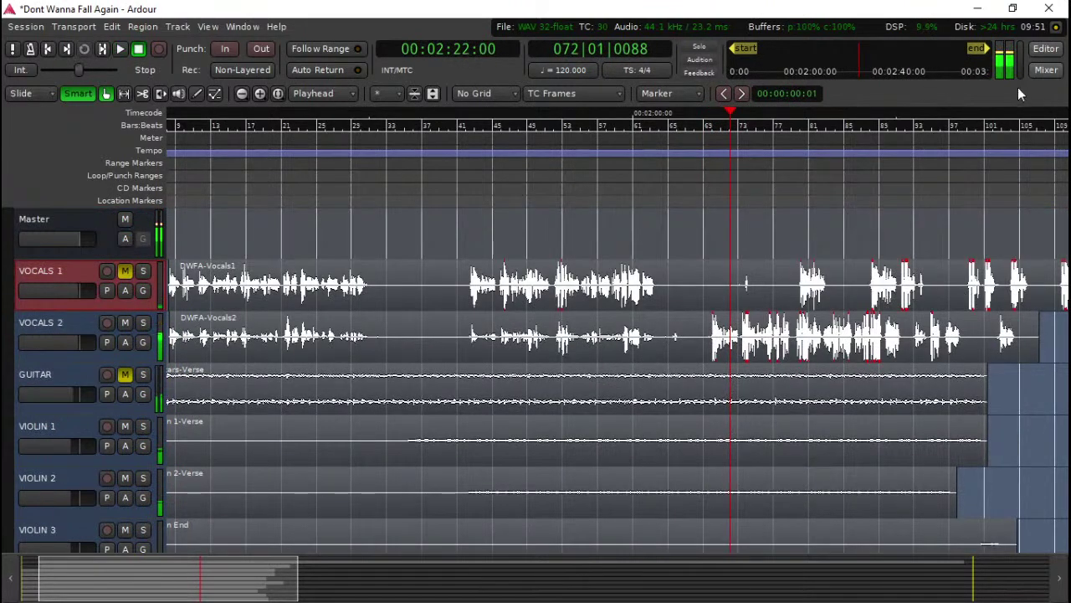
Step: Lower the VOCALS 2 fader to -4.5 dB in the mixer and replay the section from about bar 69
left_click(1046, 69)
scroll(328, 421, "down", 4)
left_click(837, 17)
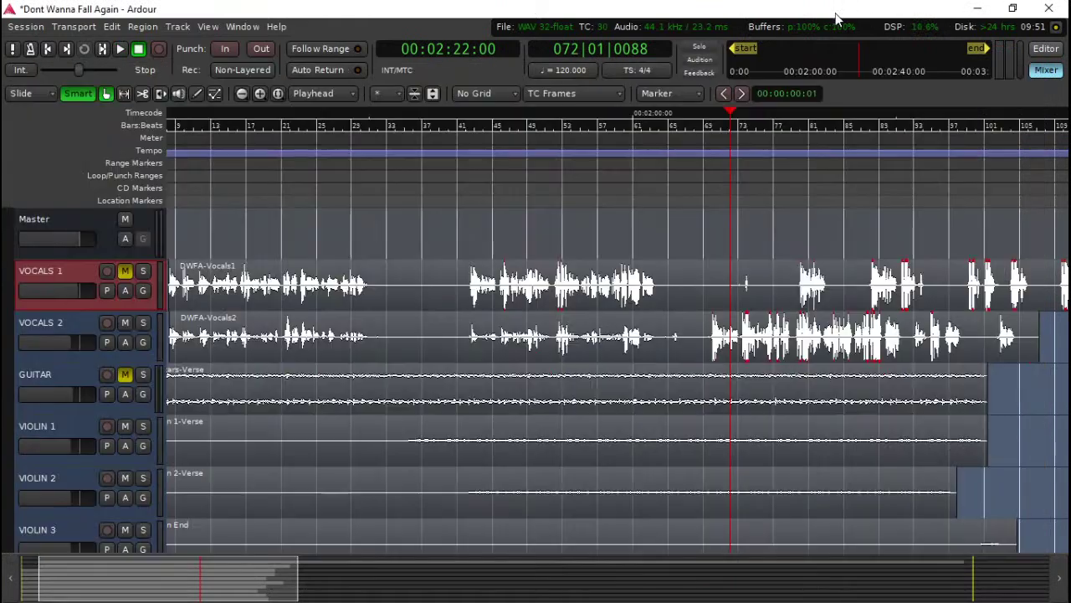
left_click(708, 165)
key("space")
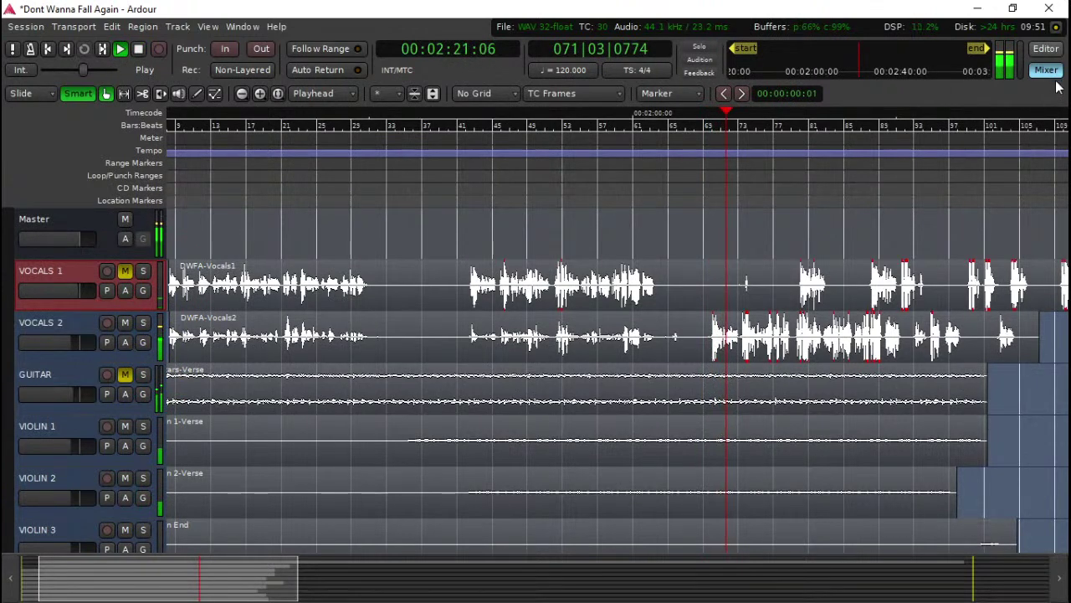
scroll(841, 276, "down", 2)
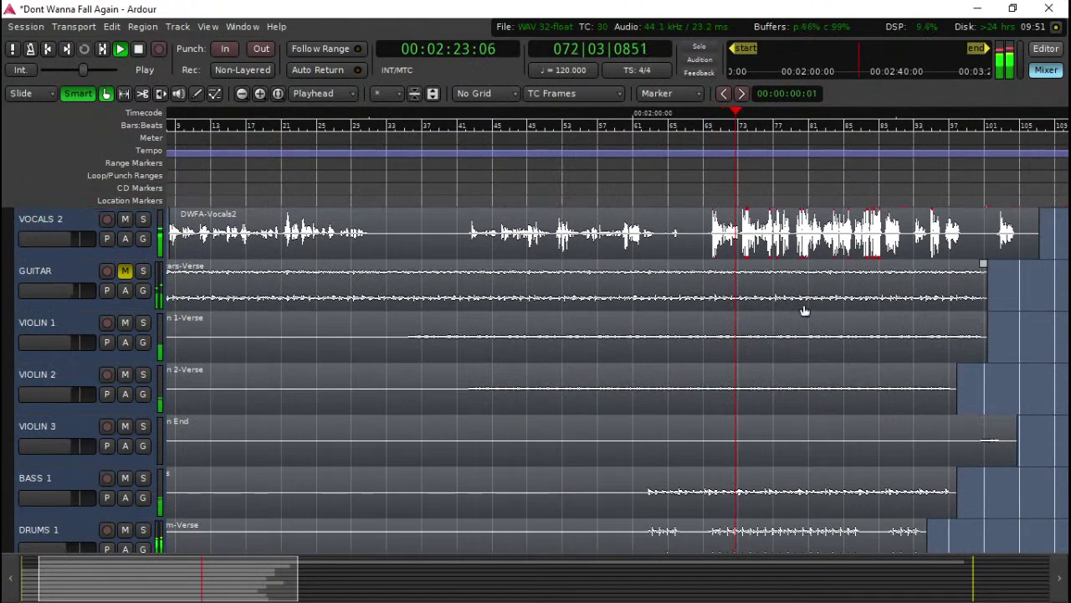
scroll(804, 310, "down", 2)
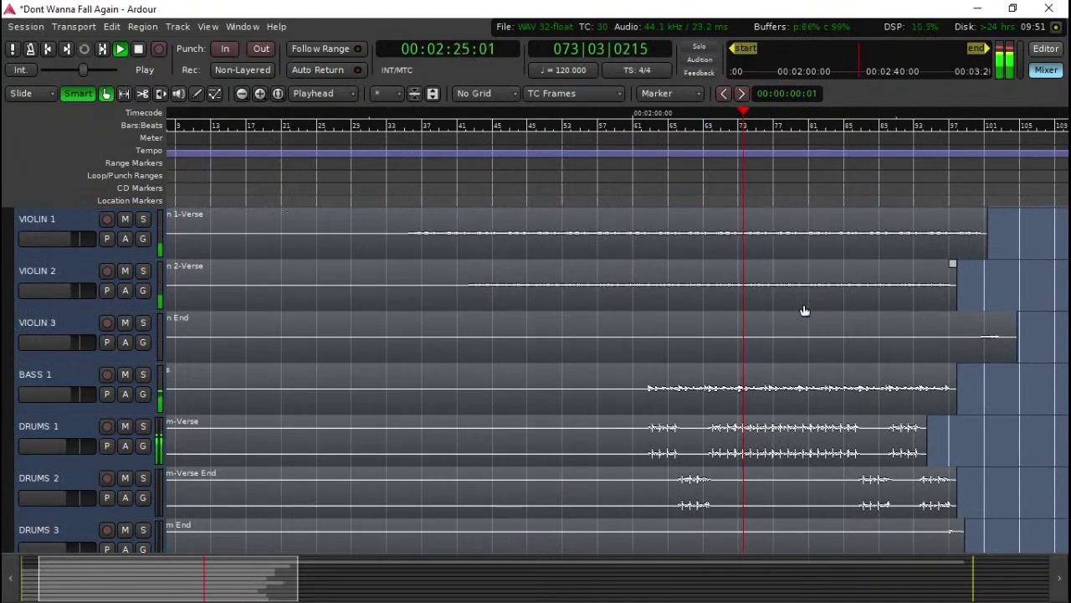
scroll(803, 310, "down", 1)
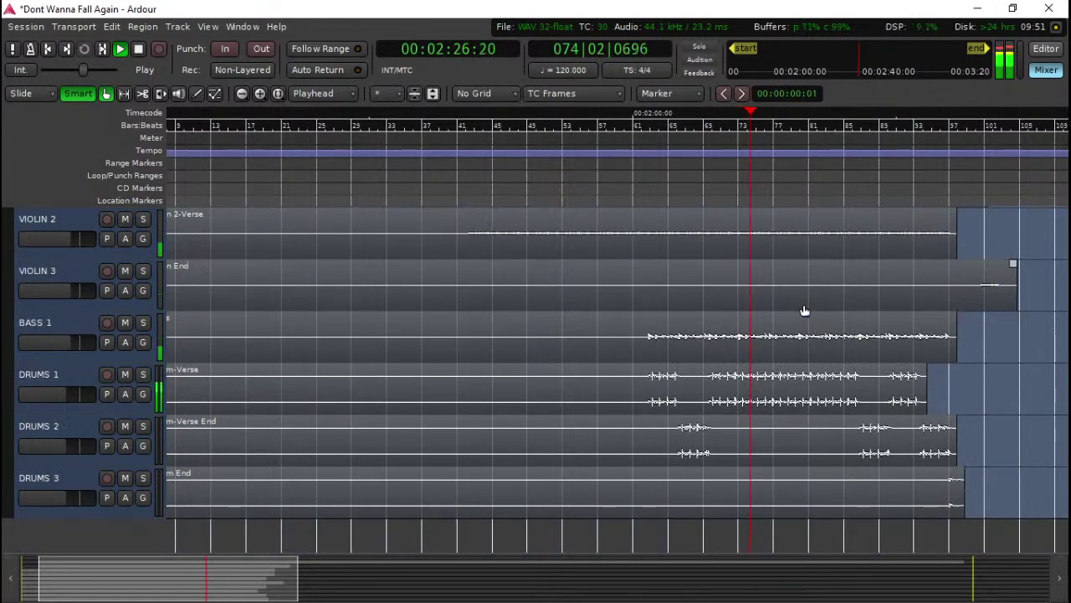
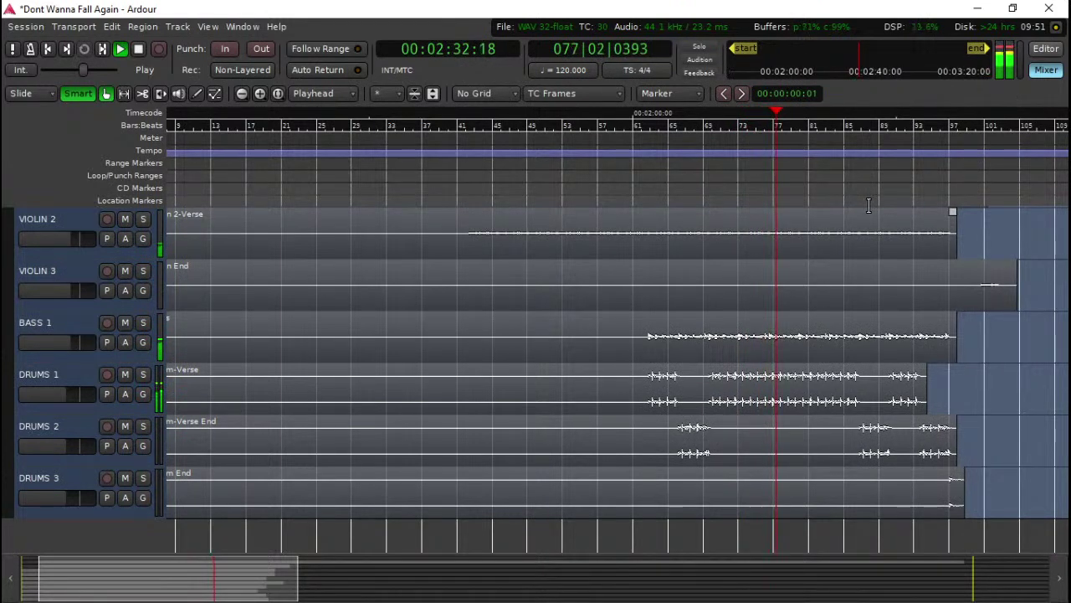
Step: Raise the Stereoize Amount in the DRUMS 1 Ozone Imager to 13.4 during playback and close the plugin
left_click(1046, 70)
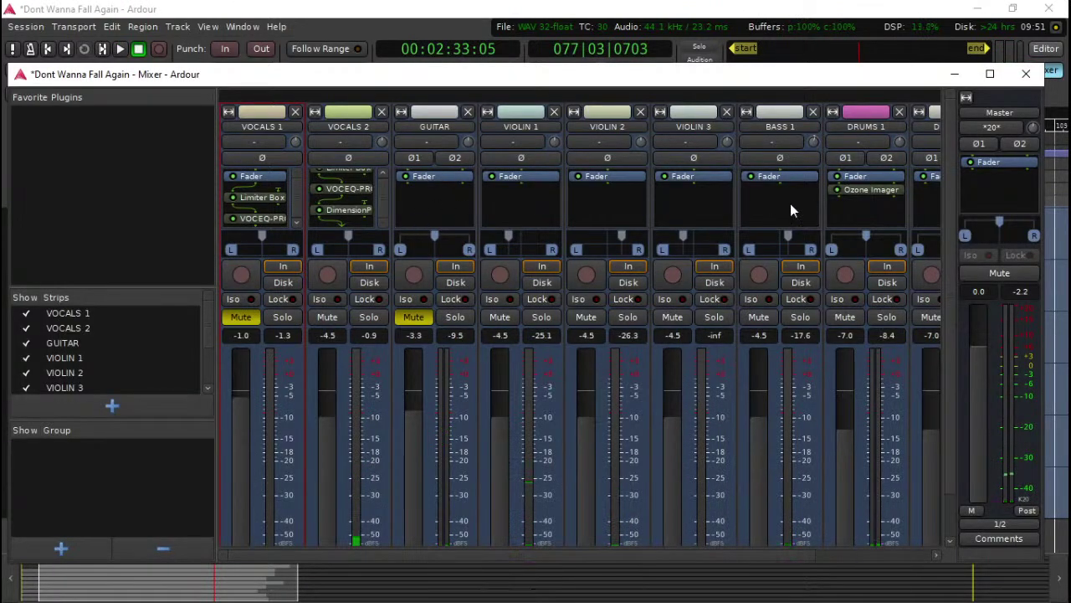
scroll(790, 209, "right", 1)
scroll(803, 211, "right", 1)
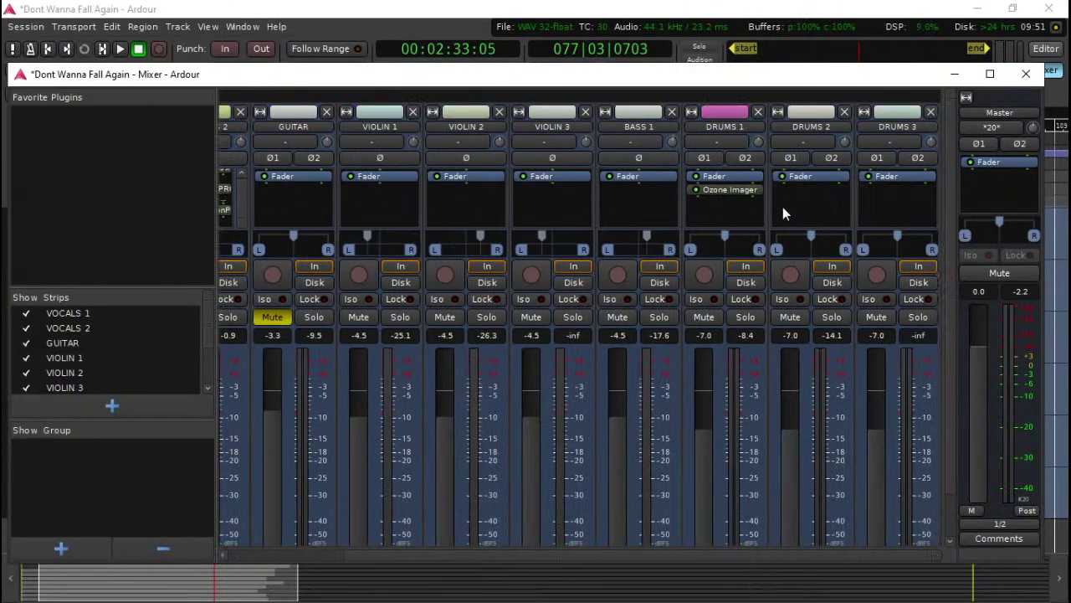
double_click(734, 190)
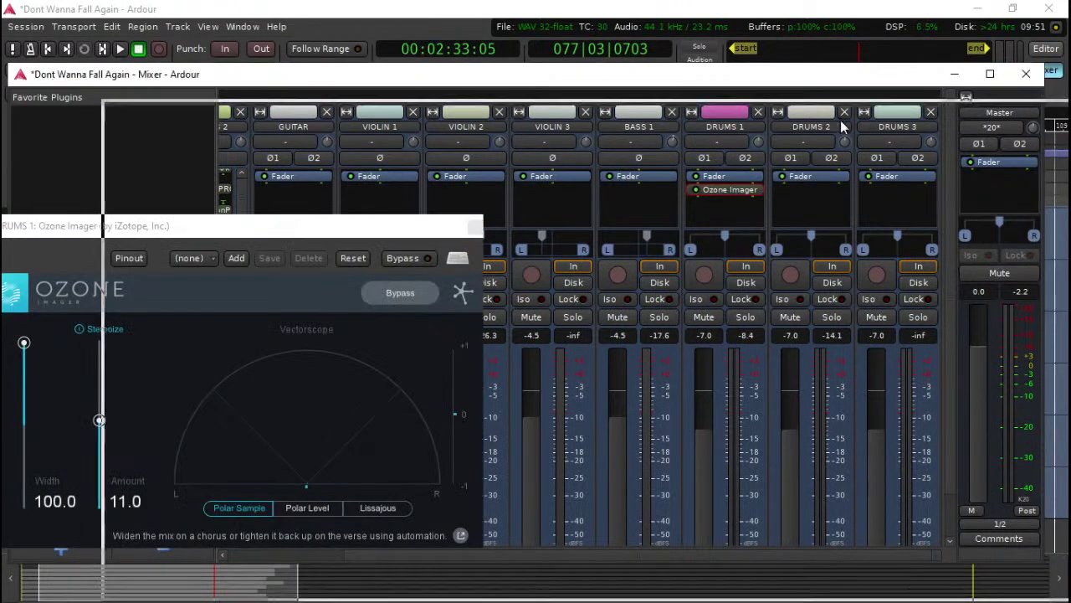
double_click(752, 72)
left_click_drag(245, 115, 380, 157)
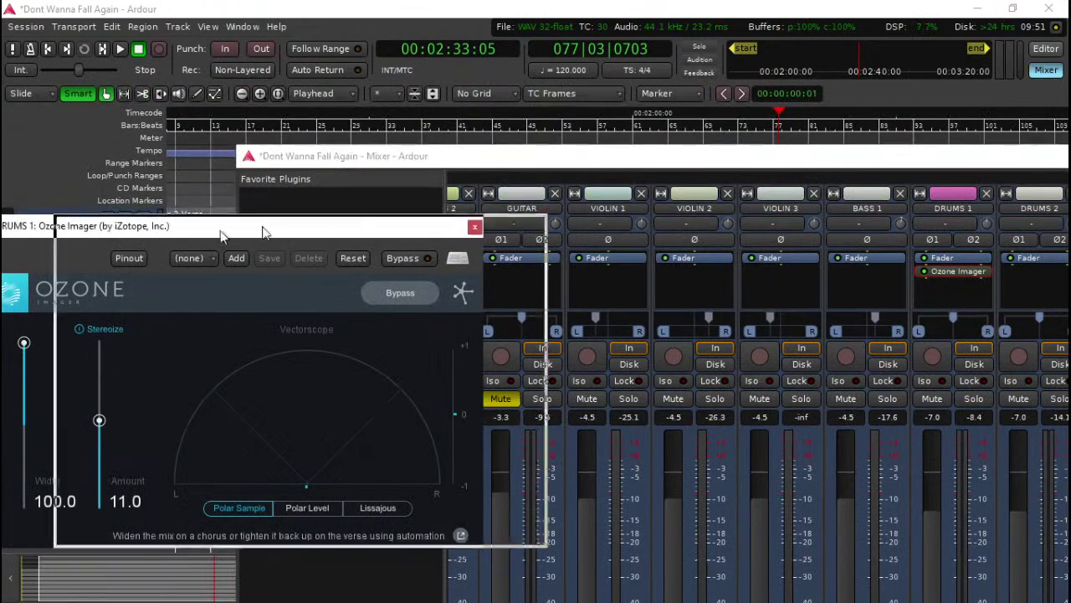
scroll(128, 276, "up", 5)
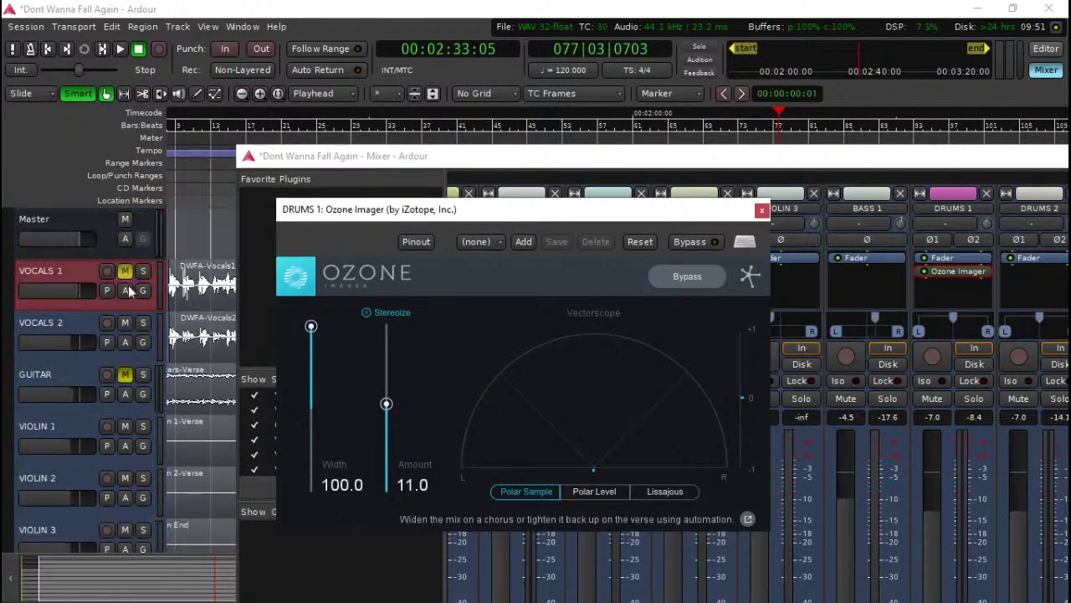
left_click(127, 273)
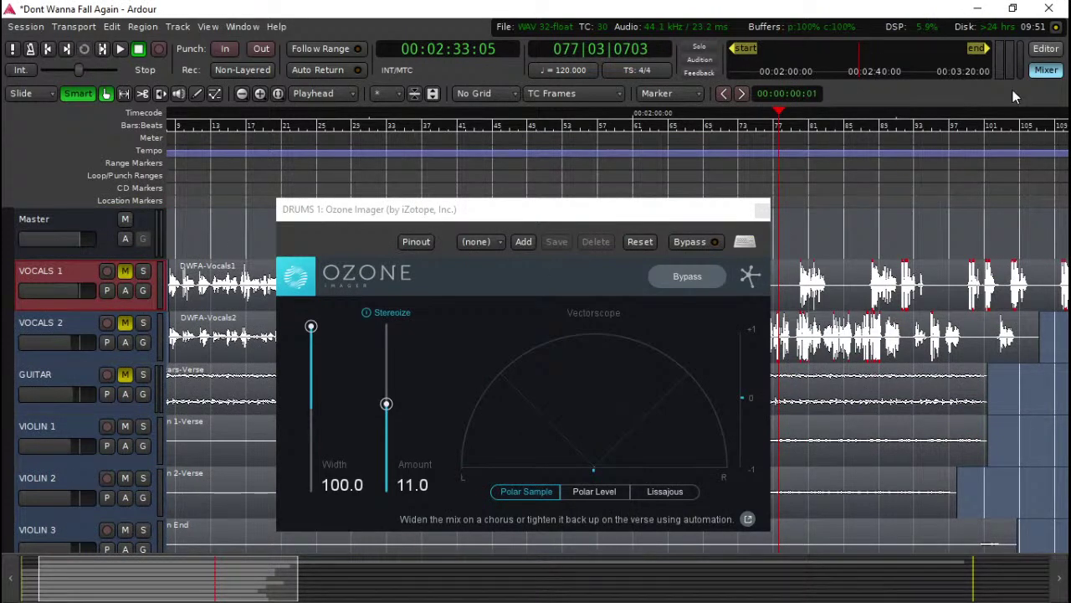
left_click(1057, 74)
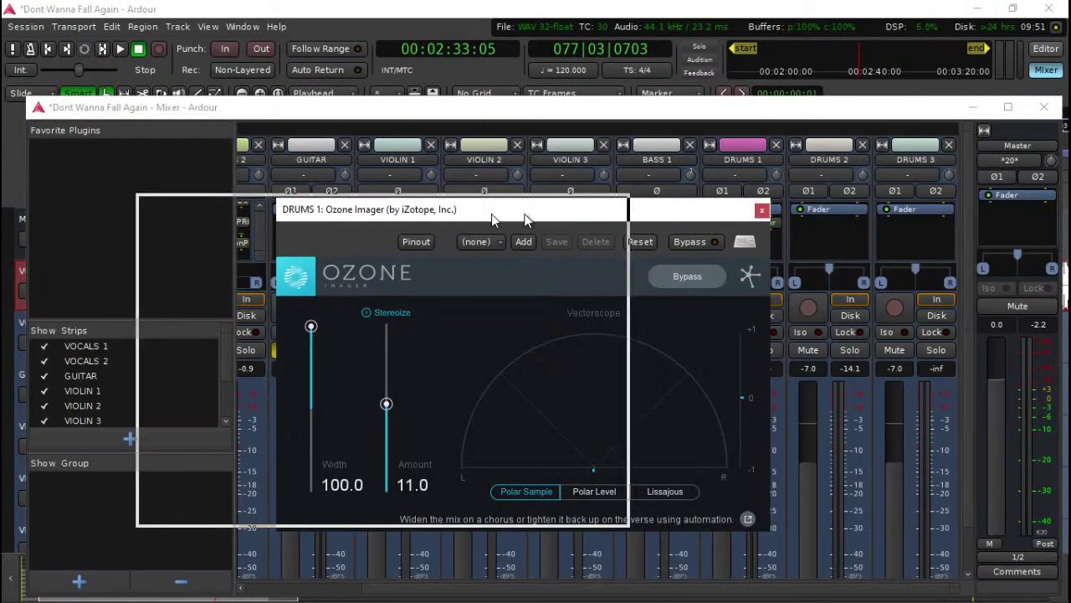
key("space")
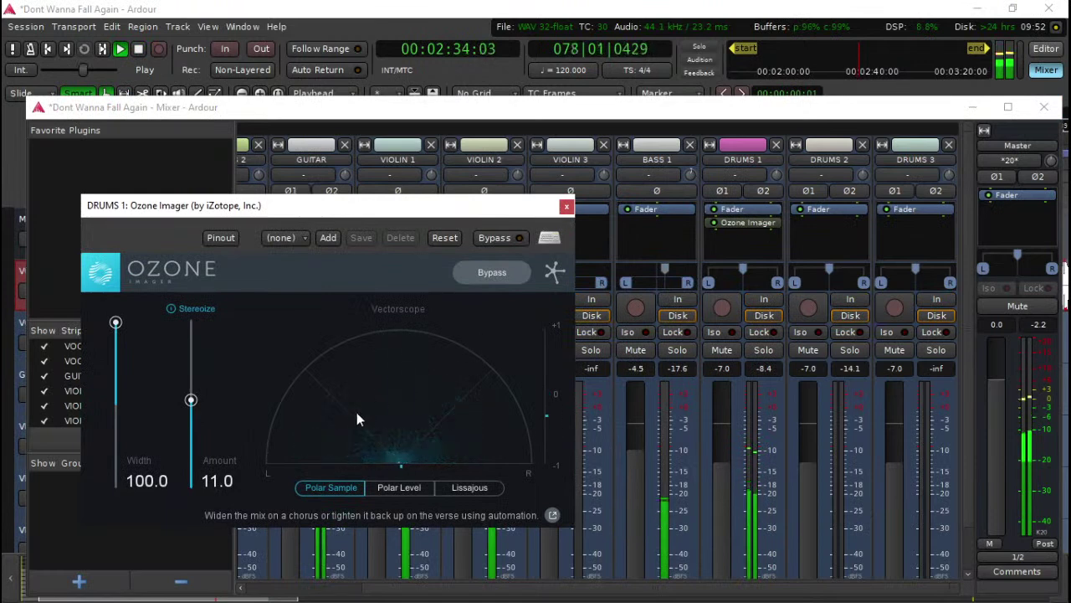
mouse_move(191, 400)
left_mouse_down()
mouse_move(191, 373)
mouse_move(192, 382)
left_mouse_up()
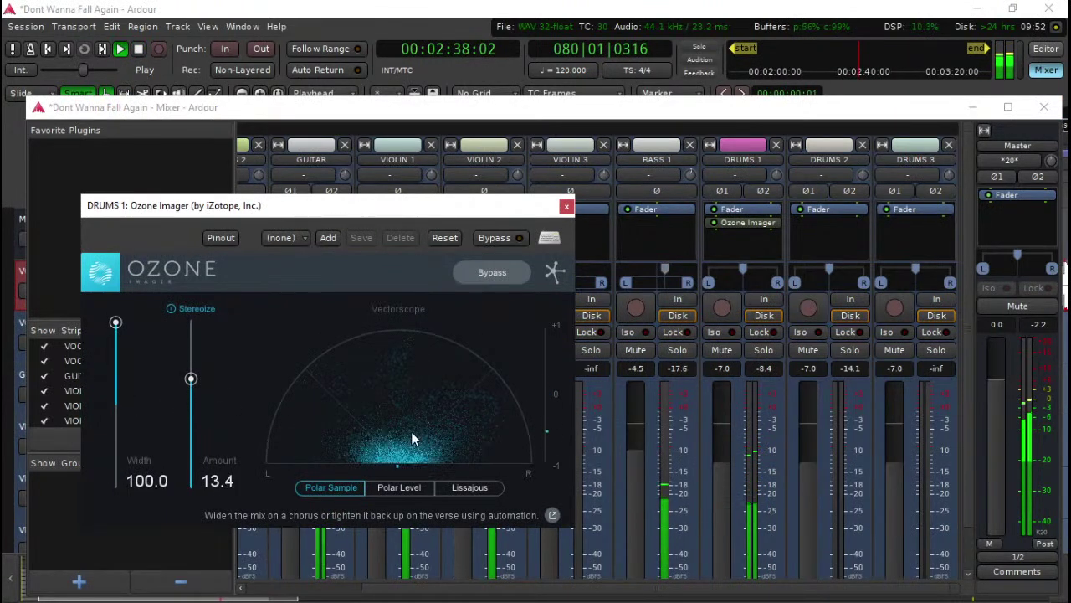
left_click(567, 208)
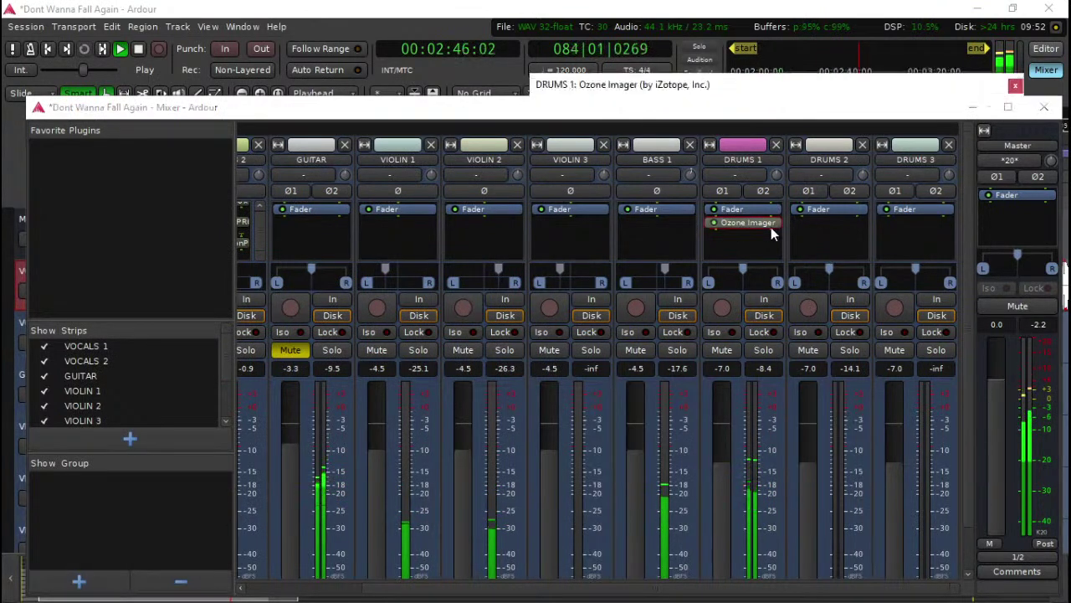
Step: Reopen the DRUMS 1 Ozone Imager, compare its bypassed and active sound during playback, and stop playback
double_click(771, 227)
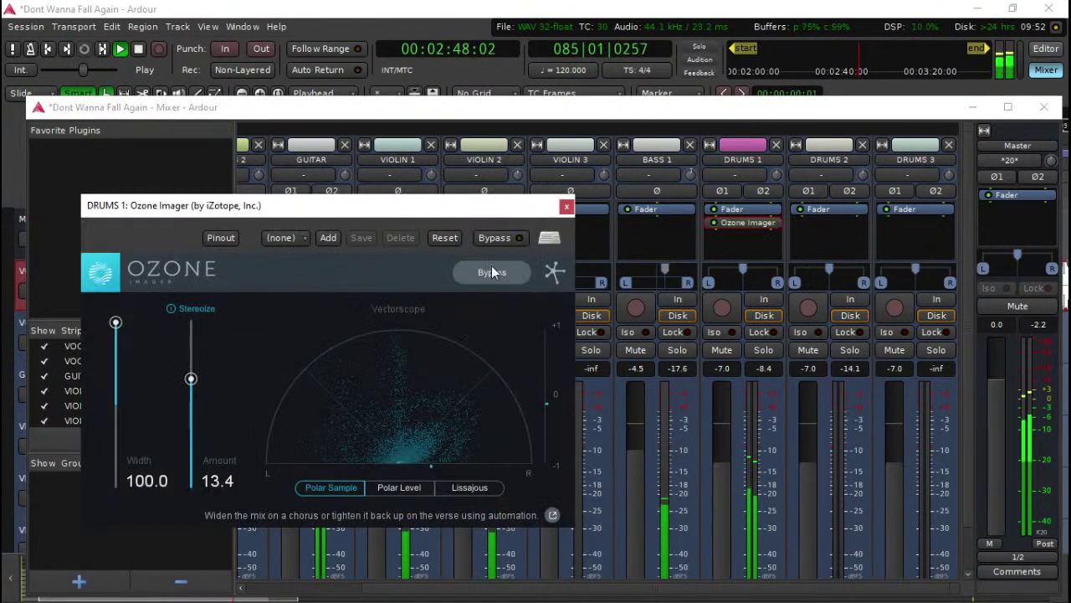
left_click(493, 272)
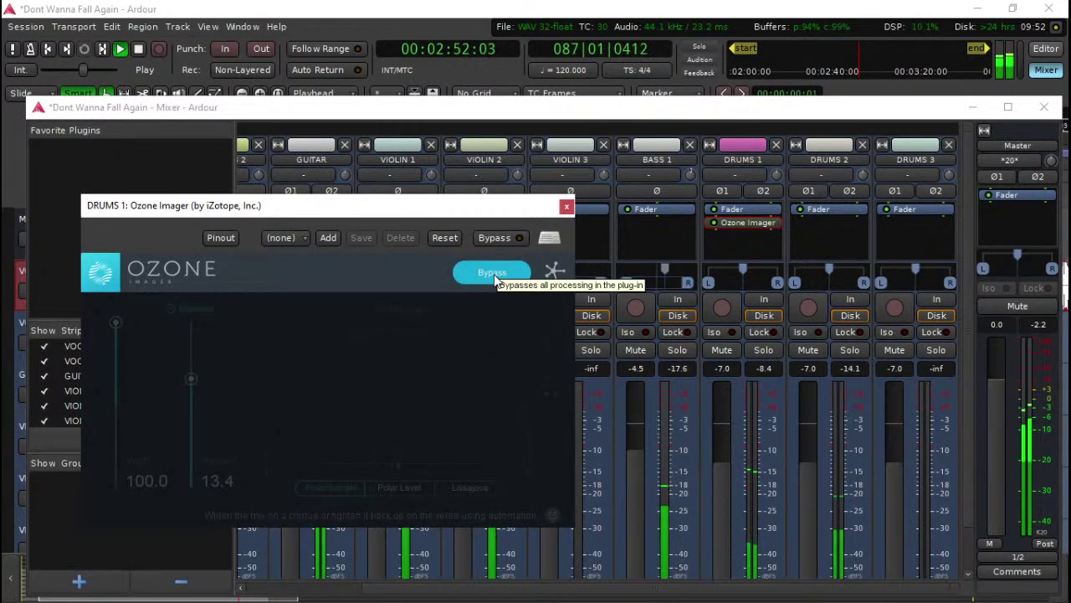
left_click(494, 273)
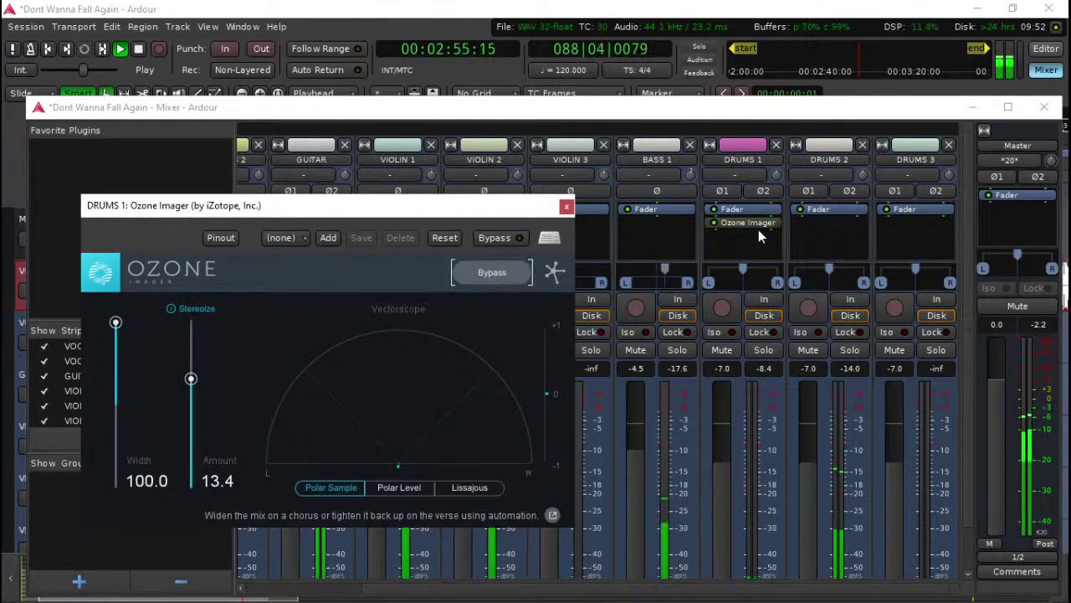
left_click(727, 232)
left_click(499, 277)
left_click(499, 276)
left_click(729, 248)
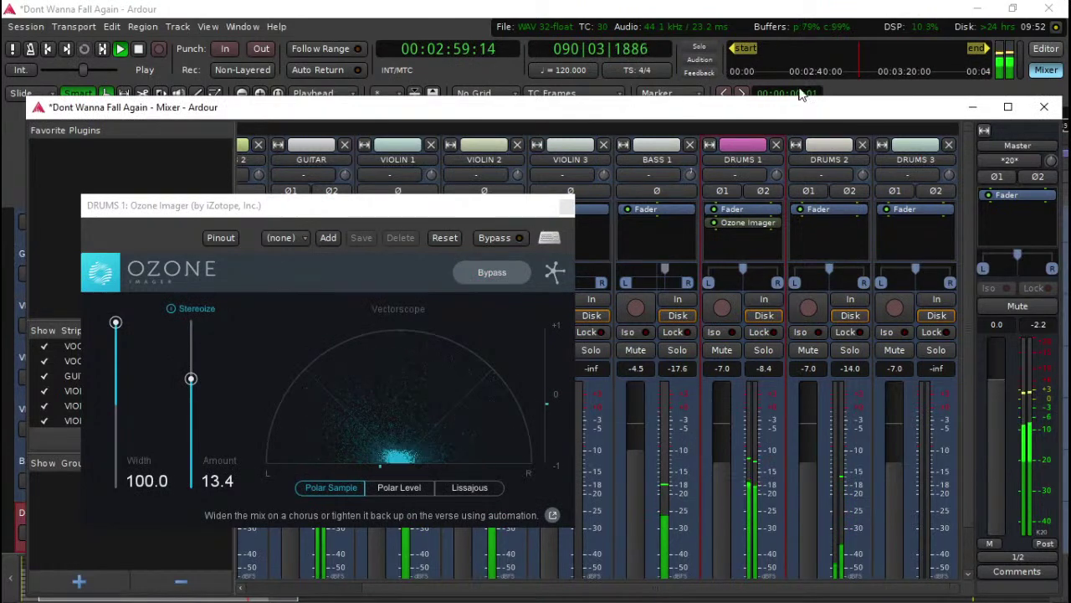
left_click(566, 206)
key("space")
Step: Insert the TAL Reverb 4 Plugin on DRUMS 1 and load its Drum Ambience preset
double_click(723, 238)
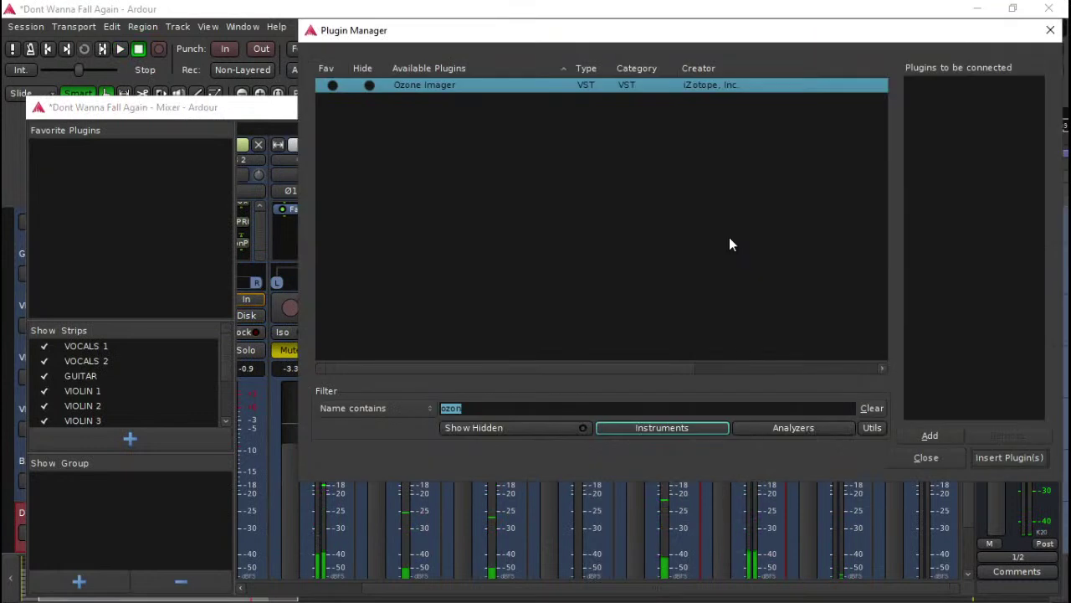
type("rev")
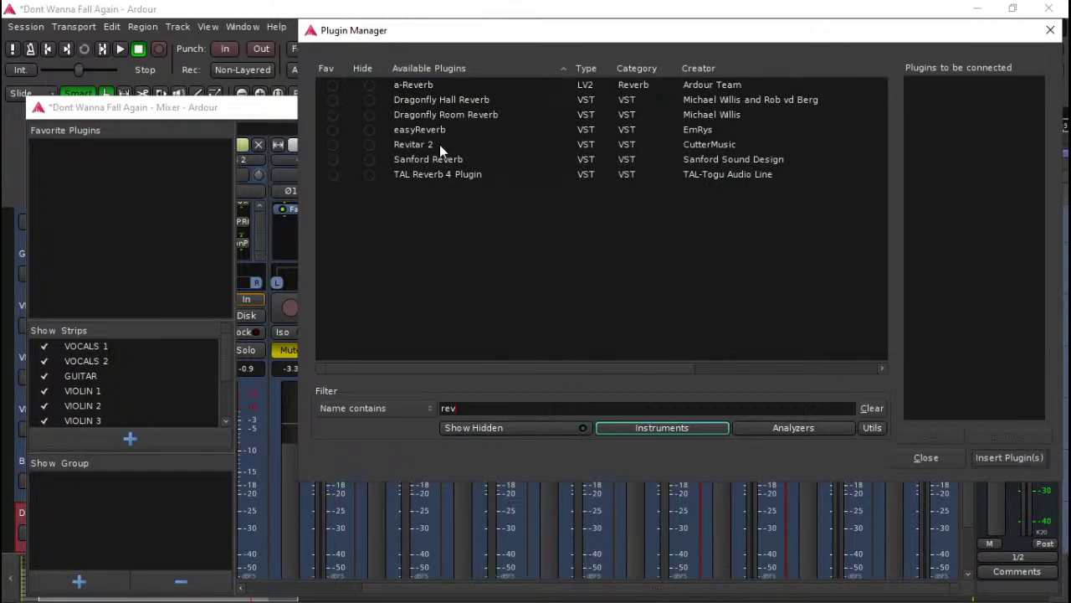
double_click(439, 171)
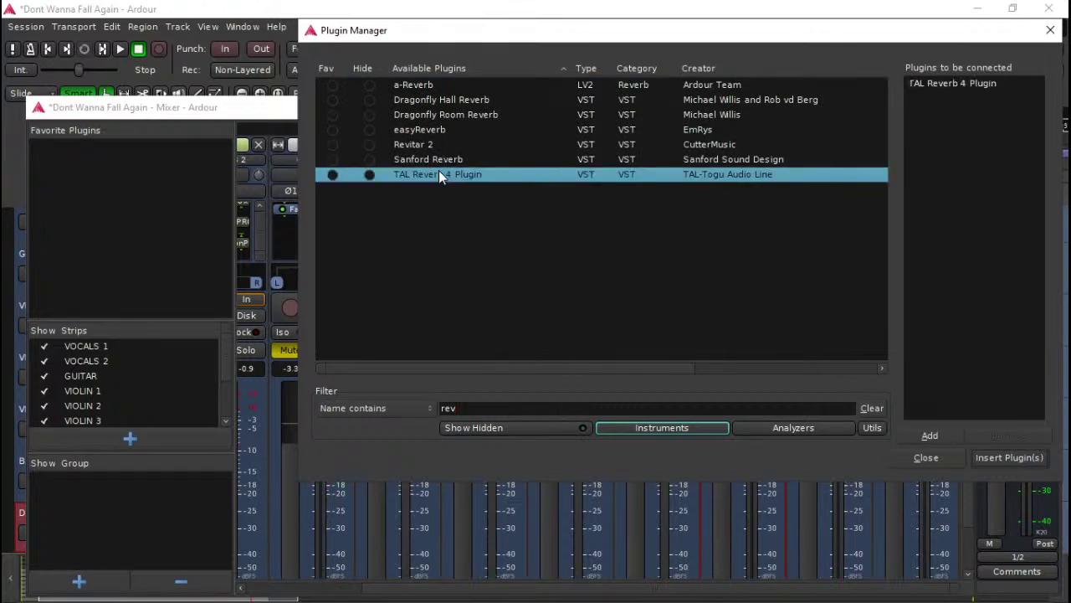
left_click(1009, 457)
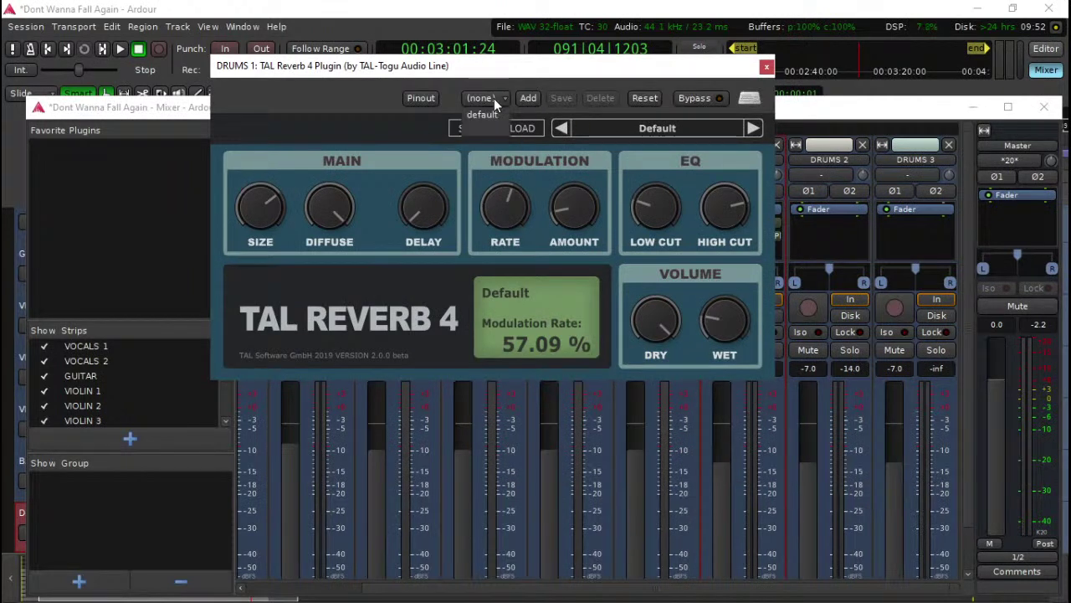
left_click(753, 129)
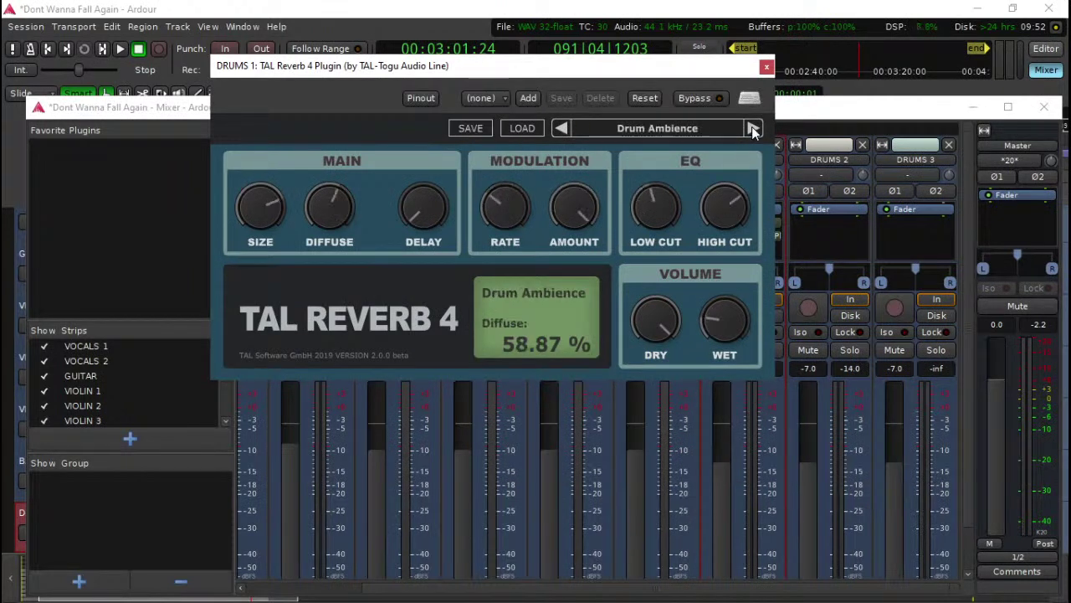
left_click_drag(752, 99, 710, 136)
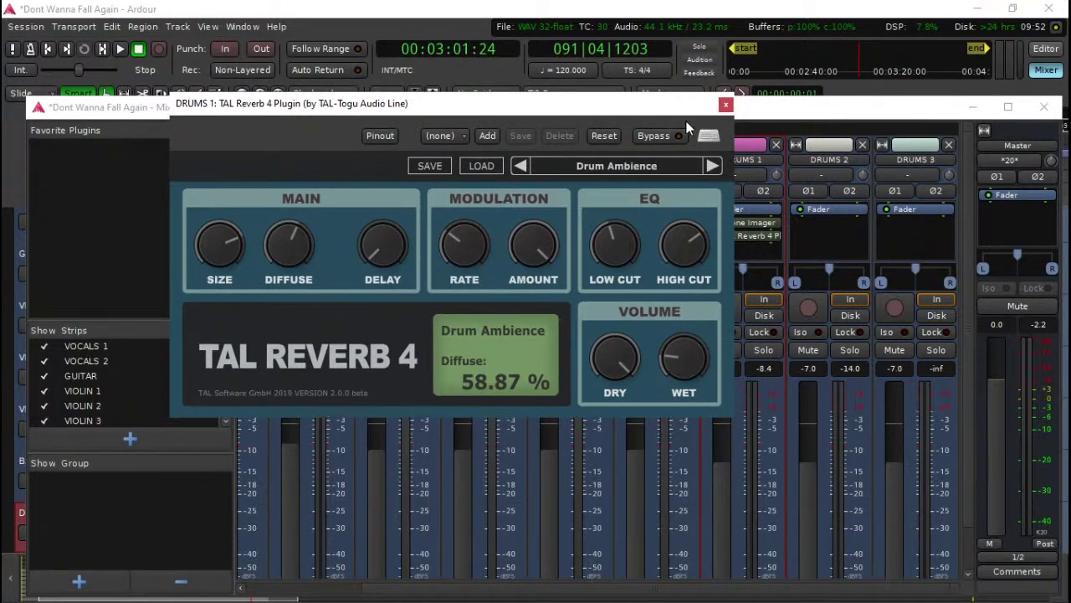
Step: Listen to the DRUMS 1 reverb in the mix, minimize the mixer and replay from about 2:03
left_click(869, 119)
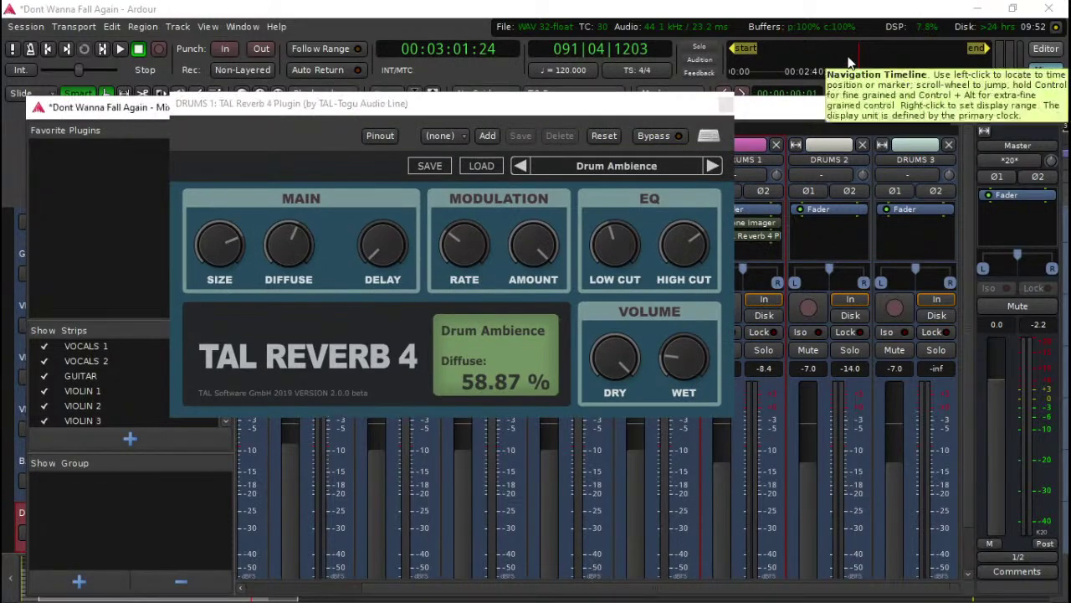
key("space")
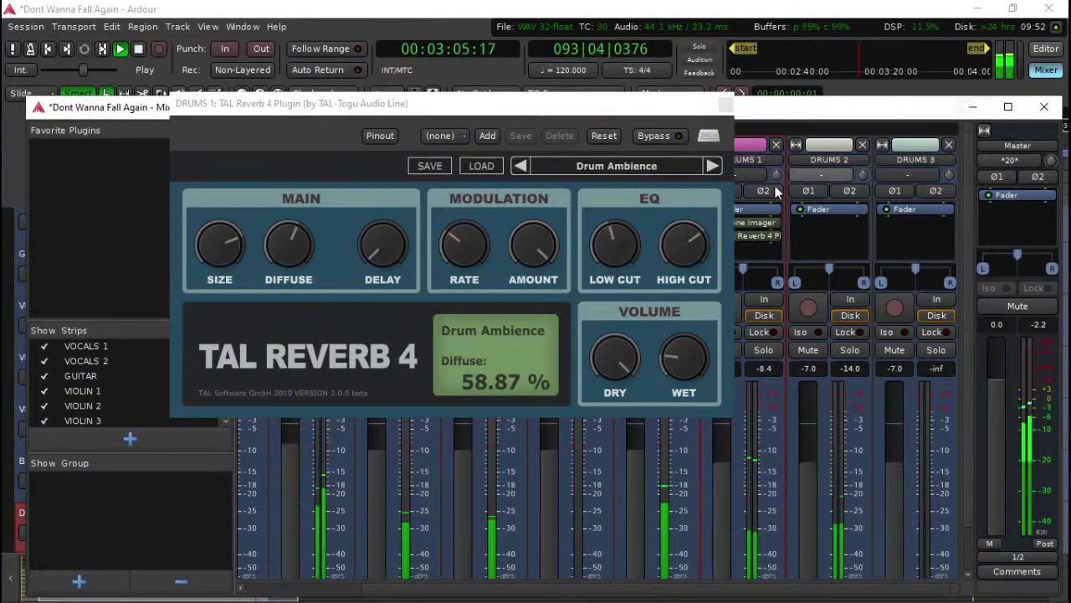
left_click(976, 109)
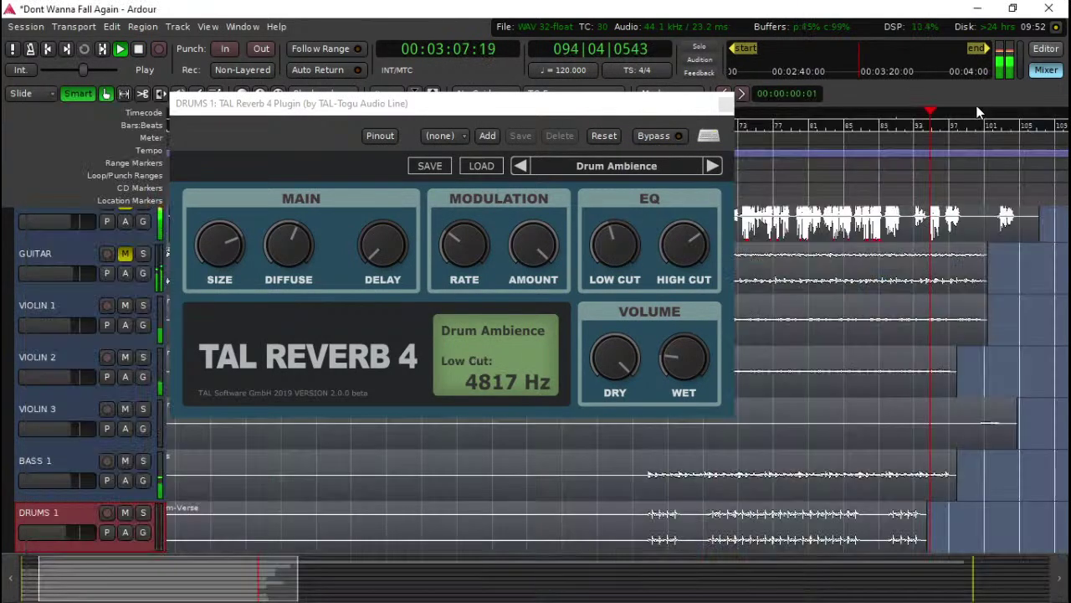
left_click(781, 140)
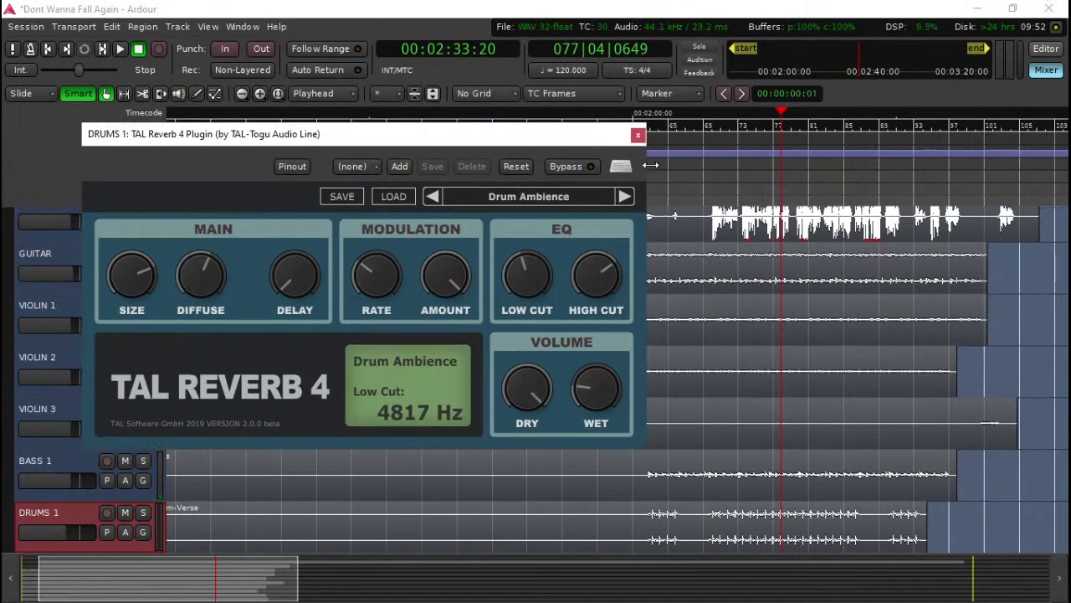
left_click(661, 171)
left_click_drag(657, 127, 646, 127)
key("space")
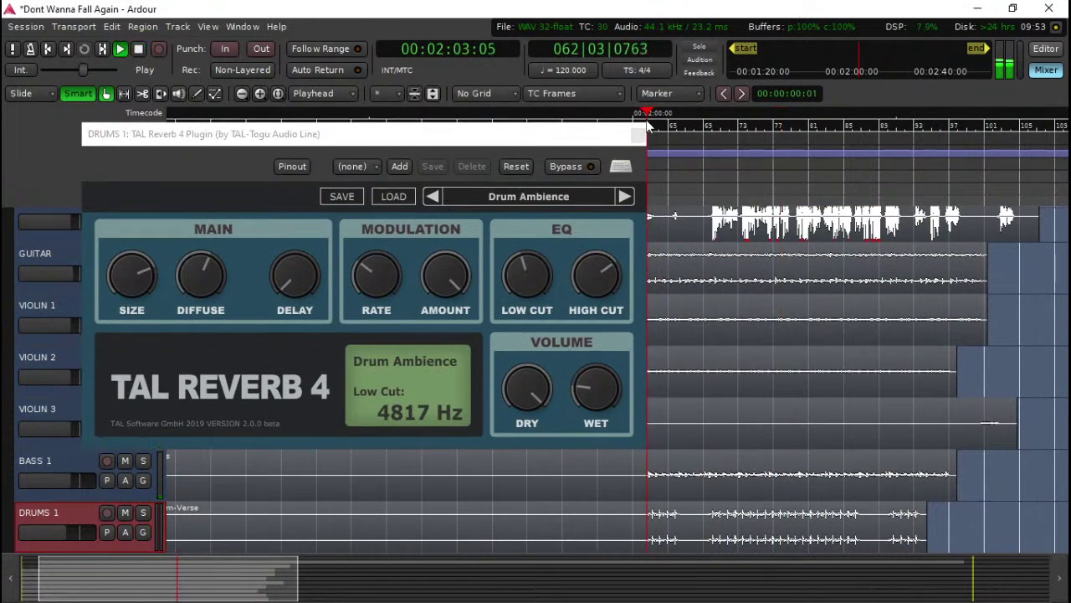
Step: Close the DRUMS 1 reverb window and copy its Ozone Imager and TAL Reverb 4 plugins to DRUMS 2 and DRUMS 3
mouse_move(449, 252)
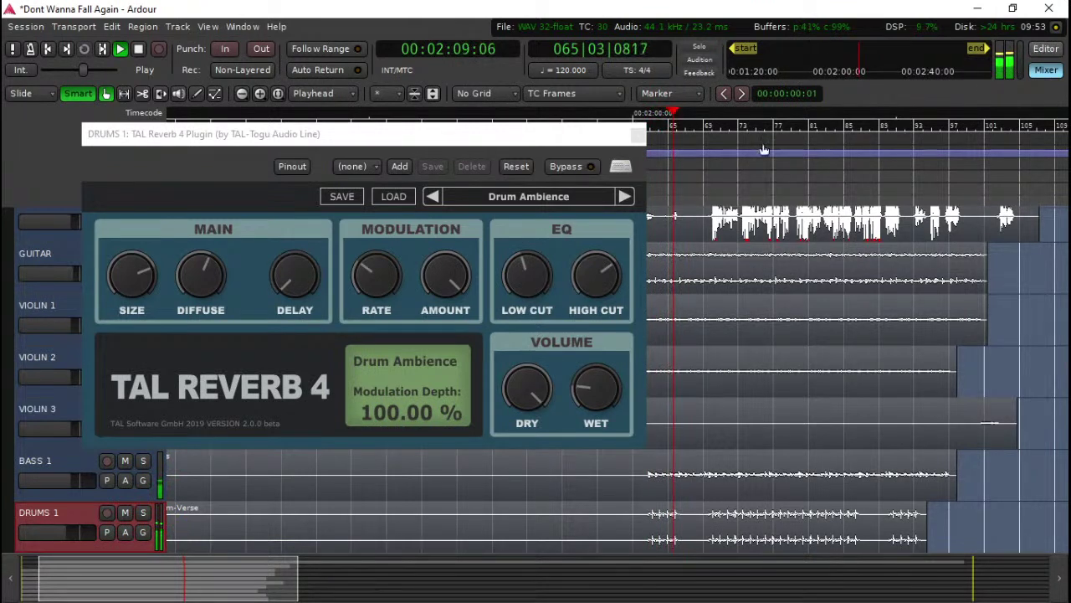
left_click(1047, 72)
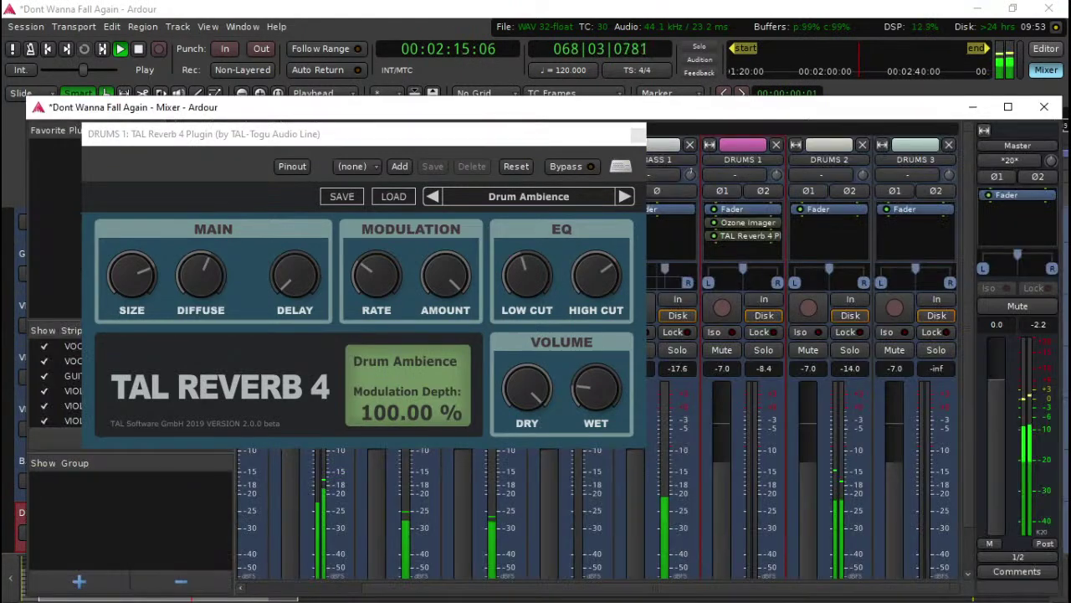
left_click(638, 134)
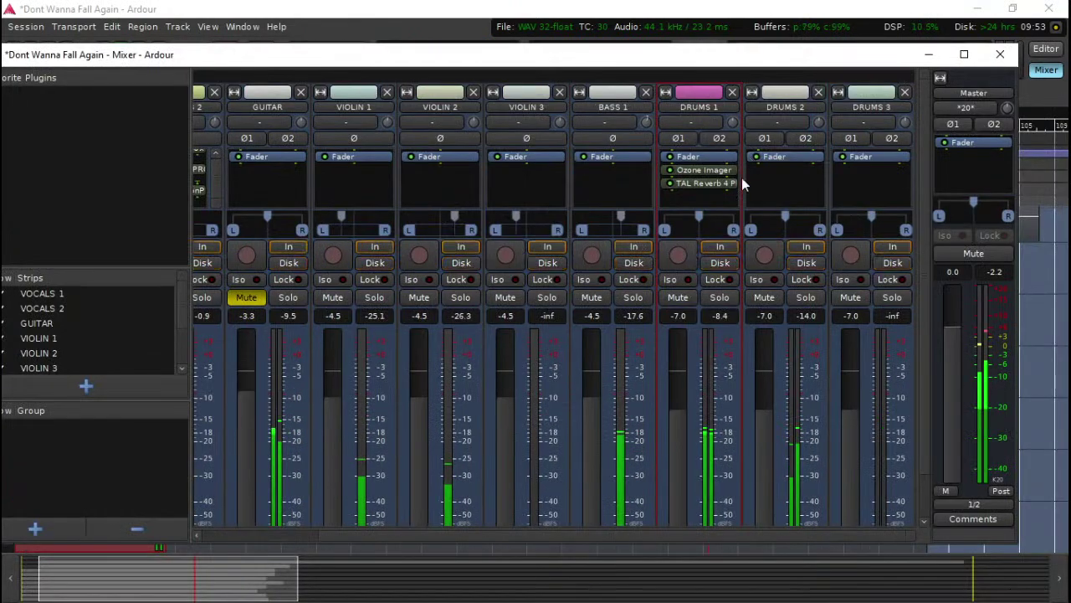
left_click_drag(704, 172, 768, 176)
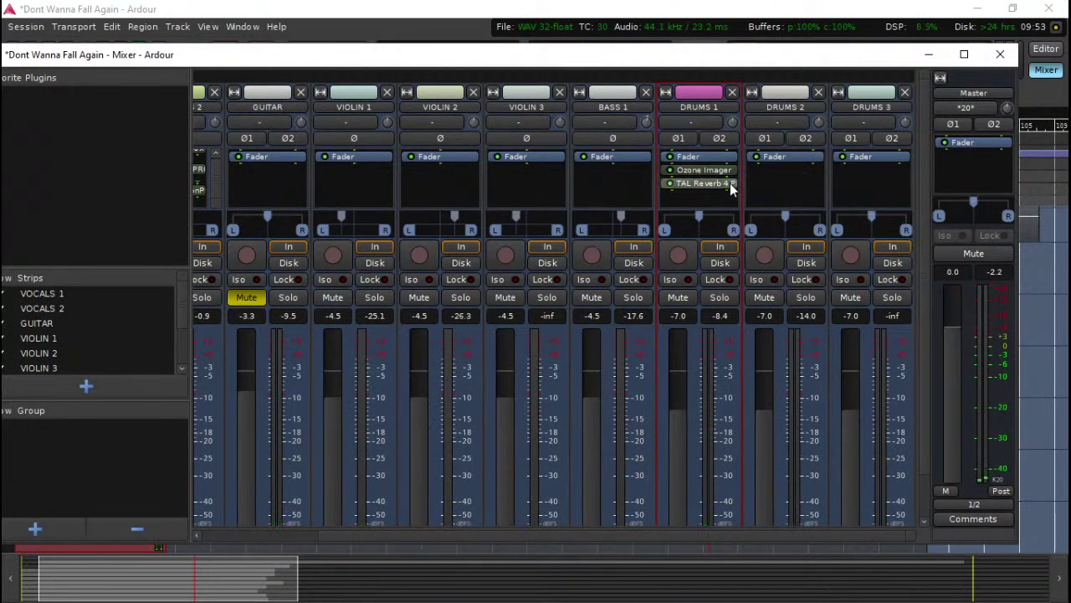
left_click_drag(697, 174, 785, 181)
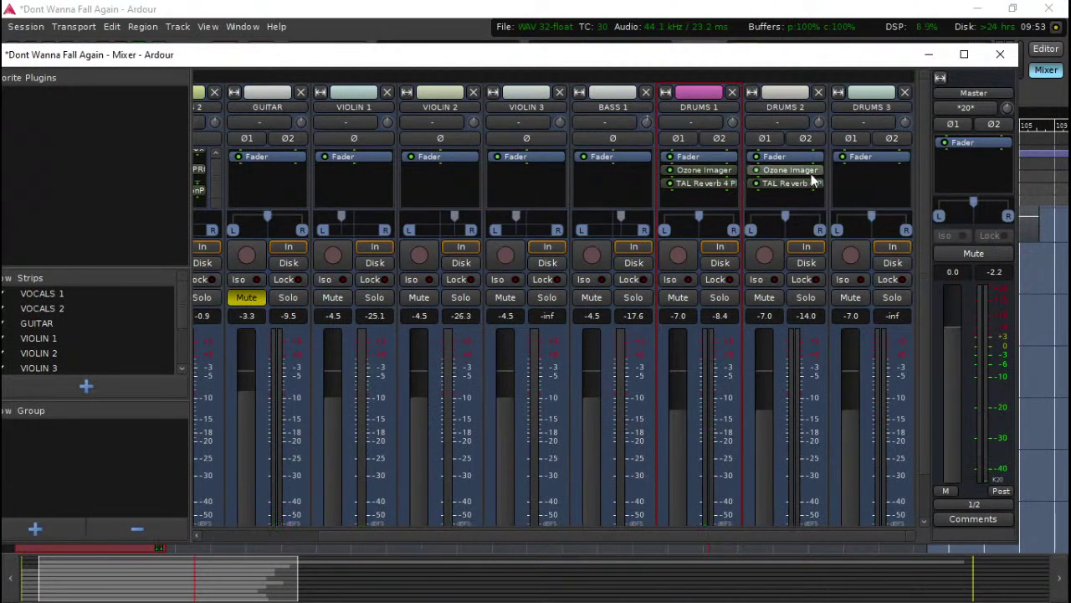
left_click_drag(710, 172, 875, 185)
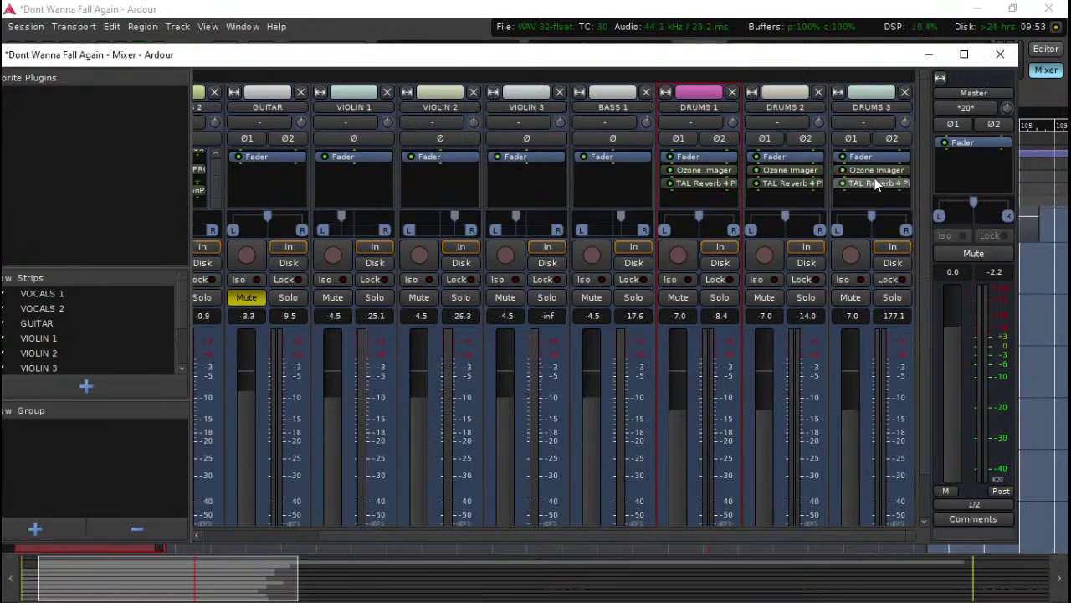
Step: Unmute the GUITAR track in the editor and replay the mix from about 2:03
left_click(1000, 54)
left_click(632, 172)
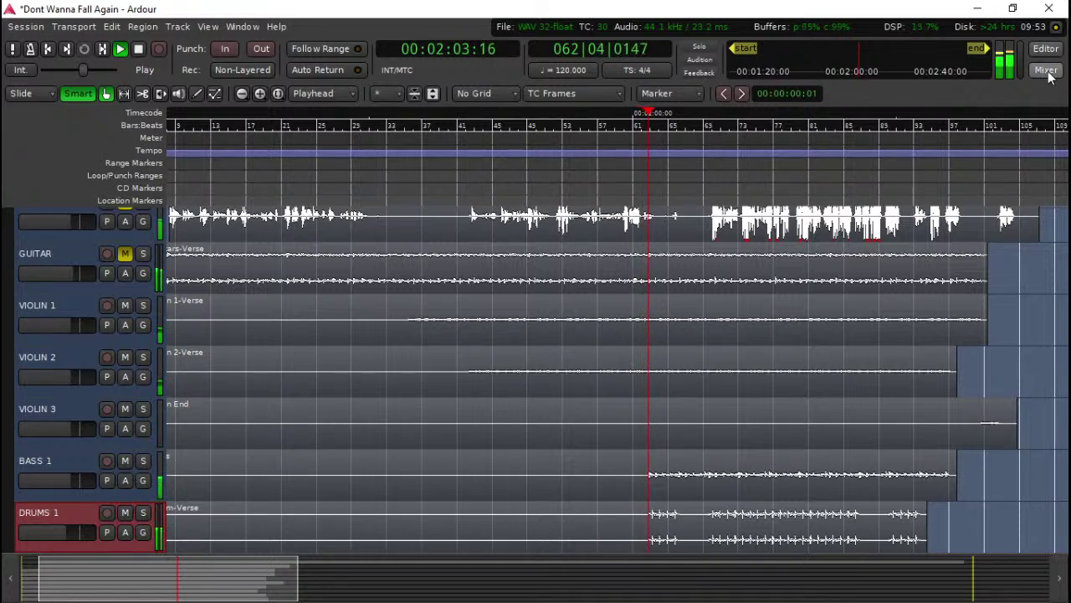
left_click(125, 253)
left_click(625, 176)
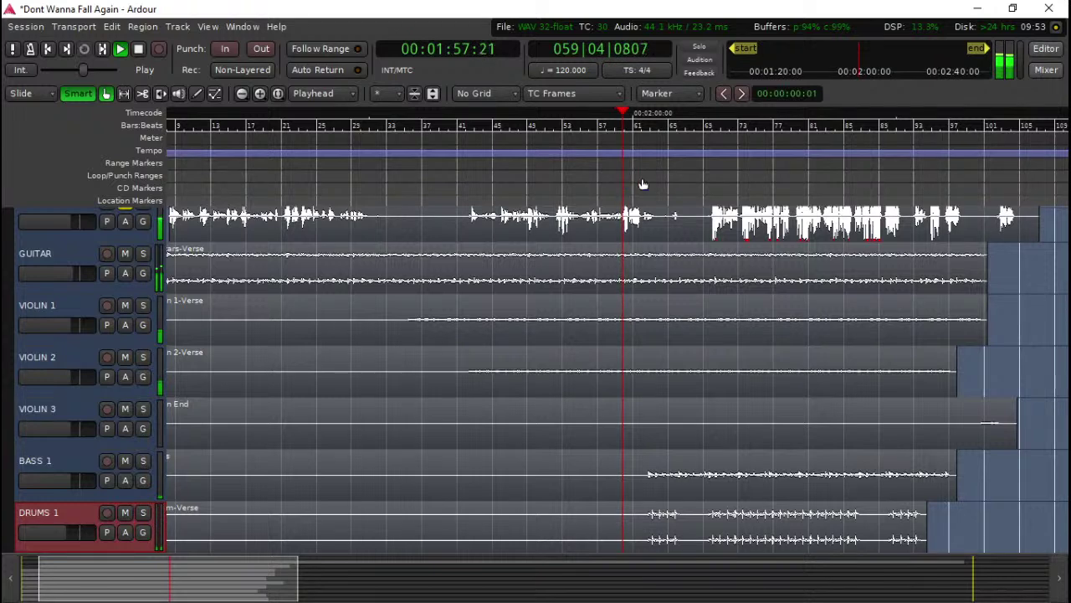
left_click(646, 181)
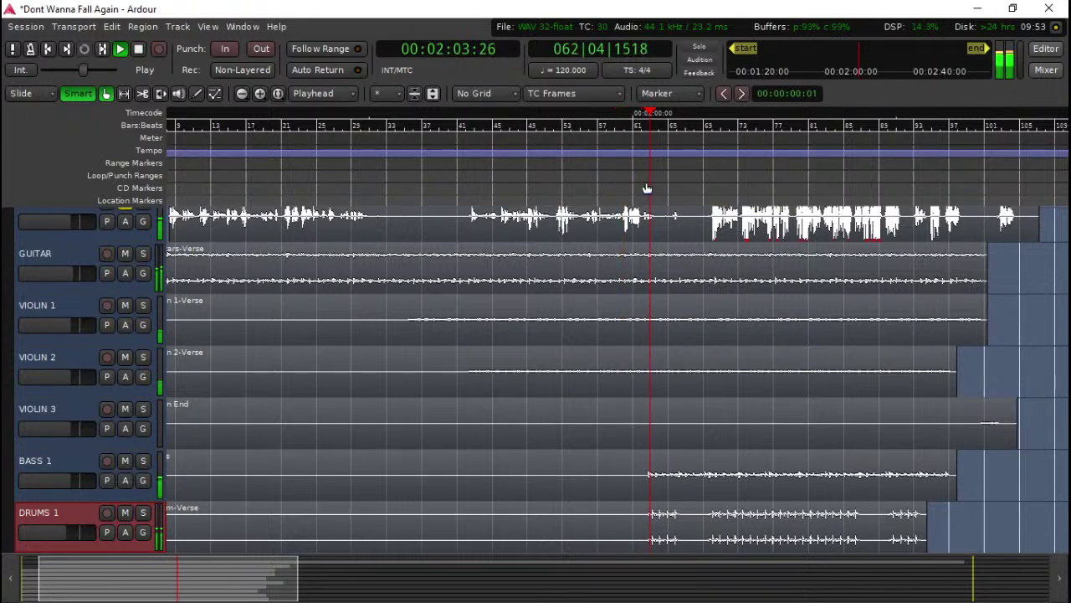
Step: Bypass the Ozone Imager on DRUMS 1, DRUMS 2 and DRUMS 3 during playback and listen to the drums in the mix
left_click(1046, 71)
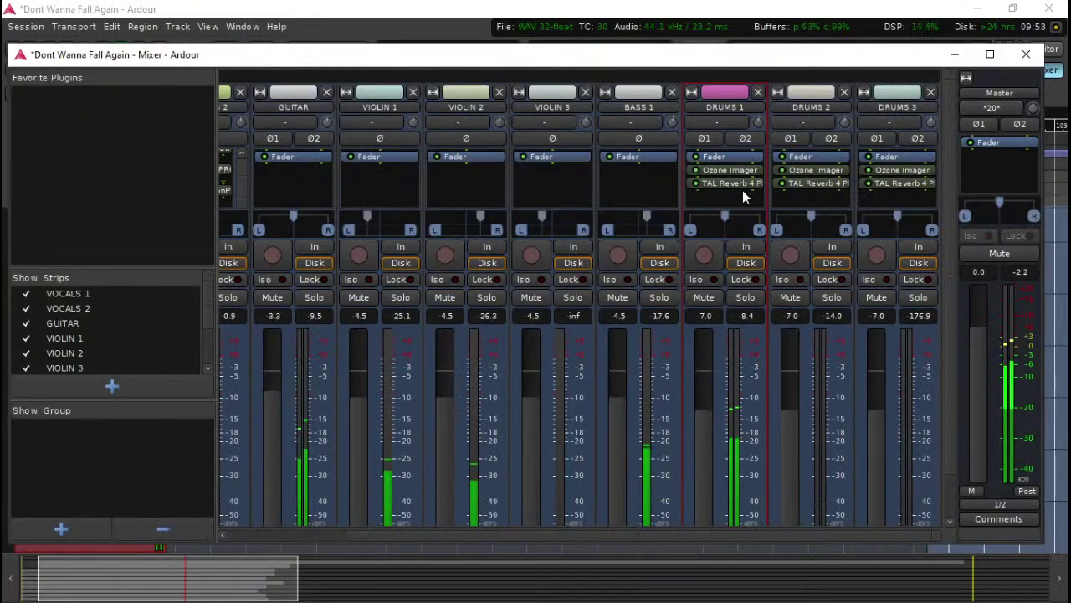
left_click(695, 170)
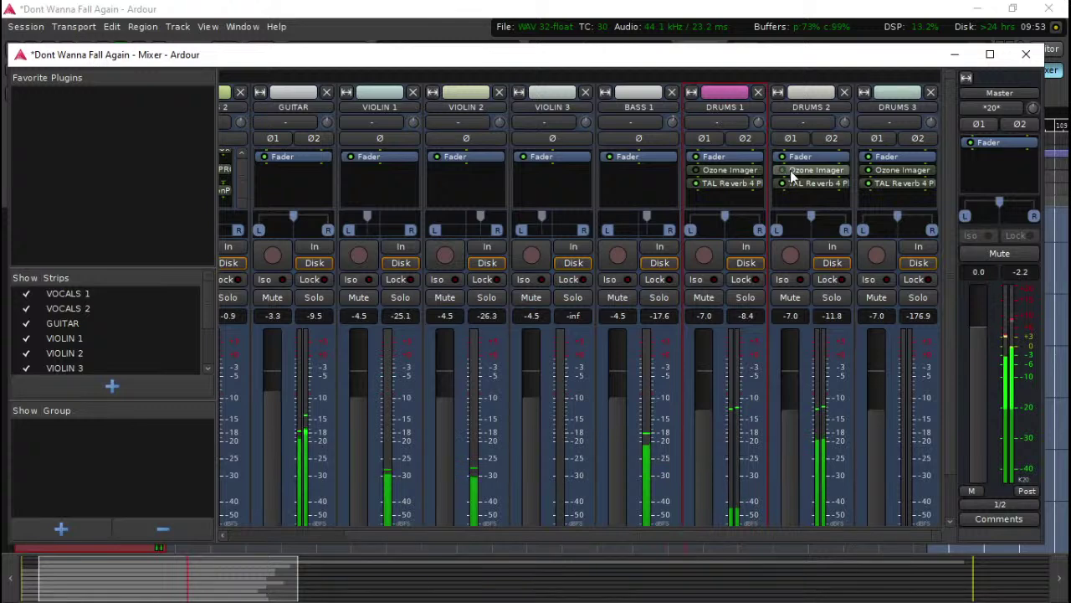
left_click(868, 170)
left_click(833, 184)
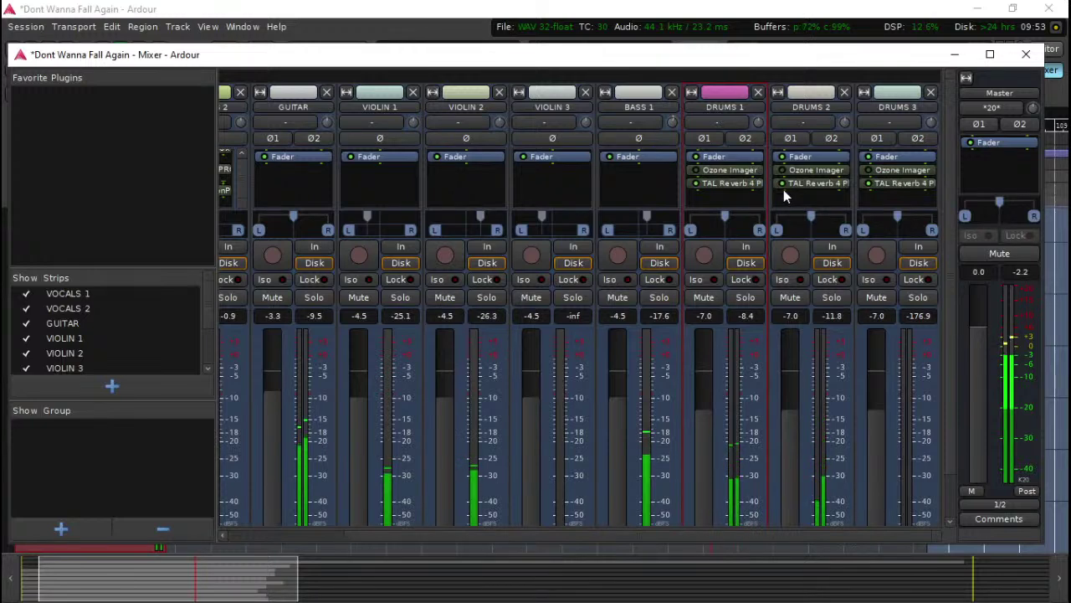
key("space")
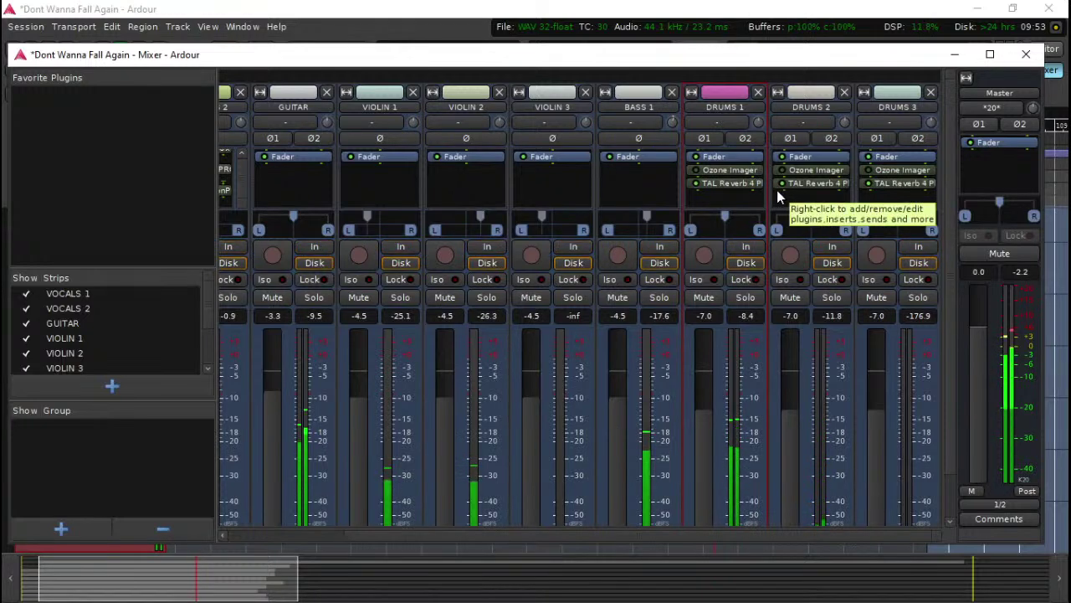
key("space")
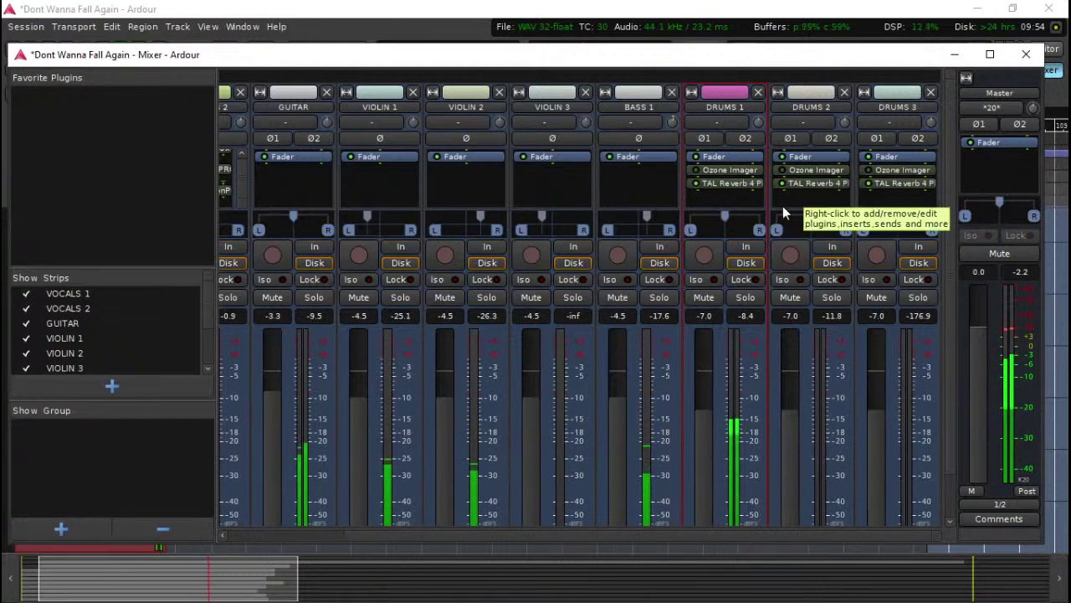
mouse_move(741, 224)
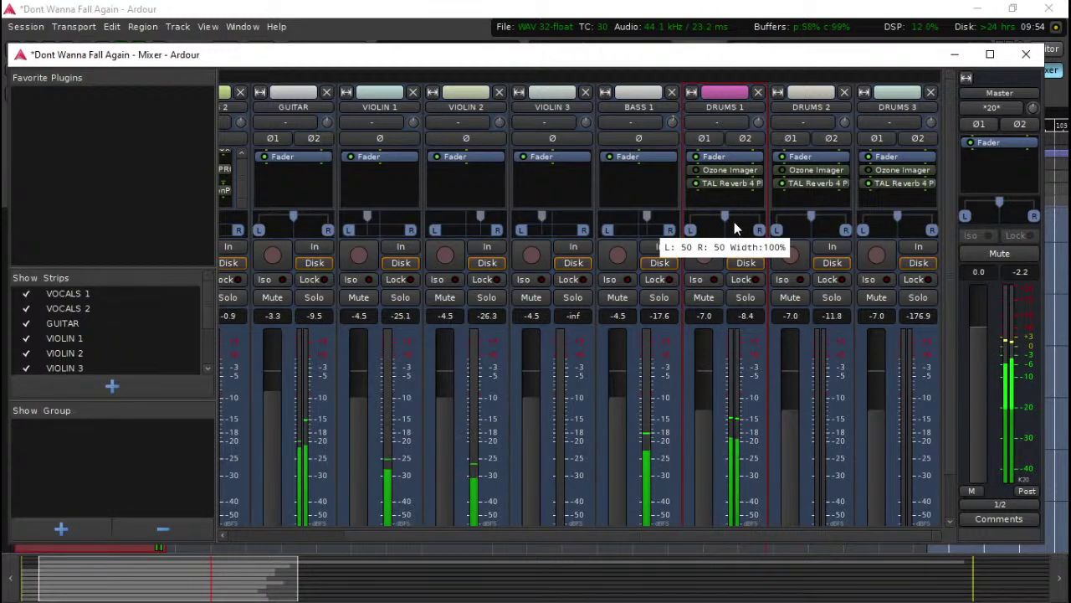
Step: Close the mixer and replay the song's drum entrance from about 2:03
left_click(1034, 60)
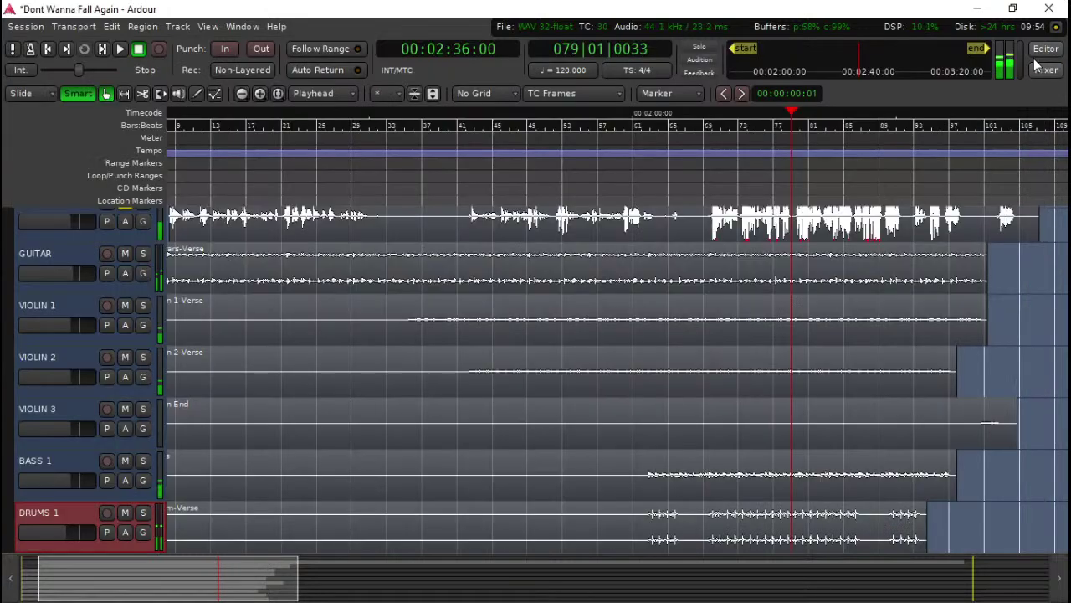
left_click(588, 170)
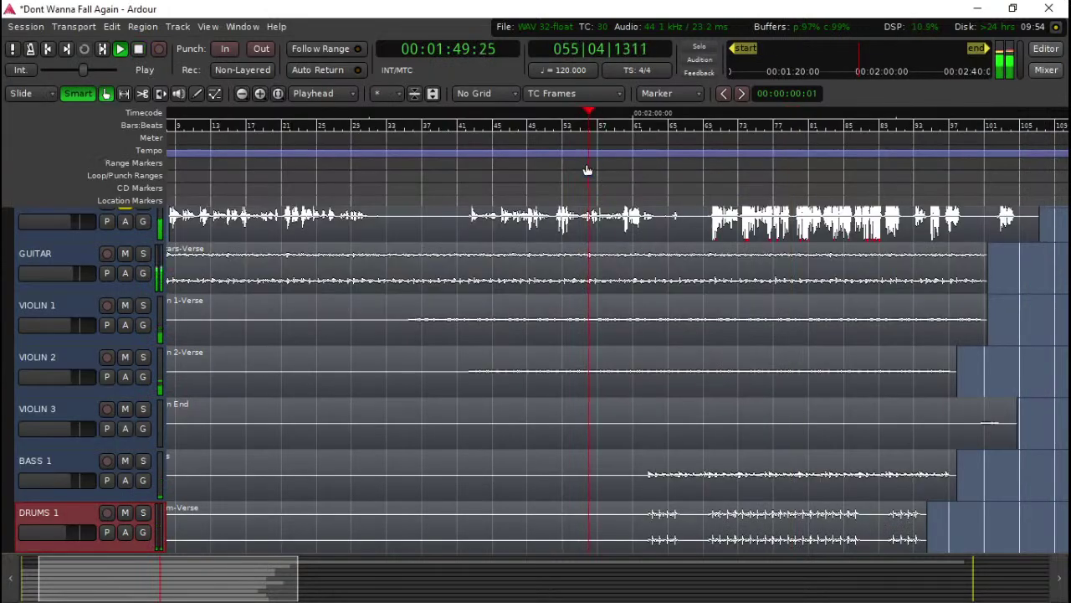
key("space")
left_click(640, 181)
key("space")
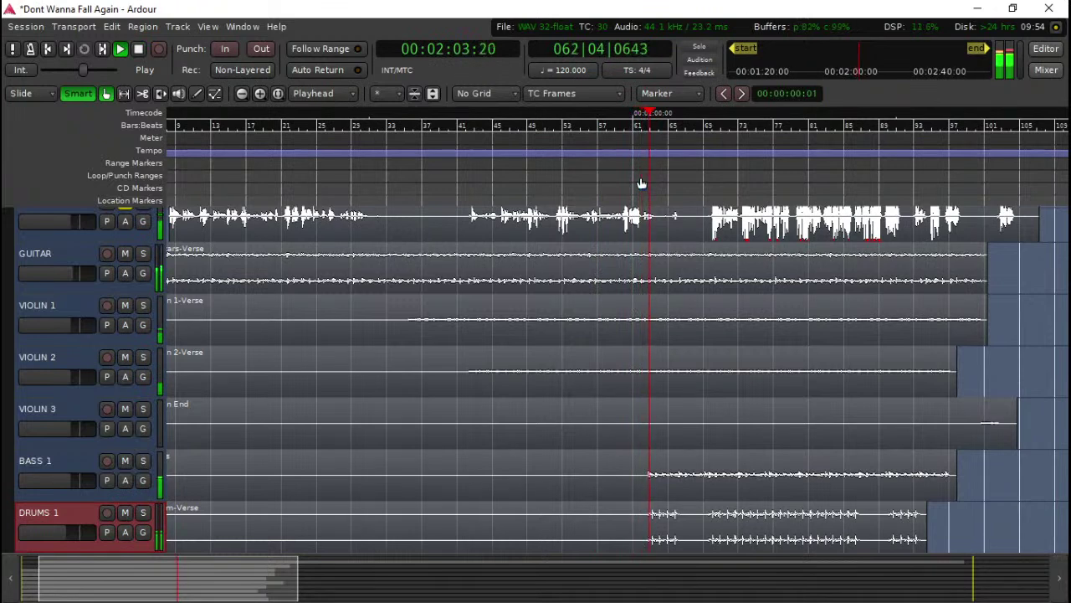
key("space")
key("space")
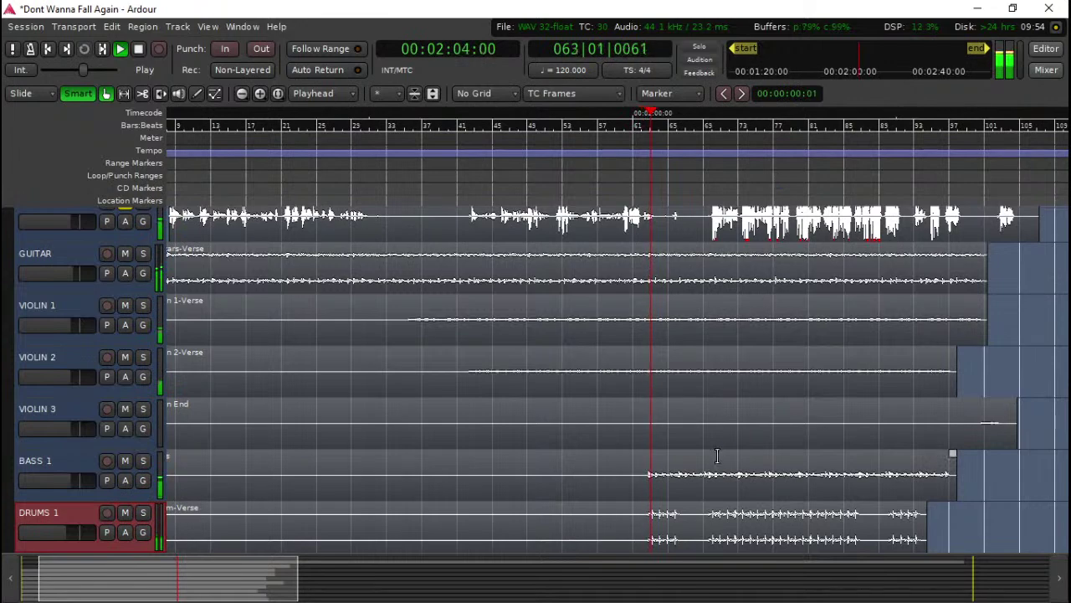
Step: Insert the Equilibre equalizer on the GUITAR track, finding it with the filter "eq", and play the mix briefly through it
scroll(701, 435, "up", 3)
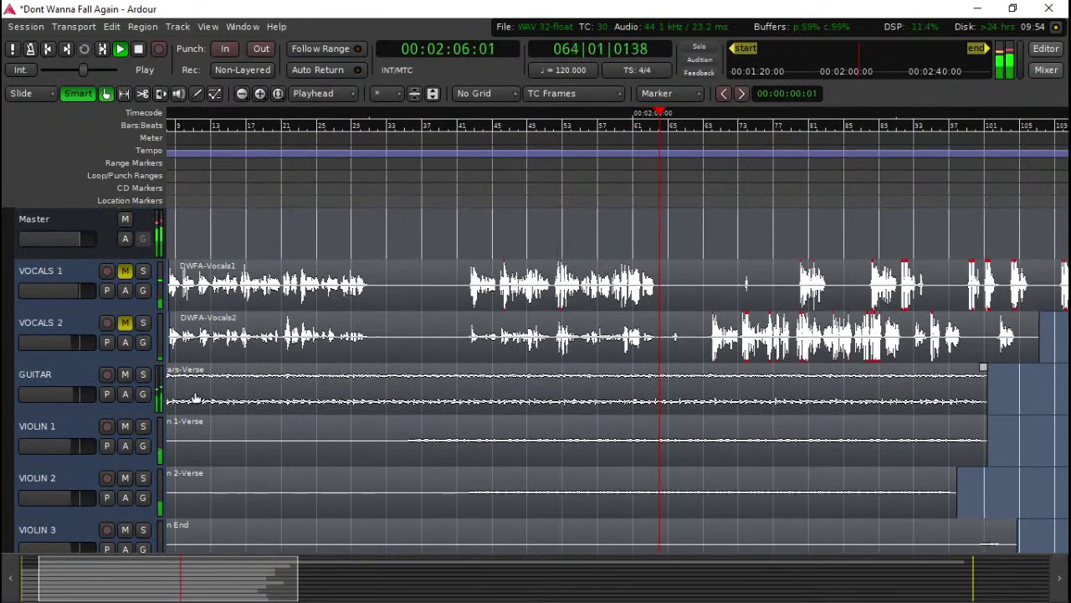
scroll(251, 398, "down", 1)
left_click(1045, 71)
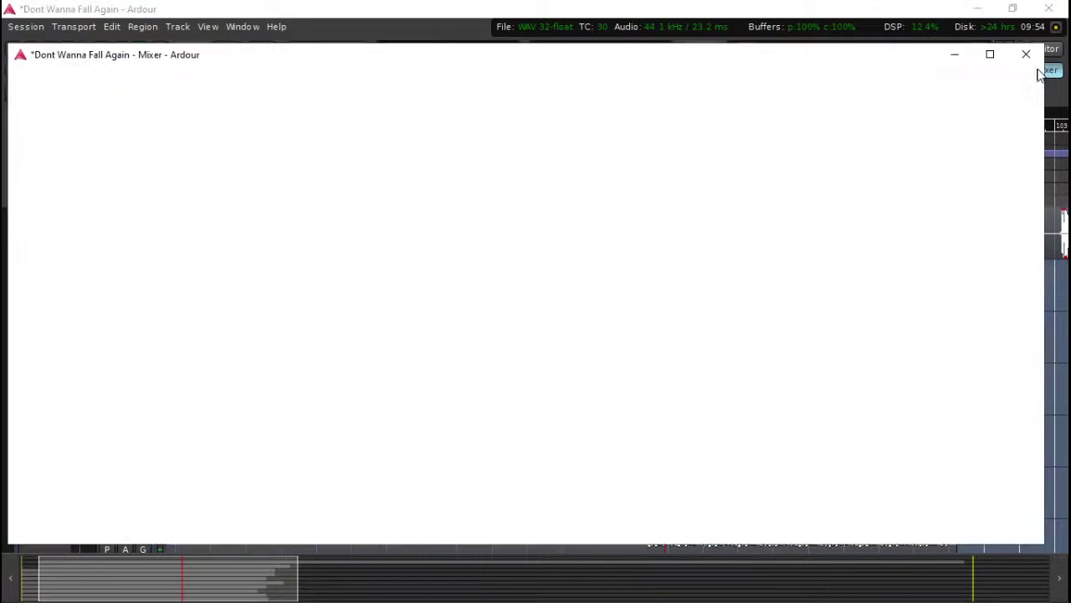
double_click(310, 193)
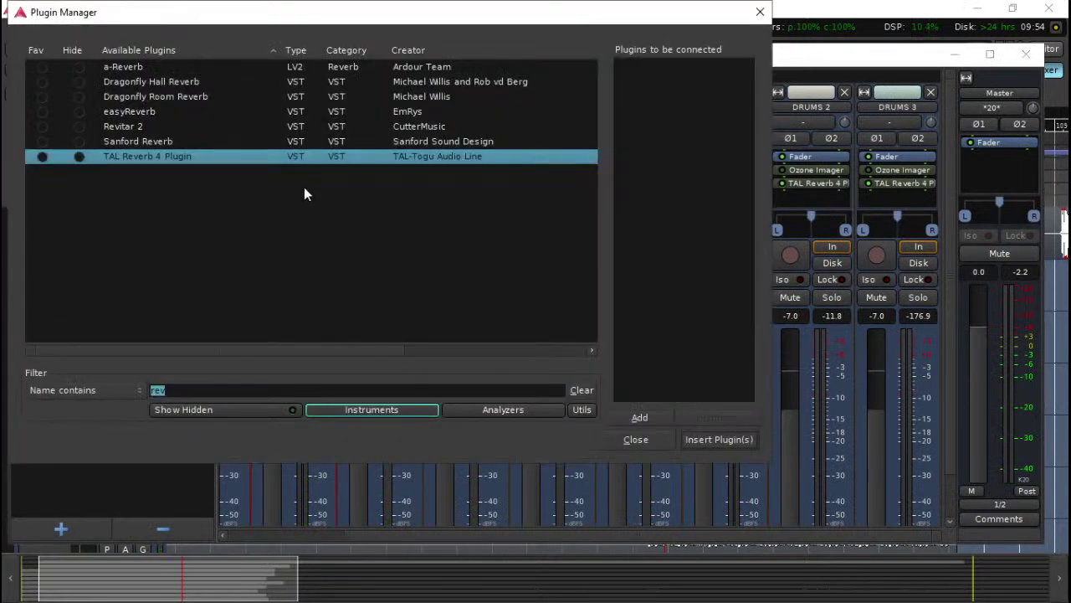
type("eq")
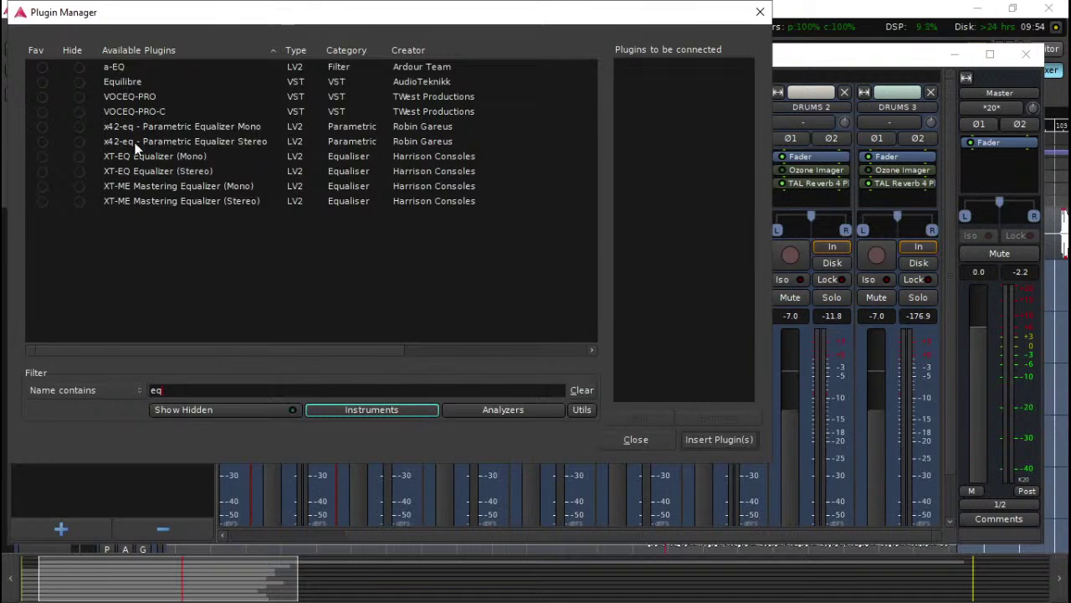
double_click(130, 81)
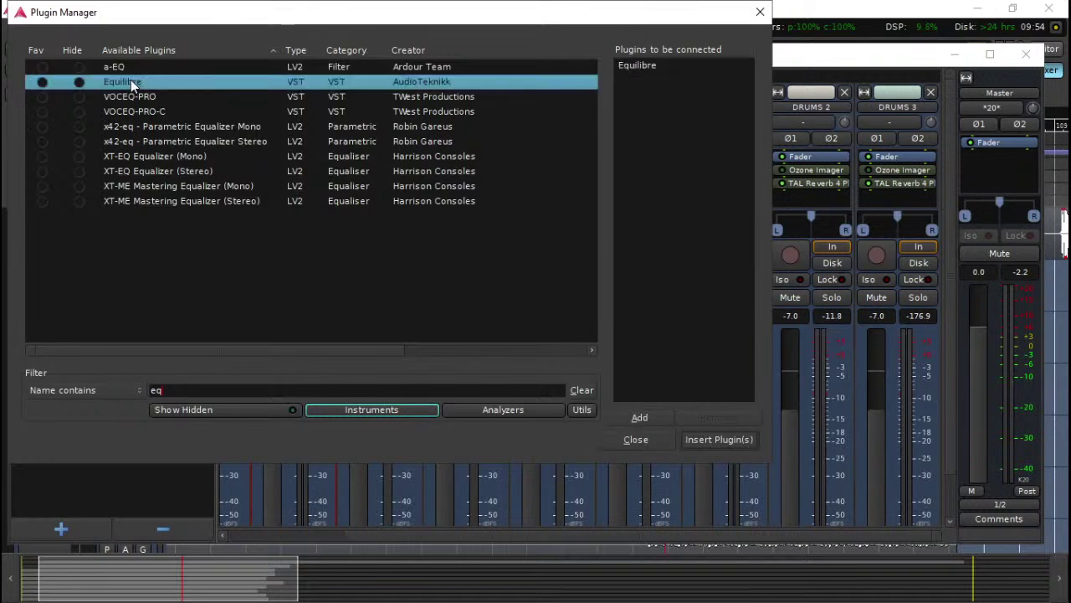
left_click(696, 439)
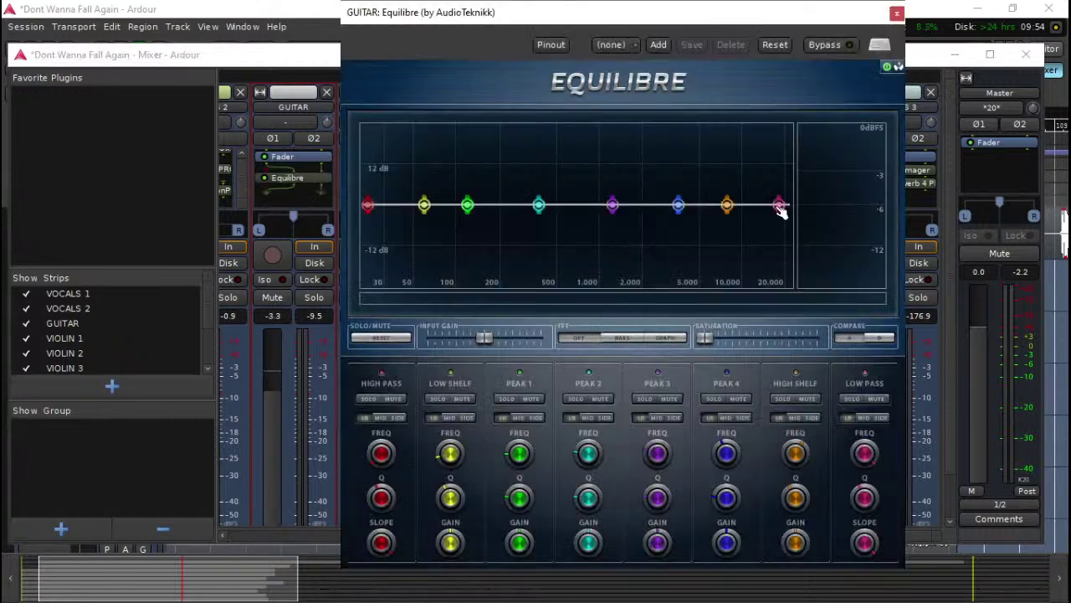
key("space")
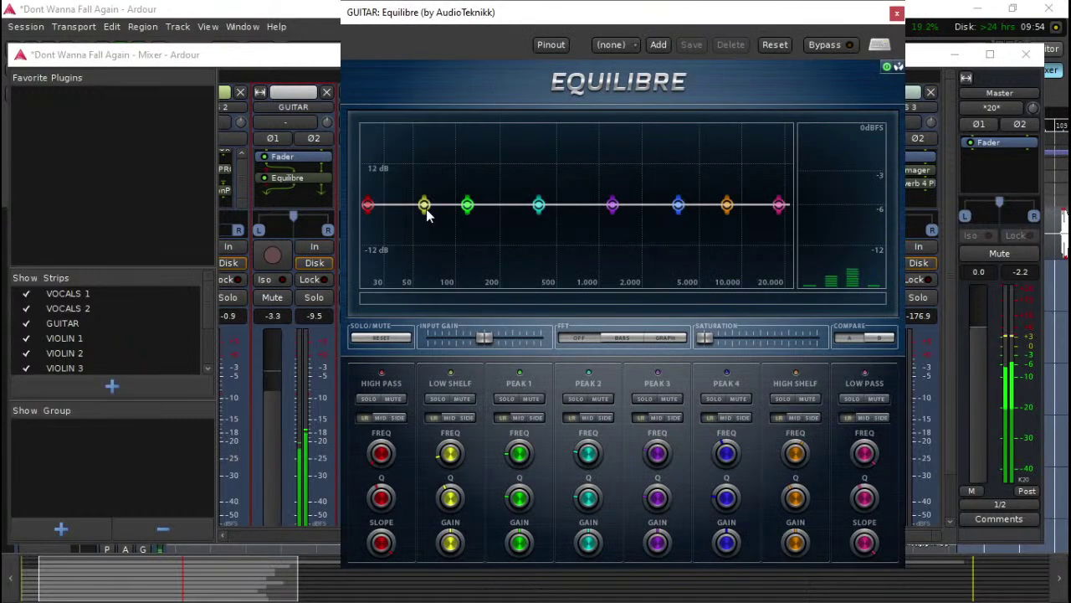
key("space")
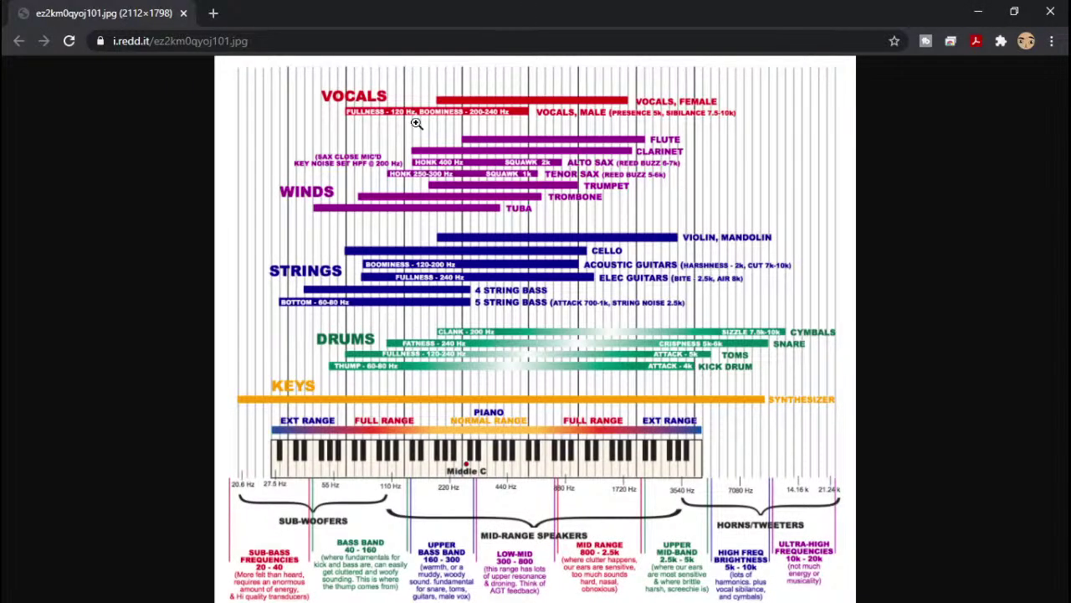
Step: Examine the strings section of the instrument frequency chart for the guitar ranges, then return to Ardour
left_click(430, 217)
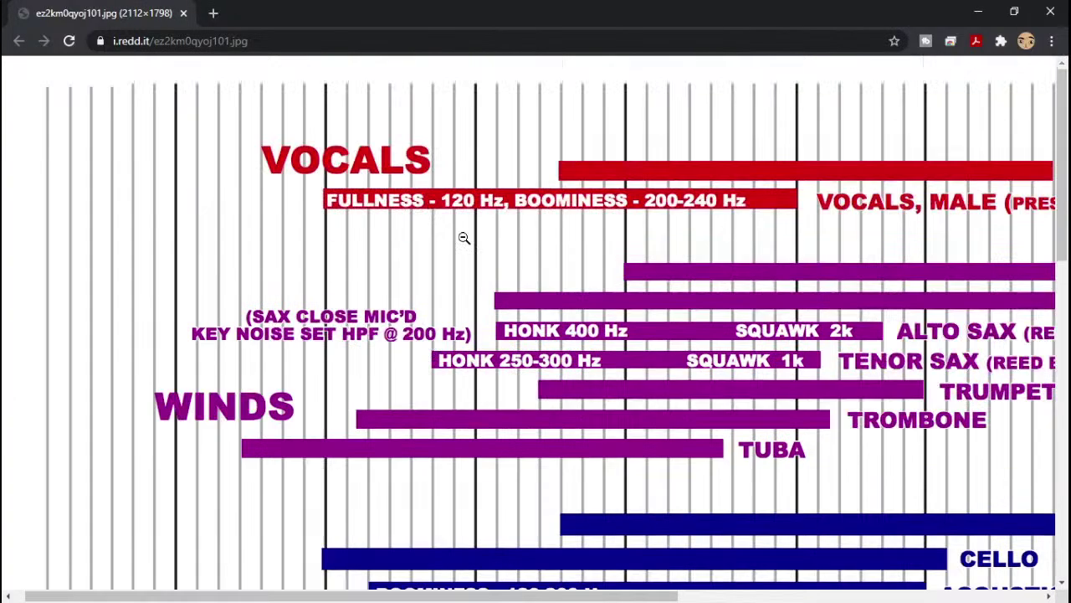
left_click(467, 238)
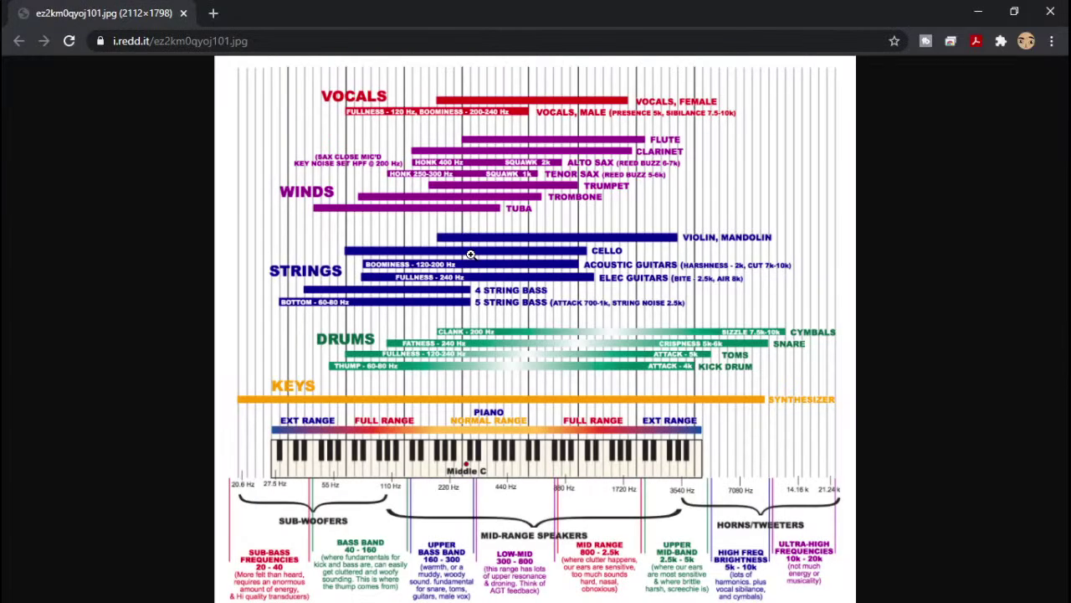
left_click(511, 288)
scroll(512, 287, "down", 3)
scroll(512, 287, "left", 2)
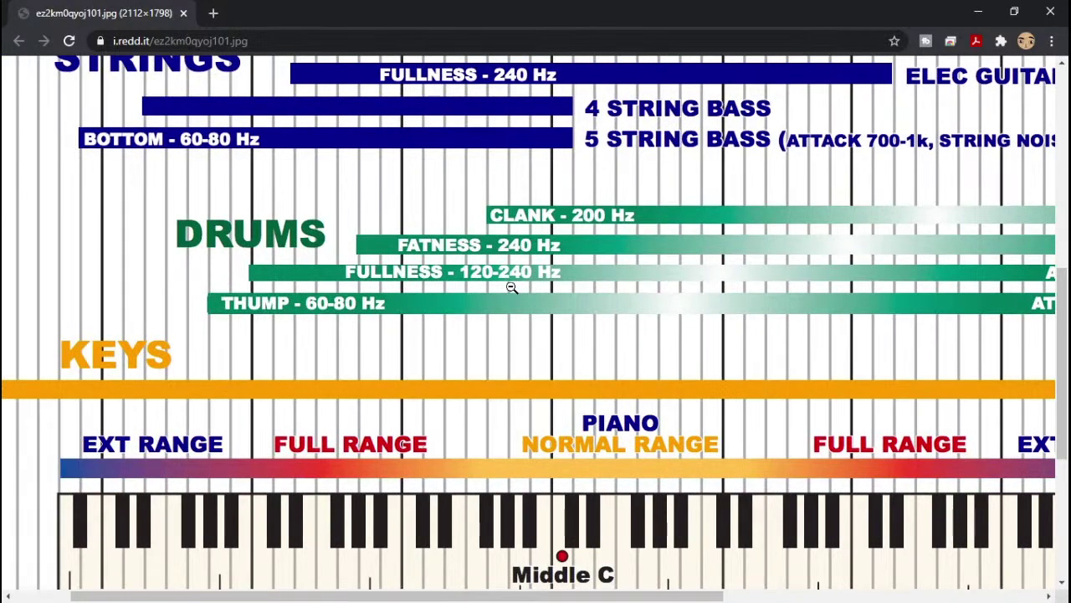
scroll(511, 287, "left", 2)
scroll(512, 287, "up", 3)
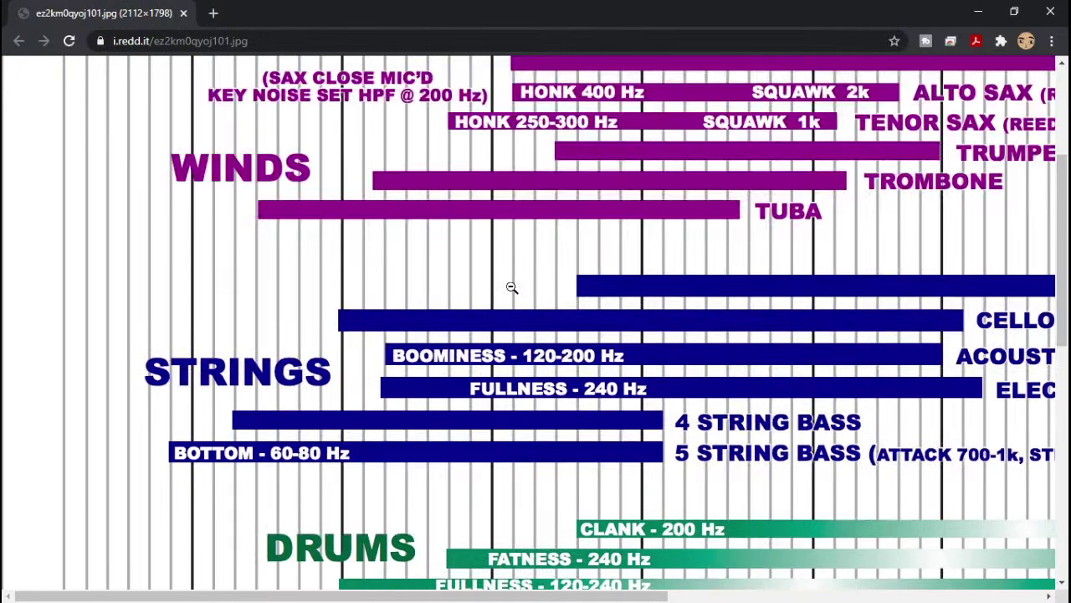
scroll(511, 287, "right", 8)
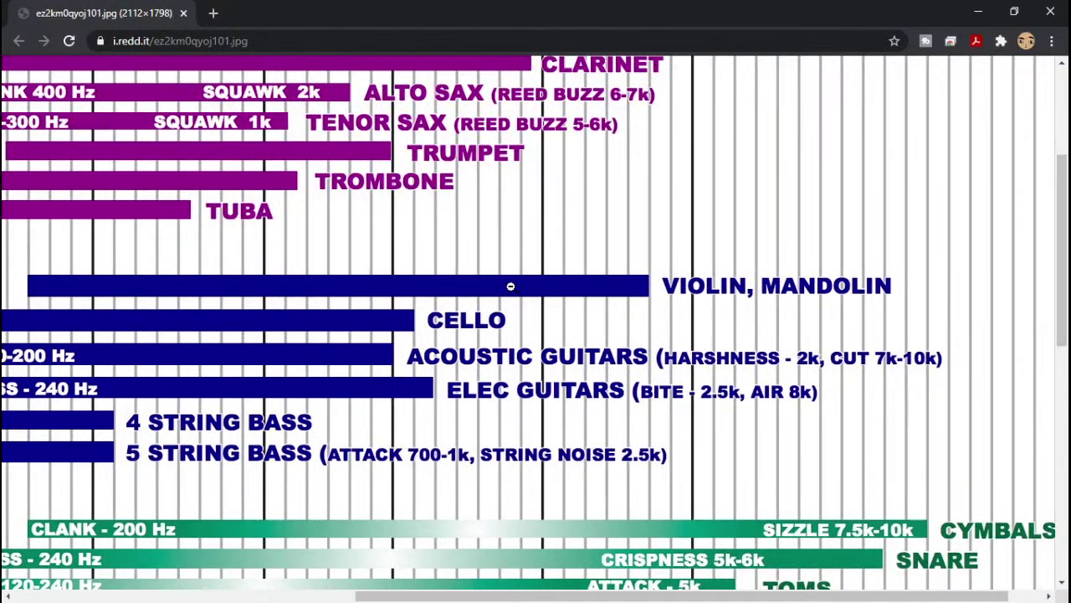
scroll(510, 286, "right", 3)
left_click(978, 13)
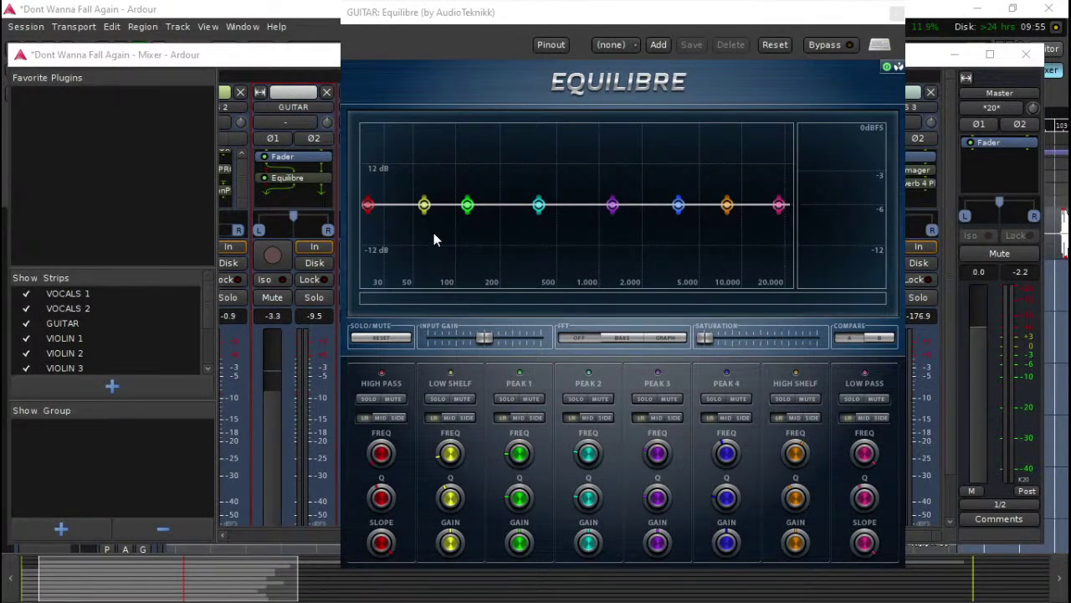
Step: Recheck the acoustic and electric guitar ranges on the instrument frequency chart in the browser, and return to Ardour
left_click_drag(424, 204, 424, 204)
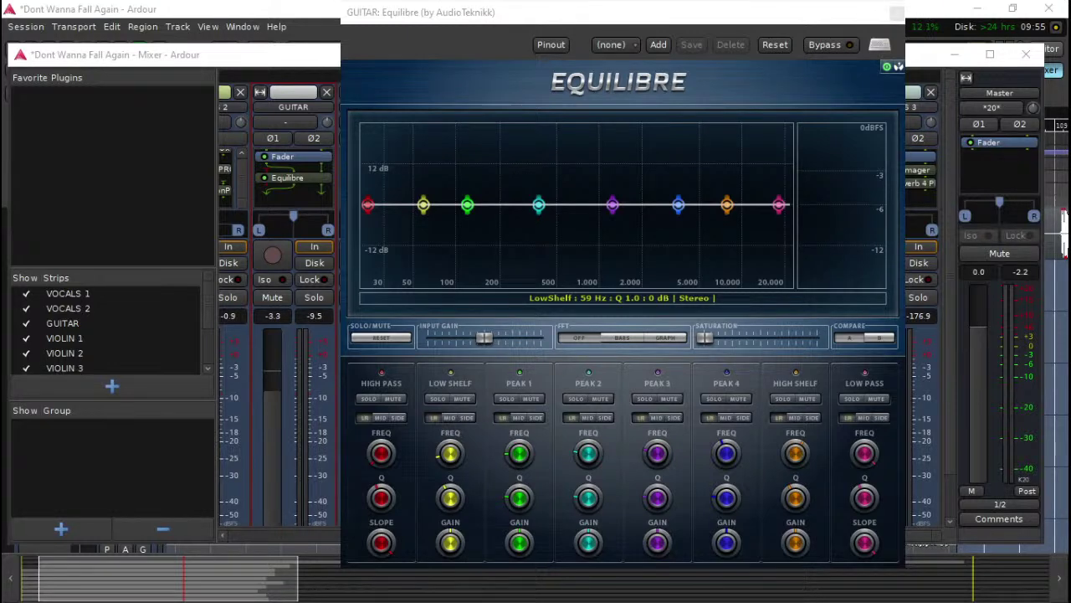
key("alt+Tab")
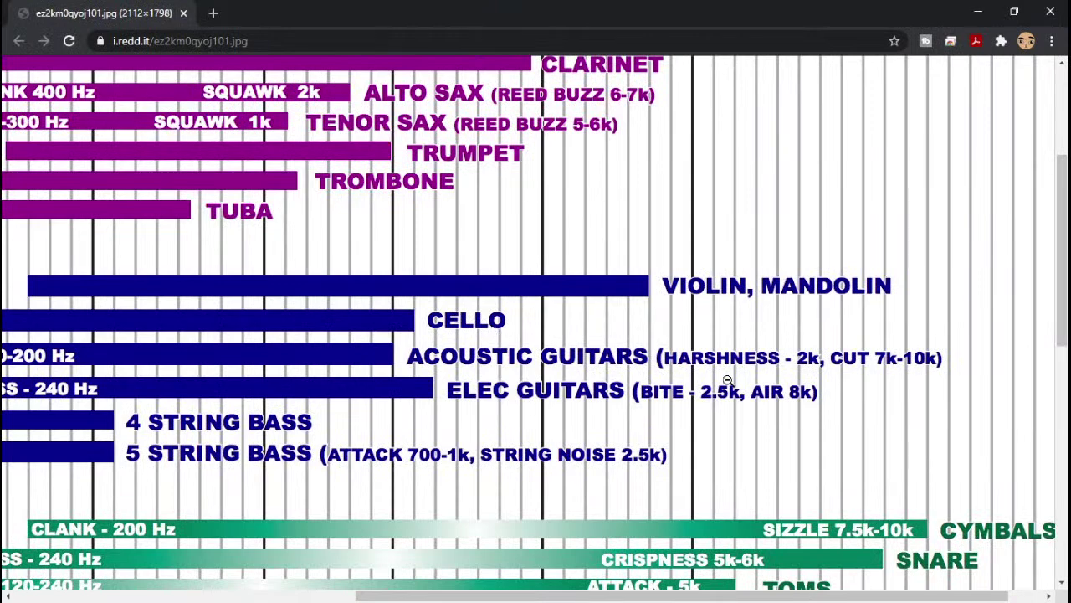
scroll(703, 388, "left", 7)
scroll(693, 386, "right", 3)
scroll(740, 377, "right", 4)
left_click(980, 12)
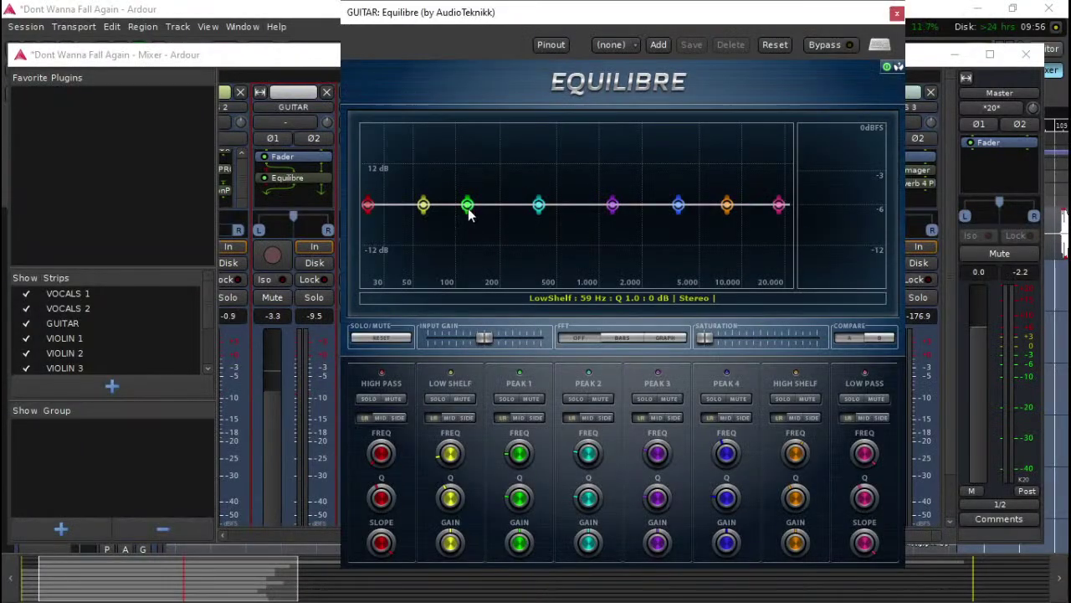
Step: In the GUITAR Equilibre, cut Peak 1 to -9 dB at 117 Hz and move the Low Shelf to 56 Hz
mouse_move(469, 225)
left_mouse_down()
mouse_move(494, 241)
mouse_move(466, 238)
mouse_move(473, 205)
mouse_move(466, 235)
left_mouse_up()
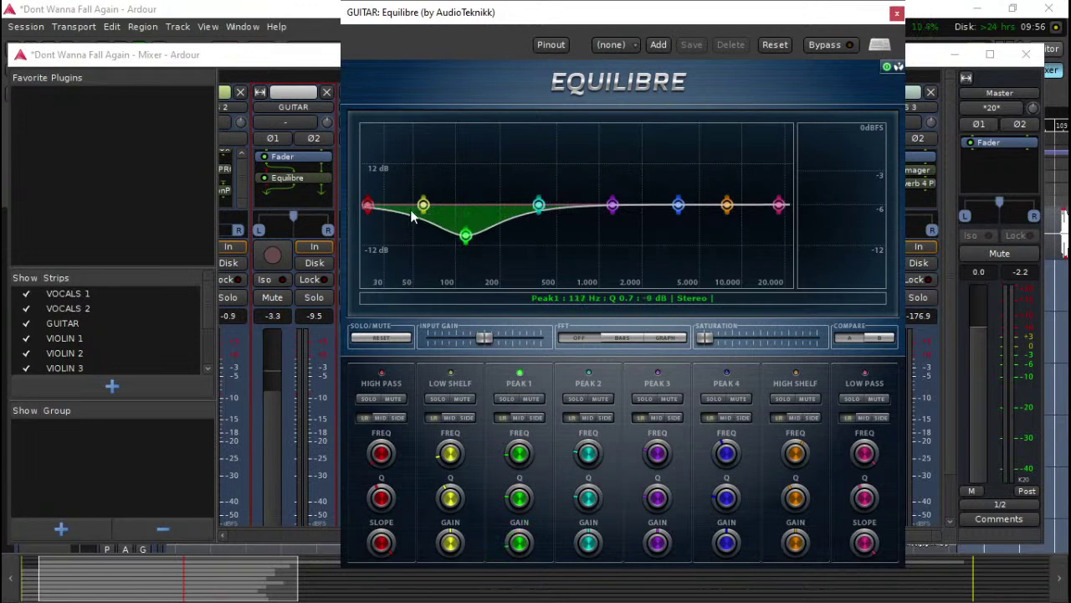
left_click_drag(424, 206, 420, 204)
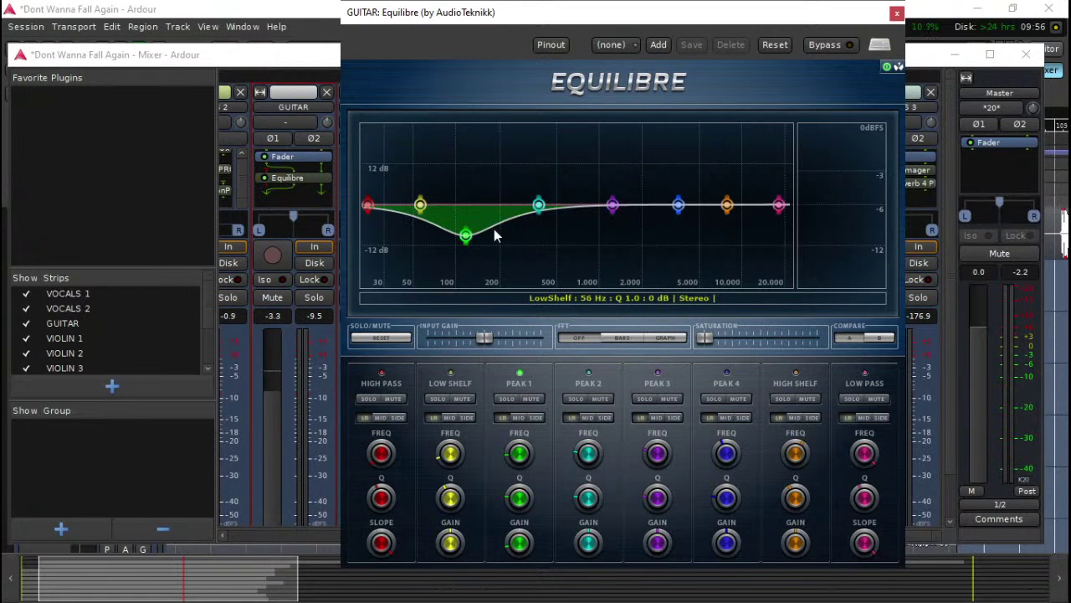
left_click(329, 213)
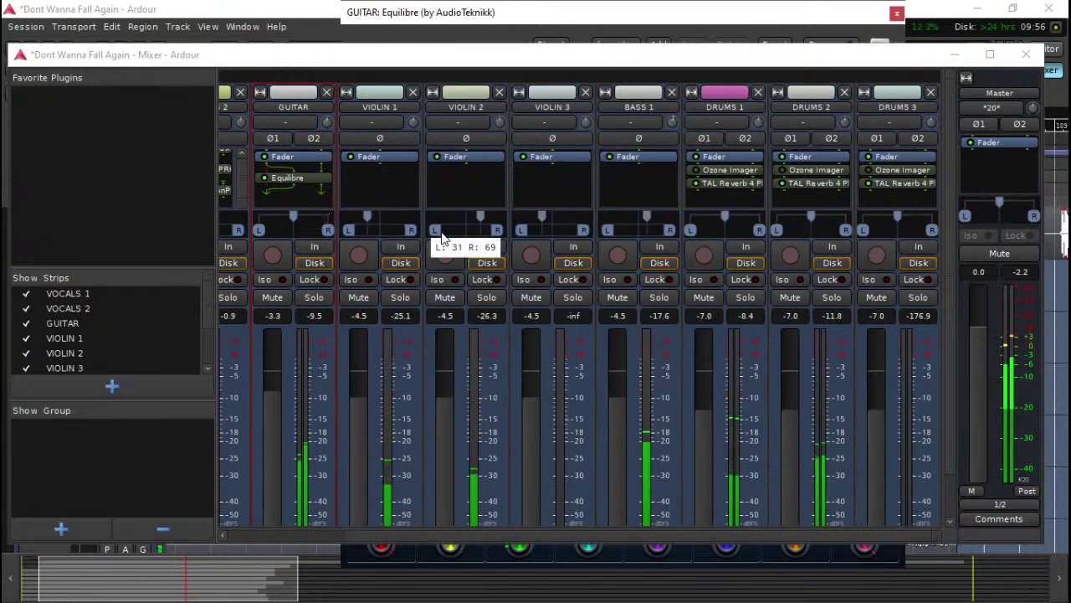
Step: Raise the GUITAR fader to -1.0 dB, restart playback from the song's beginning and close the track's Equilibre window
scroll(345, 356, "left", 1)
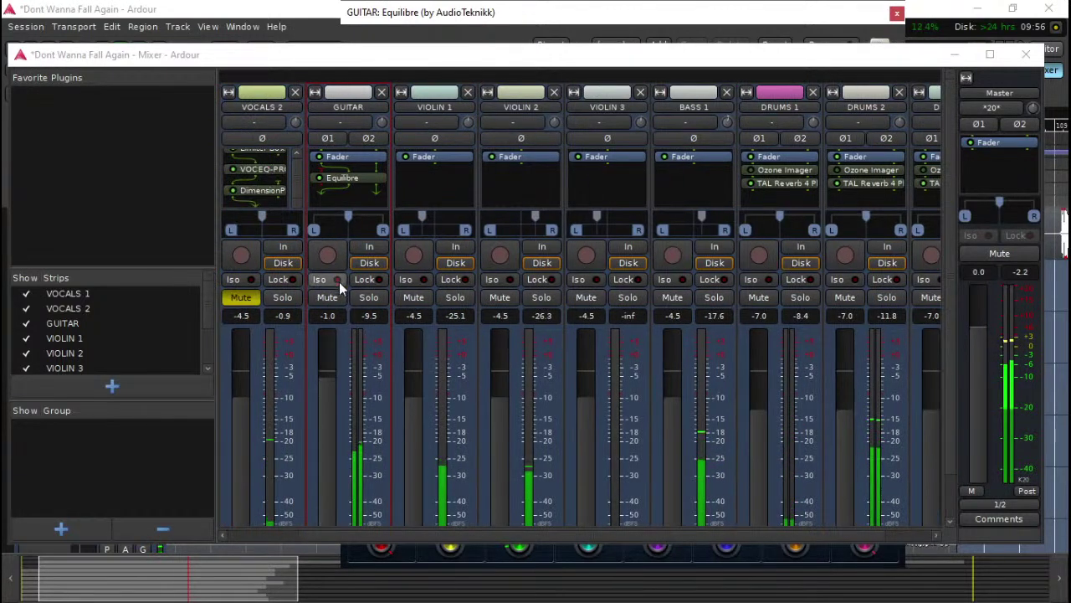
key("space")
key("space")
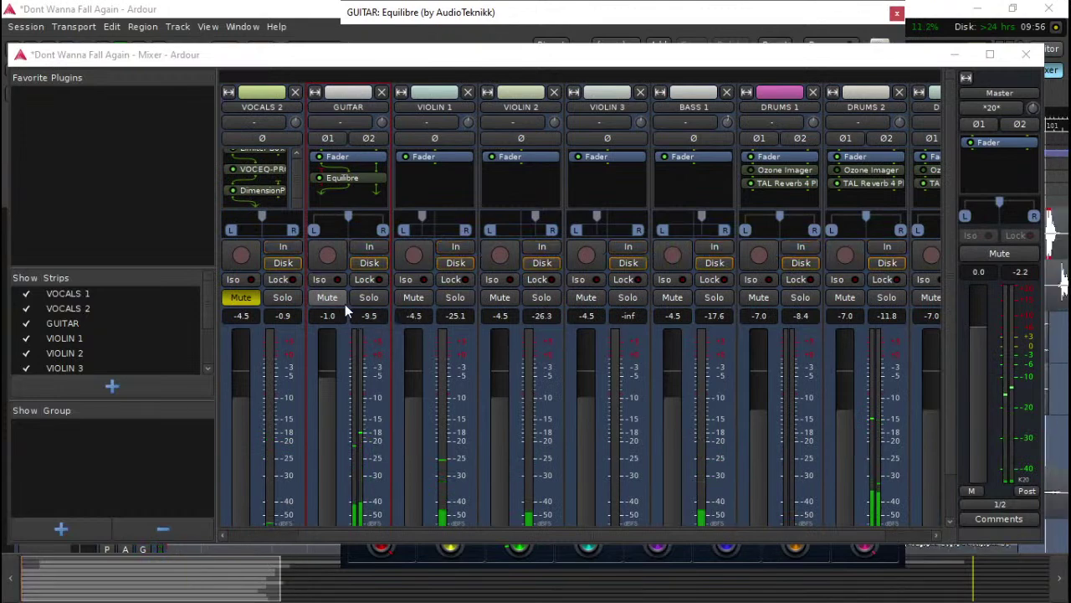
double_click(369, 175)
left_click(896, 13)
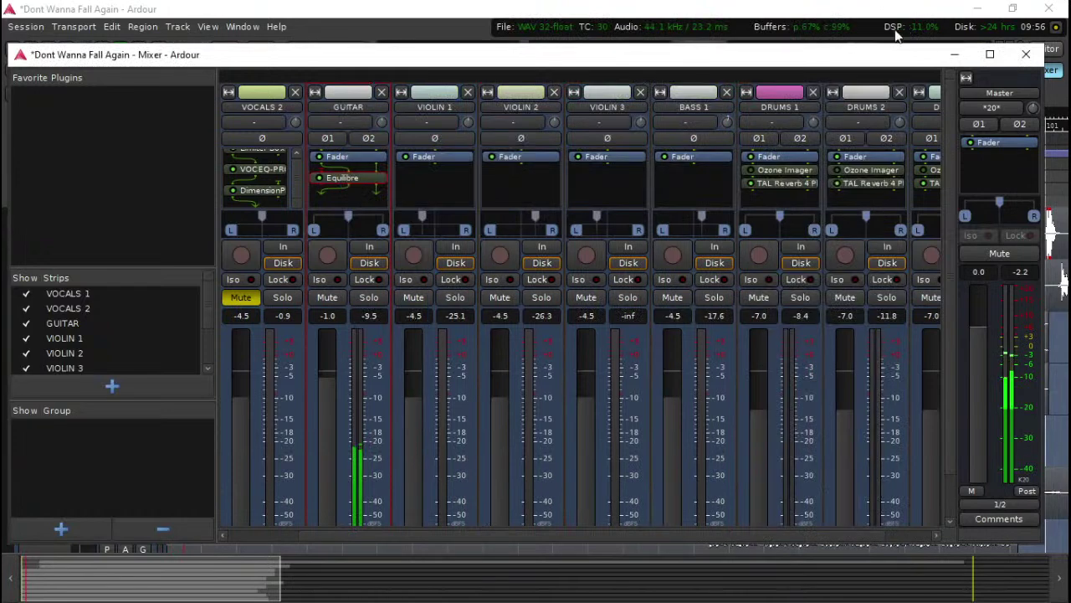
Step: Jump playback to about 1:19, just before the second vocal passage, and bring the mixer back up
left_click_drag(864, 57, 863, 89)
left_click(903, 71)
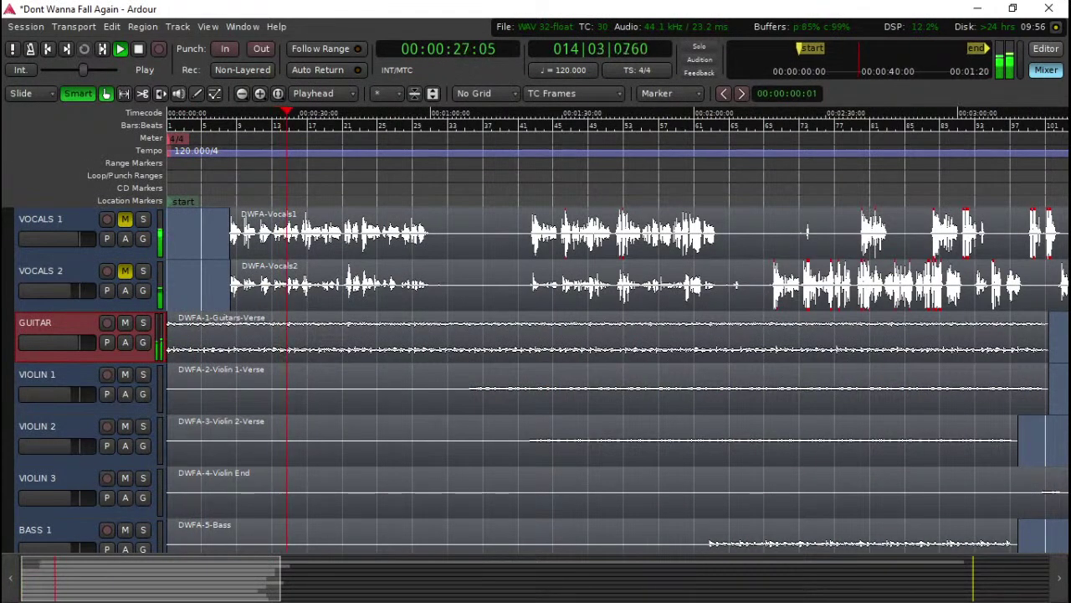
left_click(515, 139)
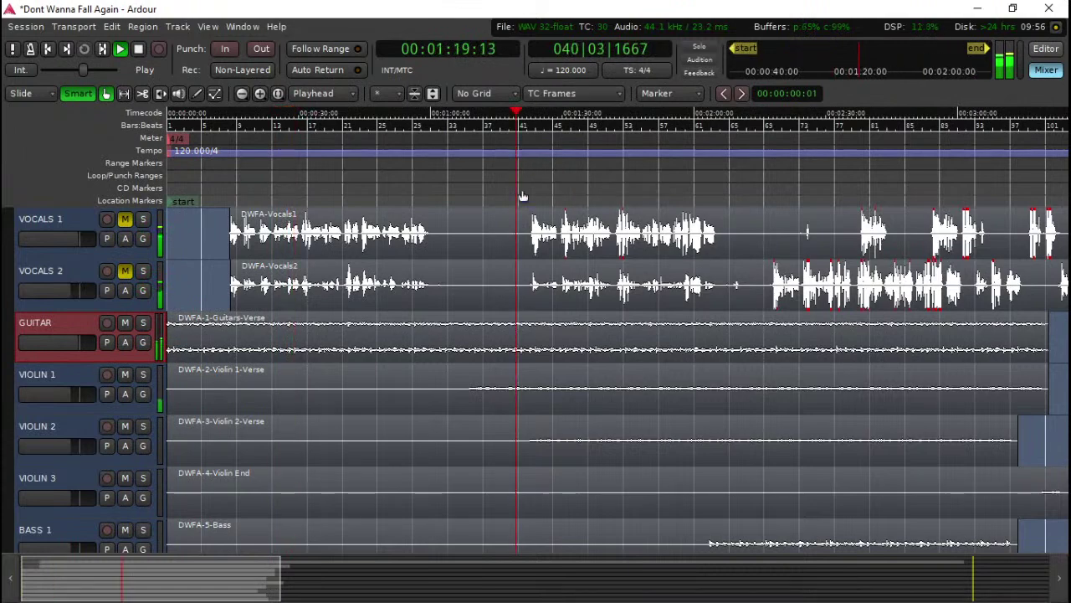
key("alt+m")
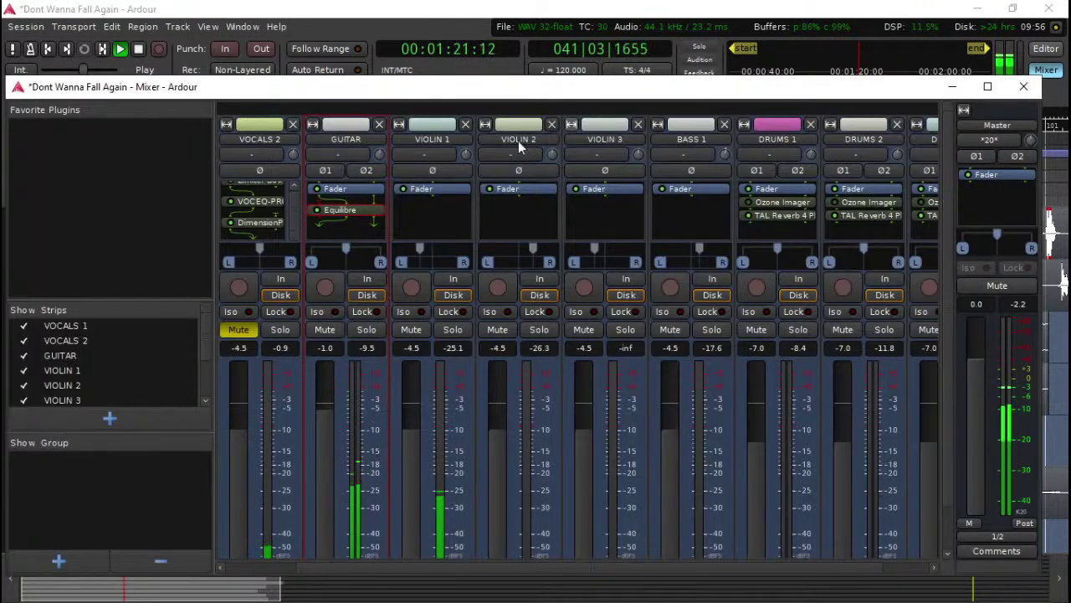
Step: Copy the GUITAR Equilibre to VIOLIN 1, keeping Peak 1 cut, boosting Peak 4 near 3 kHz and setting Peak 2 to -1 dB at 471 Hz
left_click_drag(356, 211, 446, 219)
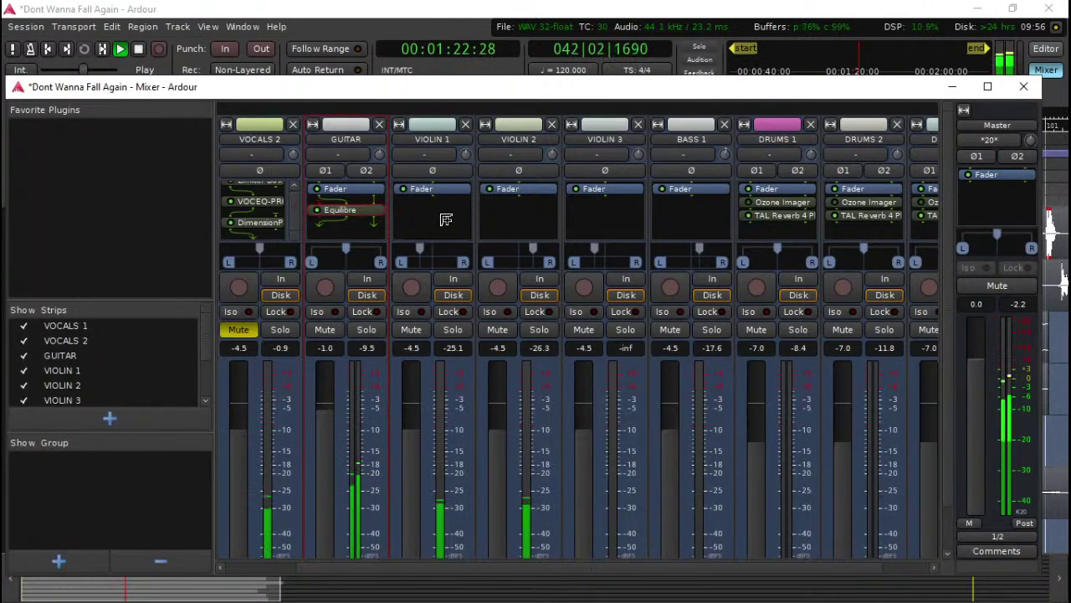
double_click(445, 208)
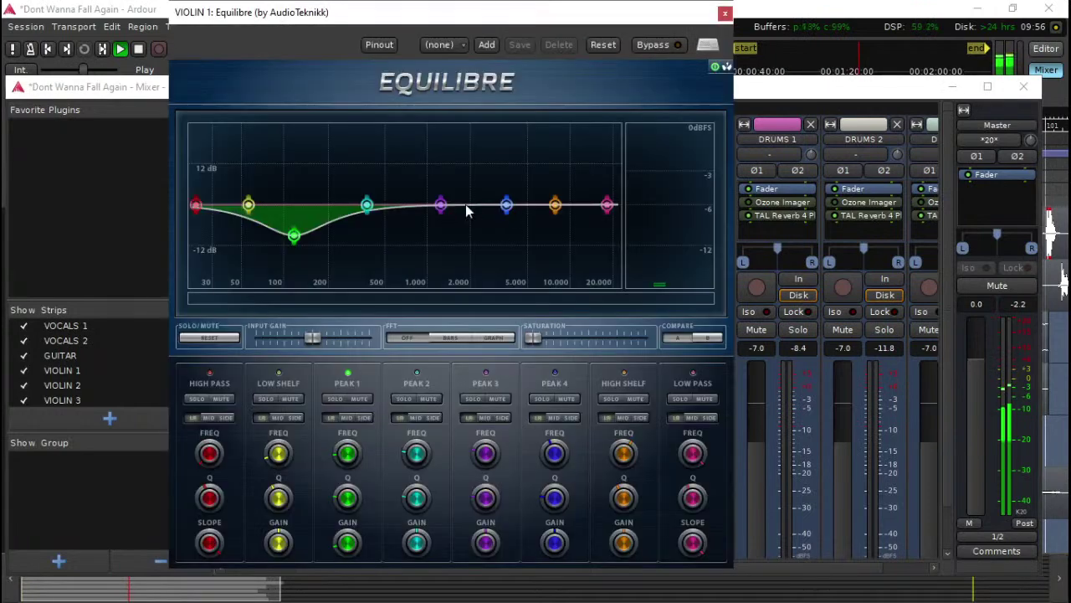
left_click_drag(293, 235, 298, 189)
left_click_drag(506, 206, 498, 243)
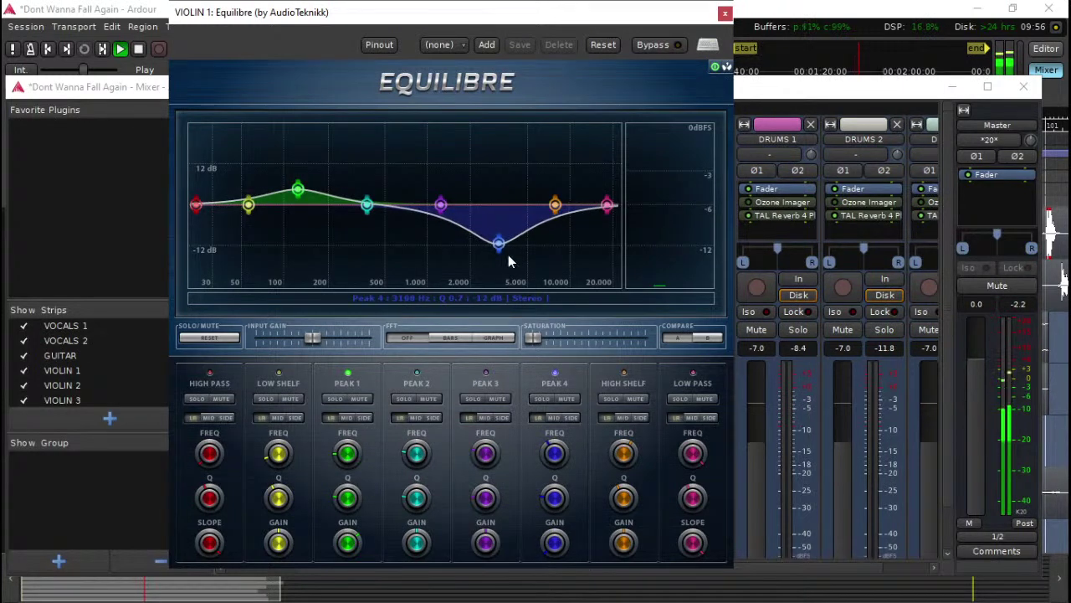
left_click_drag(498, 243, 497, 178)
left_click_drag(304, 189, 301, 230)
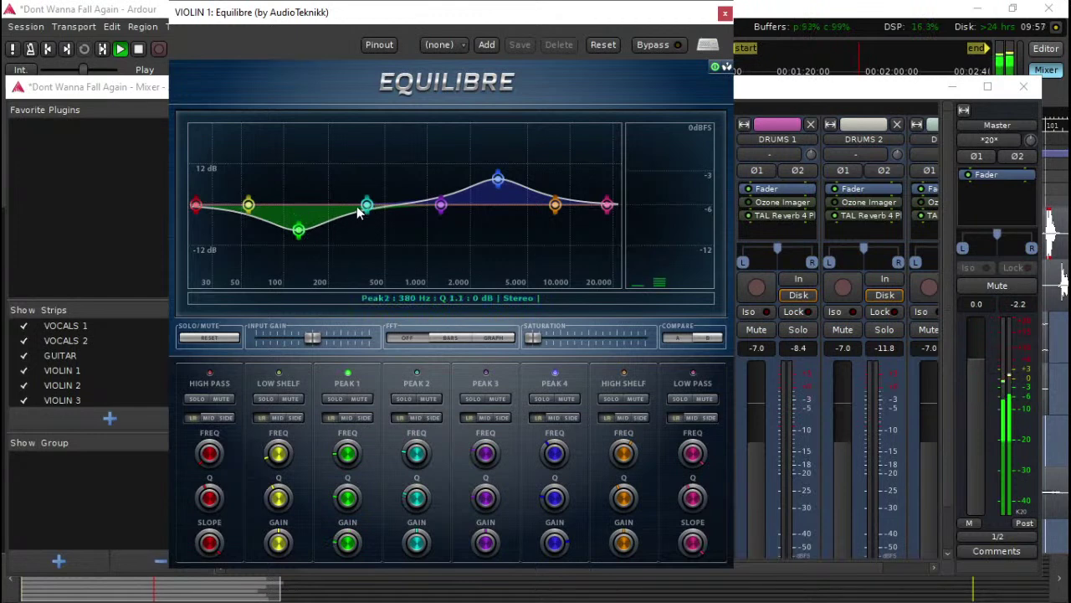
mouse_move(367, 205)
left_mouse_down()
mouse_move(372, 214)
mouse_move(380, 206)
left_mouse_up()
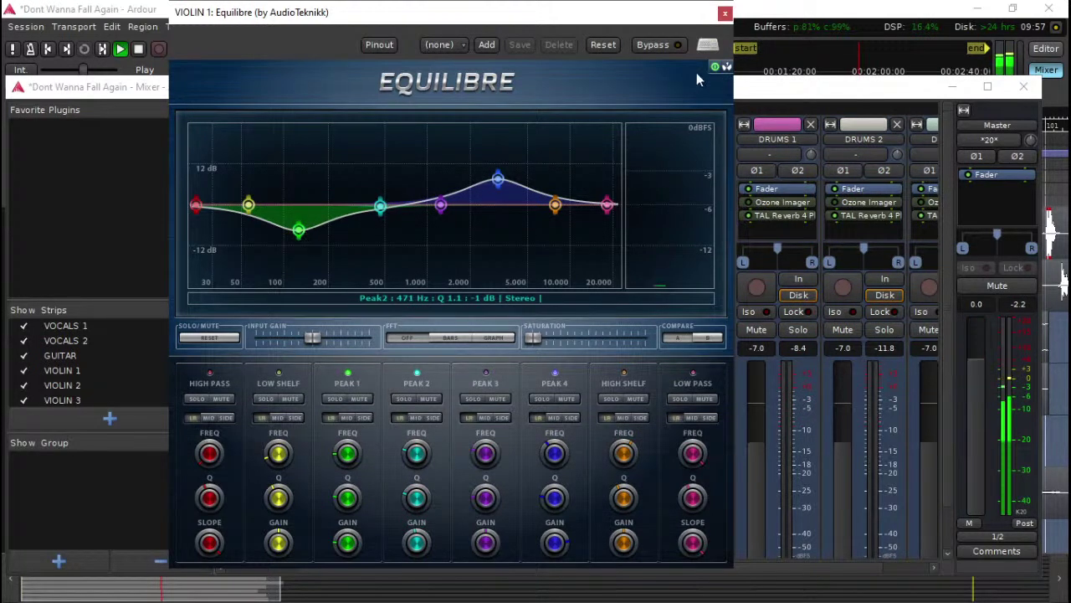
Step: Add a copy of the Equilibre equalizer to VIOLIN 2 and close the VIOLIN 1 equalizer window
left_click_drag(381, 209, 529, 221)
left_click(725, 13)
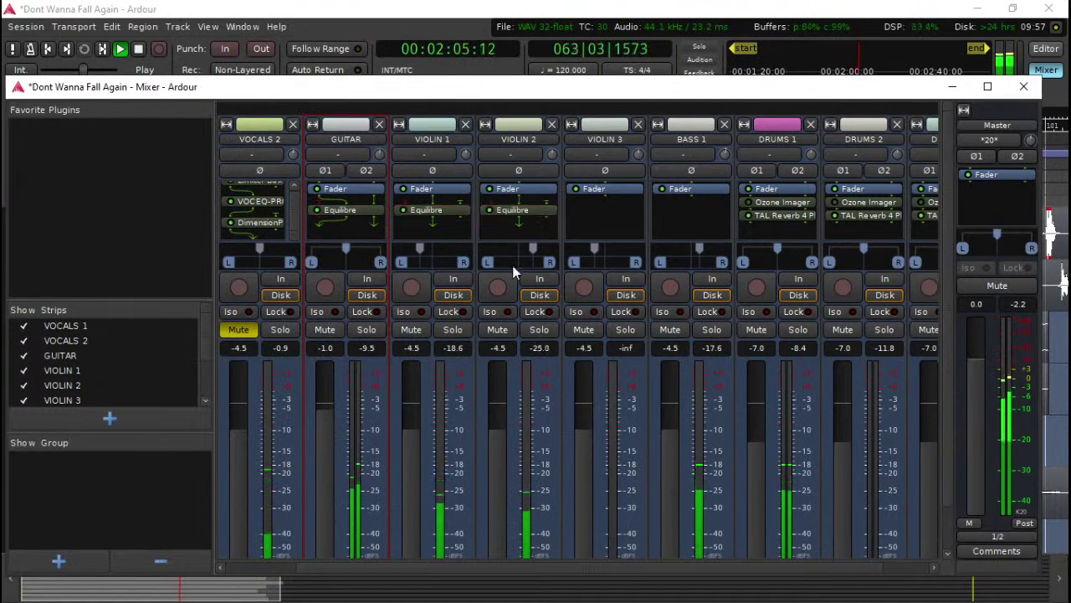
Step: In the GUITAR Equilibre, reset Peak 1 to 0 dB and cut Peak 3 to -3 dB at 1375 Hz
double_click(354, 208)
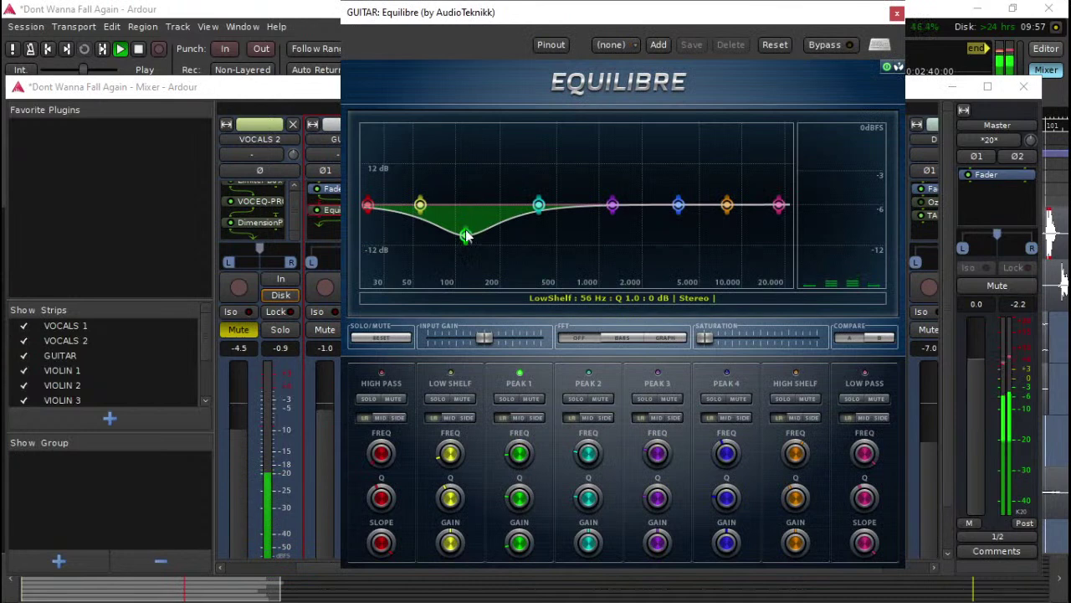
left_click_drag(466, 236, 467, 199)
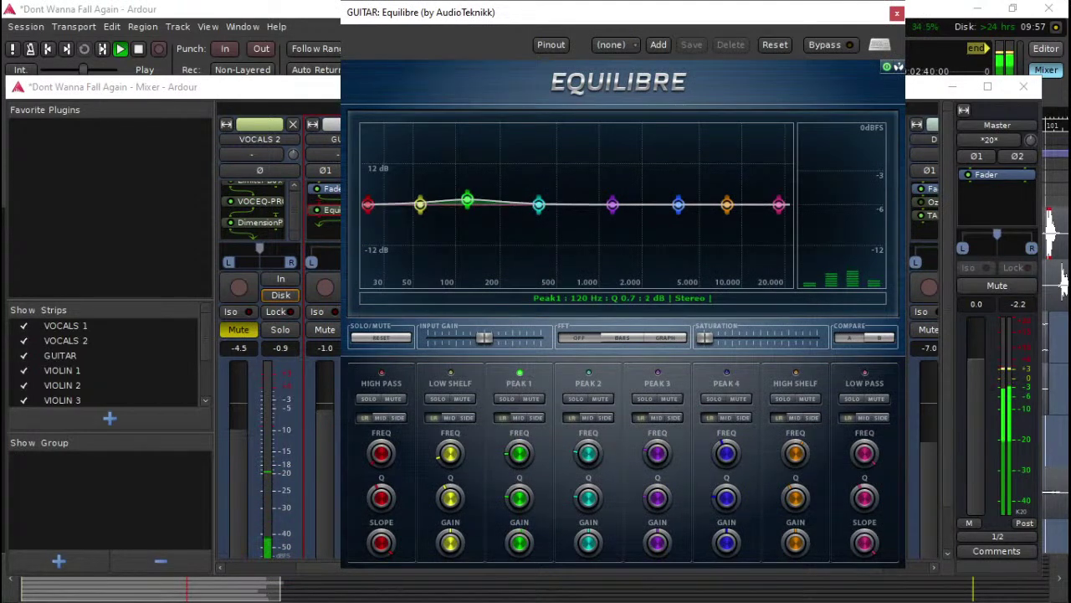
mouse_move(615, 210)
left_mouse_down()
mouse_move(621, 192)
mouse_move(617, 216)
left_mouse_up()
key("space")
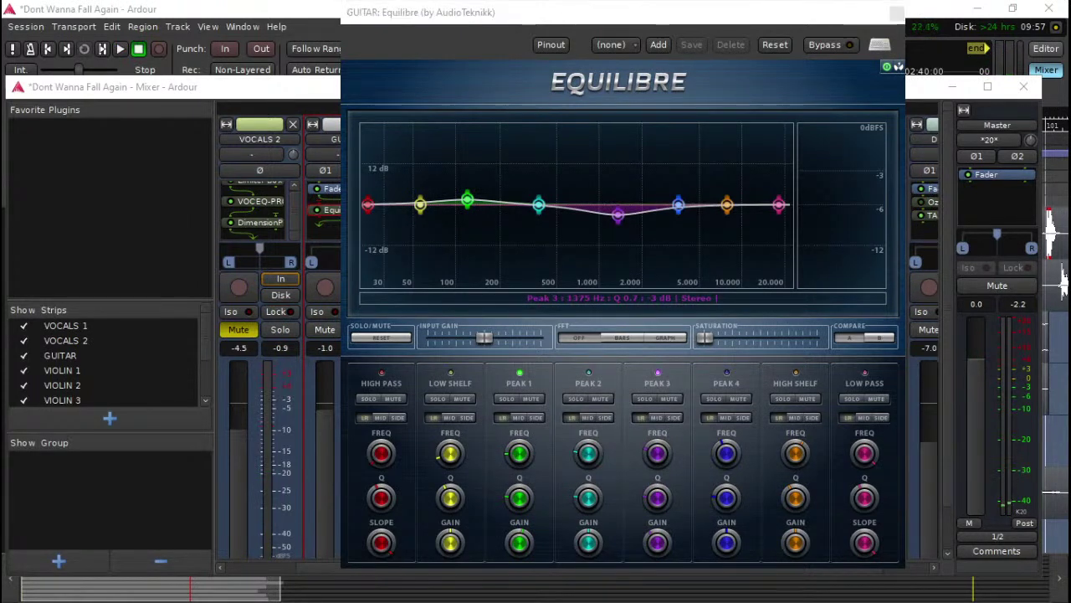
left_click(476, 214)
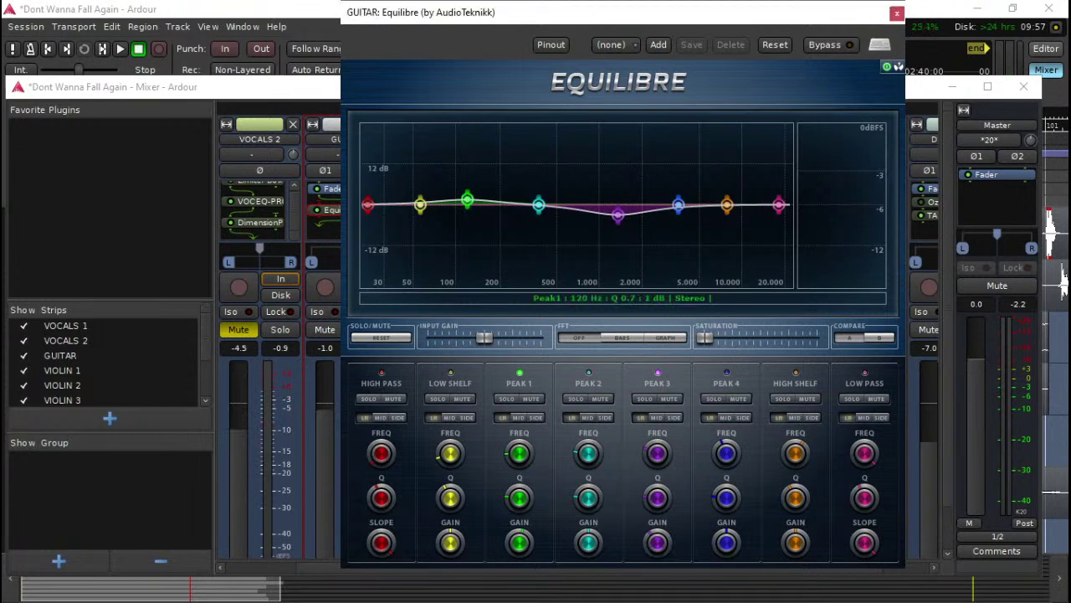
double_click(467, 200)
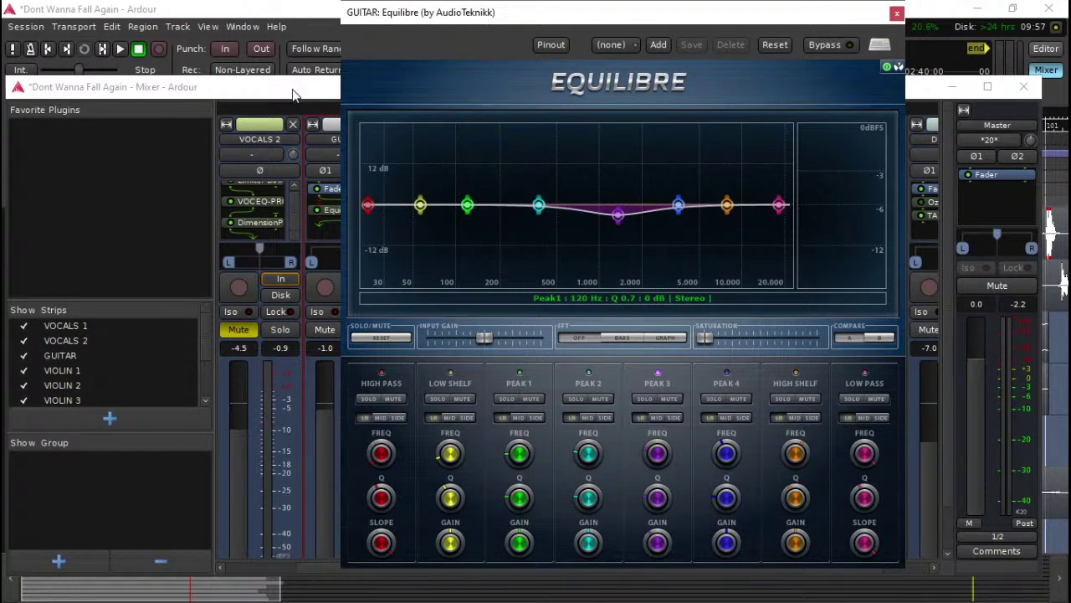
Step: Deepen the GUITAR Peak 3 cut to -5 dB at 1328 Hz and play the song from about 2:16
left_click(293, 95)
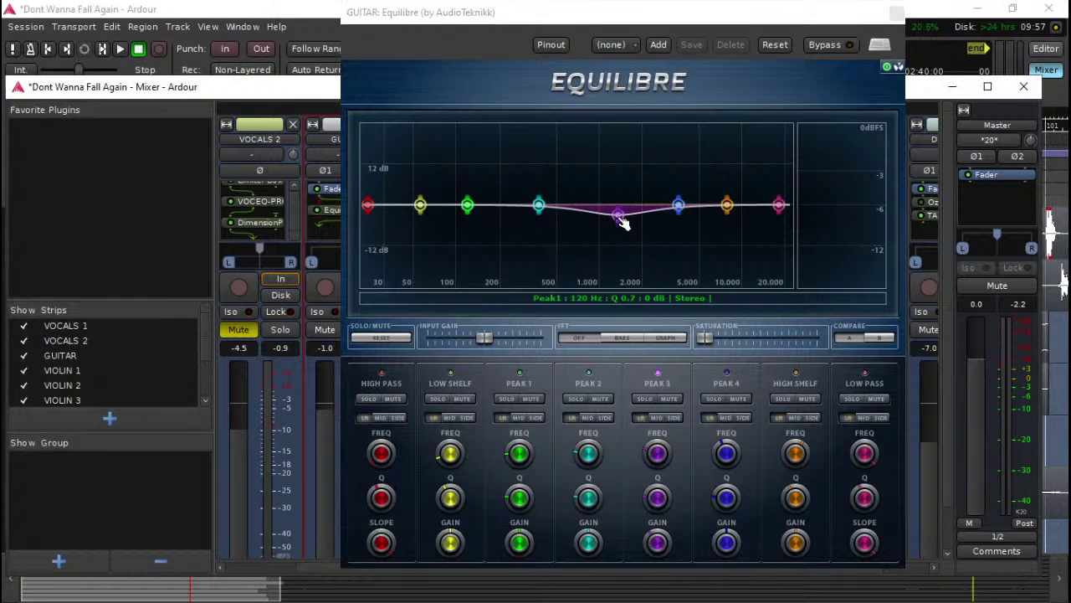
left_click_drag(620, 215, 618, 221)
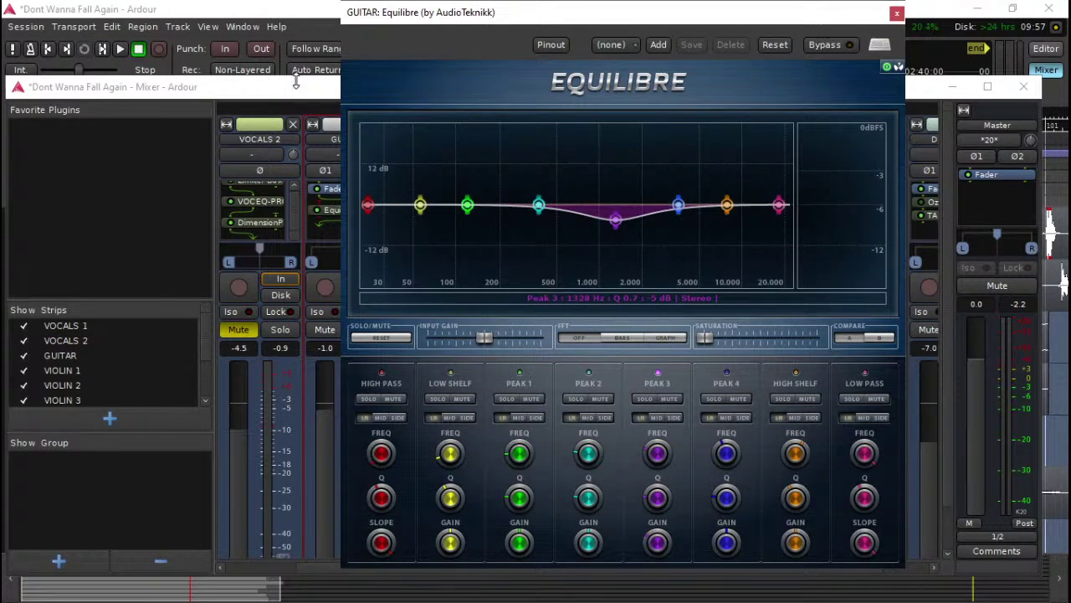
left_click_drag(775, 23, 573, 40)
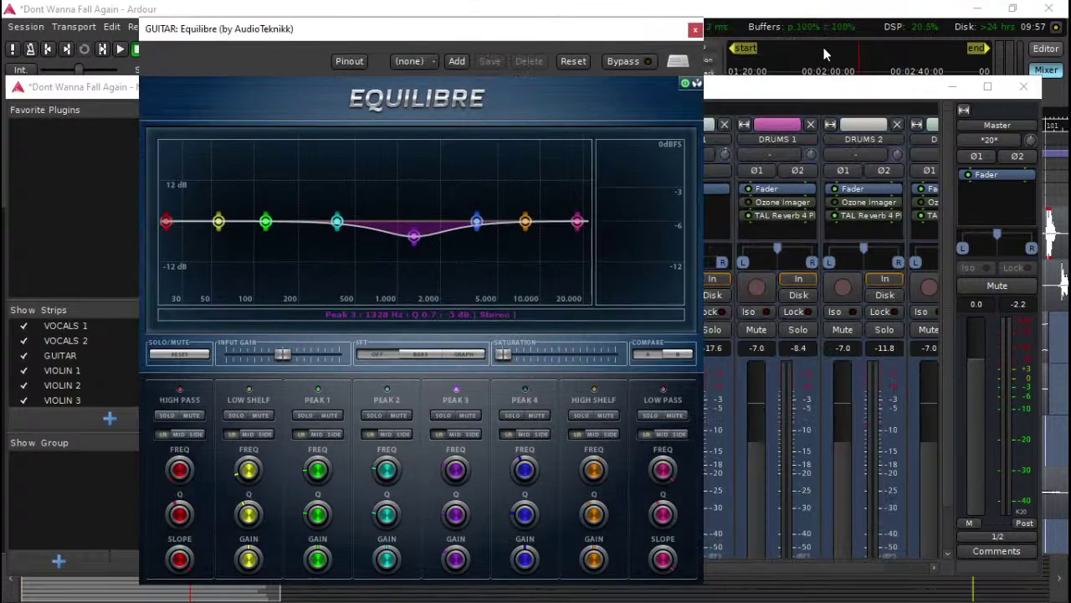
left_click(826, 54)
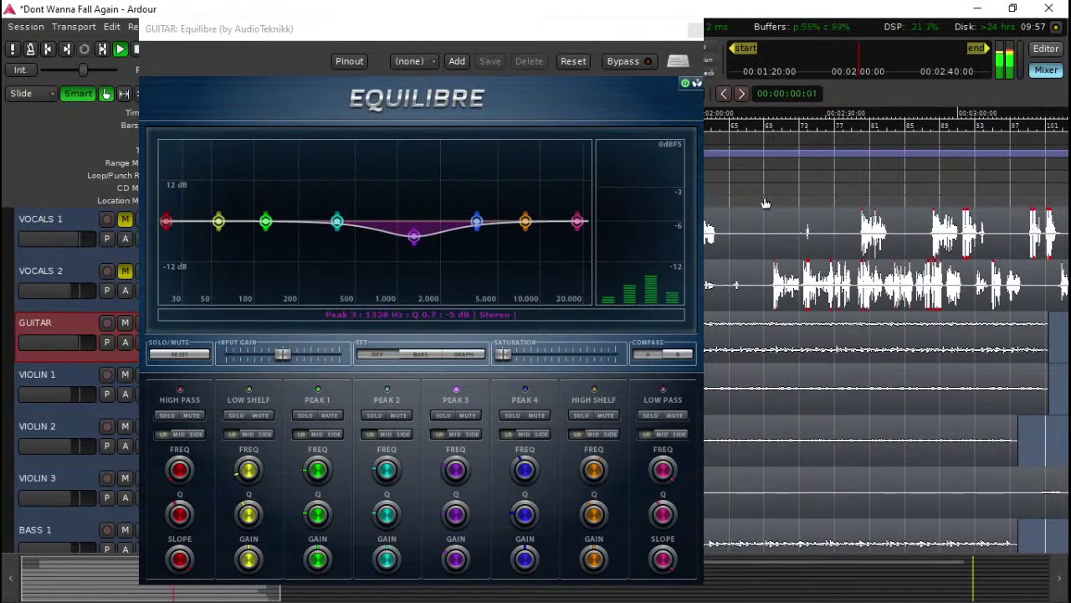
left_click(768, 160)
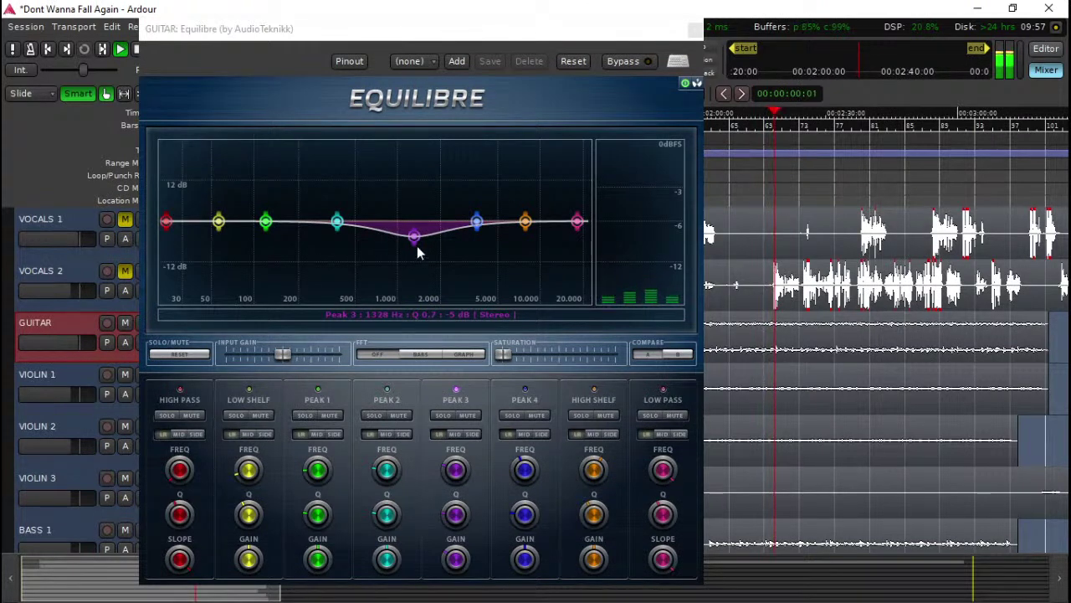
Step: Ease the GUITAR Peak 3 cut to -2 dB at 1337 Hz and raise the High Shelf to 4 dB at 7898 Hz
mouse_move(414, 236)
left_mouse_down()
mouse_move(417, 213)
mouse_move(415, 227)
left_mouse_up()
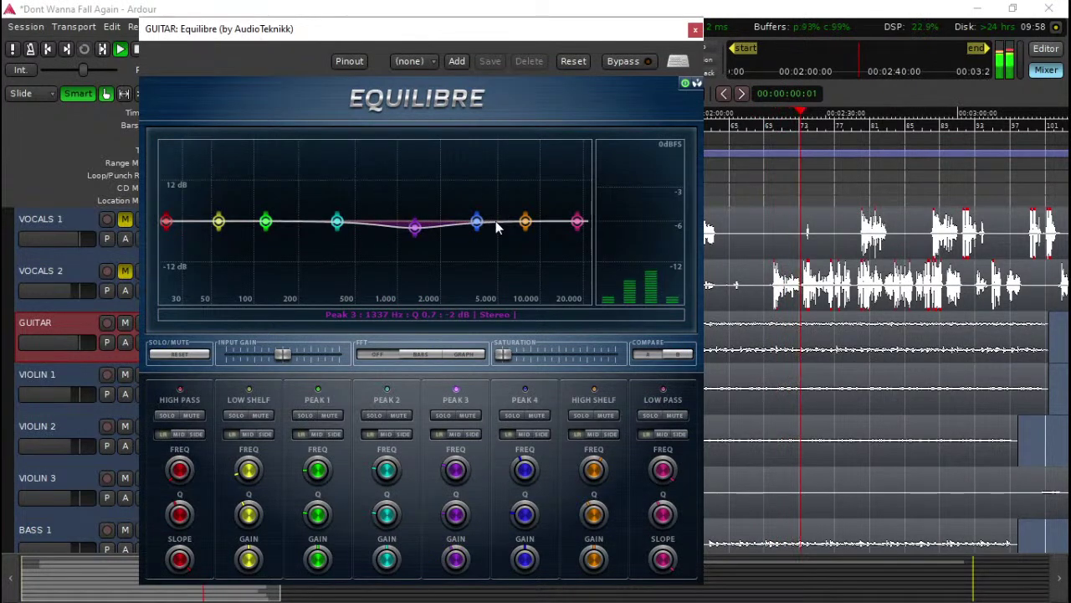
mouse_move(525, 222)
left_mouse_down()
mouse_move(511, 191)
mouse_move(521, 207)
left_mouse_up()
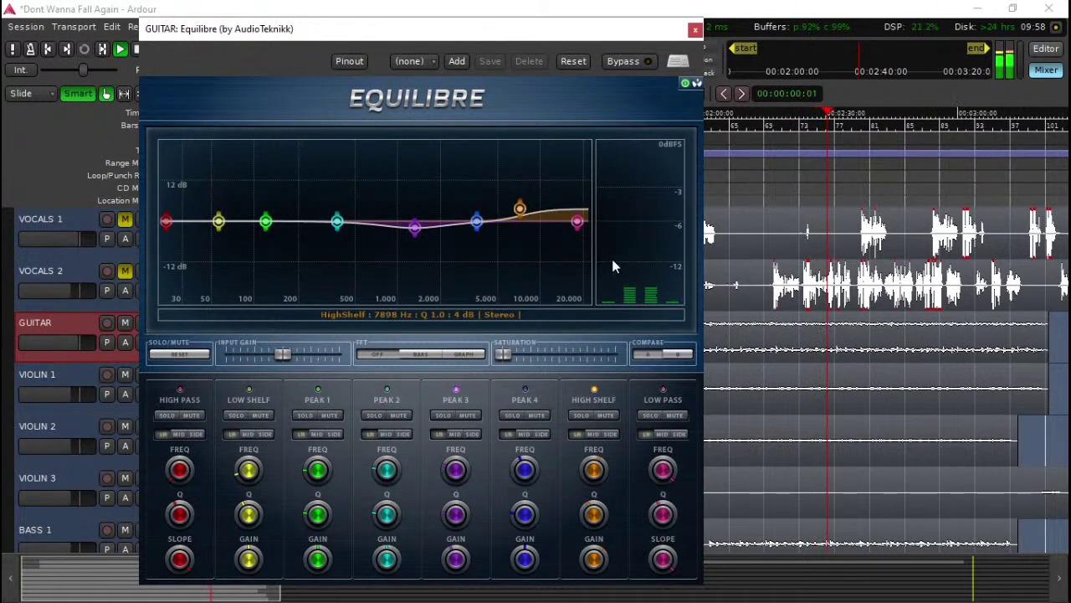
left_click(695, 30)
Step: In the mixer, copy the VIOLIN 2 Equilibre to VIOLIN 3 and the GUITAR Equilibre to BASS 1
left_click(1045, 70)
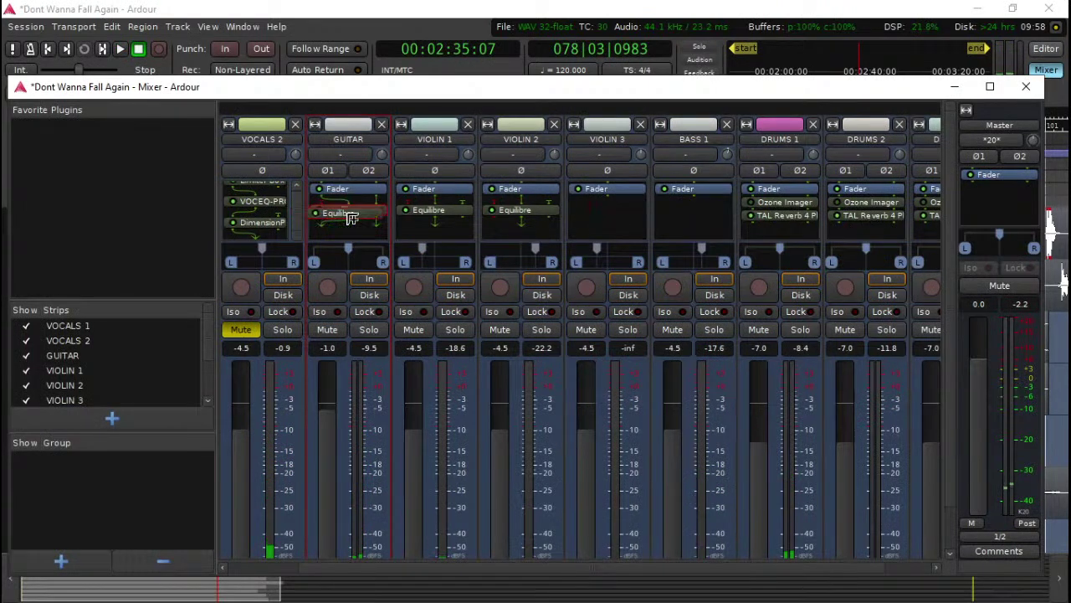
left_click_drag(519, 212, 616, 212)
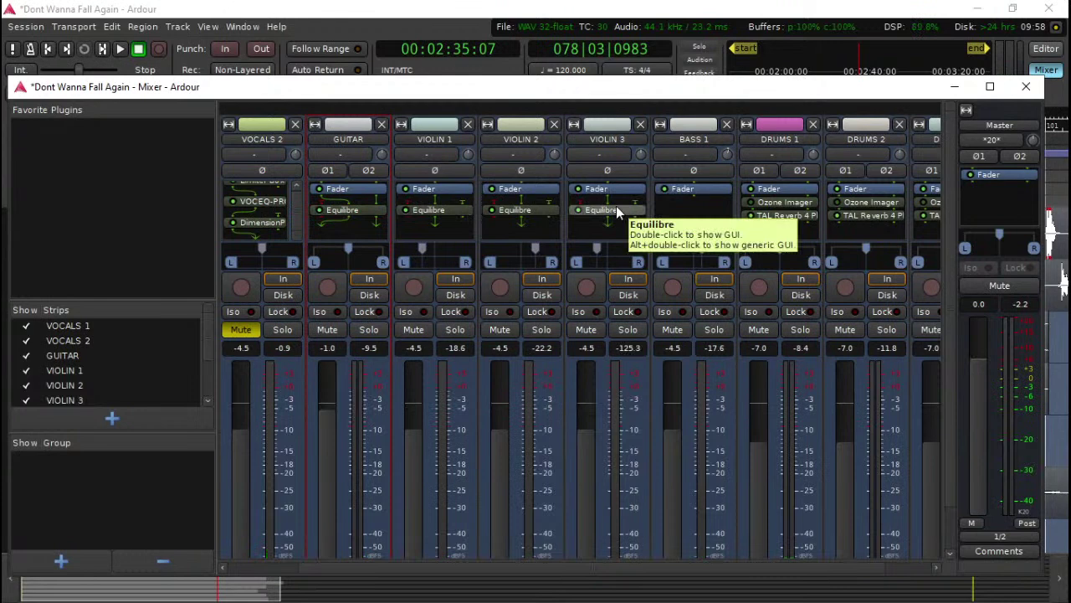
left_click_drag(365, 210, 688, 209)
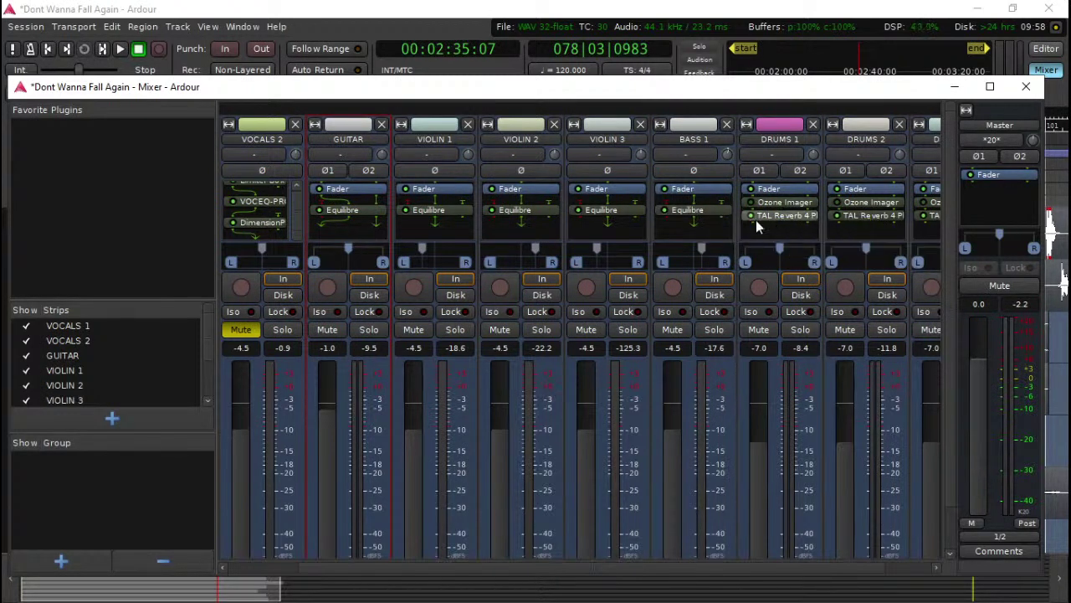
Step: During playback, lower the High Shelf in the BASS 1 Equilibre to -2 dB at 7611 Hz
double_click(701, 209)
key("space")
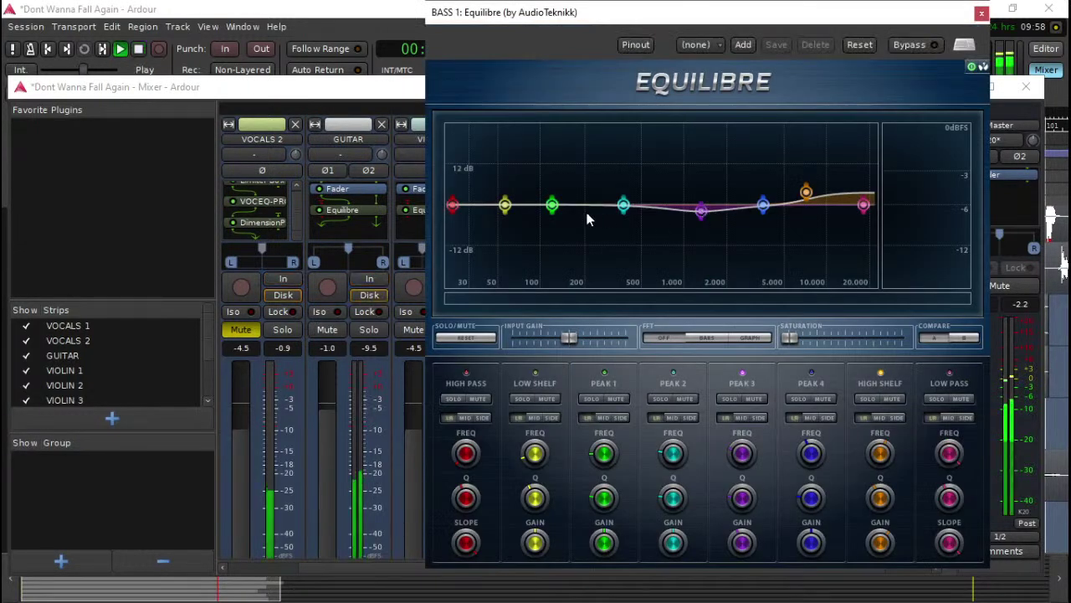
mouse_move(806, 192)
left_mouse_down()
mouse_move(804, 180)
mouse_move(803, 211)
left_mouse_up()
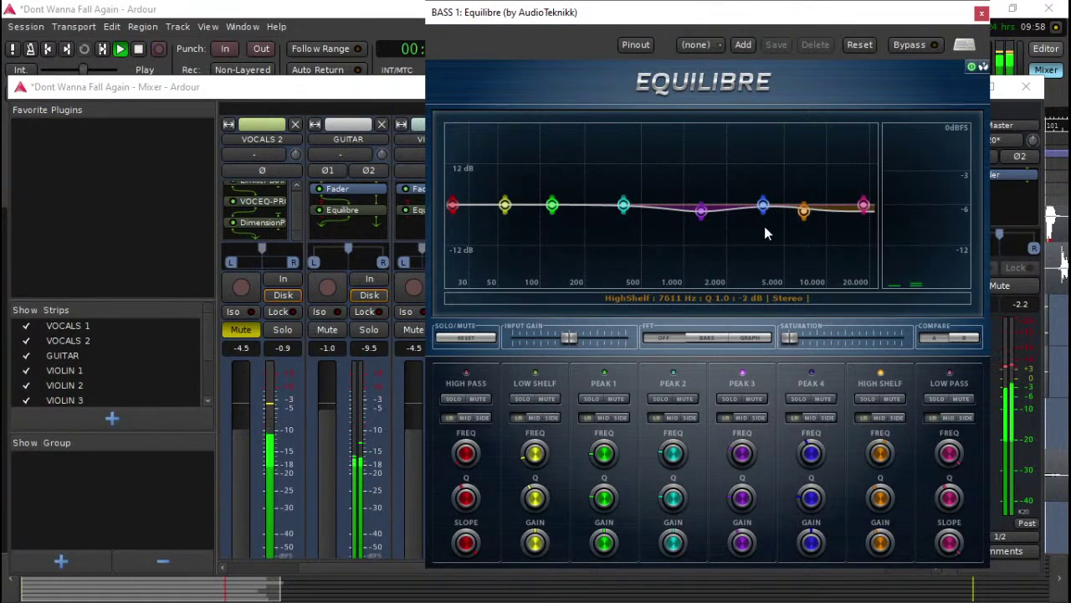
Step: In the BASS 1 Equilibre, cut Peak 4 and the High Shelf to -6 dB at 7501 Hz, and boost the Low Shelf and Peak 1
left_click_drag(765, 208, 804, 224)
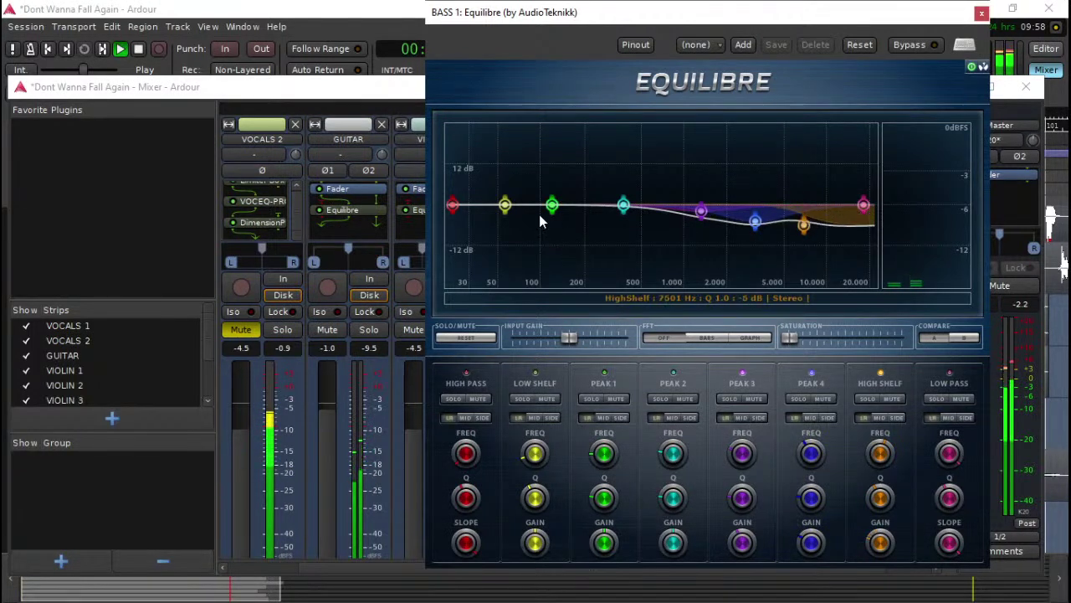
left_click_drag(506, 205, 501, 170)
mouse_move(548, 211)
left_mouse_down()
mouse_move(559, 219)
mouse_move(556, 196)
left_mouse_up()
left_click_drag(500, 171, 546, 195)
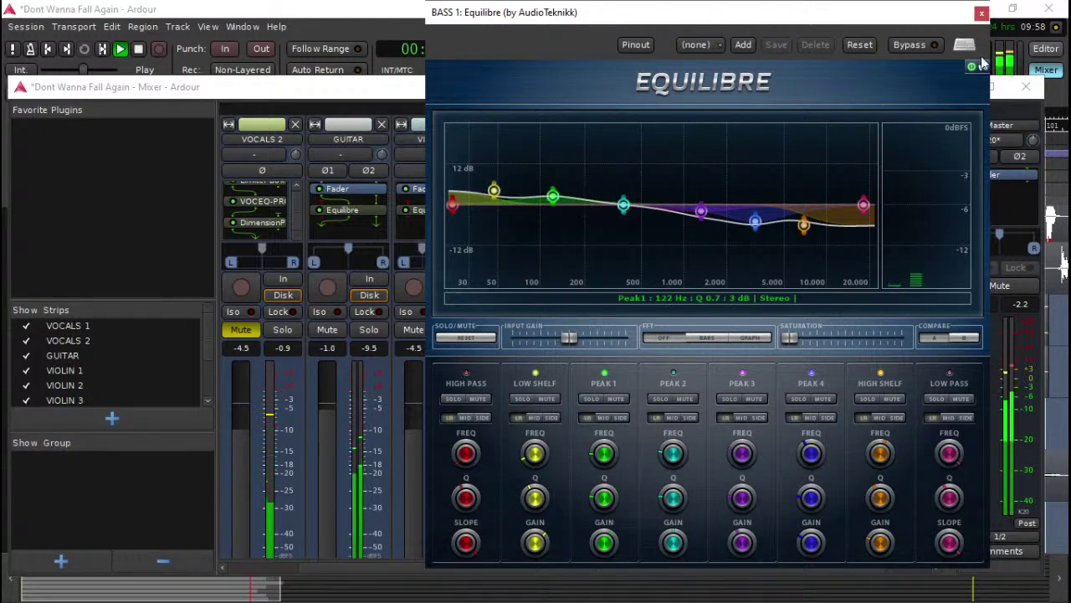
left_click(983, 14)
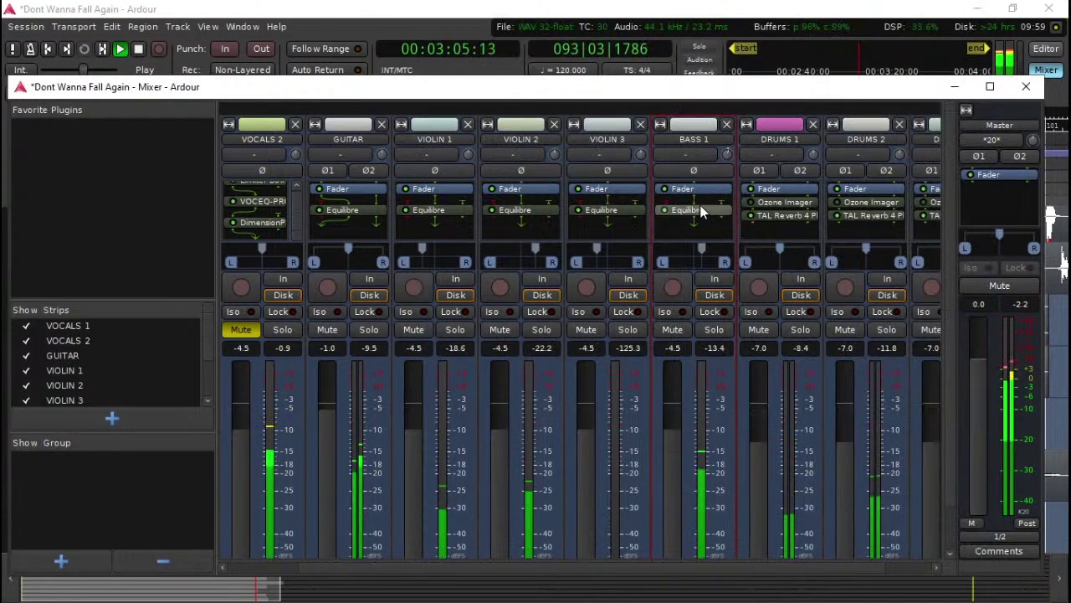
Step: Copy the BASS 1 Equilibre to DRUMS 1 and replay the song from about 2:38 with the mixer showing
left_click_drag(694, 209, 783, 230)
left_click(782, 226)
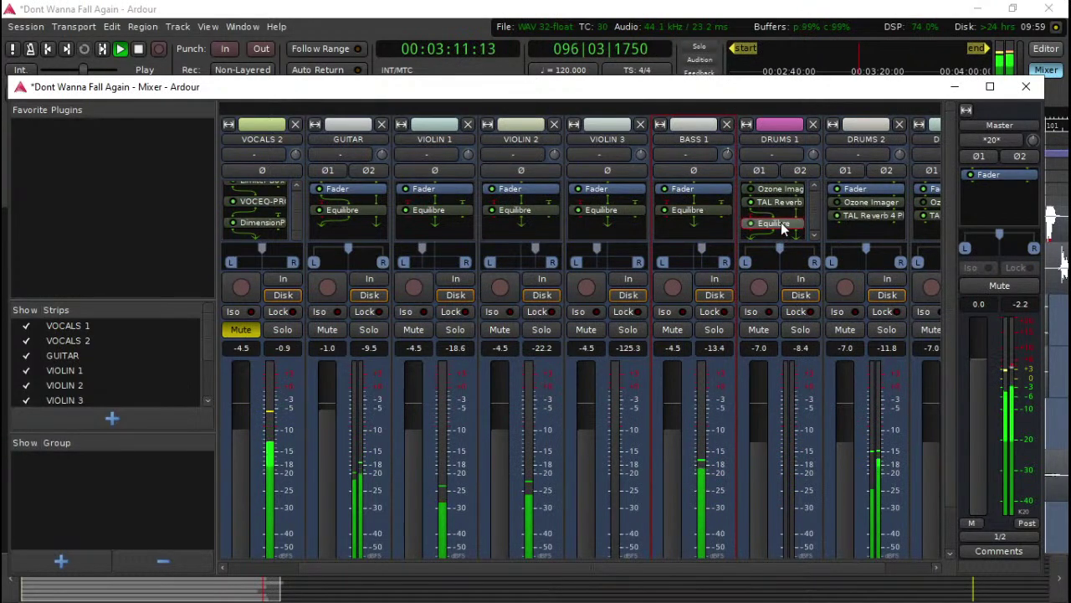
double_click(782, 225)
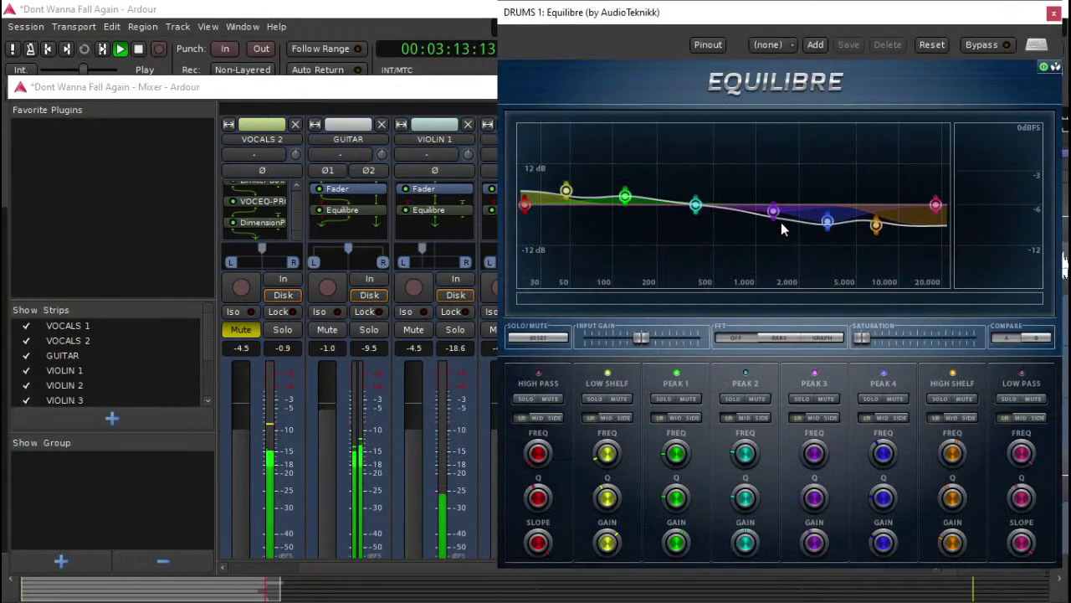
left_click(1054, 13)
key("alt+e")
left_click(775, 56)
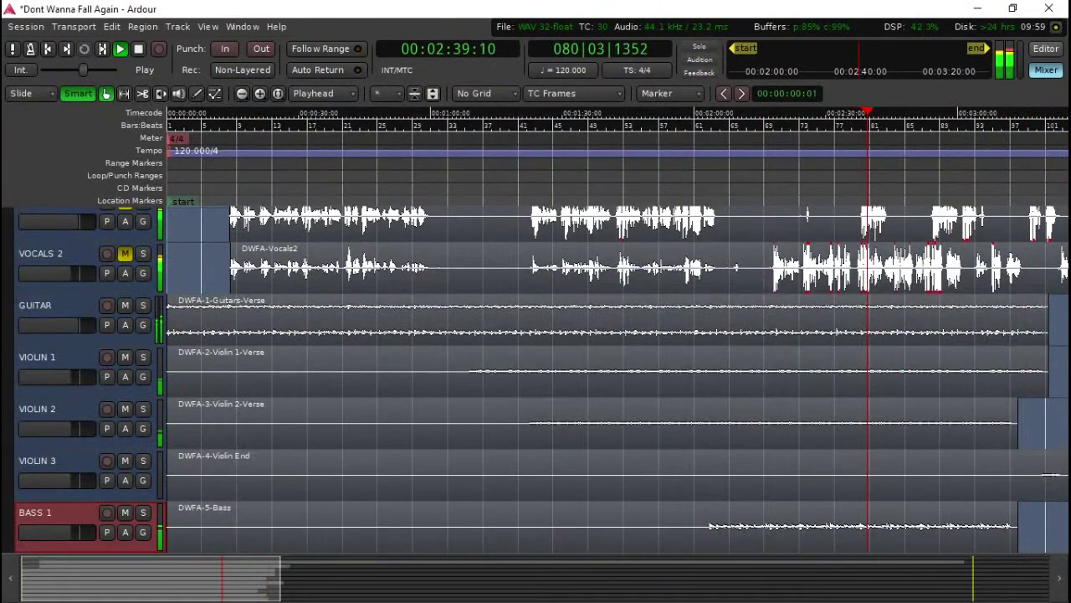
key("alt+m")
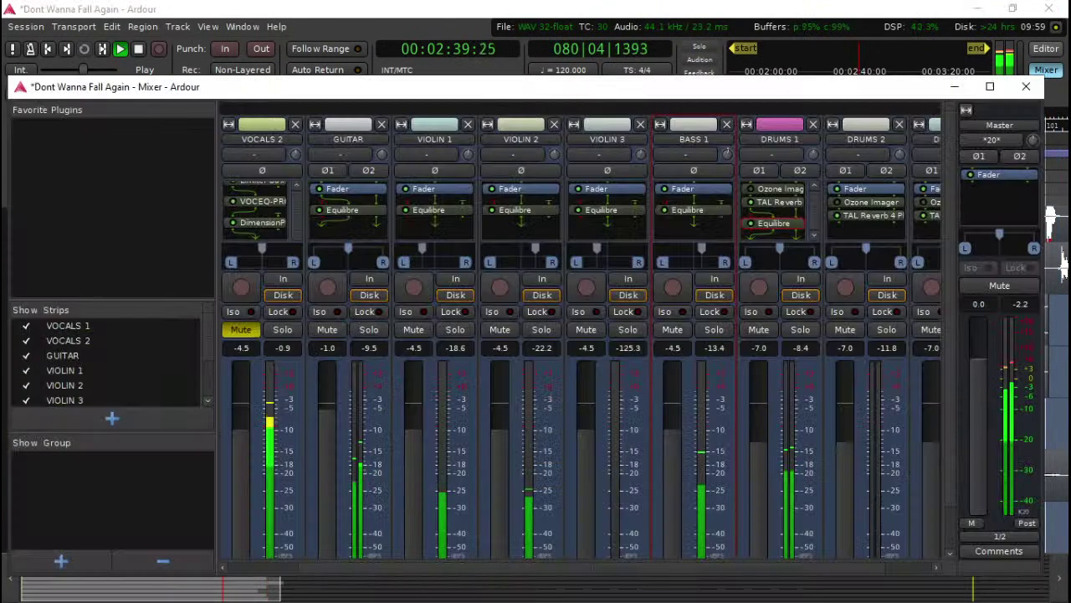
Step: In the DRUMS 1 Equilibre, cut the Low Shelf, Peak 1 to -7 dB at 134 Hz and Peak 2, and ease Peak 4 to -4 dB
double_click(780, 224)
left_click_drag(566, 191, 542, 227)
left_click_drag(617, 198, 608, 157)
left_click_drag(698, 206, 708, 217)
mouse_move(827, 216)
left_mouse_down()
mouse_move(829, 163)
mouse_move(827, 217)
left_mouse_up()
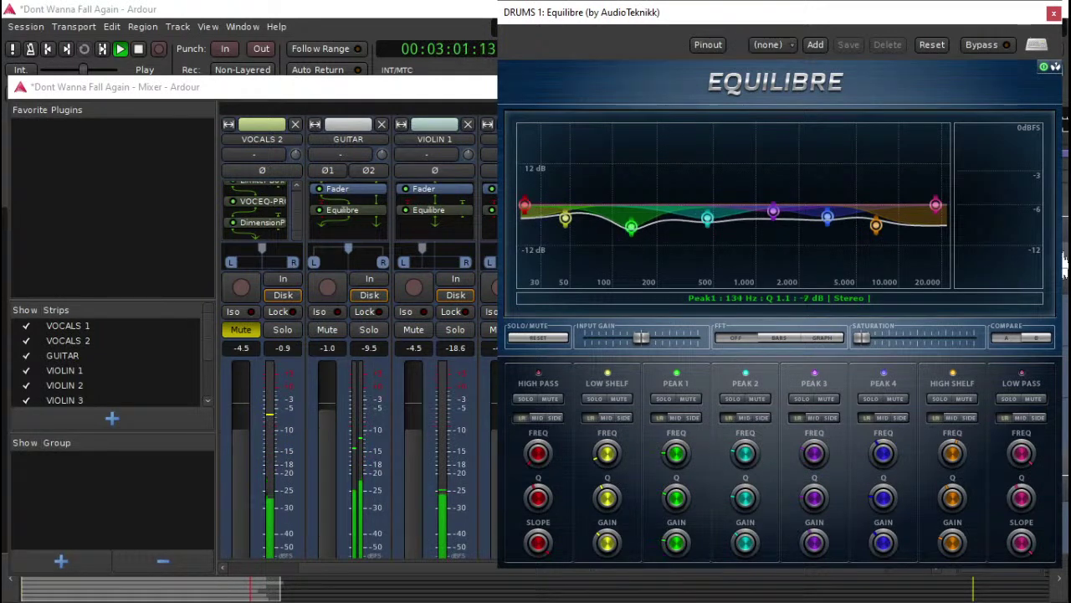
Step: Widen Peak 2 in the DRUMS 1 Equilibre to Q 0.7, deepen its cut around 470 Hz and close the plugin
left_click(708, 219)
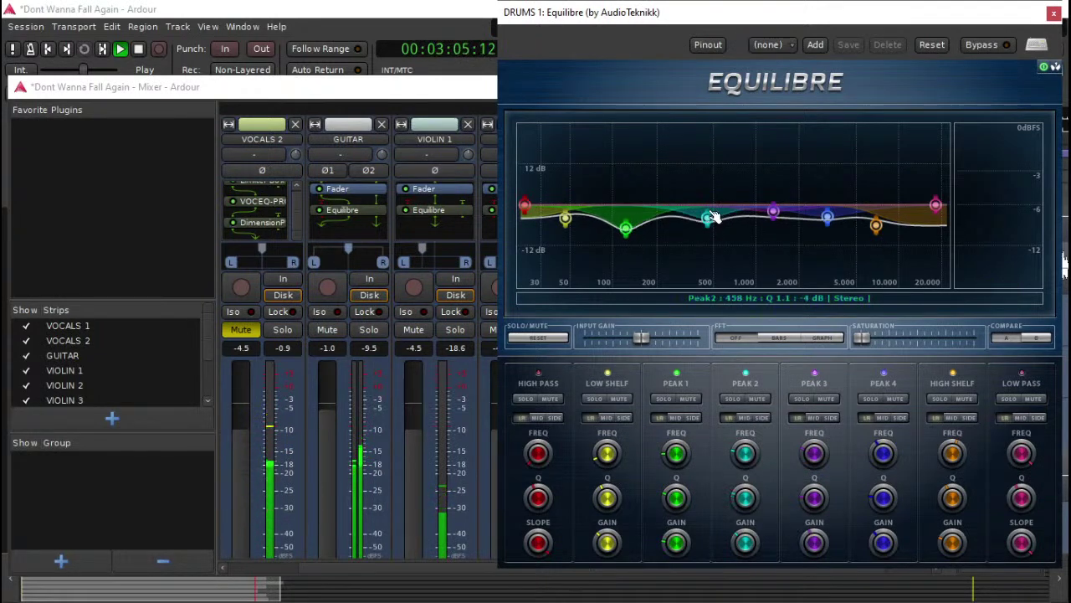
scroll(713, 217, "down", 3)
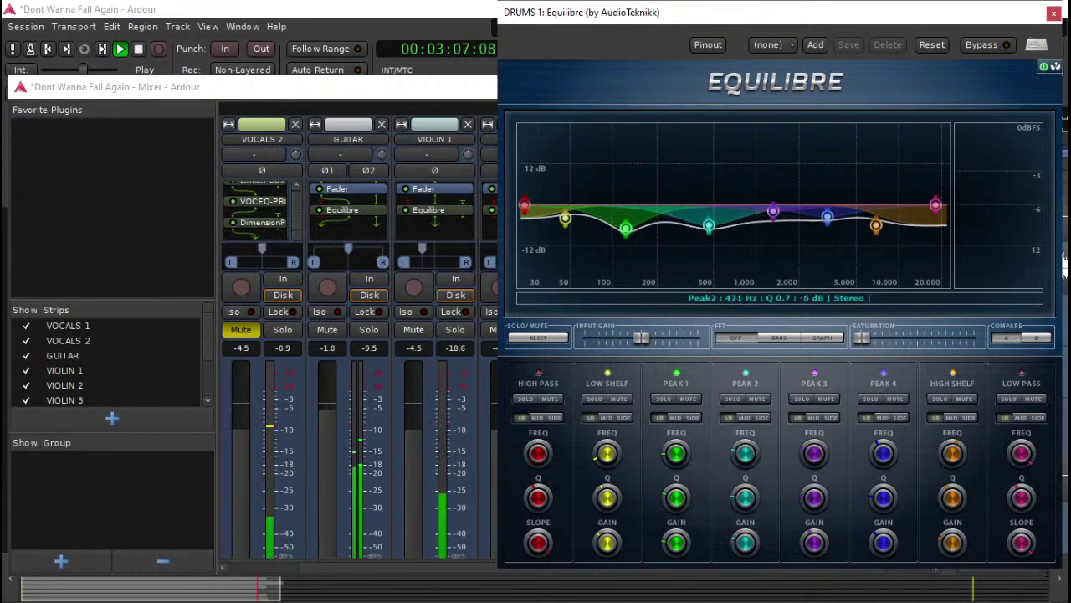
left_click_drag(708, 219, 708, 233)
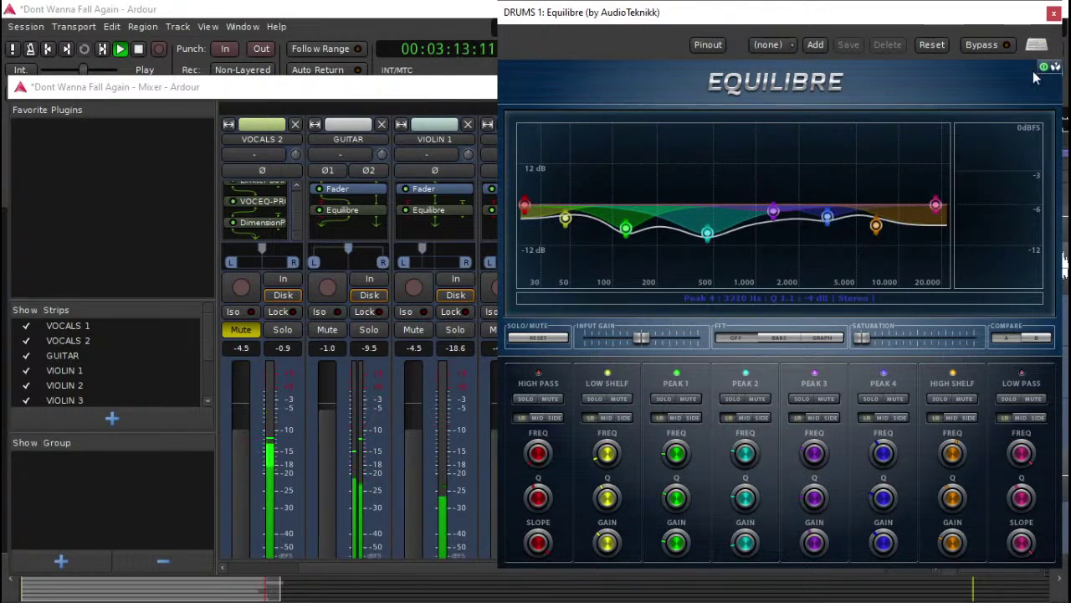
left_click(1053, 13)
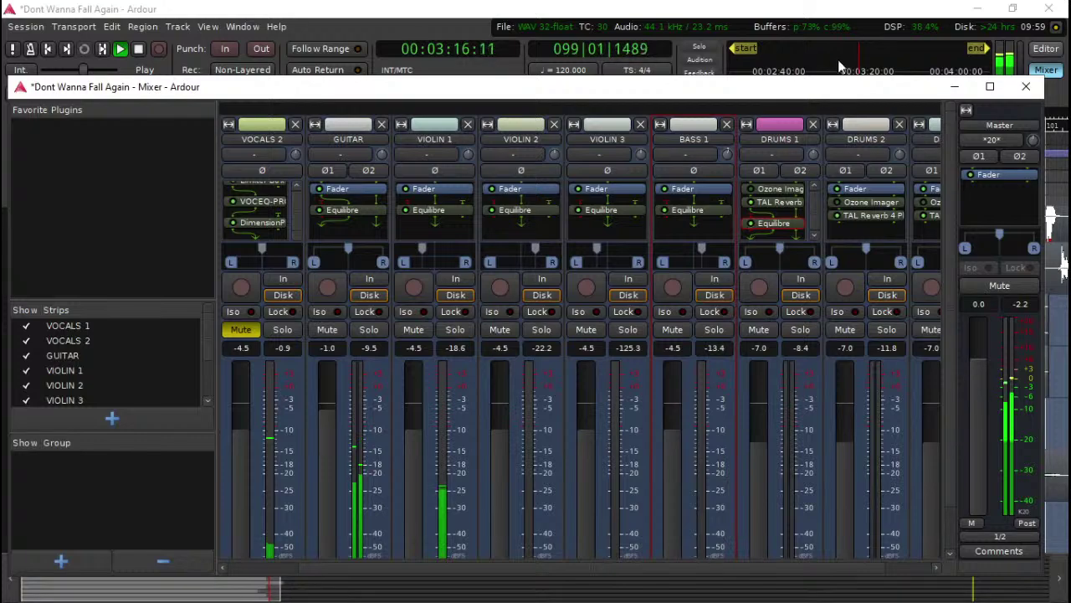
Step: Replay the song from about 2:43 and ease the DRUMS 1 Equilibre Peak 1 cut to -4 dB at 97 Hz
left_click(841, 67)
left_click(787, 67)
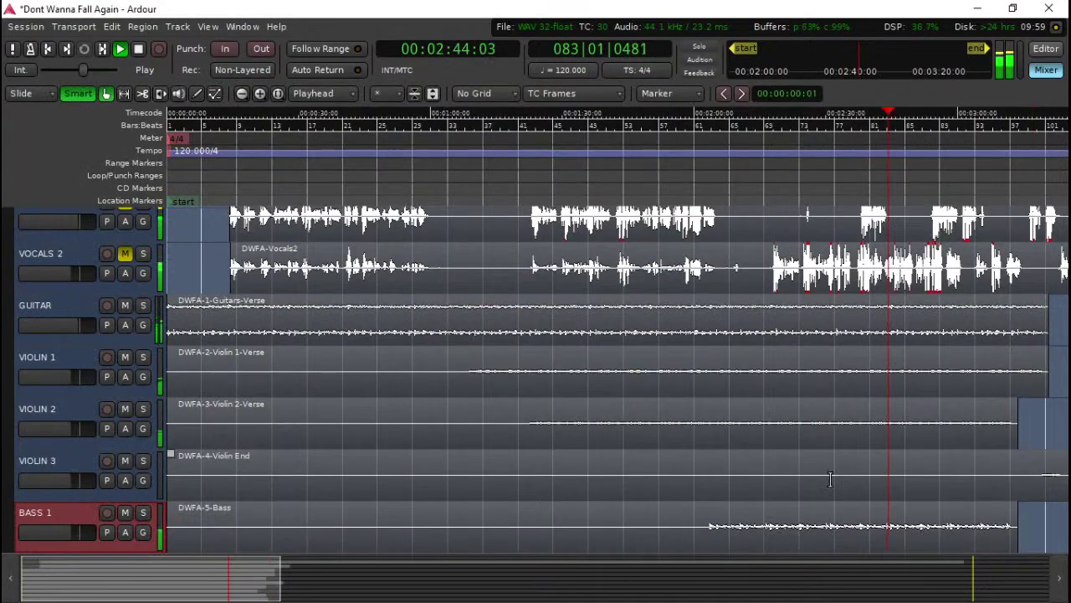
key("alt+m")
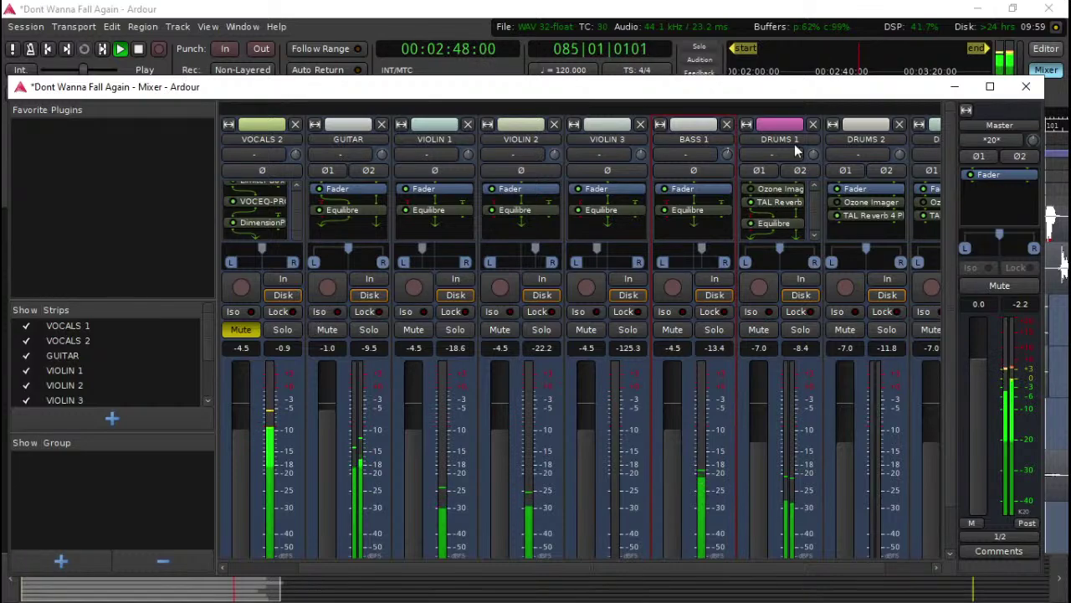
double_click(770, 225)
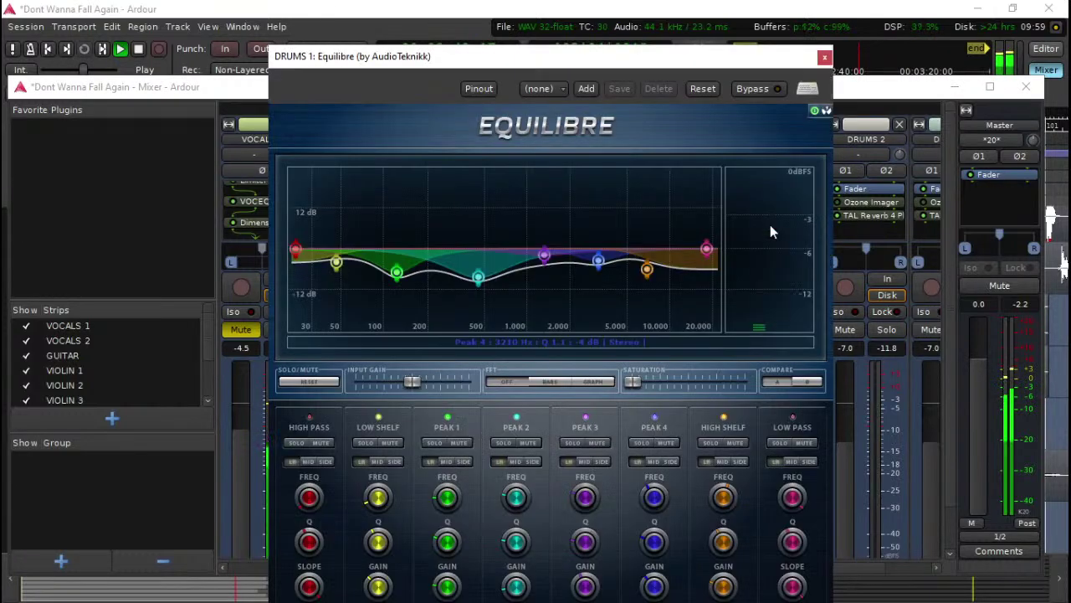
left_click(844, 55)
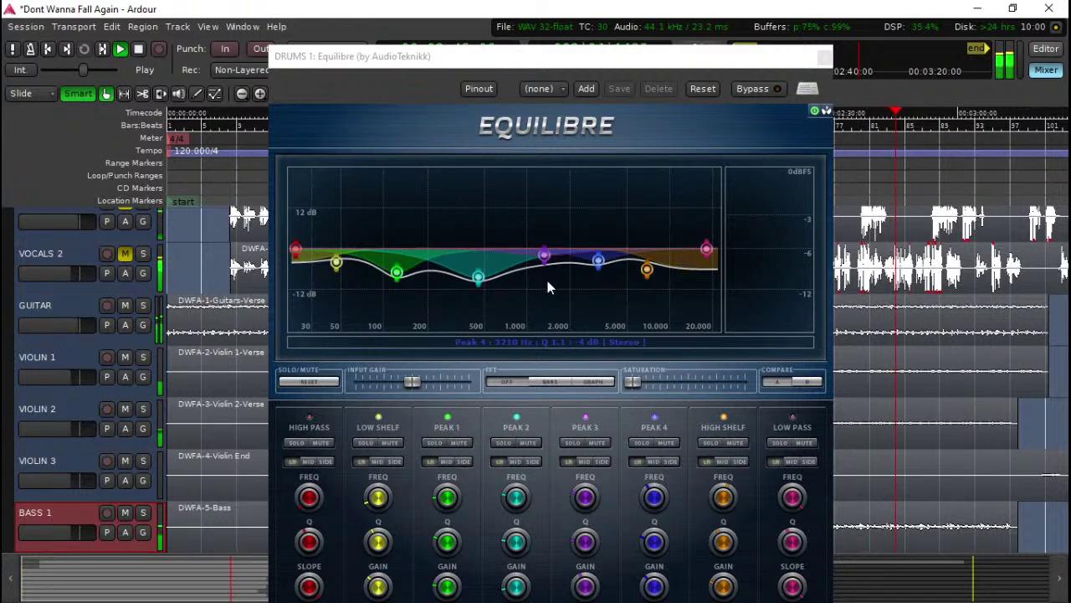
mouse_move(397, 272)
left_mouse_down()
mouse_move(383, 231)
mouse_move(382, 263)
left_mouse_up()
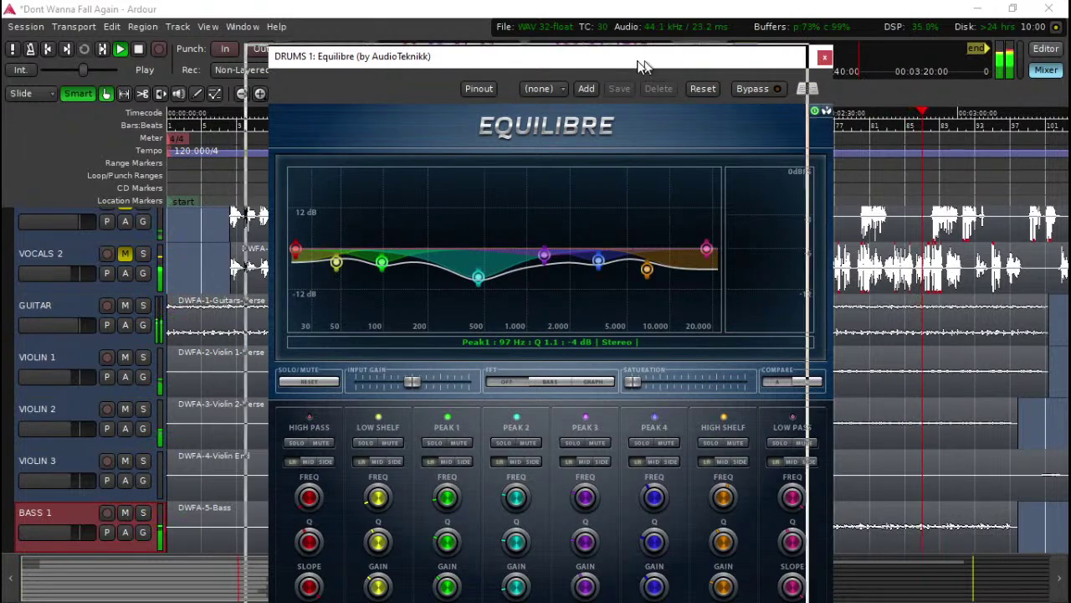
Step: Move the DRUMS 1 Equilibre window aside, replay the passage, and ease the Peak 3 cut and the Peak 2 cut at 455 Hz
left_click_drag(683, 63, 558, 77)
left_click(823, 57)
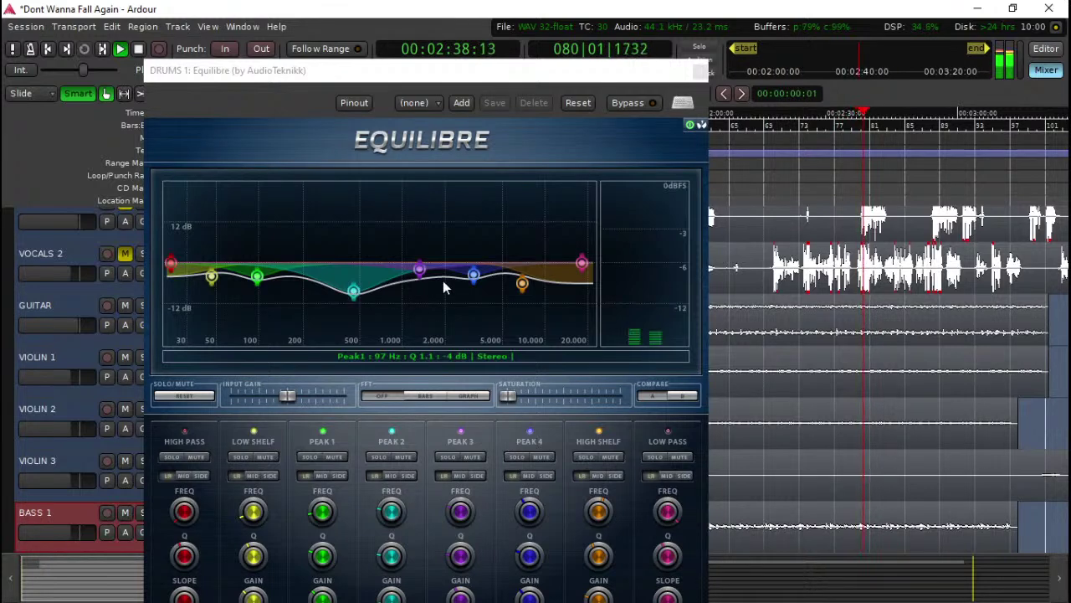
left_click(422, 289)
mouse_move(424, 275)
left_mouse_down()
mouse_move(423, 255)
mouse_move(428, 285)
mouse_move(421, 242)
mouse_move(418, 265)
left_mouse_up()
left_click_drag(354, 291, 352, 282)
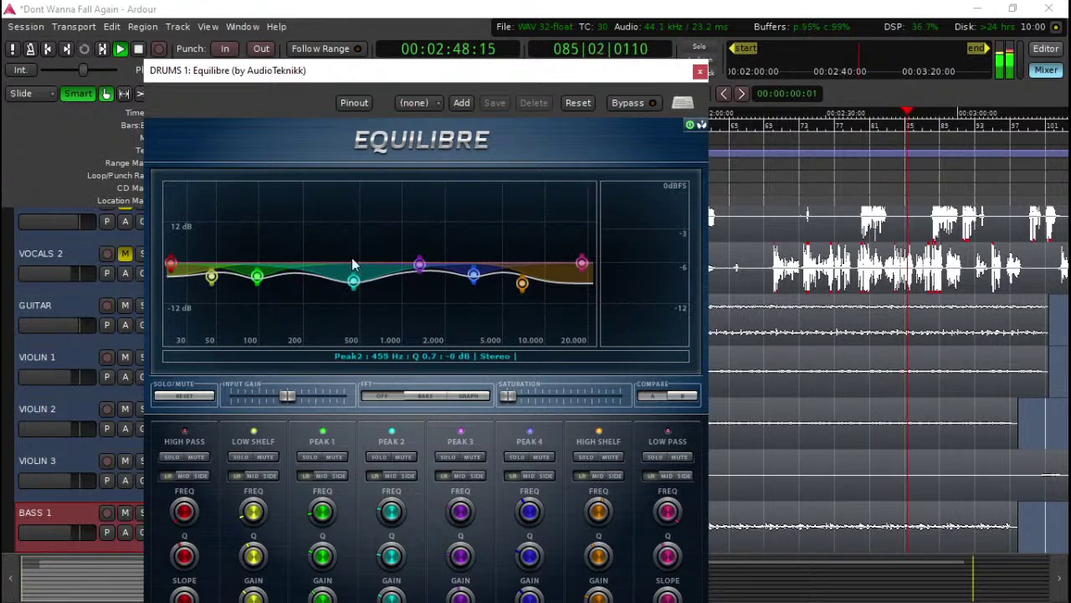
Step: Raise the DRUMS 1 Equilibre High Shelf to 4 dB at 10803 Hz while replaying the section, and close the plugin
left_click(257, 275)
left_click_drag(526, 287, 526, 252)
left_click(802, 117)
left_click_drag(528, 255, 545, 250)
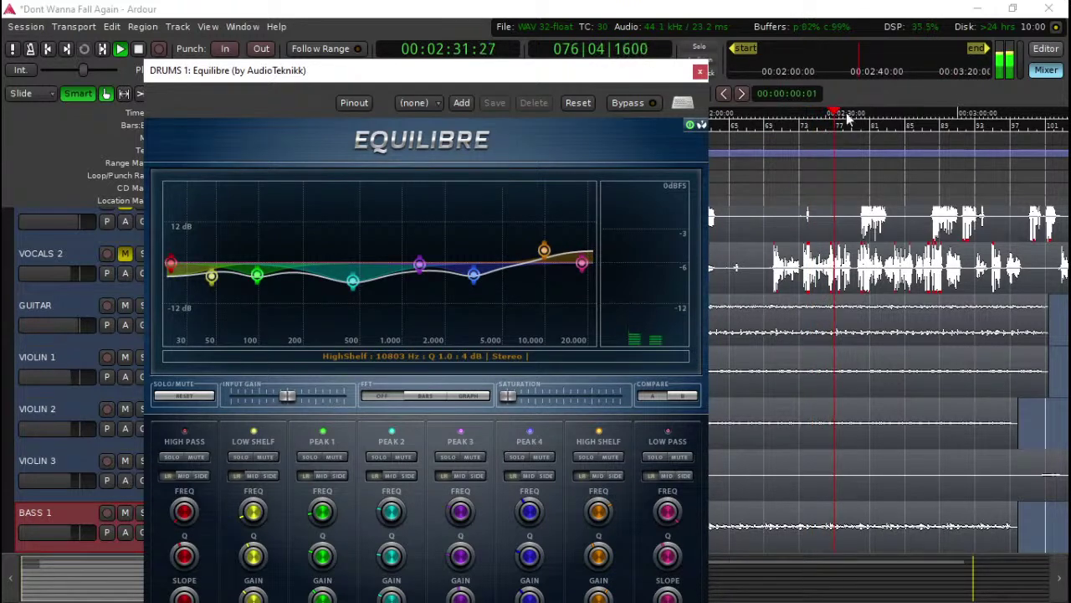
left_click(701, 73)
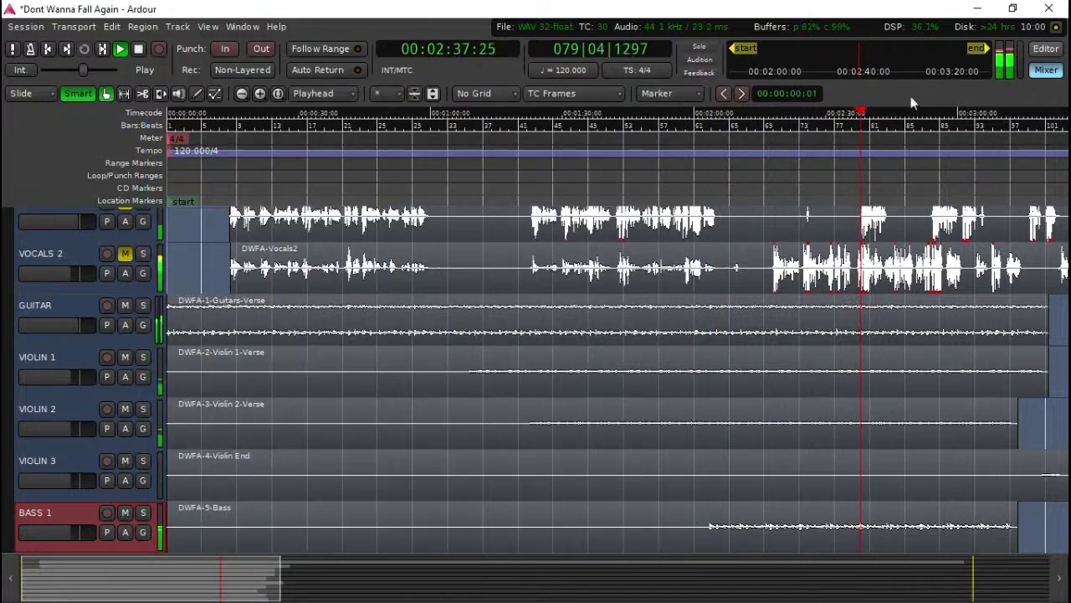
Step: In the mixer, copy the DRUMS 1 Equilibre to DRUMS 2 and DRUMS 3
left_click(1048, 73)
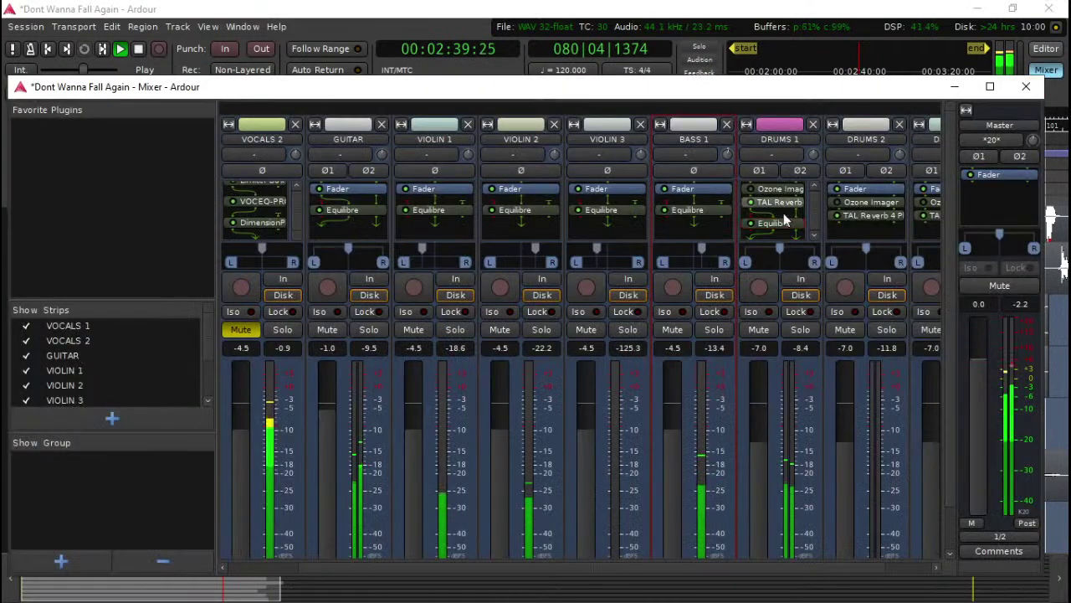
left_click_drag(875, 239, 880, 241)
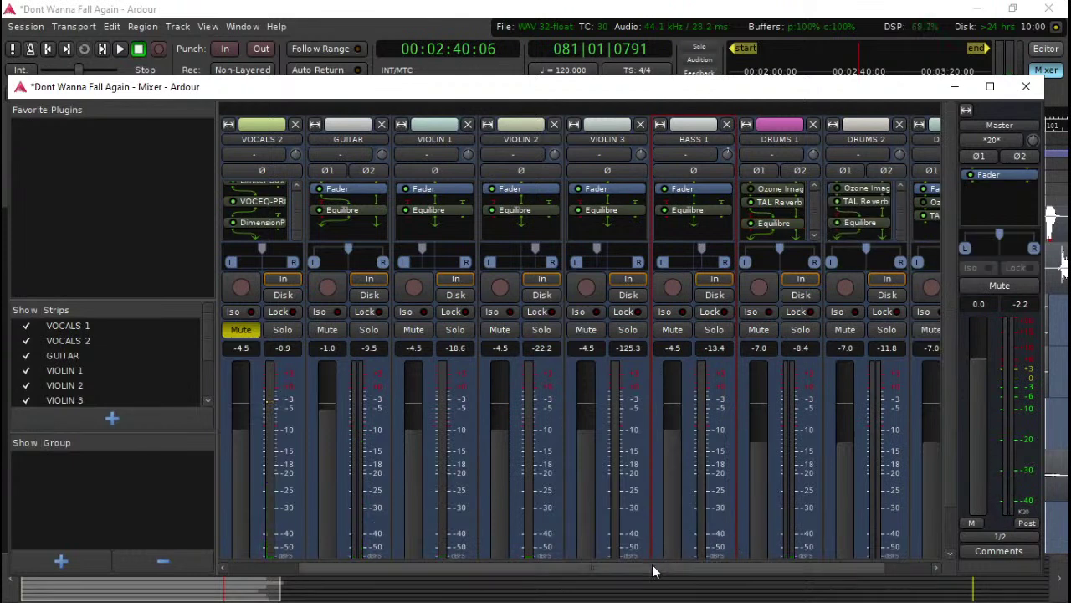
scroll(652, 565, "right", 1)
left_click_drag(809, 223, 915, 234)
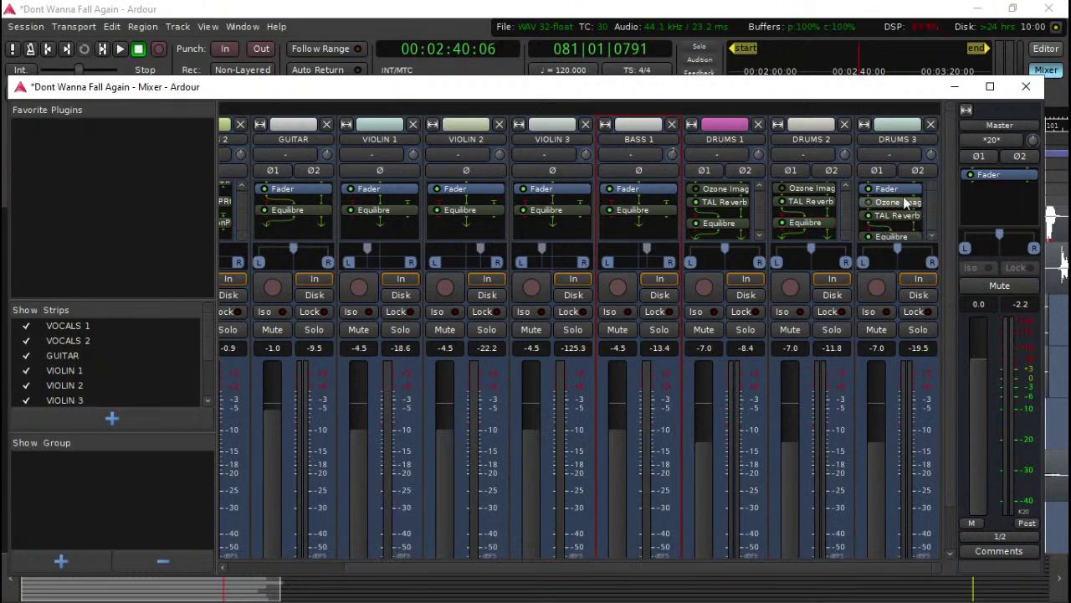
Step: Play the song from about 2:00 and bring the mixer back up
left_click(783, 67)
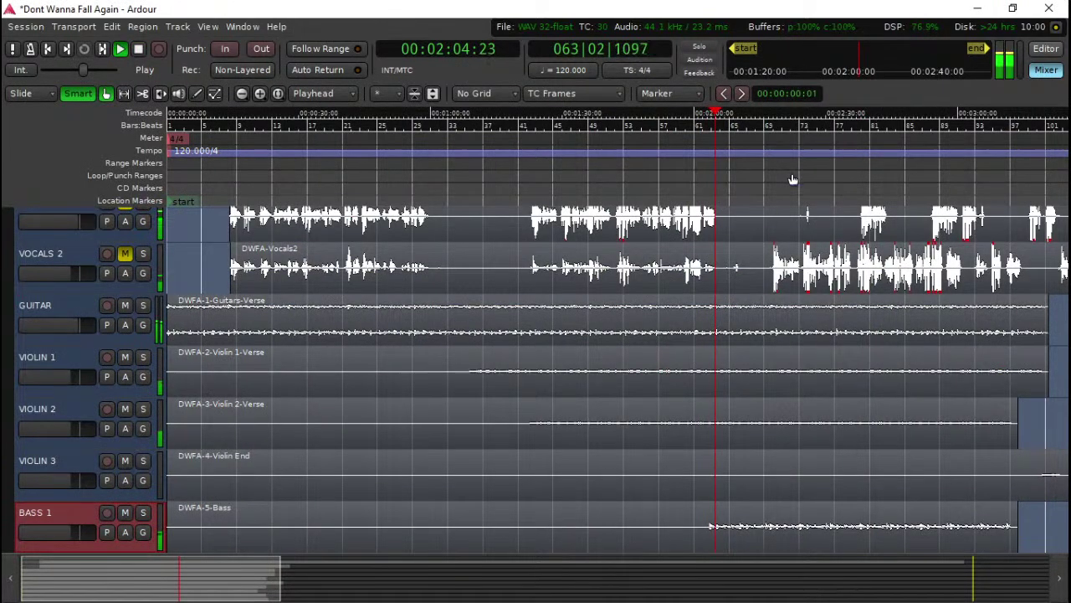
left_click(696, 179)
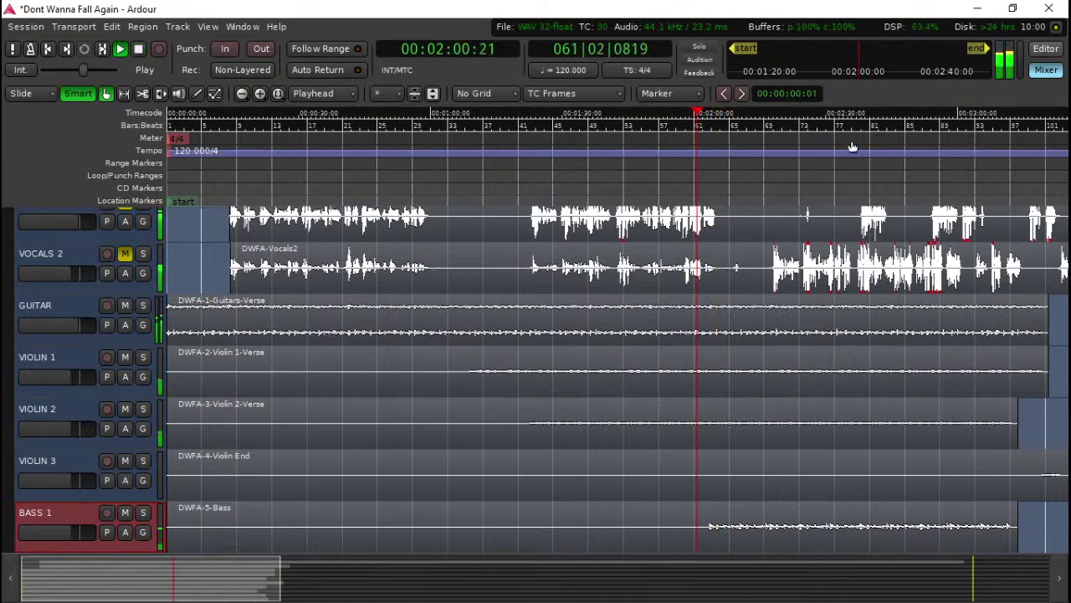
key("alt+m")
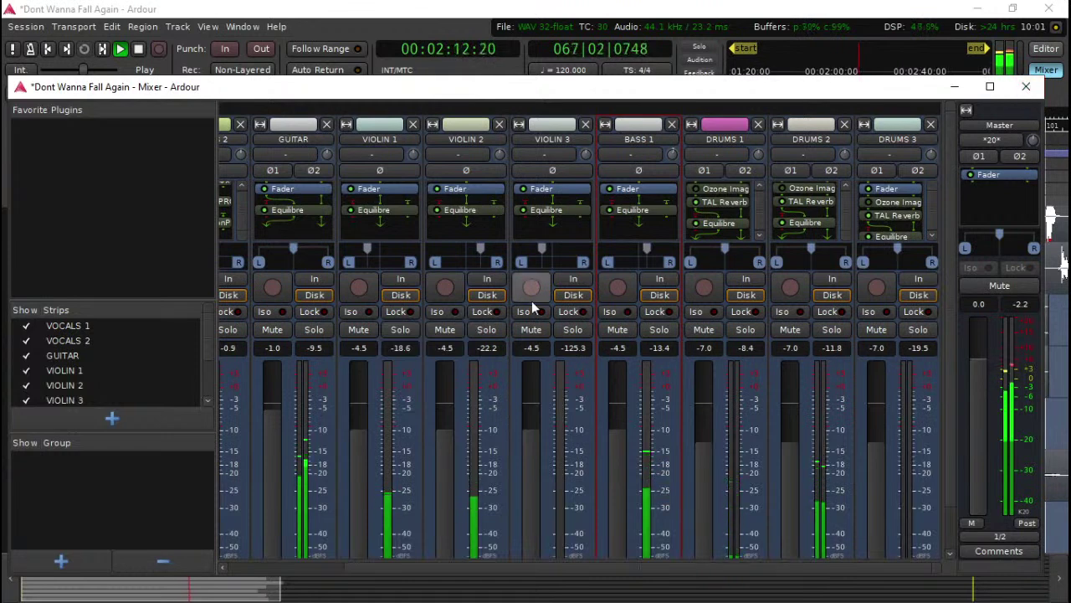
Step: Pan BASS 1 left to about L 69 R 31 and lower its fader to -5.7 dB
mouse_move(726, 261)
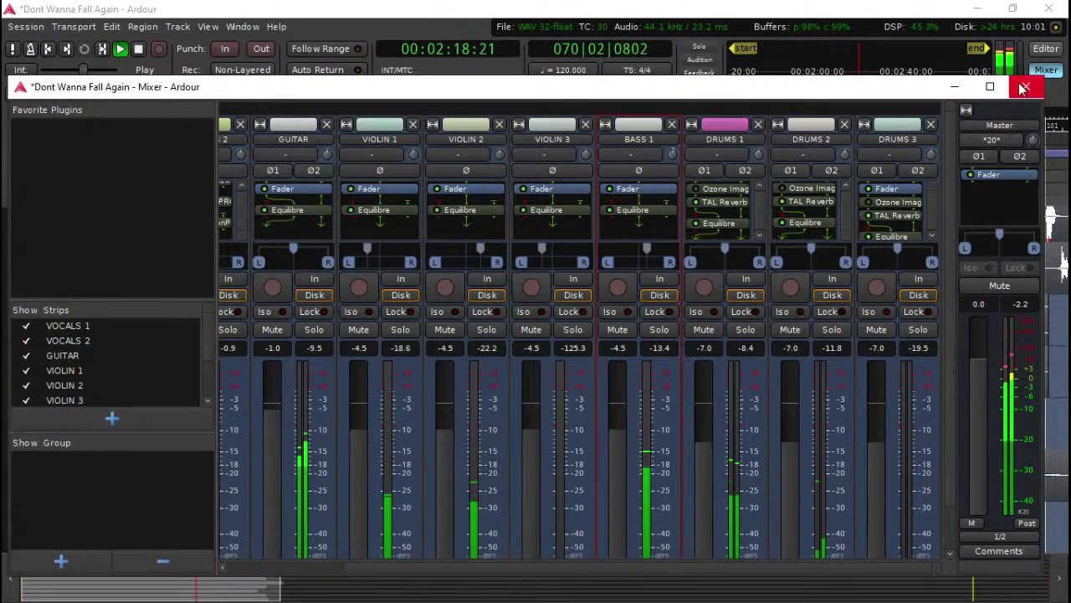
left_click_drag(652, 259, 624, 256)
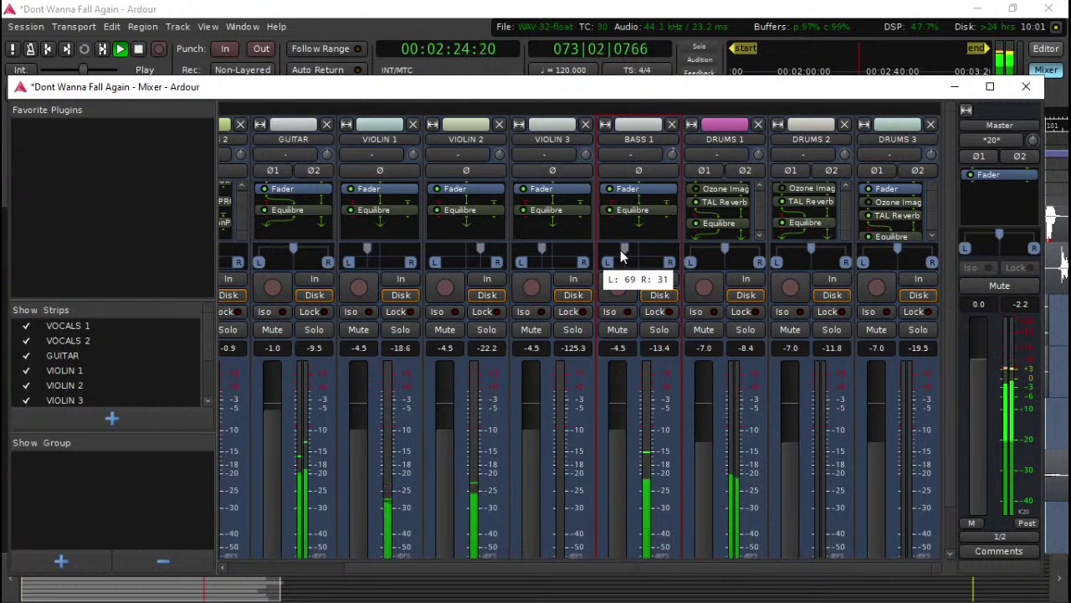
scroll(621, 447, "down", 1)
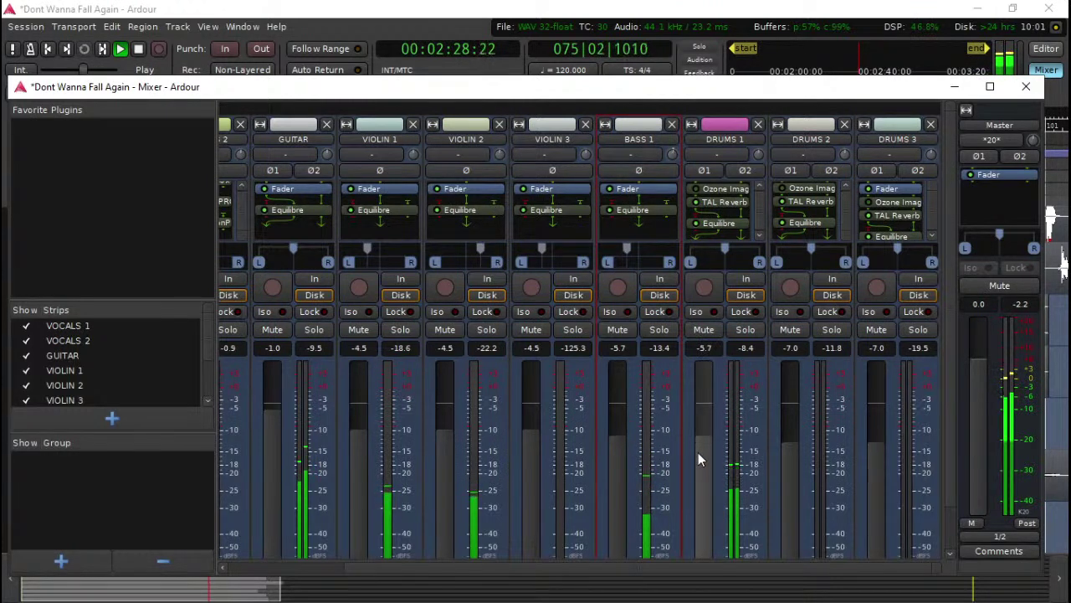
Step: Try the DRUMS 1 and DRUMS 2 faders at -5.7 dB, and return both to -7.0 dB
scroll(698, 452, "up", 1)
scroll(794, 459, "up", 1)
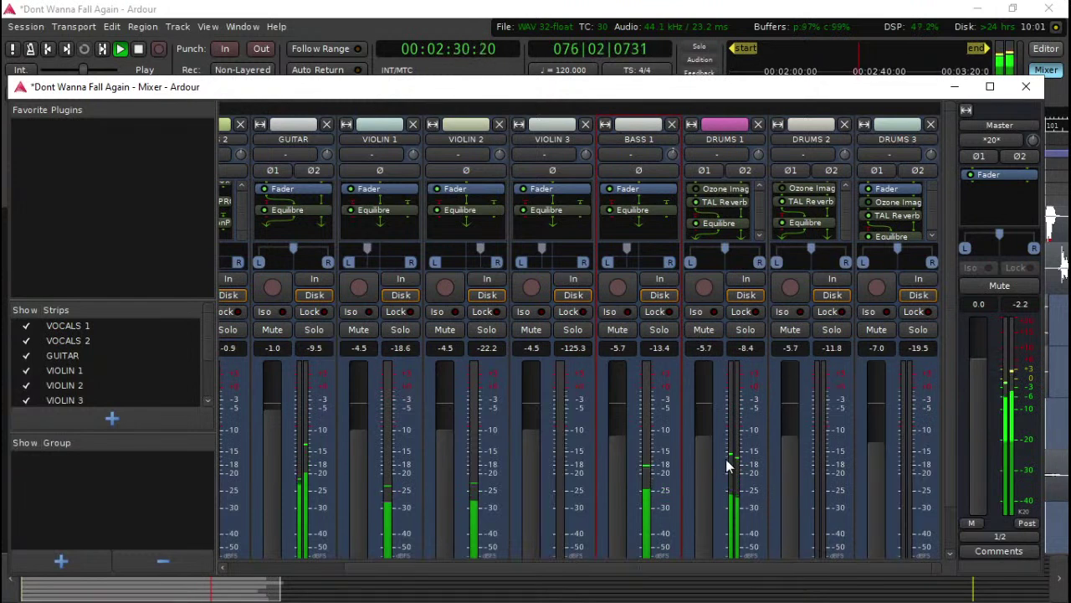
scroll(699, 458, "down", 1)
scroll(784, 457, "down", 1)
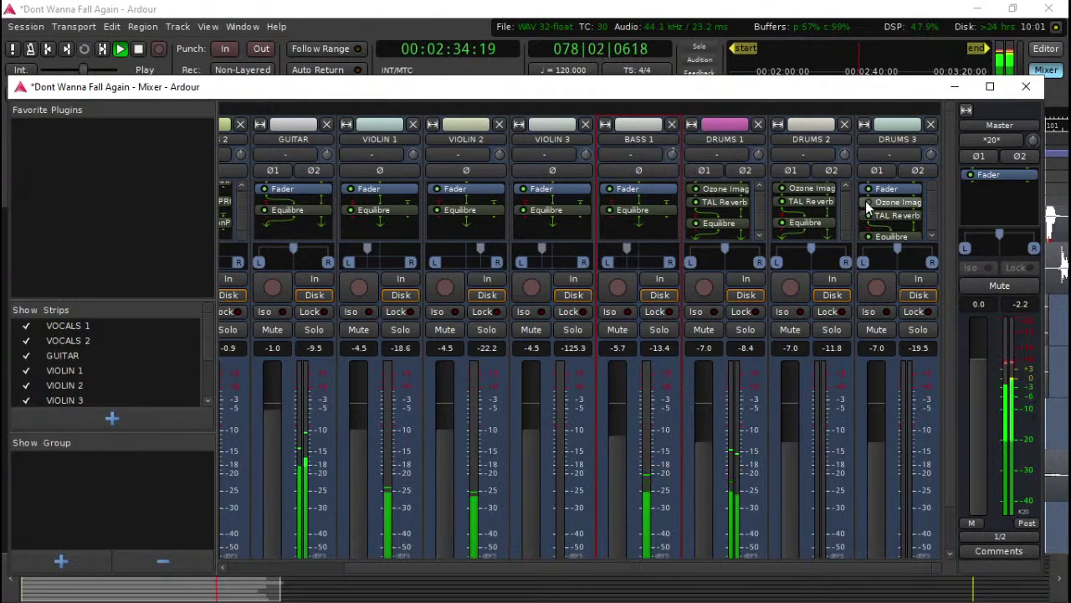
Step: Open the Ozone Imager of DRUMS 1 and play the song from about 2:00
scroll(798, 193, "up", 1)
scroll(734, 203, "up", 1)
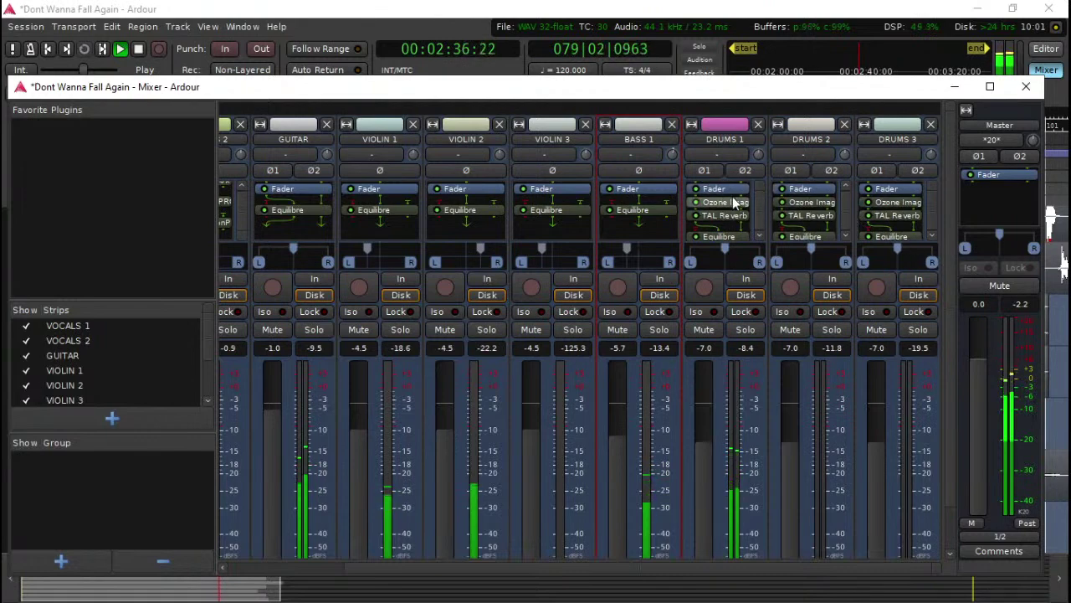
double_click(710, 205)
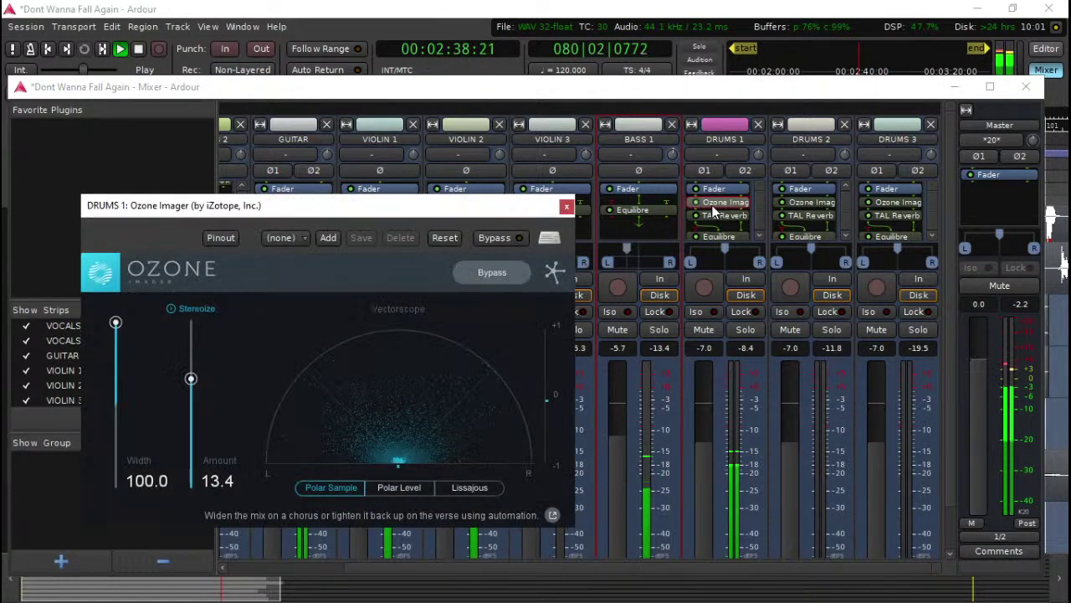
left_click(763, 58)
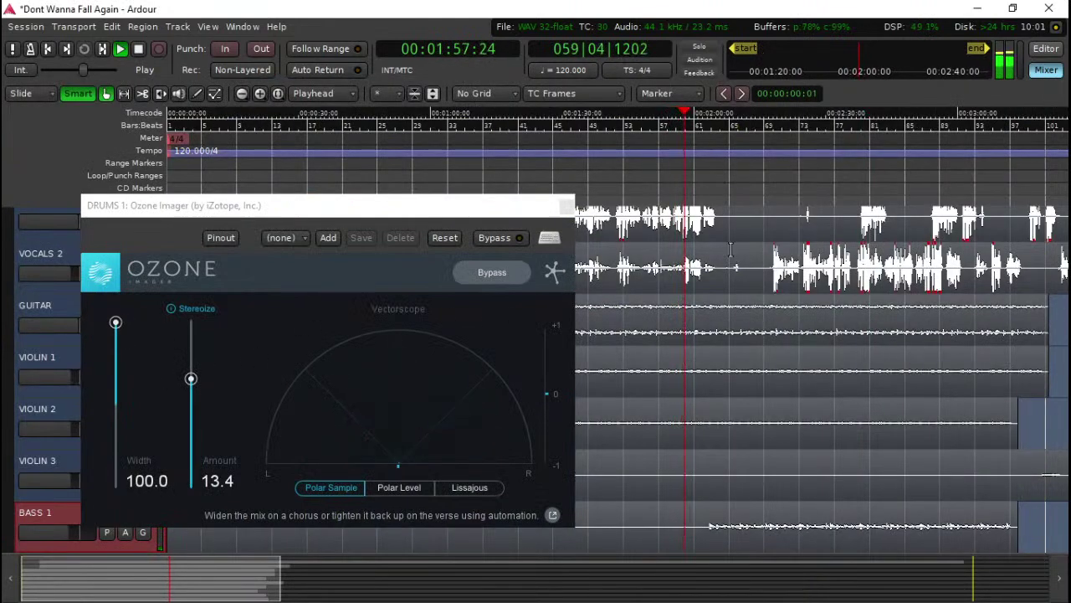
left_click(714, 185)
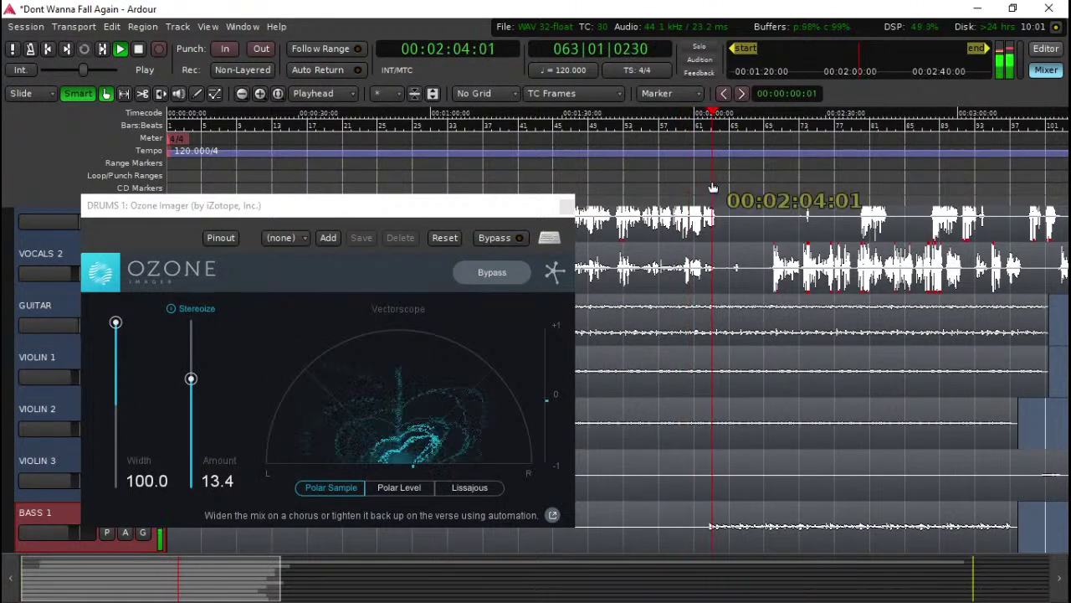
Step: Set the DRUMS 1 Ozone Imager to Width 40.6 and Amount 12.2 while listening from about 2:00, and close its window
left_click_drag(116, 325, 128, 367)
mouse_move(190, 379)
left_mouse_down()
mouse_move(192, 446)
mouse_move(193, 395)
left_mouse_up()
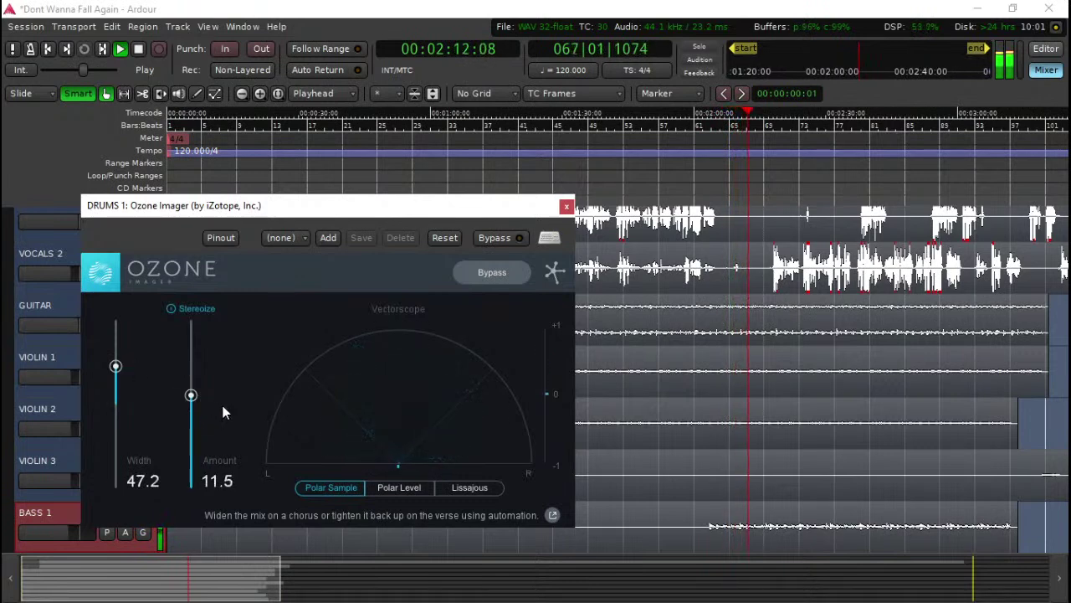
left_click(730, 159)
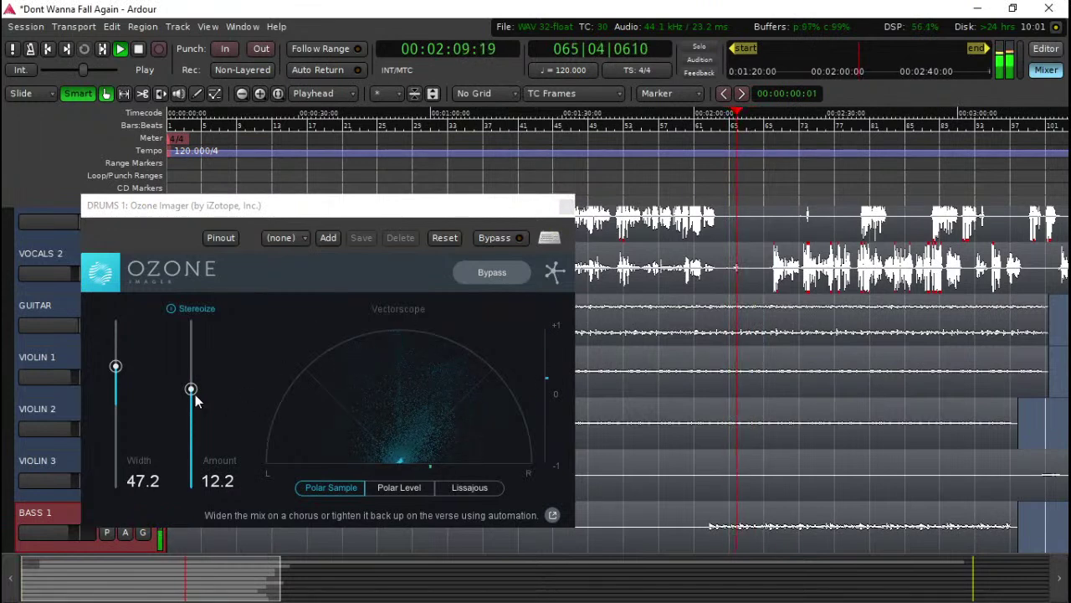
left_click_drag(117, 368, 115, 374)
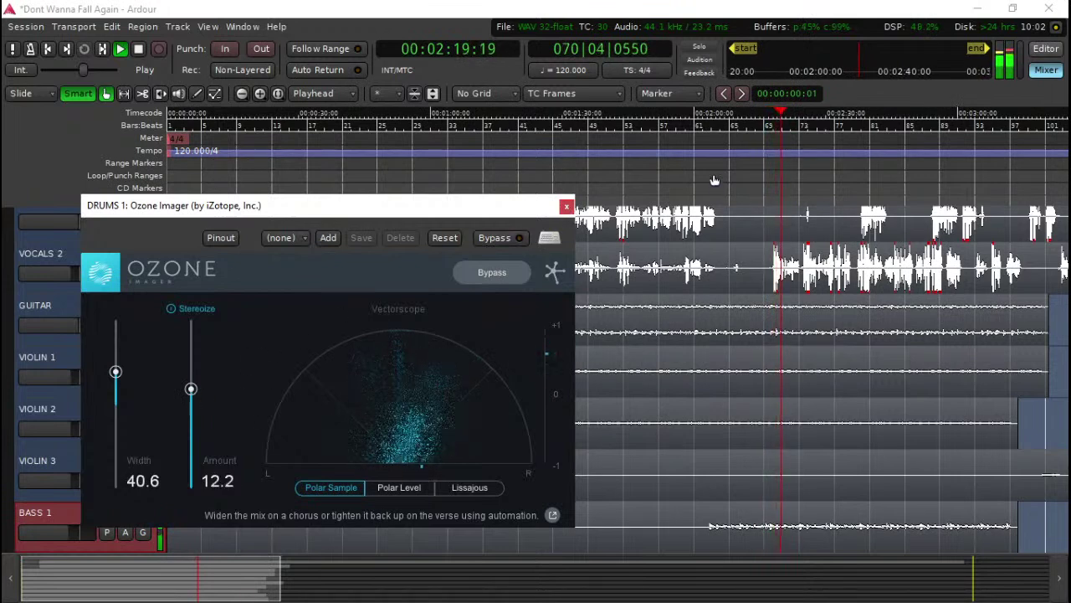
left_click(749, 178)
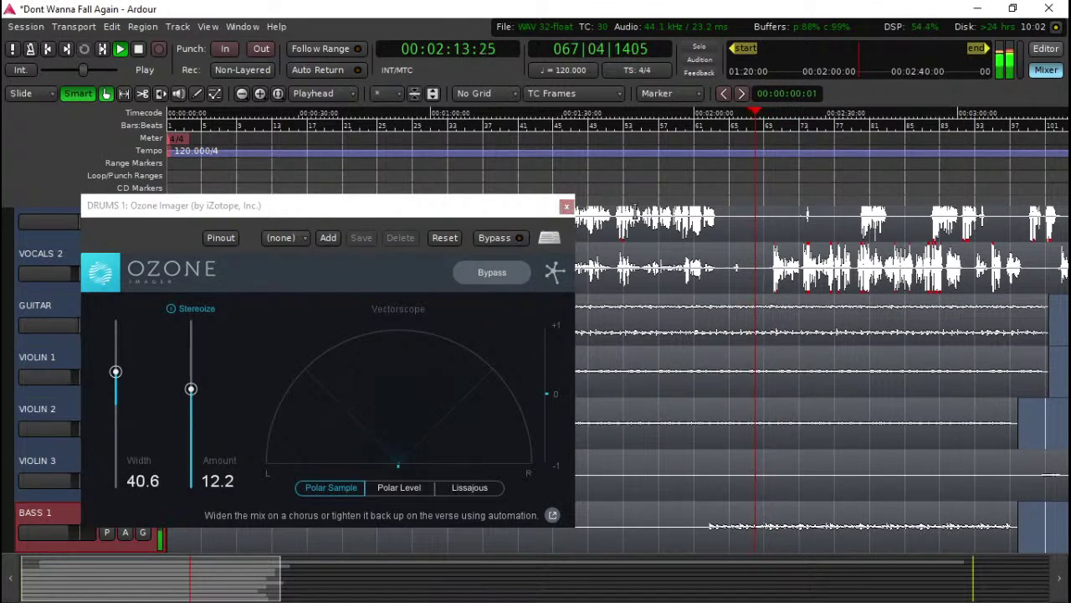
left_click(703, 166)
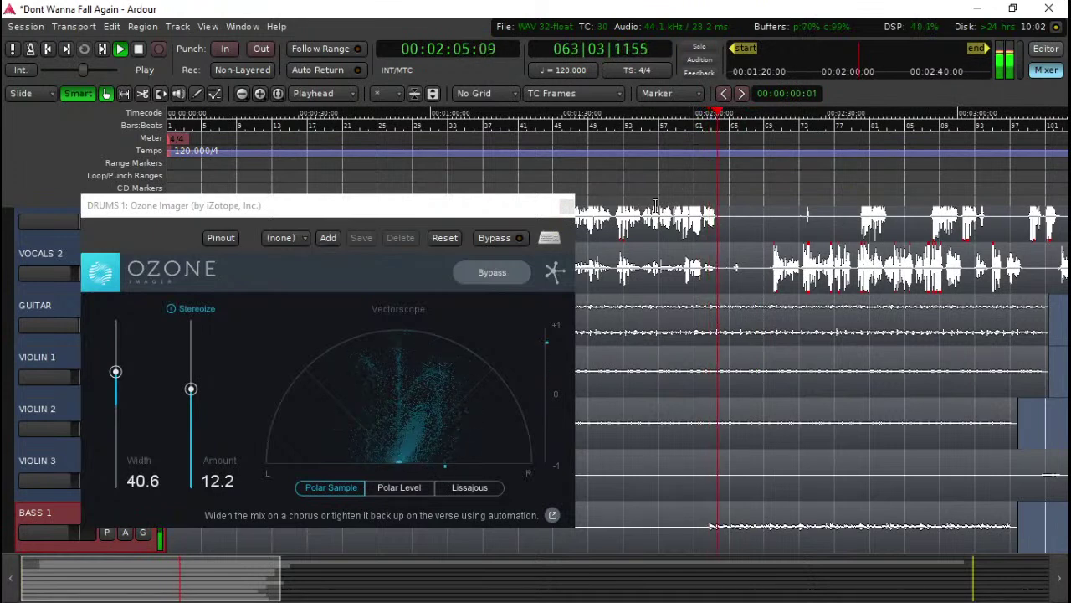
left_click(573, 209)
left_click(566, 206)
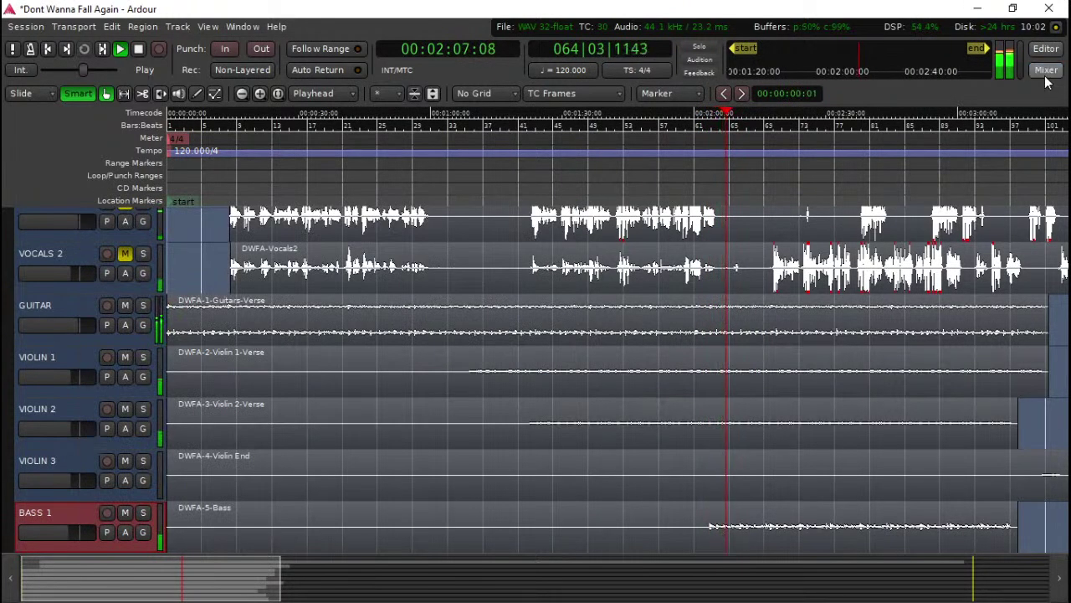
Step: In the mixer, replace the Ozone Imager on DRUMS 2 and DRUMS 3 with a copy from DRUMS 1, and resume playback
left_click(1047, 70)
key("space")
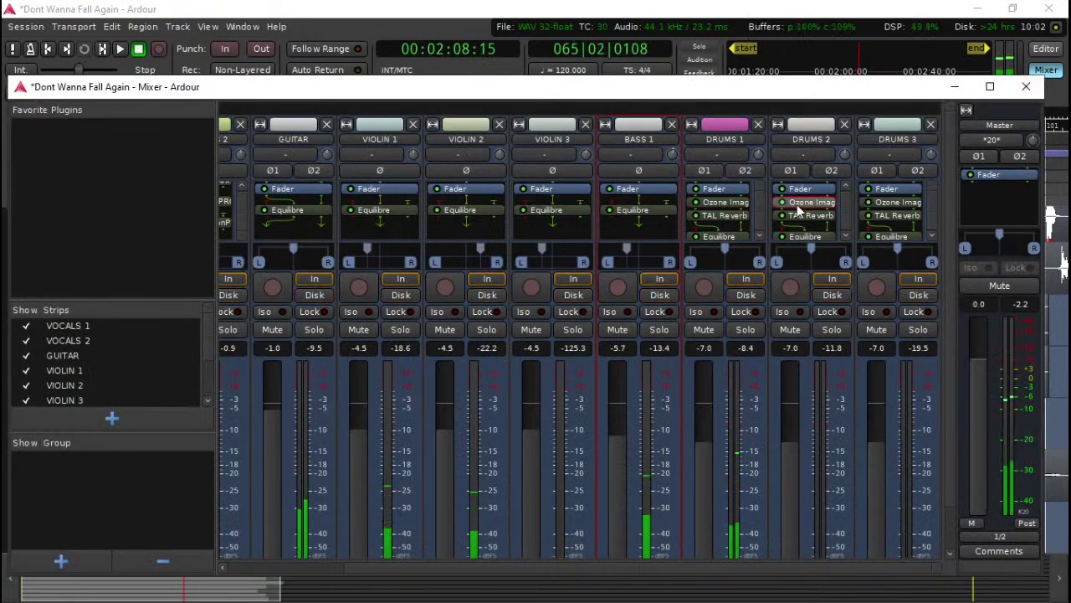
left_click(840, 201)
key("Delete")
left_click(894, 202)
key("Delete")
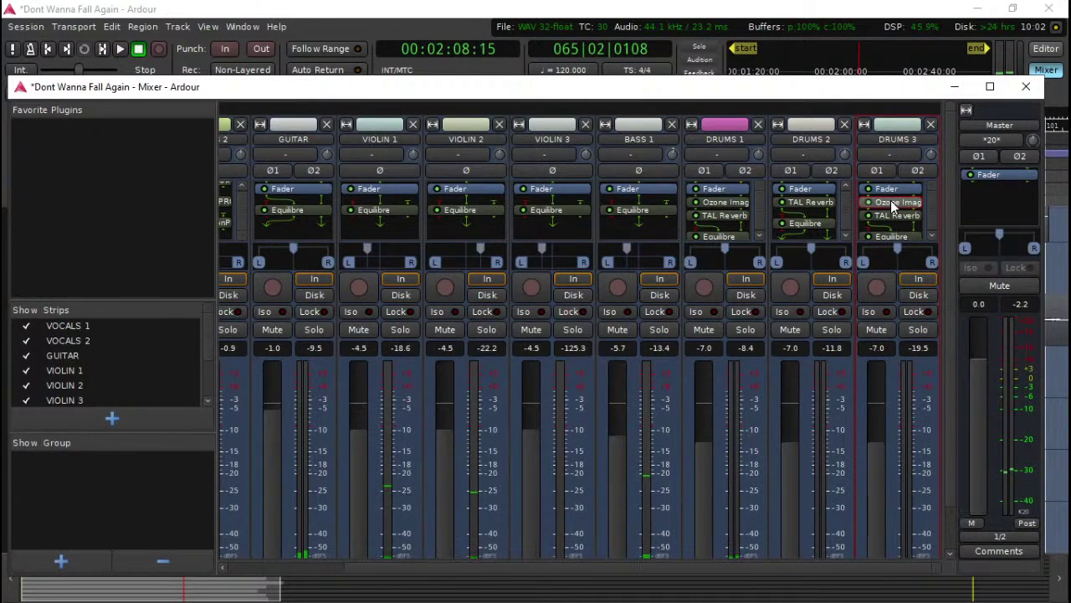
left_click_drag(725, 203, 893, 202)
key("space")
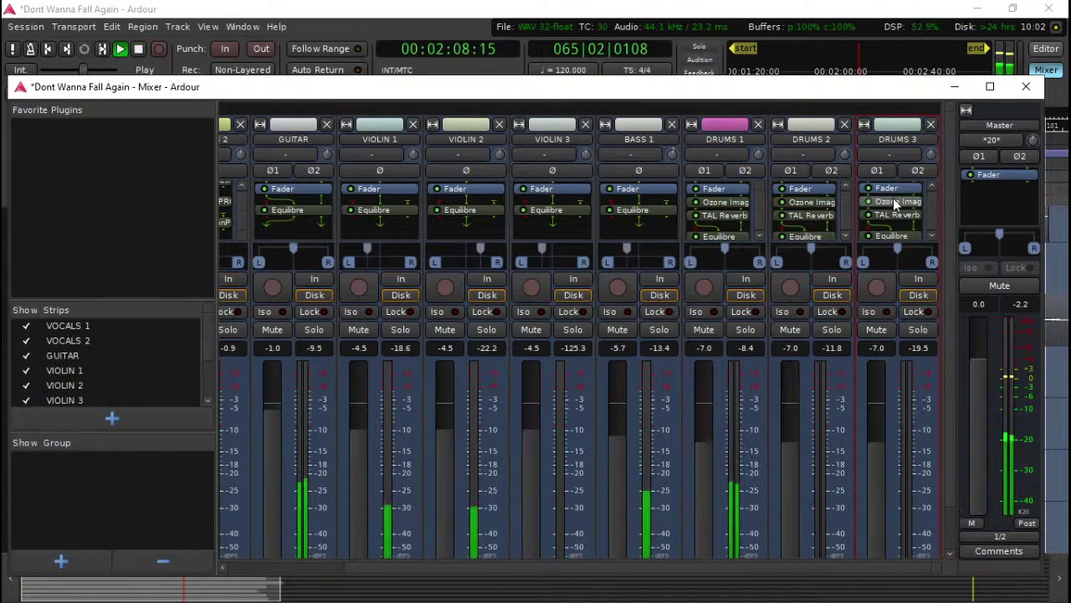
Step: Close the mixer and play the song from about 1:05
left_click(1026, 86)
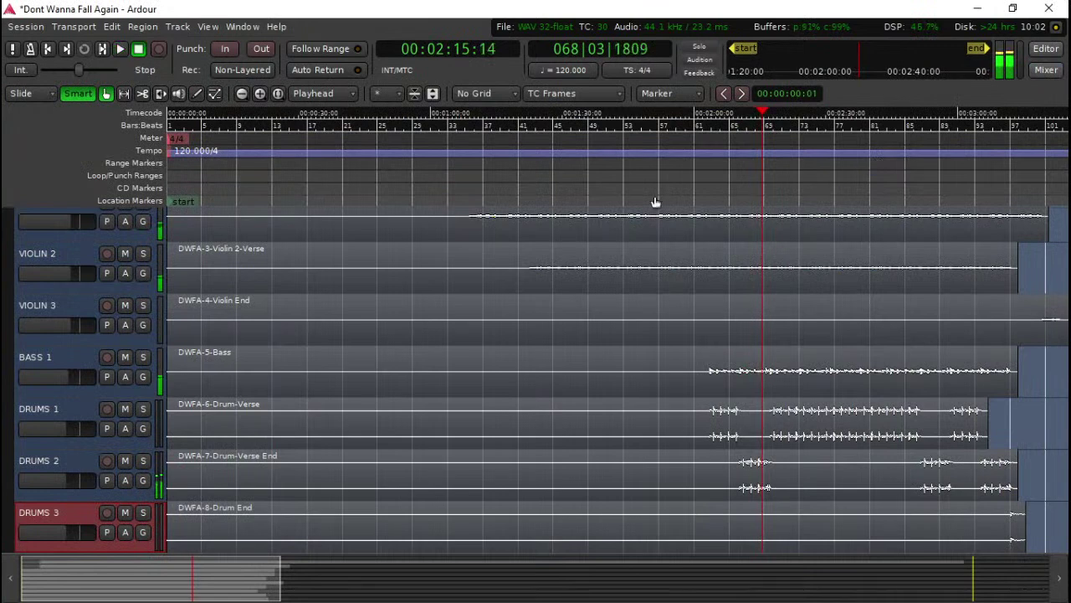
left_click(514, 202)
key("space")
left_click(455, 180)
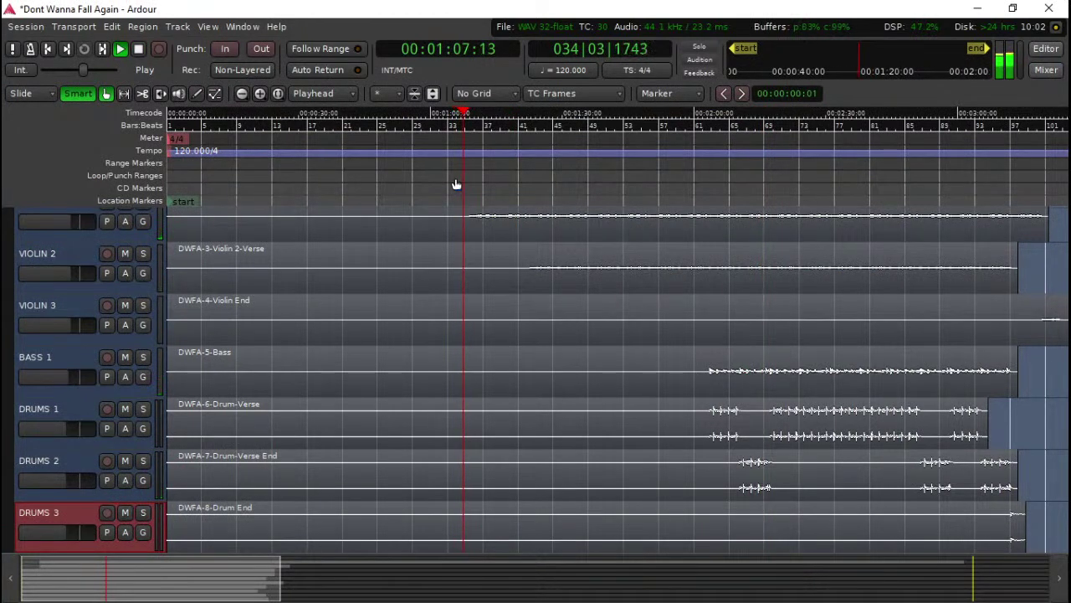
Step: Reopen the mixer and bring up the Plugin Manager for the VIOLIN 1 strip
left_click(1051, 74)
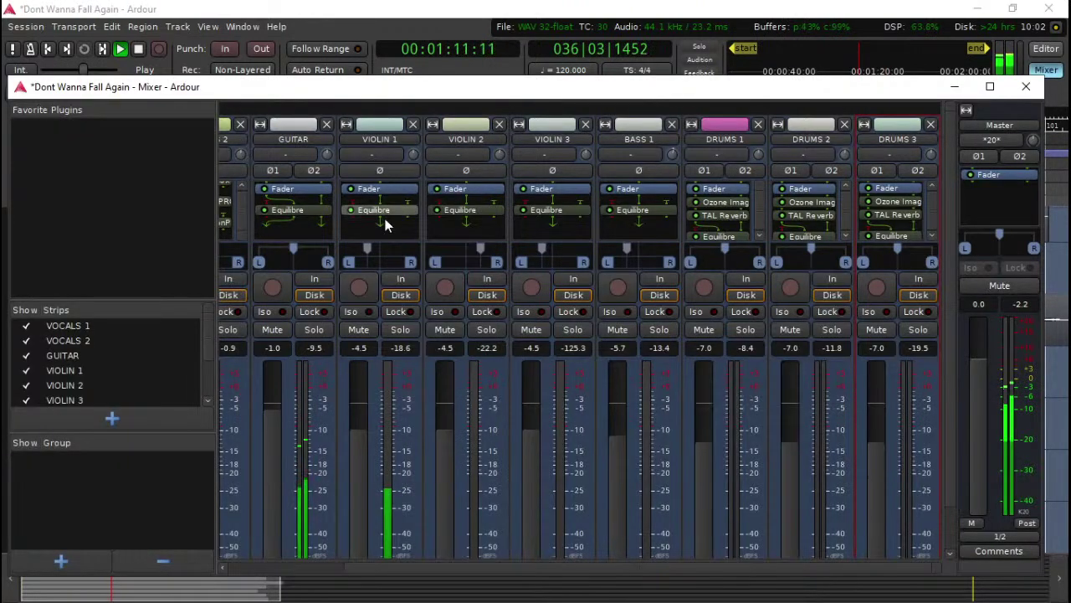
left_click(370, 239)
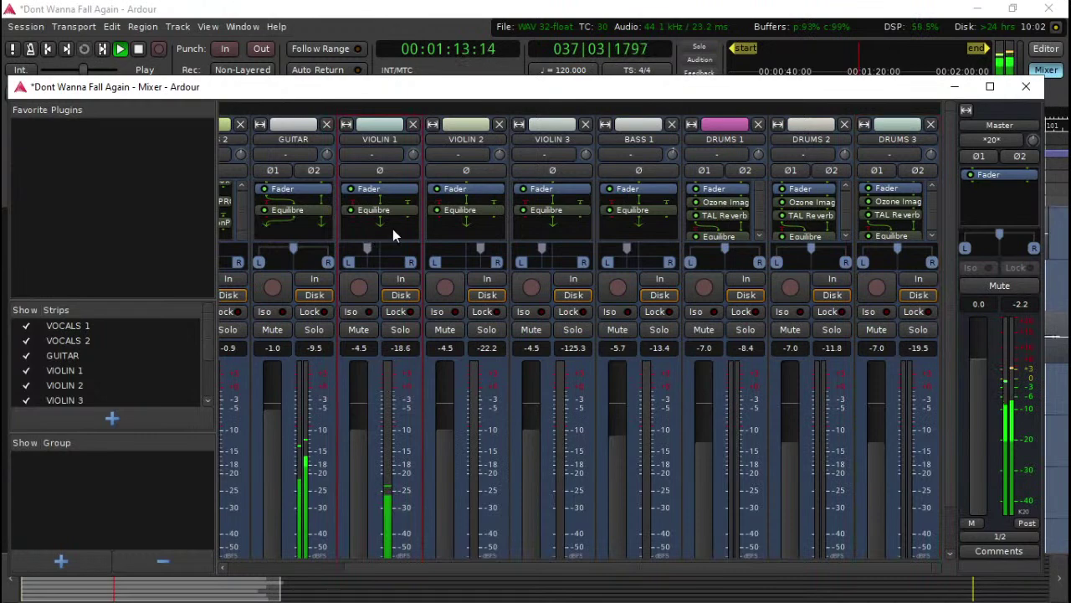
double_click(393, 224)
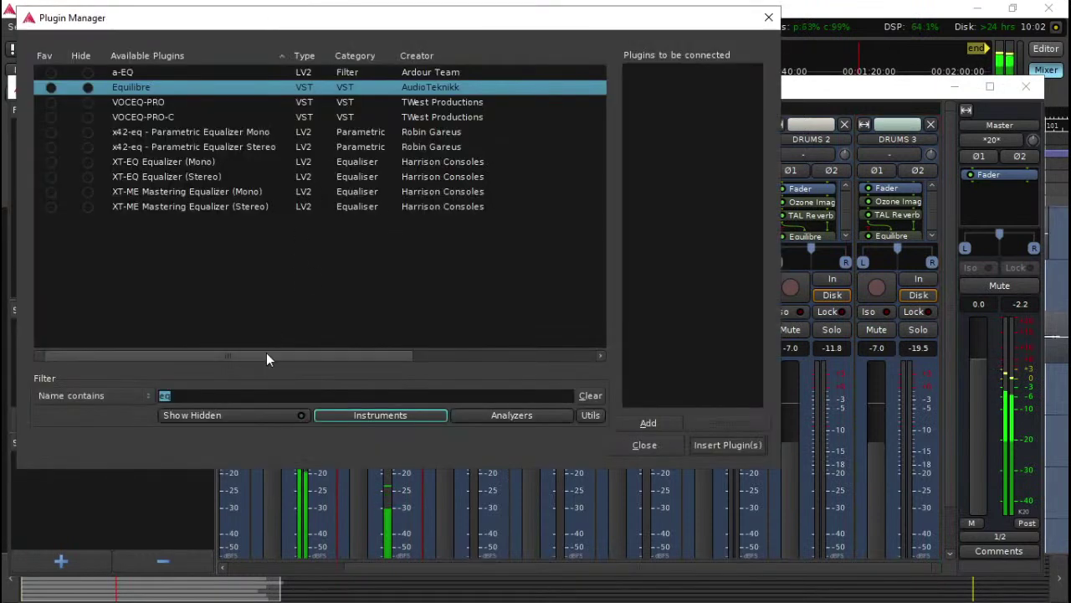
type("dim")
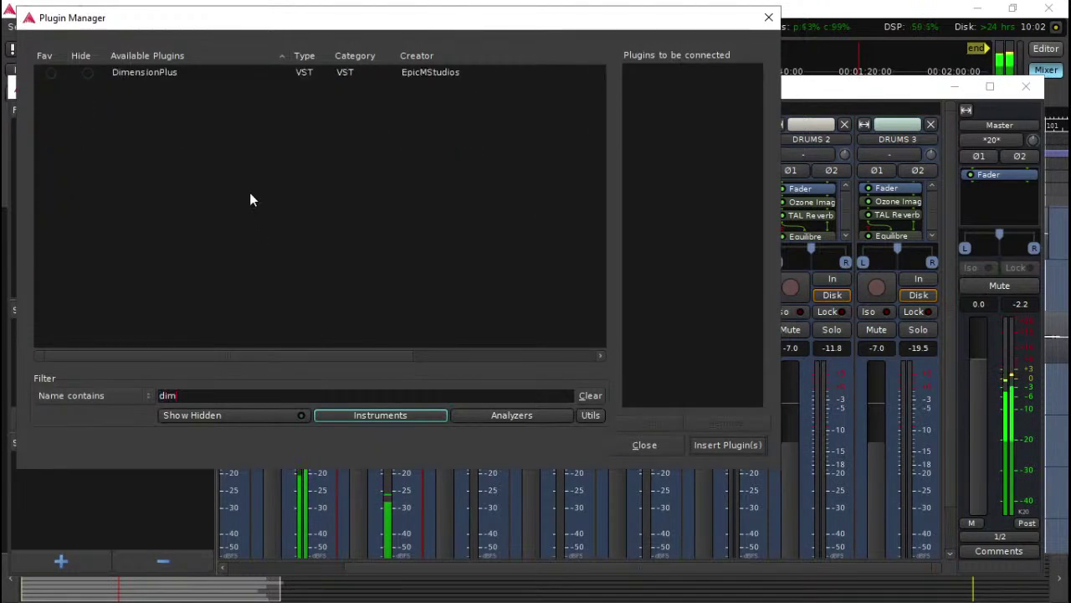
double_click(169, 71)
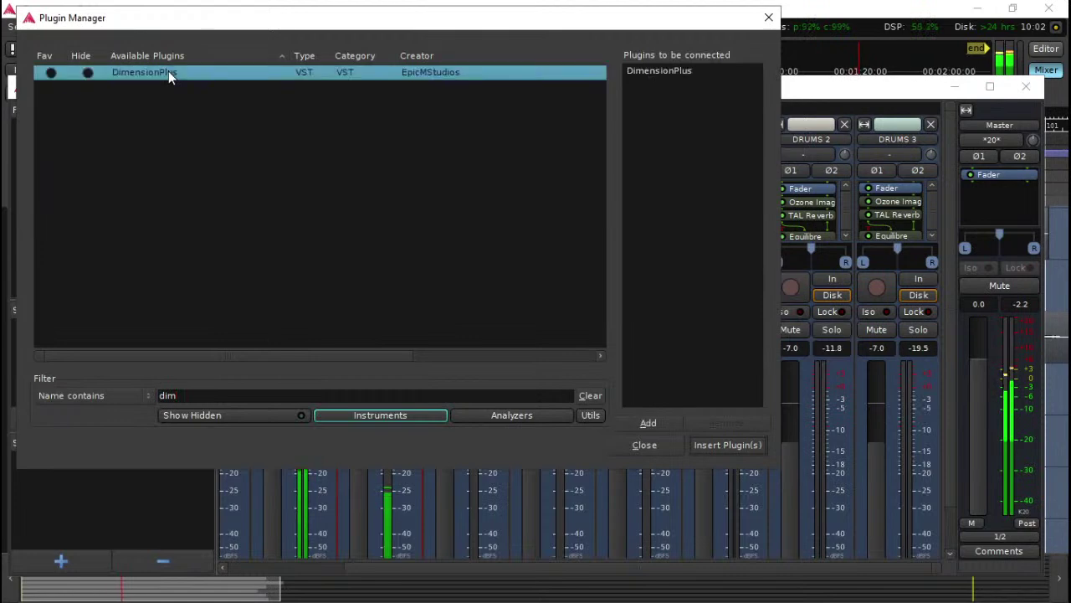
double_click(644, 71)
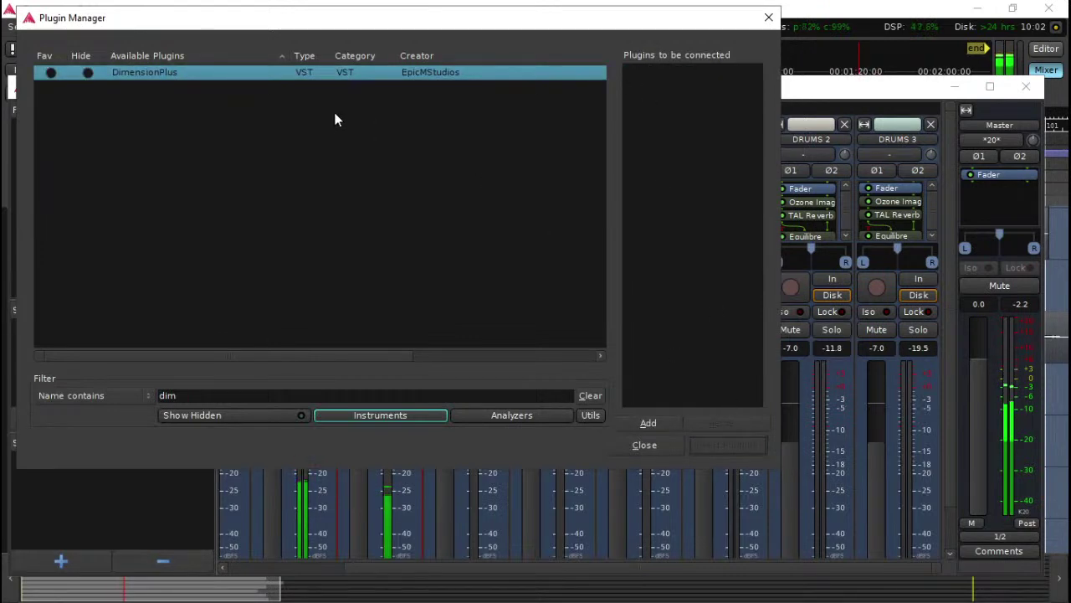
left_click(205, 388)
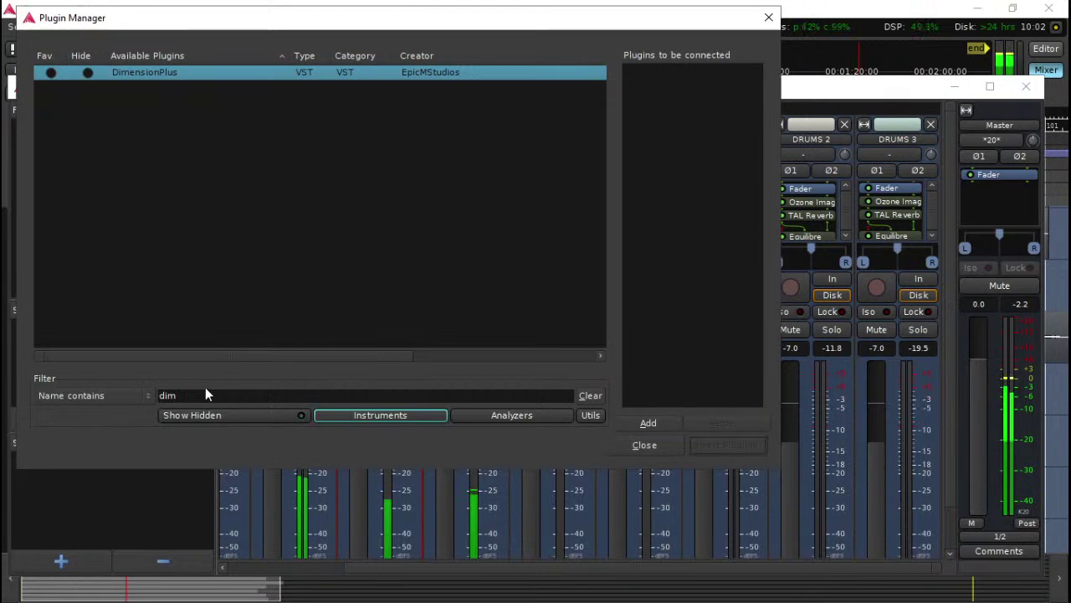
key("BackSpace")
key("BackSpace")
key("BackSpace")
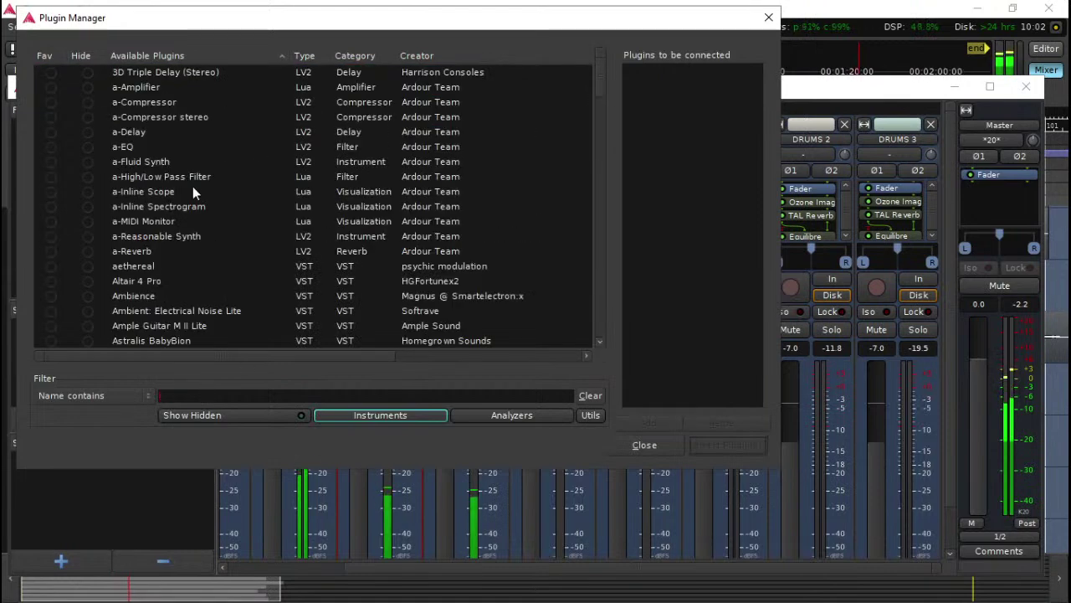
Step: Find the reverb plugins with the filter "rev" and insert Dragonfly Hall Reverb on VIOLIN 1
type("rev")
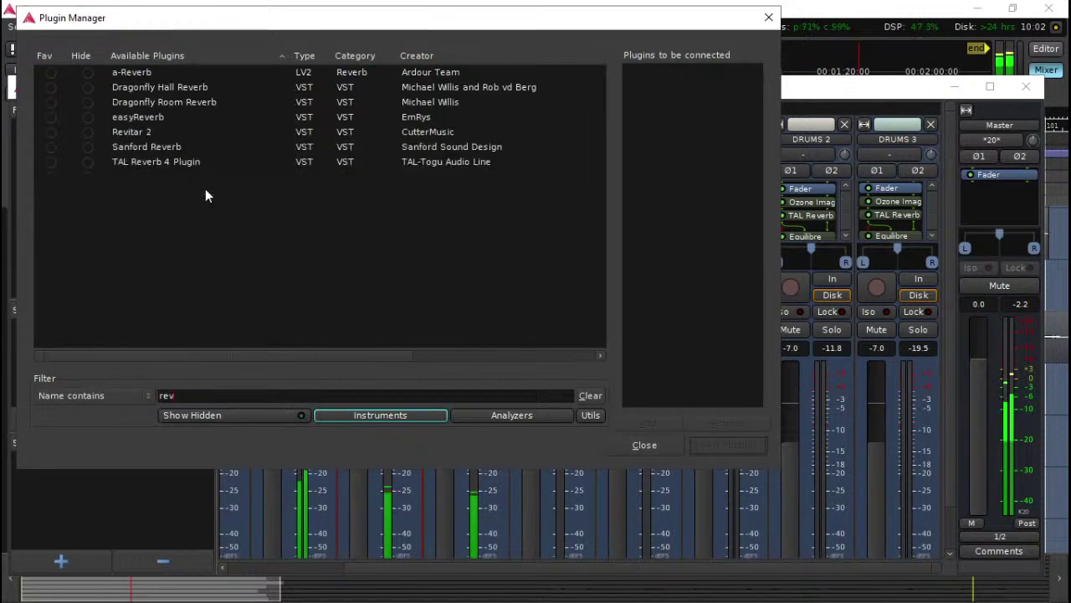
double_click(188, 89)
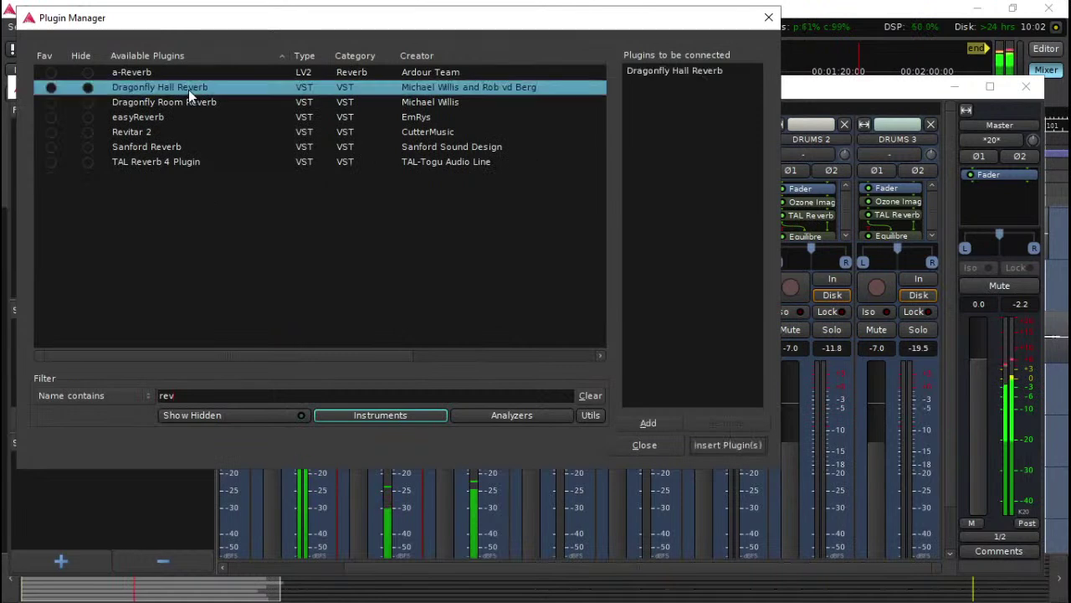
left_click(753, 446)
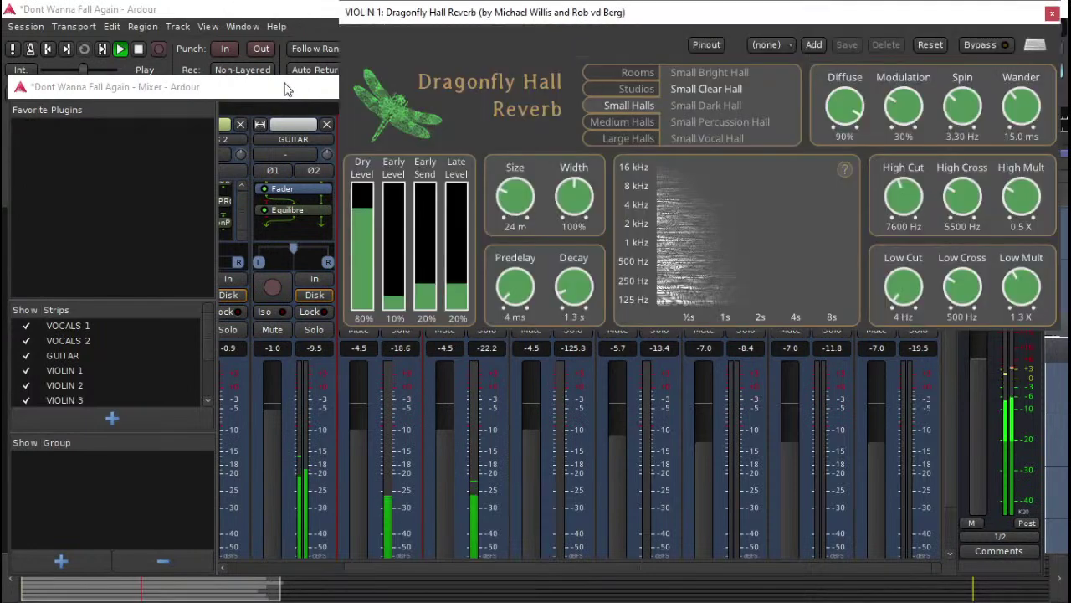
Step: Return to the editor, restart playback and solo VIOLIN 1
left_click(296, 15)
key("space")
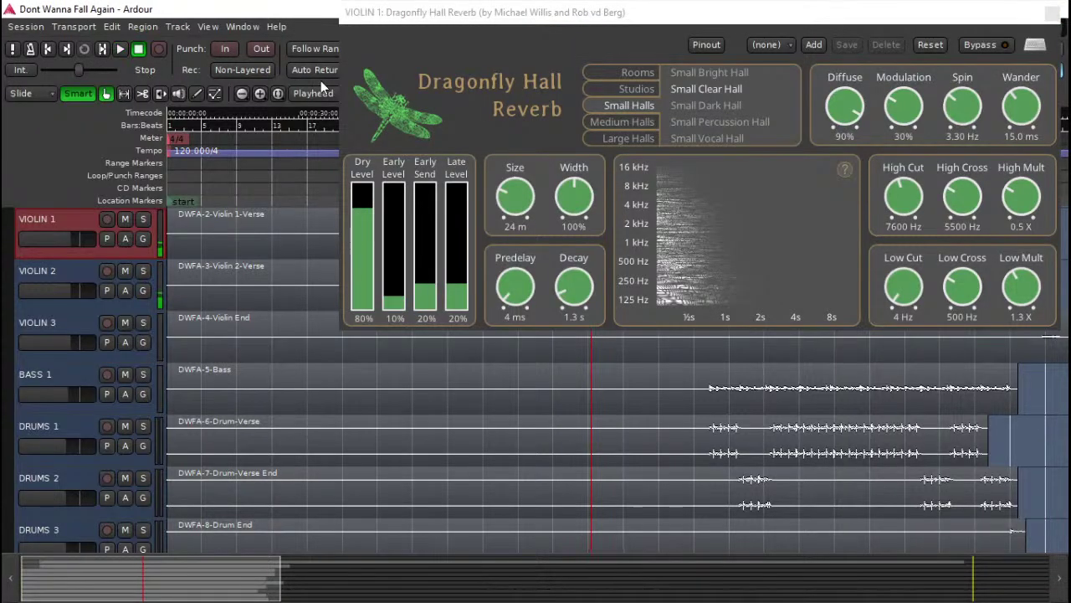
key("space")
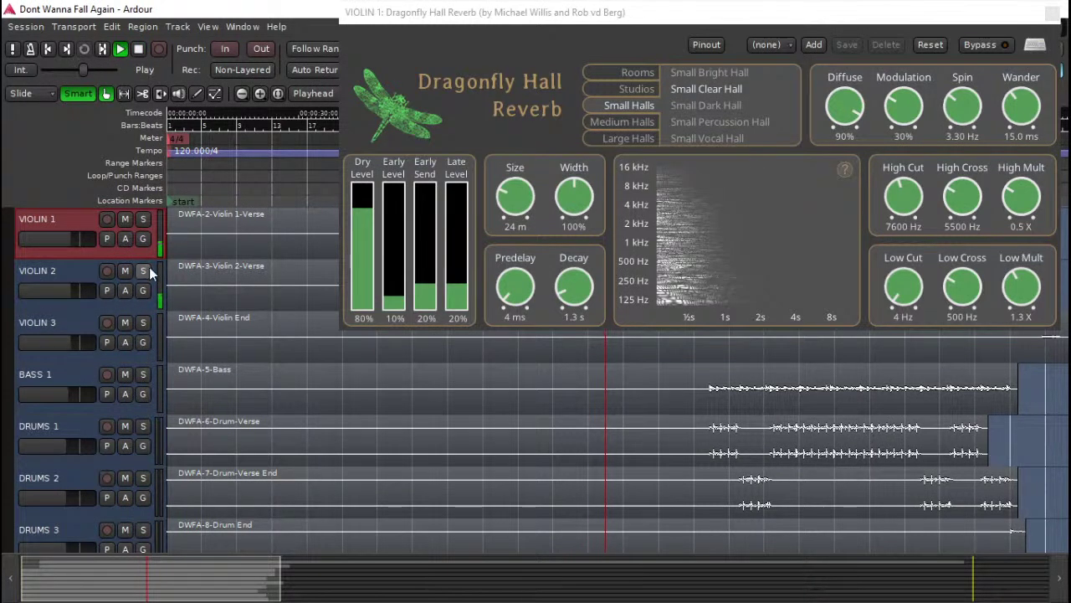
left_click(144, 222)
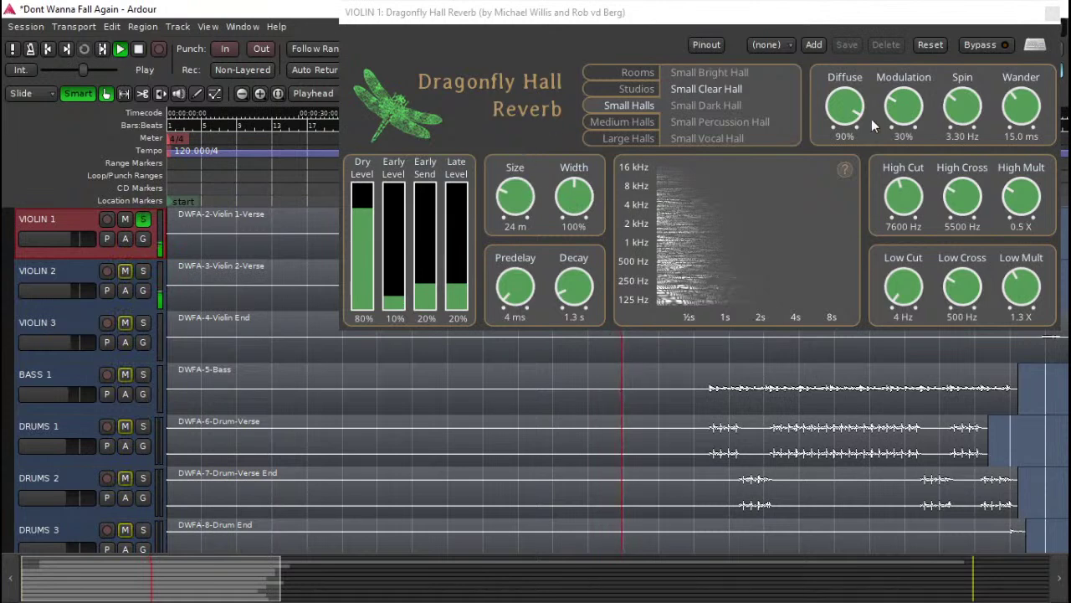
Step: Try the Rooms presets Dark Room, Small Chamber and Large Chamber in the VIOLIN 1 reverb
left_click(638, 75)
left_click(709, 106)
left_click(715, 121)
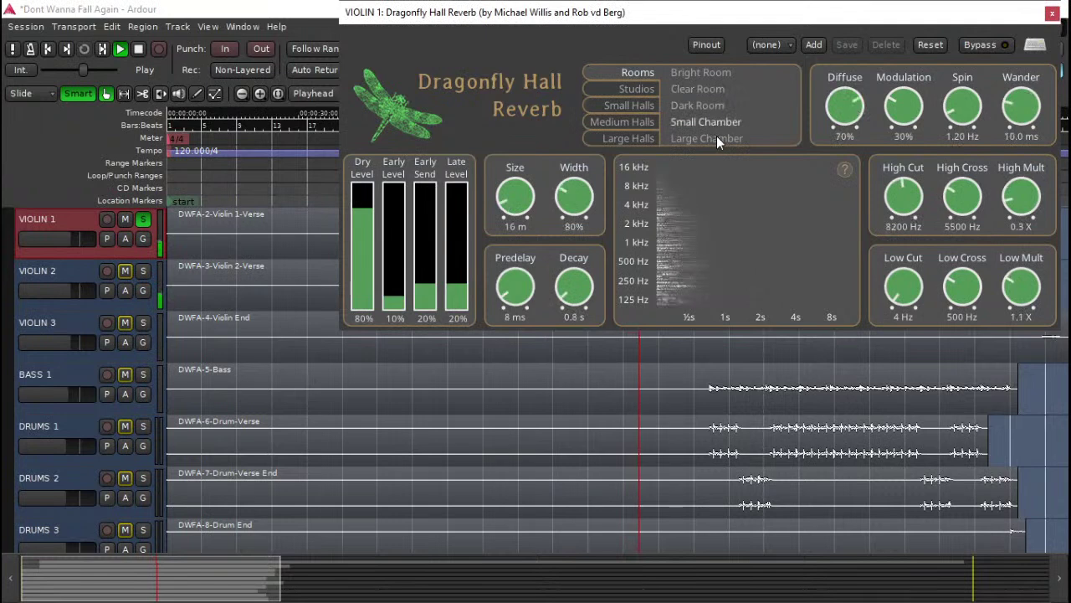
left_click(718, 140)
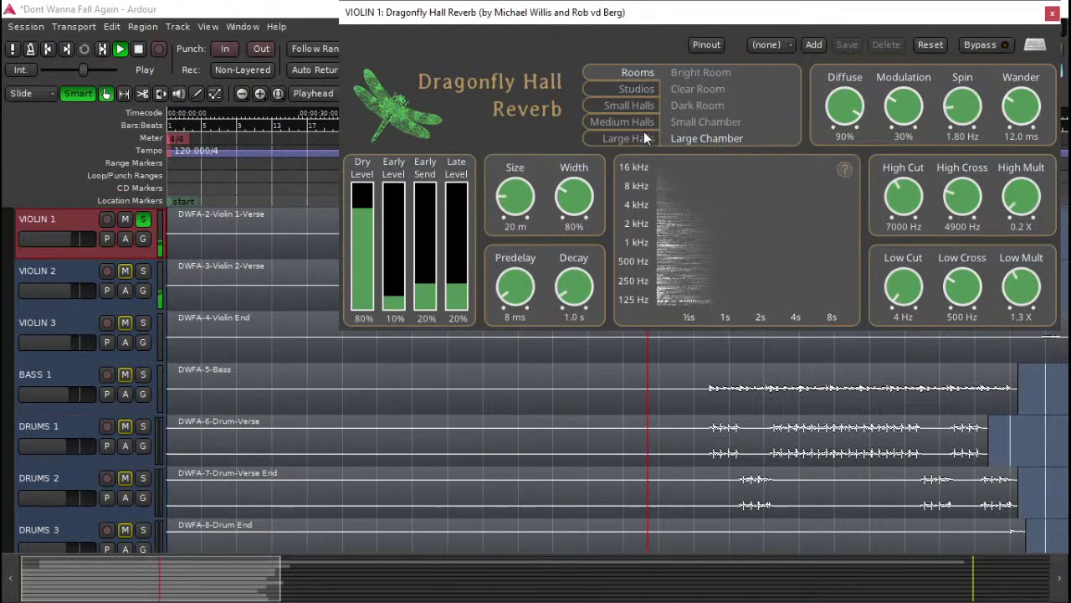
Step: Audition the Large Halls presets Large Bright Hall, Large Vocal Hall and Large Dark Hall on VIOLIN 1, and select Great Hall
left_click(643, 136)
left_click(726, 79)
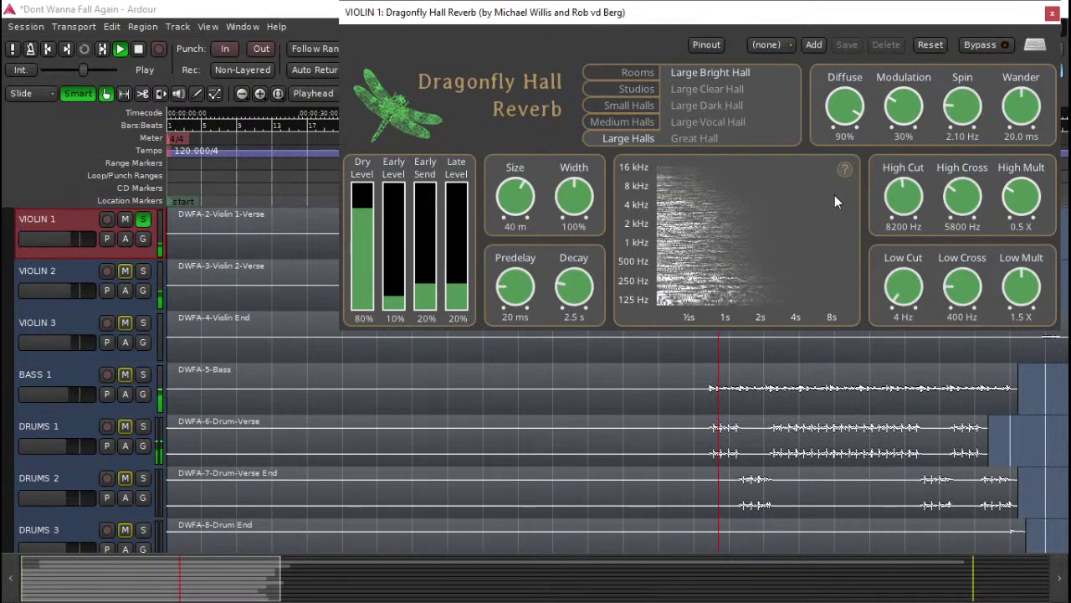
left_click(707, 124)
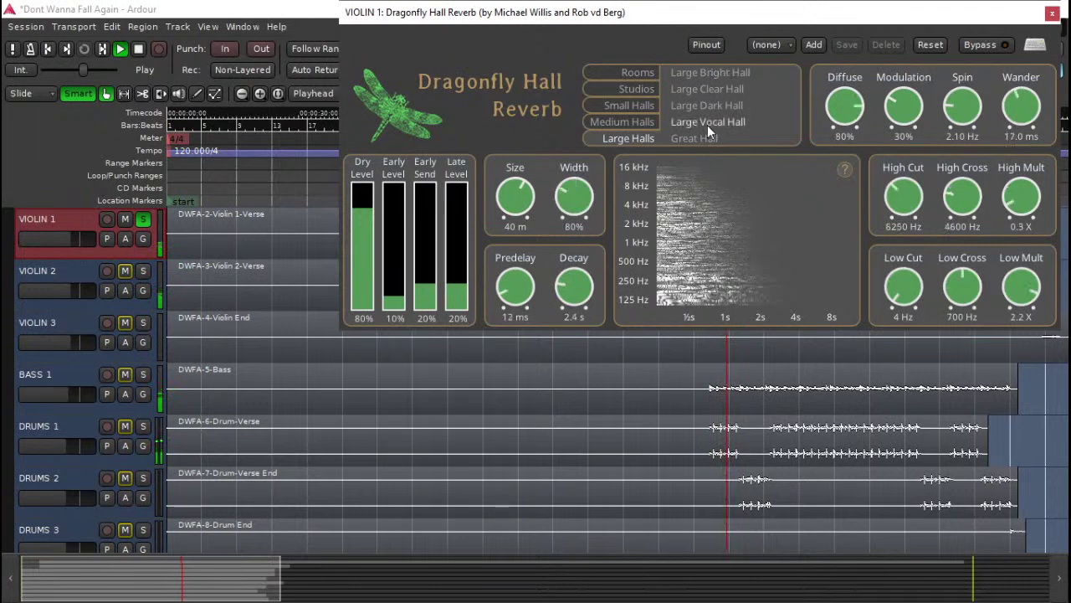
left_click(720, 99)
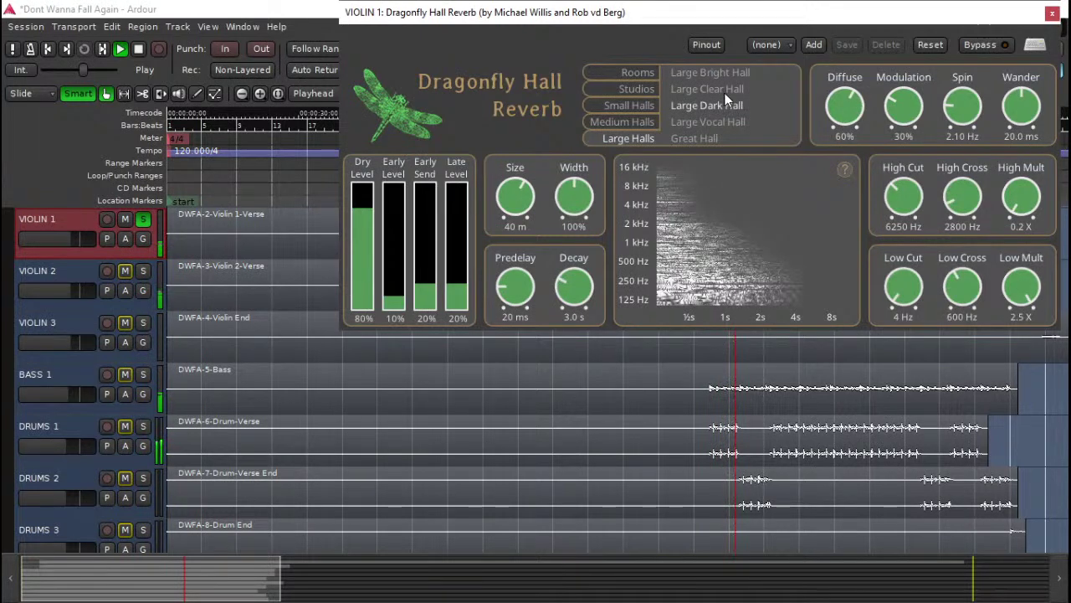
left_click(702, 139)
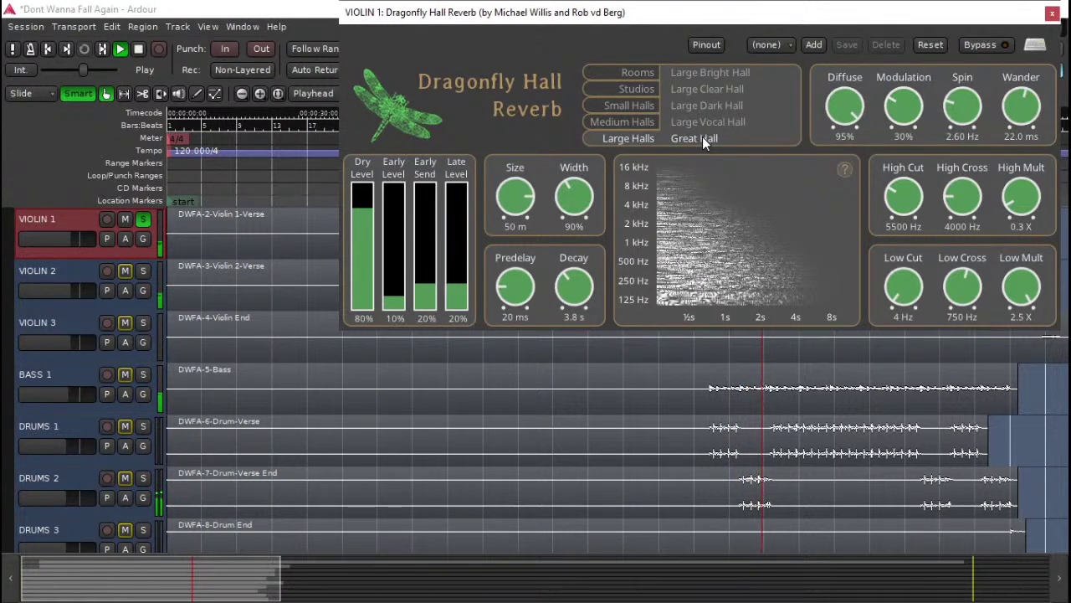
Step: Compare VIOLIN 1 with its Great Hall reverb bypassed and active, close the reverb window and stop playback
left_click_drag(793, 16, 661, 45)
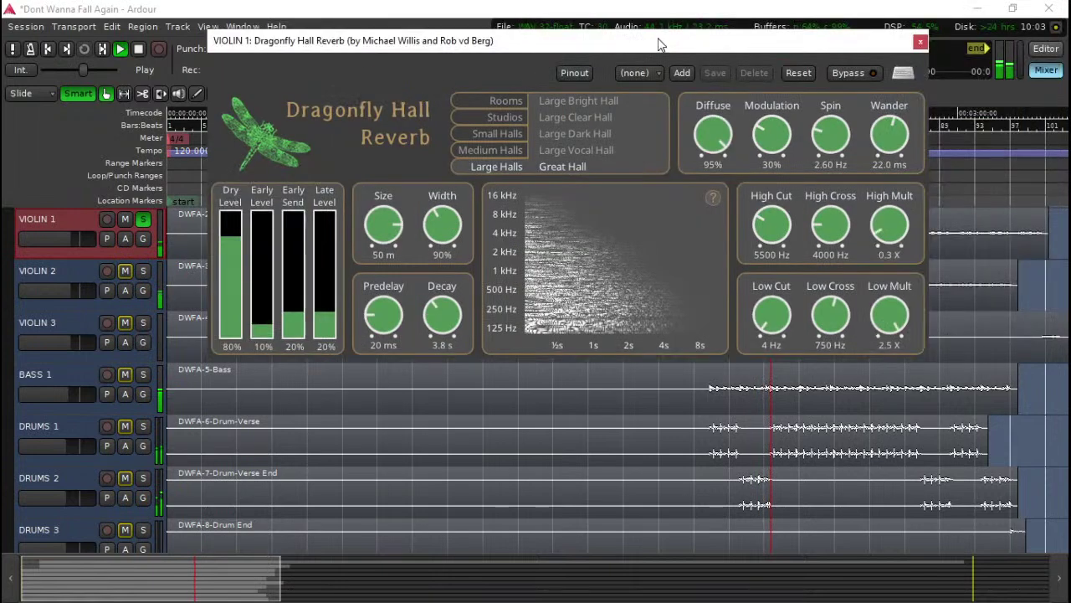
left_click(850, 74)
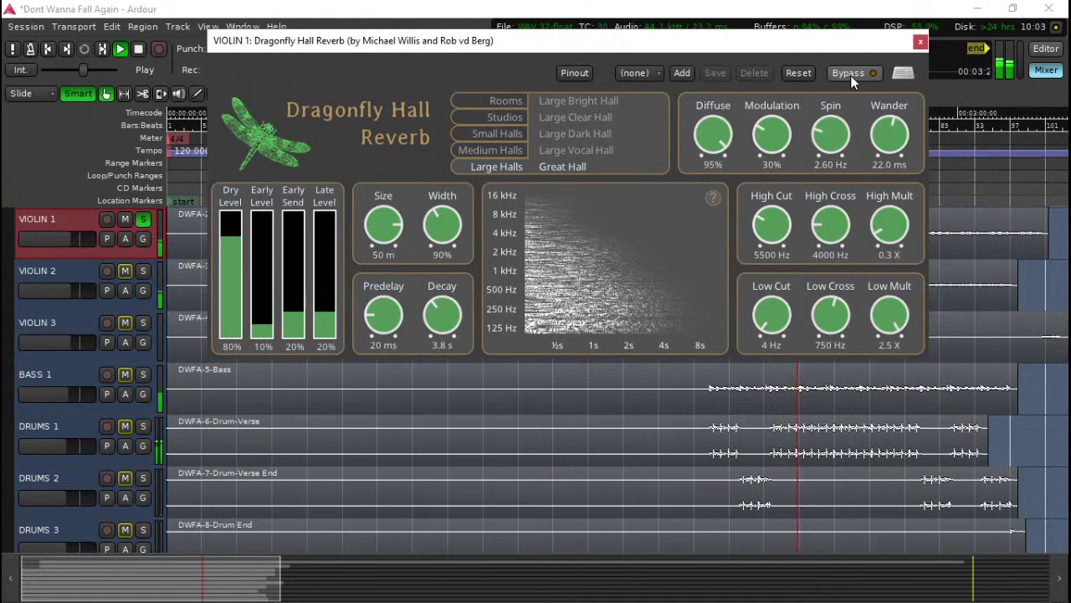
left_click(850, 74)
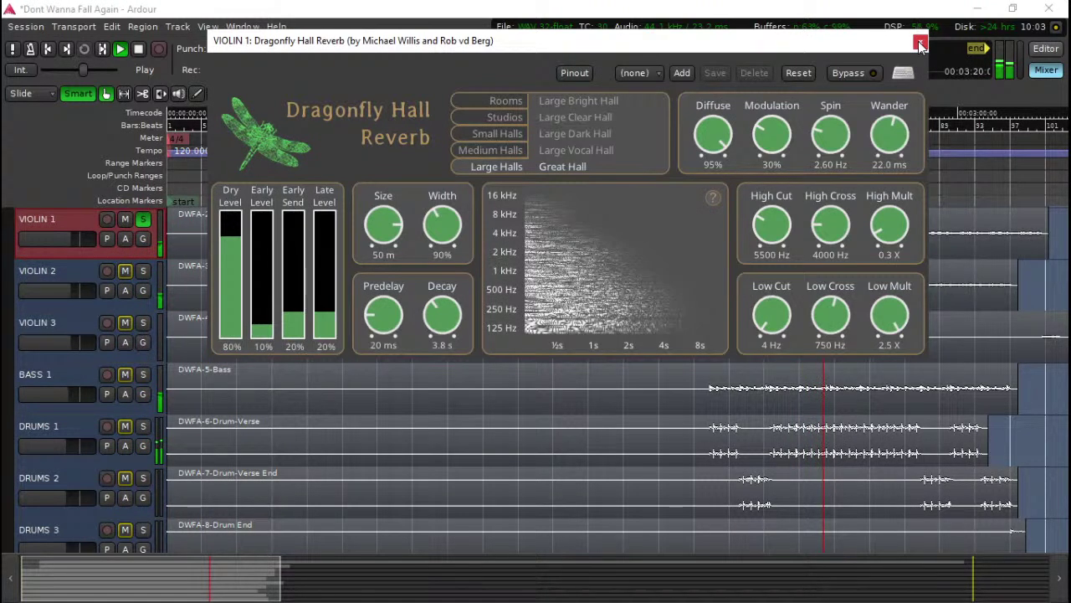
left_click(920, 43)
key("space")
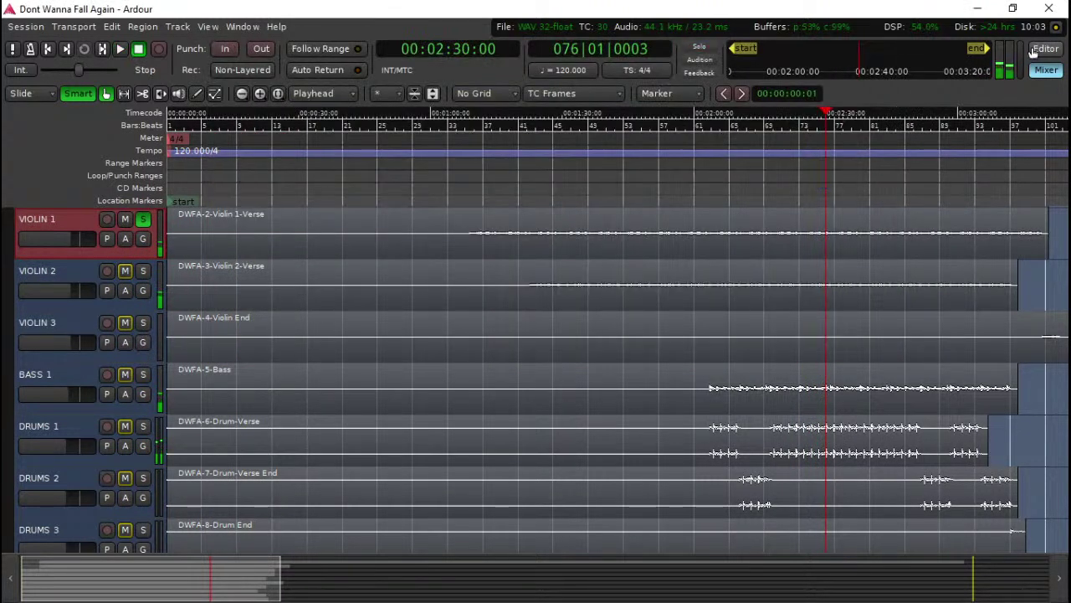
Step: Unsolo VIOLIN 1, play the mix from around bar 57 and copy the Dragonfly Hall Reverb from VIOLIN 1 to VIOLIN 2
key("space")
left_click(651, 161)
left_click(143, 220)
key("space")
left_click(1046, 72)
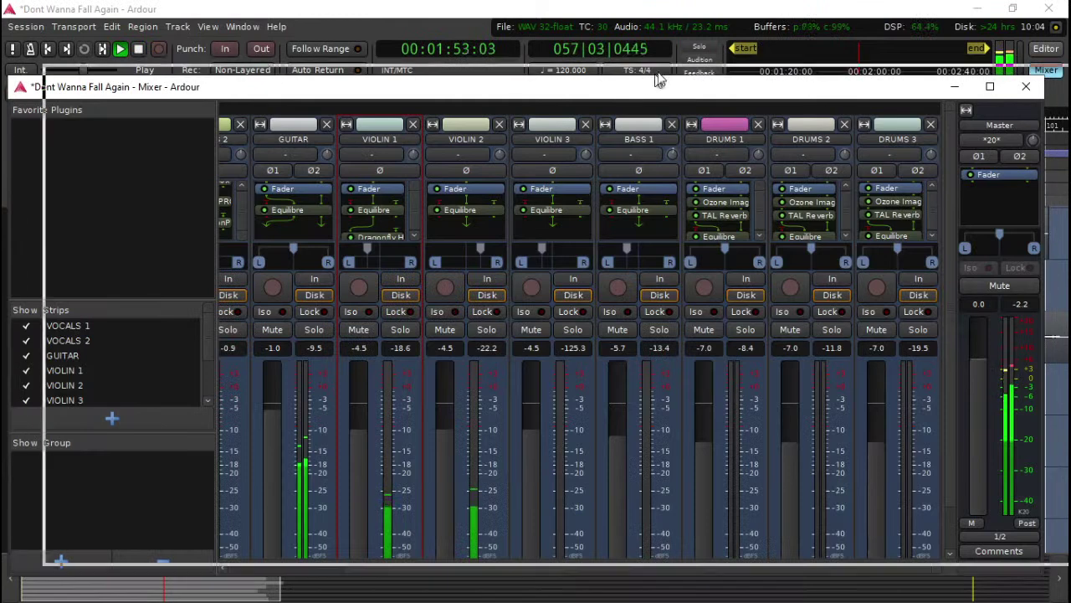
left_click_drag(619, 89, 658, 77)
scroll(410, 211, "down", 1)
left_click_drag(409, 208, 507, 187)
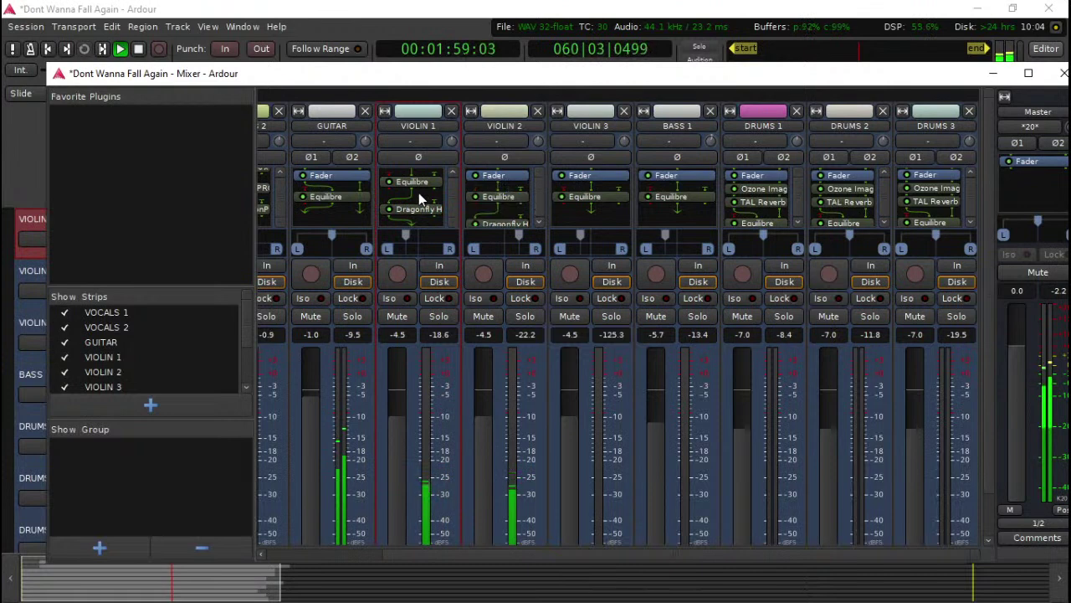
Step: Raise the VIOLIN 1 and VIOLIN 2 faders to -3.3 dB and close the mixer
scroll(390, 418, "up", 3)
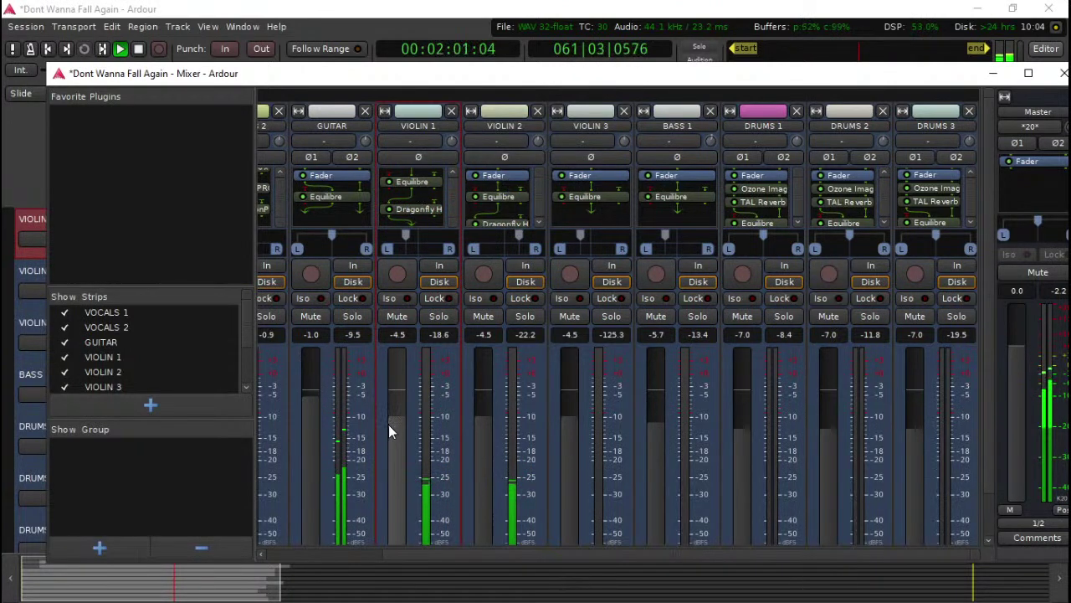
scroll(397, 427, "down", 2)
scroll(484, 429, "up", 2)
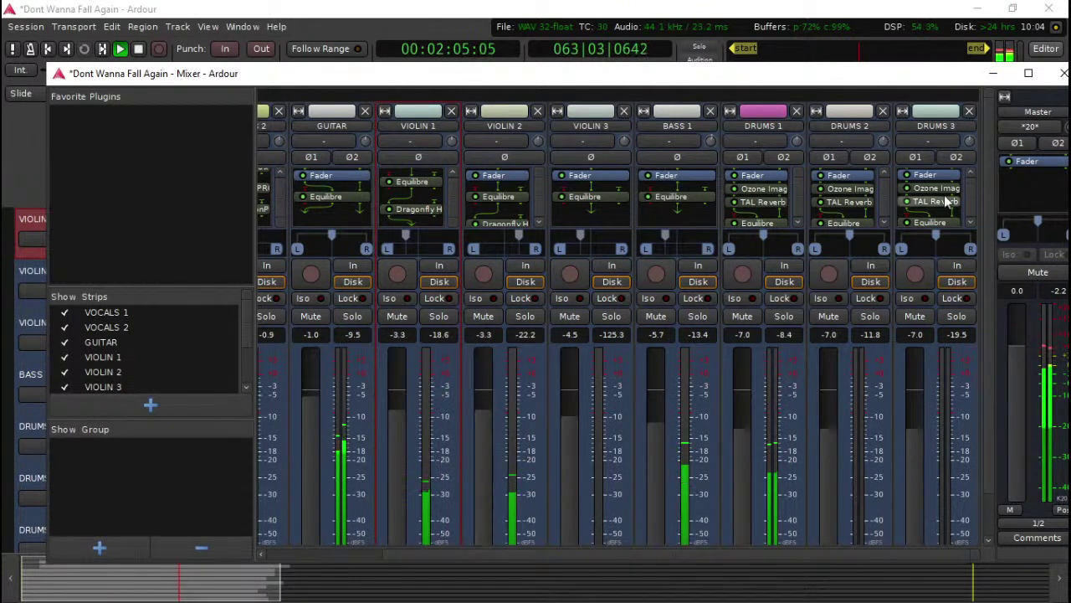
left_click_drag(939, 81, 852, 82)
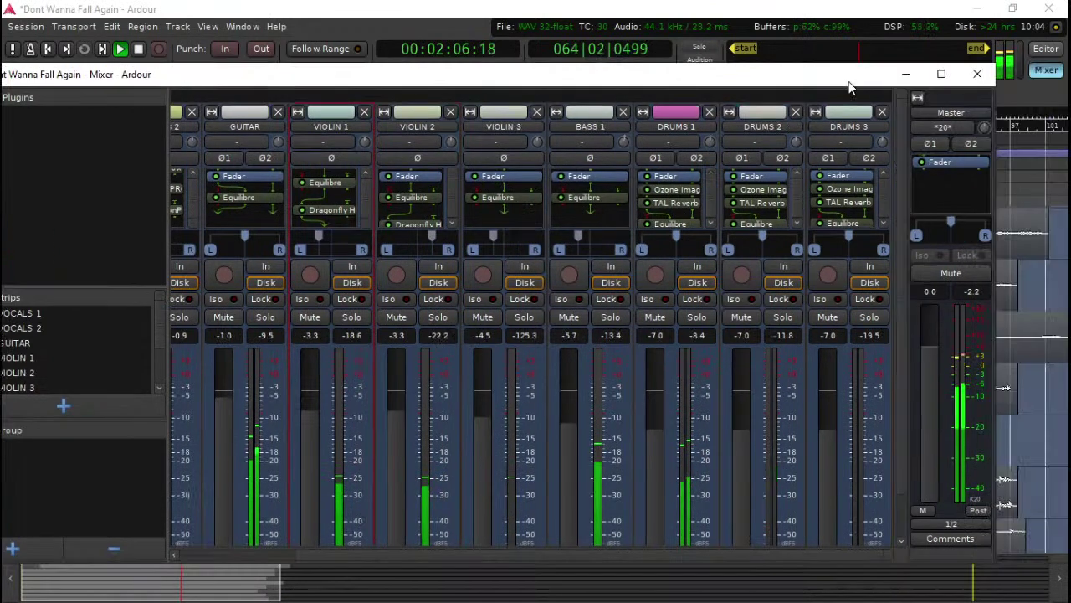
left_click(978, 75)
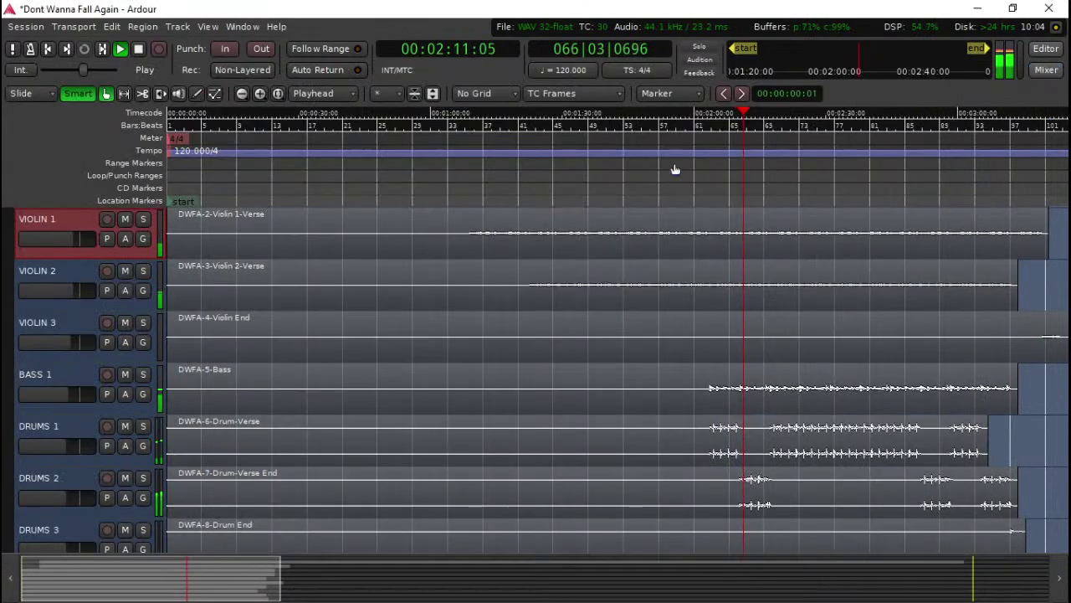
Step: Unmute VOCALS 1 and play the mix from the start of the song
key("space")
scroll(71, 298, "up", 4)
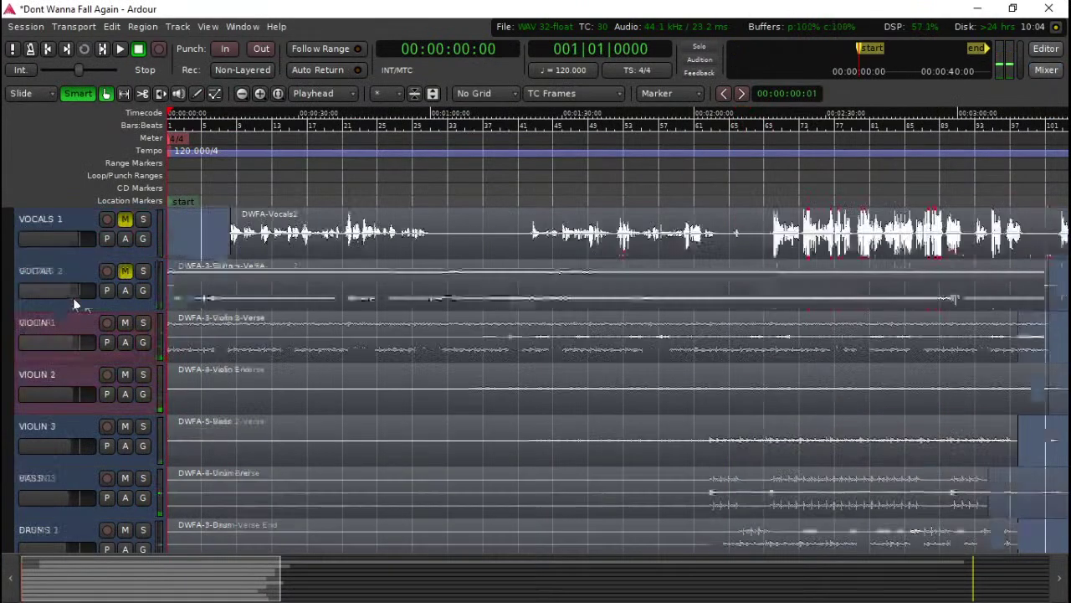
scroll(123, 295, "up", 1)
key("space")
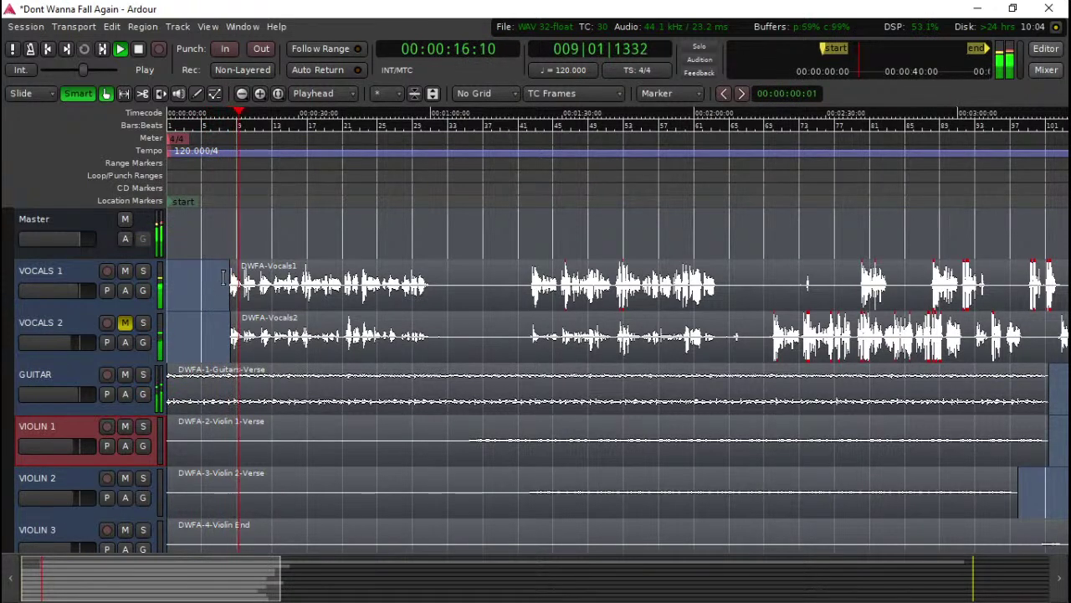
Step: Add a short fade-in at the start of the VOCALS 1 region, unmute VOCALS 2 and replay the vocal entry
scroll(216, 301, "up", 3)
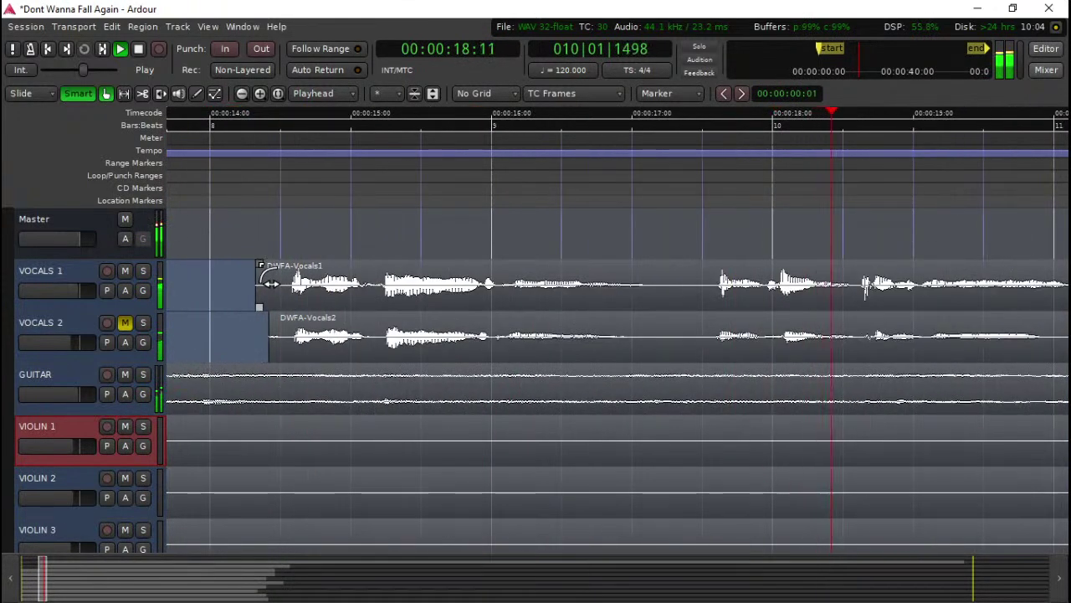
left_click(272, 272)
left_click(131, 326)
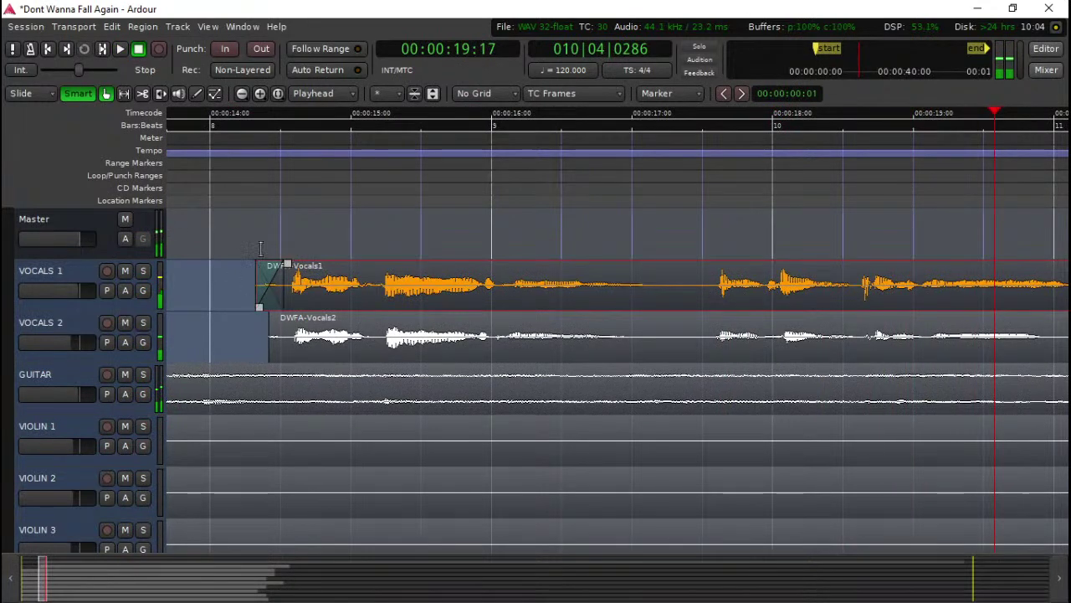
left_click(267, 183)
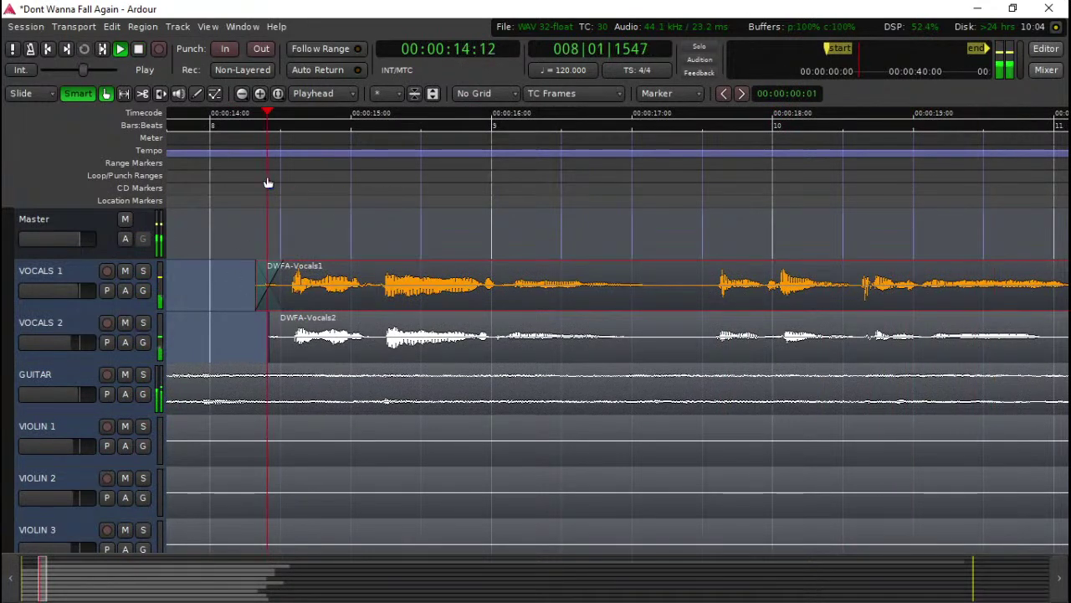
Step: Mute VOCALS 1, add a short fade-in at the start of the VOCALS 2 region and play the passage
left_click(276, 335)
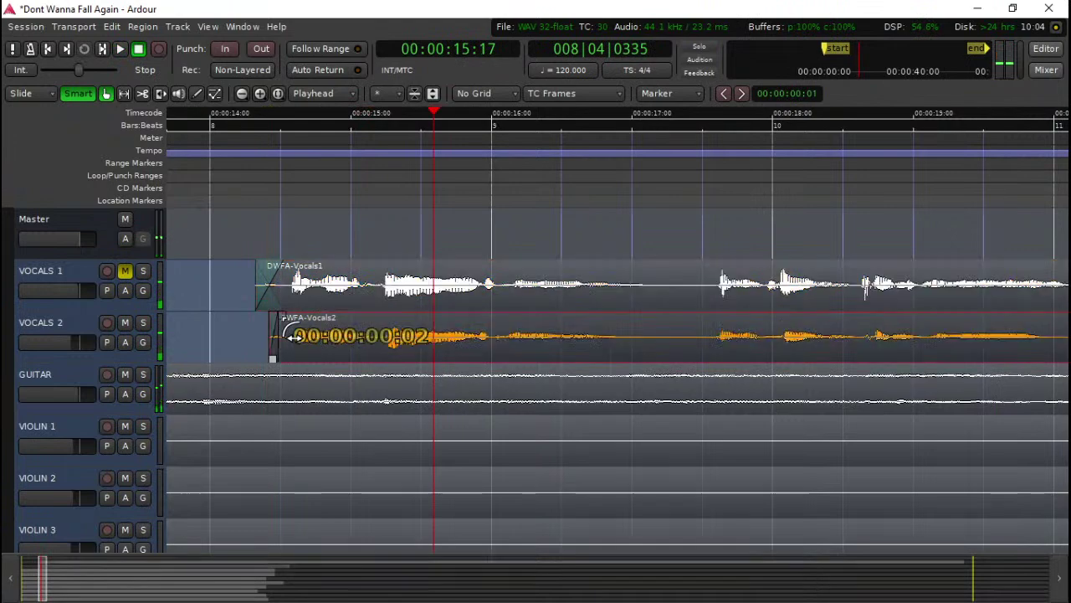
left_click(239, 174)
key("space")
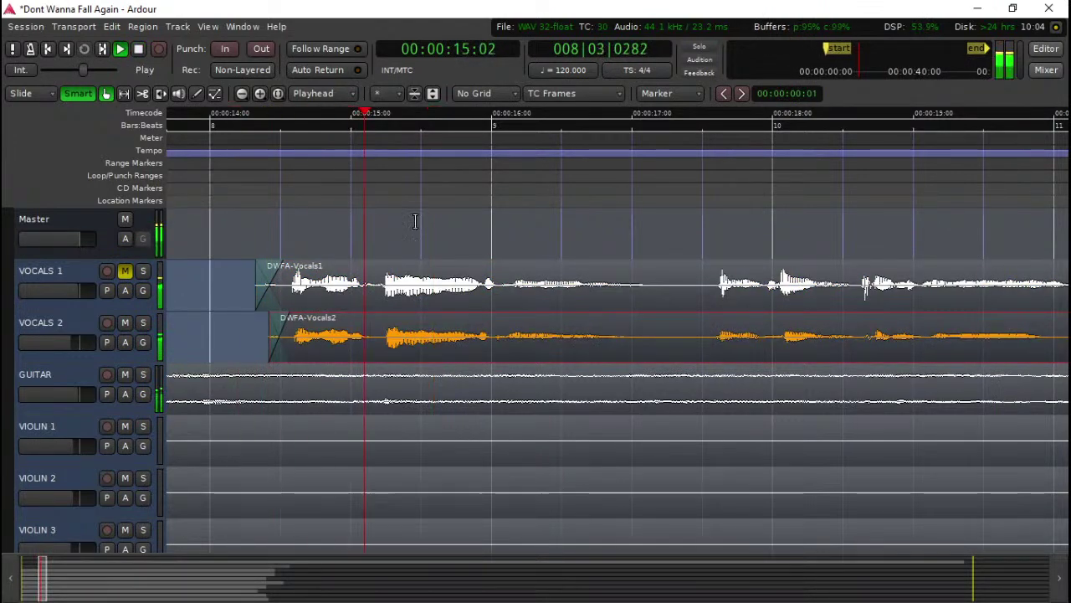
scroll(443, 241, "down", 1)
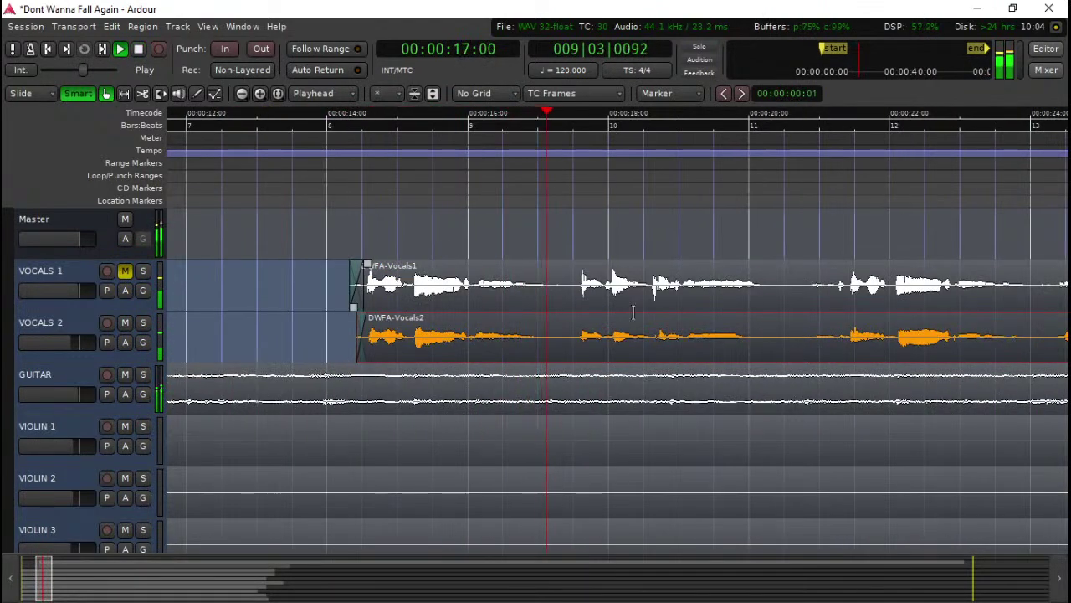
scroll(637, 315, "down", 1)
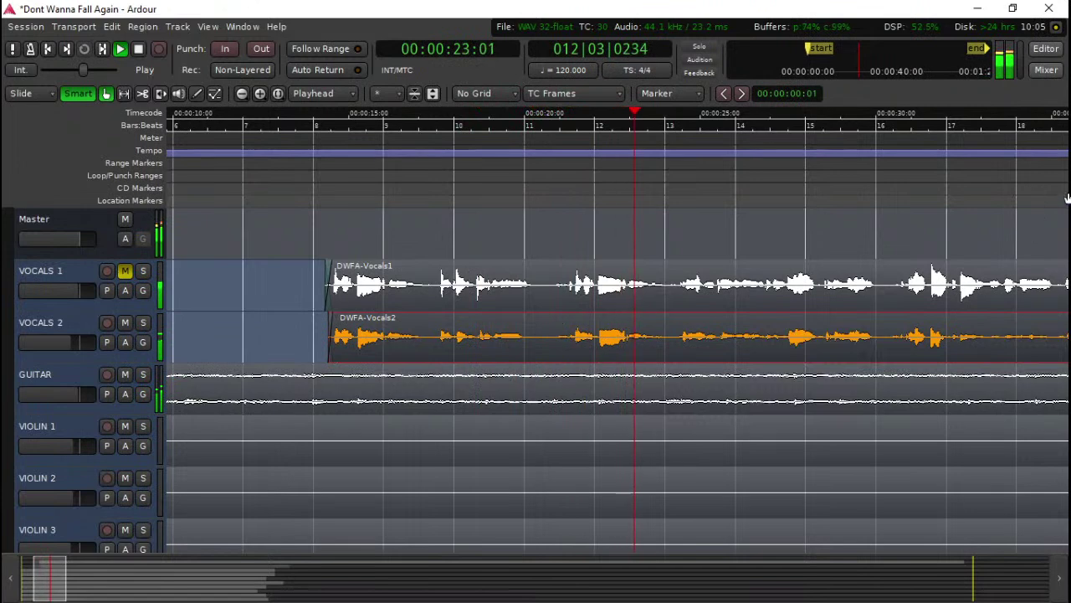
Step: Raise the VOCALS 2 fader to -1.0 dB in the mixer and return to the editor
left_click(1047, 72)
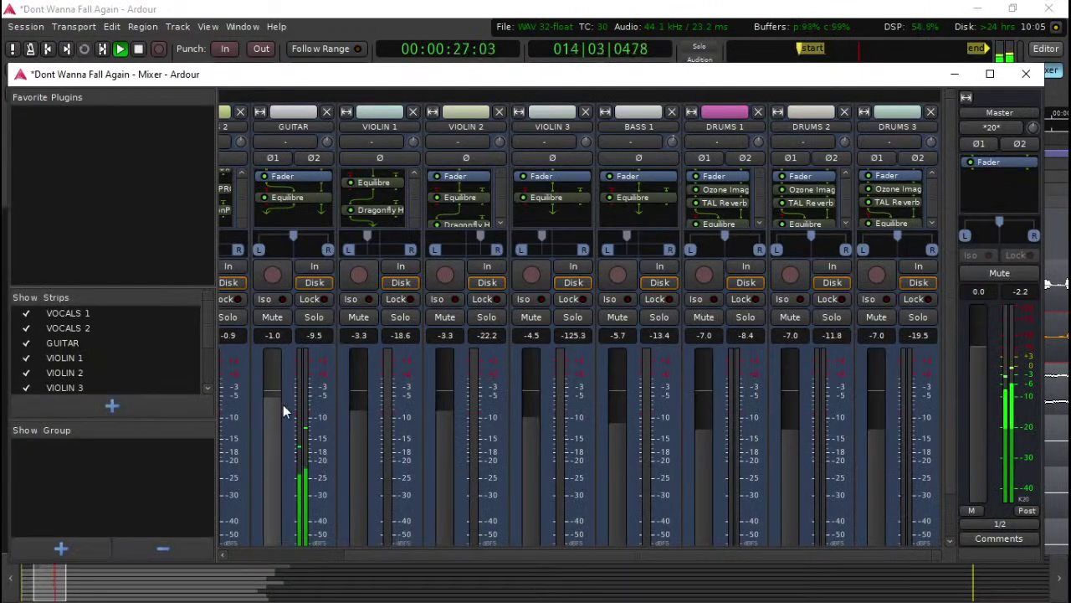
left_click_drag(548, 556, 344, 536)
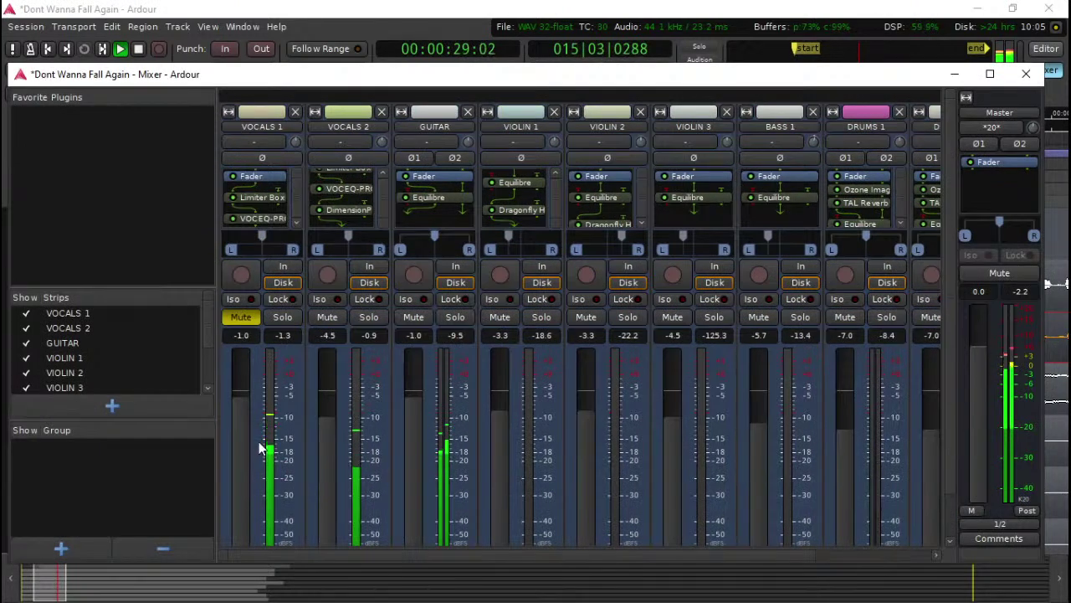
scroll(327, 429, "up", 4)
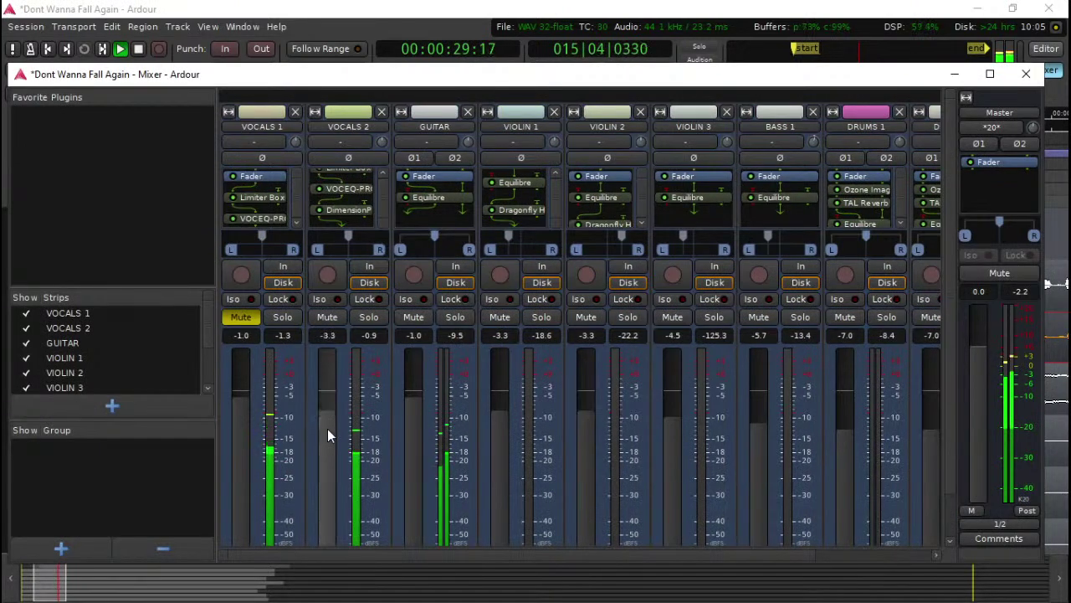
left_click(1052, 124)
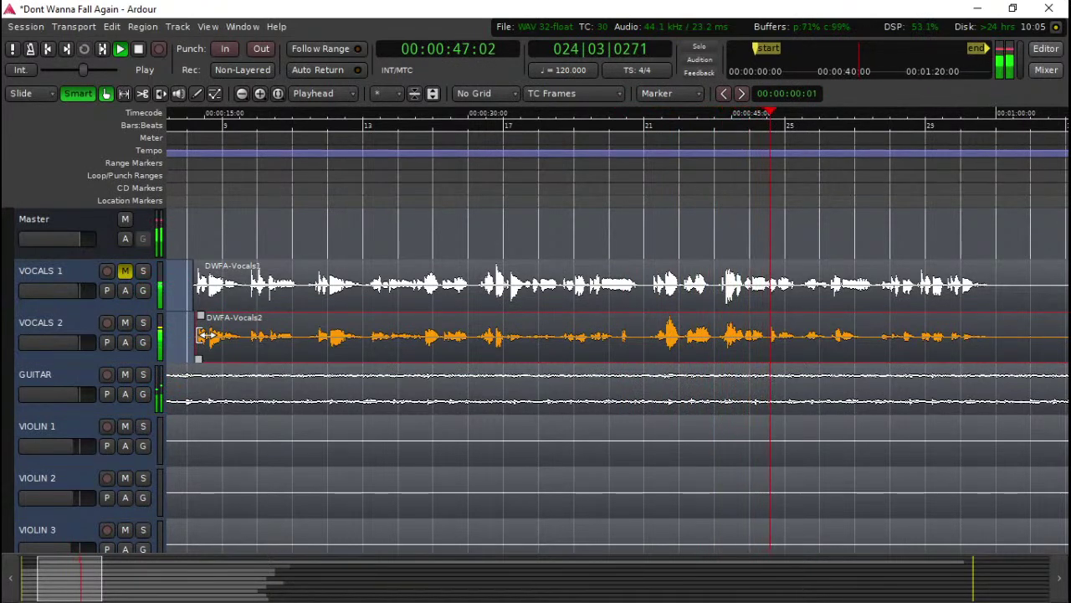
Step: In the VOCALS 2 VOCEQ-PRO, set Low to -4.1, Mid to 7.6, High to 1.5 and Gain to 5.8, with Mid and Air boost enabled
left_click(1047, 70)
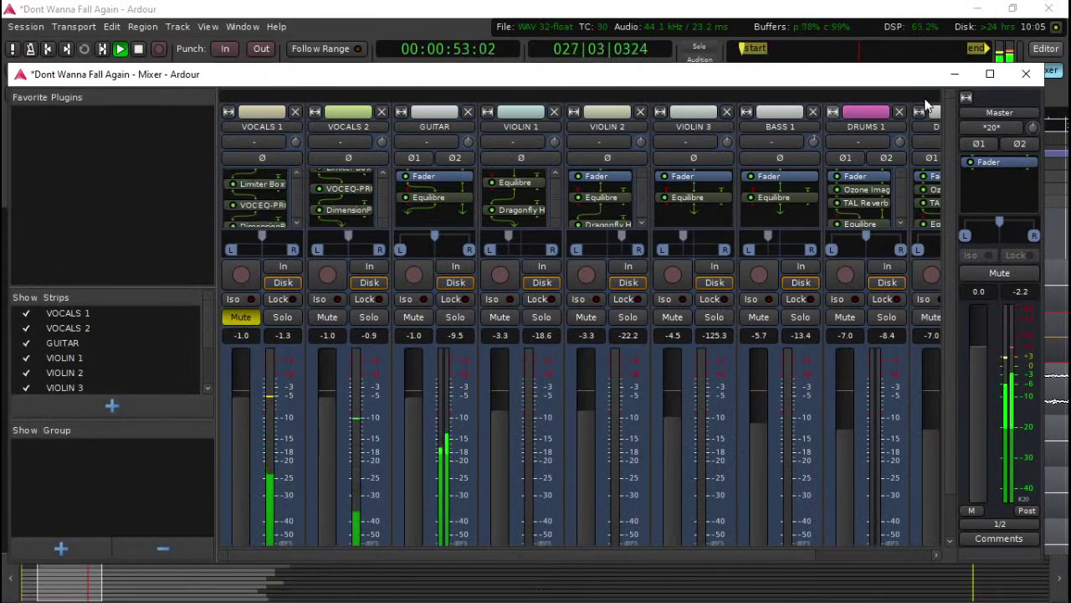
left_click(1026, 73)
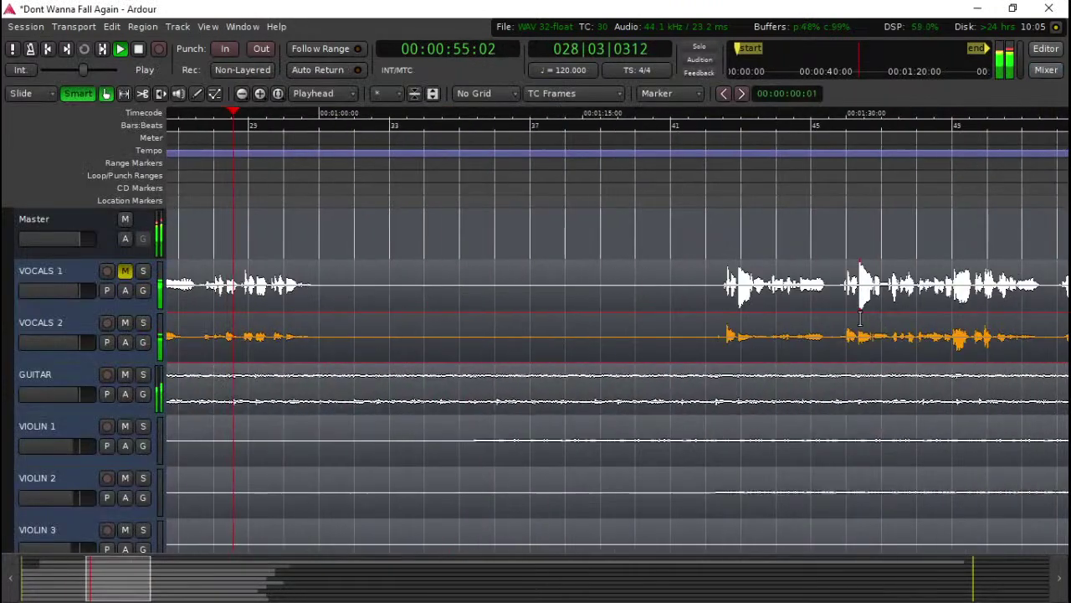
left_click(1047, 70)
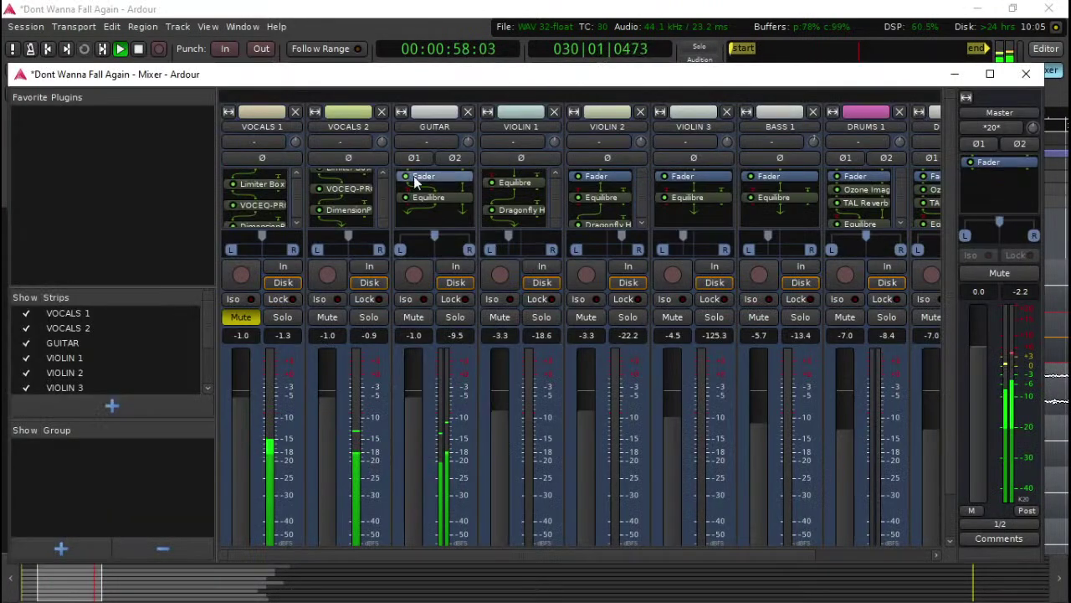
double_click(348, 189)
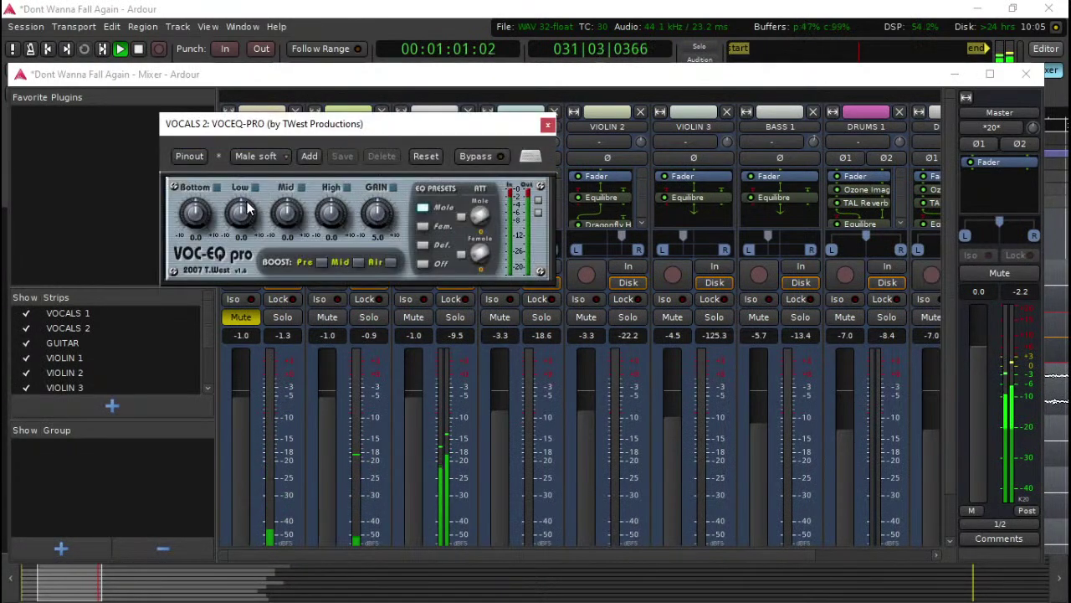
left_click_drag(321, 220, 342, 199)
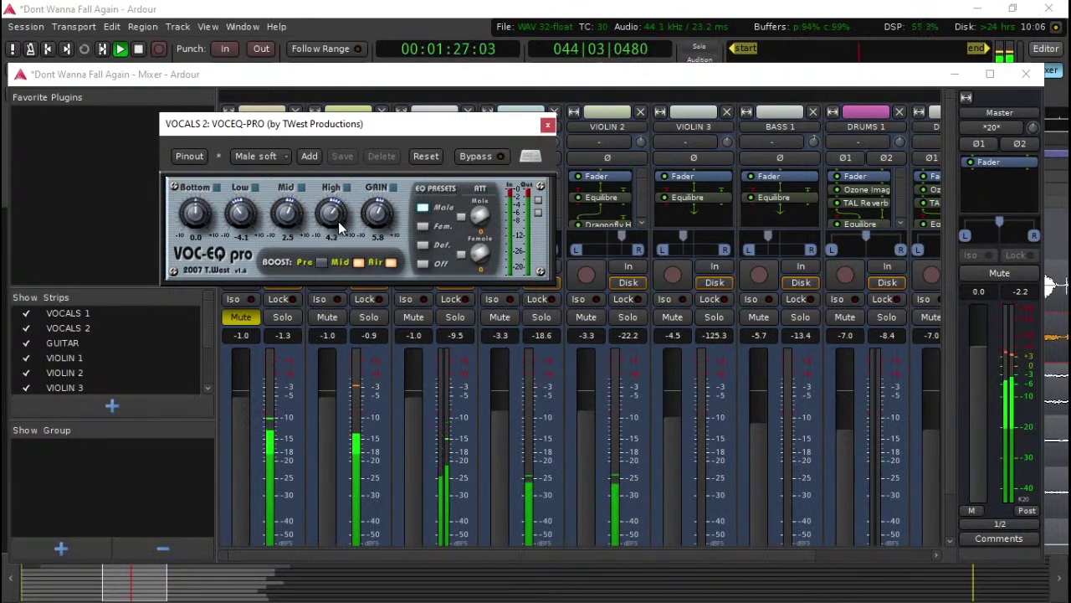
left_click_drag(292, 220, 301, 189)
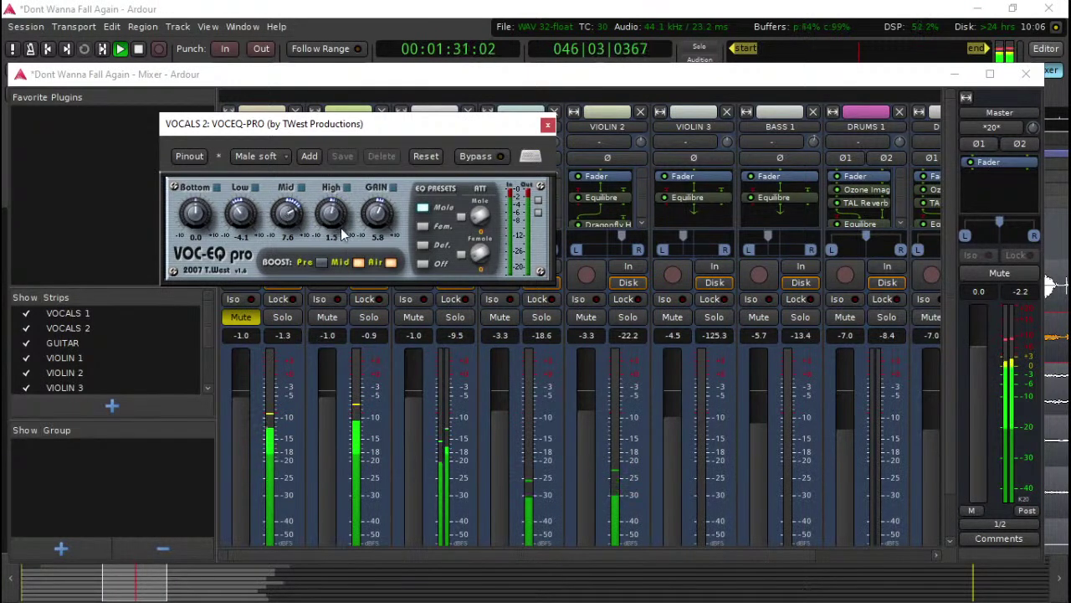
Step: Set the VOCALS 2 EQ to Low 1.0, Mid about 2.5 and High 1.4, enable Pre boost, and close the plugin and mixer
left_click_drag(243, 213, 251, 193)
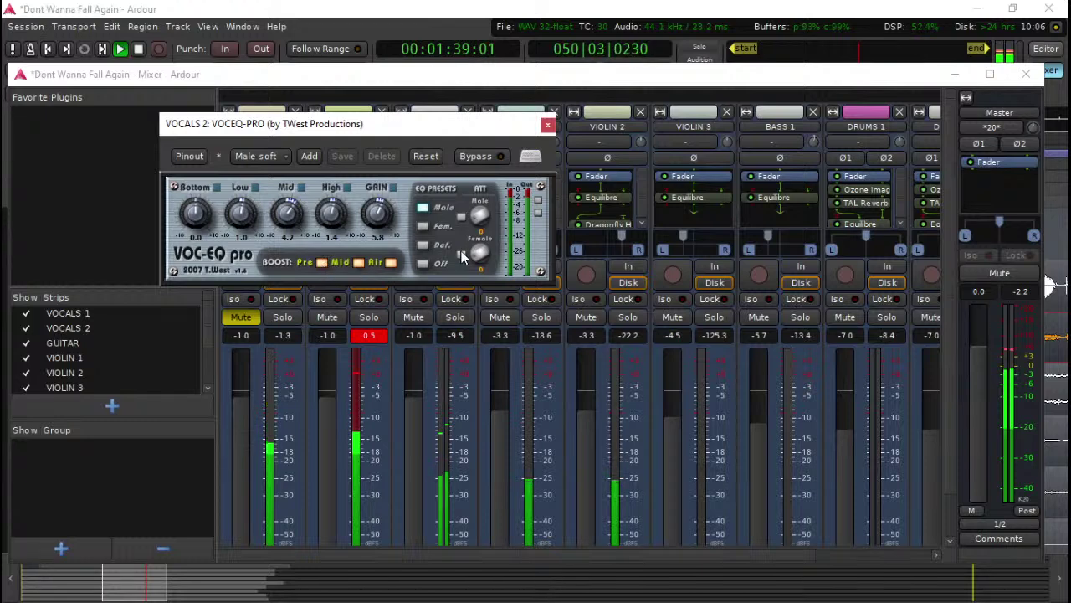
left_click_drag(288, 221, 288, 227)
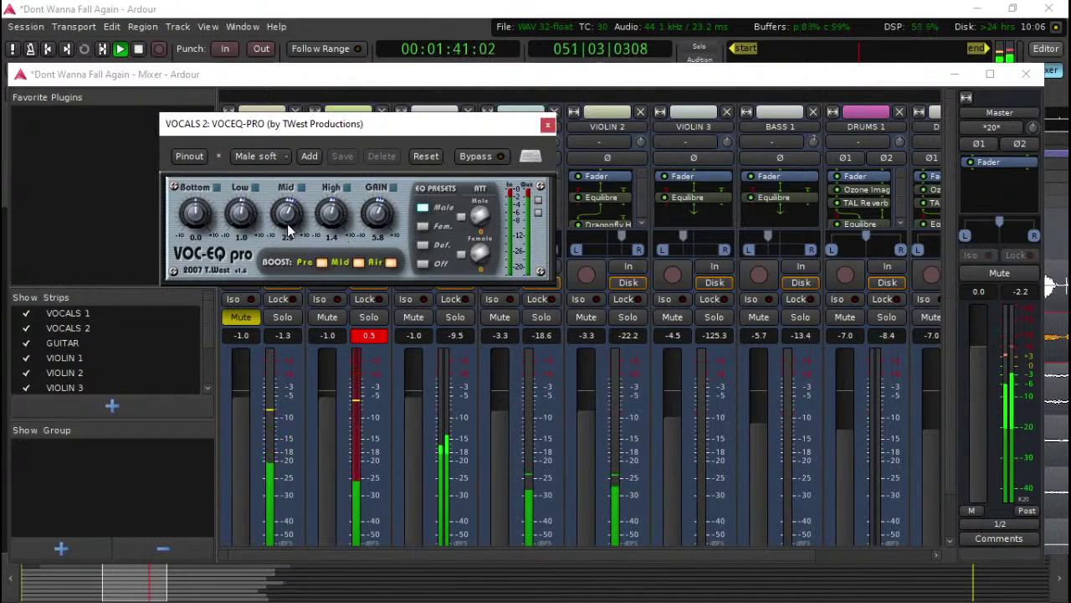
left_click(547, 123)
left_click(1026, 74)
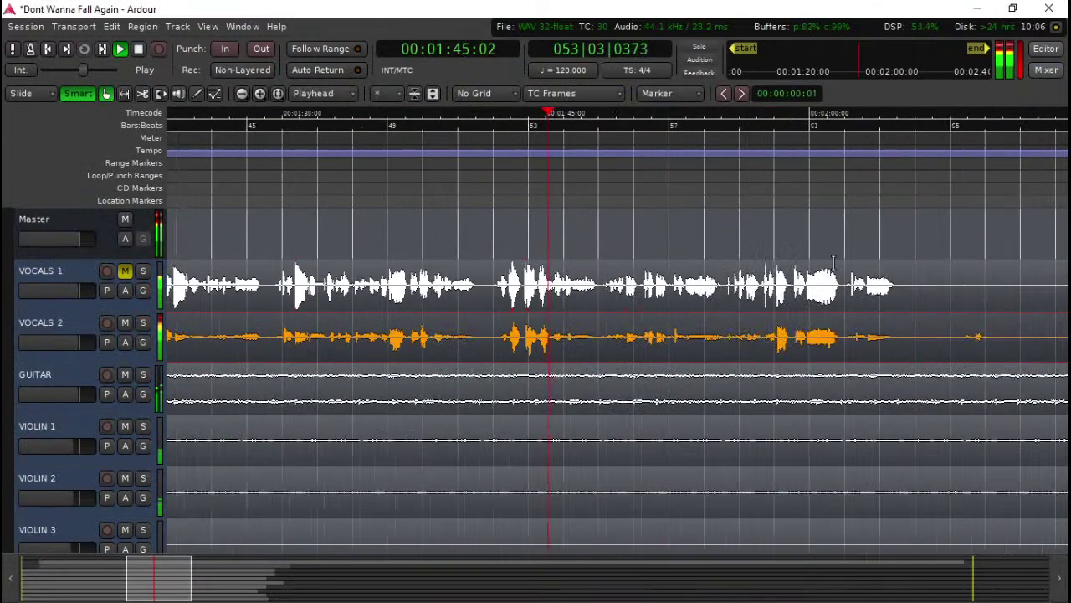
Step: Mute VOCALS 2 and unmute VOCALS 1 to hear the first vocal take in the mix
key("minus")
key("minus")
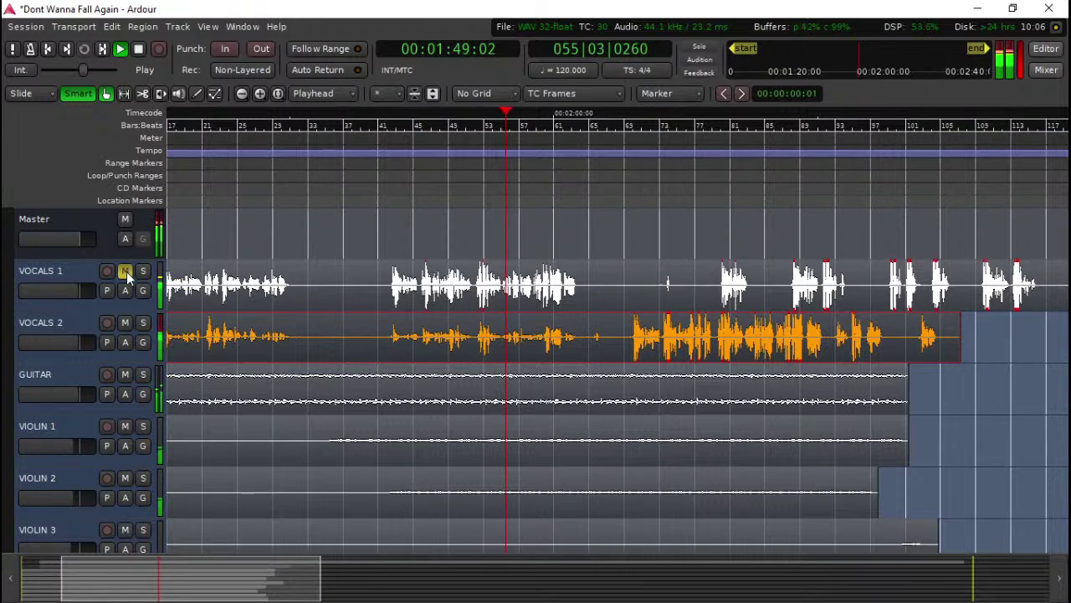
left_click(125, 322)
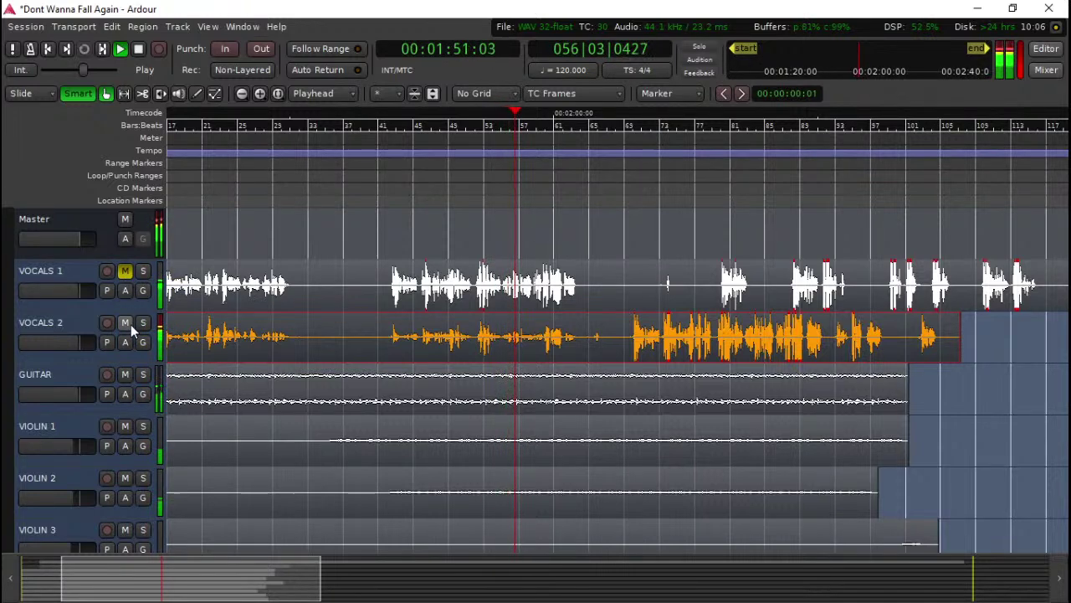
left_click(125, 271)
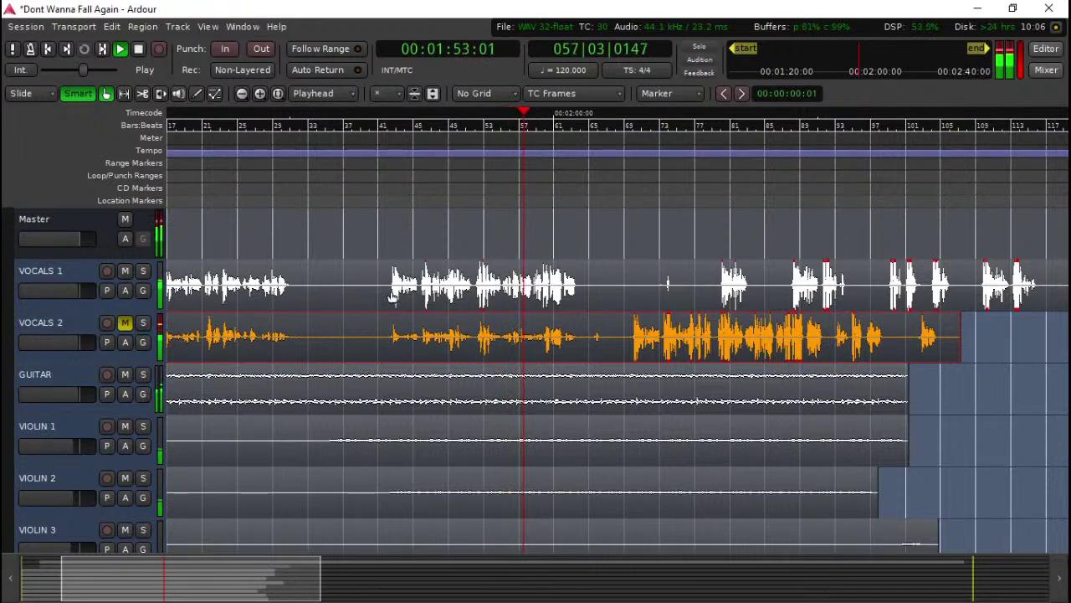
Step: Check the VOCEQ-PRO settings on VOCALS 1, close the plugin and mixer, and stop playback
left_click(63, 265)
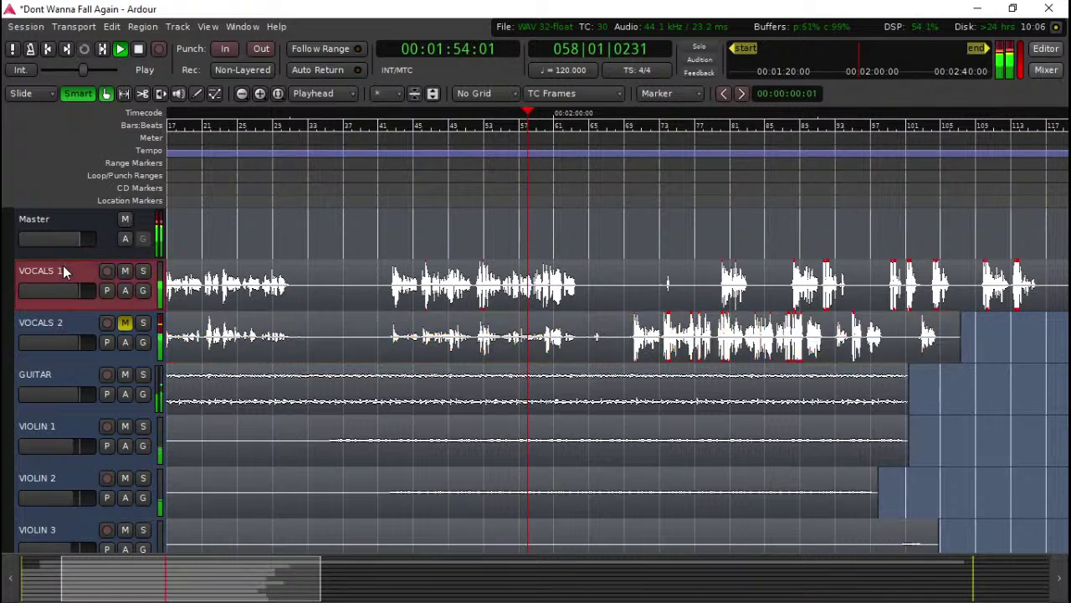
left_click(1046, 70)
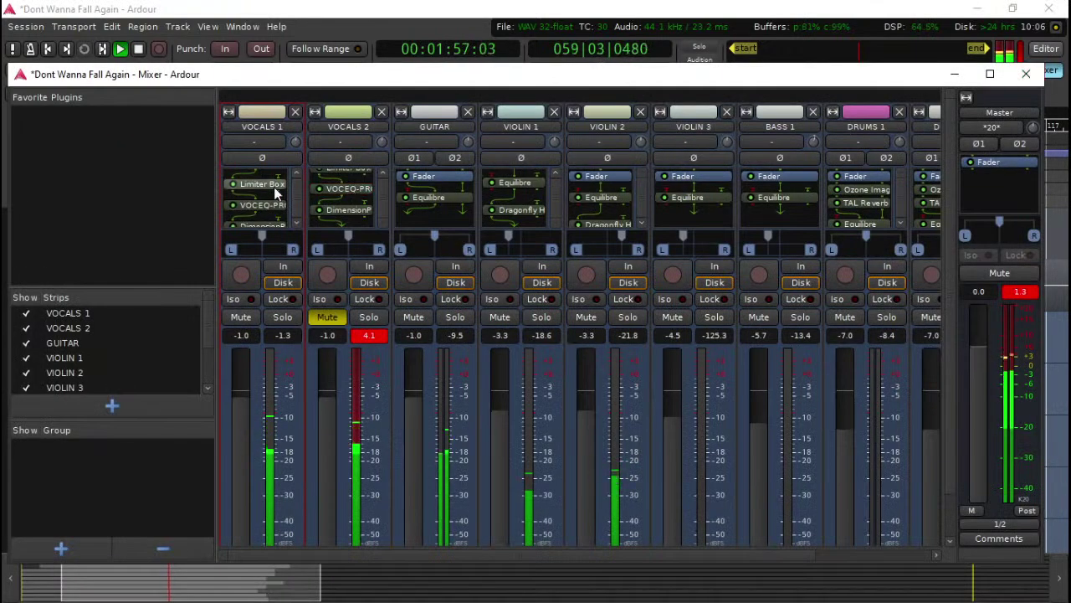
double_click(262, 206)
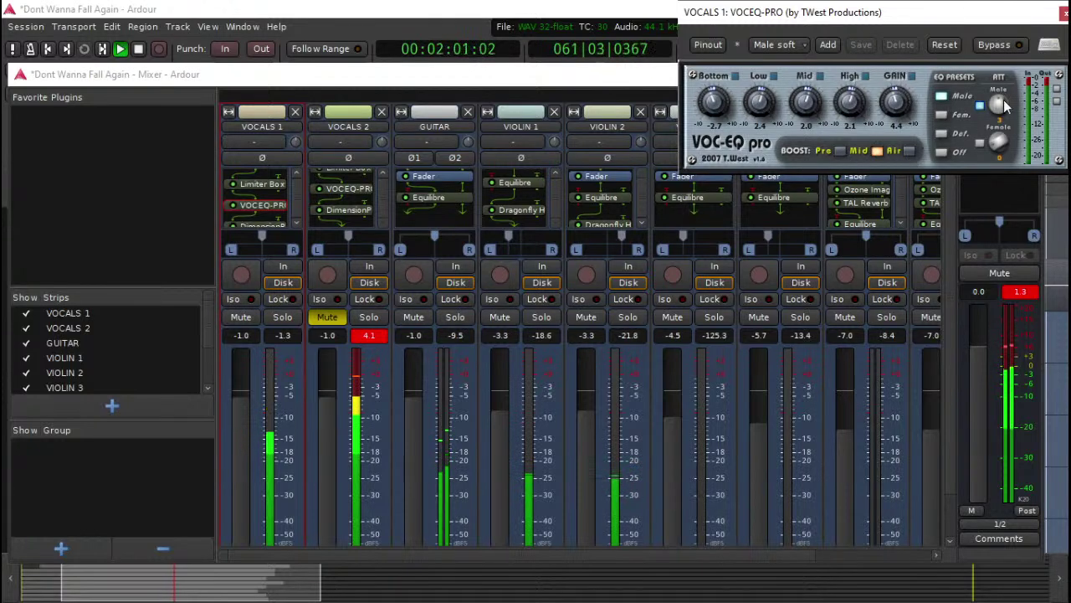
left_click_drag(985, 23, 850, 60)
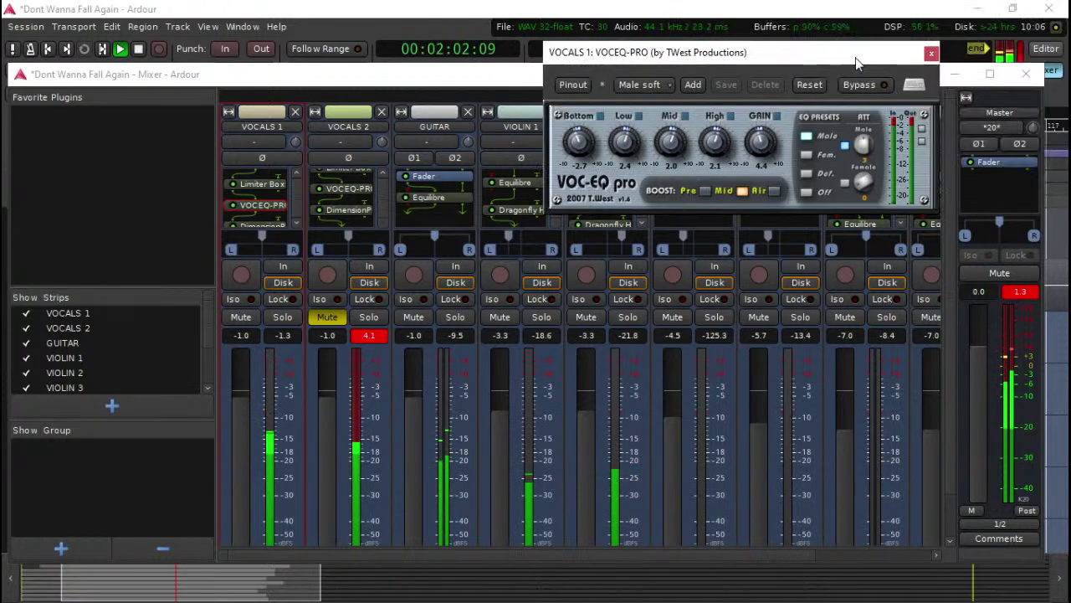
left_click(927, 61)
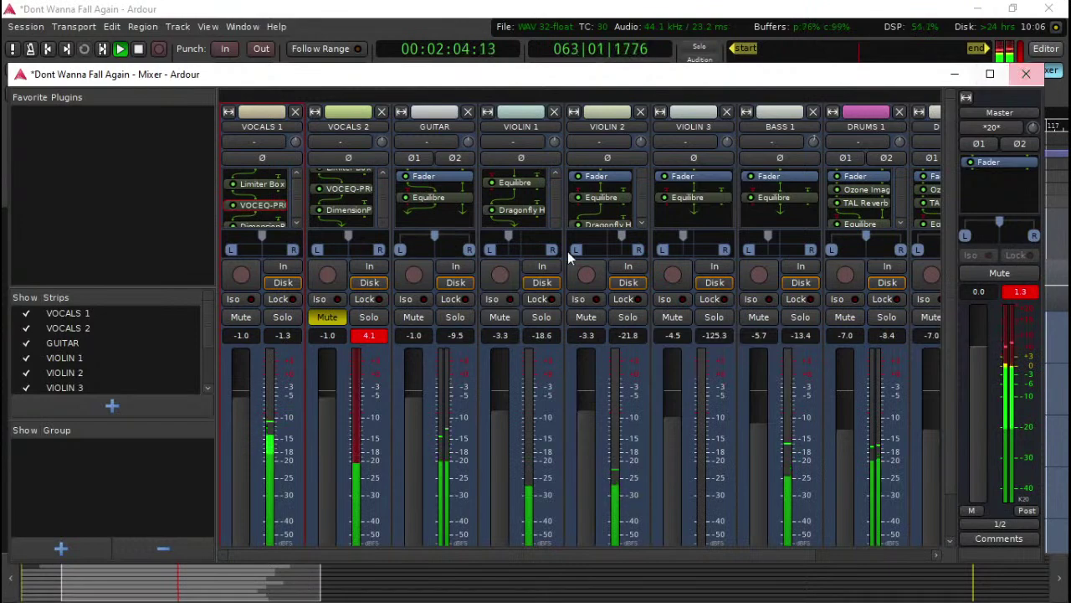
left_click(1027, 76)
key("space")
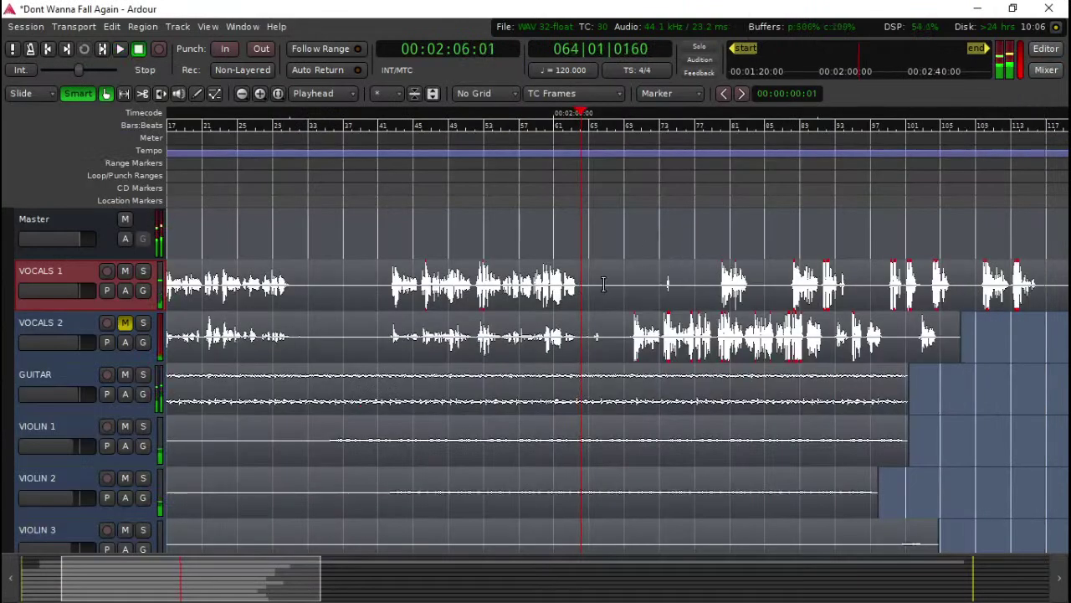
Step: Zoom out to view the whole arrangement and play the mix from the start of the song
scroll(445, 313, "down", 1)
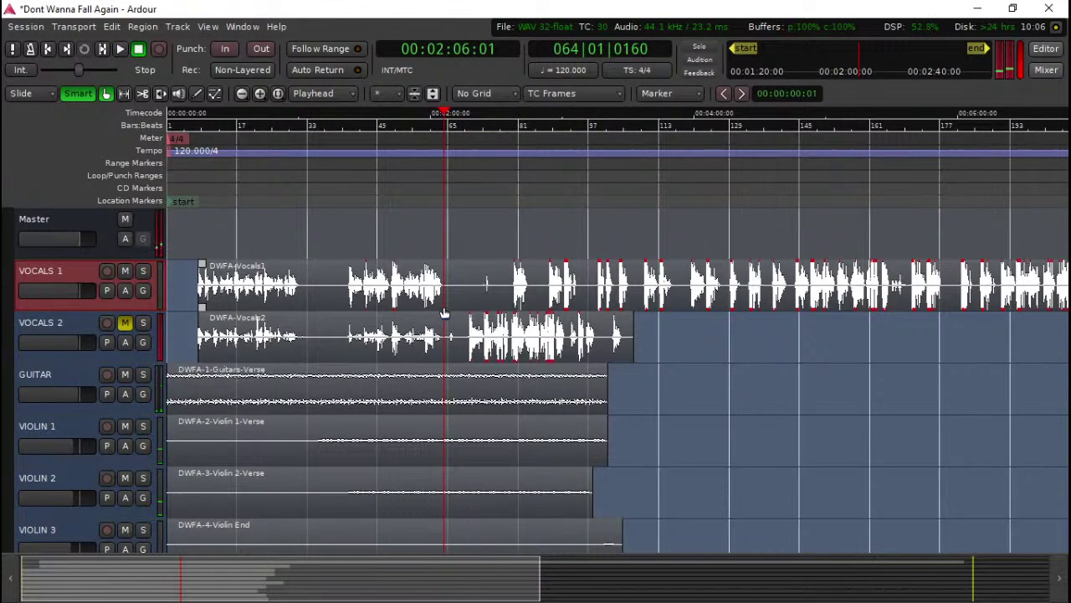
scroll(498, 279, "down", 1)
scroll(499, 279, "up", 1)
left_click(1053, 72)
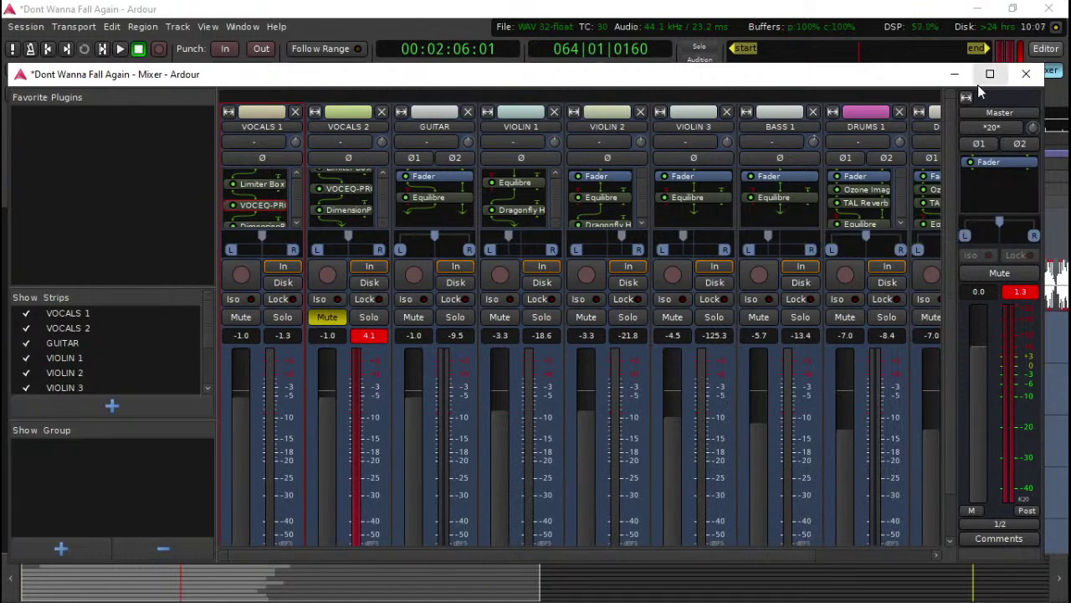
left_click(1026, 74)
key("space")
key("Home")
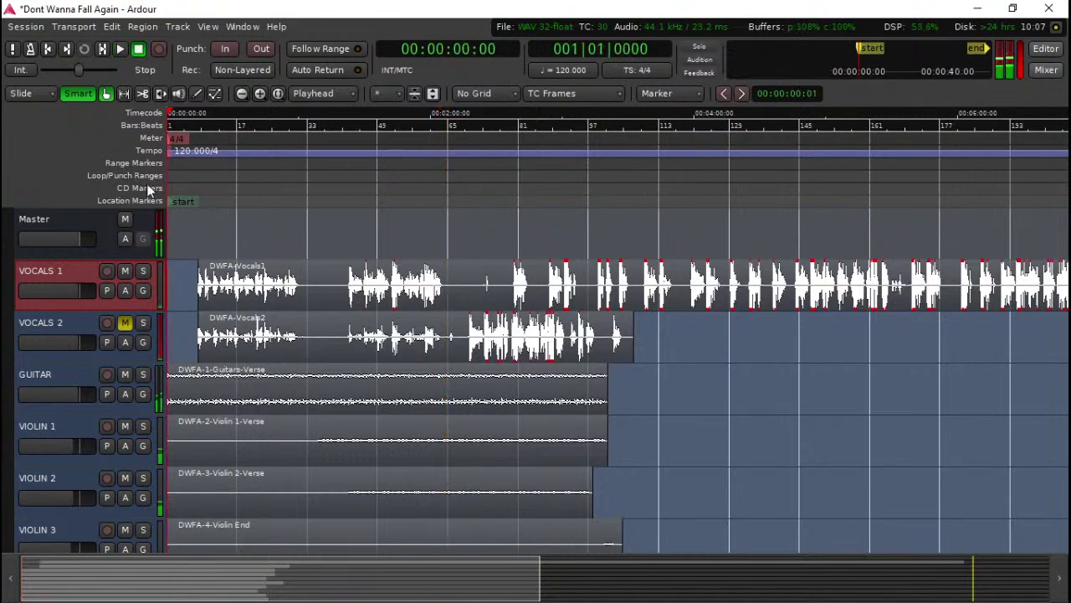
key("space")
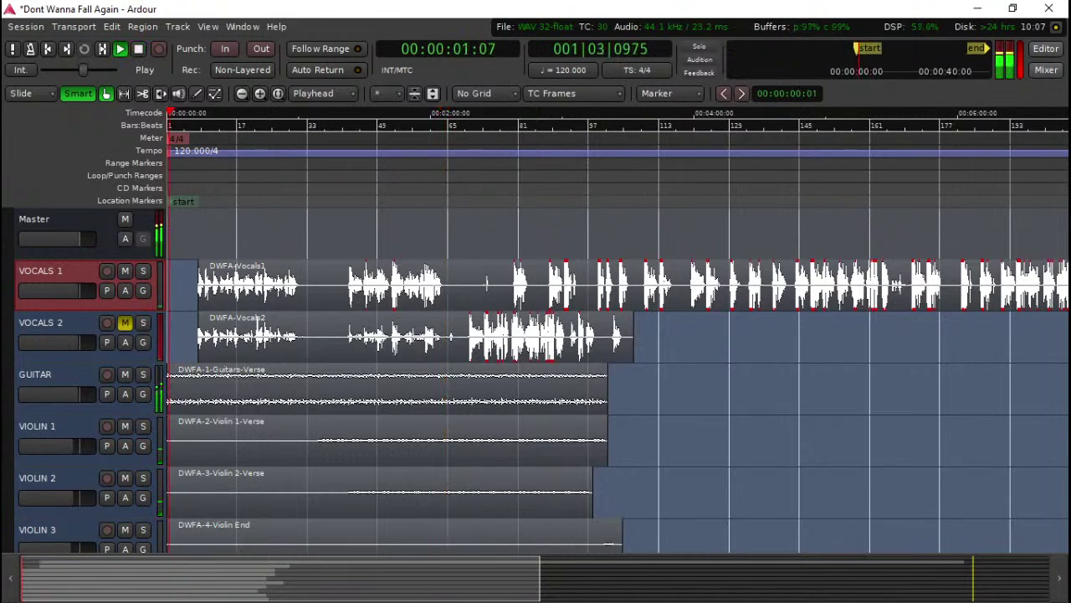
Step: Insert the Ozone Imager plugin after the fader on the Master strip in the mixer
left_click(1042, 73)
double_click(988, 196)
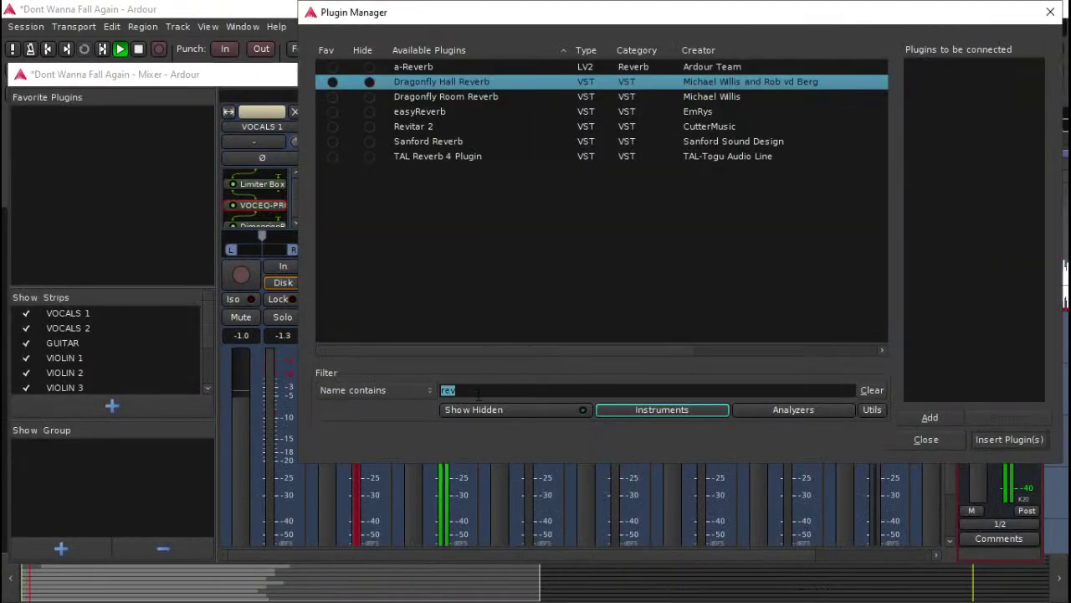
type("ozi")
key("BackSpace")
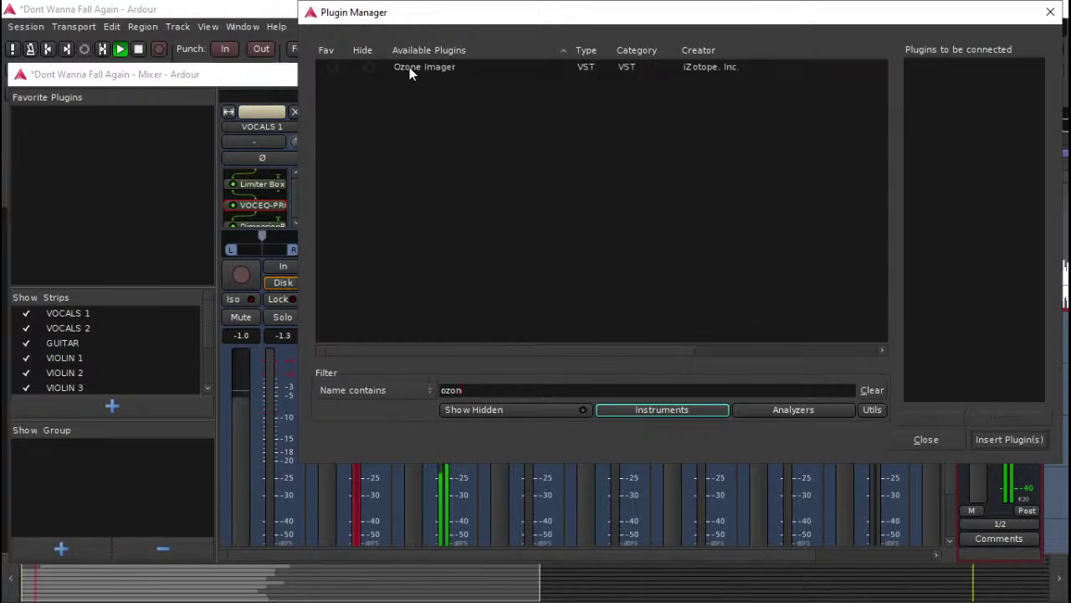
double_click(409, 67)
left_click(1008, 440)
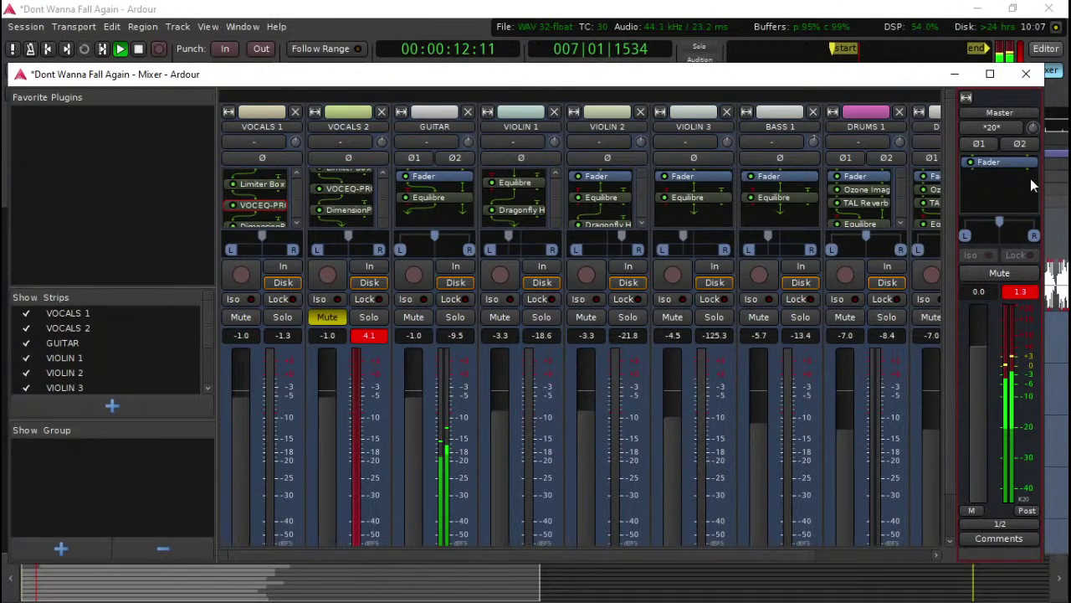
Step: Set the Master Ozone Imager to Width 41.5, enable Stereoize with Amount 6.5, and close the plugin
left_click_drag(703, 48, 561, 85)
left_click_drag(450, 277, 451, 243)
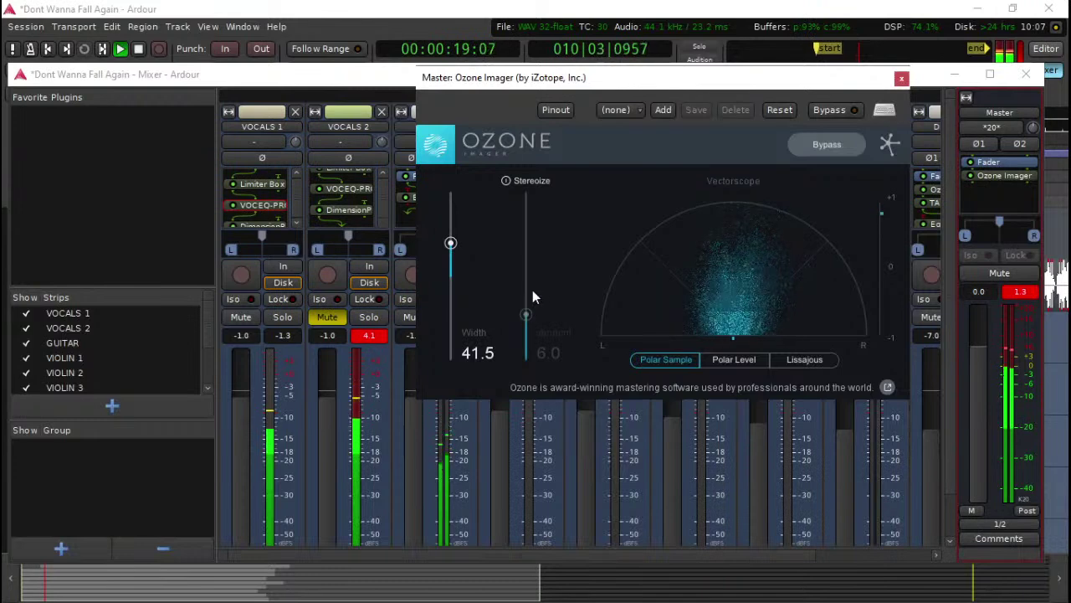
left_click(524, 179)
mouse_move(527, 315)
left_mouse_down()
mouse_move(527, 292)
mouse_move(536, 301)
mouse_move(526, 310)
left_mouse_up()
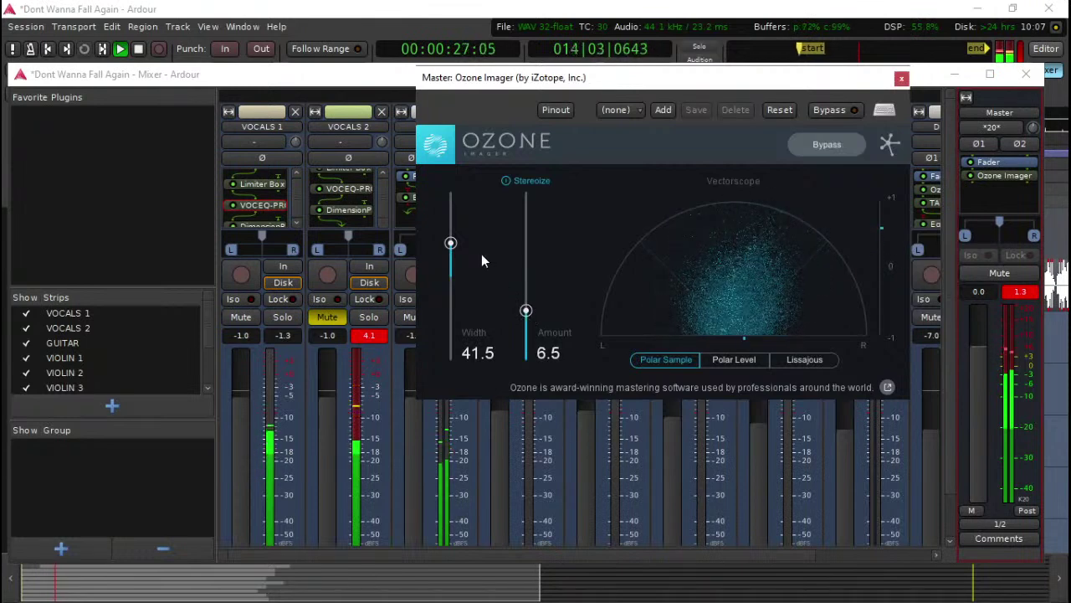
left_click(901, 81)
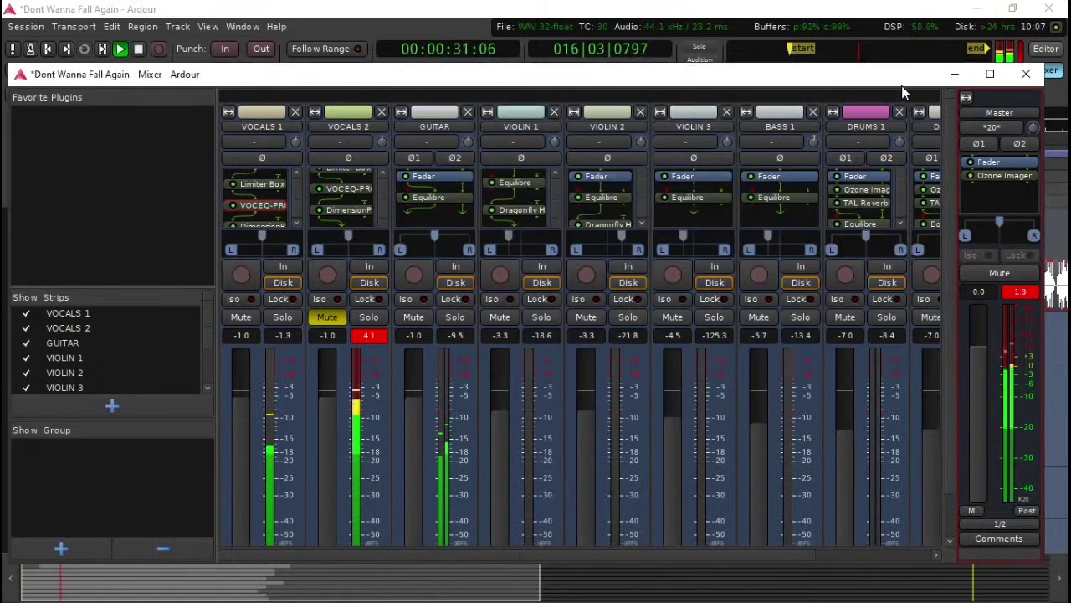
Step: Add the a-Compressor stereo plugin to the Master strip after Ozone Imager
double_click(990, 198)
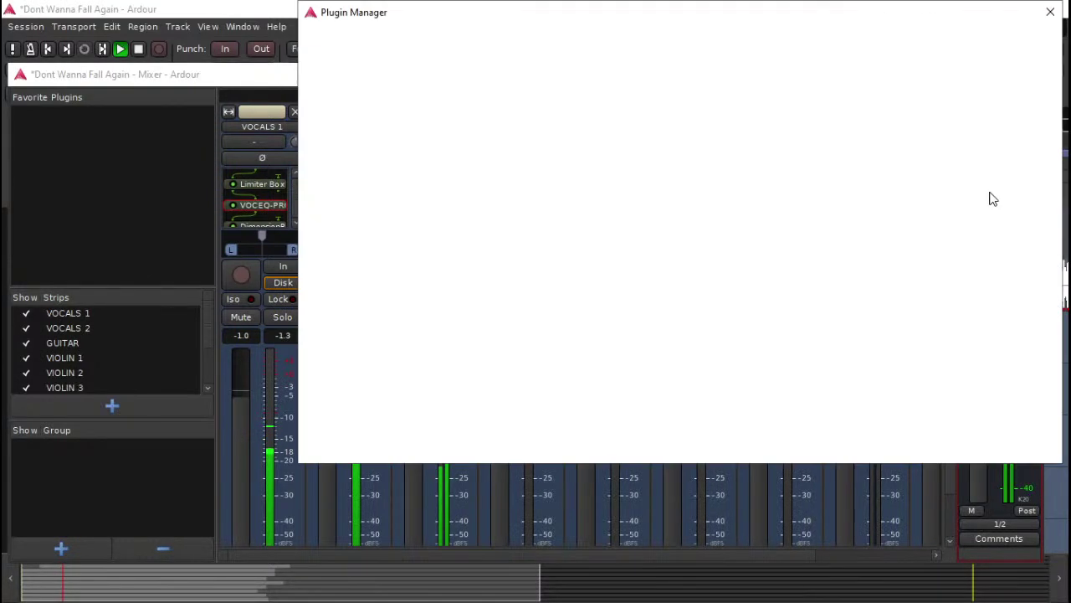
type("comp")
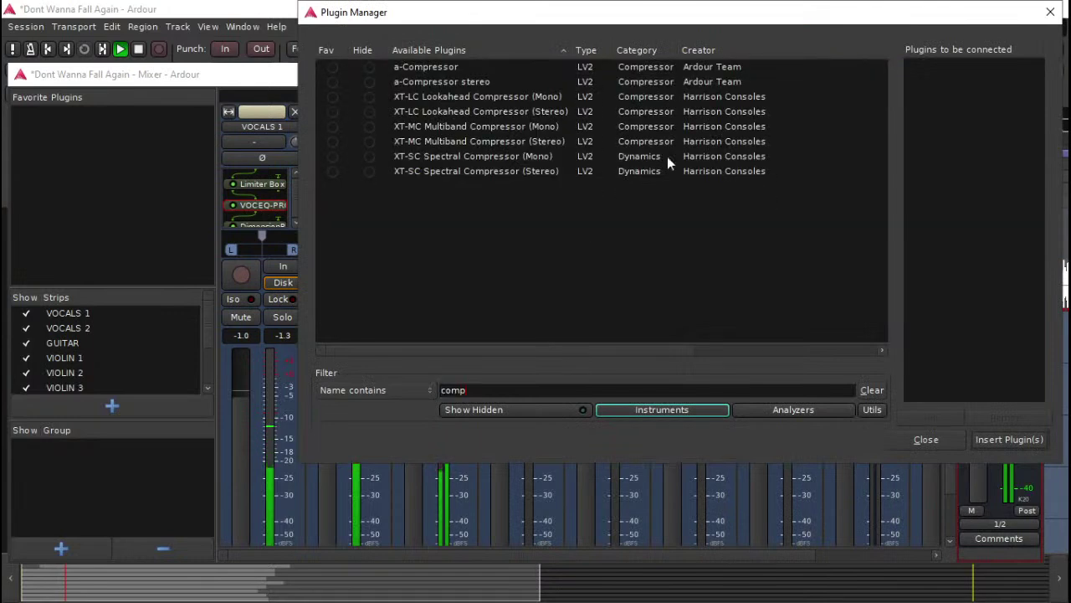
double_click(442, 80)
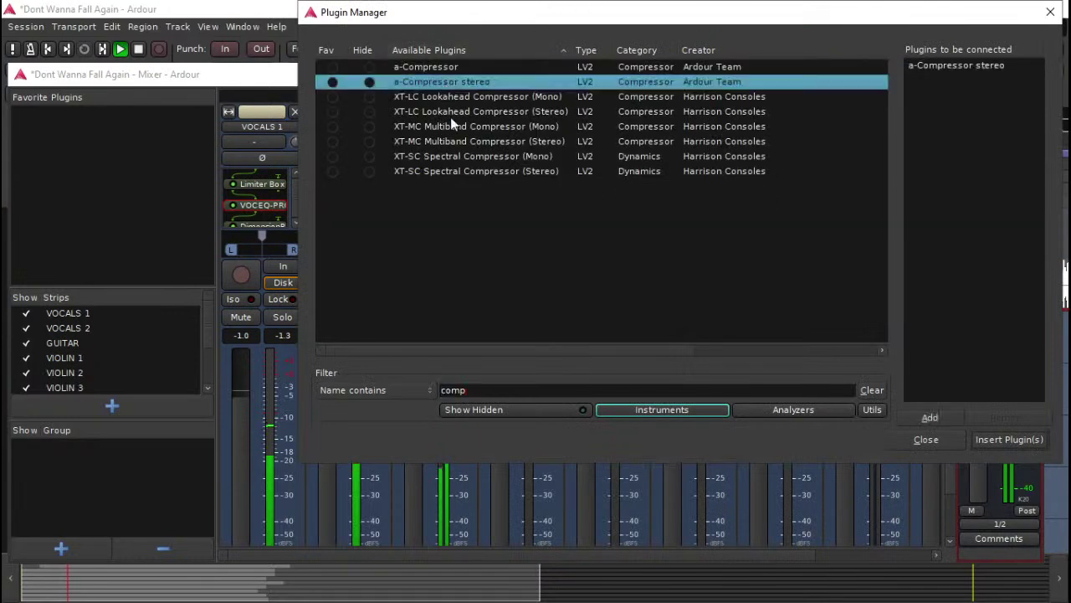
left_click(1009, 439)
Step: Apply the VocalLeveller preset to the Master a-Compressor stereo, and close the plugin and mixer
double_click(998, 205)
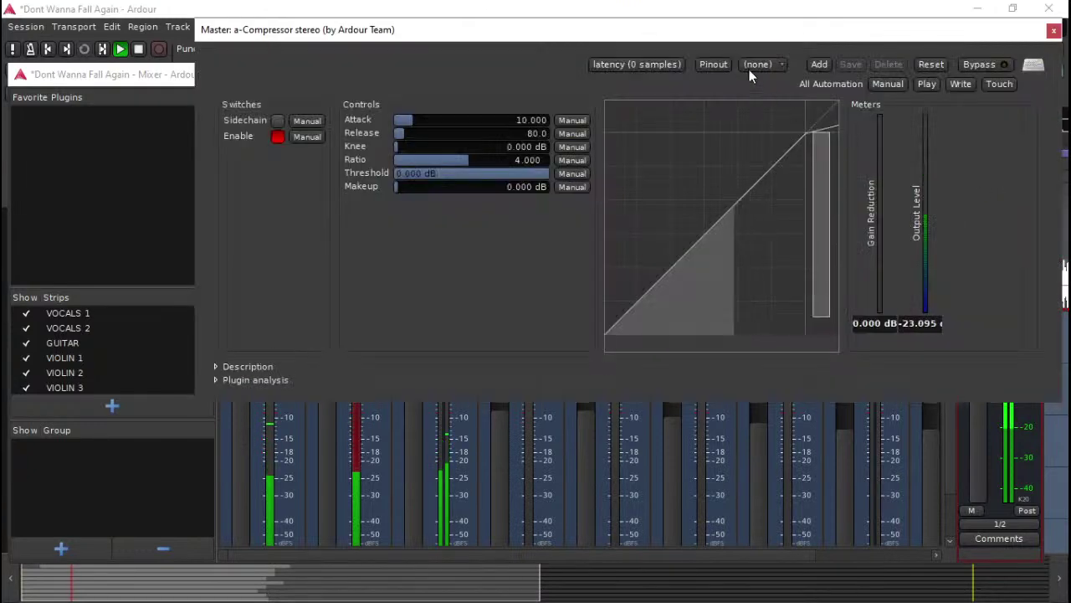
left_click(758, 65)
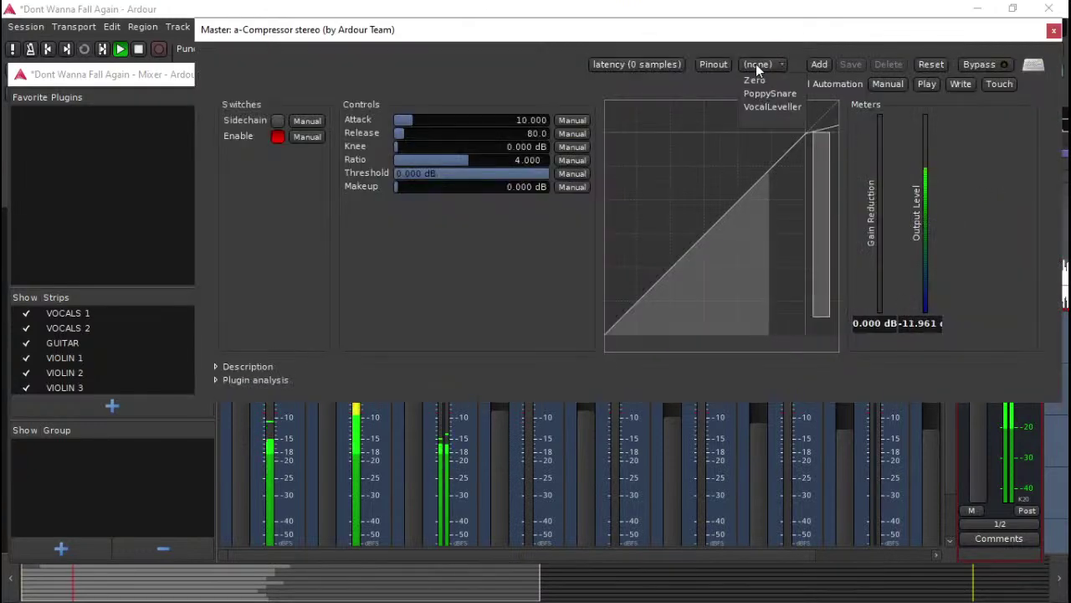
left_click(769, 104)
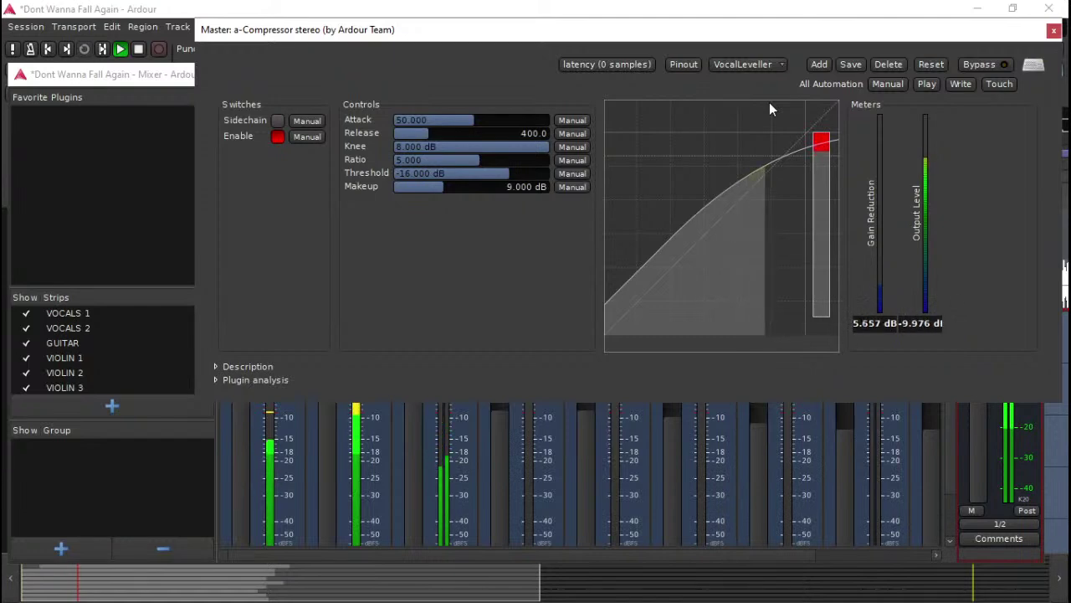
left_click_drag(1012, 35, 898, 78)
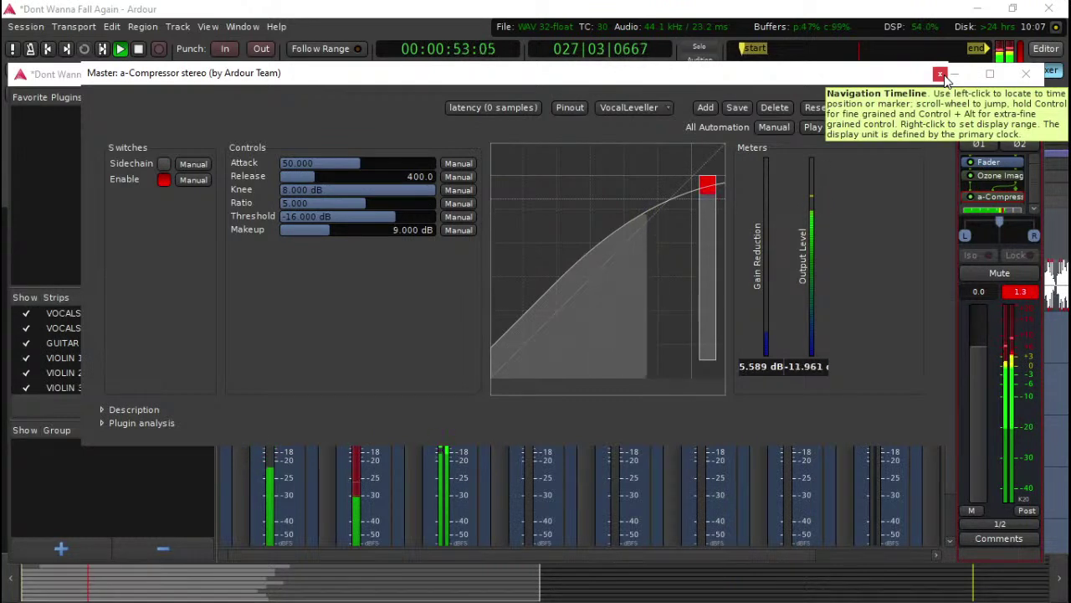
left_click(941, 75)
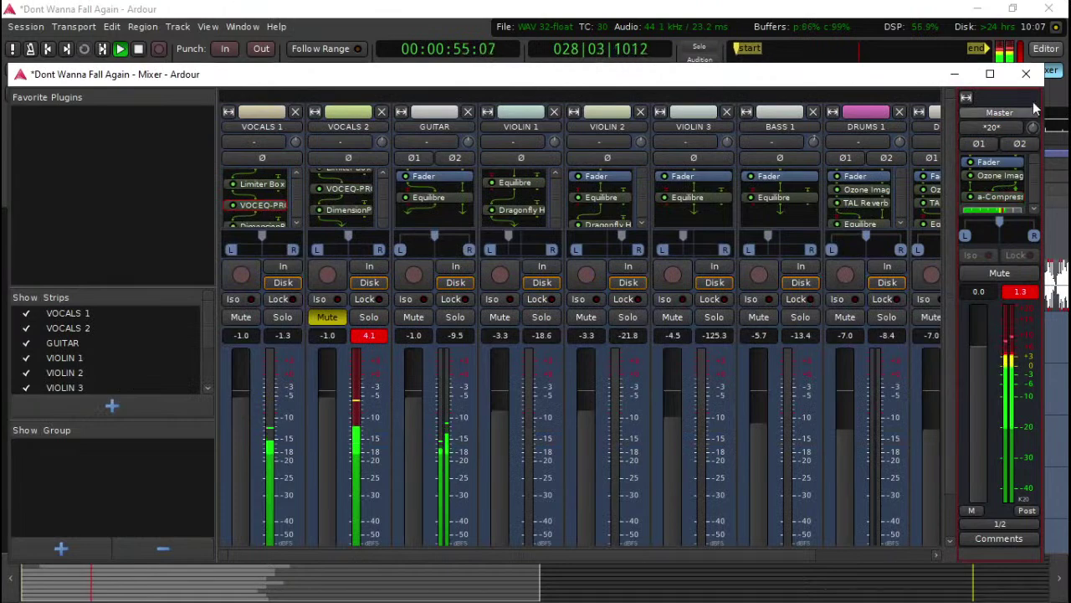
left_click(1027, 73)
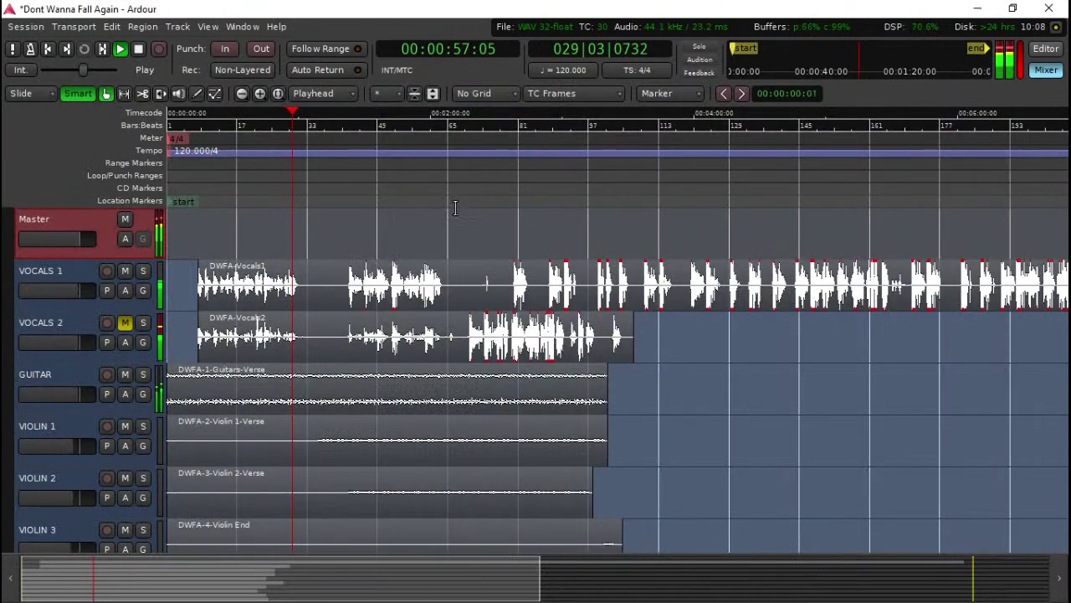
Step: Mute VOCALS 1 and listen to the instruments from about 2:40 and again from about 1:20
left_click(125, 273)
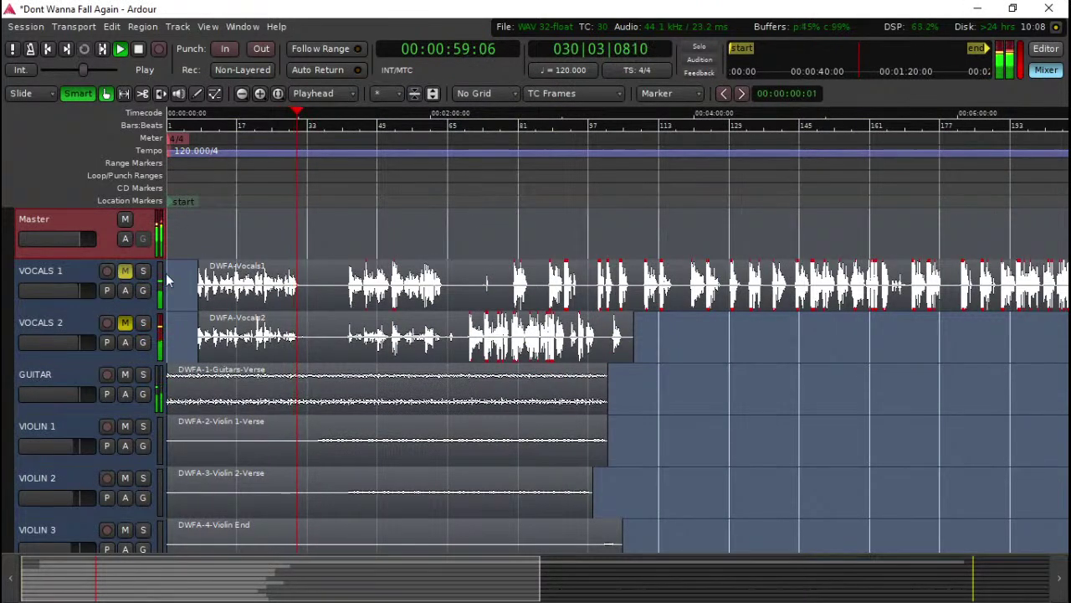
left_click(512, 179)
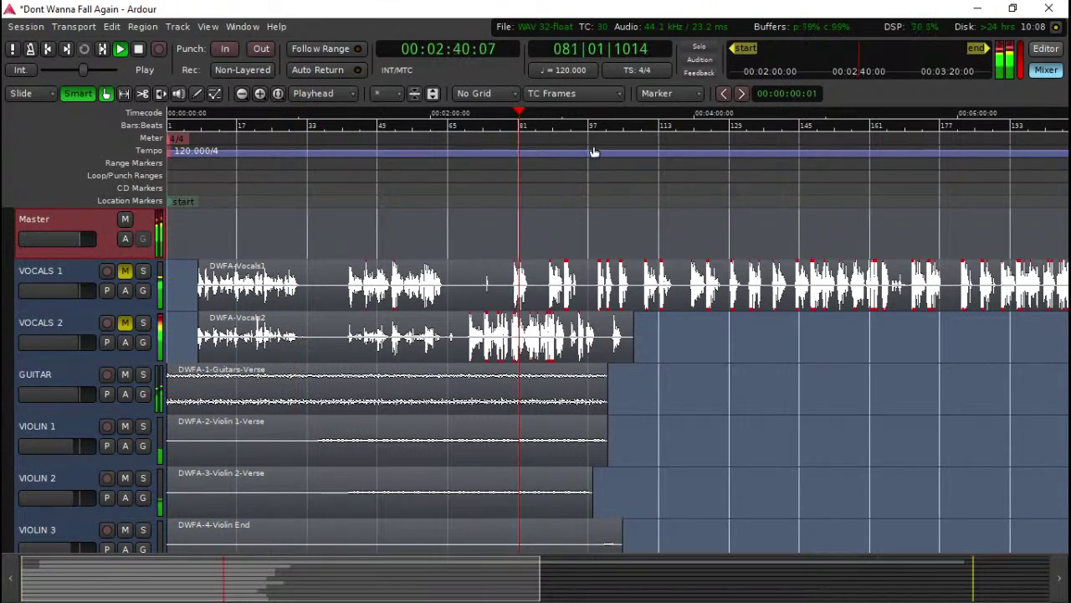
left_click(335, 182)
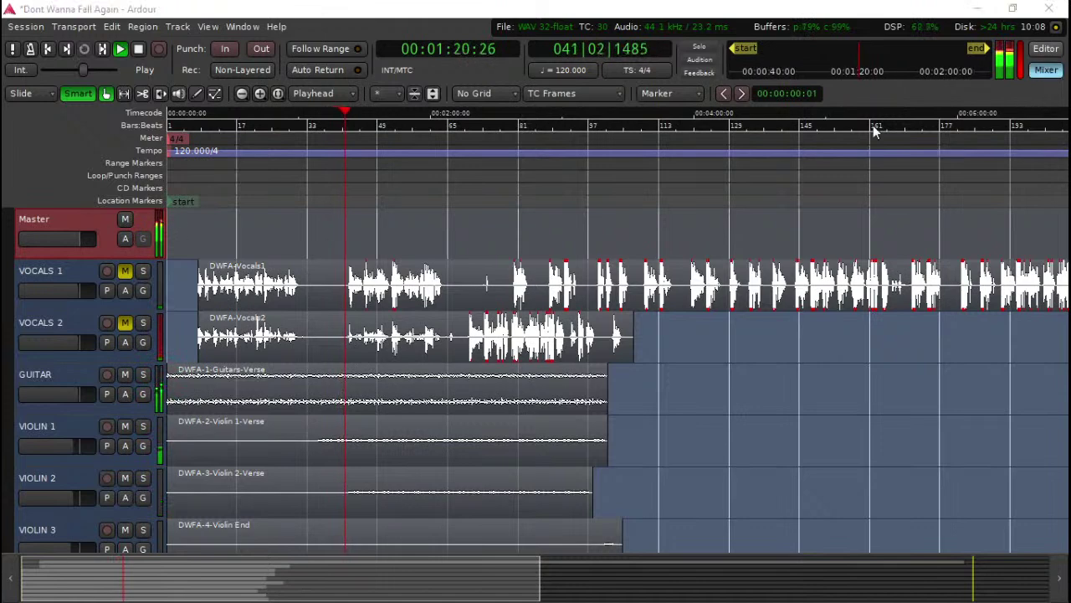
Step: Check channel levels and panning in the mixer, save the session, and return to the editor with playback stopped
left_click(1048, 71)
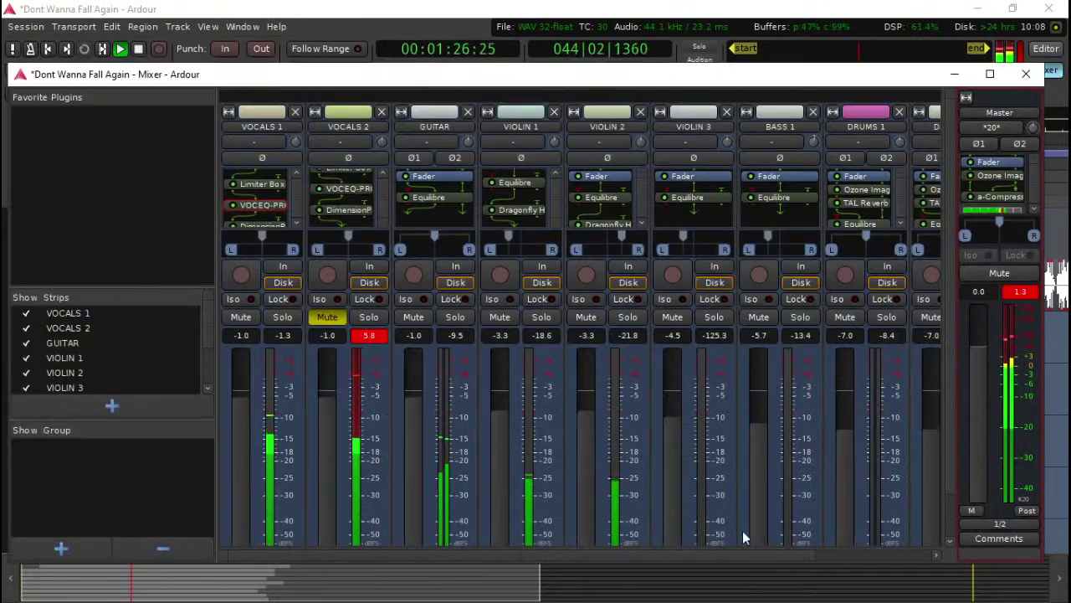
mouse_move(606, 253)
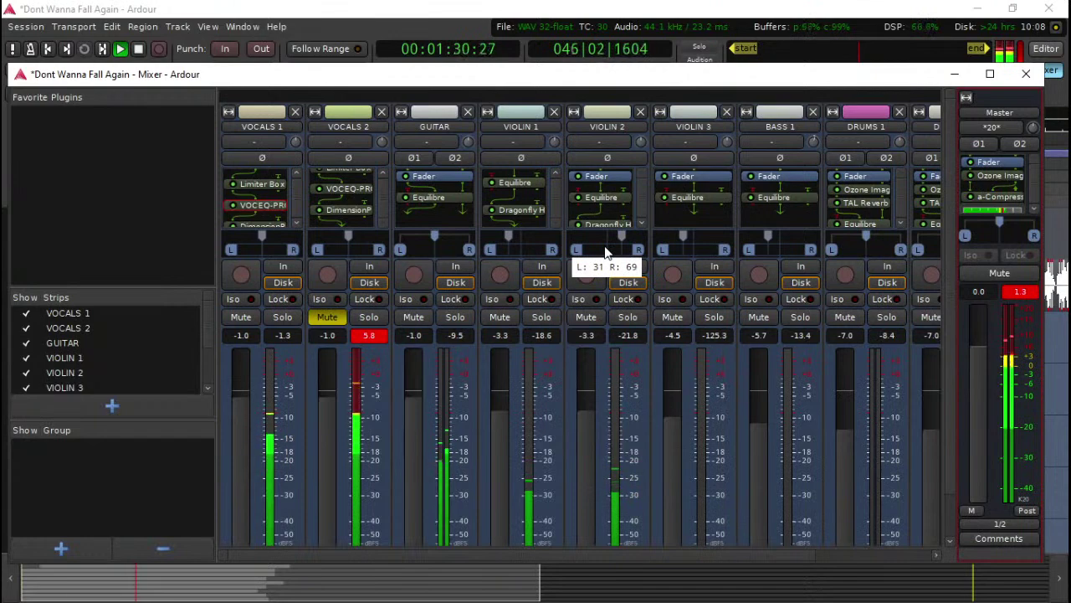
key("alt+m")
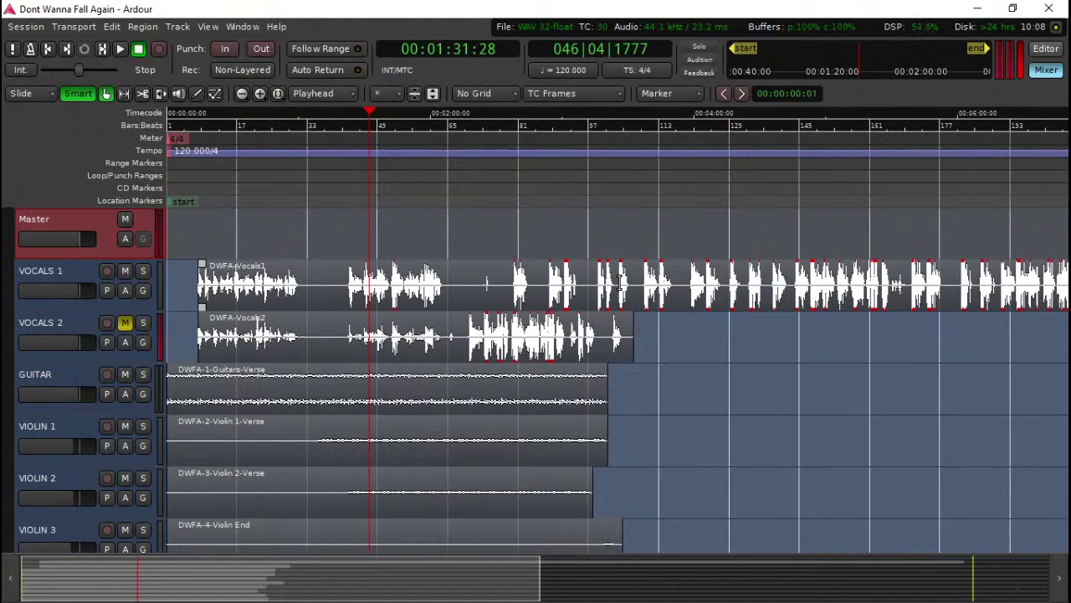
Step: Review the channel strips in the mixer, return to the editor, and play the mix from the beginning
key("alt+m")
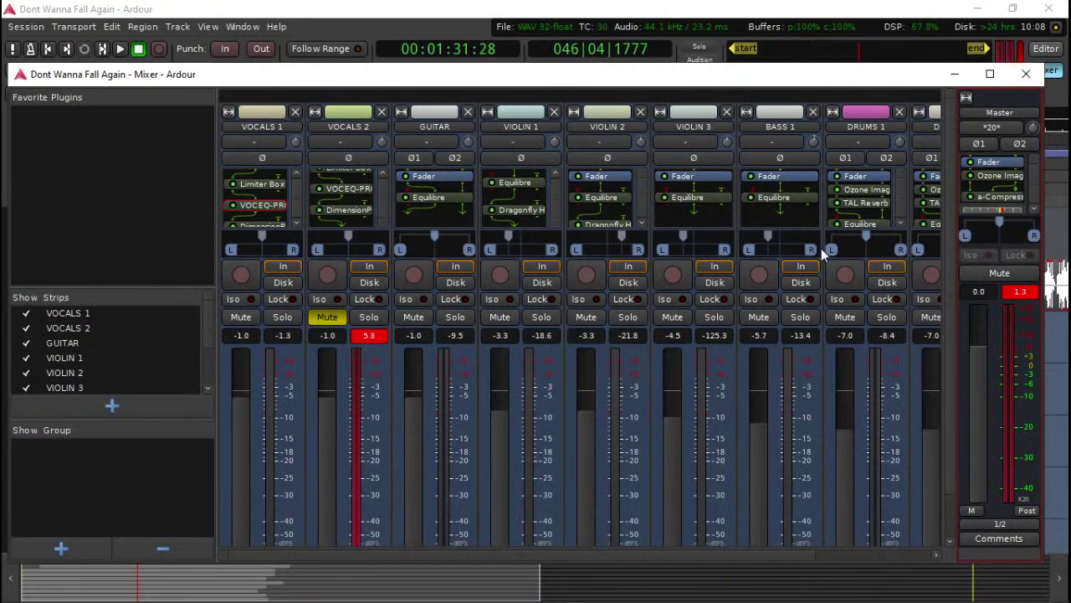
scroll(699, 223, "down", 1)
scroll(699, 223, "up", 1)
mouse_move(477, 79)
left_mouse_down()
mouse_move(510, 72)
mouse_move(490, 65)
mouse_move(484, 79)
left_mouse_up()
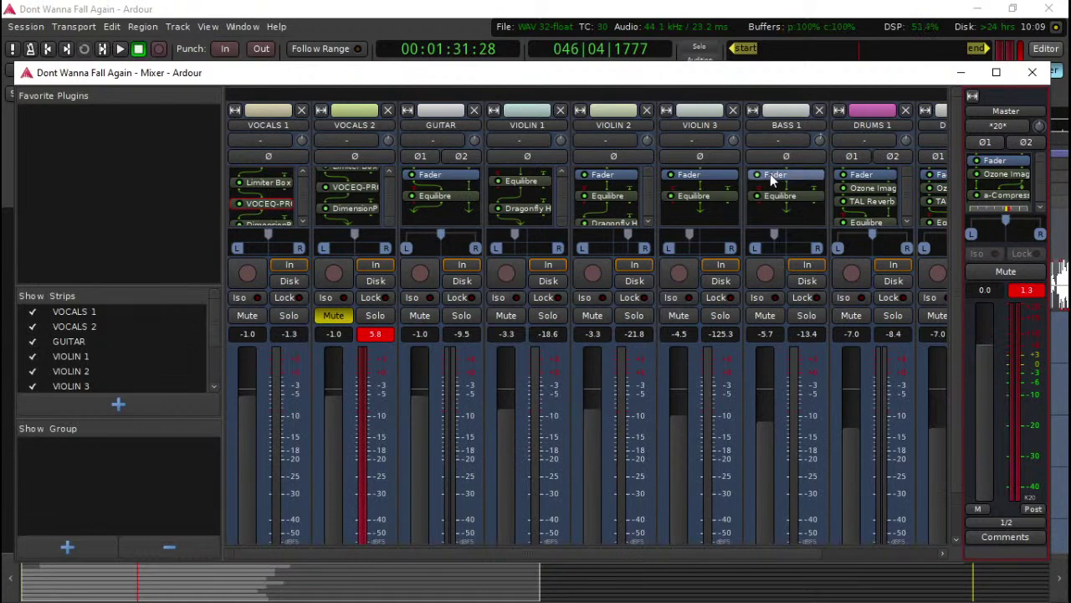
left_click(632, 46)
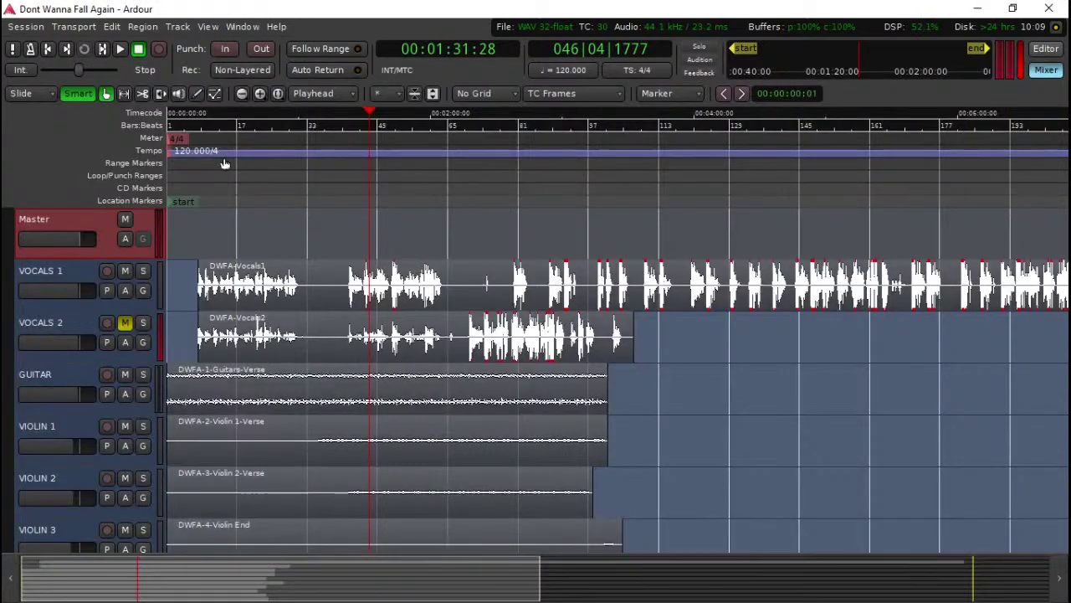
key("Home")
key("space")
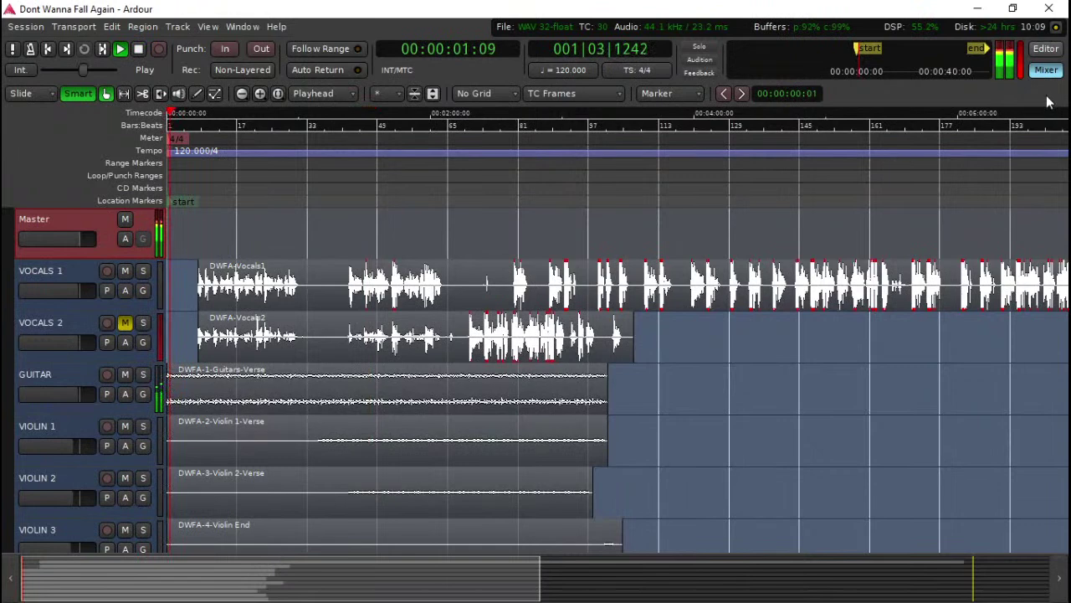
Step: Remove the a-Compressor stereo from the Master strip and insert the a-Compressor plugin on VOCALS 1
left_click(1046, 69)
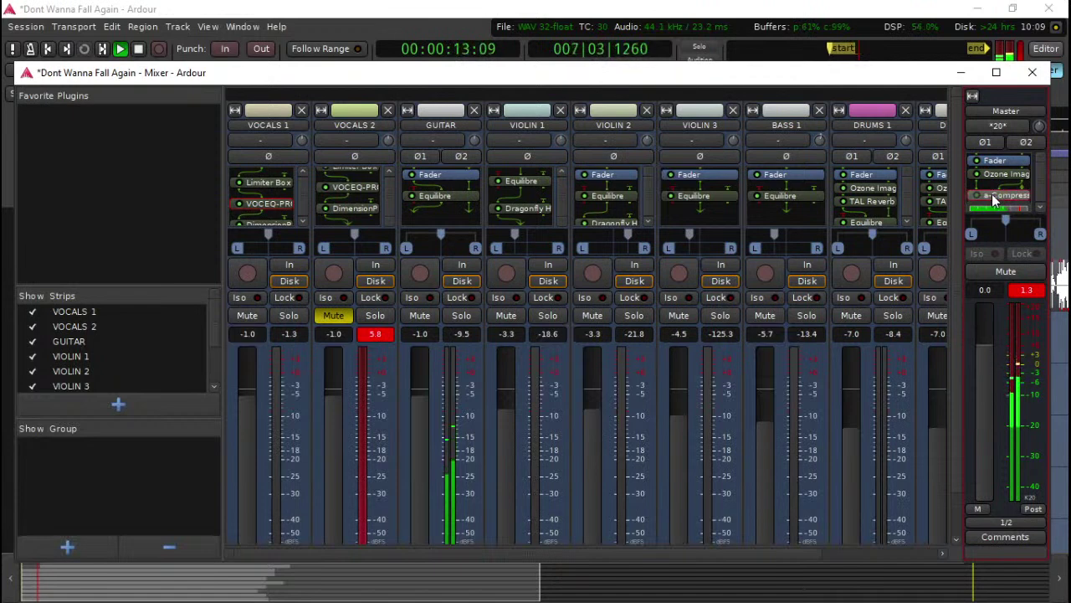
key("Delete")
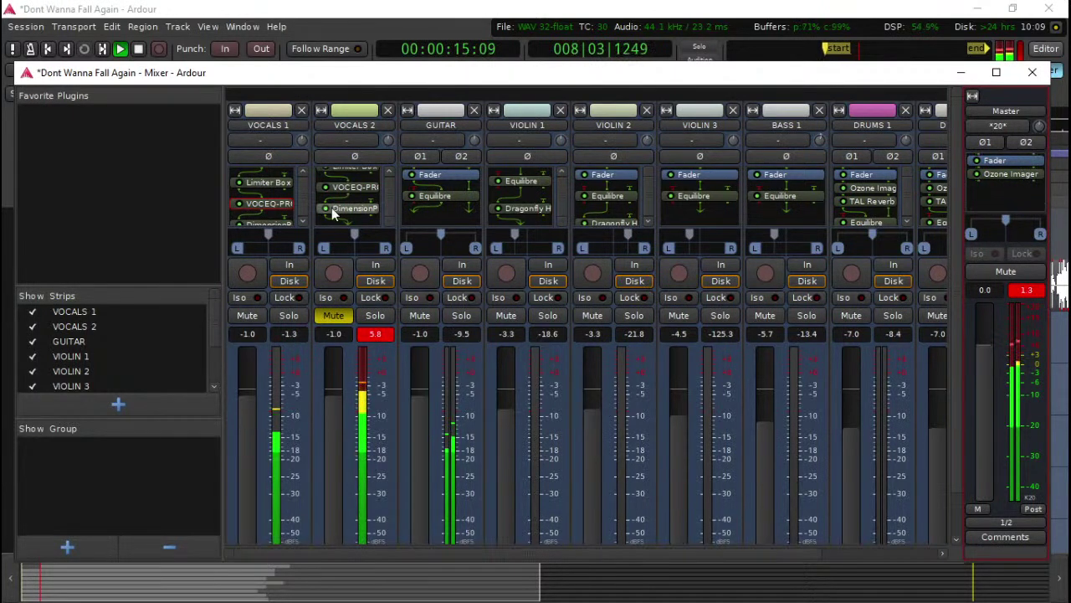
double_click(272, 223)
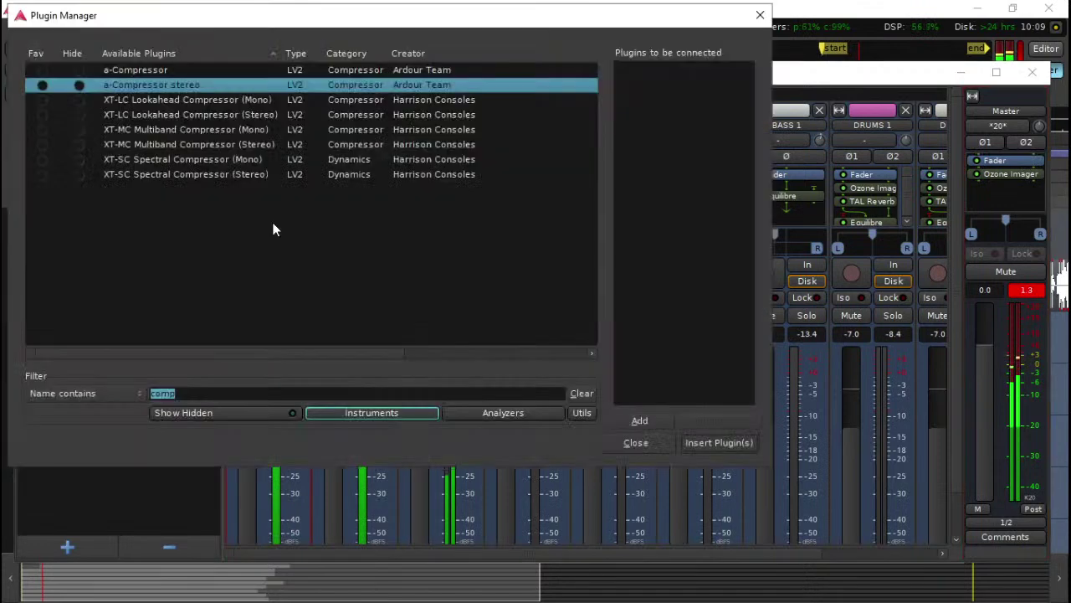
double_click(169, 70)
left_click(730, 442)
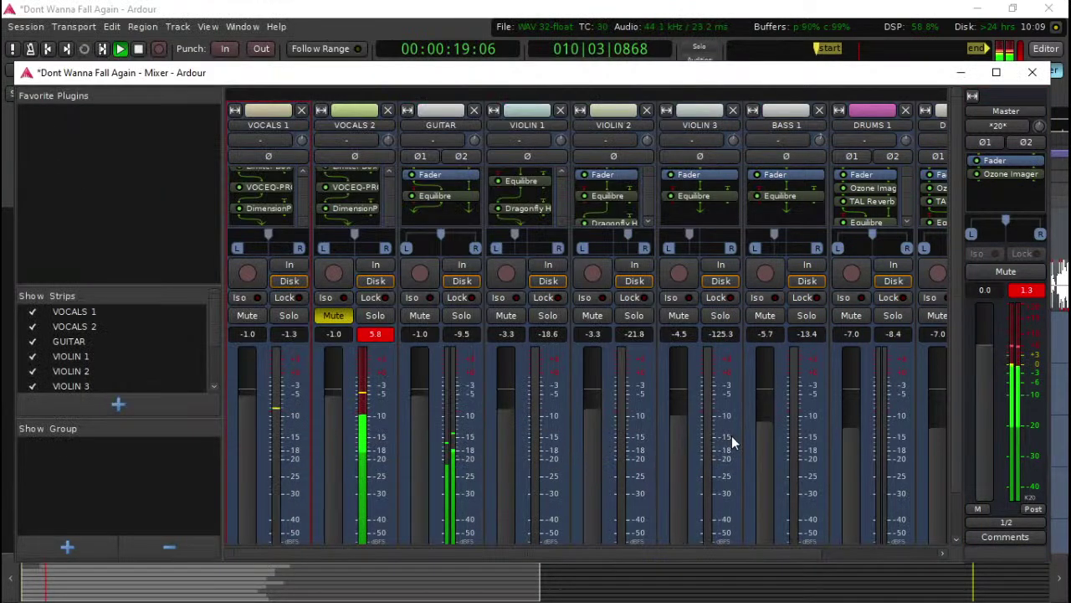
Step: Apply the VocalLeveller preset to the VOCALS 1 a-Compressor and close the plugin
double_click(276, 210)
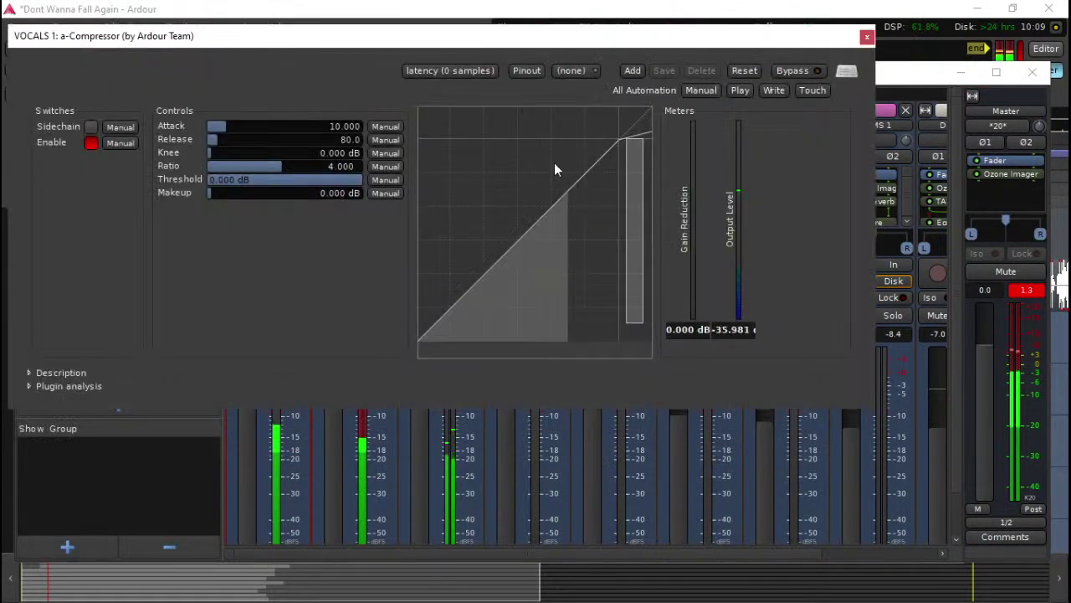
left_click(570, 70)
left_click(579, 83)
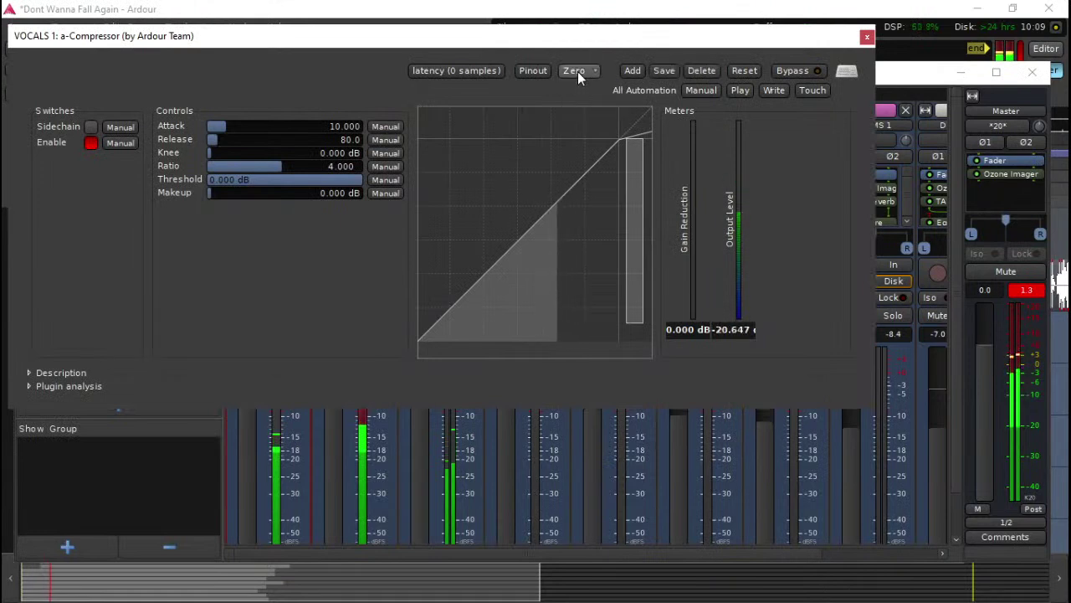
left_click(578, 71)
left_click(578, 110)
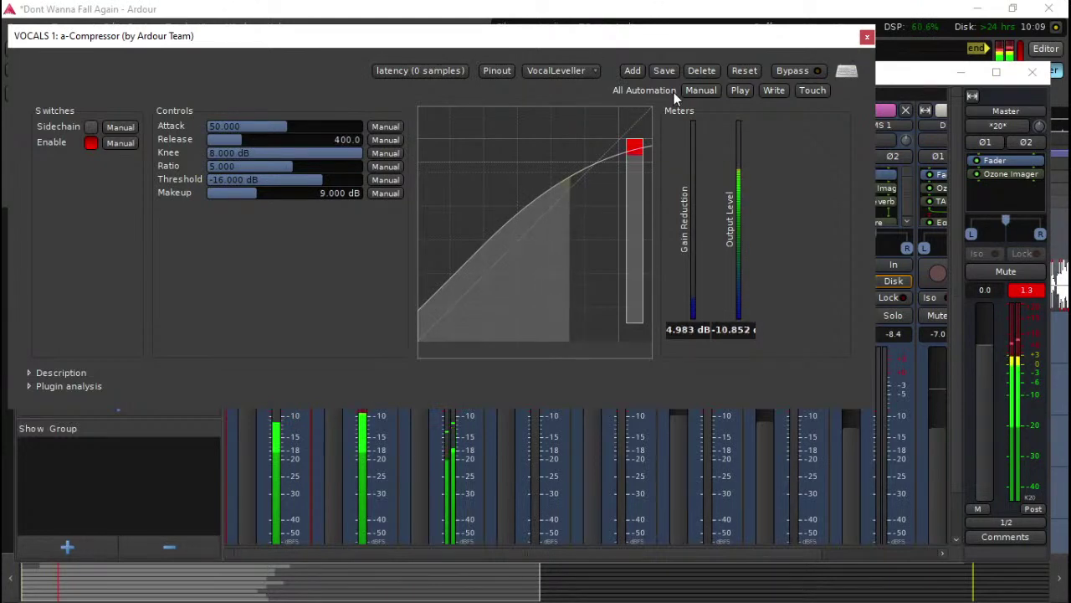
left_click(867, 37)
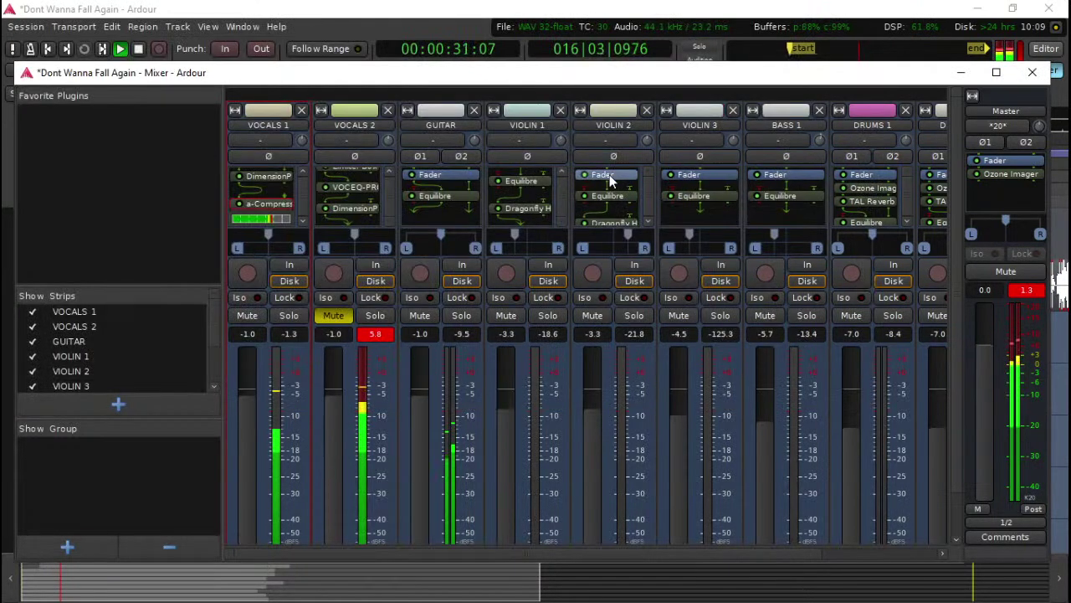
Step: Reorder the VOCALS 1 processors so the a-Compressor sits between VOCEQ-PRO and the Dimension plugin
scroll(265, 183, "up", 1)
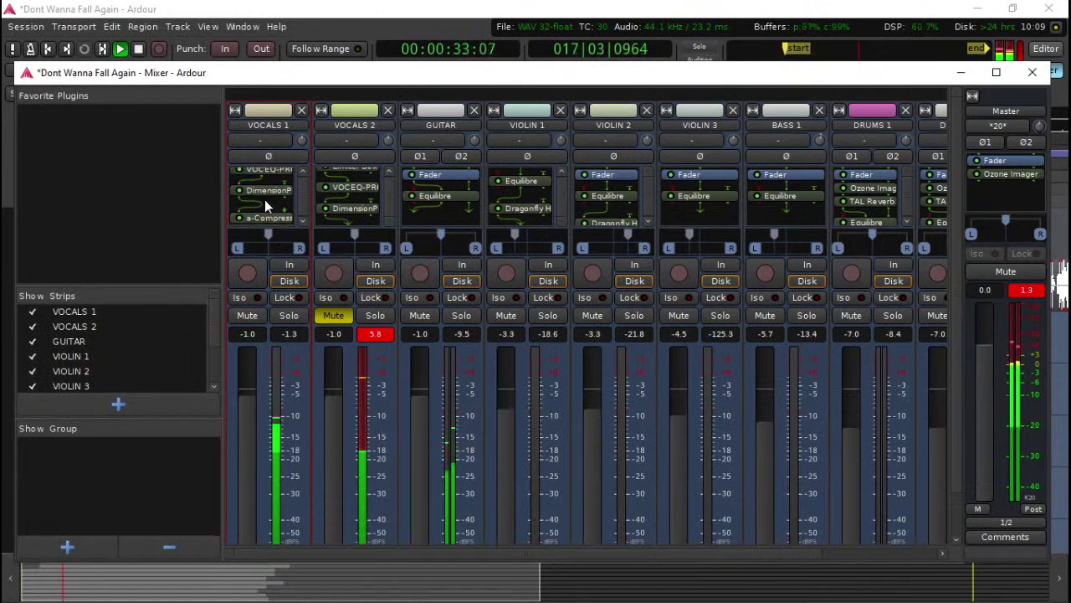
scroll(265, 199, "down", 1)
mouse_move(265, 202)
left_mouse_down()
mouse_move(275, 173)
mouse_move(265, 172)
left_mouse_up()
scroll(274, 192, "down", 1)
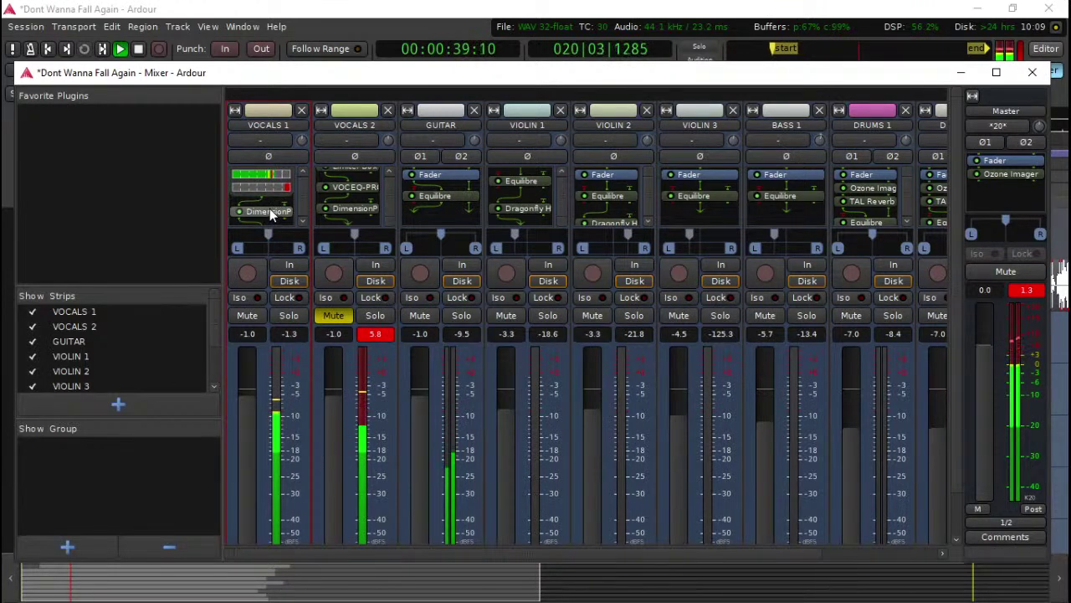
scroll(276, 201, "up", 1)
scroll(278, 199, "up", 1)
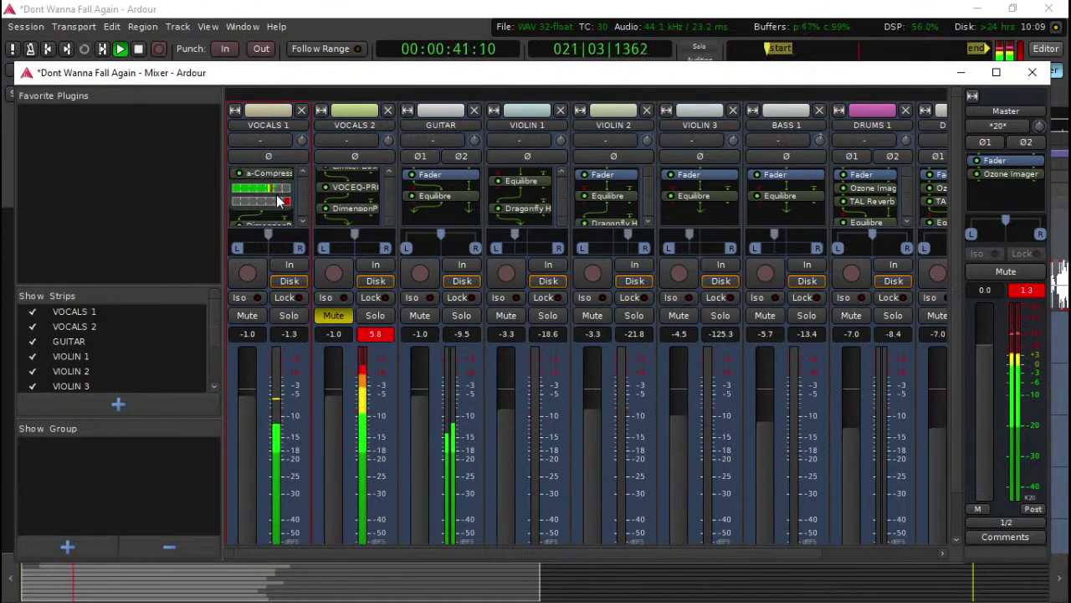
Step: Check the VOCEQ-PRO settings on VOCALS 1, stop playback, and look over the channel strips before returning to the editor
double_click(272, 179)
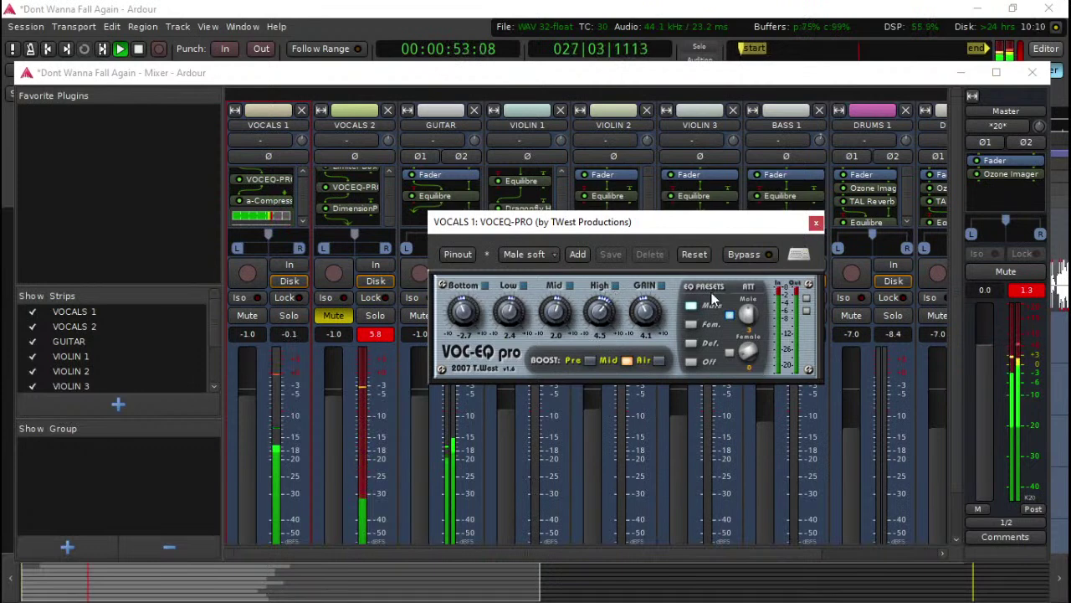
left_click(815, 222)
key("space")
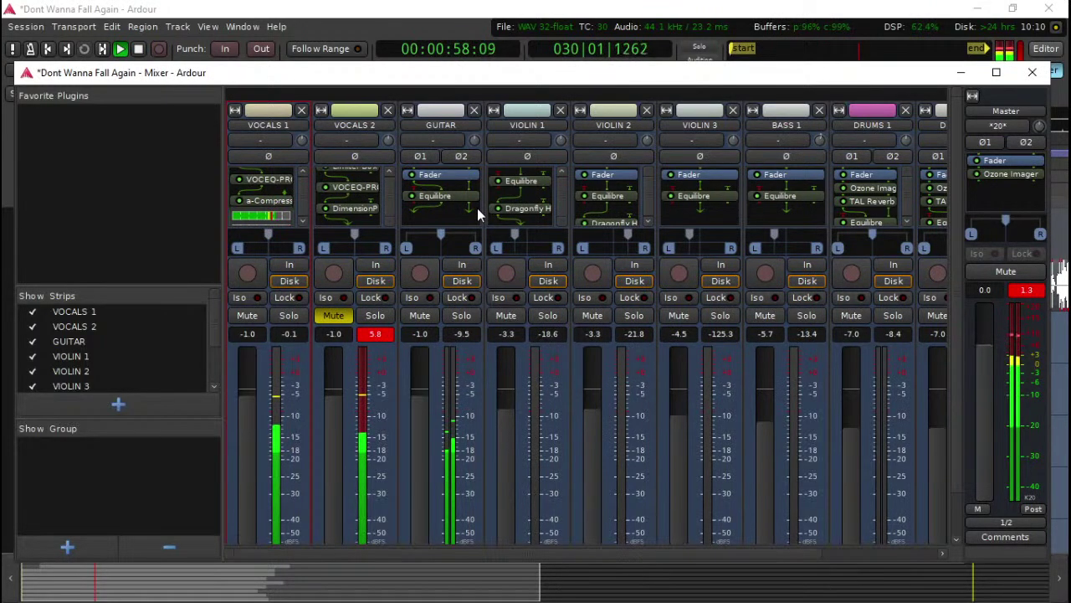
key("space")
left_click(1034, 73)
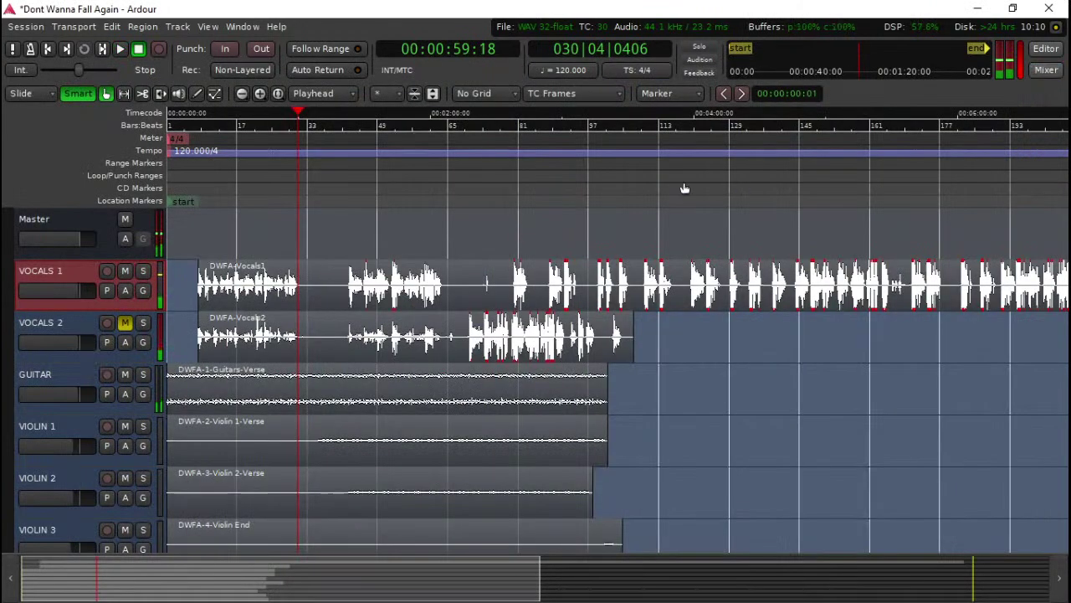
left_click(1046, 70)
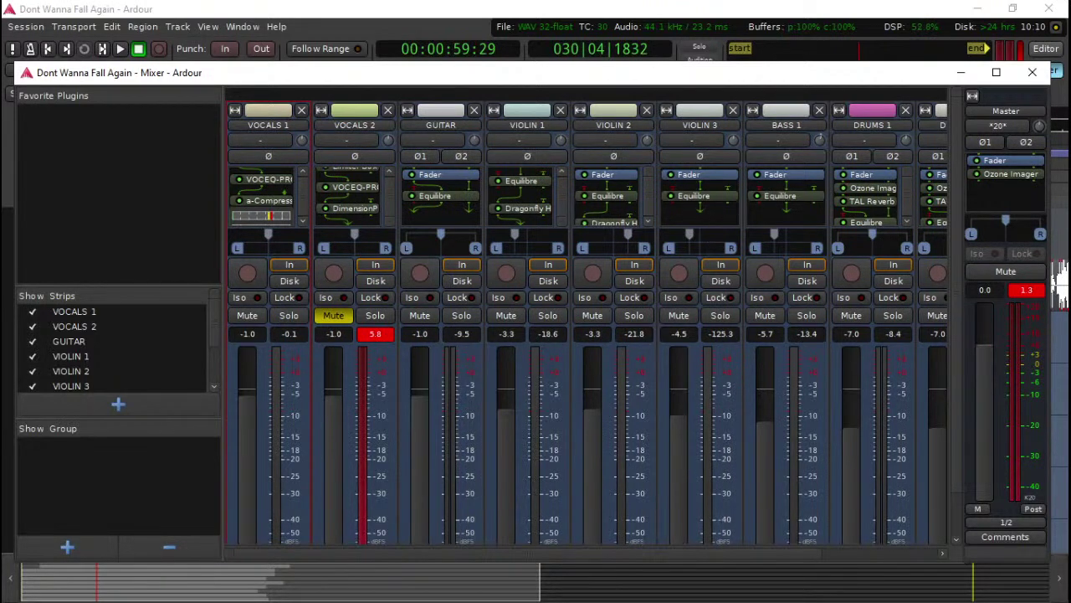
left_click(1032, 72)
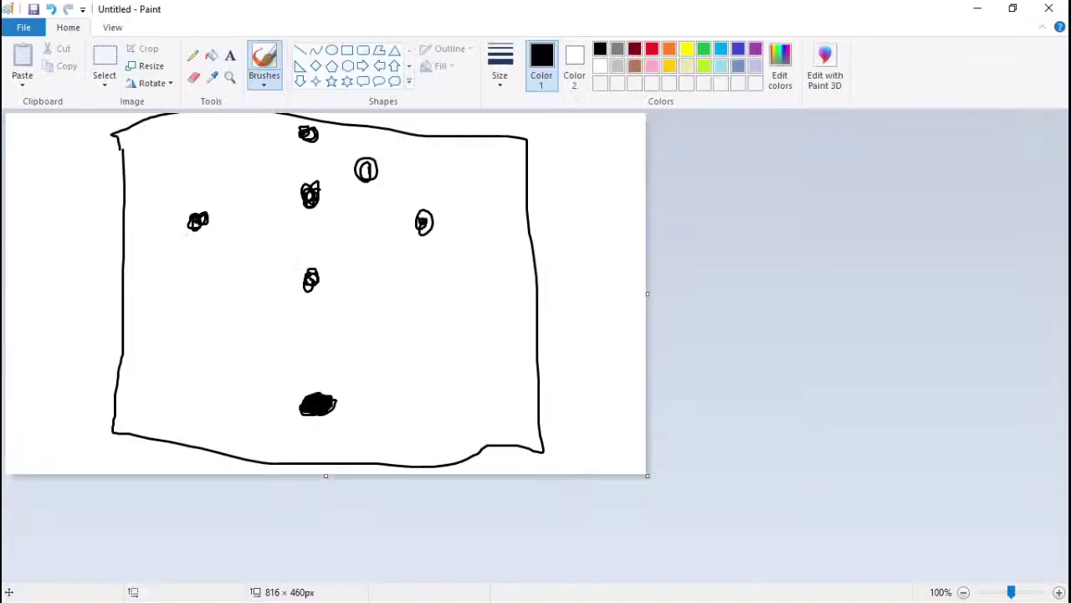
Step: Close the untitled Paint drawing without saving it and return to the Ardour session
left_click(1067, 7)
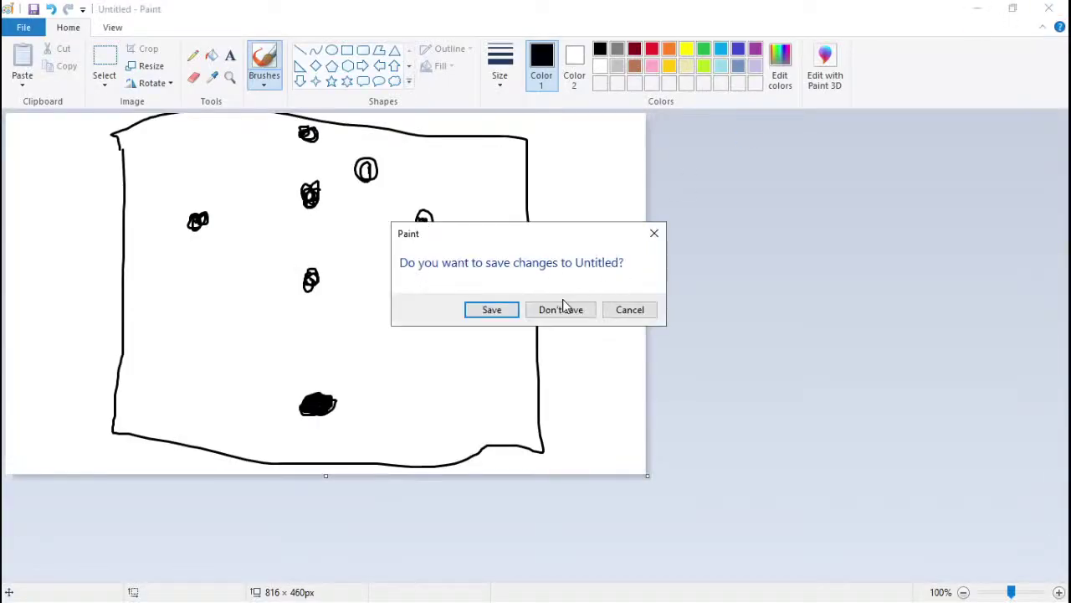
left_click(561, 308)
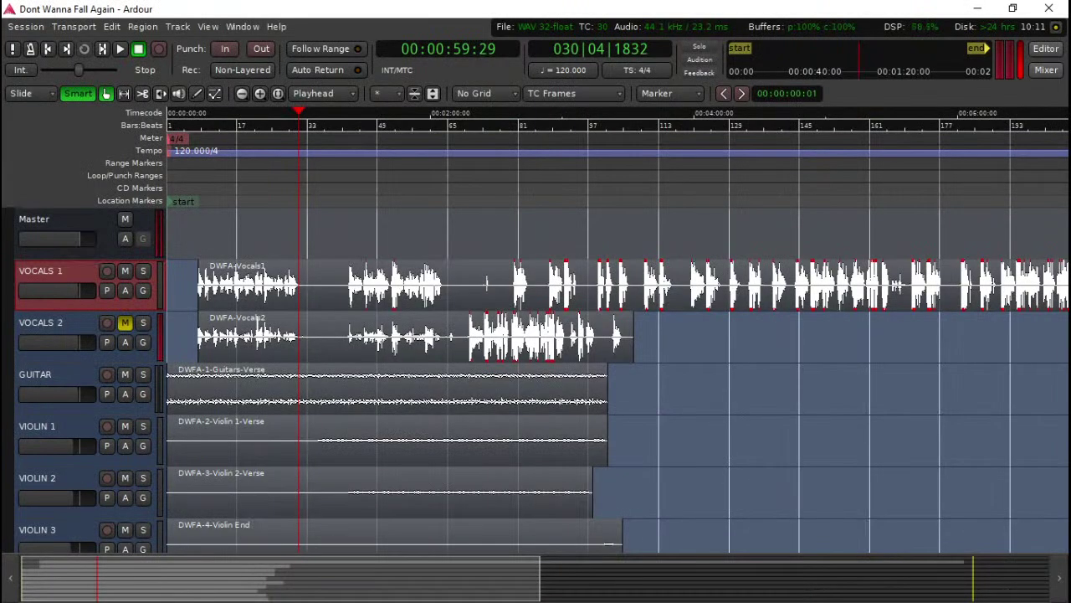